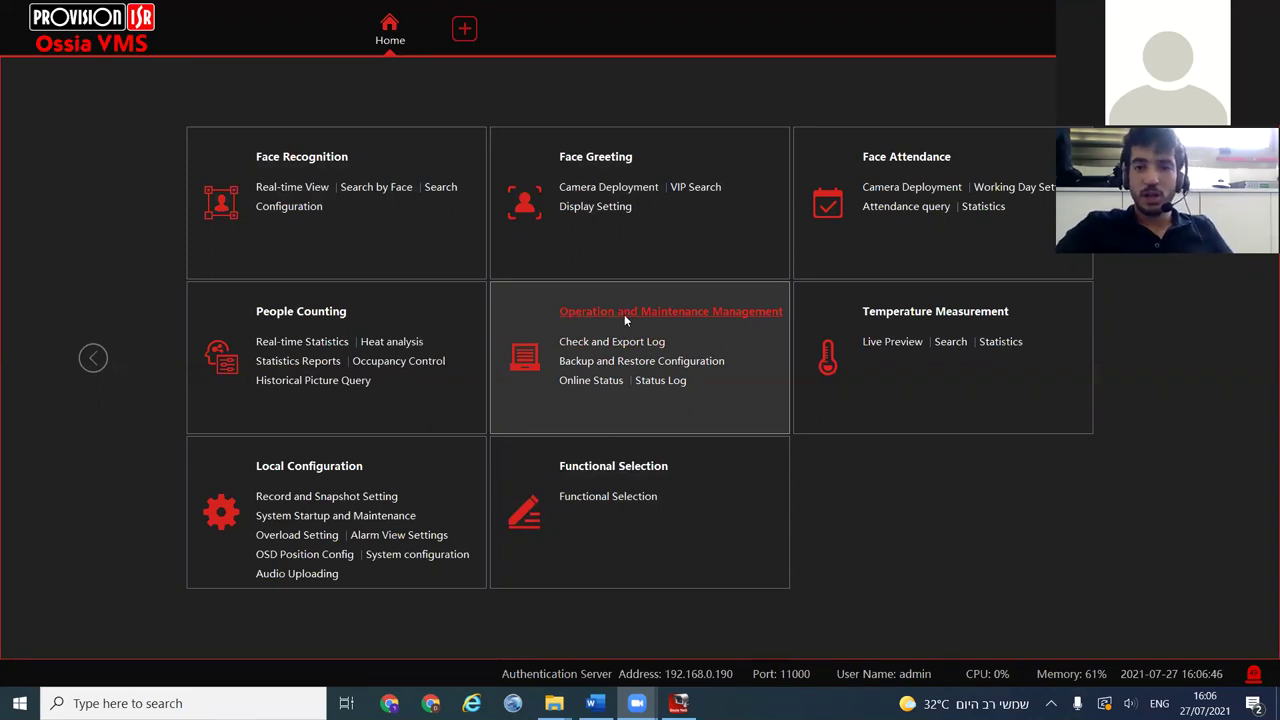
Open the Operation and Maintenance Management log and list entries of all types
left_click(624, 314)
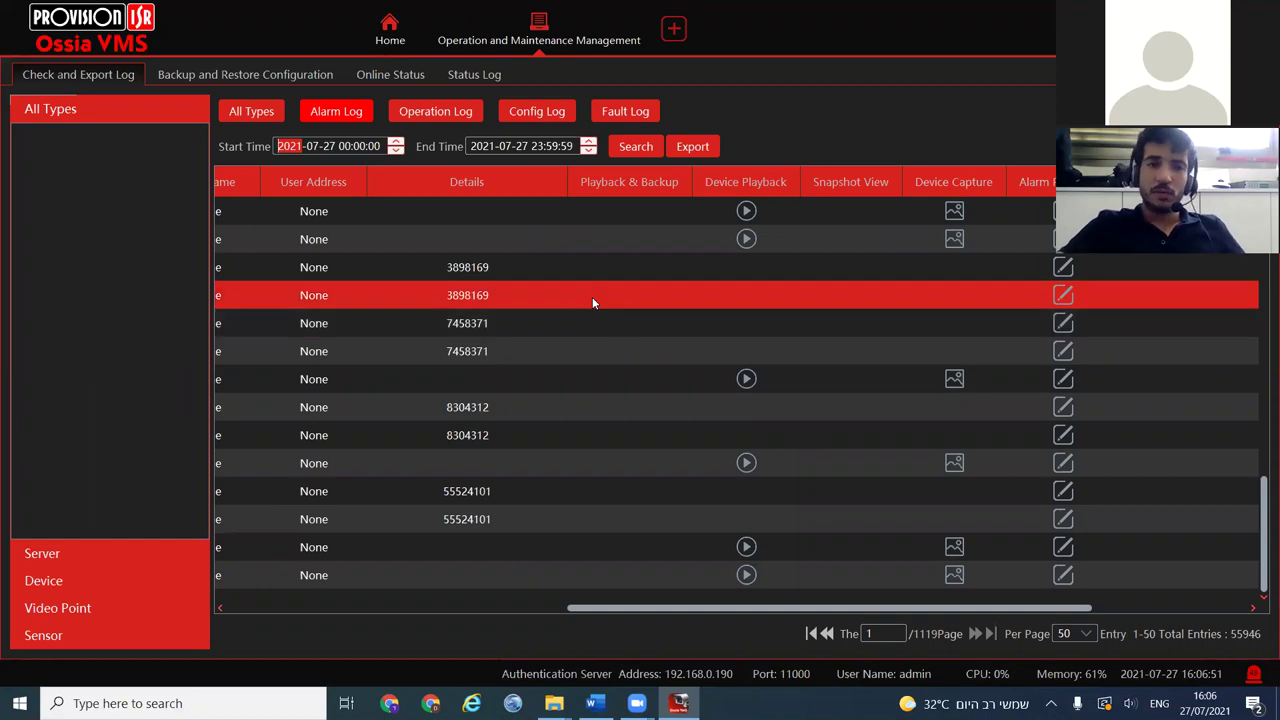
left_click_drag(555, 616, 236, 615)
scroll(292, 530, "up", 12)
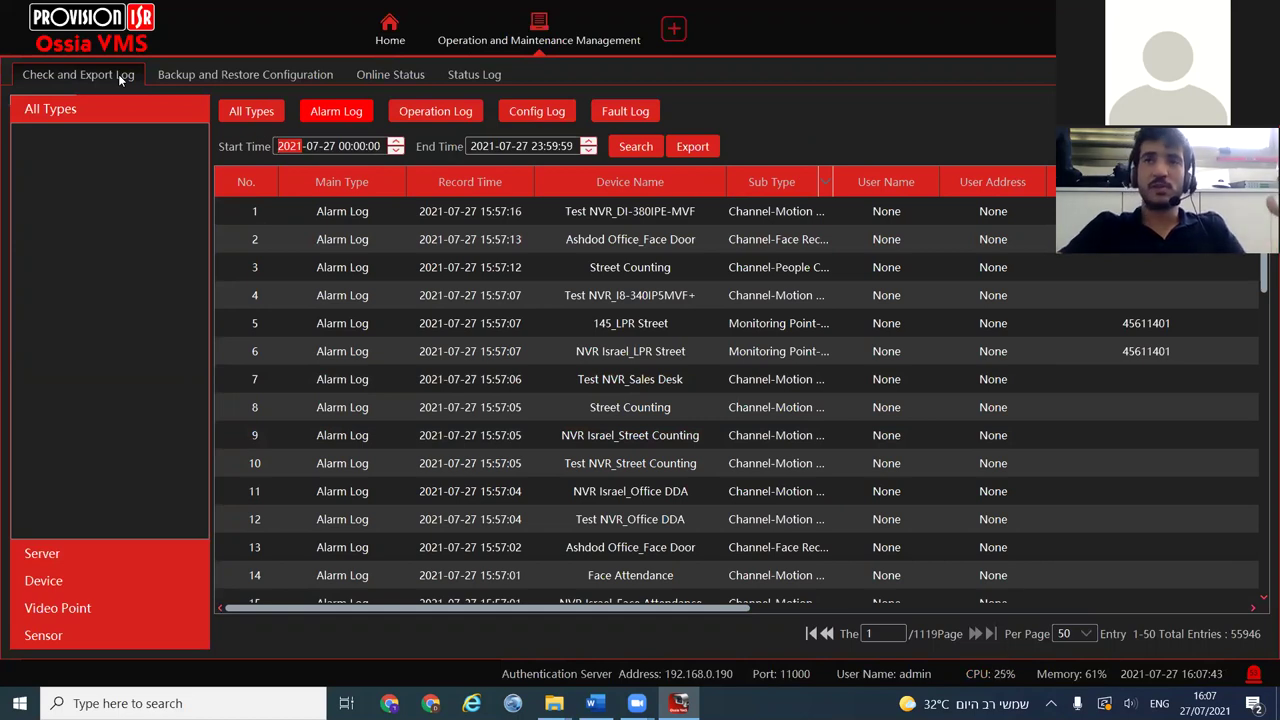
left_click(246, 112)
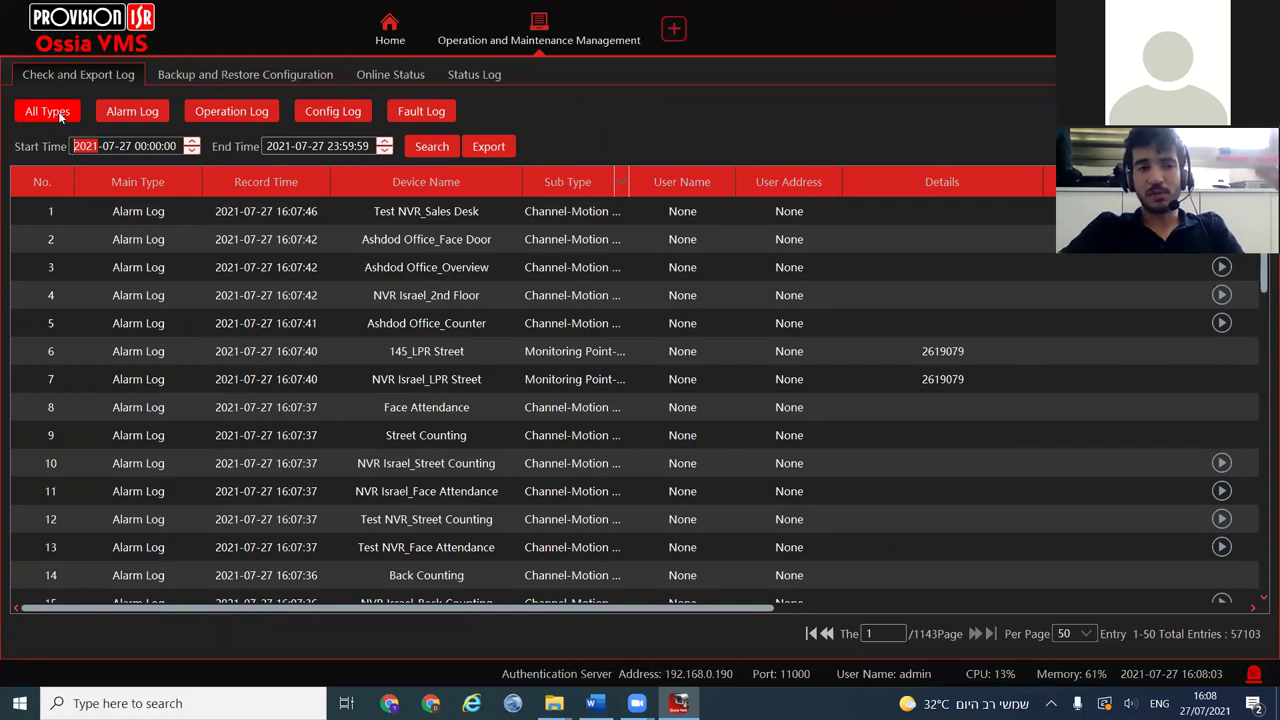
Widen the Sub Type column to show full names and scroll to the playback columns
left_click(125, 146)
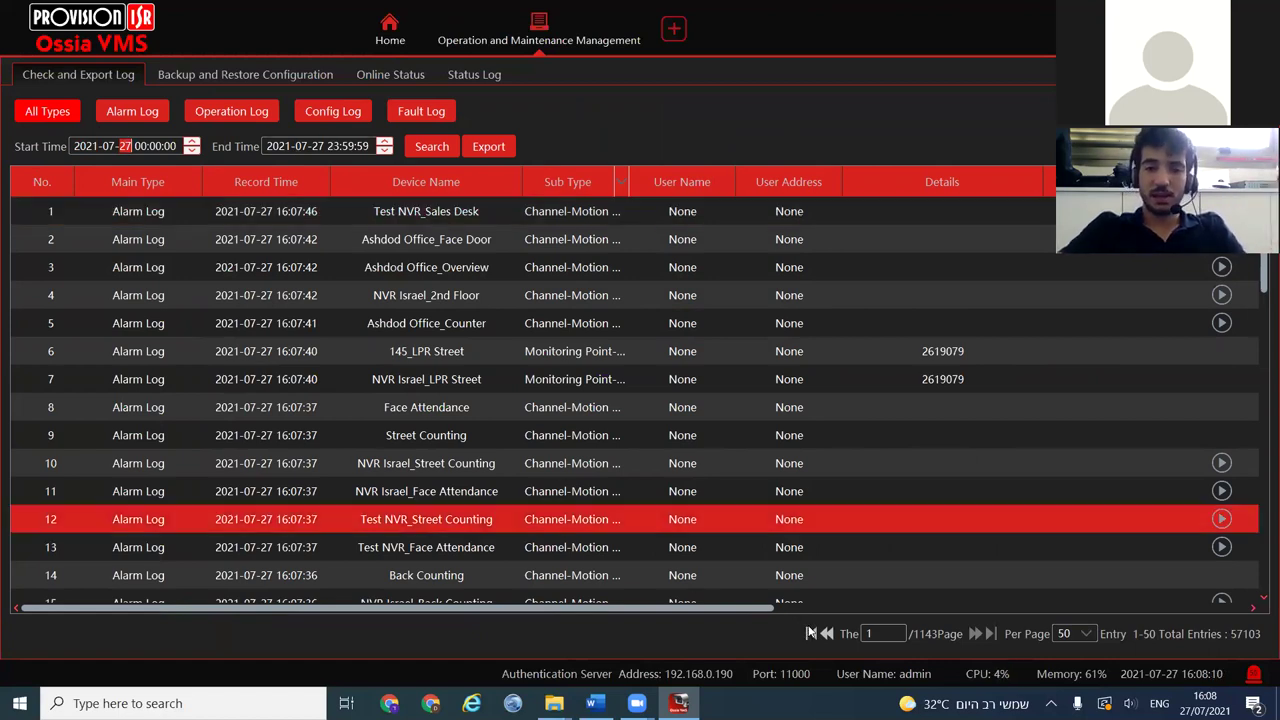
left_click(931, 633)
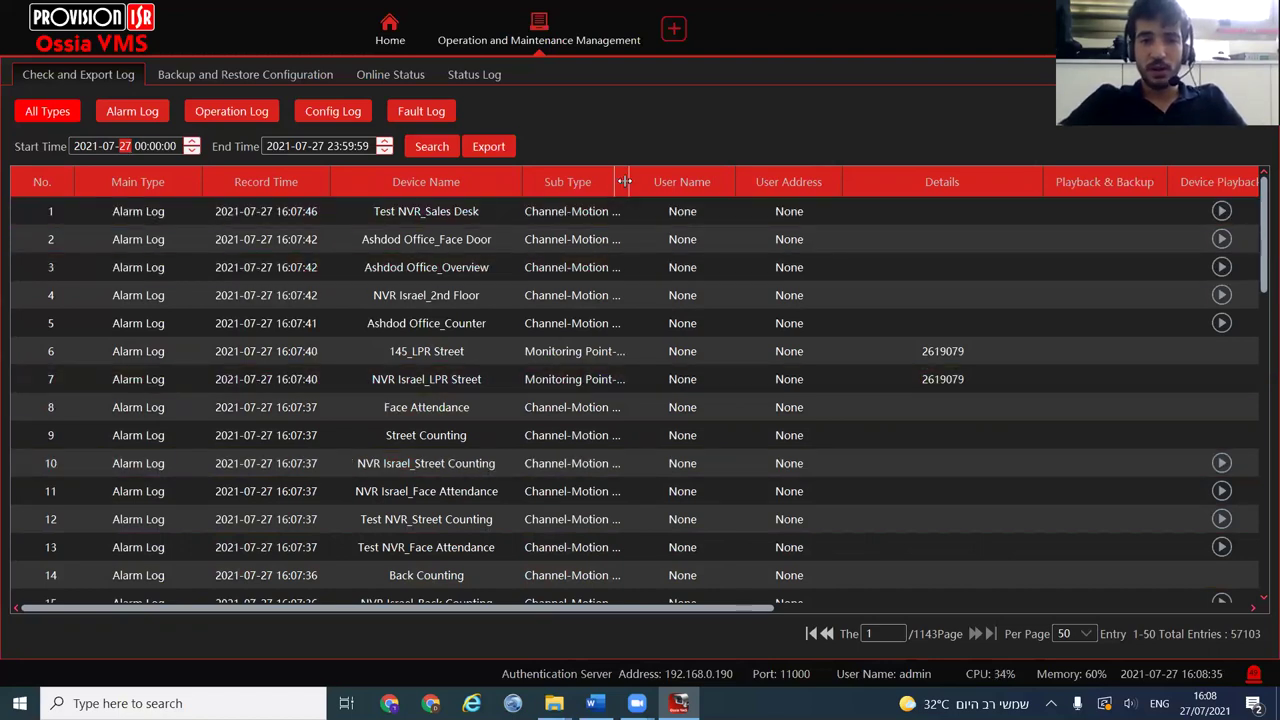
left_click_drag(657, 181, 755, 181)
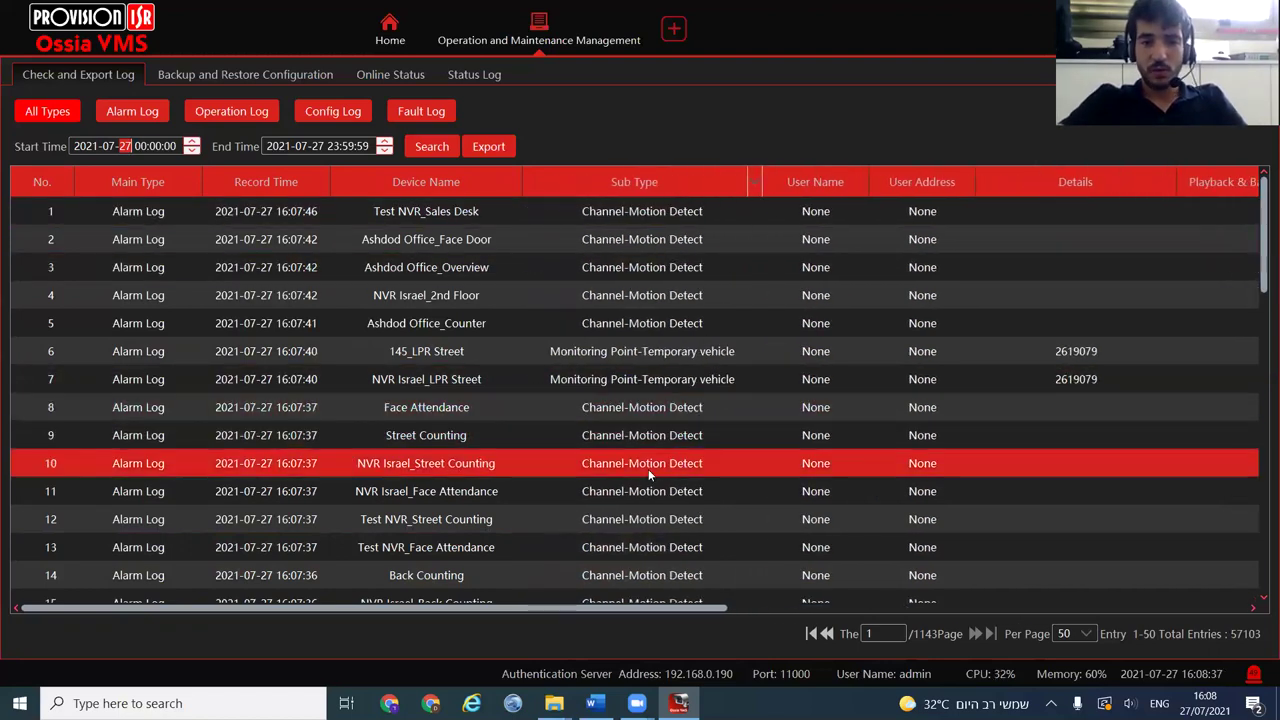
left_click_drag(640, 610, 816, 610)
left_click(758, 447)
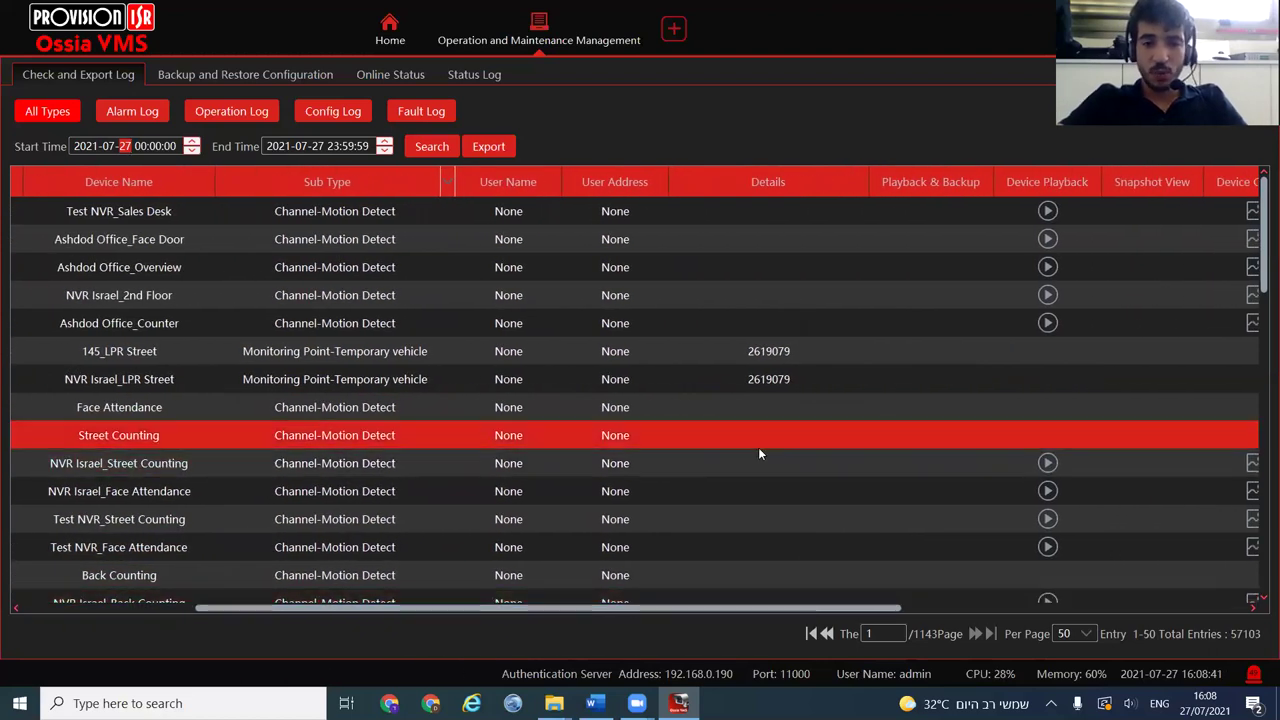
Play back the NVR Israel_Street Counting event, return to the log, and open the Sub Type filter
left_click(1047, 463)
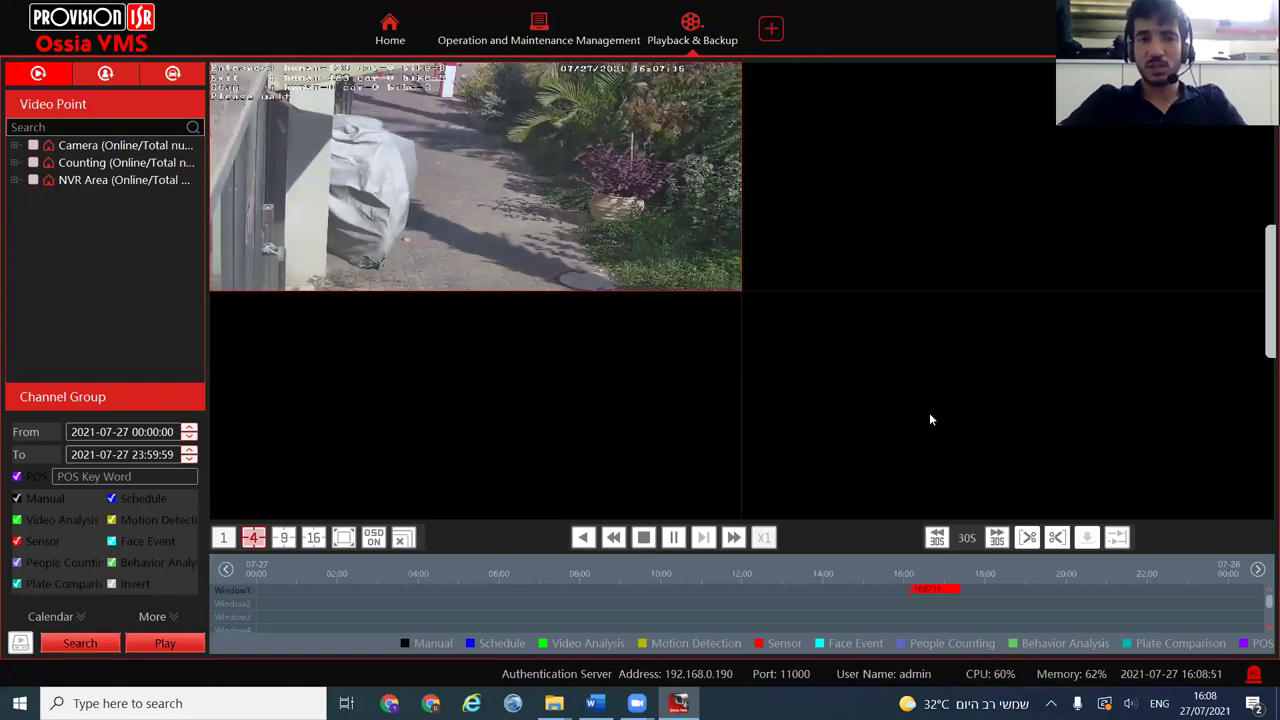
left_click(549, 42)
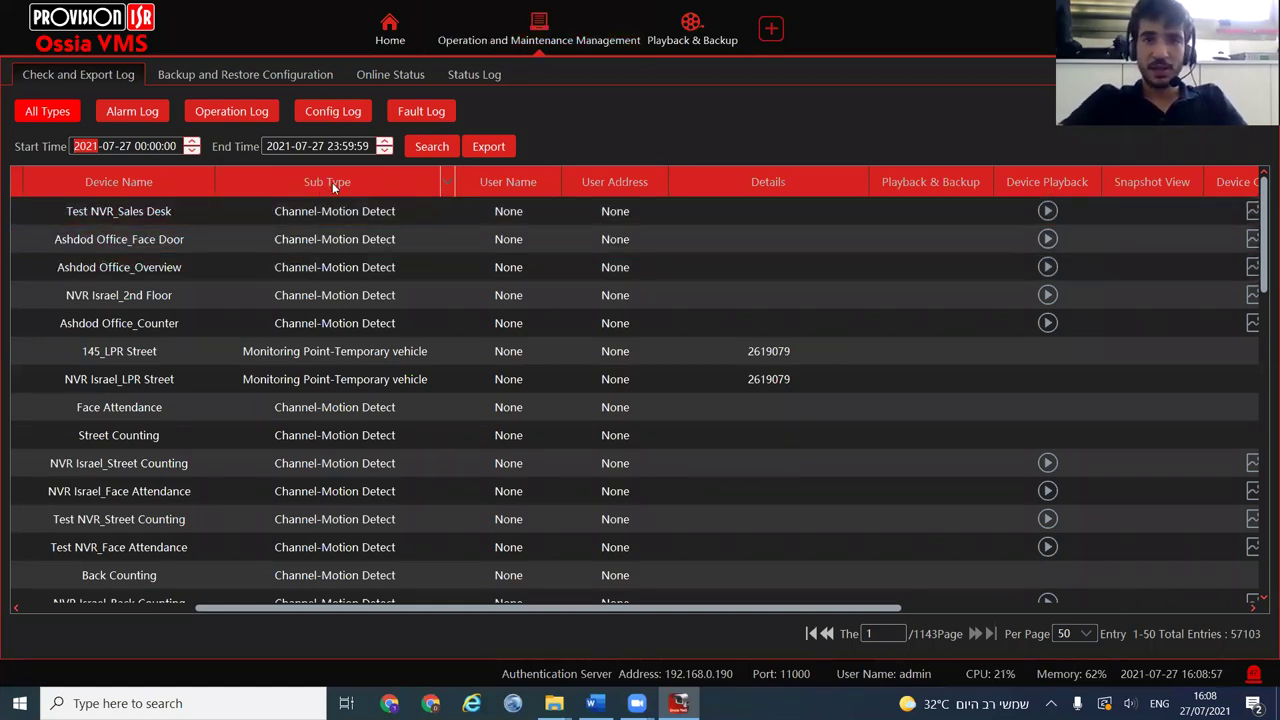
left_click(449, 182)
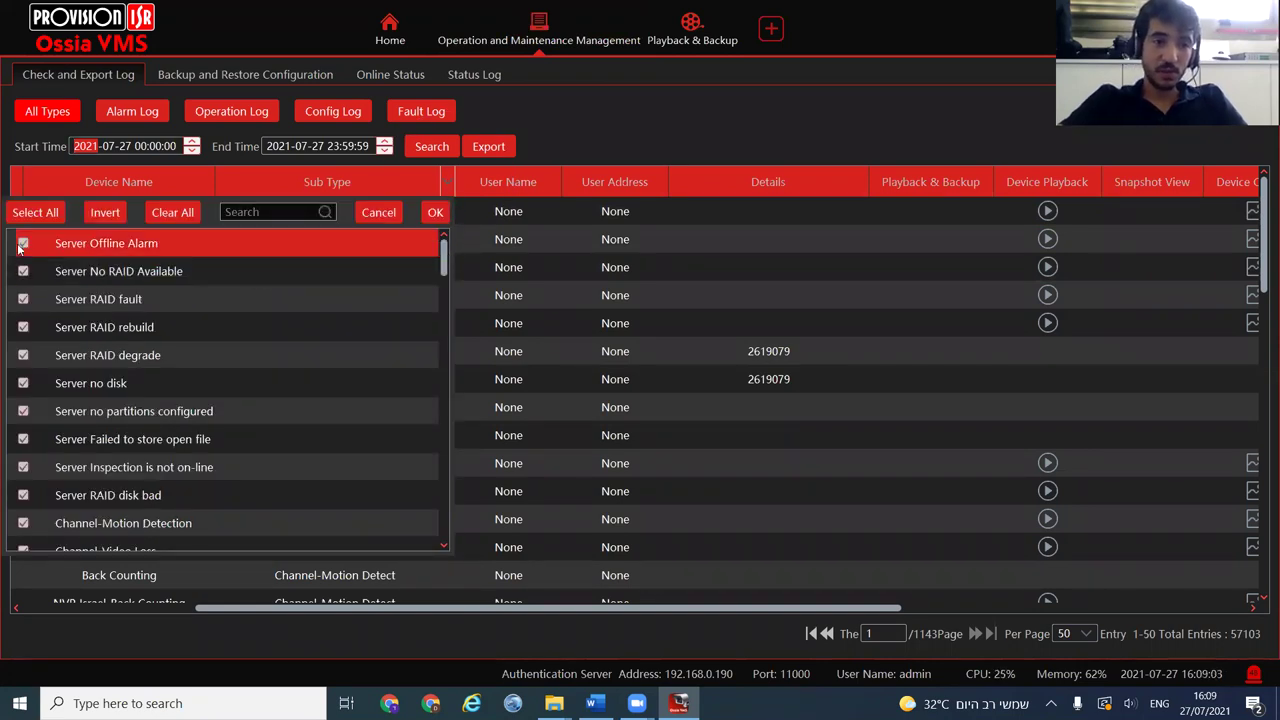
Clear the Sub Type filter and tick Area Exit/Entry, Temporary/Whitelist vehicle, No mask, Suspected fever
left_click(168, 212)
scroll(109, 452, "down", 10)
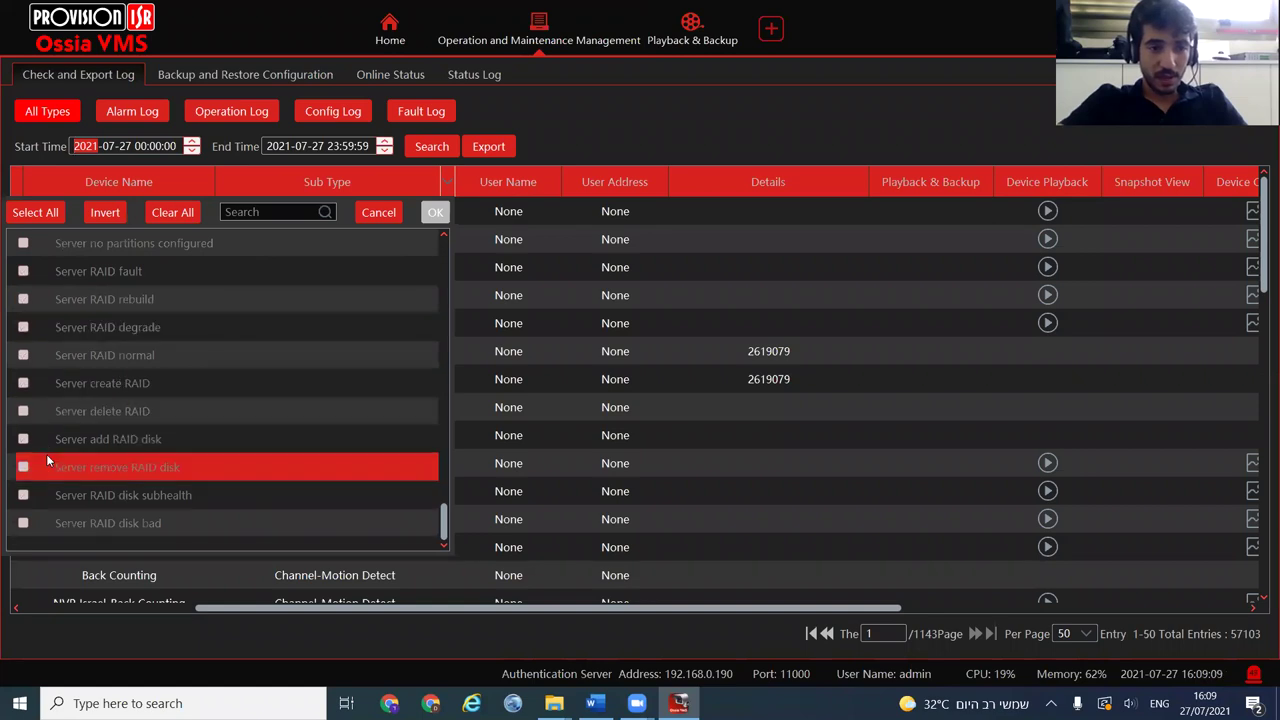
scroll(47, 440, "up", 10)
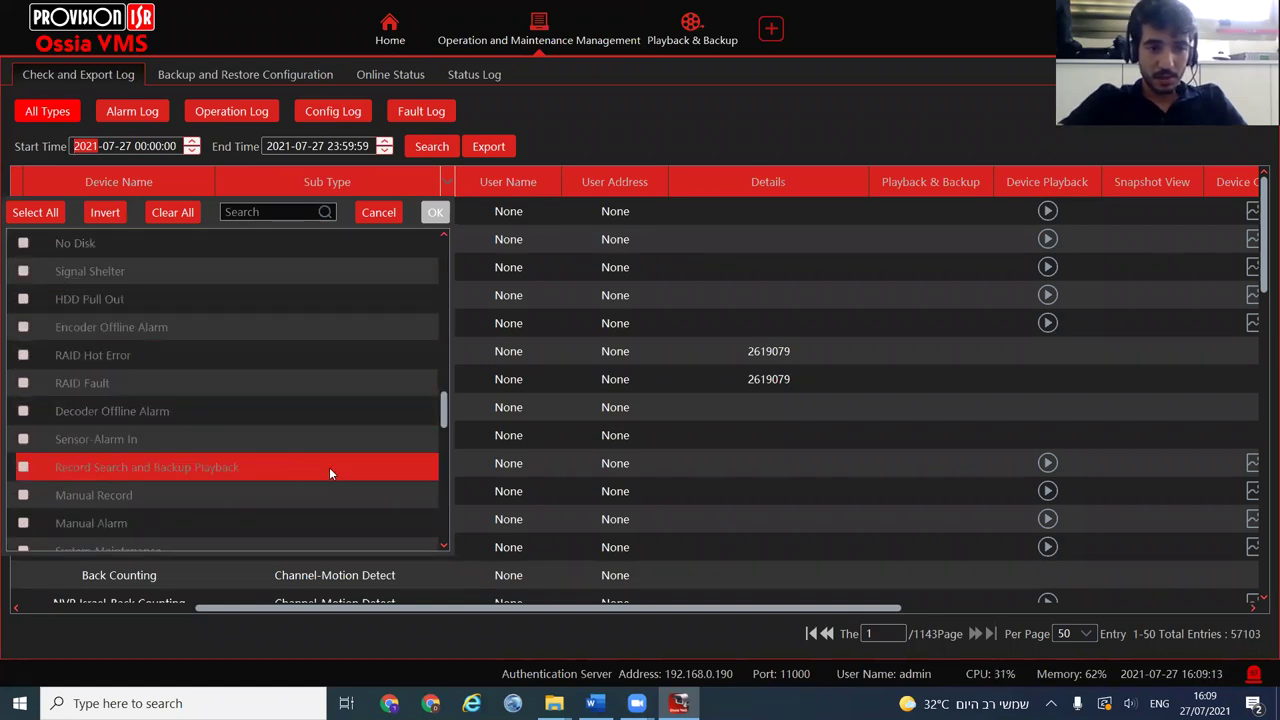
scroll(448, 379, "up", 5)
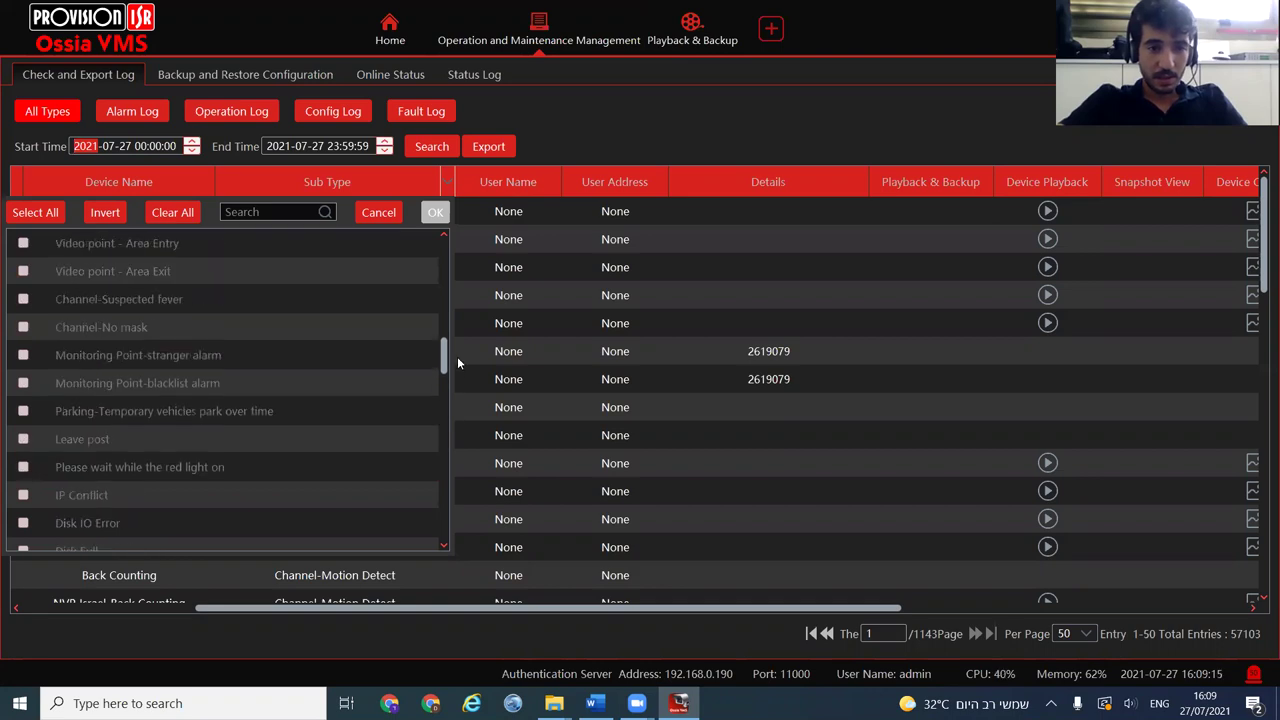
left_click(23, 327)
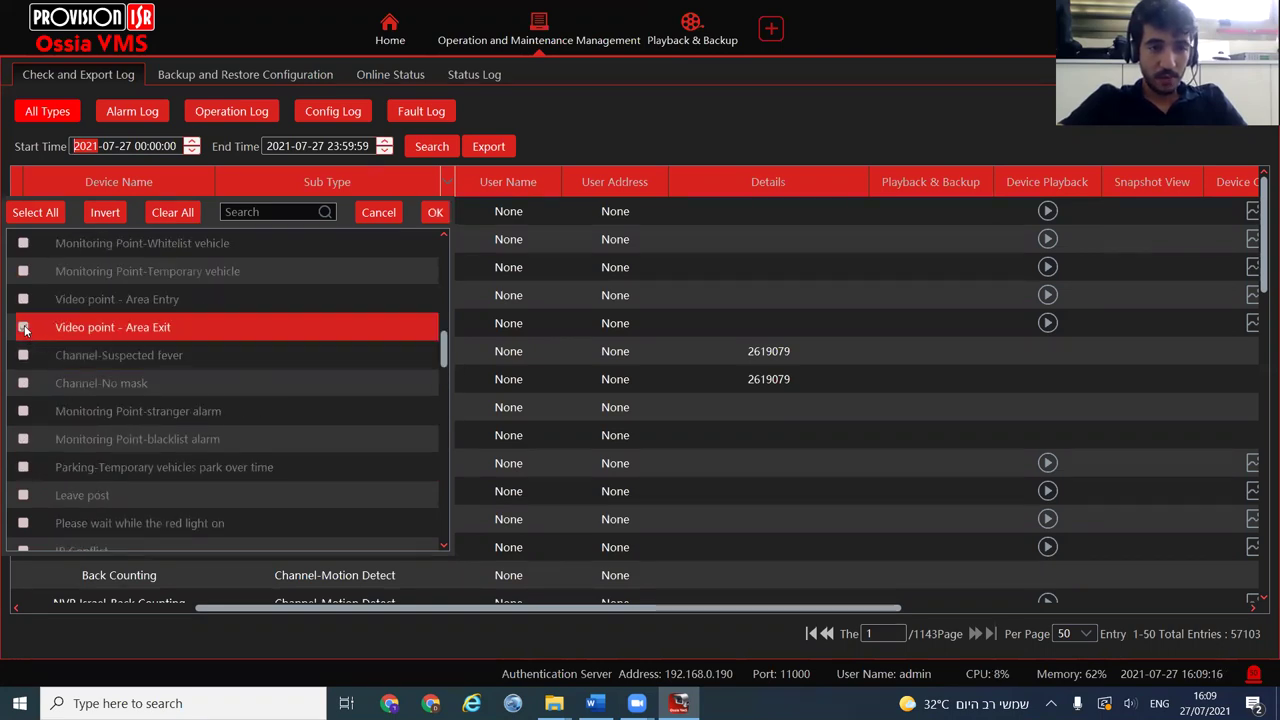
left_click(23, 300)
left_click(23, 271)
left_click(23, 243)
left_click(24, 384)
left_click(23, 355)
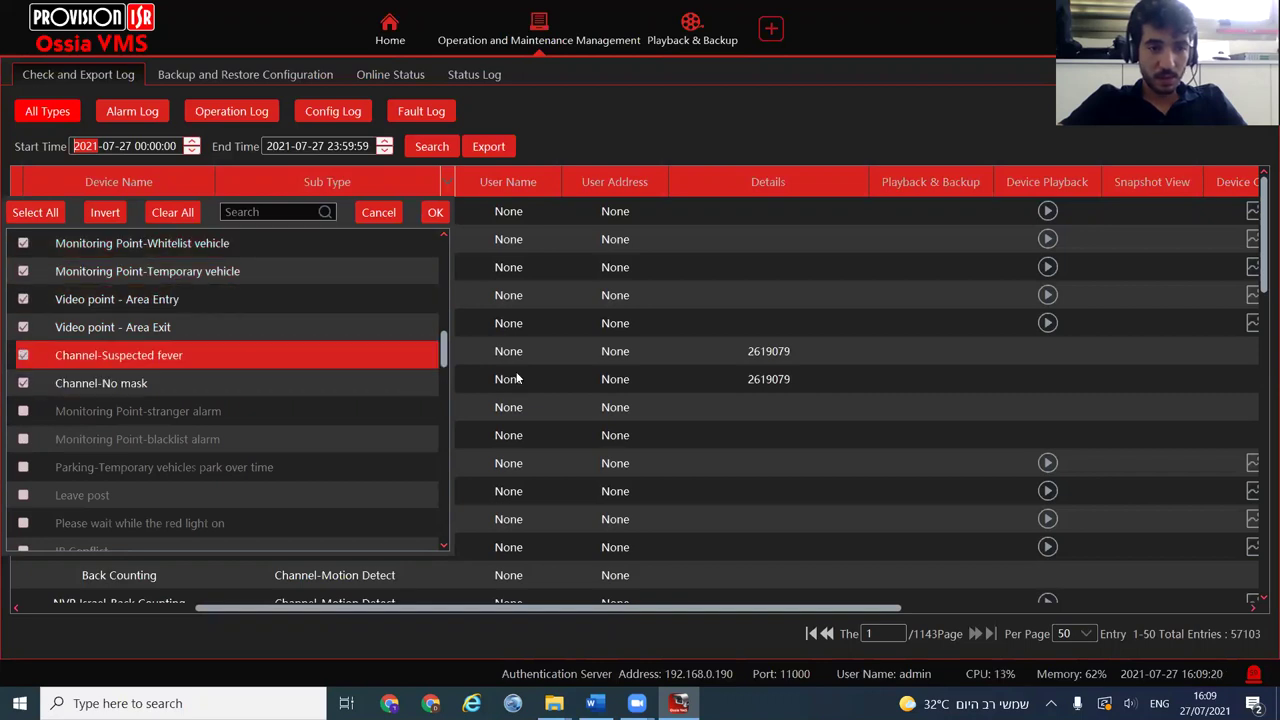
Also tick Offline, Scene Change, face recognition matched/unmatched and People Intrusion Detection, then apply
left_click_drag(445, 343, 443, 322)
left_click(23, 355)
left_click(23, 327)
left_click(23, 299)
left_click(23, 271)
left_click(23, 243)
scroll(443, 320, "up", 1)
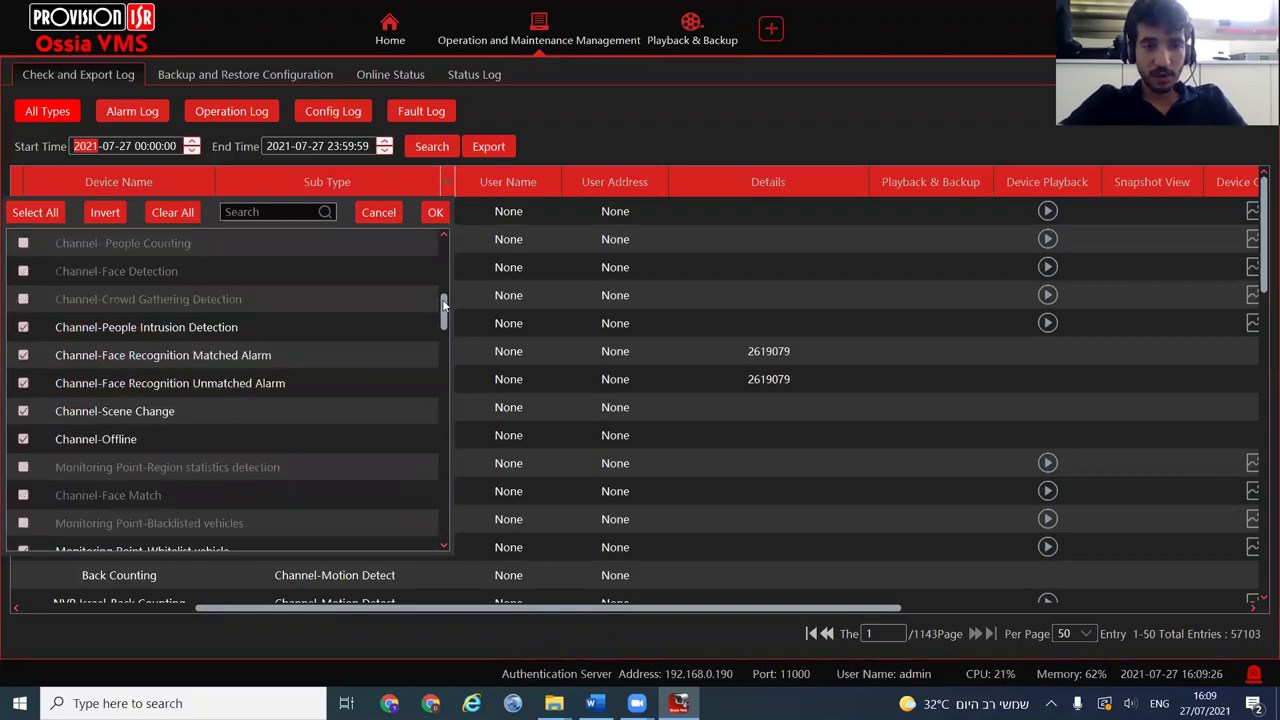
left_click(435, 214)
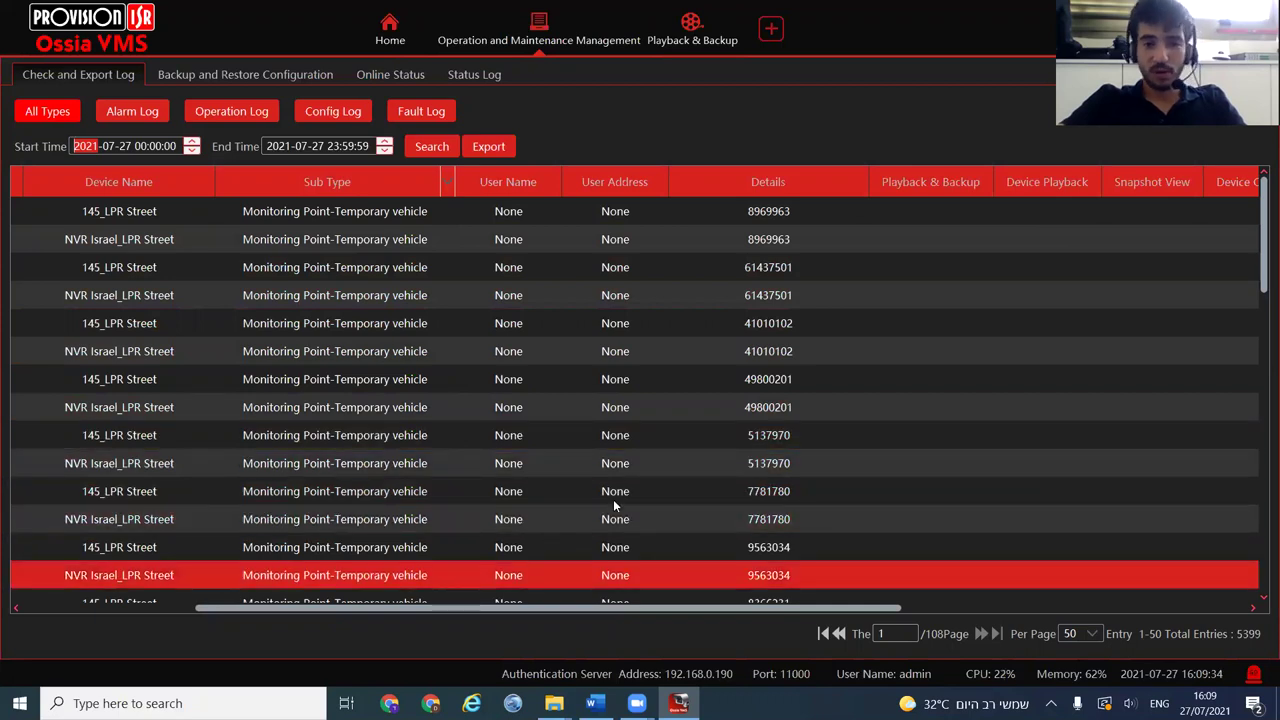
Select the newest vehicle event entry and switch the log to alarm entries only
left_click_drag(614, 609, 368, 451)
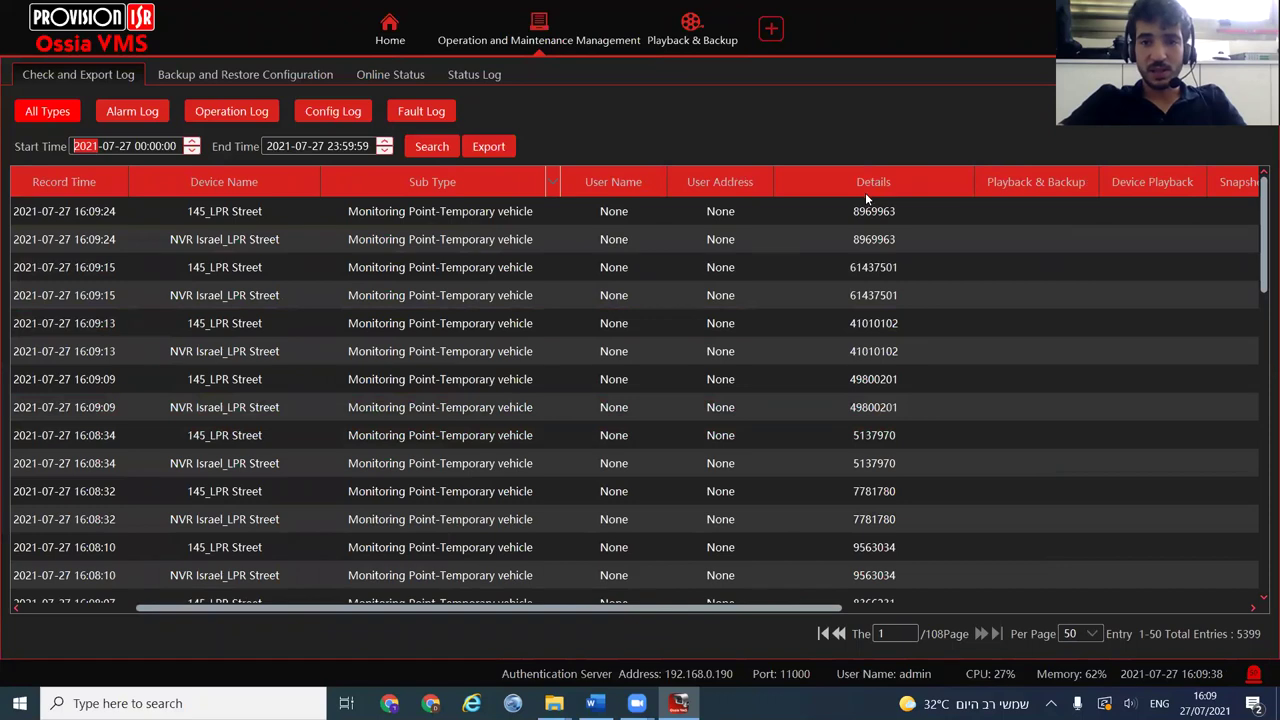
left_click(867, 212)
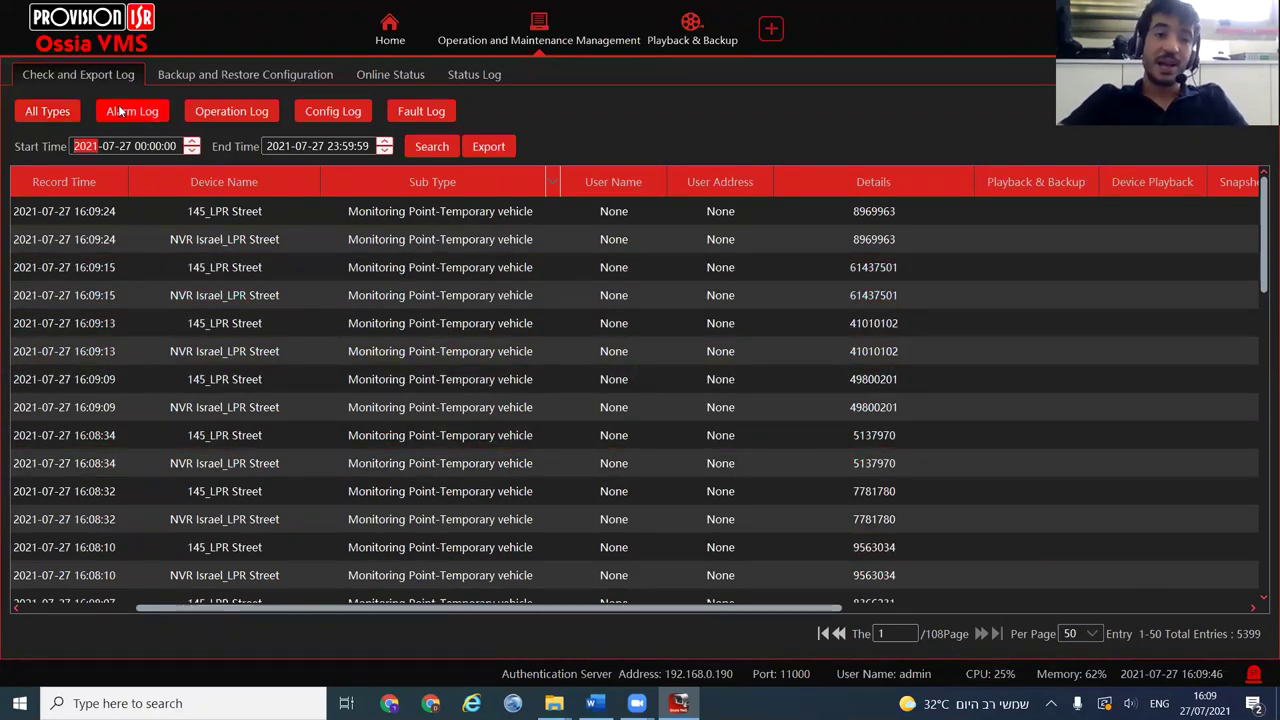
left_click(47, 111)
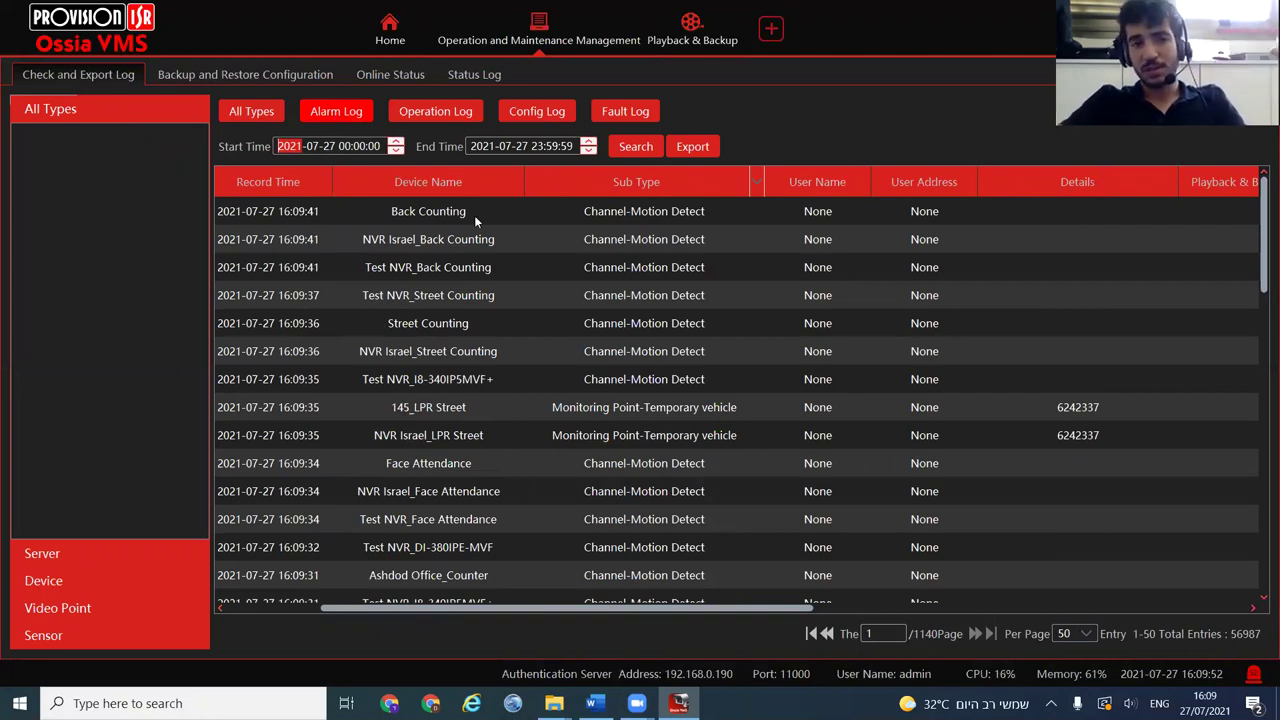
Select several Counting entries, then filter the alarm log to the Channel-Sterile Area sub type
left_click(535, 294)
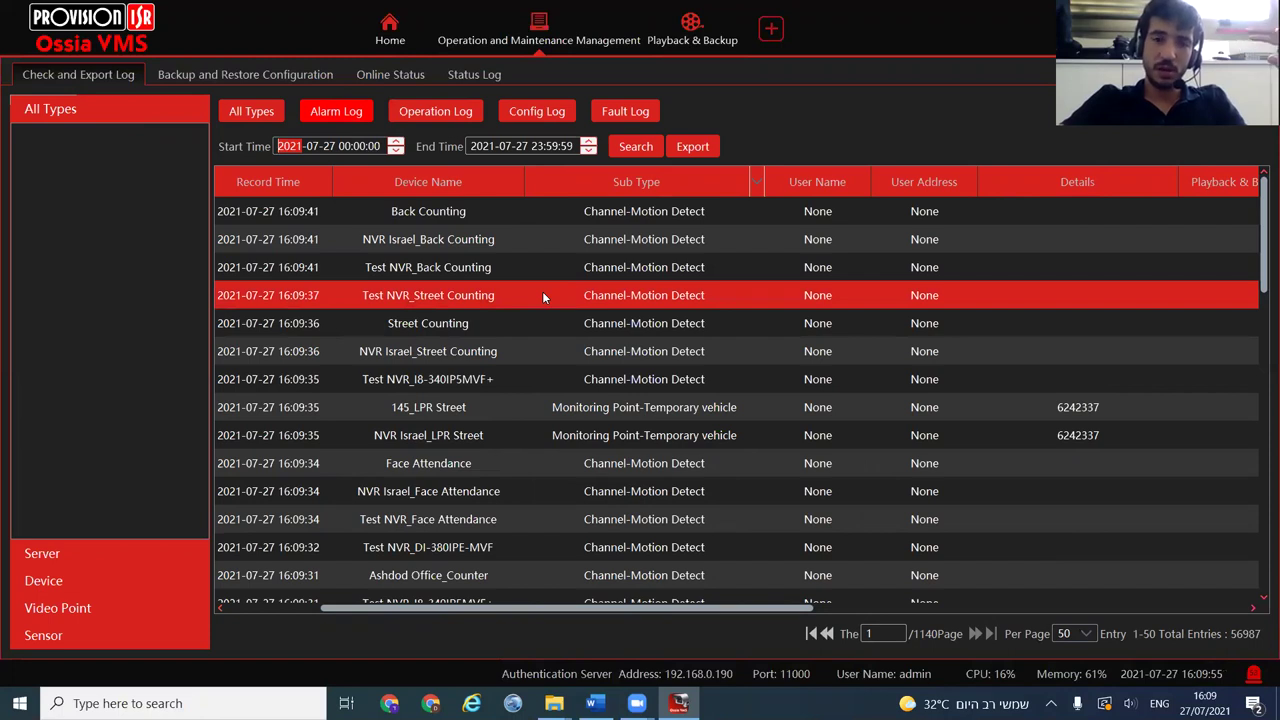
left_click(620, 324)
left_click(690, 230)
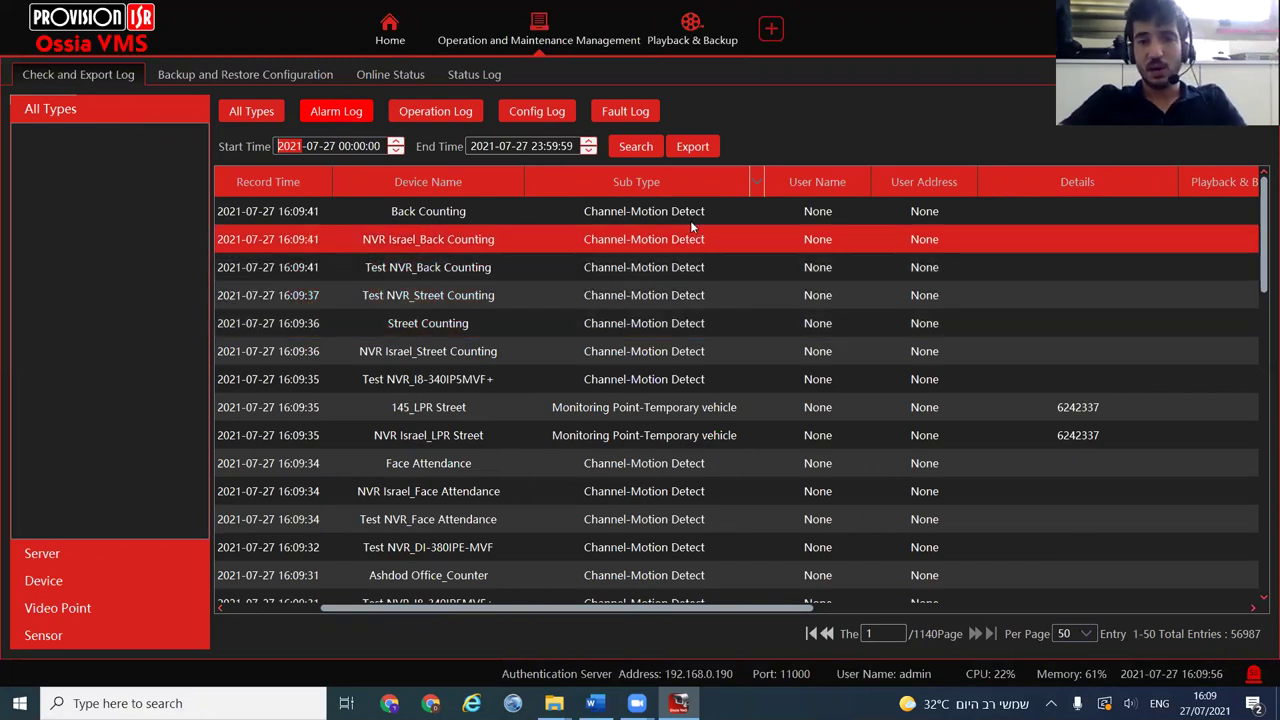
left_click(757, 181)
left_click_drag(753, 372, 766, 322)
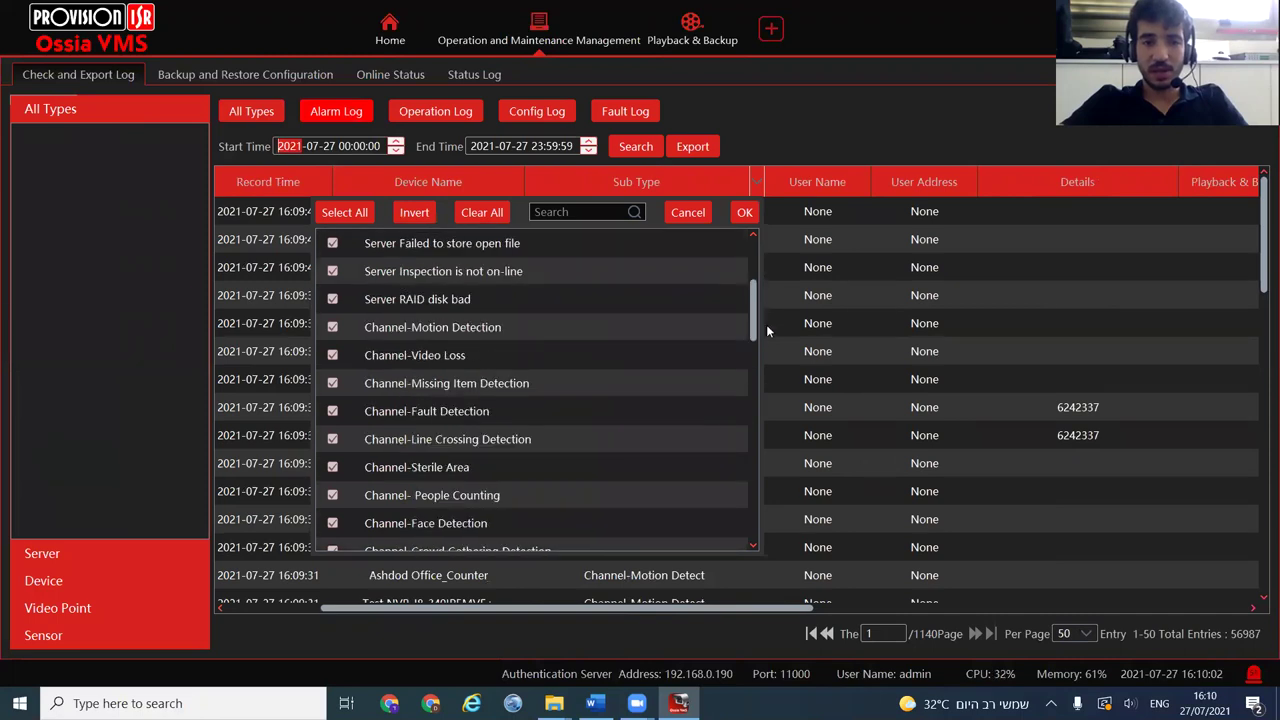
left_click(481, 210)
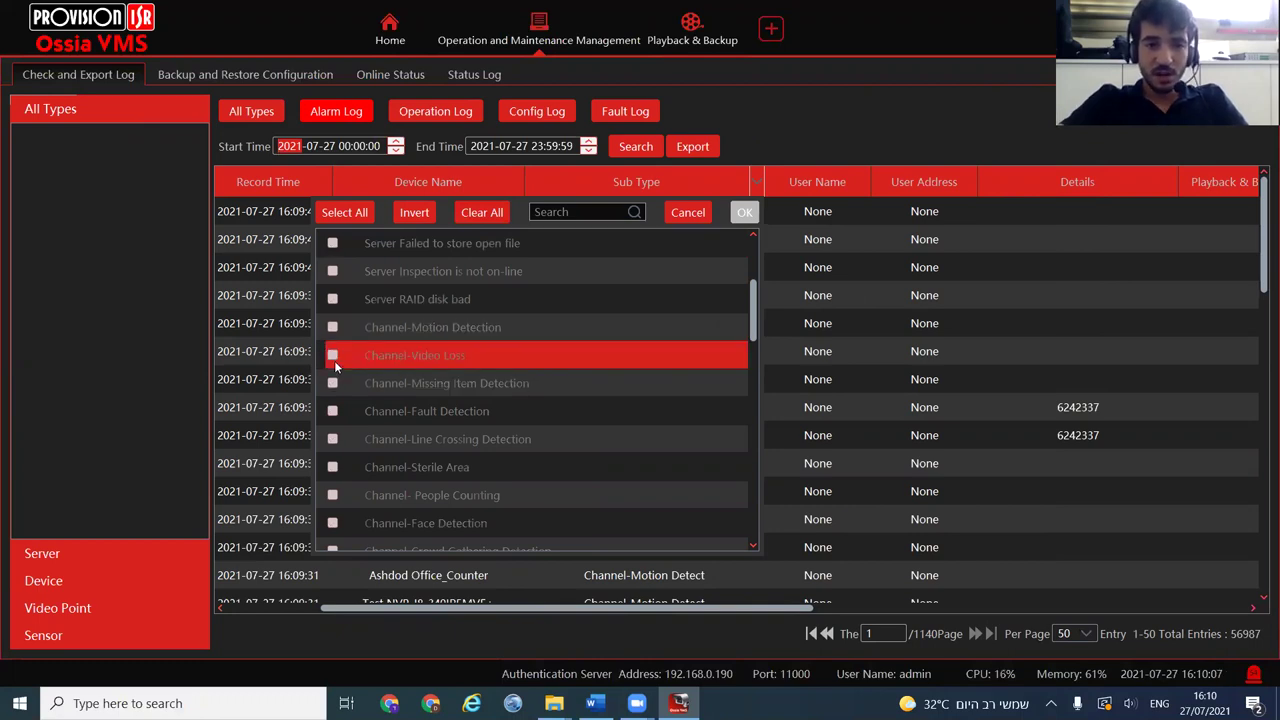
left_click(334, 467)
left_click(744, 212)
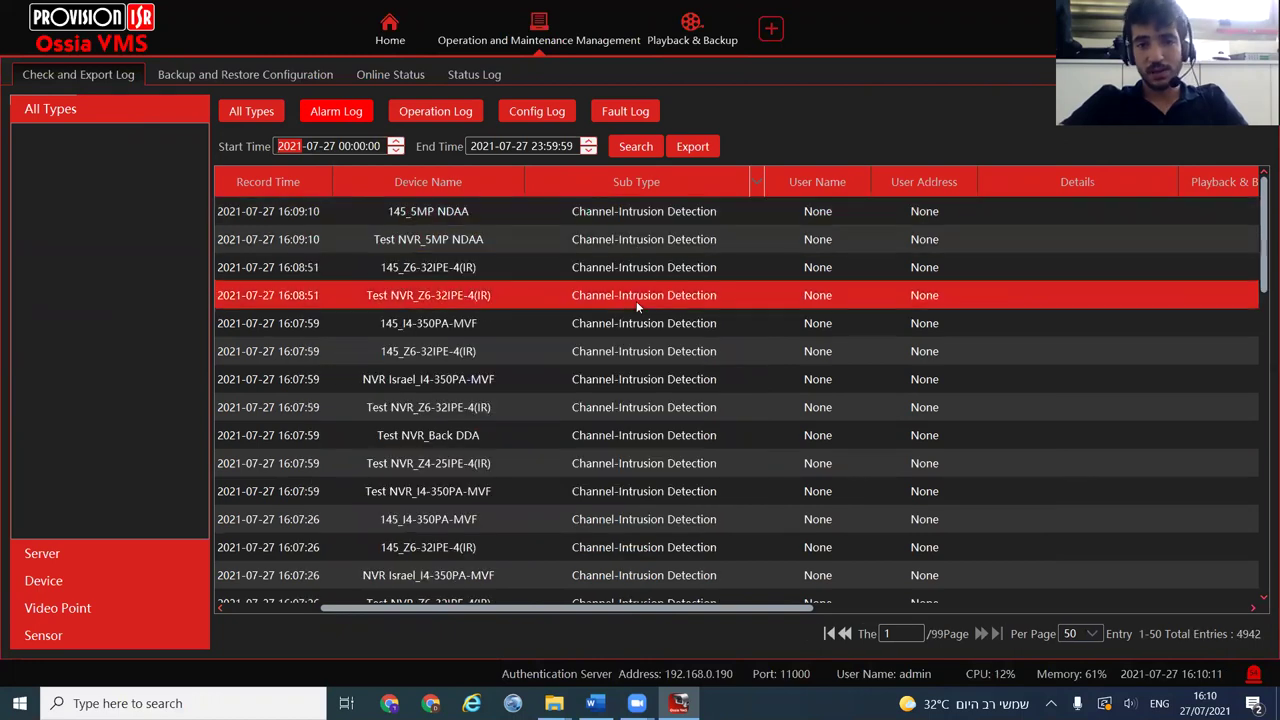
Scroll the alarm table right and play back the recorded video for an alarm row
left_click_drag(601, 601, 506, 607)
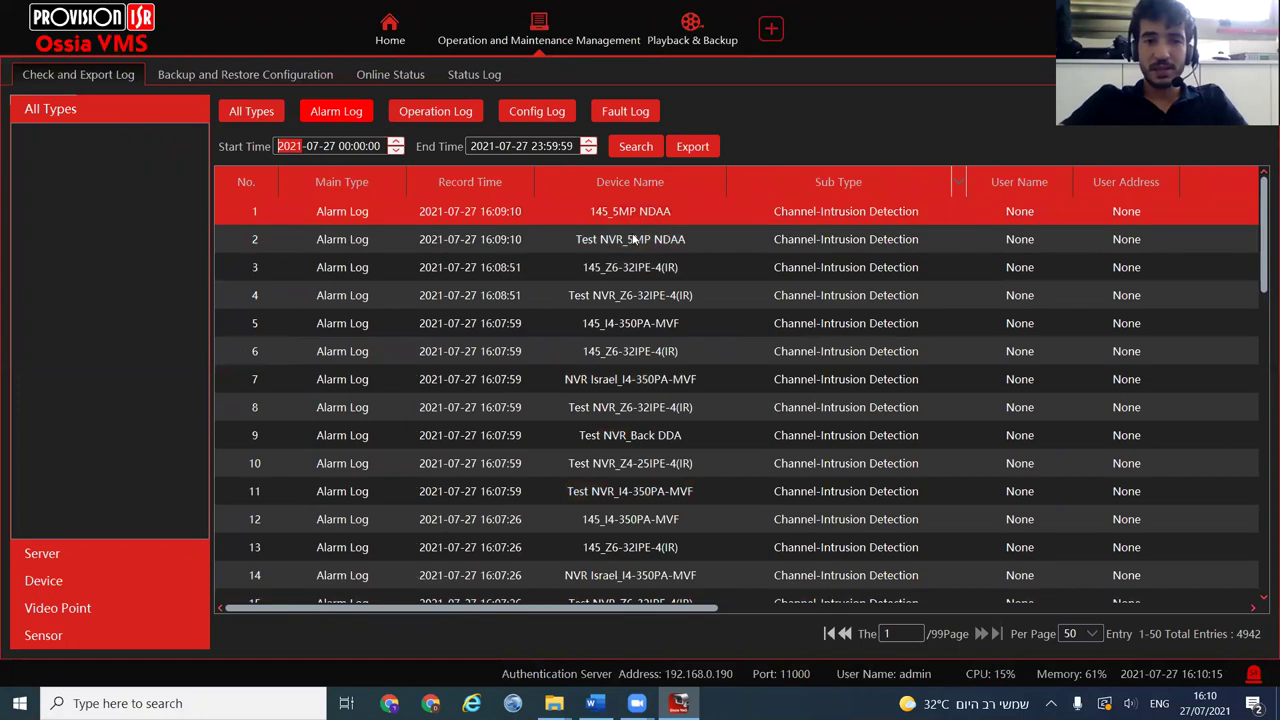
scroll(640, 465, "down", 5)
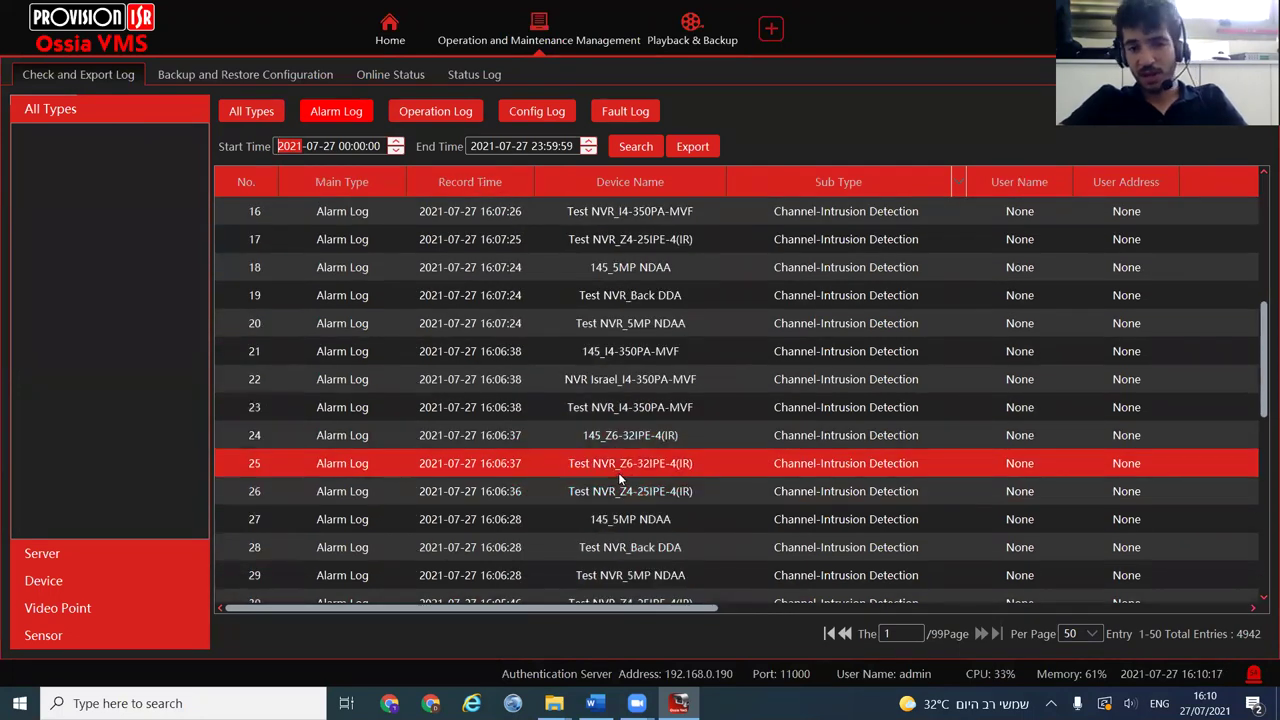
scroll(618, 472, "down", 3)
left_click_drag(708, 607, 1029, 607)
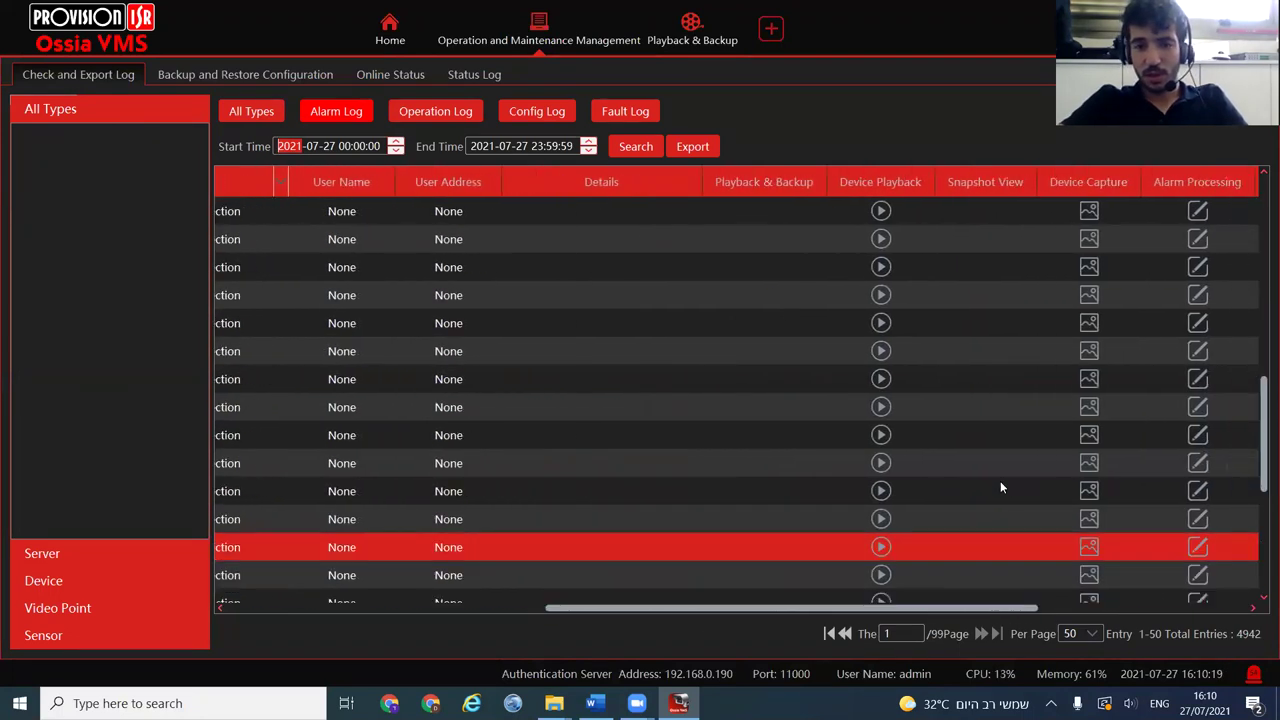
left_click(879, 435)
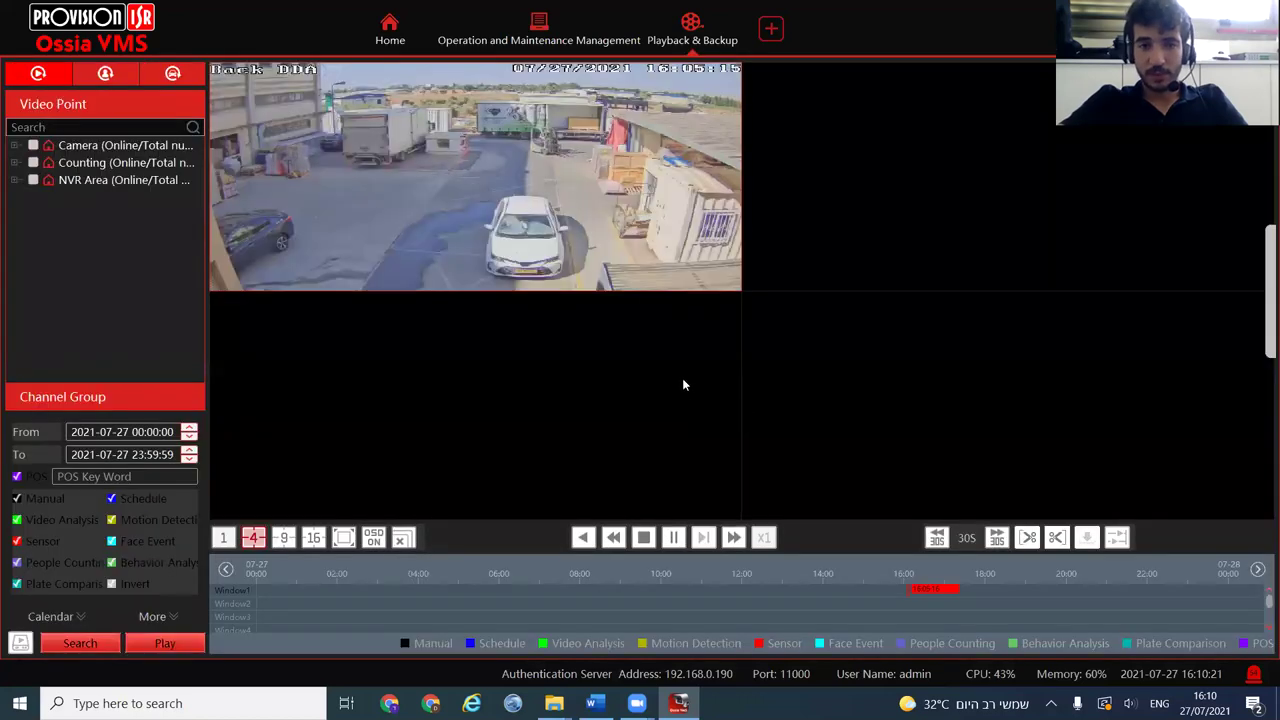
Enlarge the clip, return to the log, bring back the No. and Main Type columns, and show the server tree
double_click(545, 140)
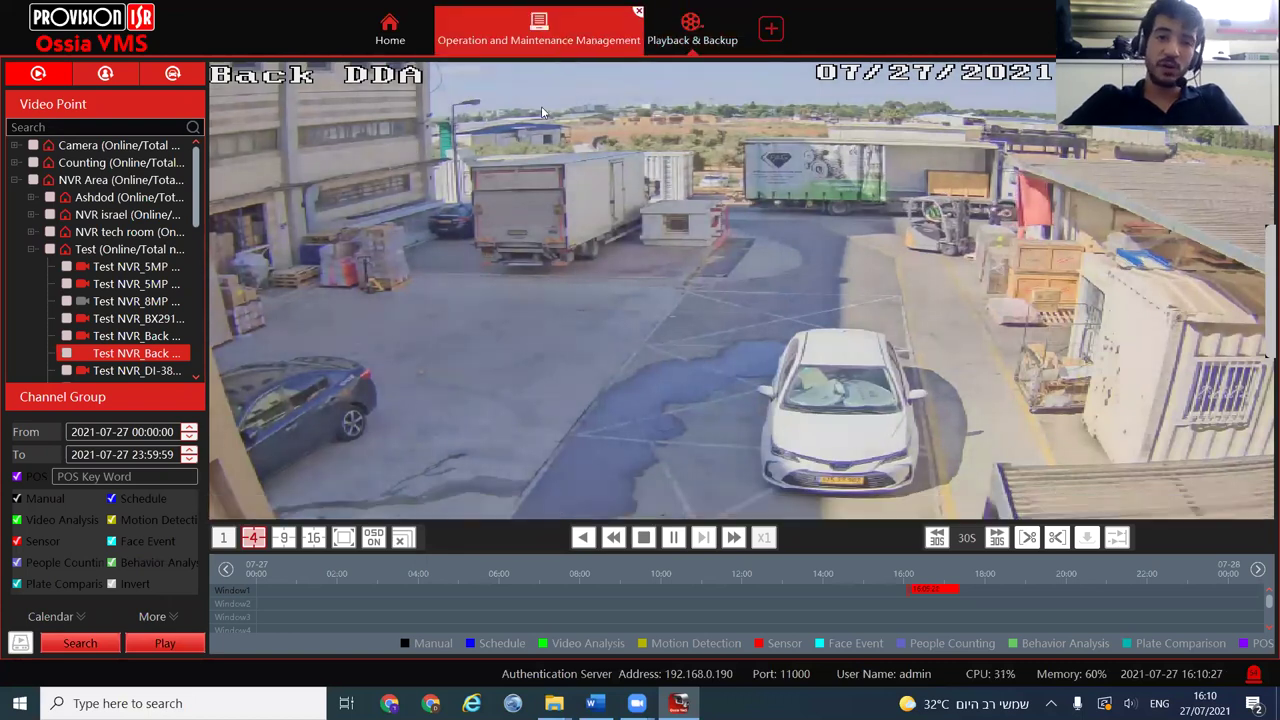
left_click(539, 30)
left_click(669, 210)
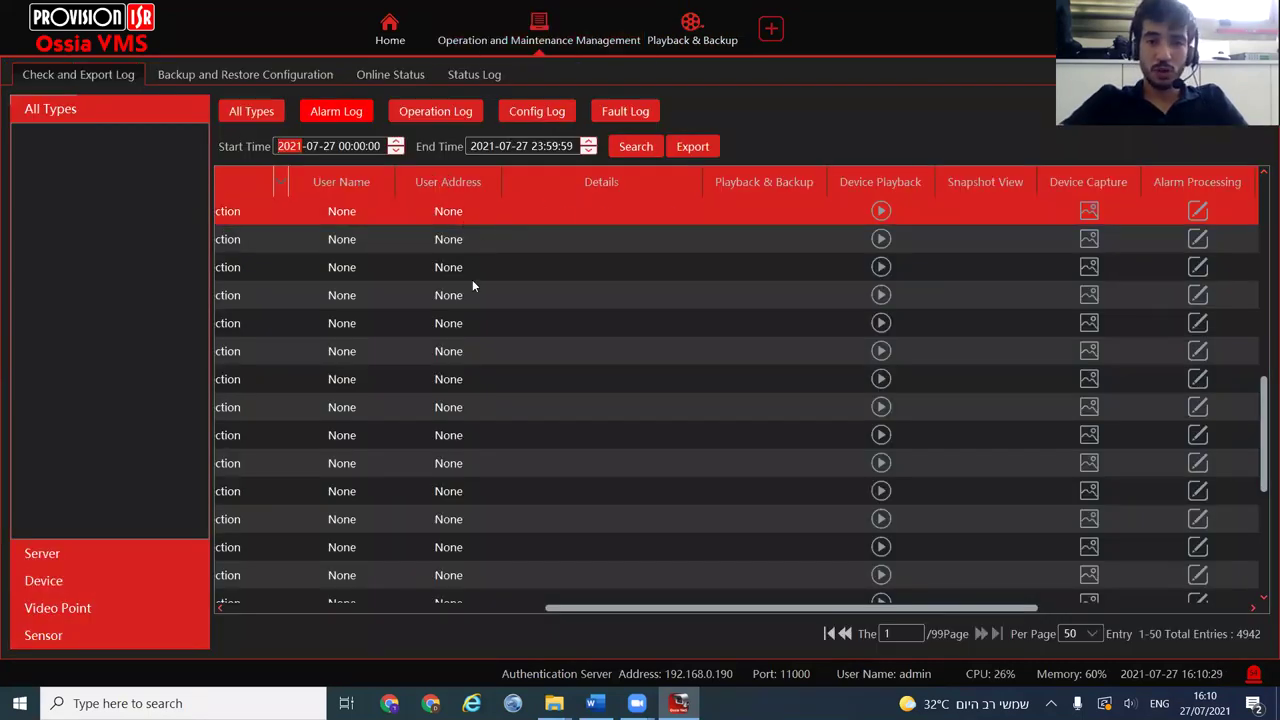
left_click(512, 607)
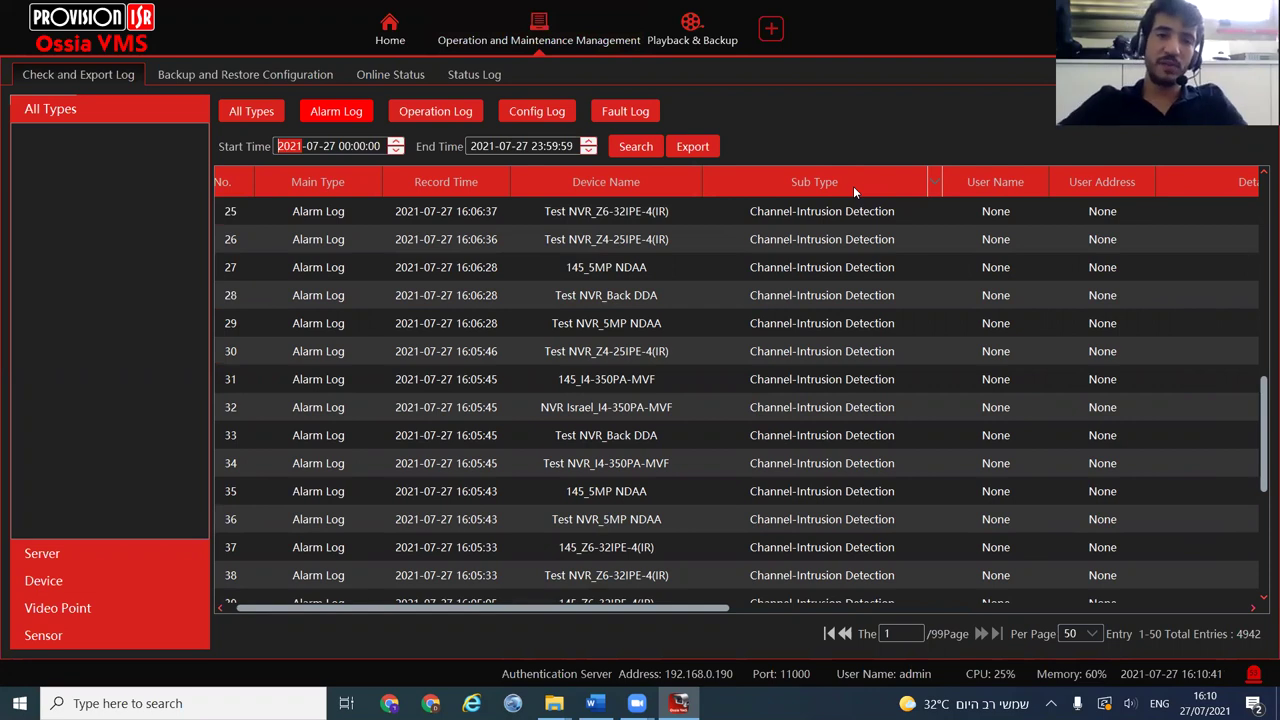
left_click(72, 555)
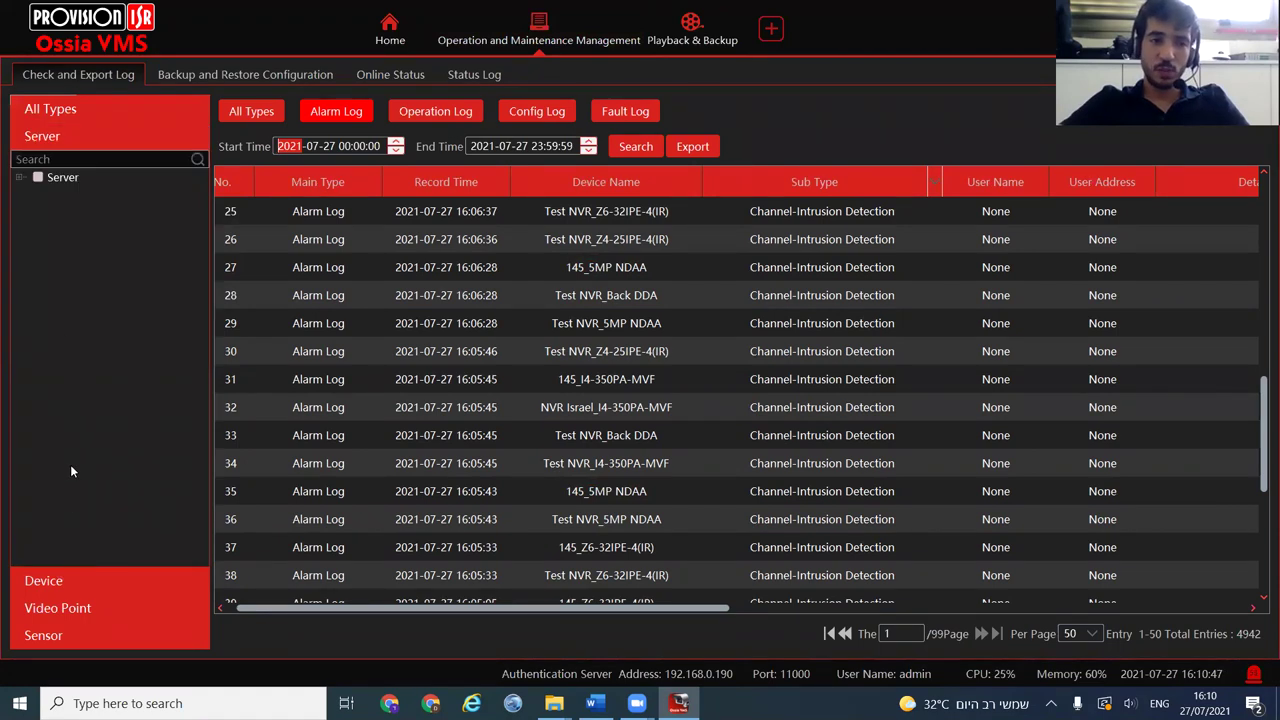
Include every server in the filter and search the alarm logs
left_click(19, 177)
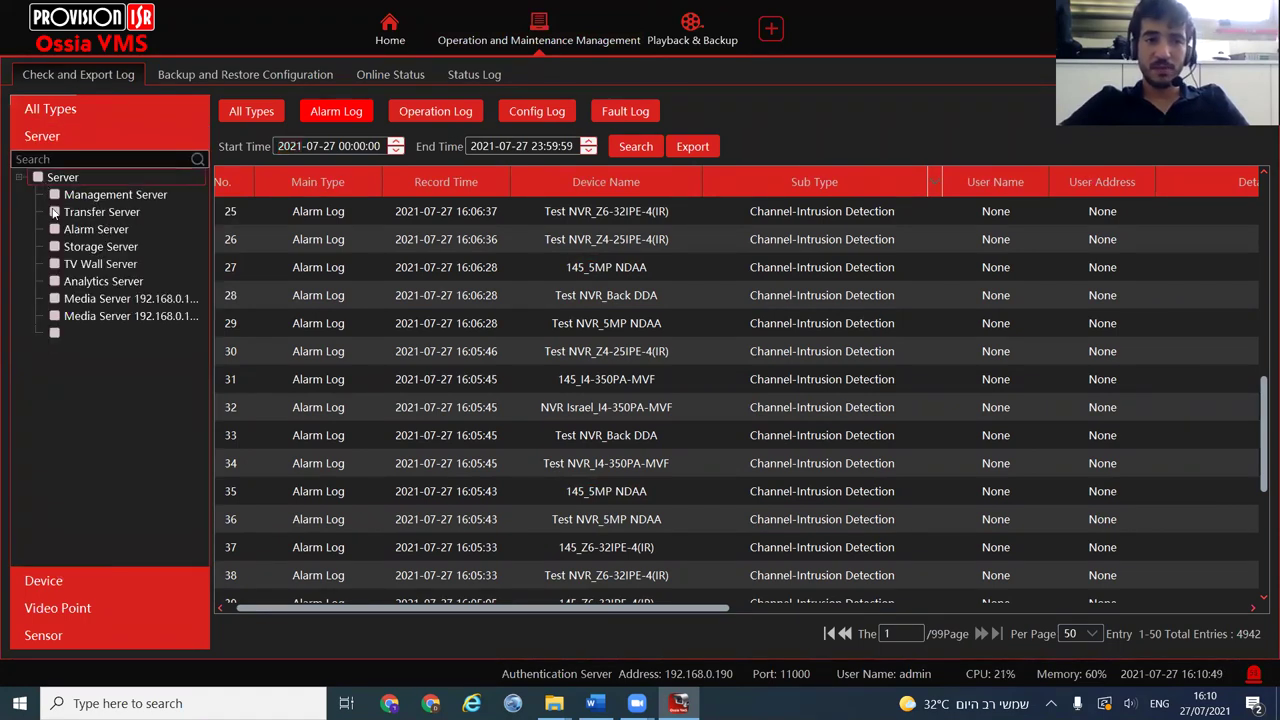
left_click(39, 178)
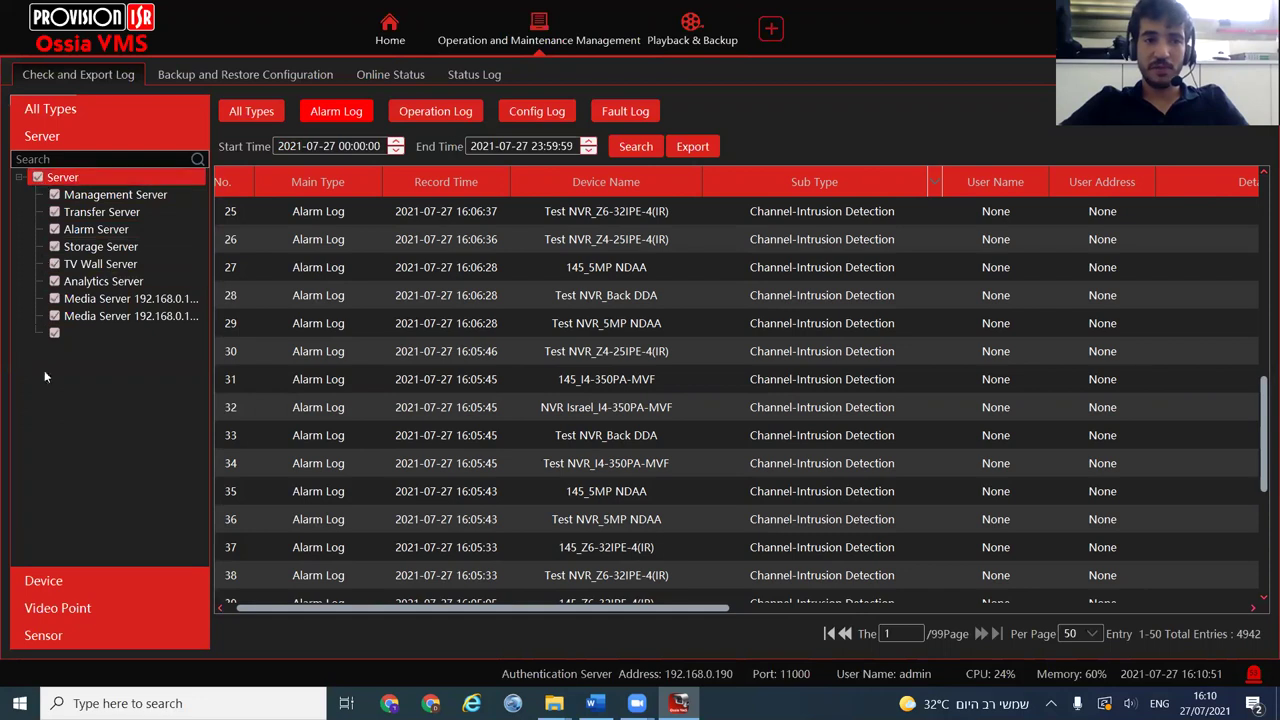
left_click(648, 151)
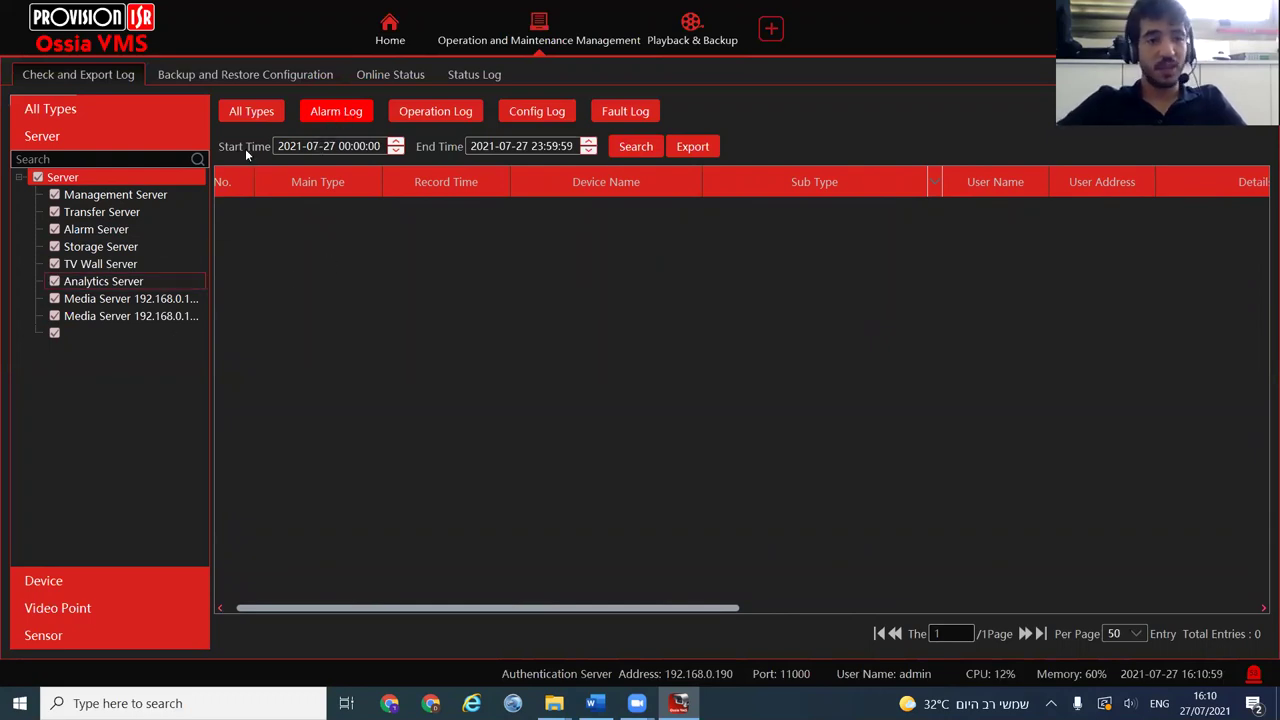
Restrict the search to all NVR Area devices with every sub type, yielding 30 alarms
left_click(58, 580)
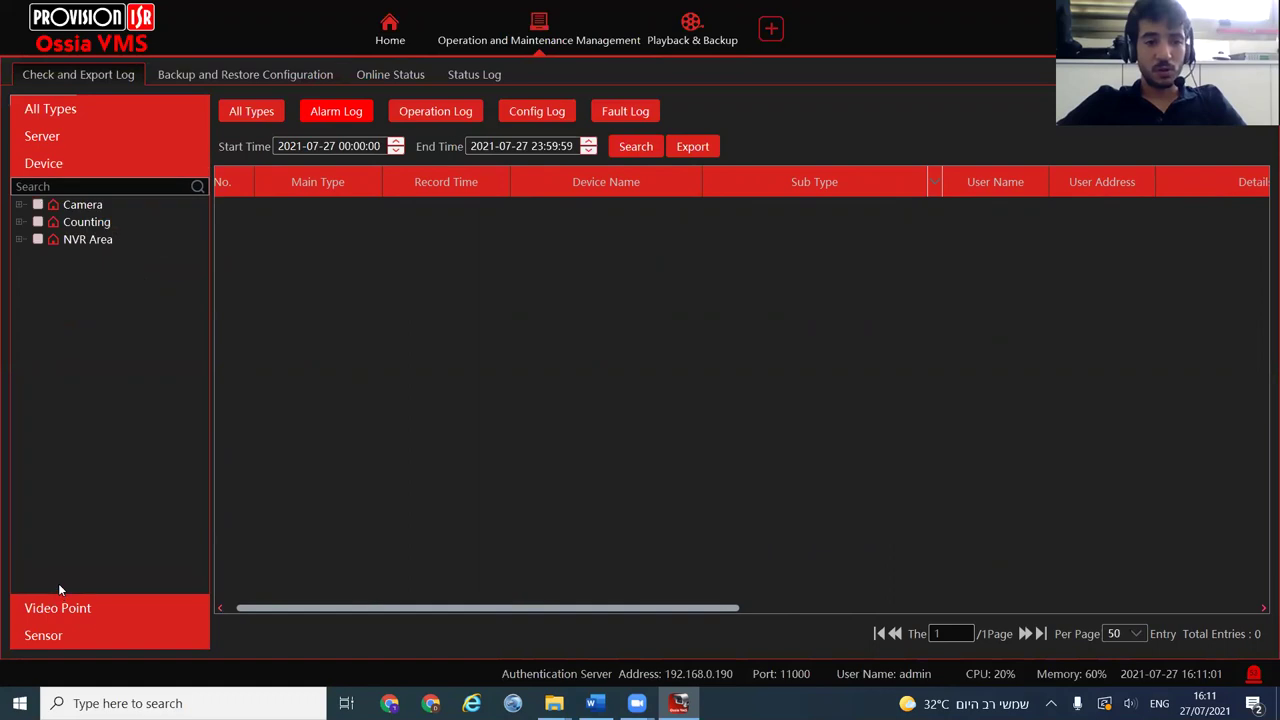
left_click(38, 240)
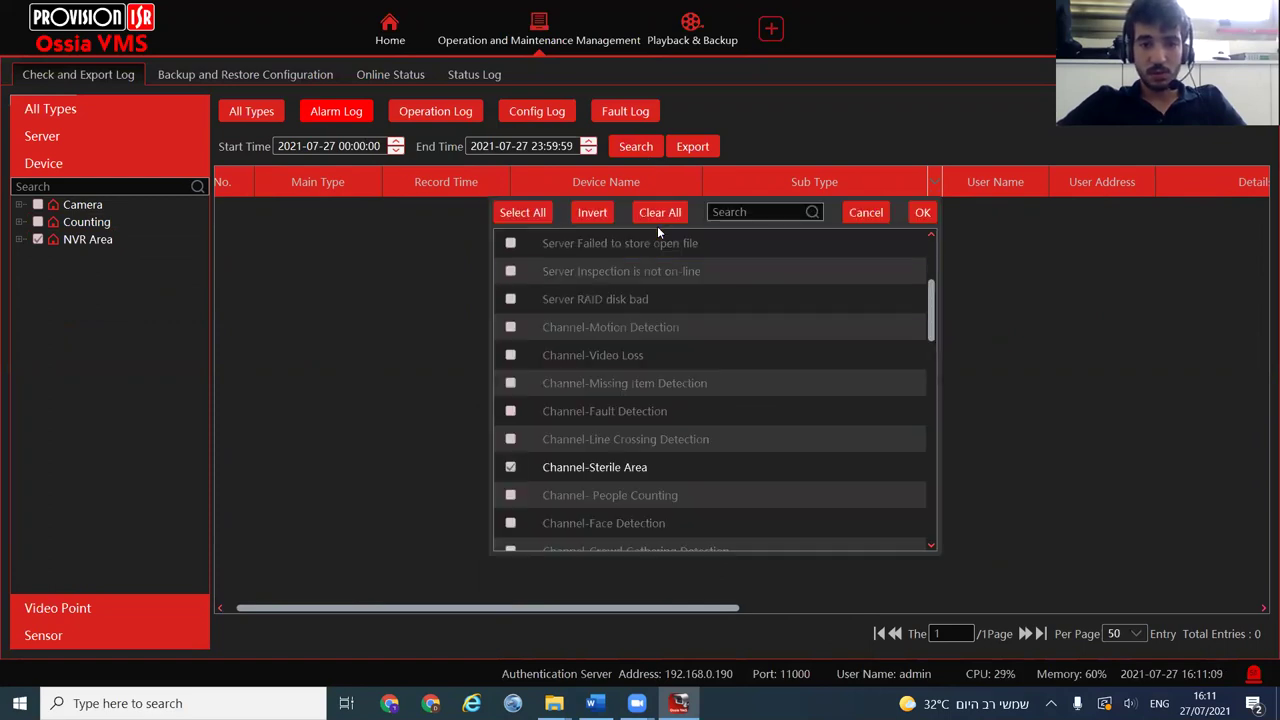
left_click(590, 214)
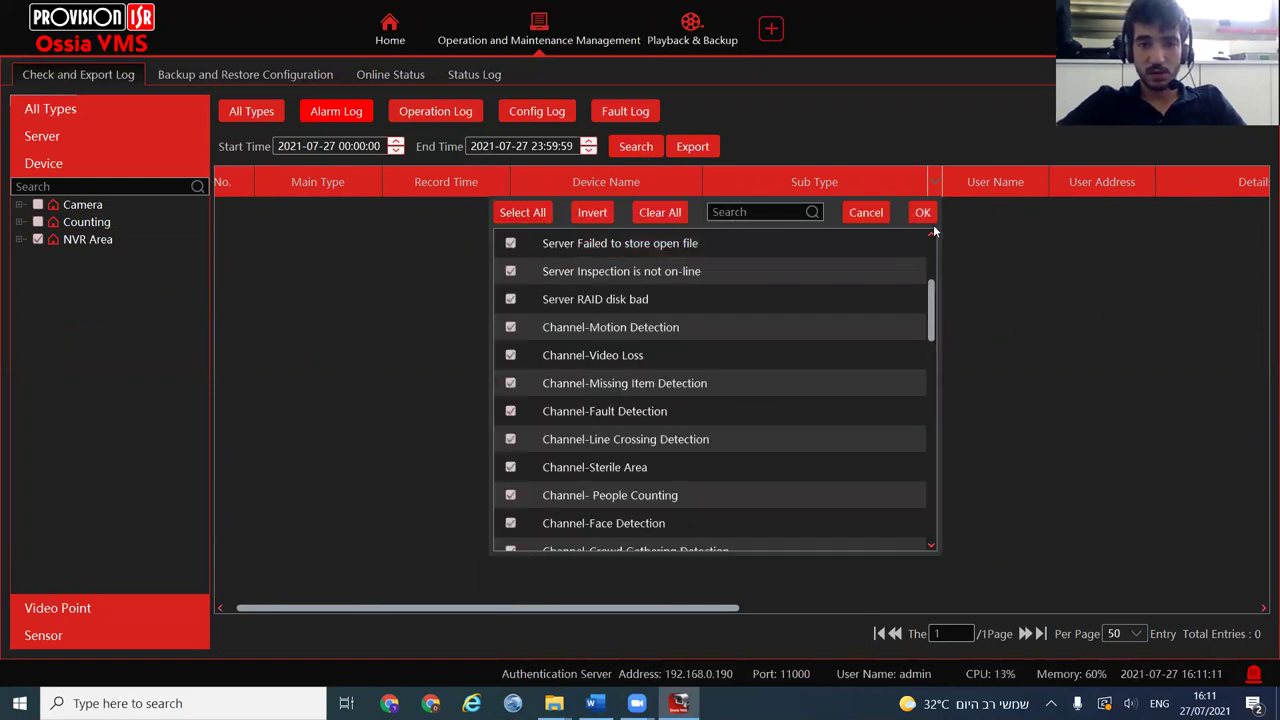
left_click(922, 212)
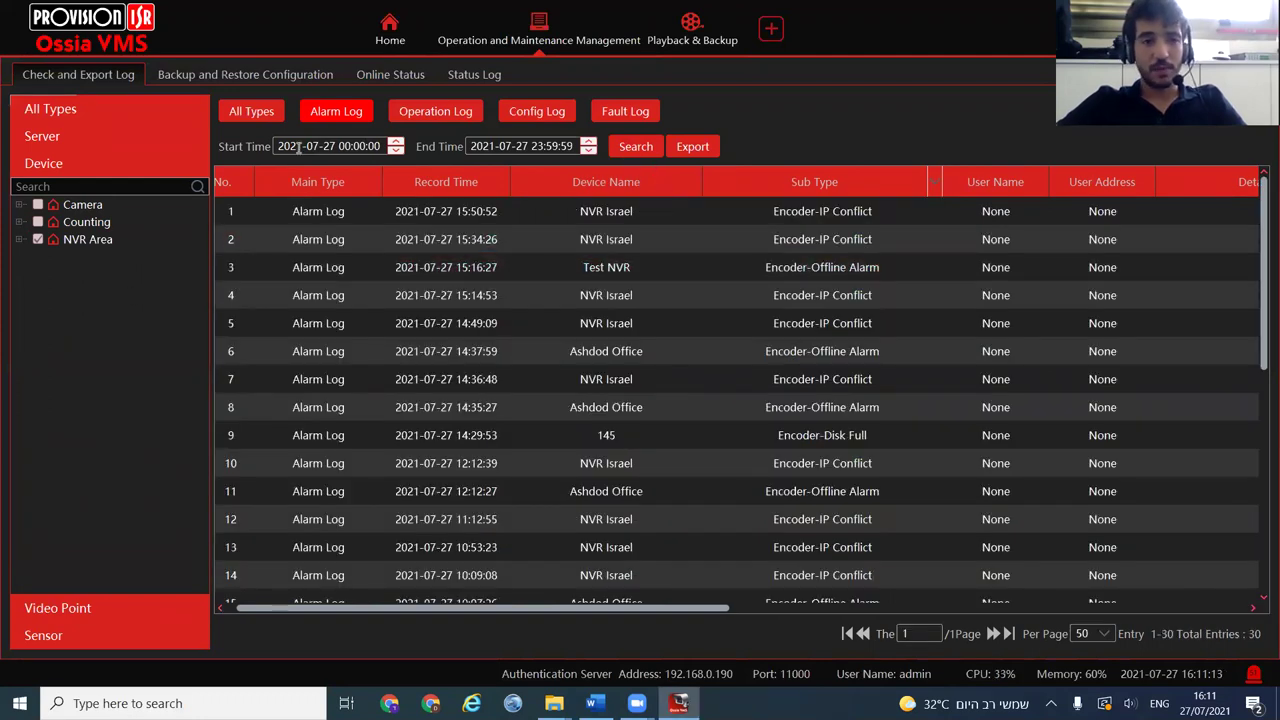
left_click(42, 136)
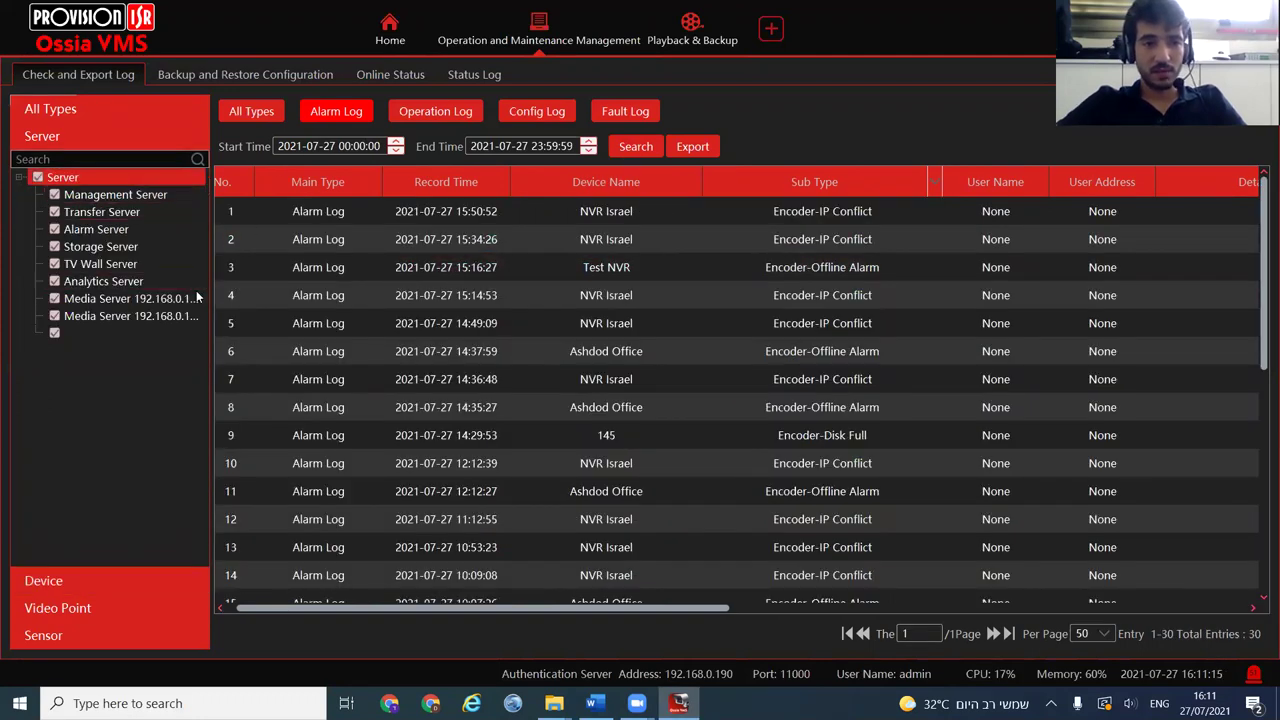
Search alarms for NVR Area cameras while excluding the NVR tech room cameras
left_click(636, 147)
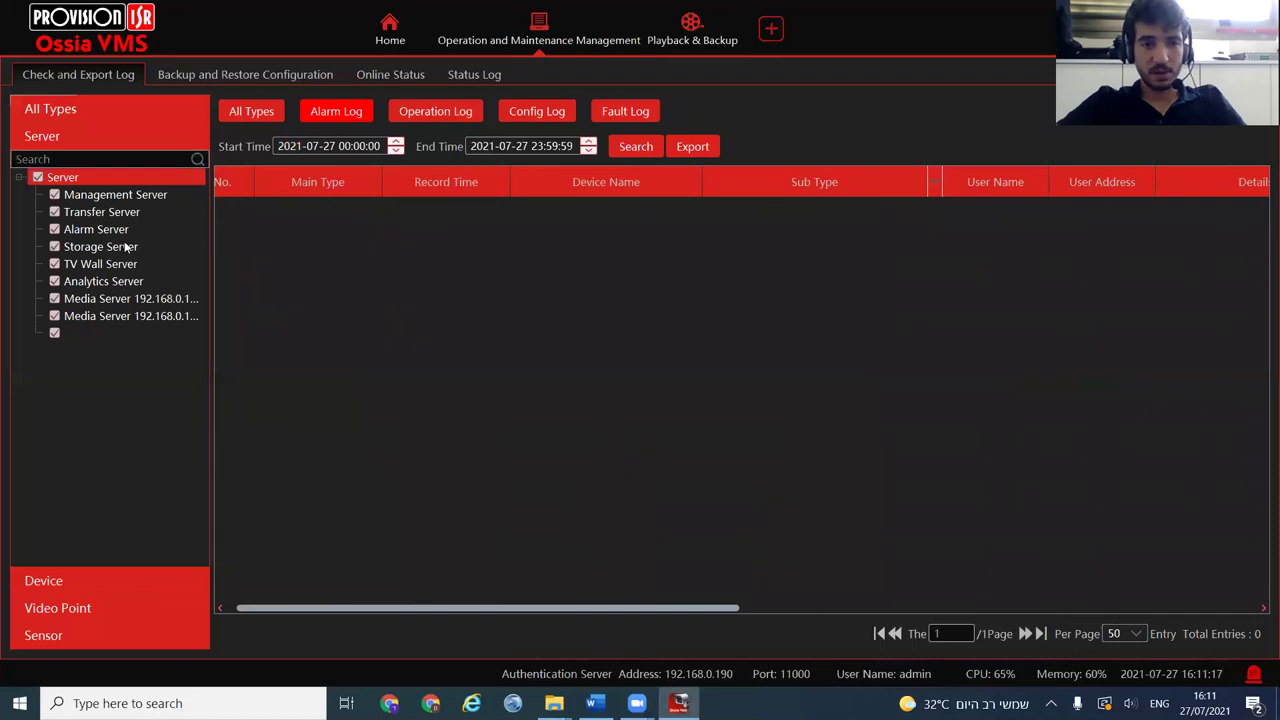
left_click(33, 580)
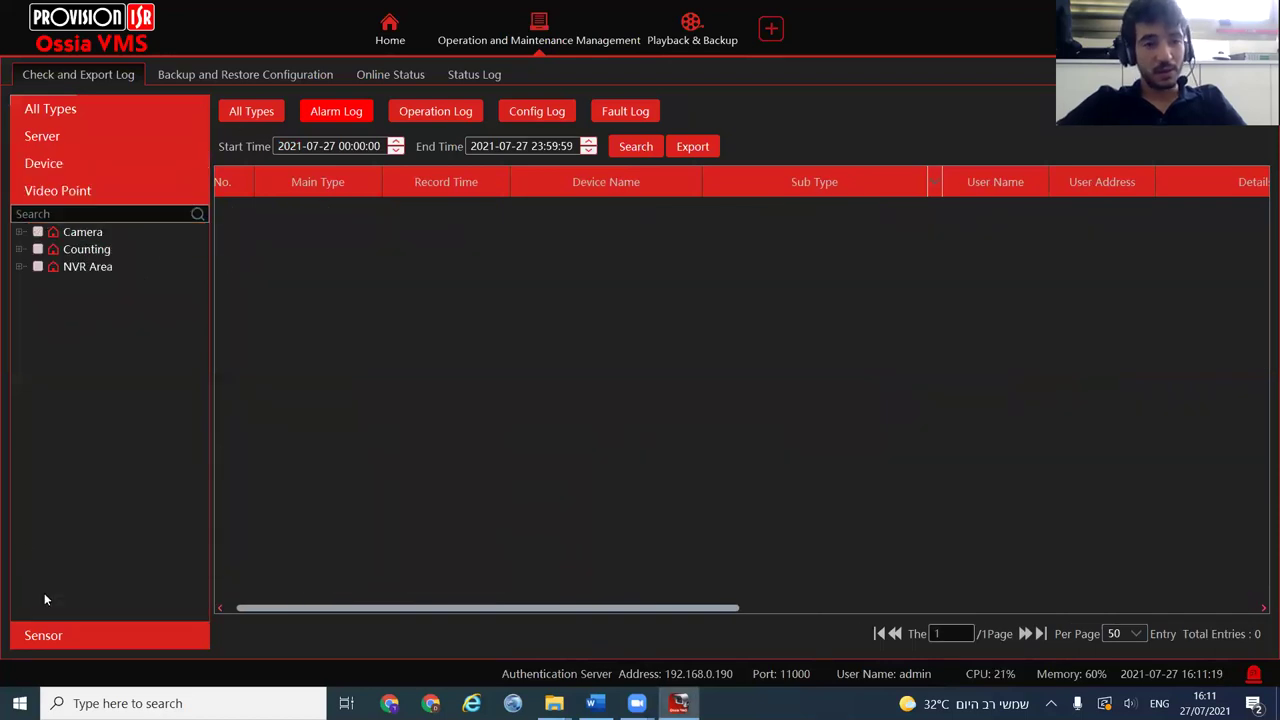
left_click(39, 268)
left_click(19, 266)
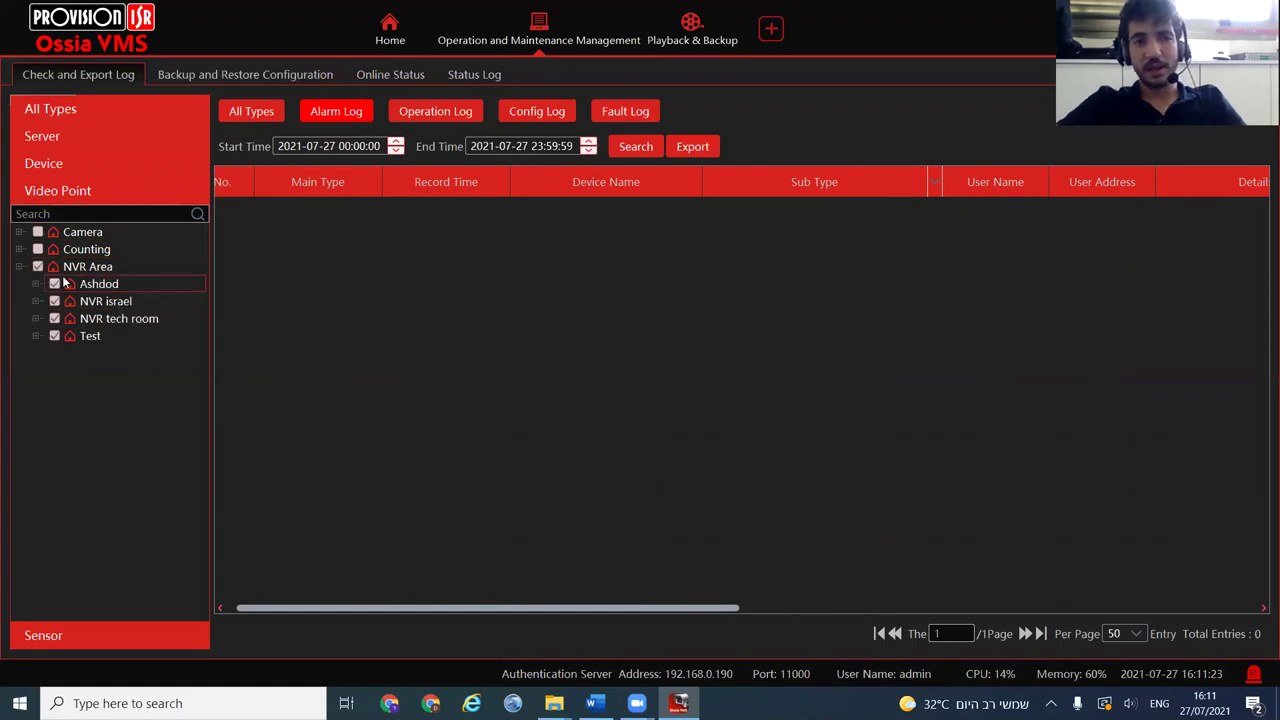
left_click(35, 336)
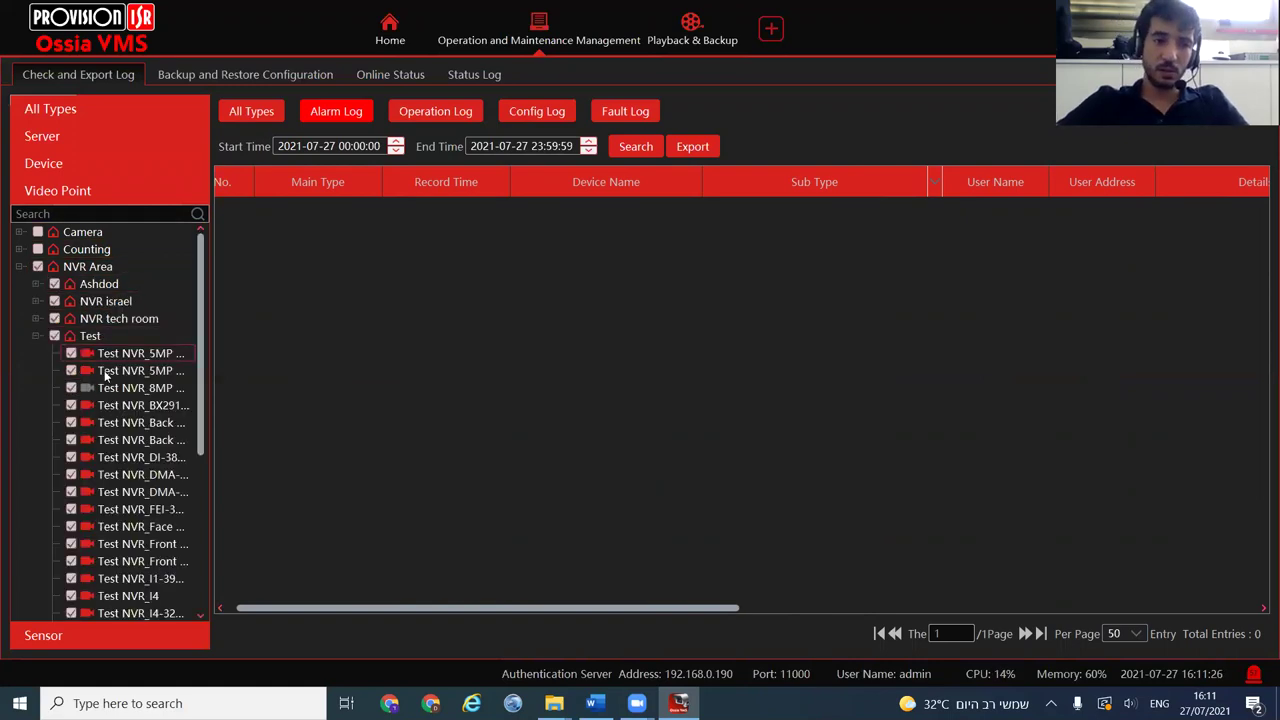
left_click(55, 318)
left_click(37, 318)
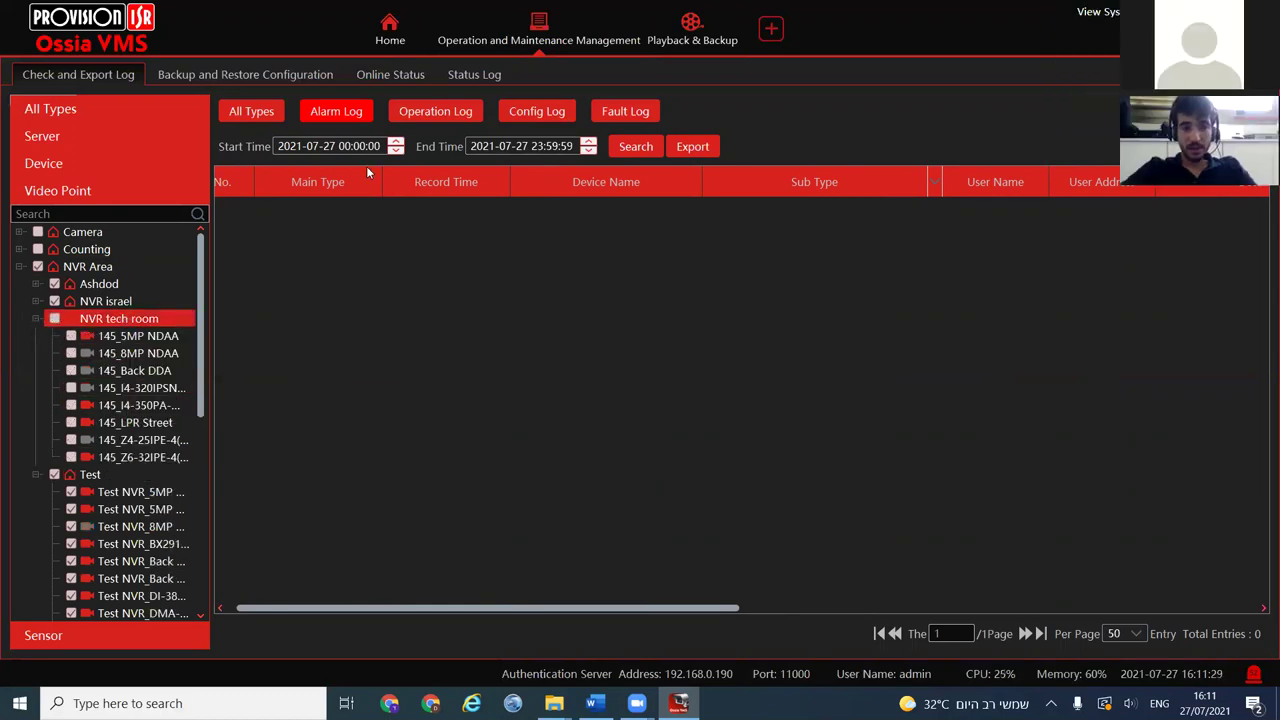
left_click(625, 147)
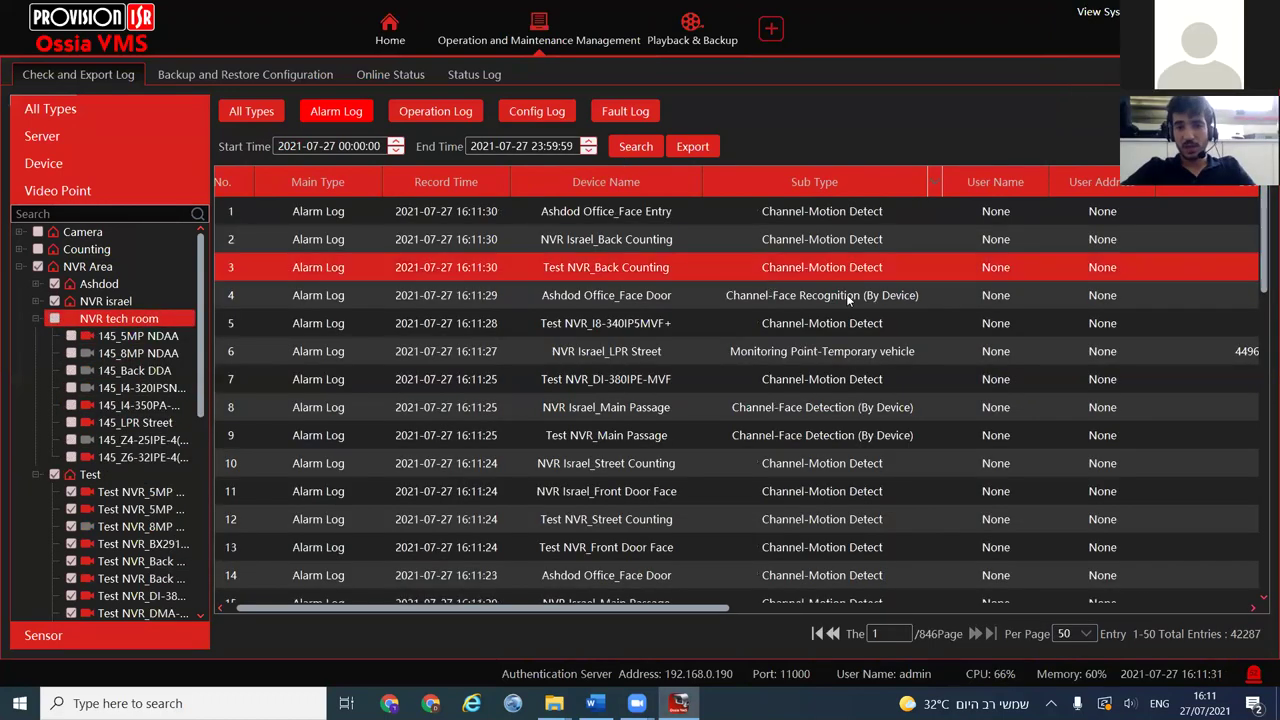
Play back one alarm's recording and return to the alarm log
left_click_drag(669, 610, 887, 600)
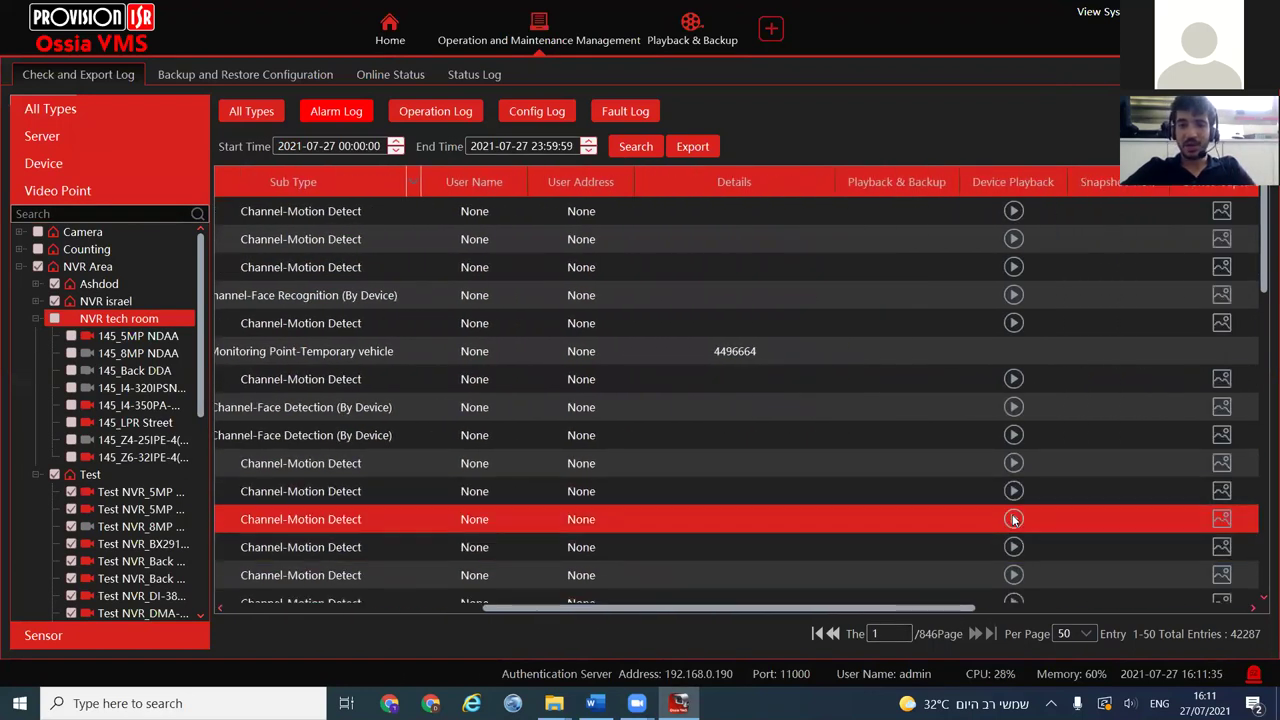
left_click(1072, 519)
mouse_move(414, 146)
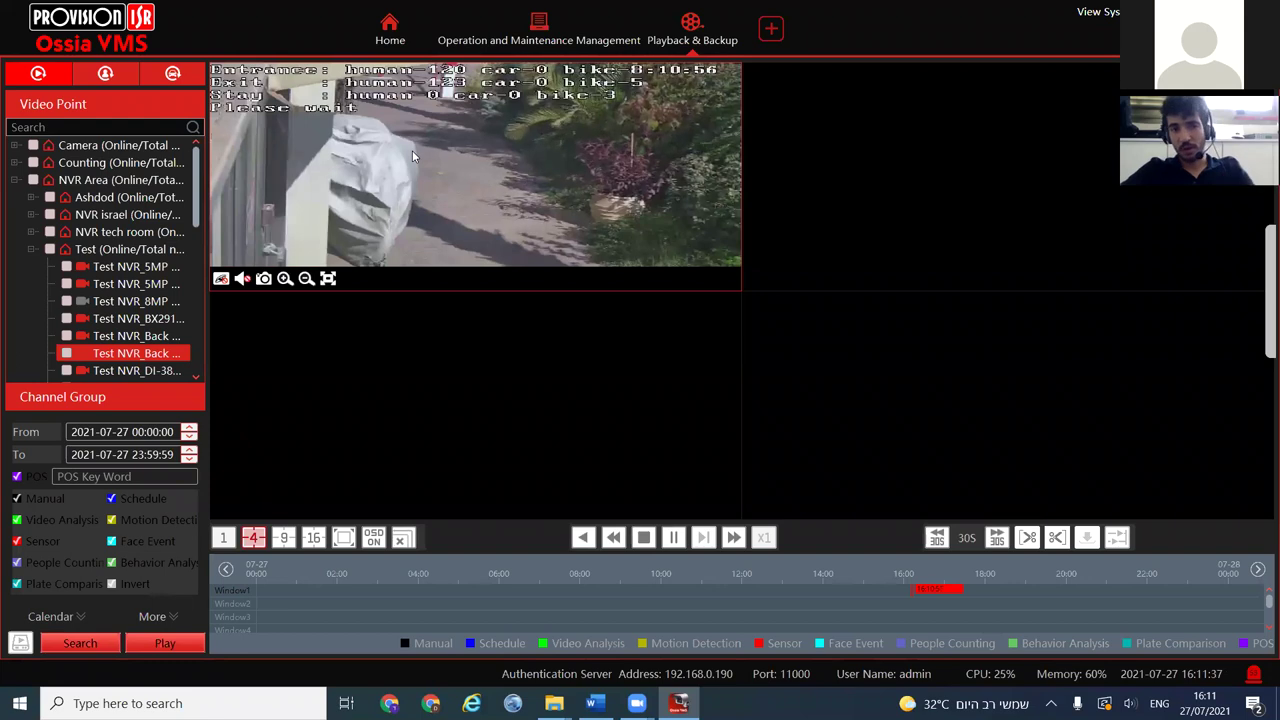
left_click(537, 35)
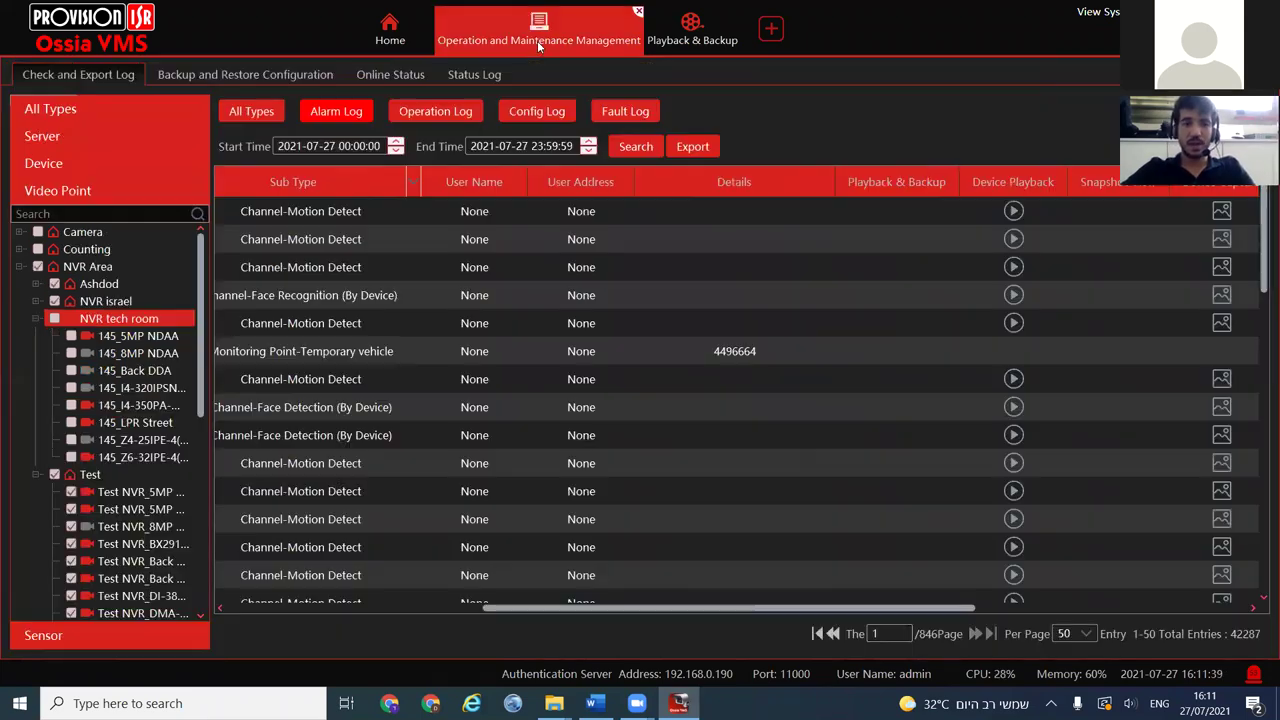
left_click_drag(533, 605, 208, 633)
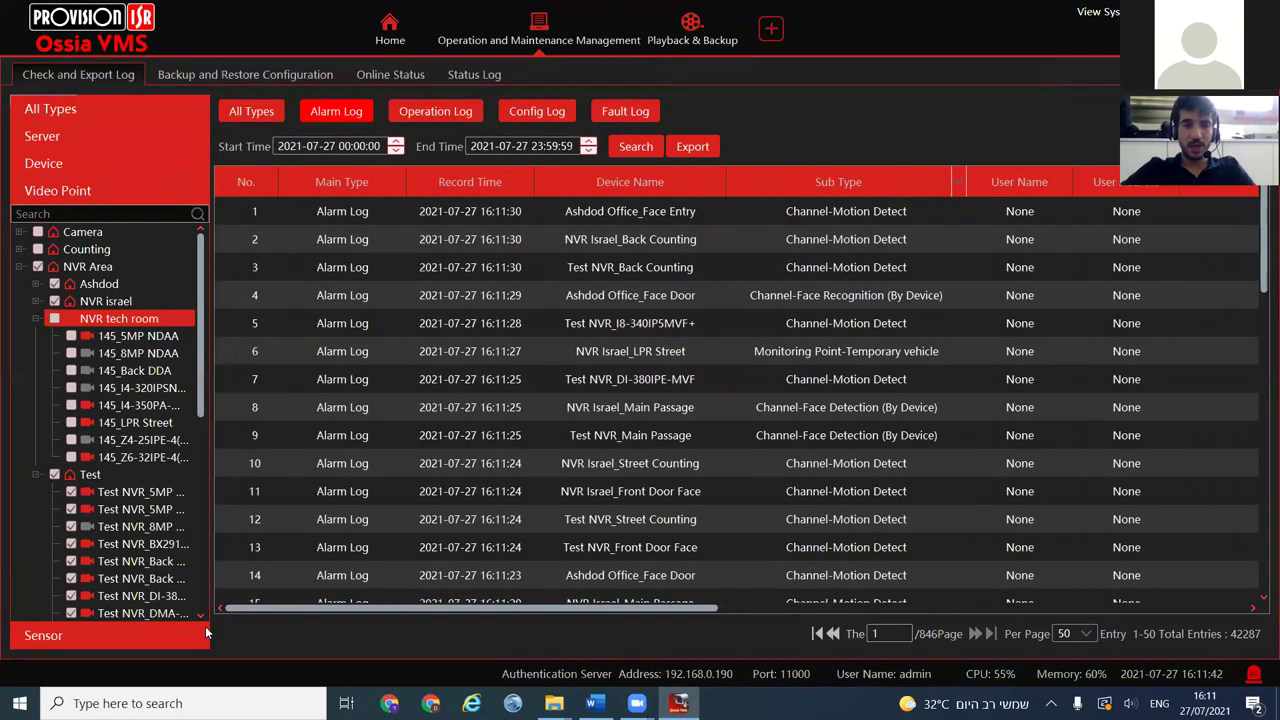
Browse the 285 Operation Log entries and start exporting them via Search/Export
left_click(418, 107)
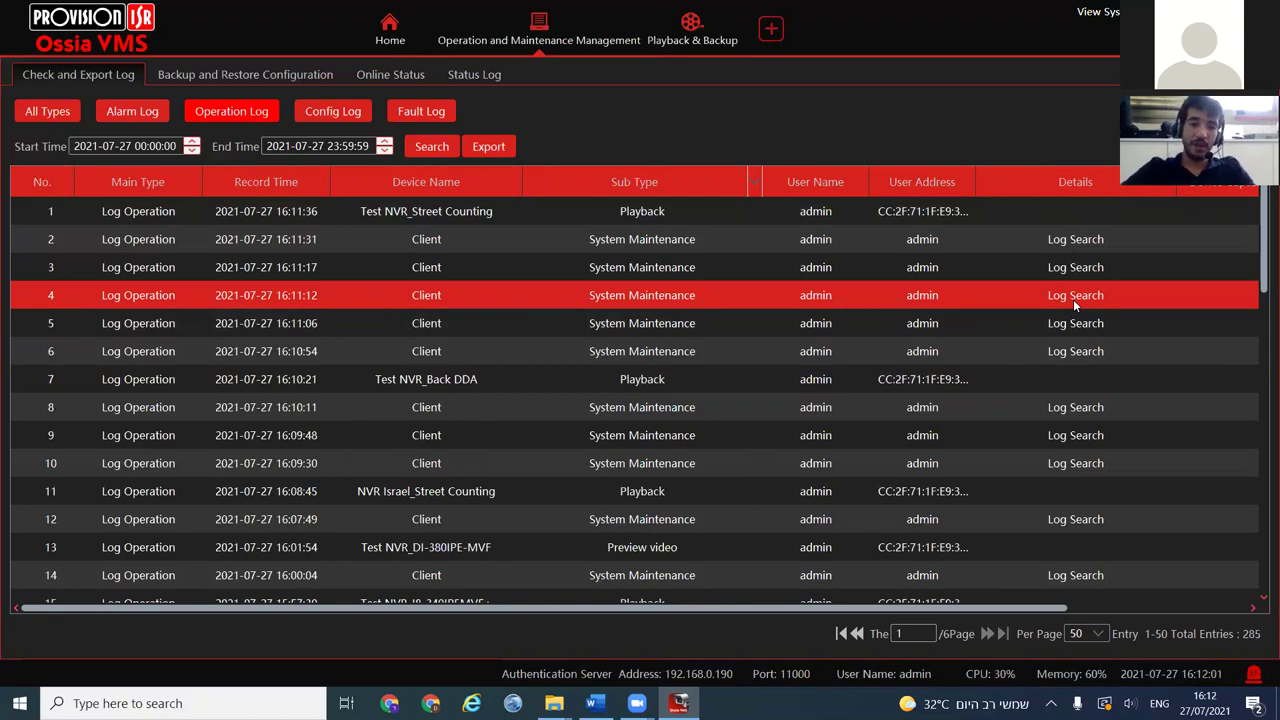
scroll(822, 462, "down", 3)
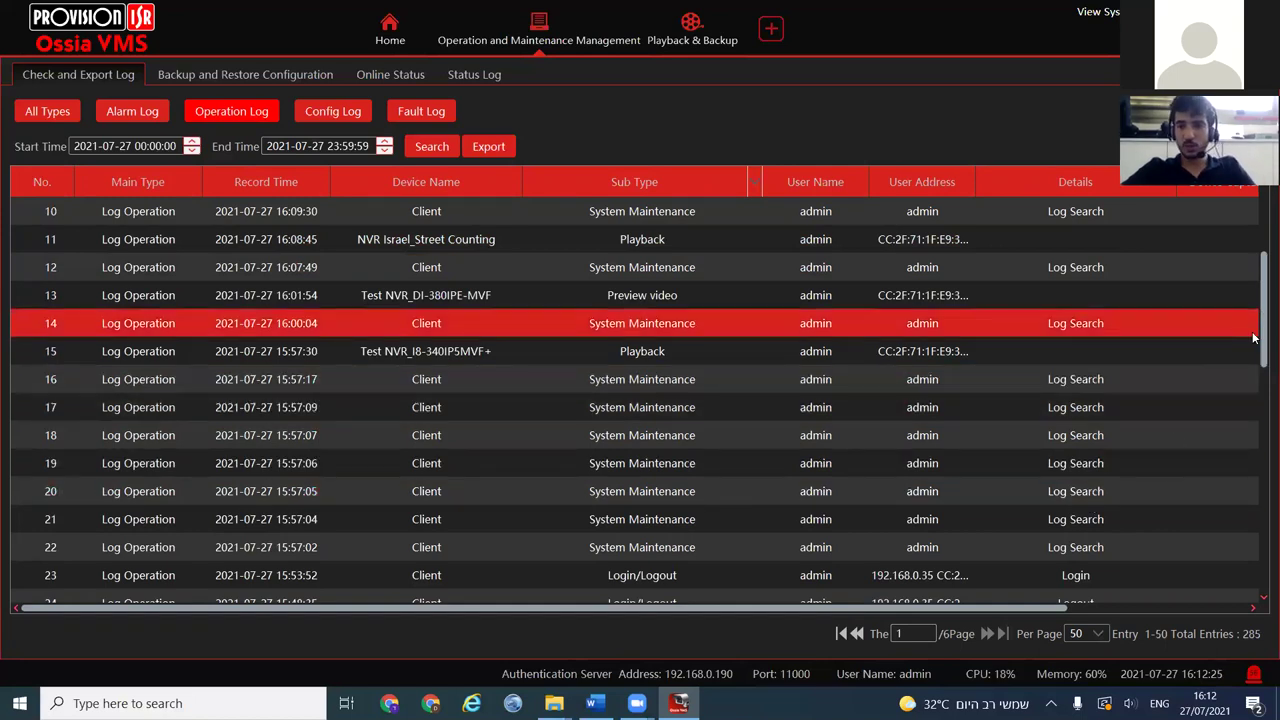
left_click_drag(1260, 322, 1258, 272)
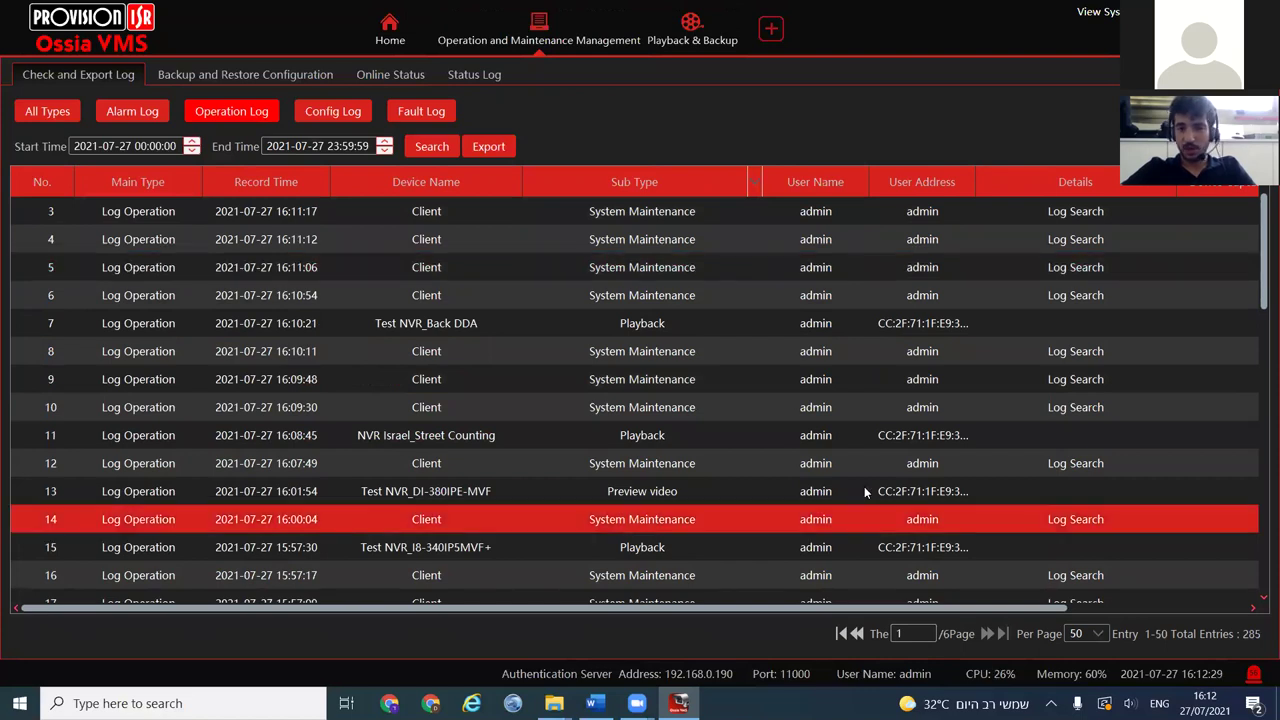
left_click_drag(889, 608, 694, 568)
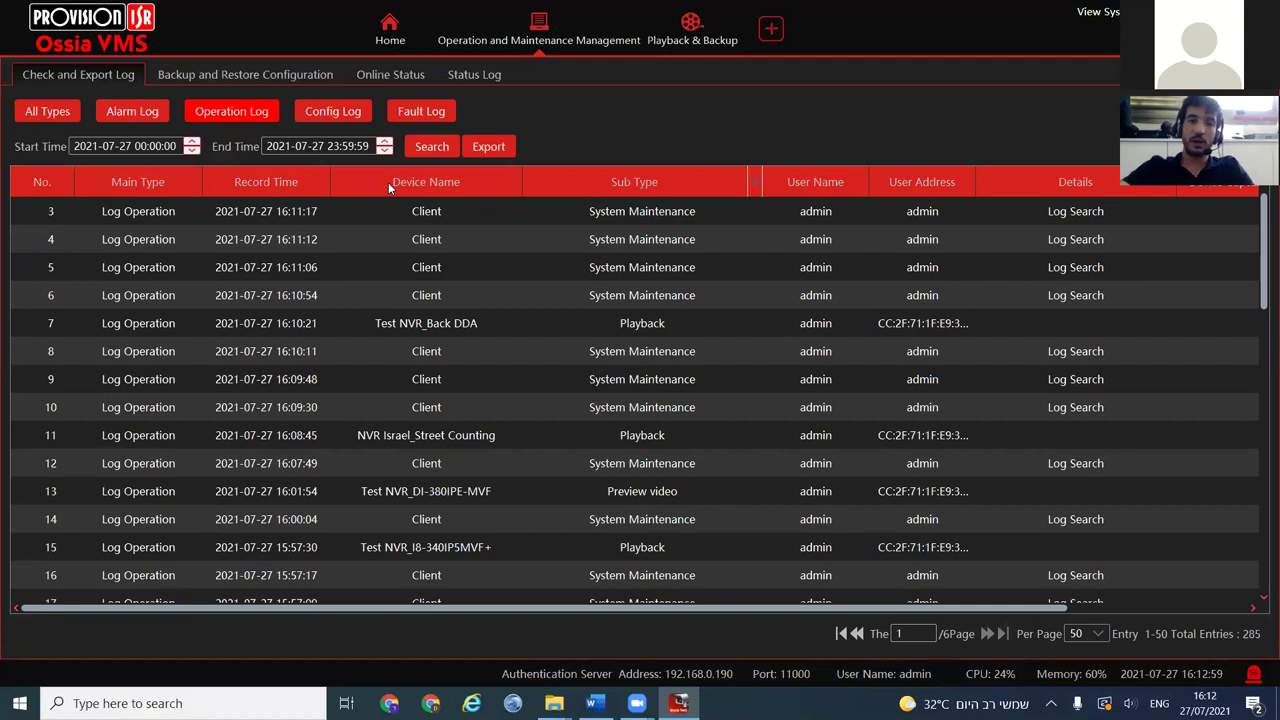
left_click(480, 148)
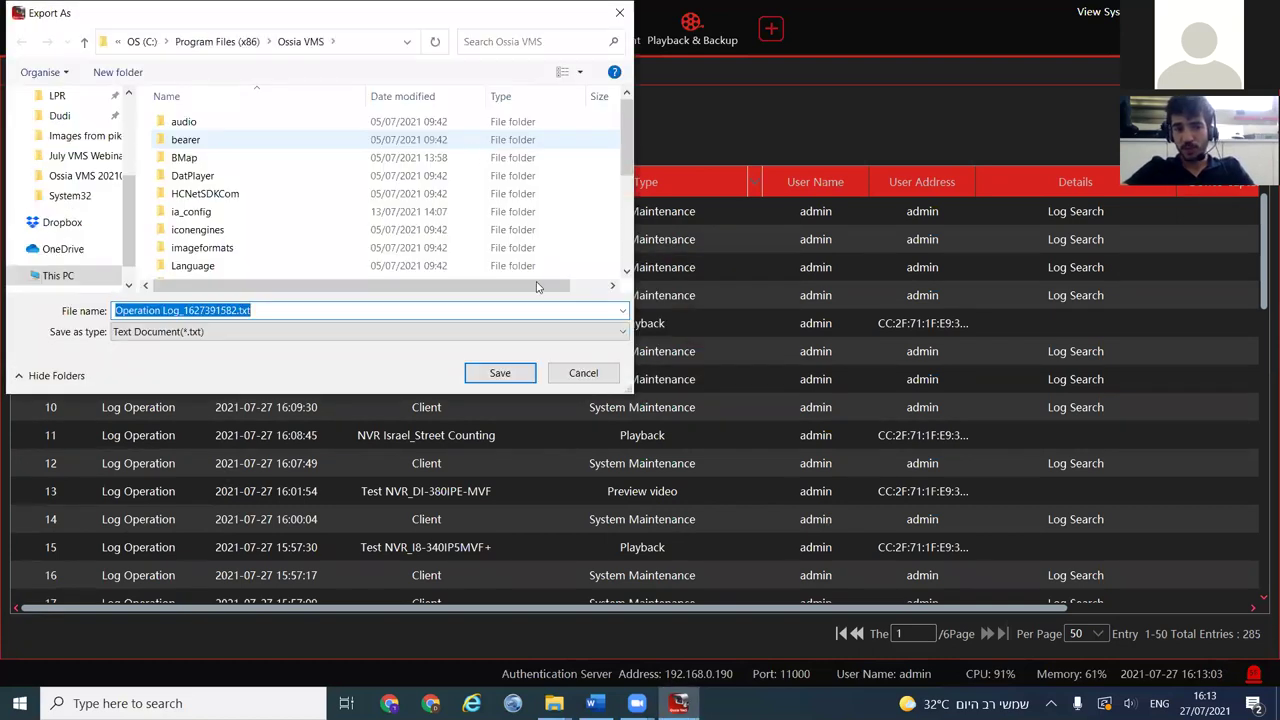
Select the export file name, then cancel the Export As dialog without saving
left_click(251, 310)
left_click_drag(251, 310, 107, 312)
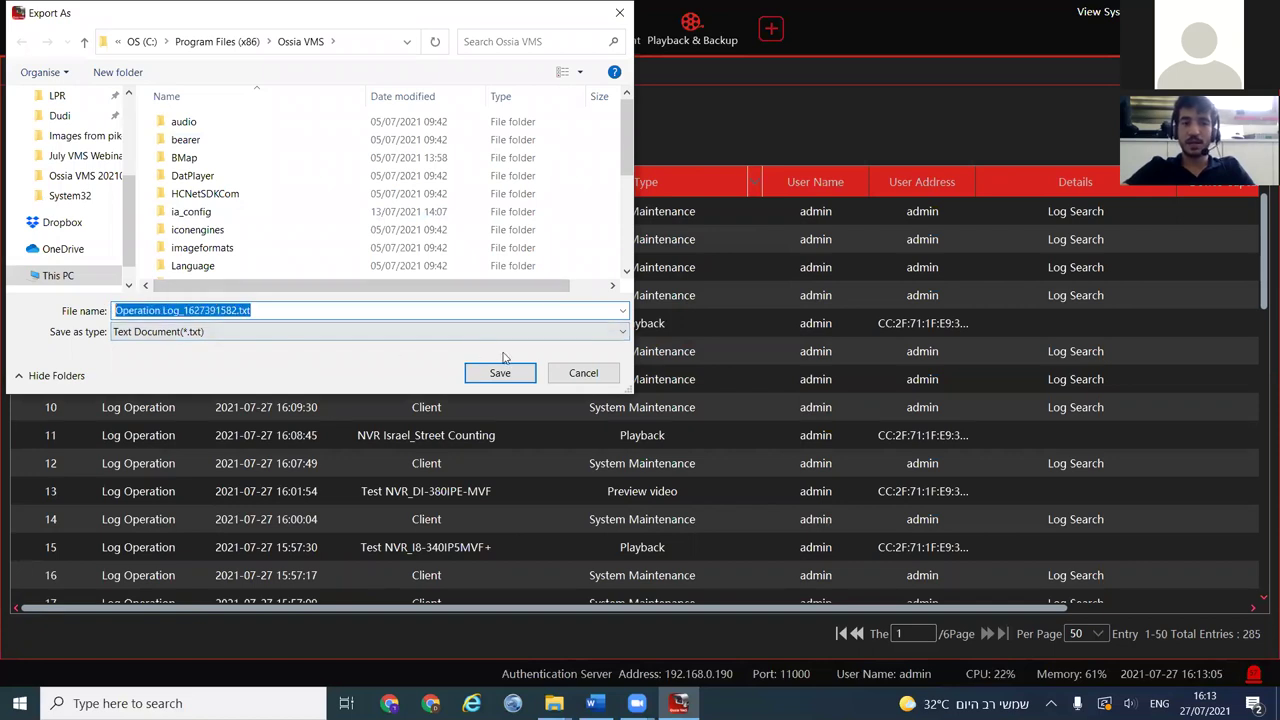
left_click(582, 373)
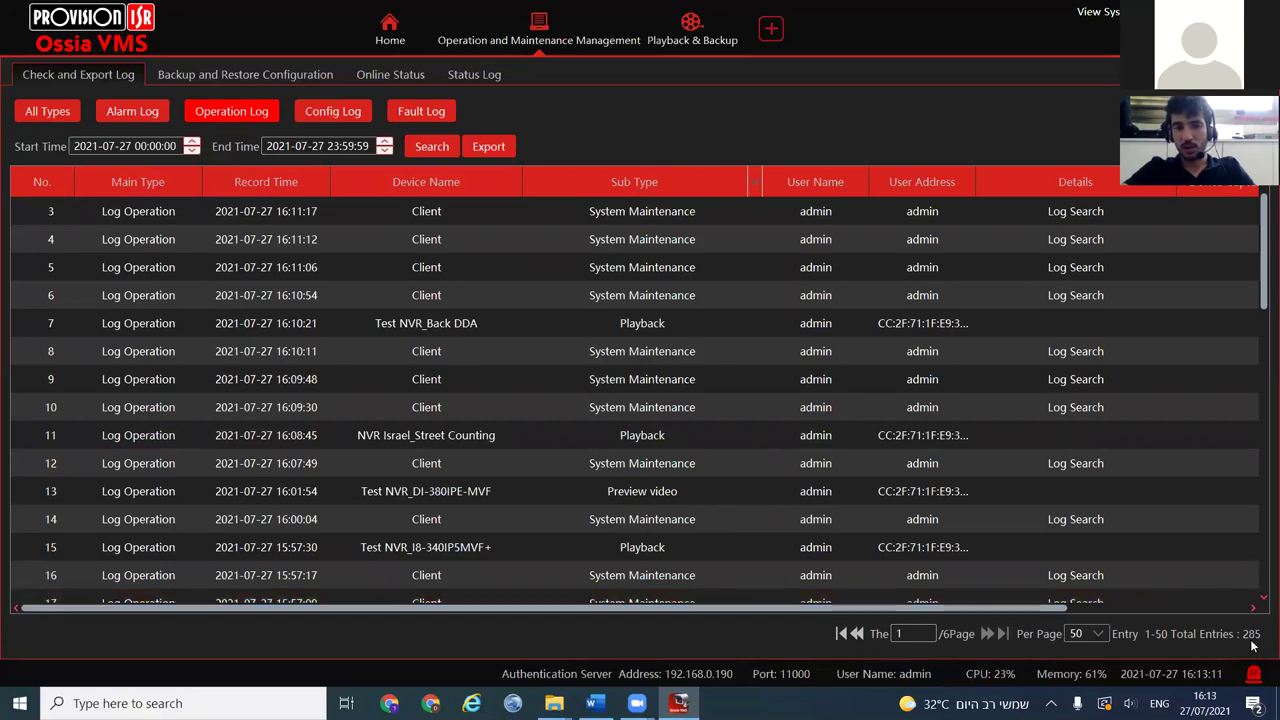
Browse the five Config Log entries, then switch to the empty 2021-07-27 Fault Log
left_click(334, 115)
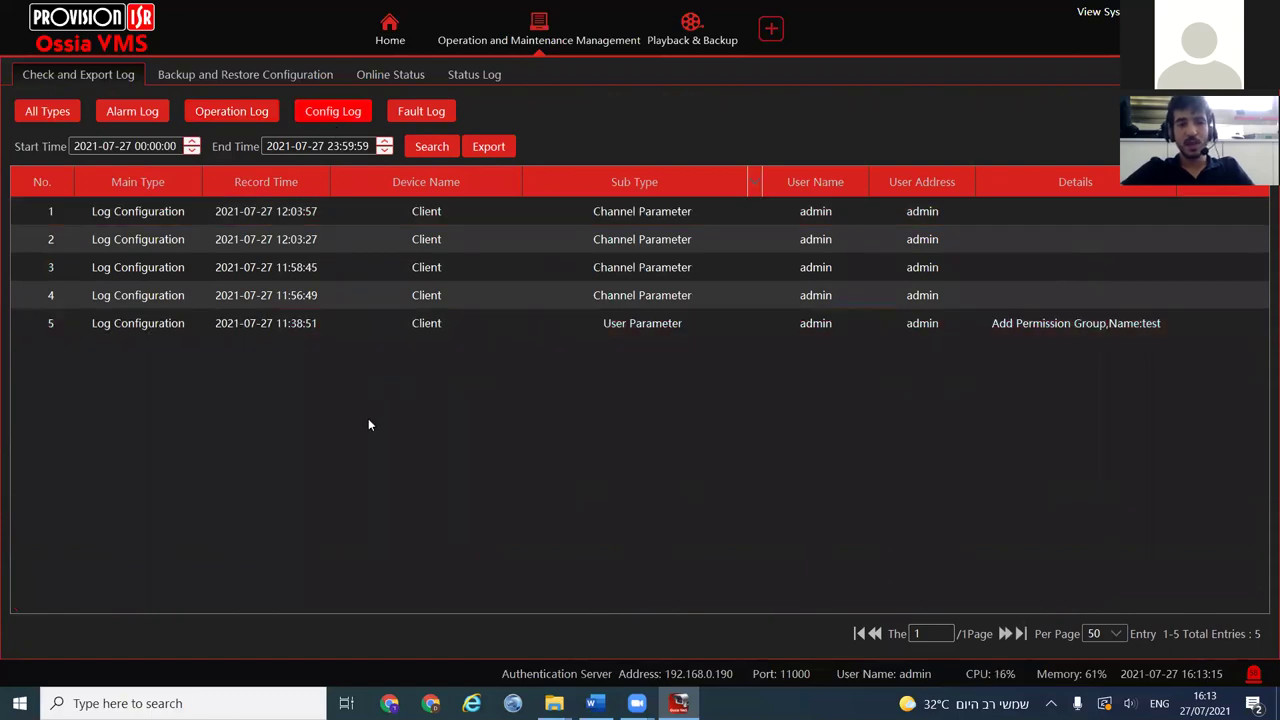
left_click(427, 243)
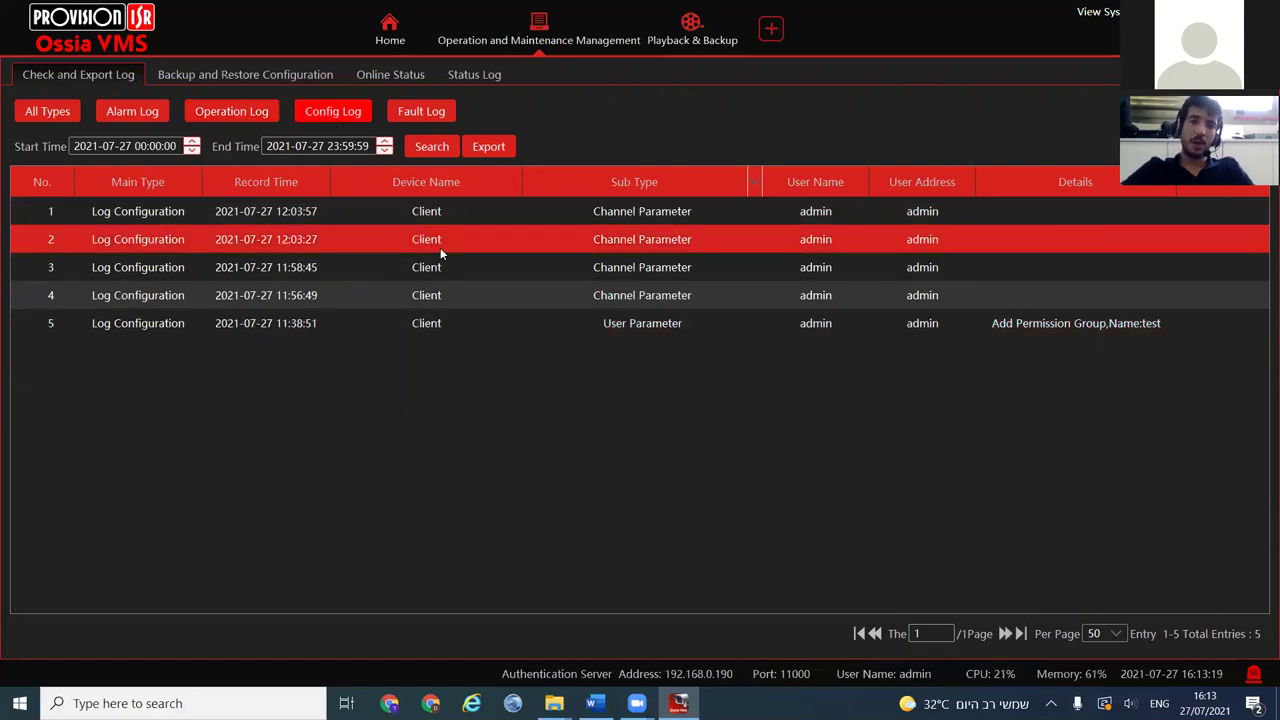
left_click(459, 265)
left_click(583, 321)
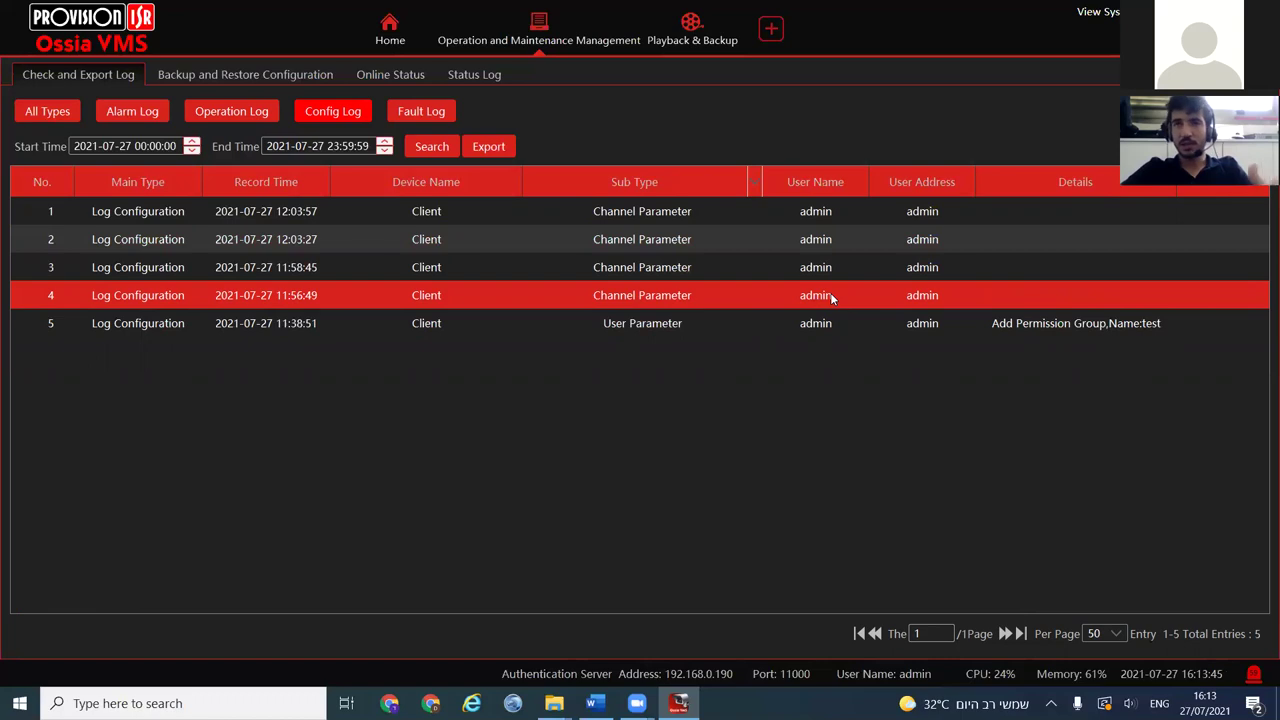
left_click(419, 111)
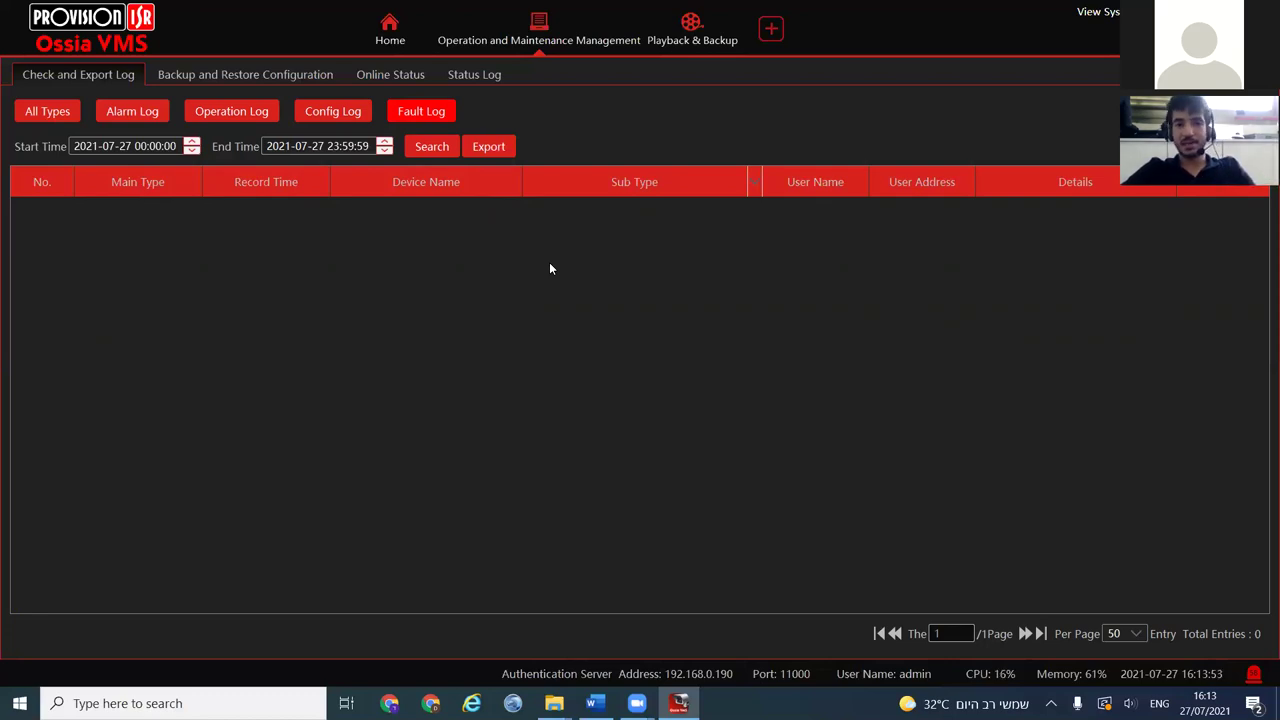
Try querying fault logs from 2021-06-27 and dismiss the cross-month query error
left_click(107, 146)
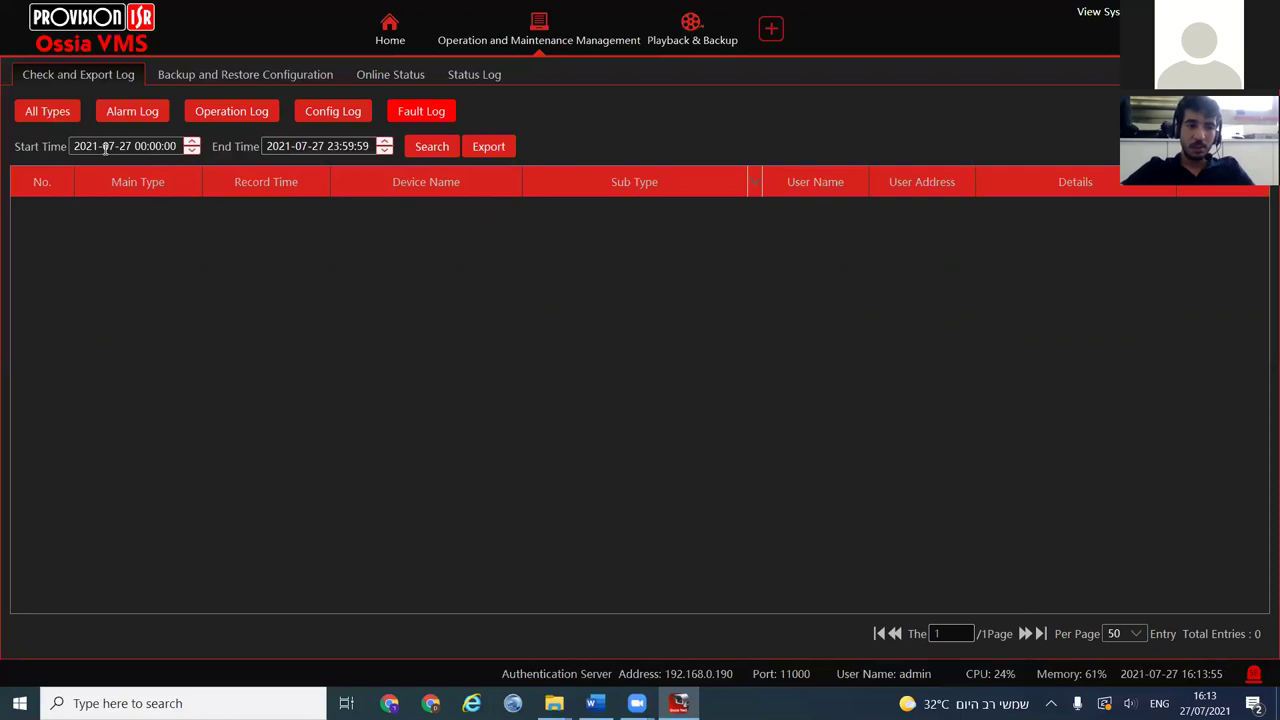
left_click(192, 151)
left_click(438, 148)
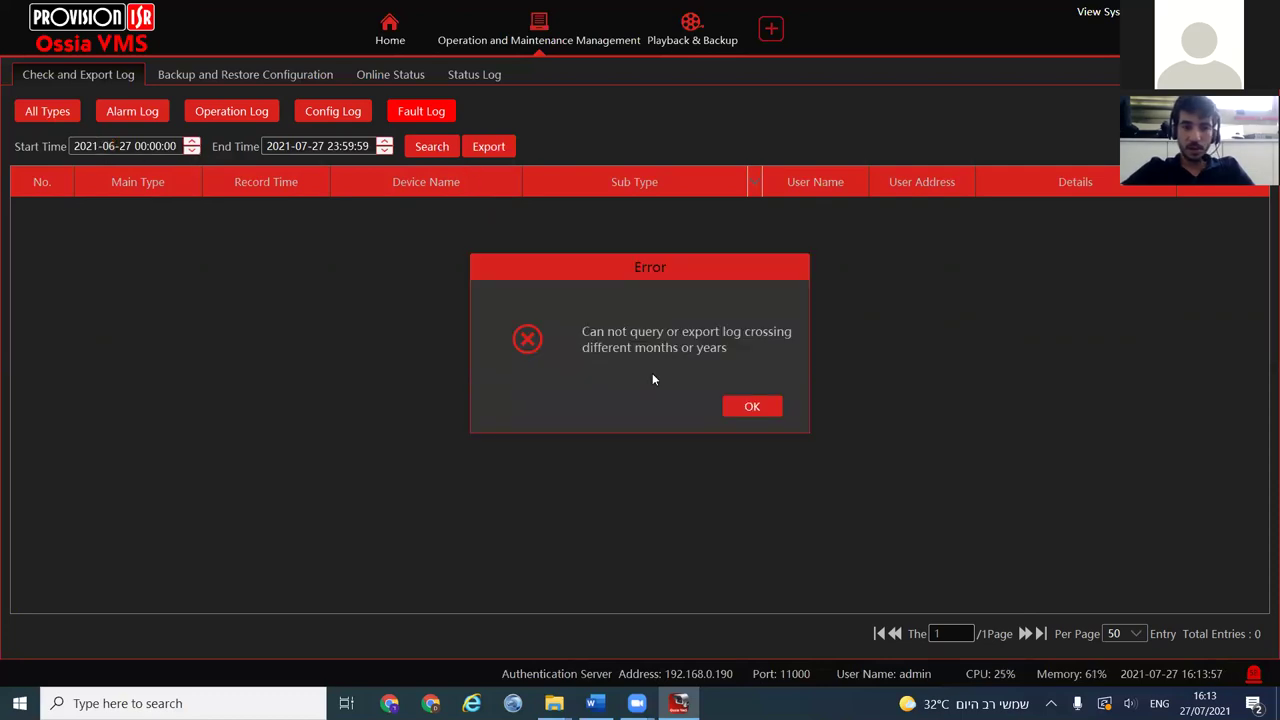
left_click(740, 404)
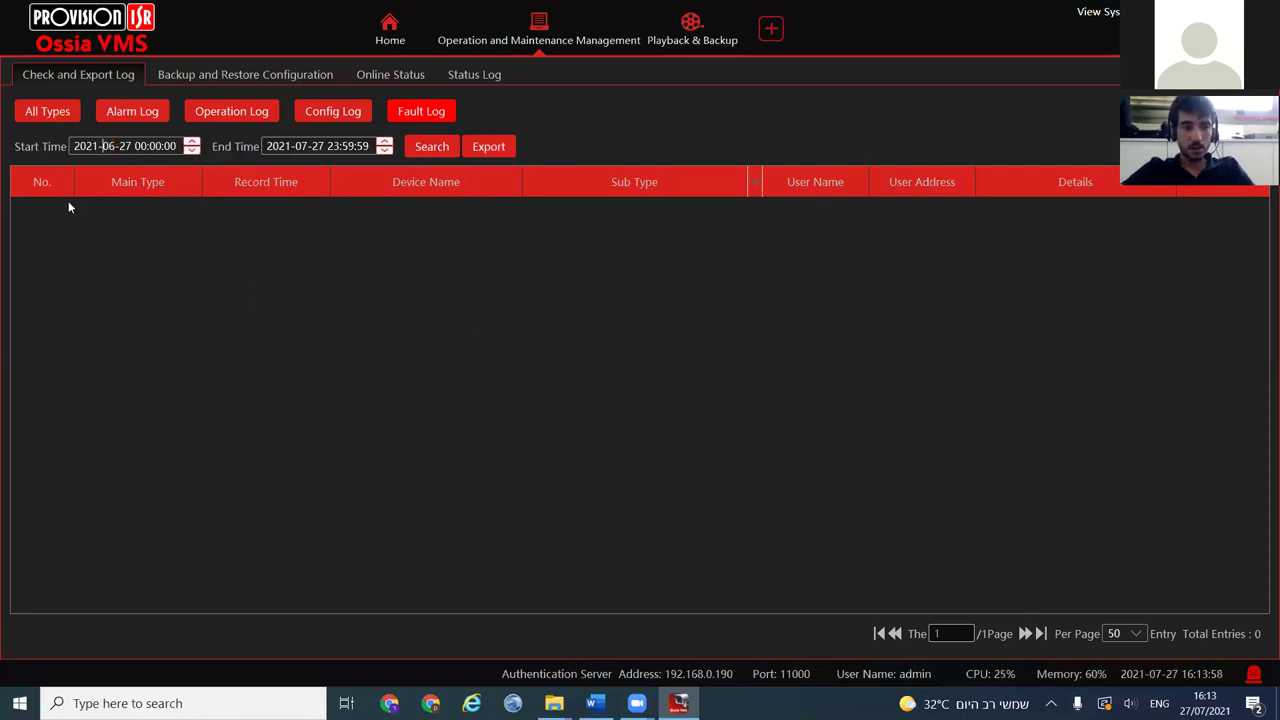
left_click(110, 146)
key("Up")
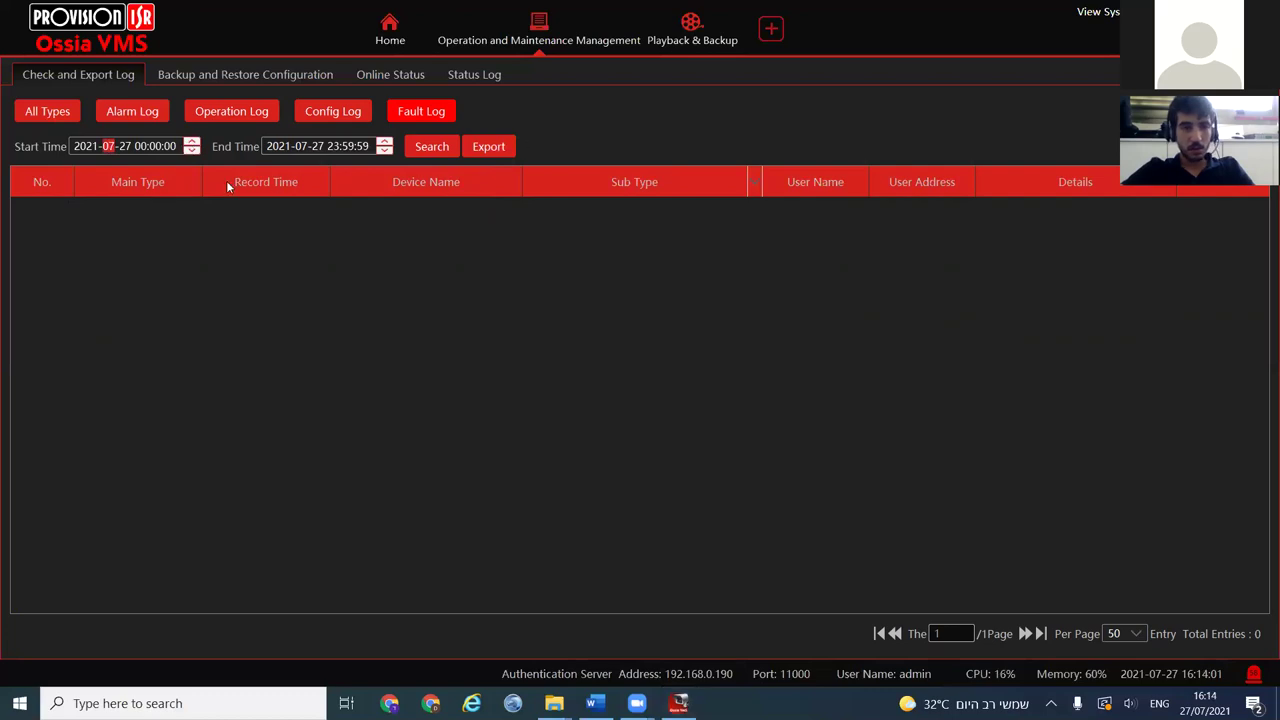
left_click(125, 146)
type("1")
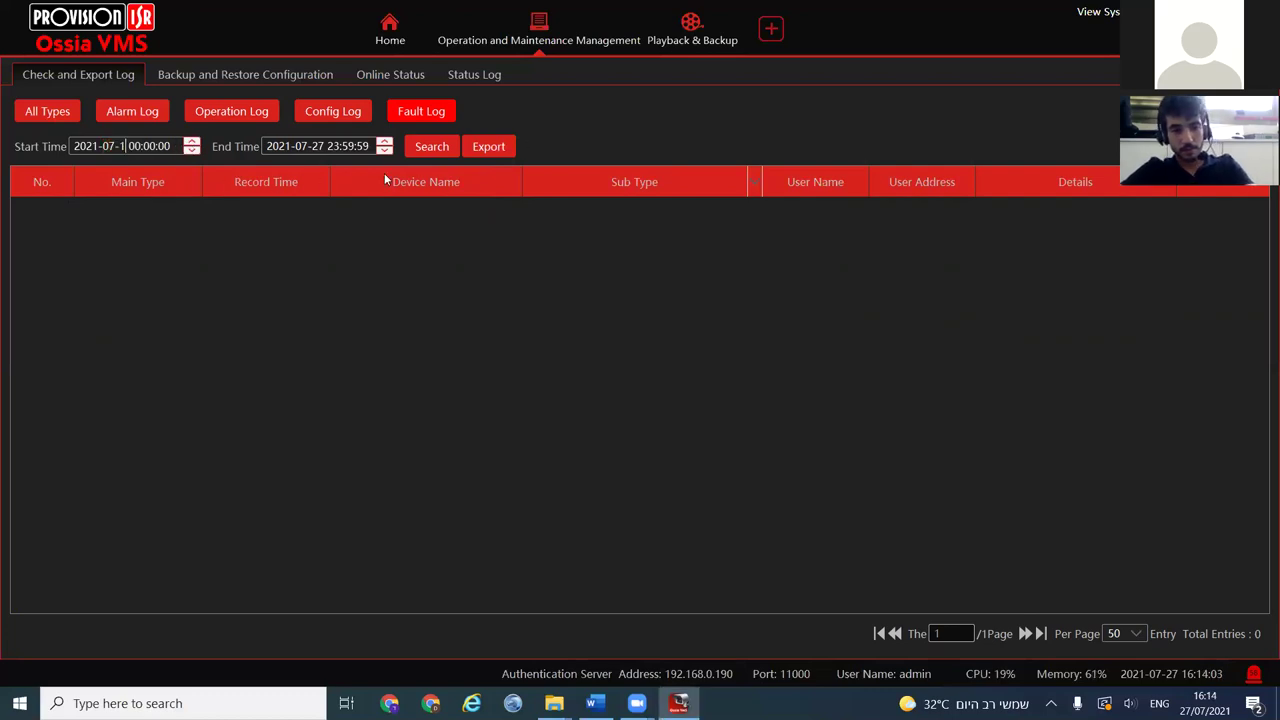
left_click(440, 151)
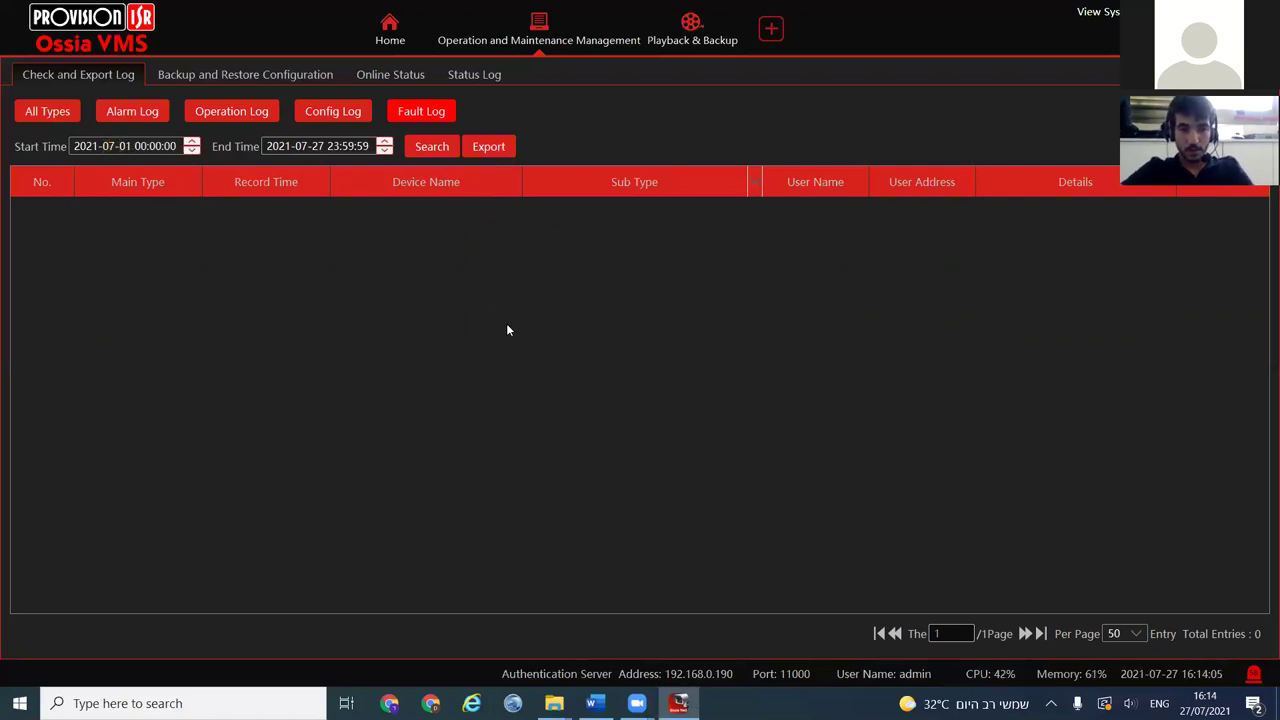
left_click(426, 113)
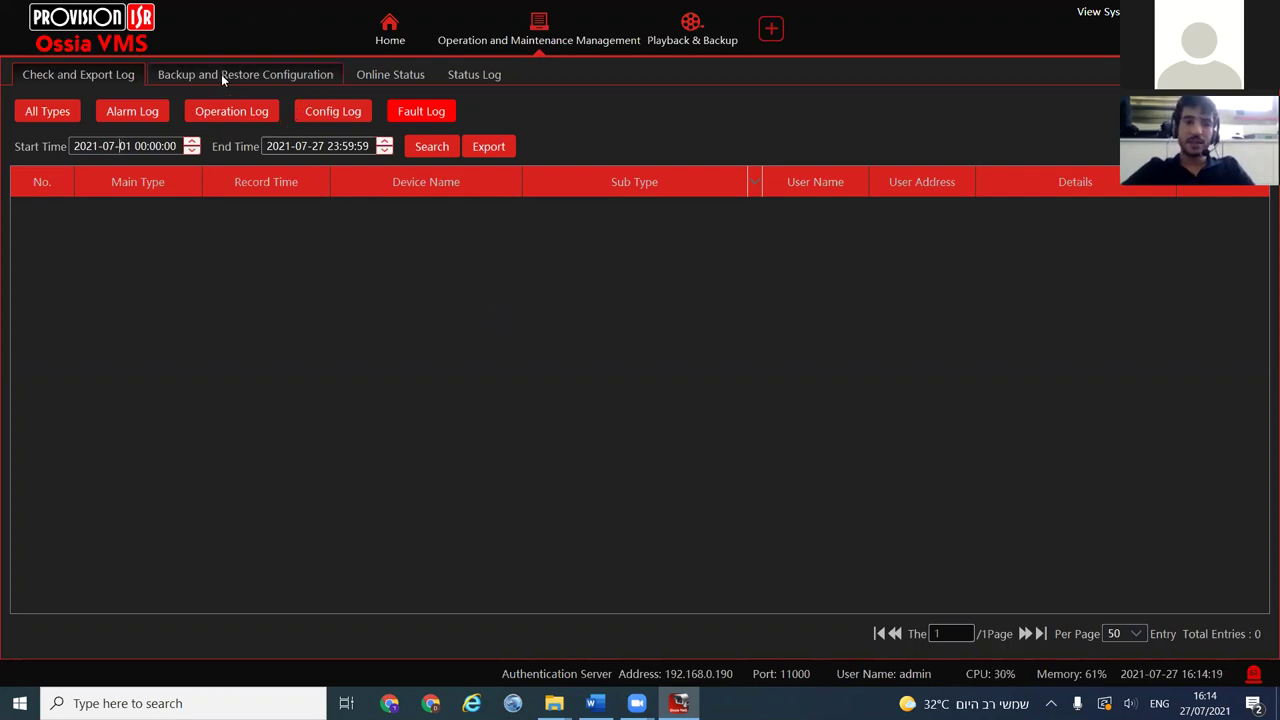
Start a system configuration backup on Backup and Restore Configuration, then cancel the password prompt
left_click(265, 77)
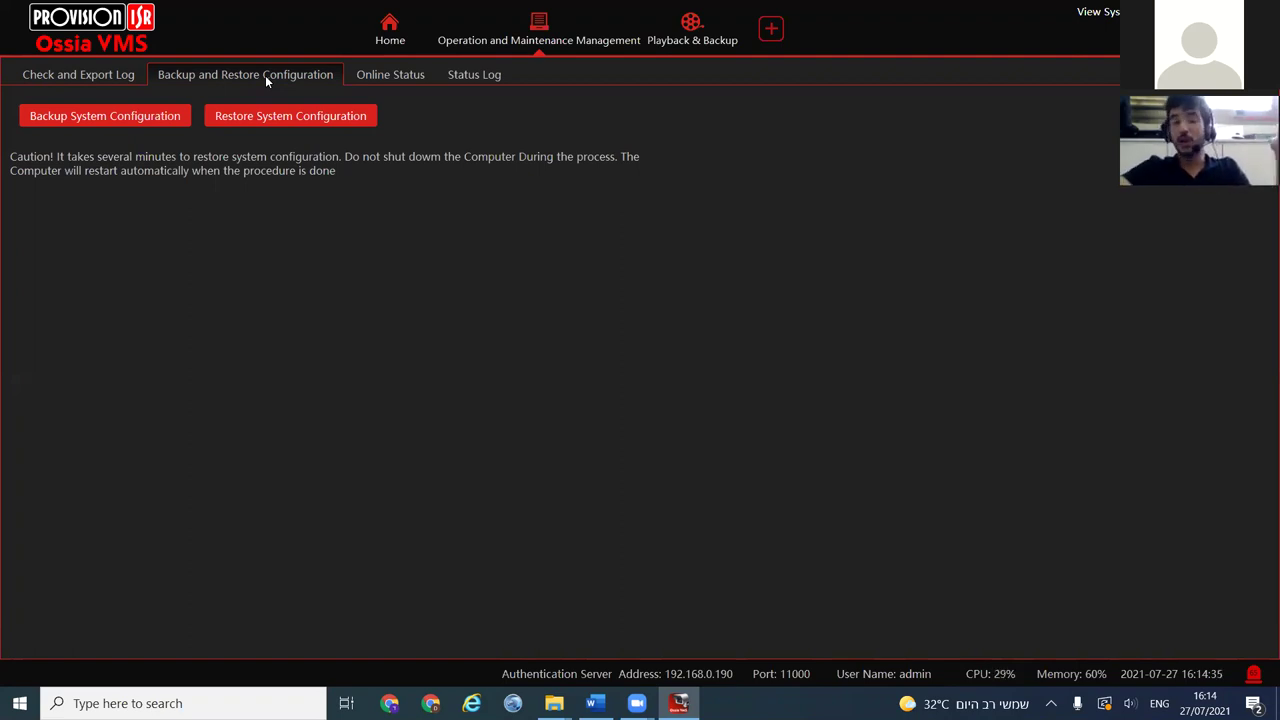
left_click(70, 112)
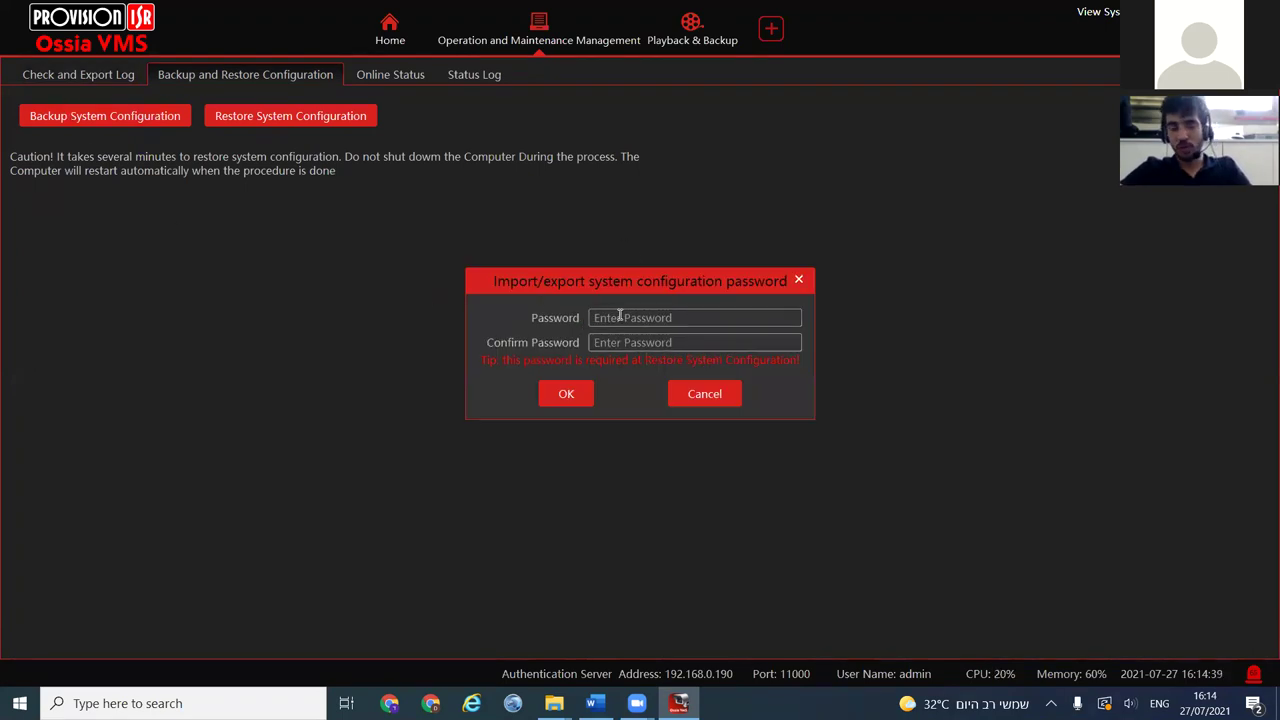
left_click(716, 393)
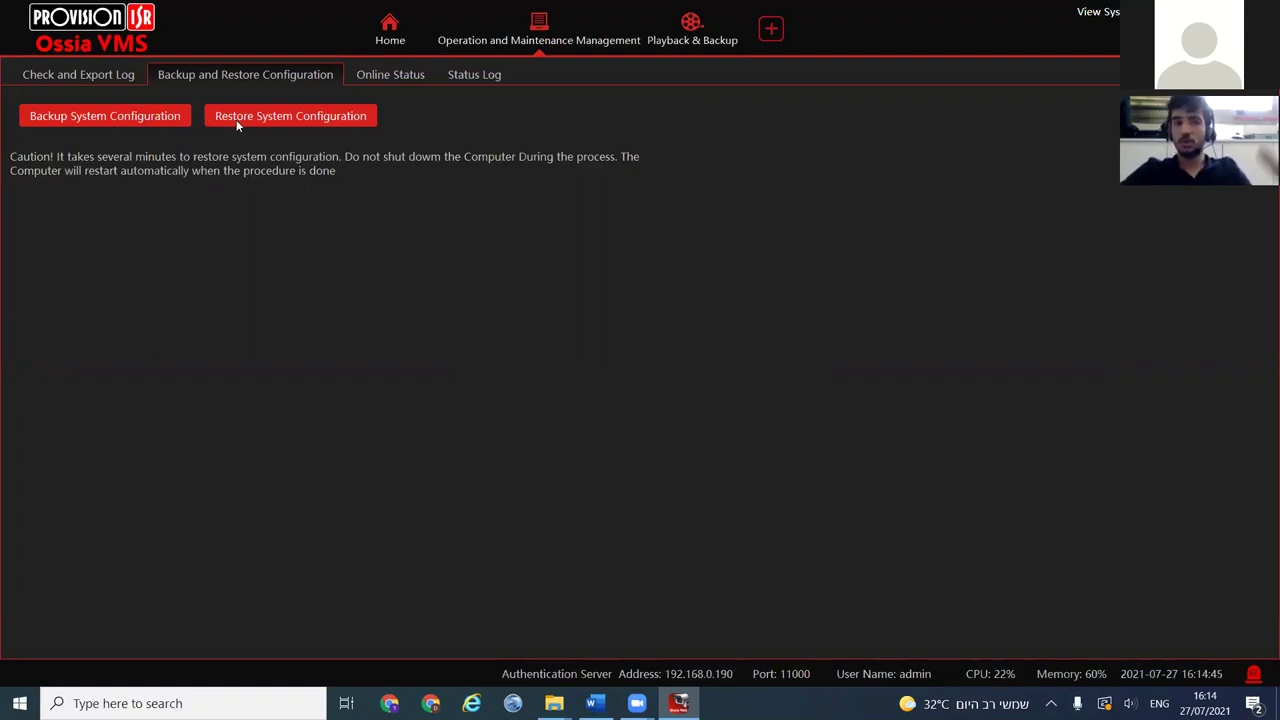
left_click(372, 75)
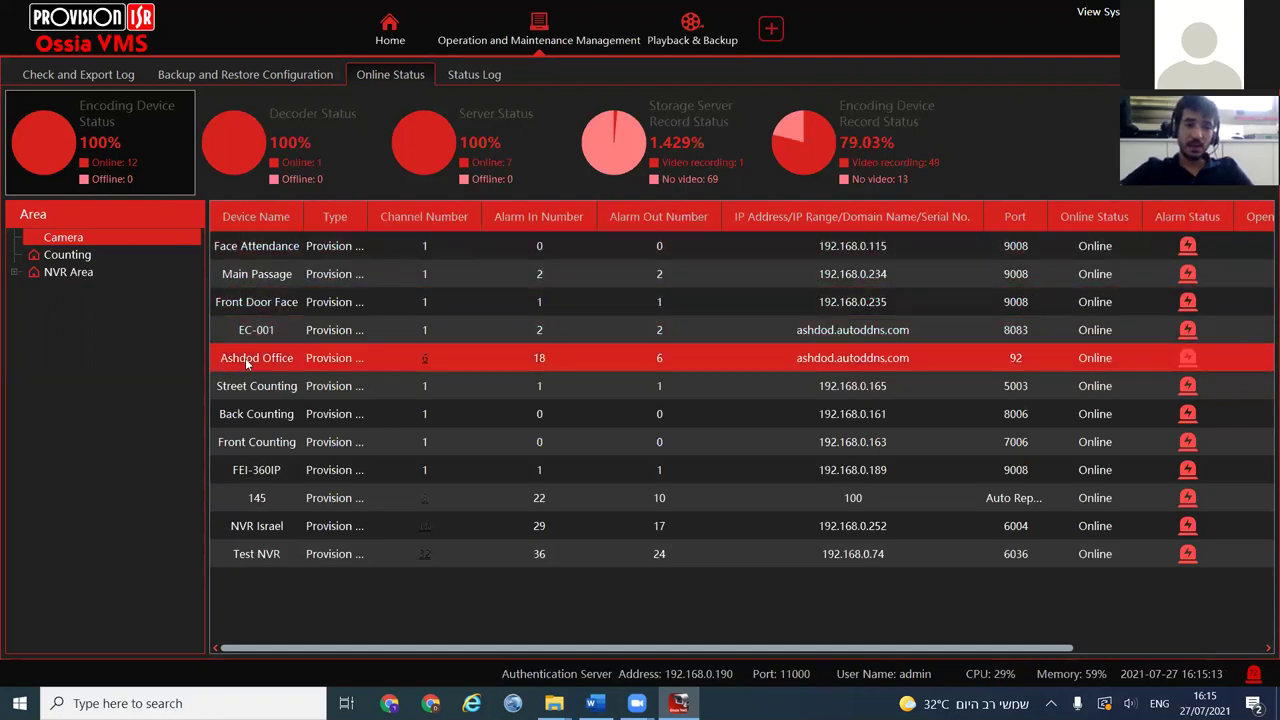
Browse the Counting, Ashdod, NVR israel, NVR tech room and Test areas, then list decoder status at 192.168.0.149
left_click(52, 257)
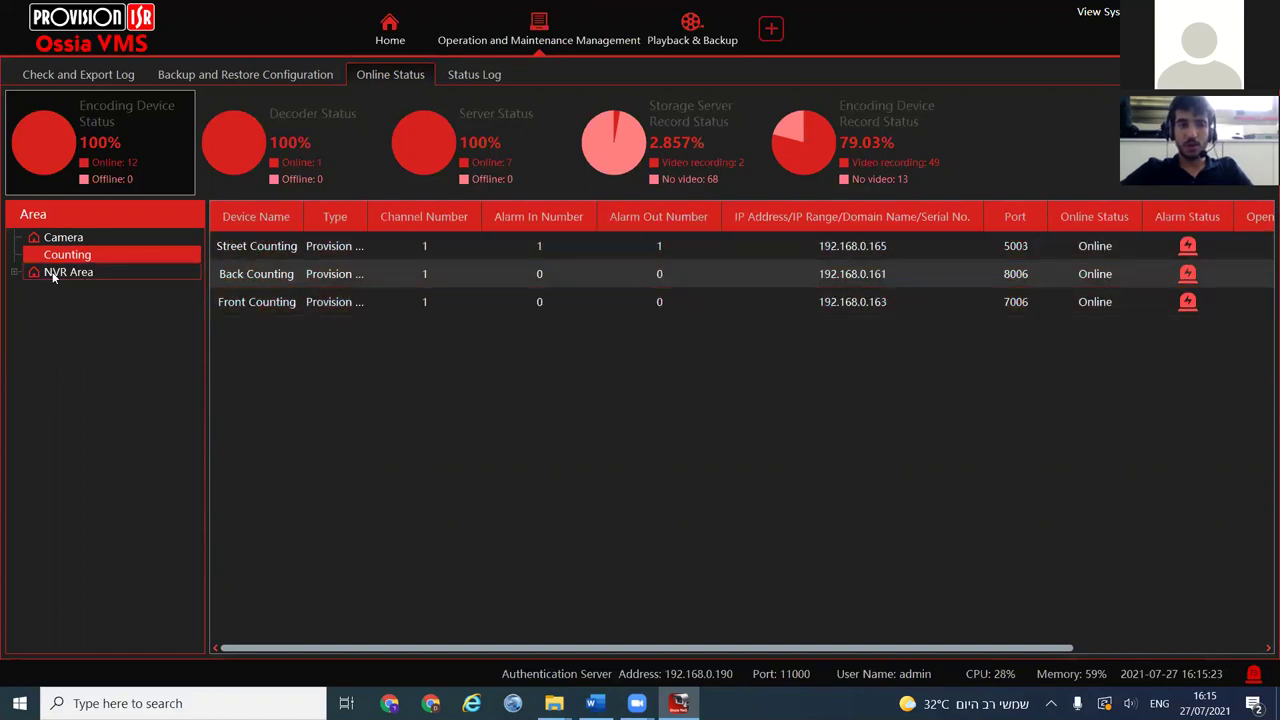
left_click(57, 274)
left_click(14, 272)
left_click(73, 290)
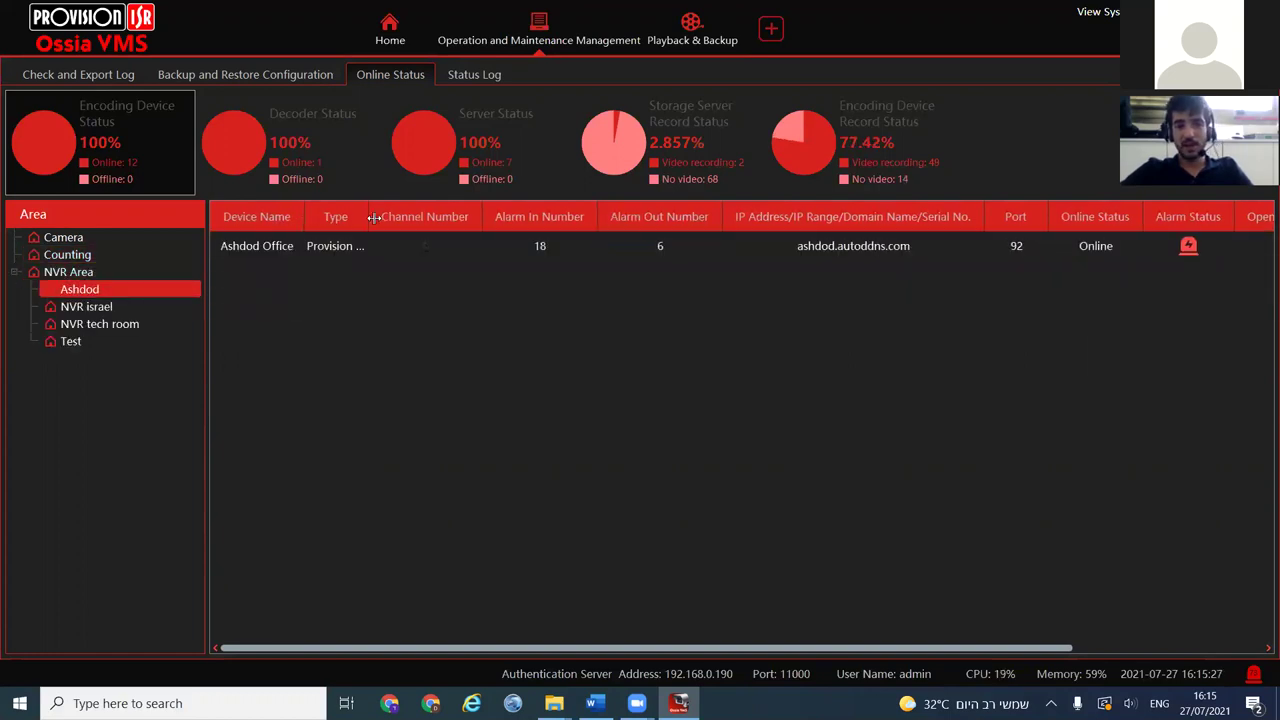
left_click(66, 310)
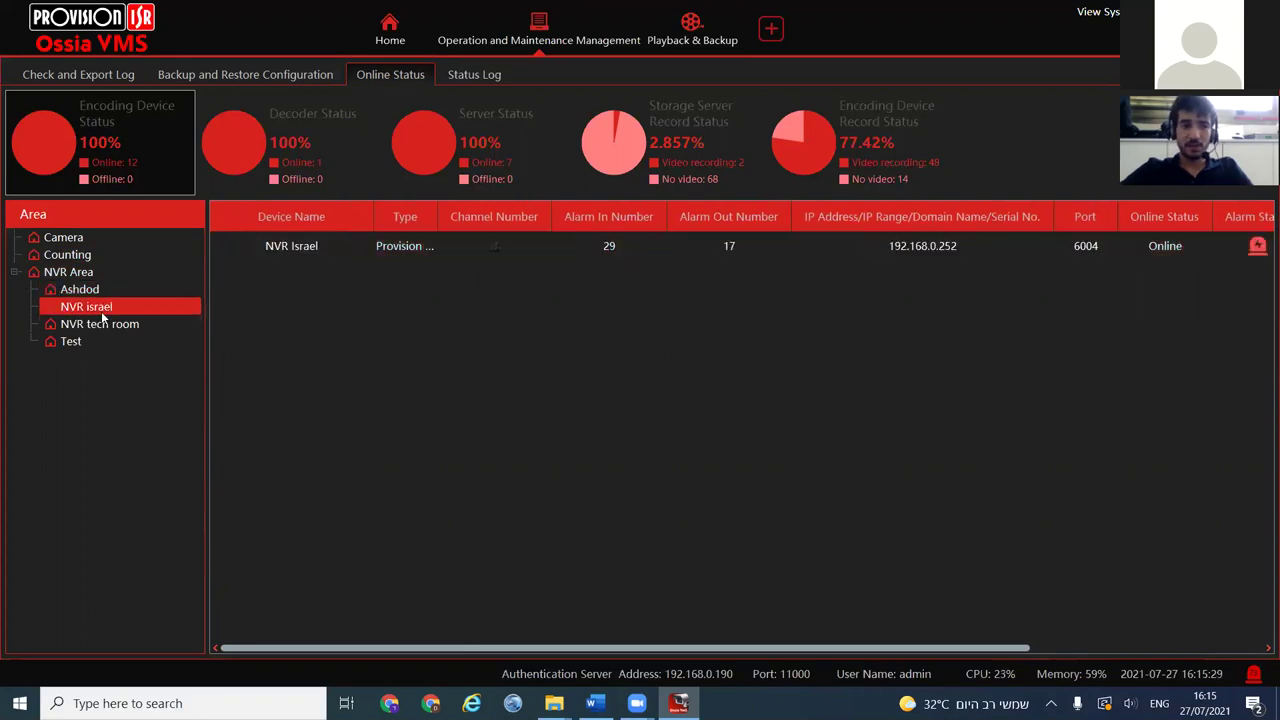
left_click(491, 253)
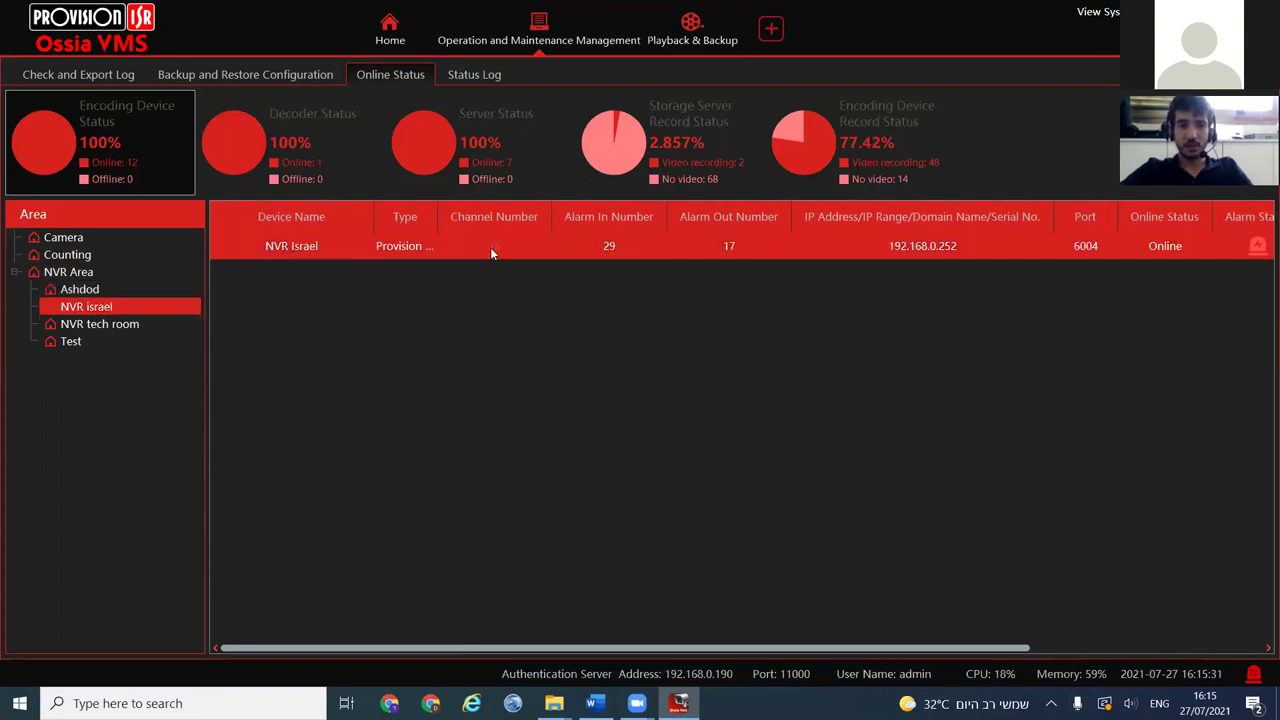
left_click(100, 324)
left_click(89, 341)
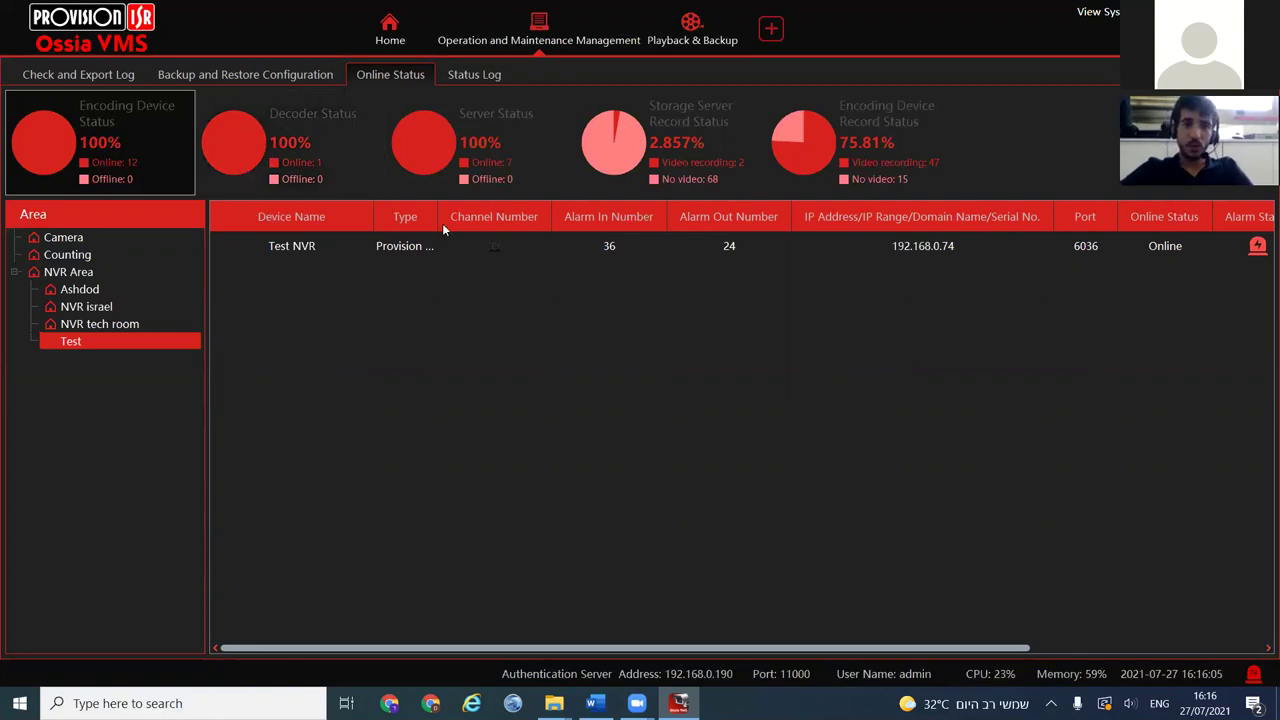
left_click(300, 150)
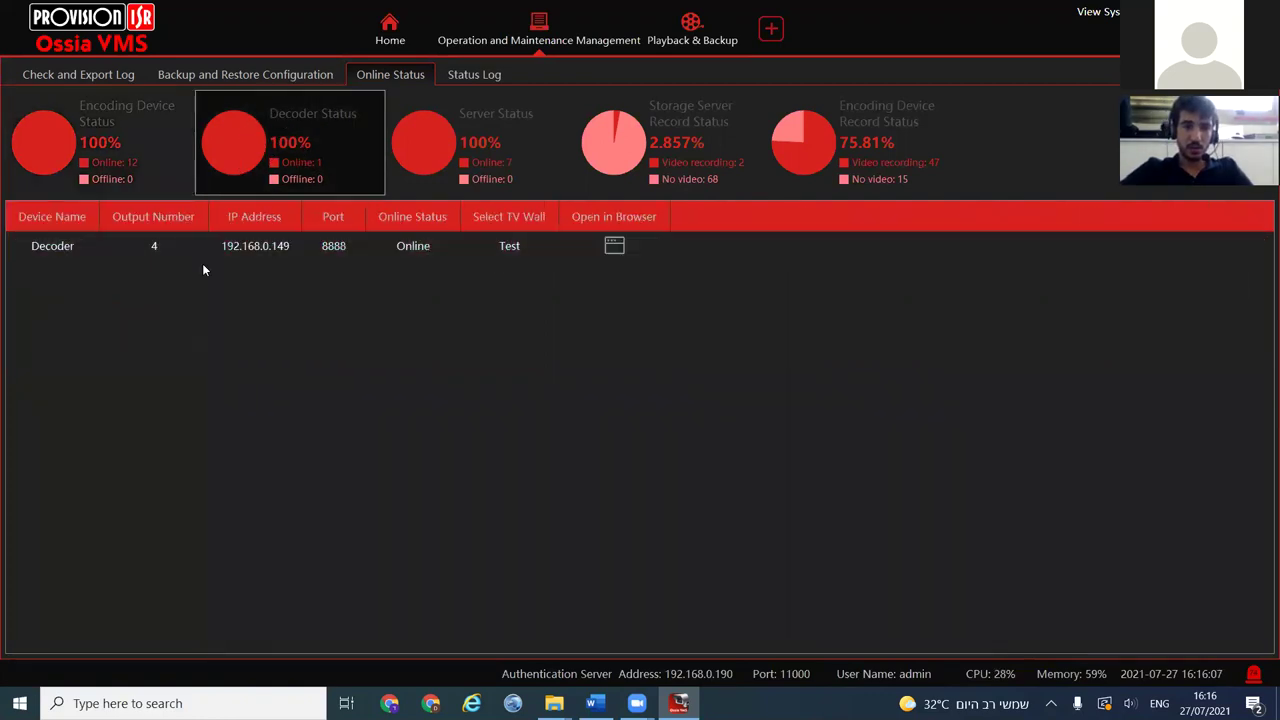
Select the Decoder row, then list all seven servers and select Media Server 192.168.0.191
left_click(270, 250)
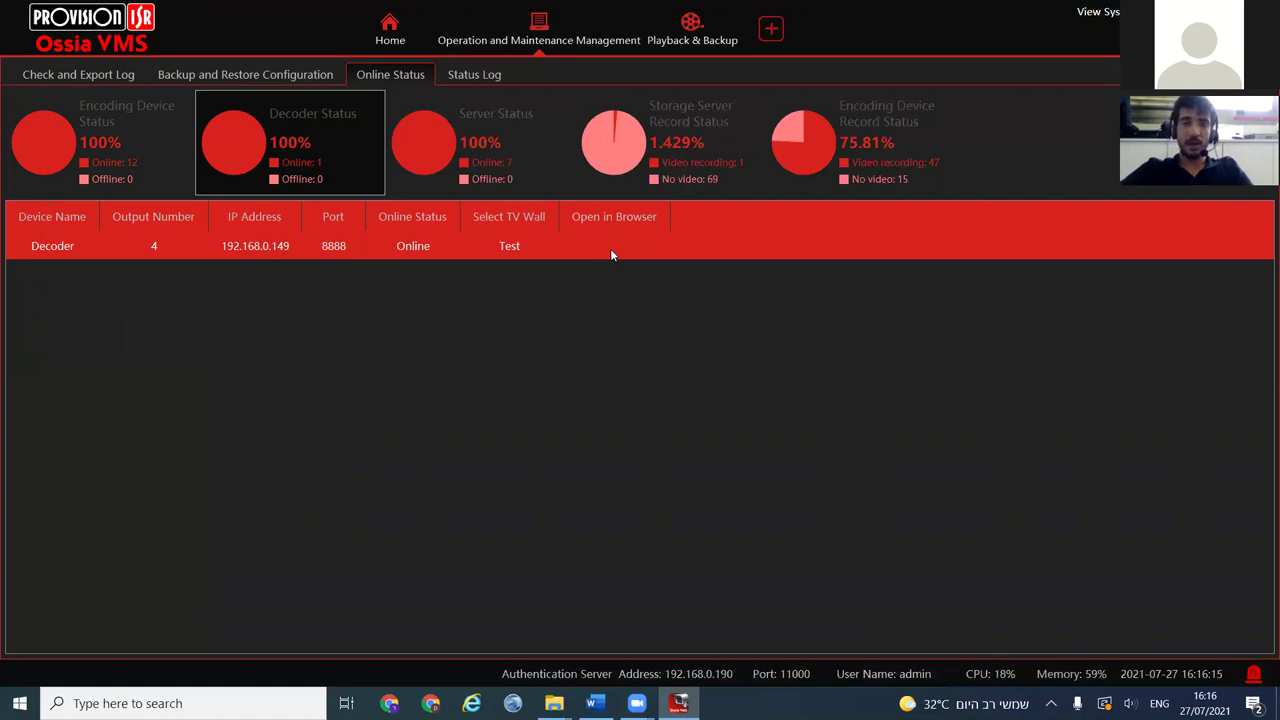
left_click(516, 114)
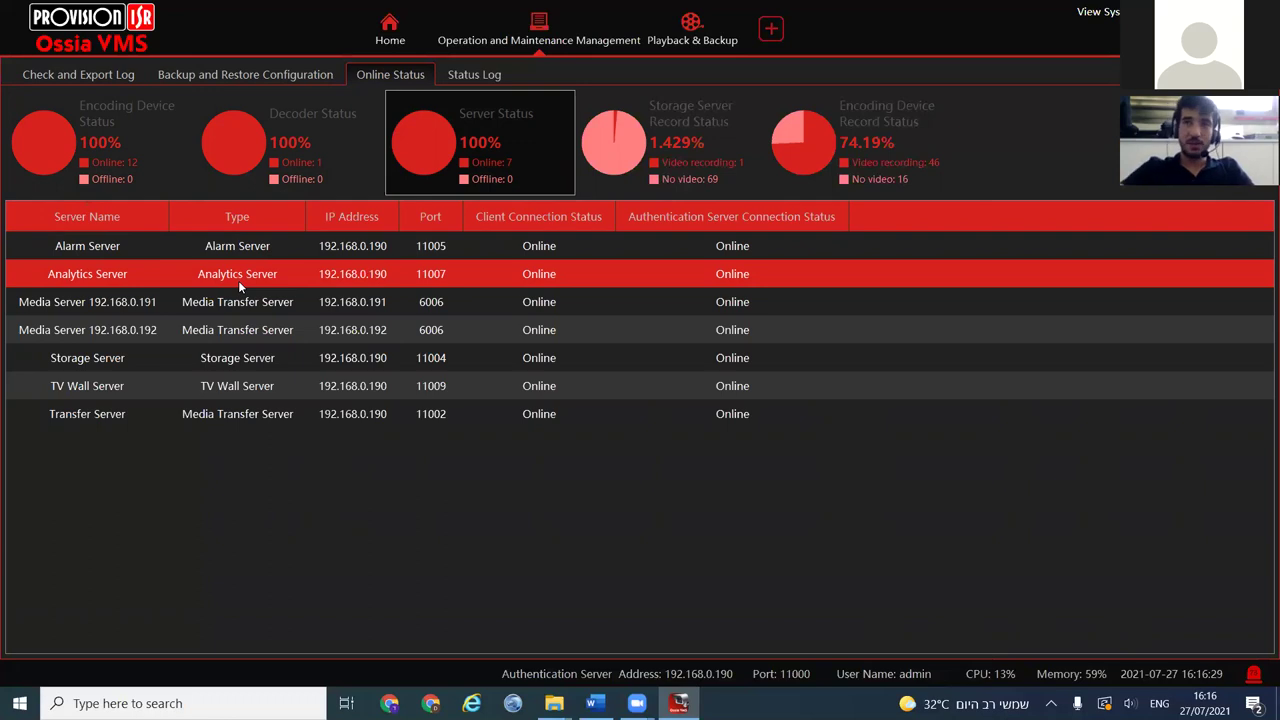
left_click(226, 304)
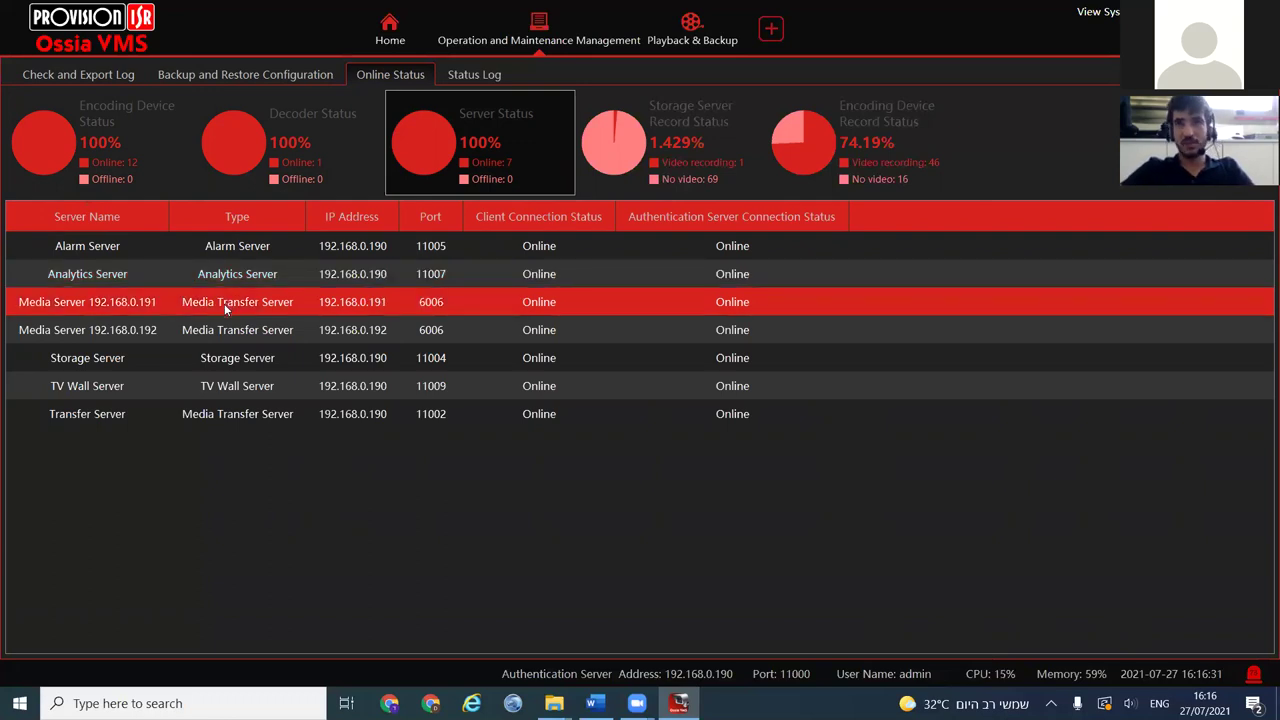
Compare Media Servers 192.168.0.191 and 192.168.0.192, then show per-channel storage server record status
left_click(160, 330)
left_click(77, 307)
left_click(75, 328)
left_click(76, 310)
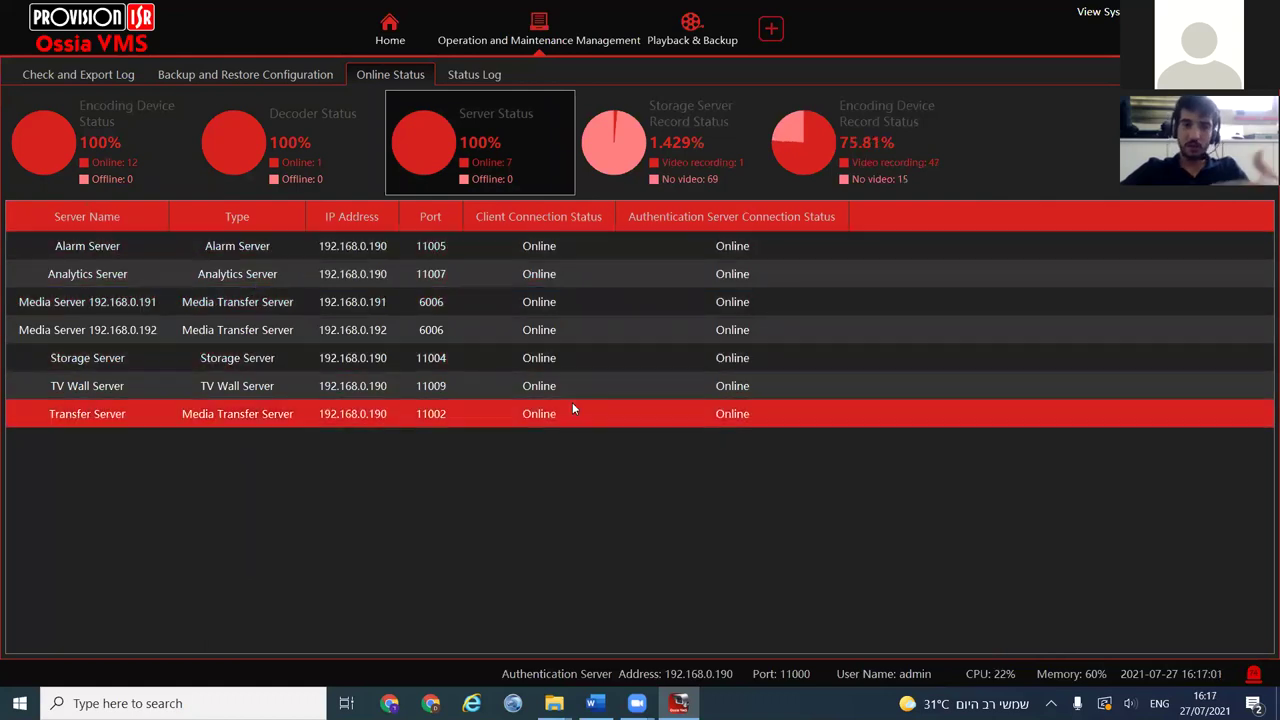
left_click(693, 166)
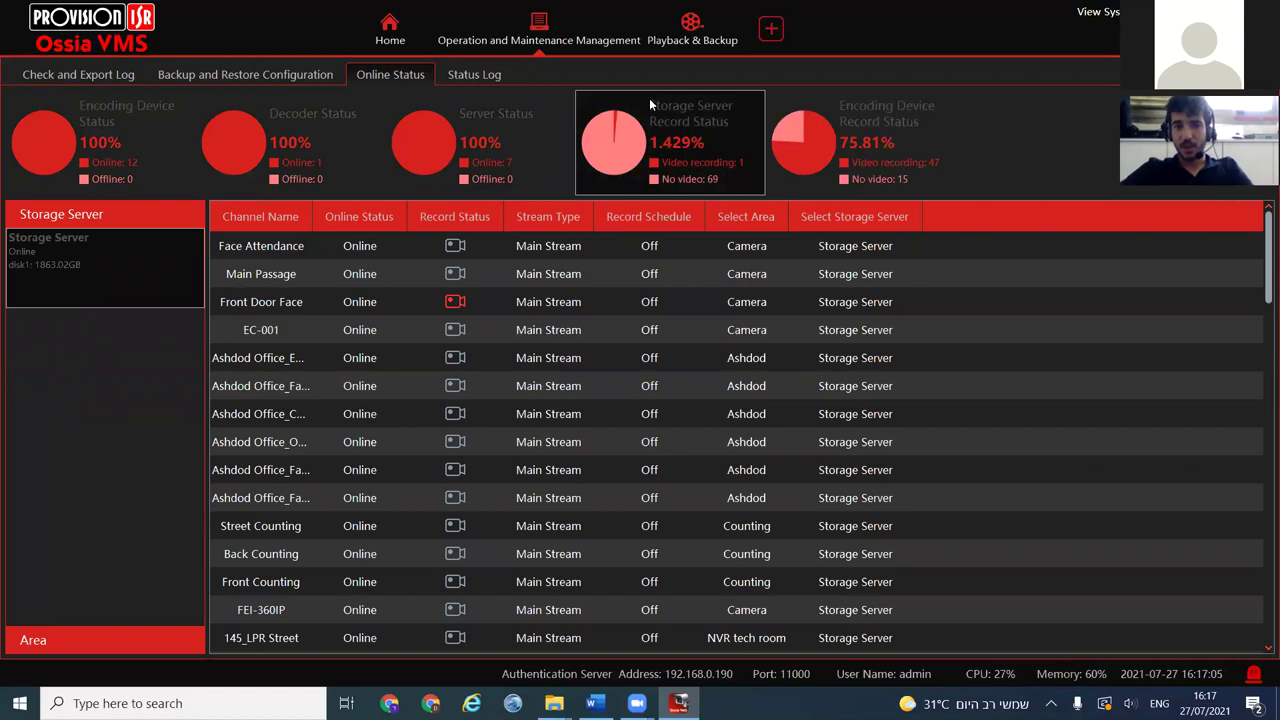
Cycle through Server Status and Storage Server Record Status to Encoding Device Record Status (77.42%)
left_click(508, 120)
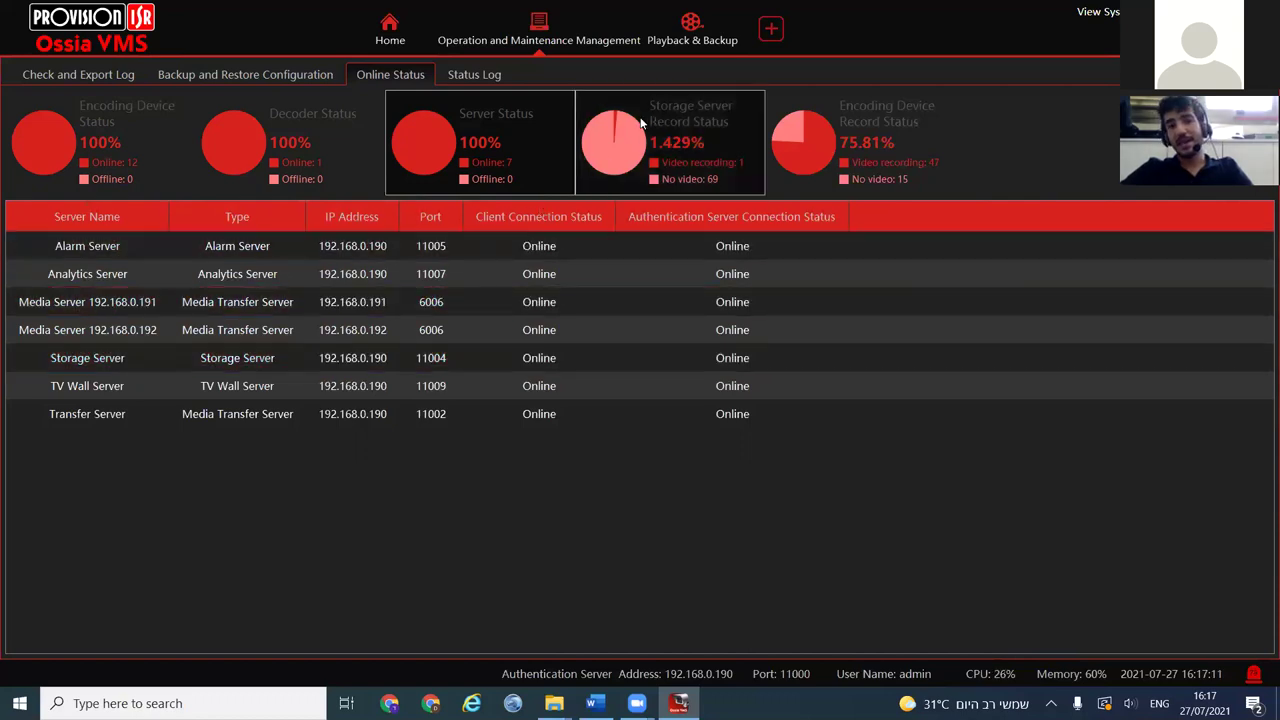
left_click(692, 142)
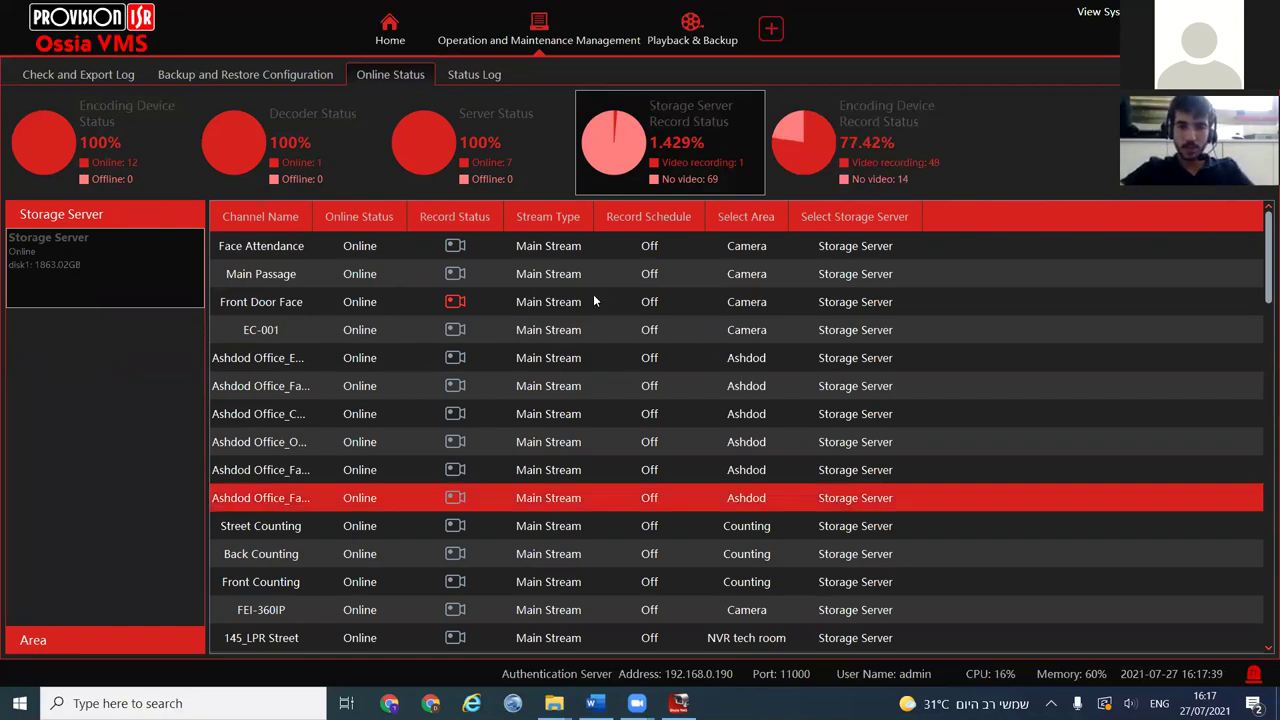
left_click(860, 122)
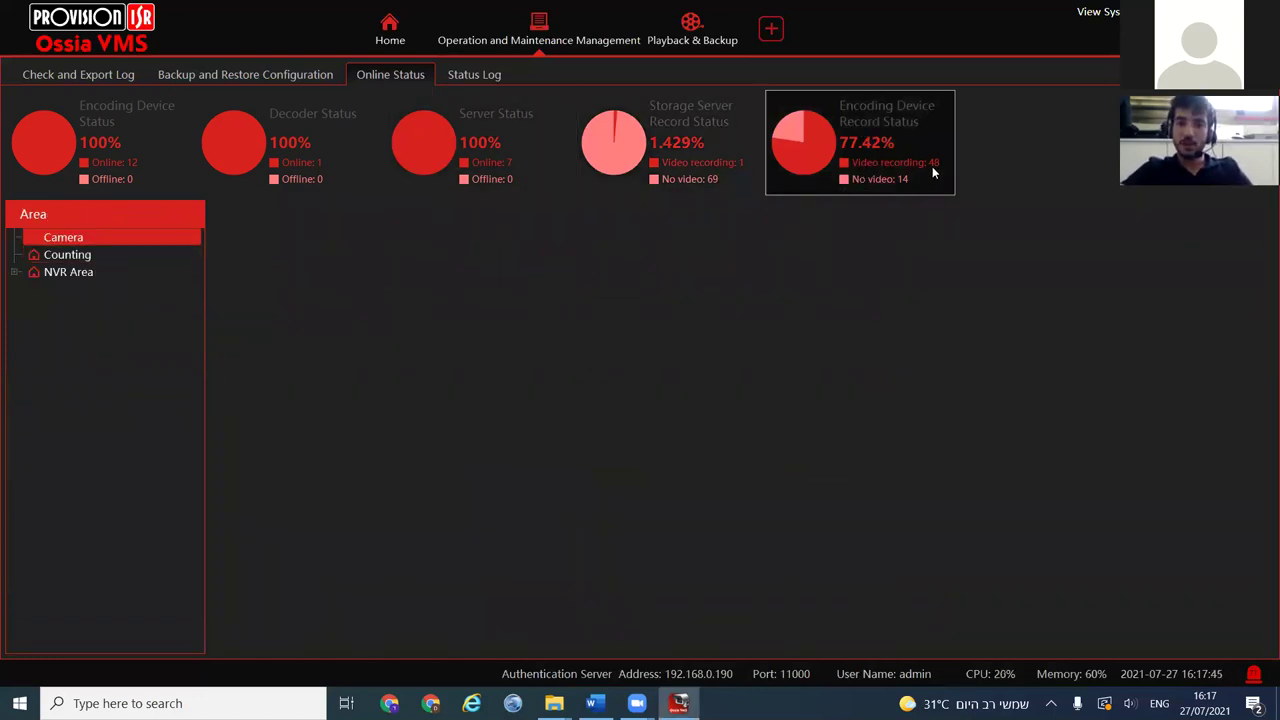
Check Ashdod, NVR israel and NVR tech room channel status under NVR Area, then open Status Log
left_click(52, 275)
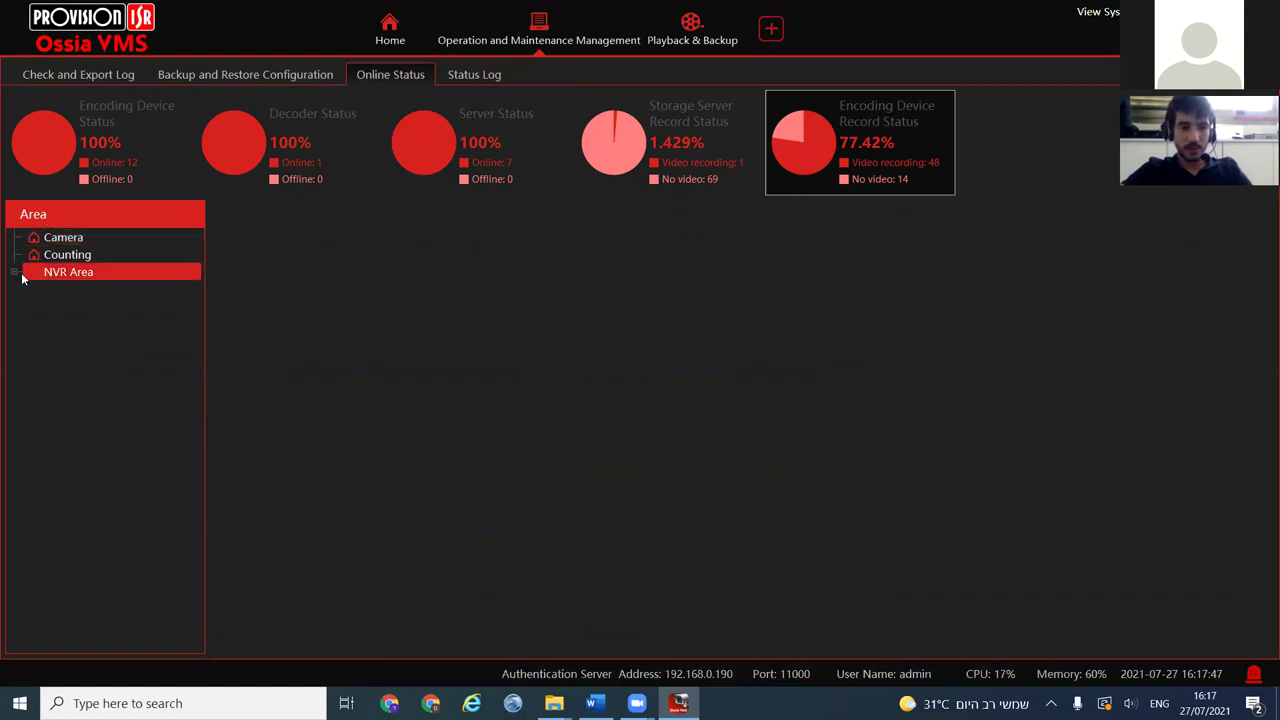
left_click(15, 272)
left_click(60, 289)
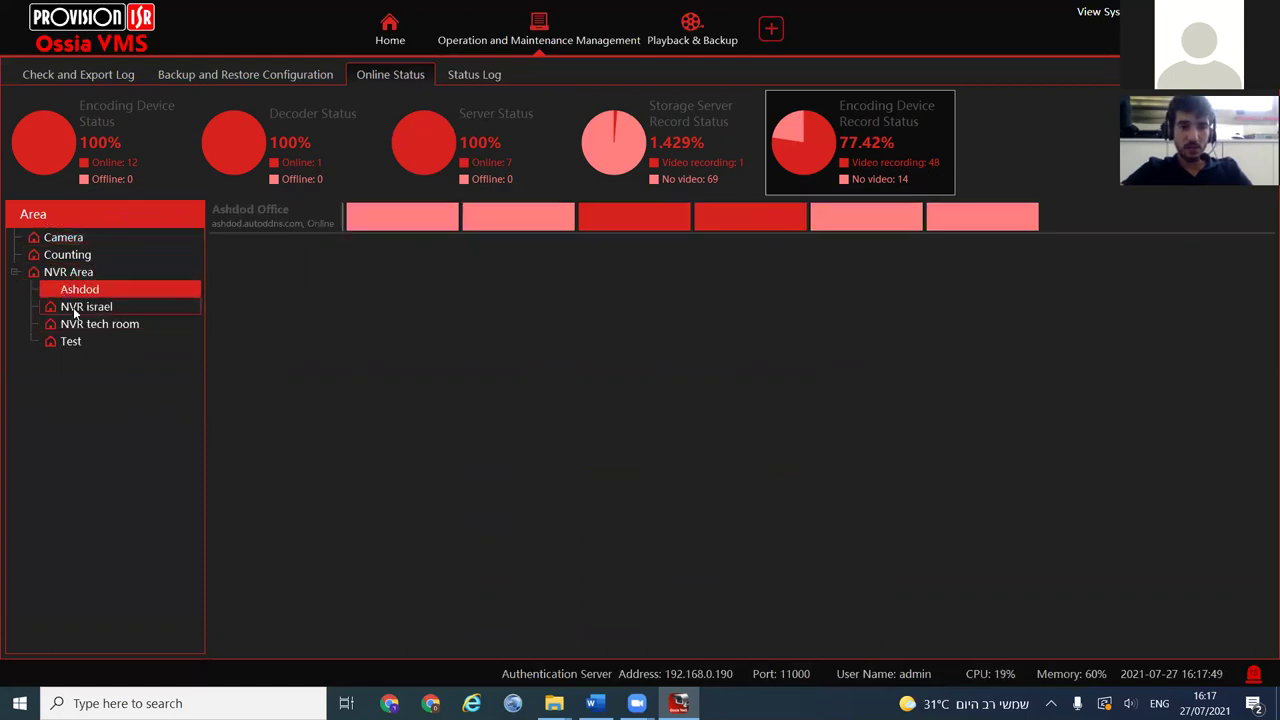
left_click(70, 307)
left_click(75, 325)
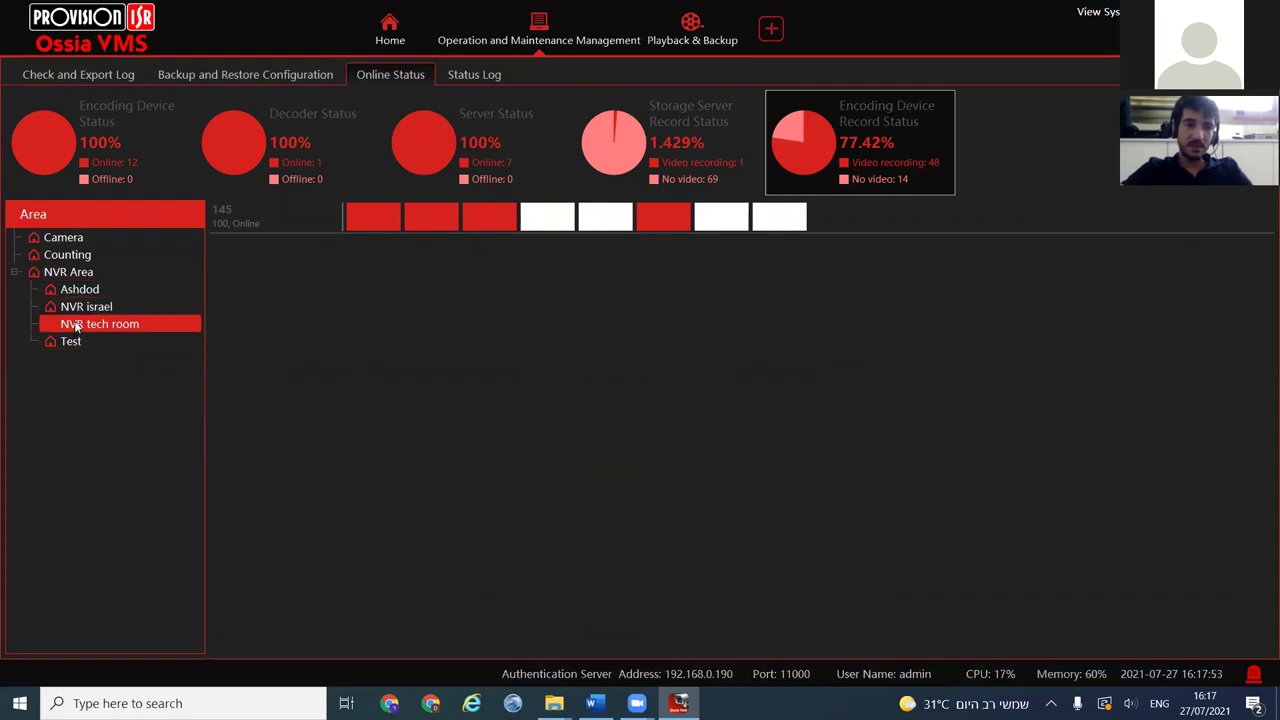
left_click(82, 306)
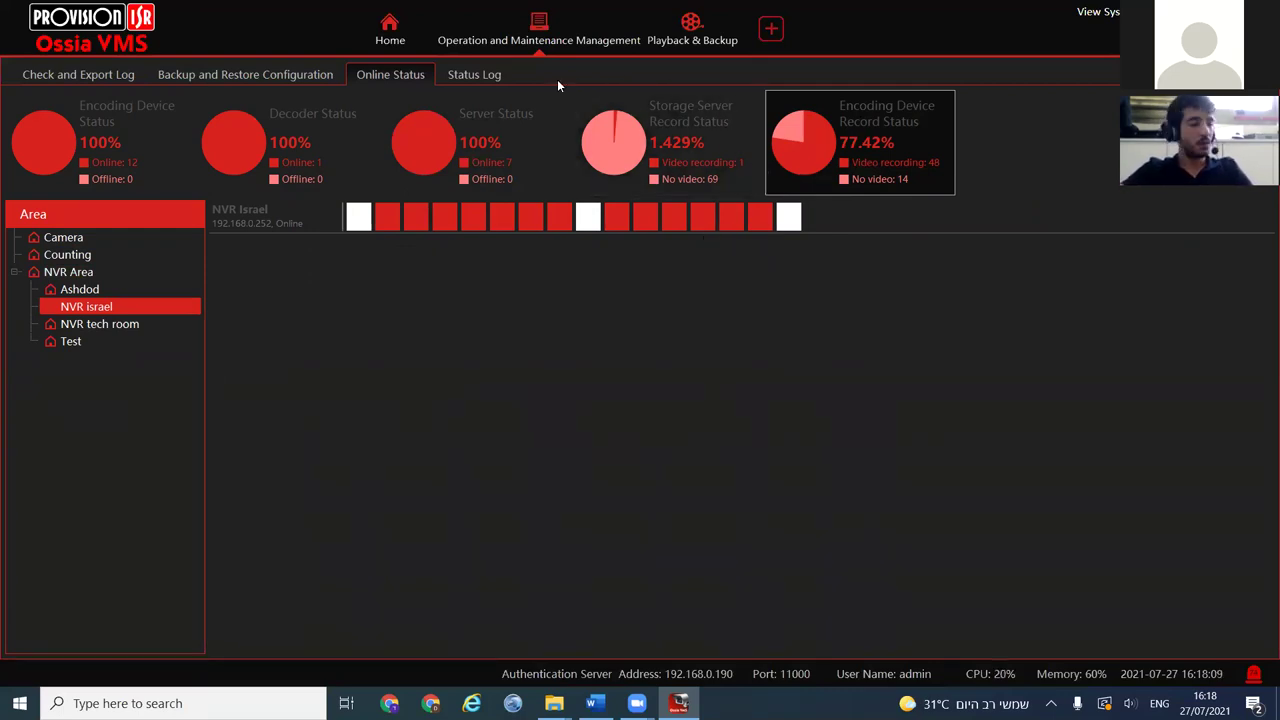
left_click(494, 76)
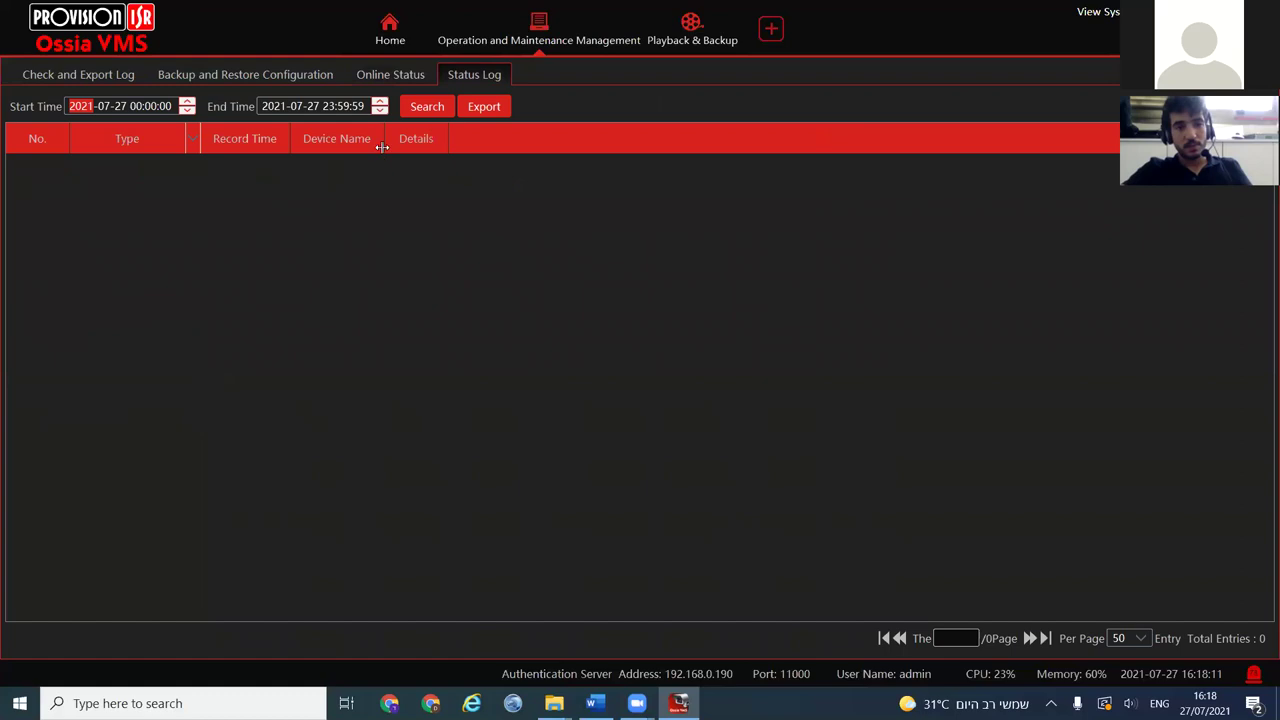
Search the 2021-07-27 status log (1723 entries), widen the Record Time column and browse rows
left_click(424, 107)
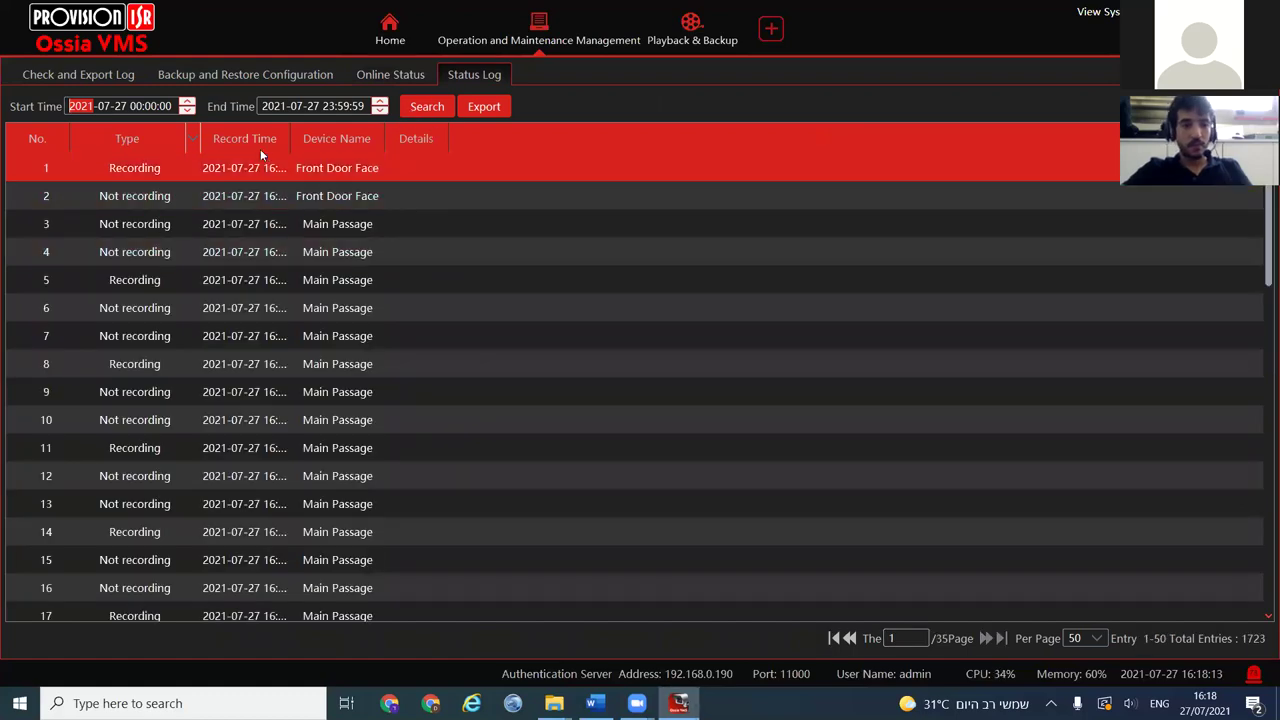
left_click_drag(290, 138, 380, 138)
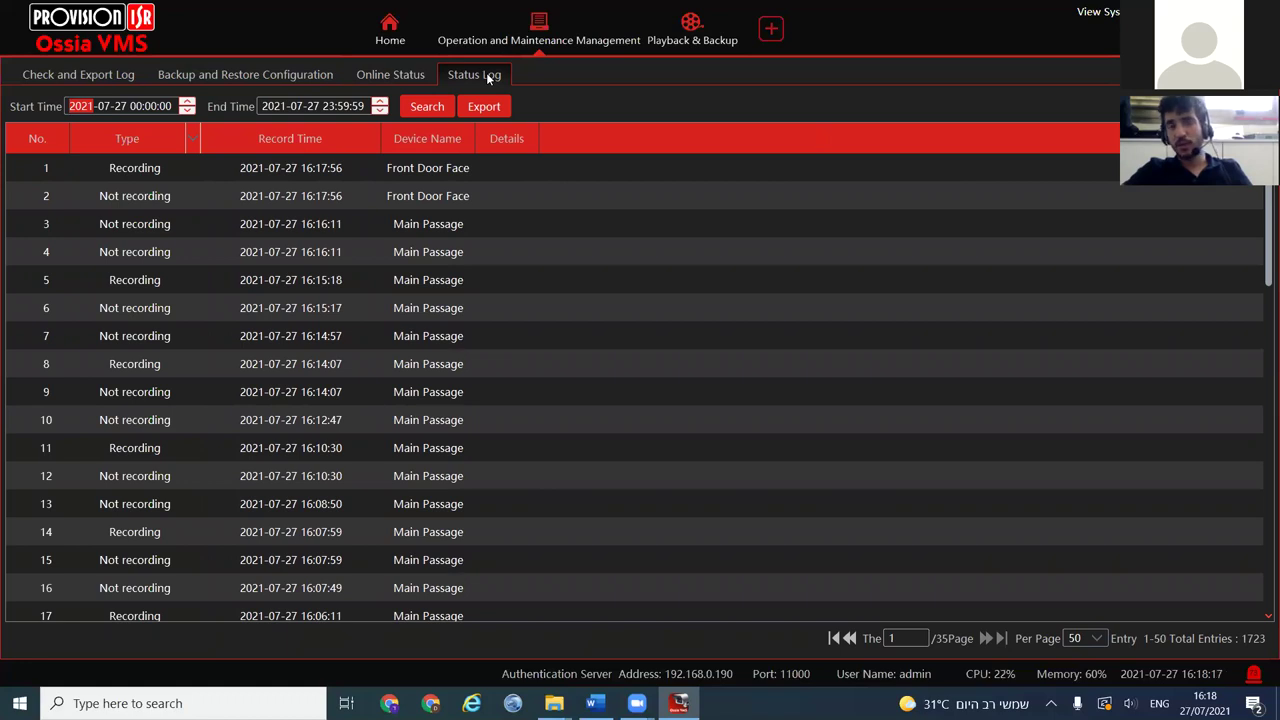
left_click(430, 308)
left_click(300, 340)
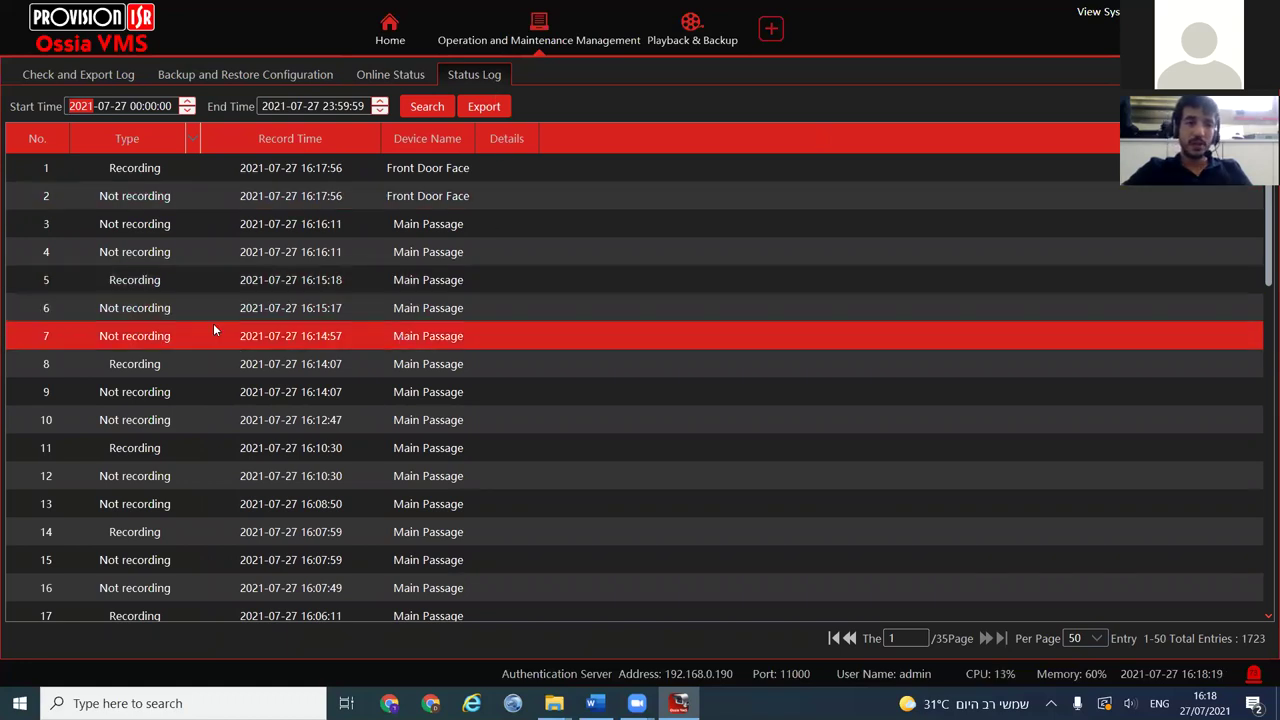
scroll(206, 343, "down", 10)
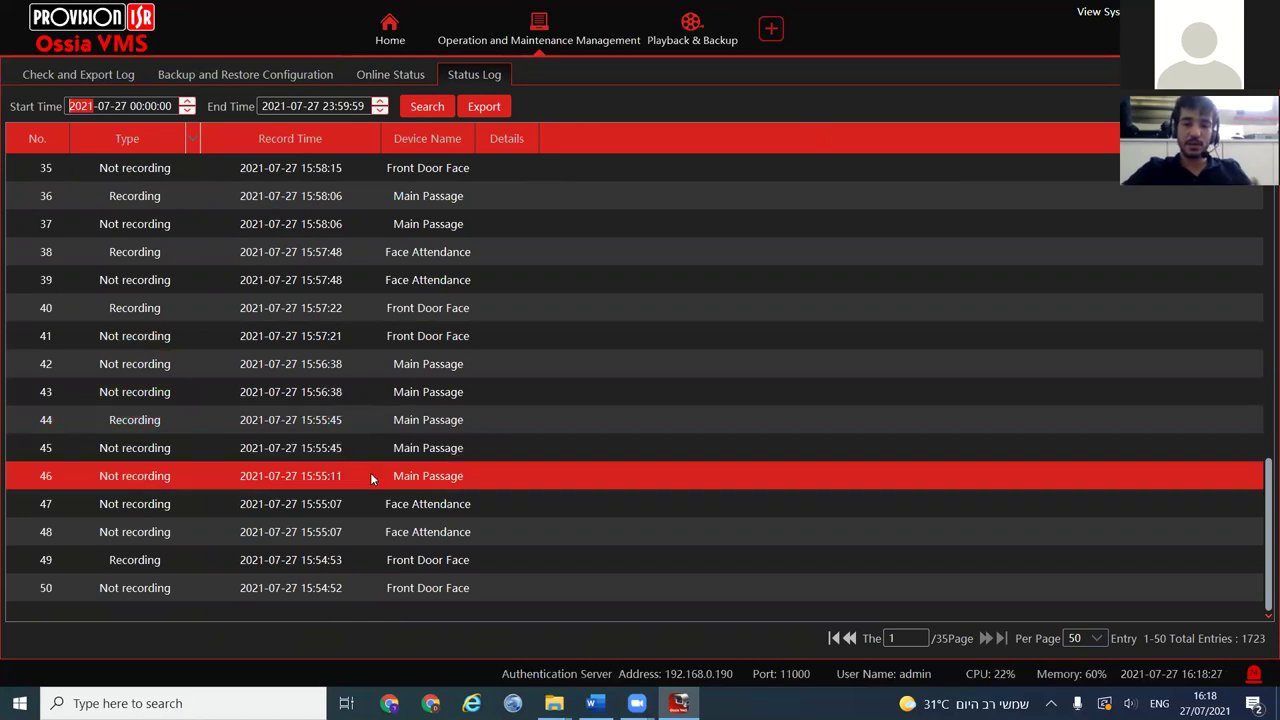
left_click(945, 638)
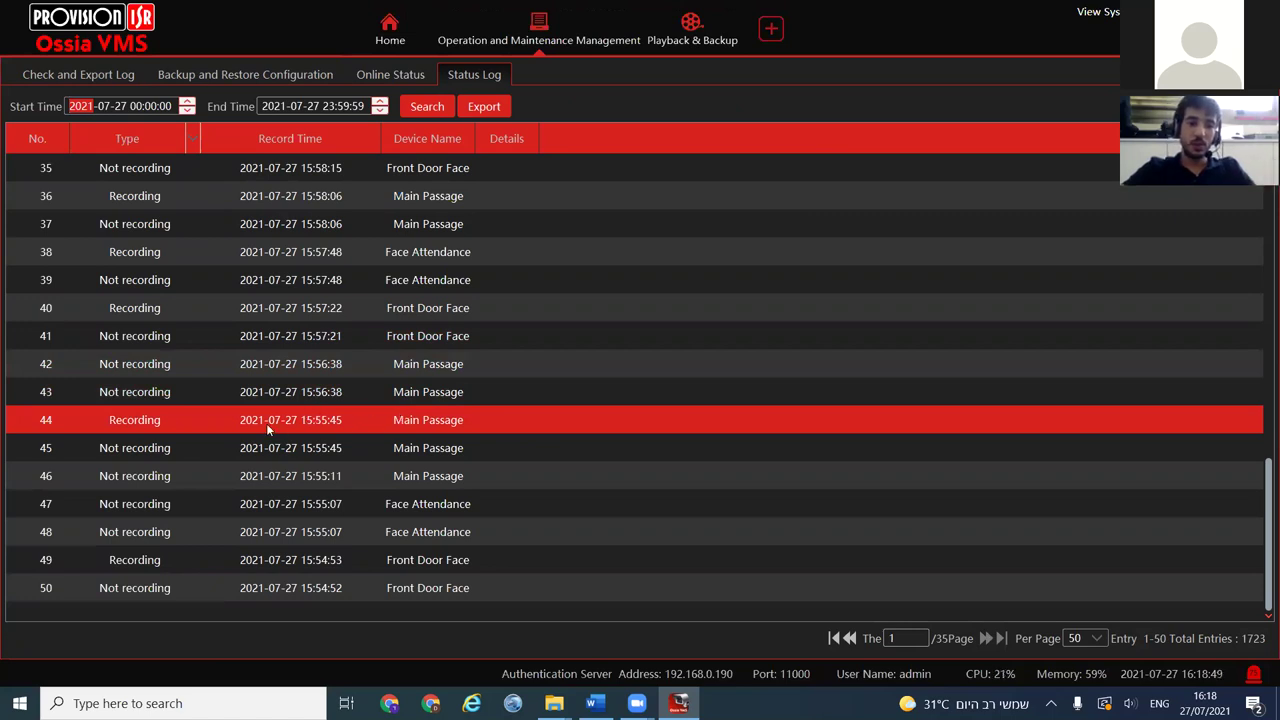
left_click(148, 425)
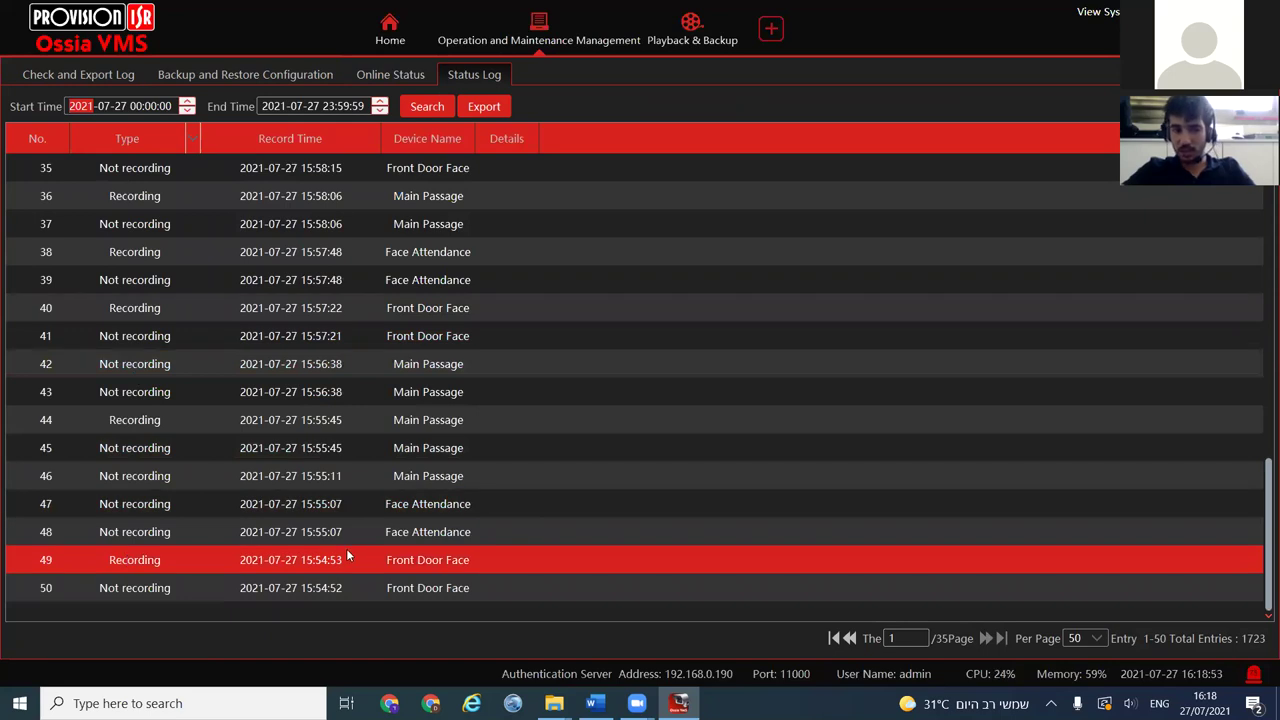
scroll(352, 510, "up", 10)
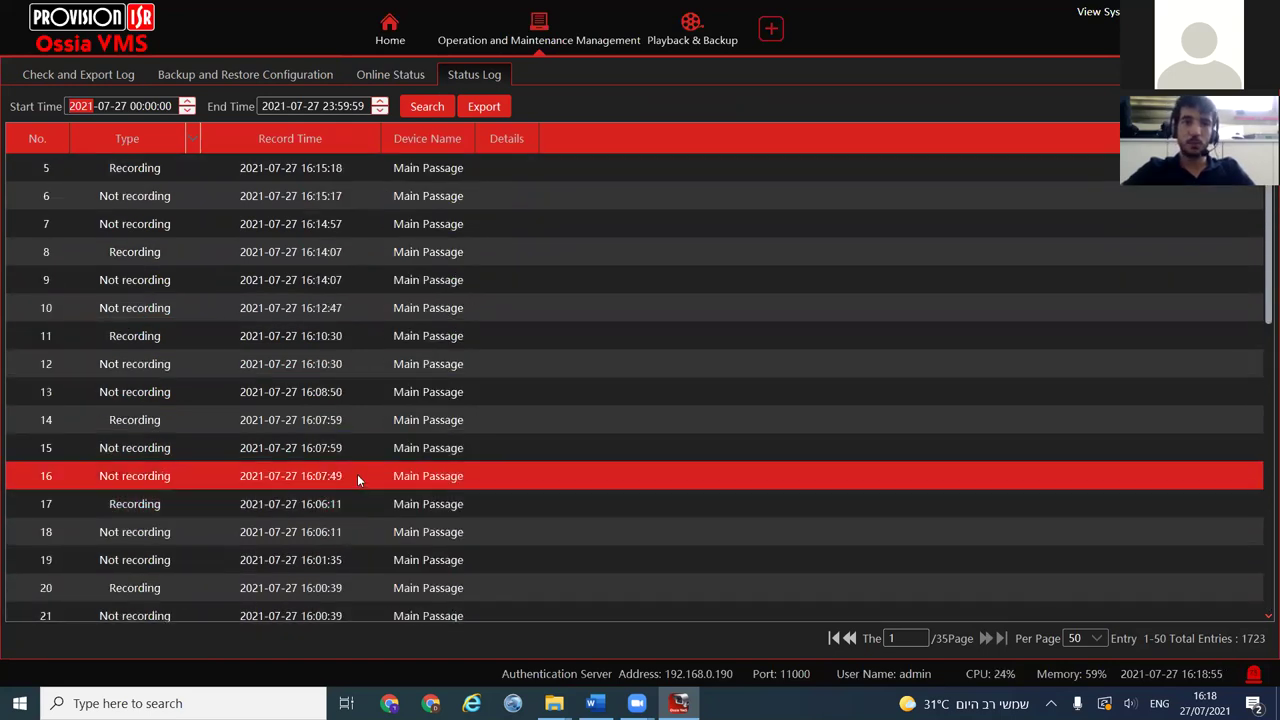
Filter the status log's Type column to Recording only, leaving 604 entries
left_click(194, 142)
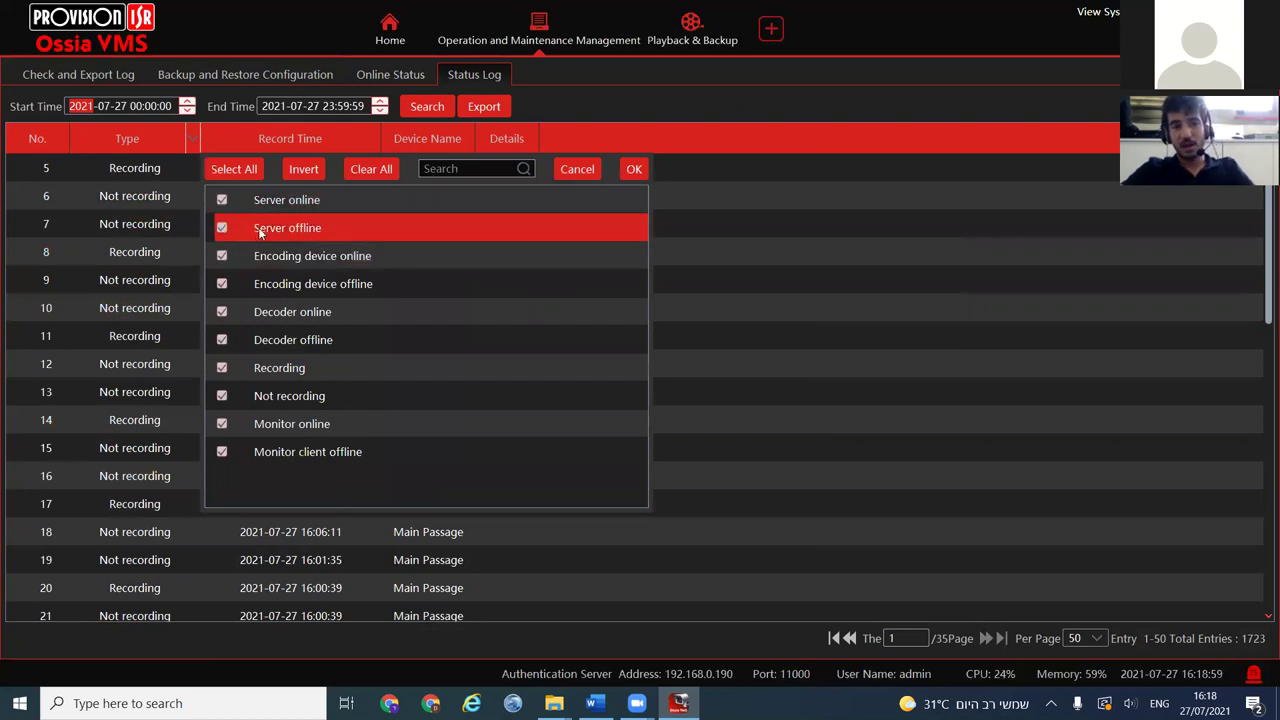
left_click(223, 199)
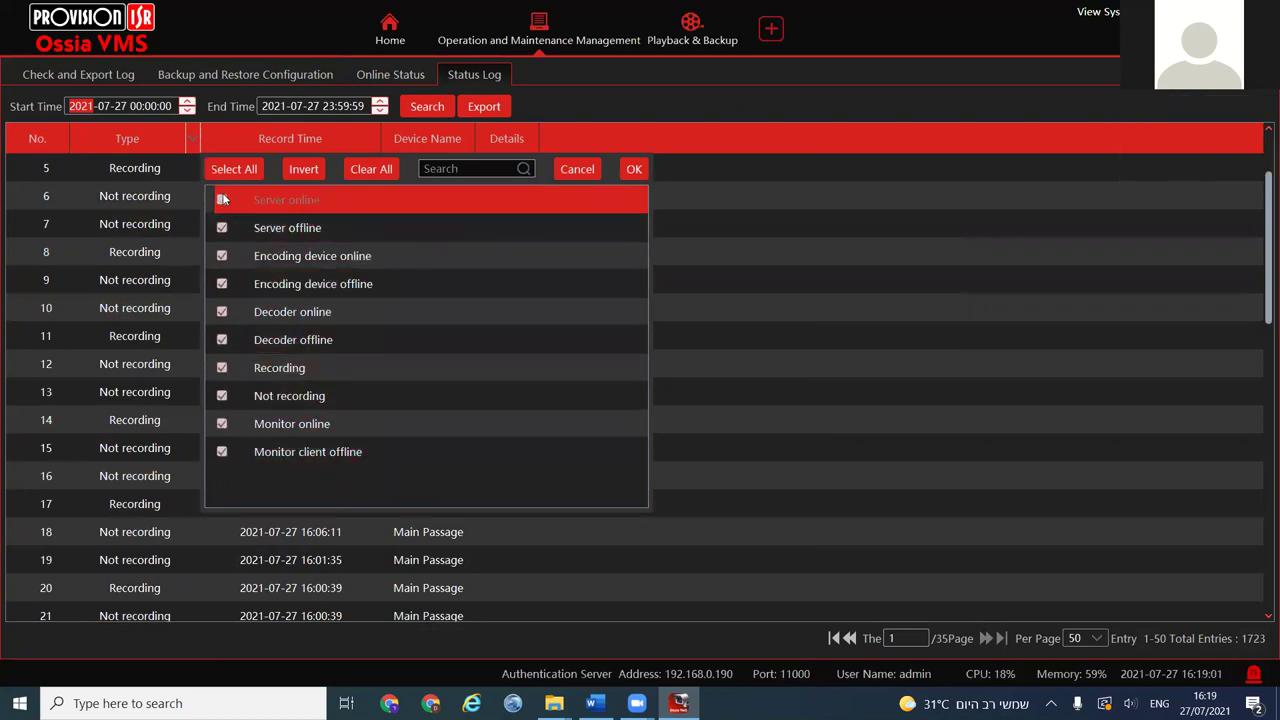
left_click(371, 169)
left_click(222, 367)
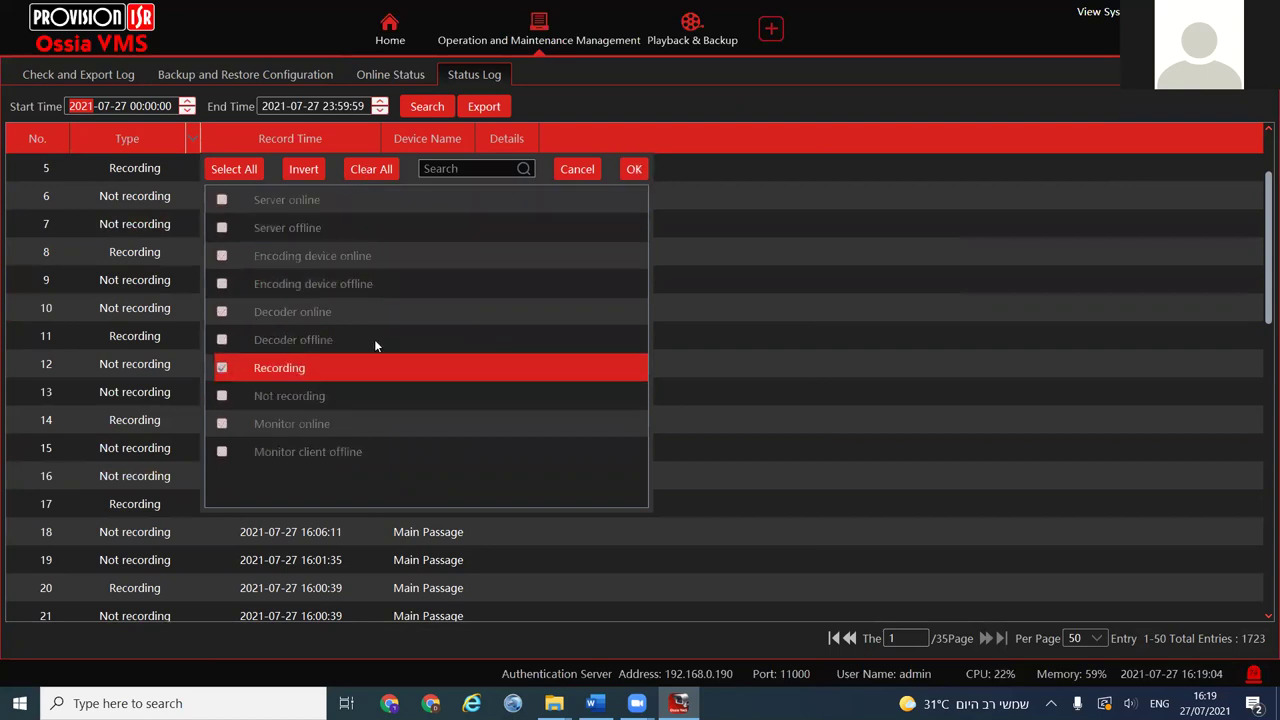
left_click(634, 169)
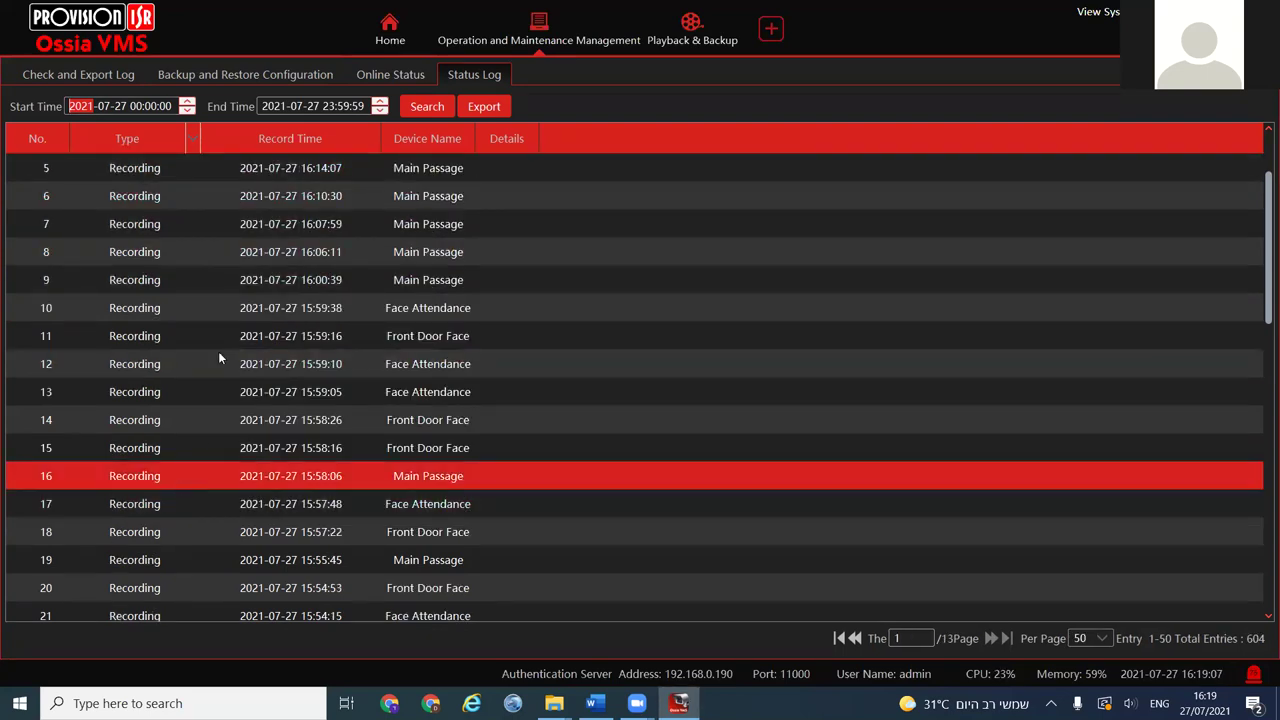
Browse the Main Passage and Front Door Face Recording entries, then close Operation and Maintenance Management
scroll(266, 443, "down", 10)
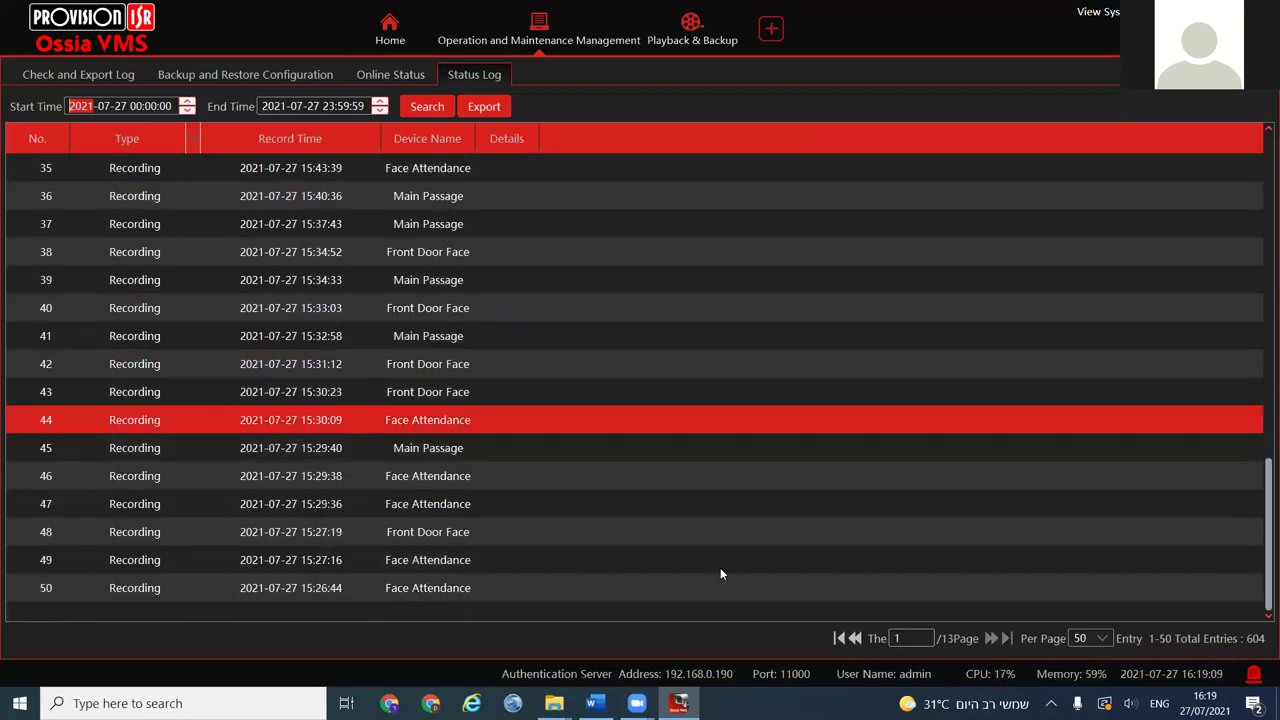
left_click(1260, 640)
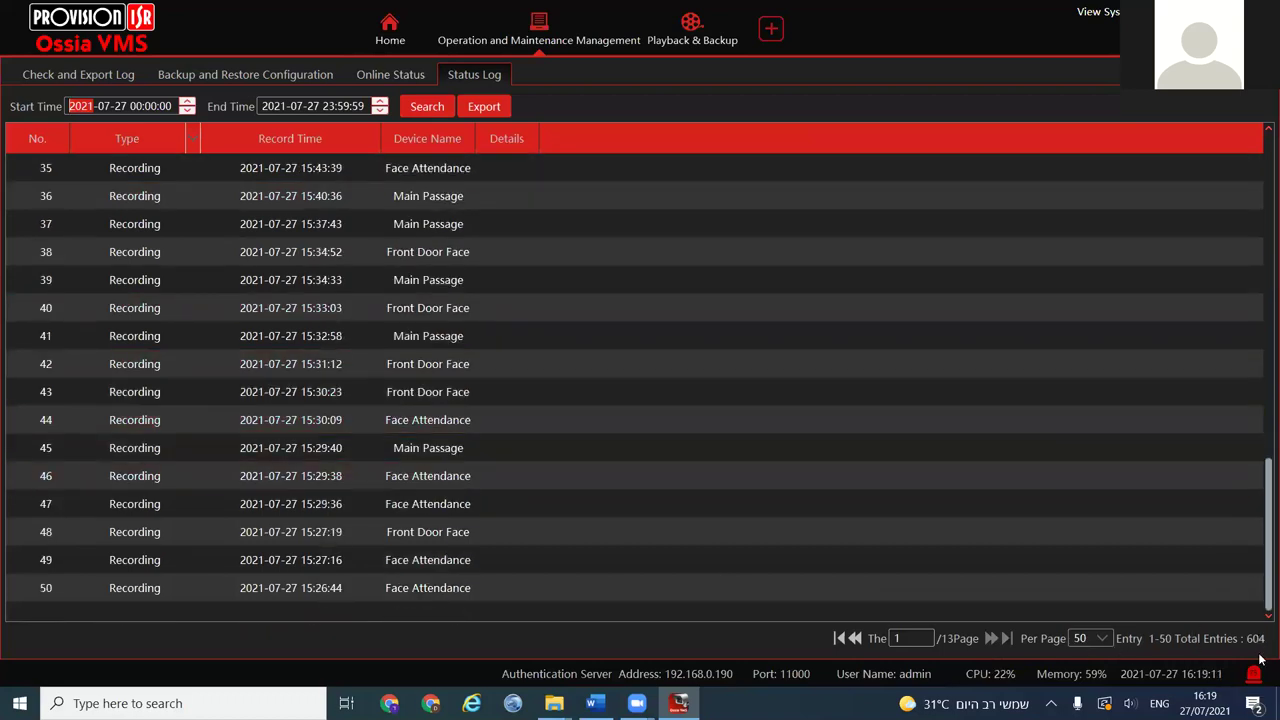
left_click(810, 345)
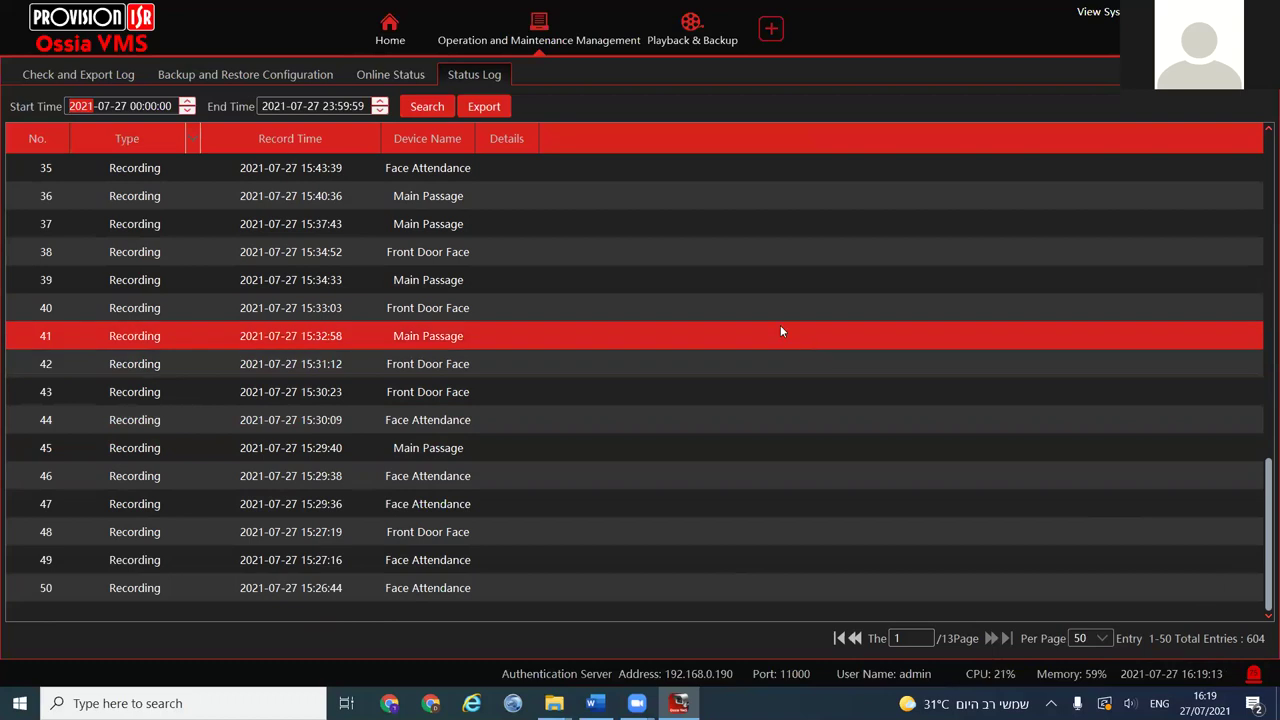
left_click(512, 261)
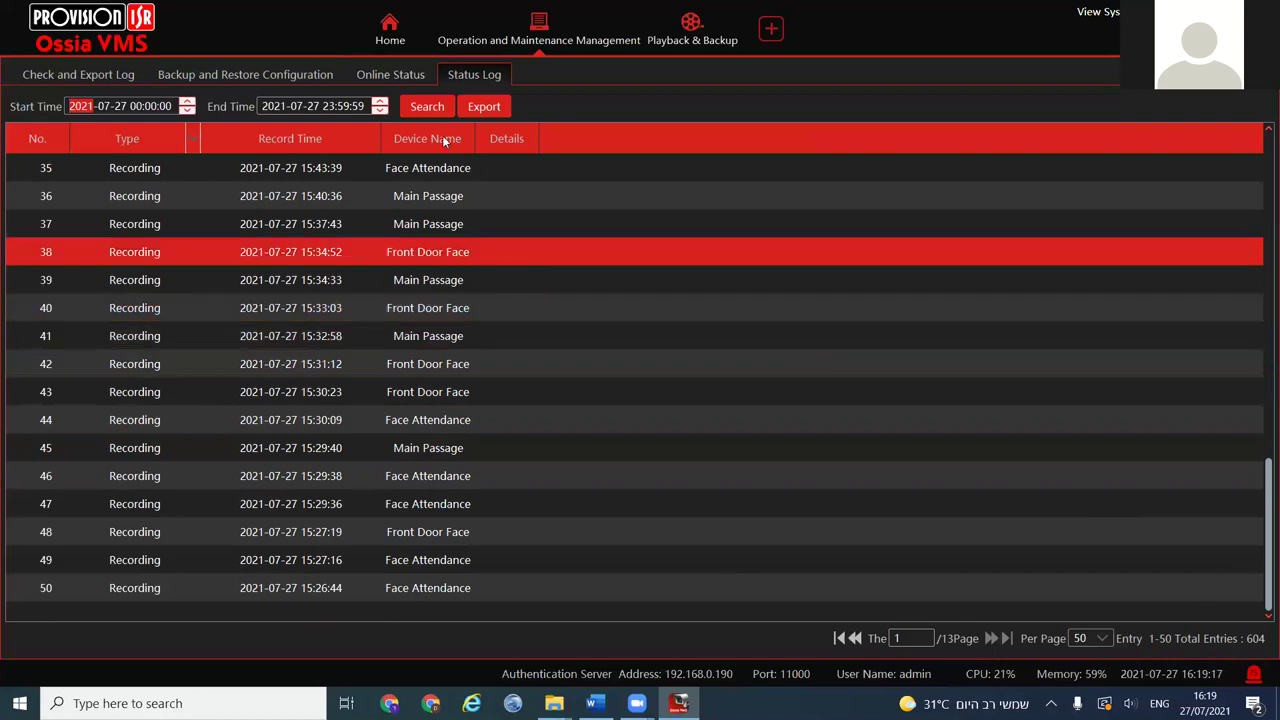
left_click(640, 15)
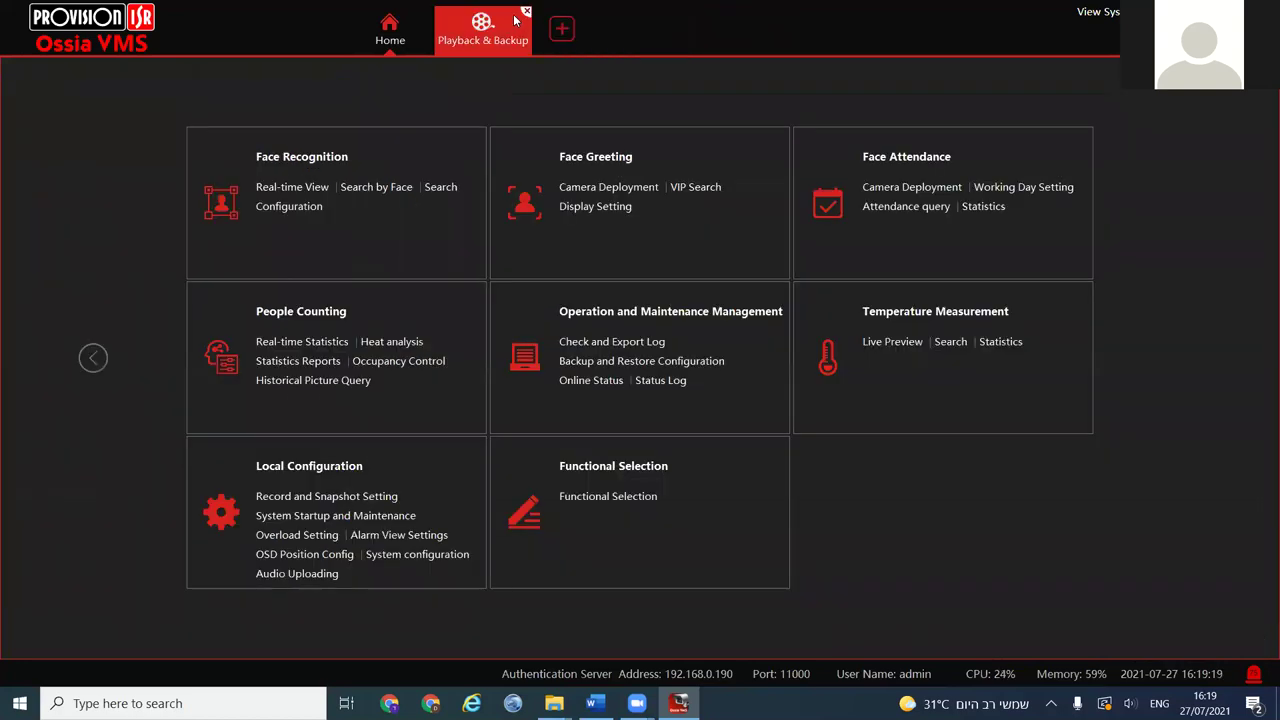
Close Playback & Backup, confirm closing all playing channels, and open Record and Snapshot Setting
left_click(526, 15)
left_click(683, 407)
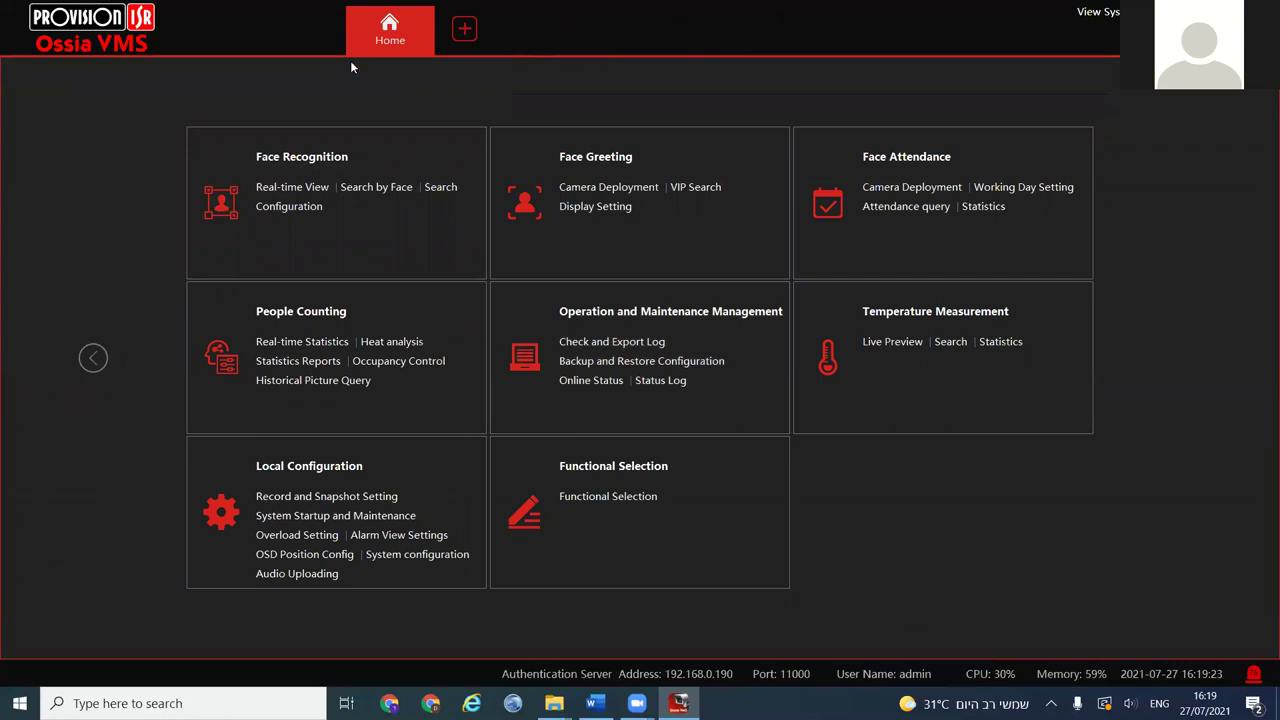
left_click(285, 466)
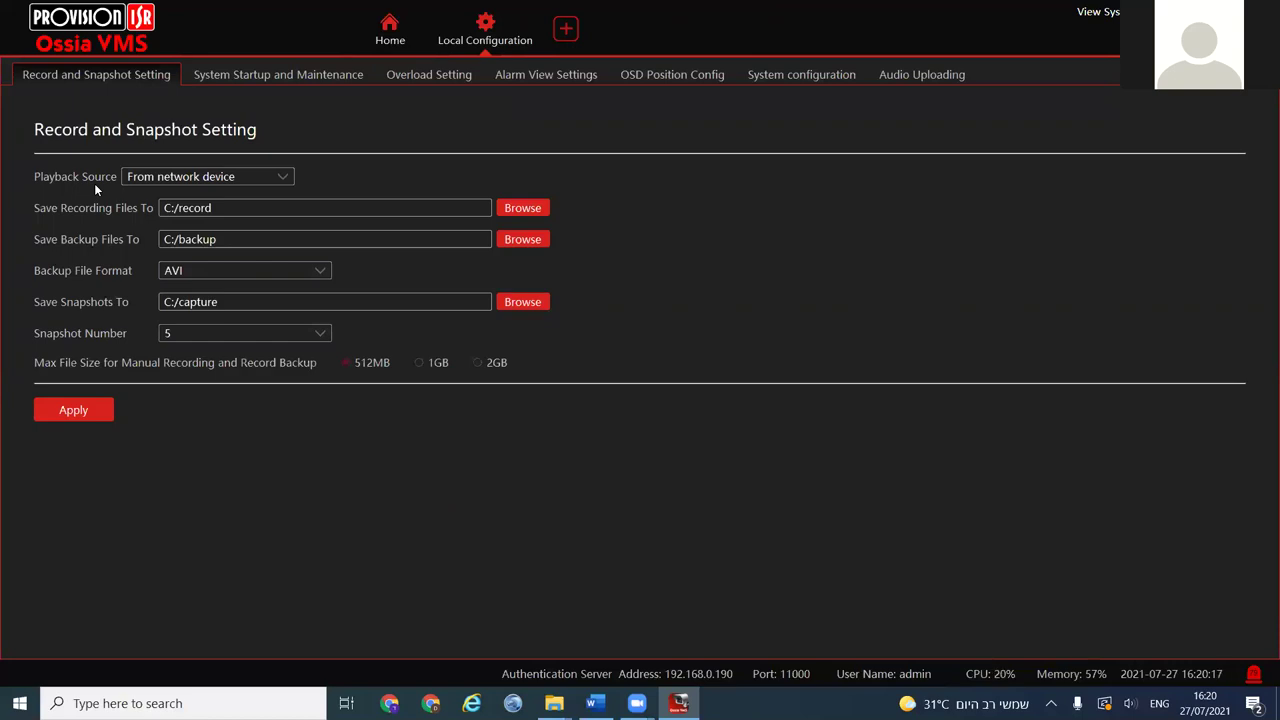
Leave Playback Source at From network device and page Home to the Live View and Playback tiles
left_click(218, 177)
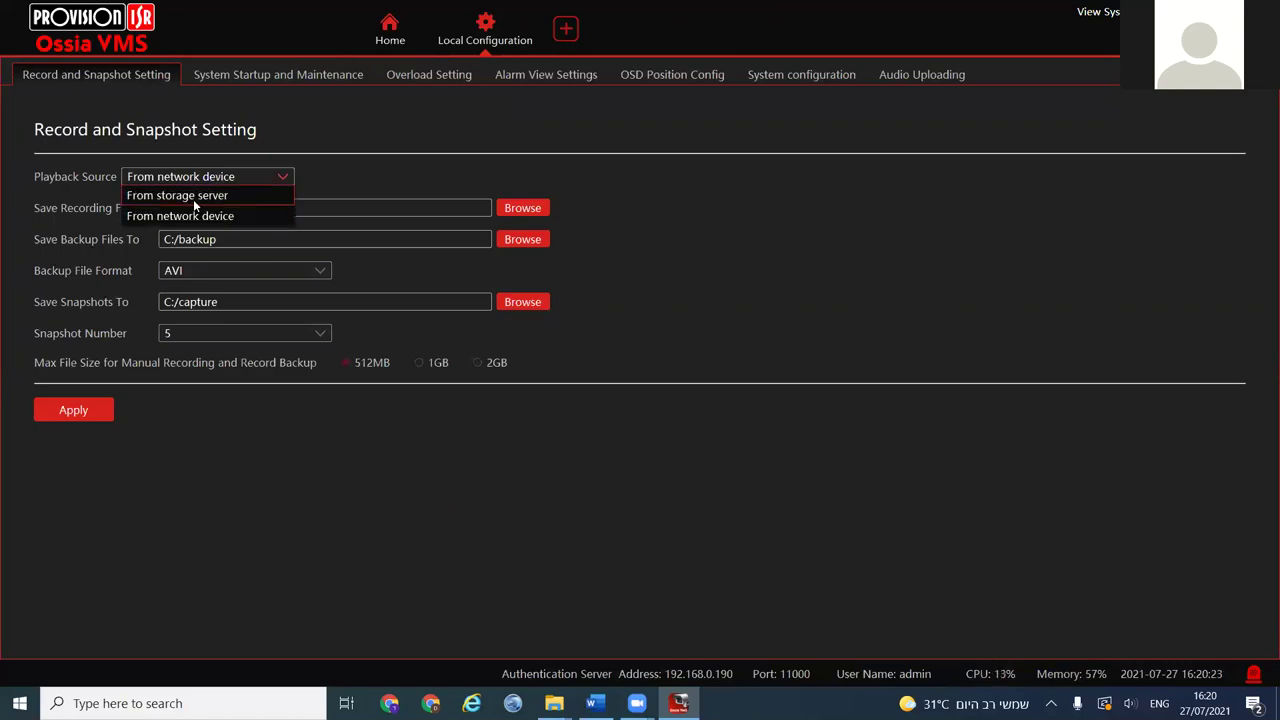
left_click(246, 177)
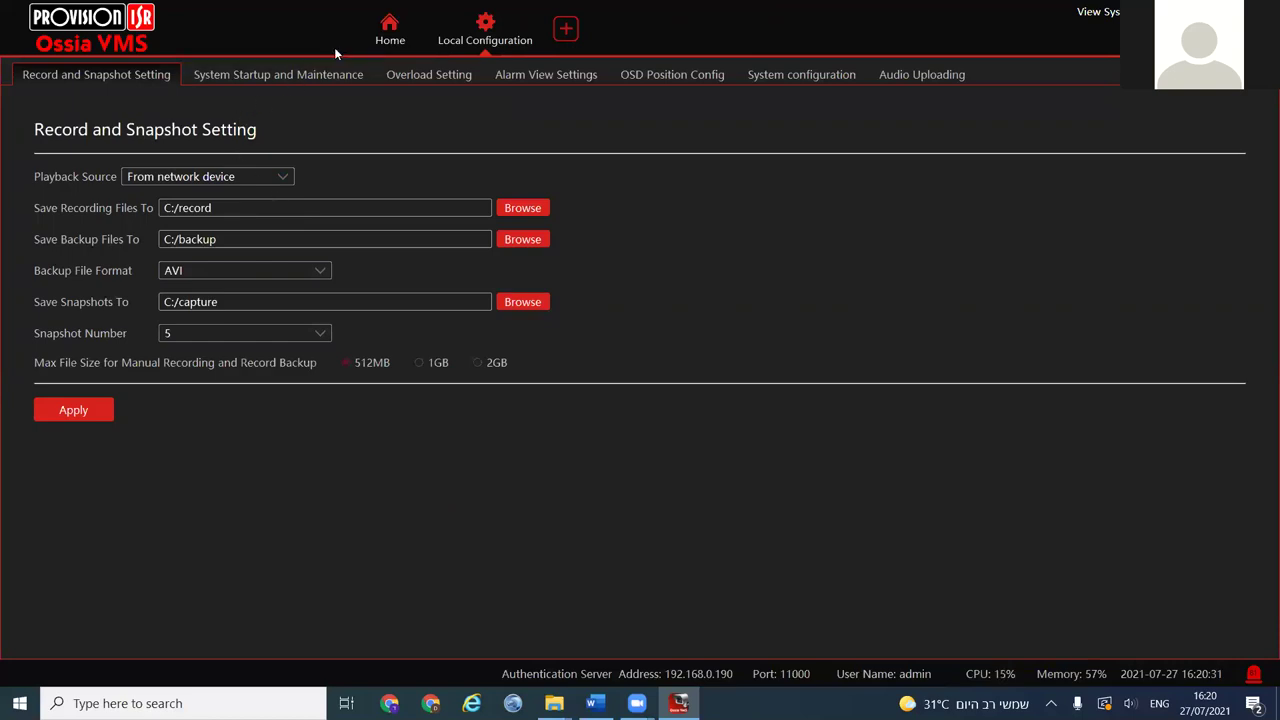
left_click(360, 44)
left_click(93, 358)
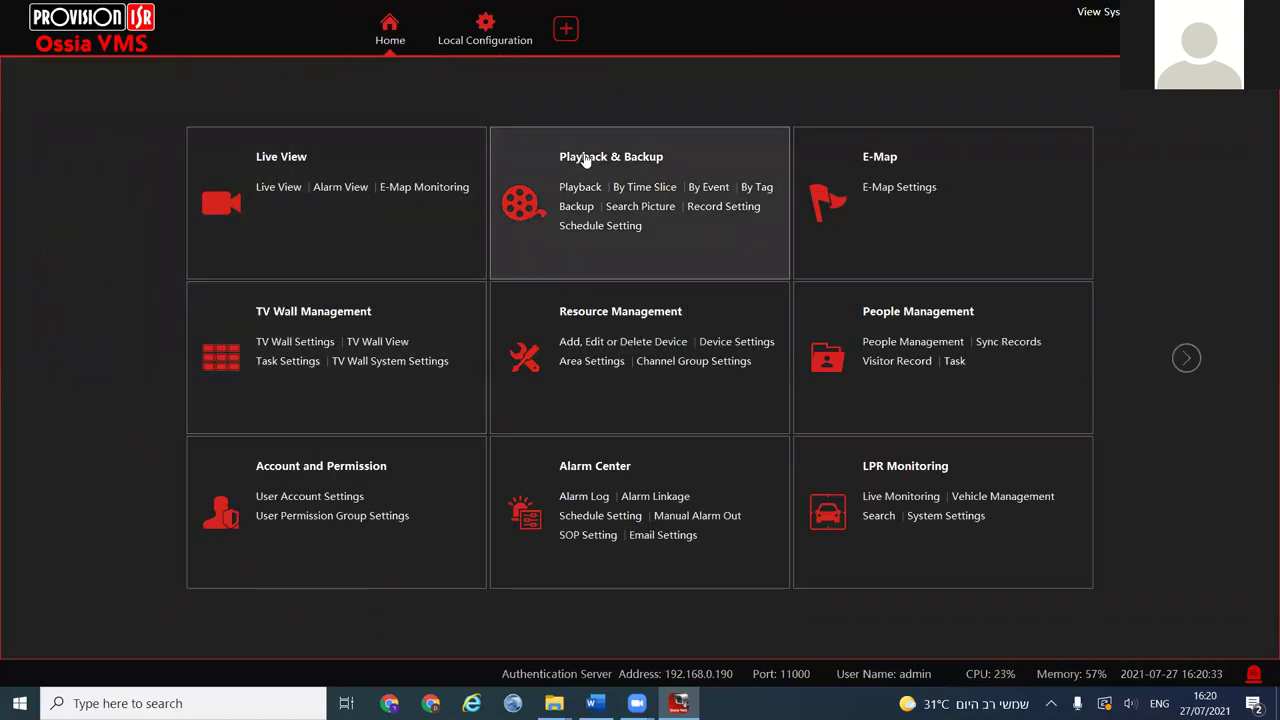
In Playback & Backup, search and play Test NVR_BX291IP5 recordings, jumping to a later time
left_click(594, 160)
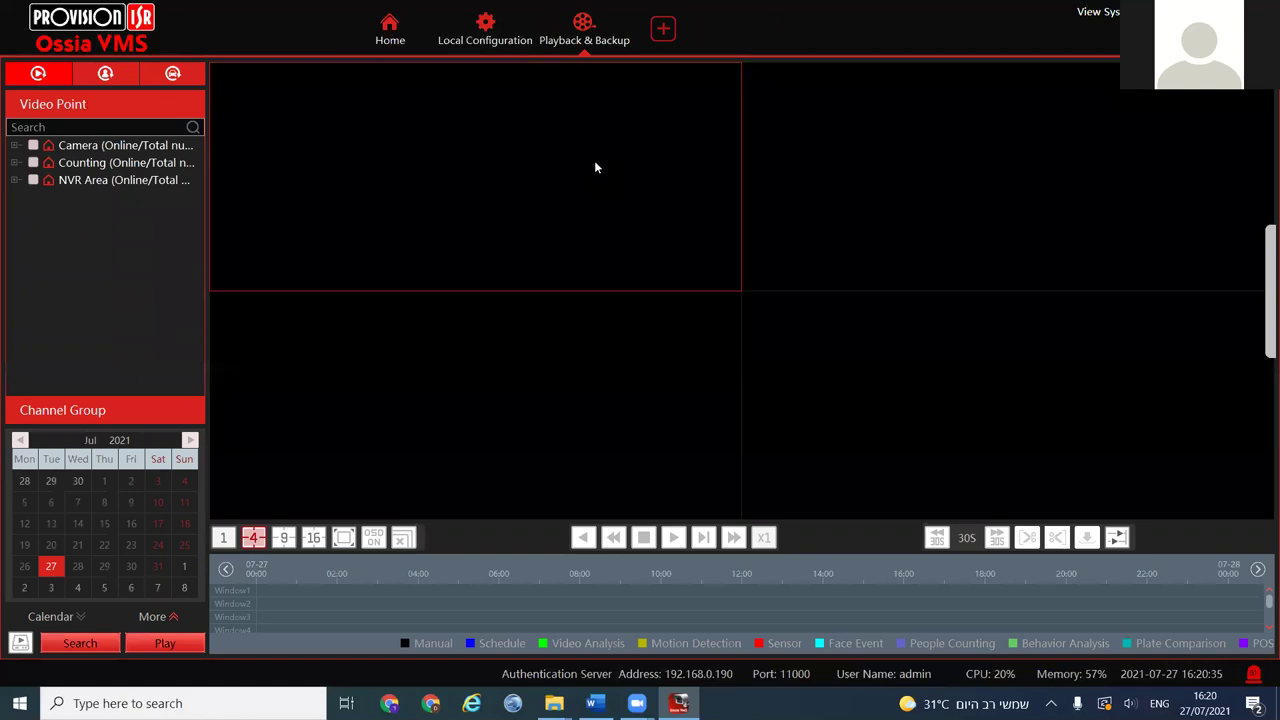
left_click(18, 178)
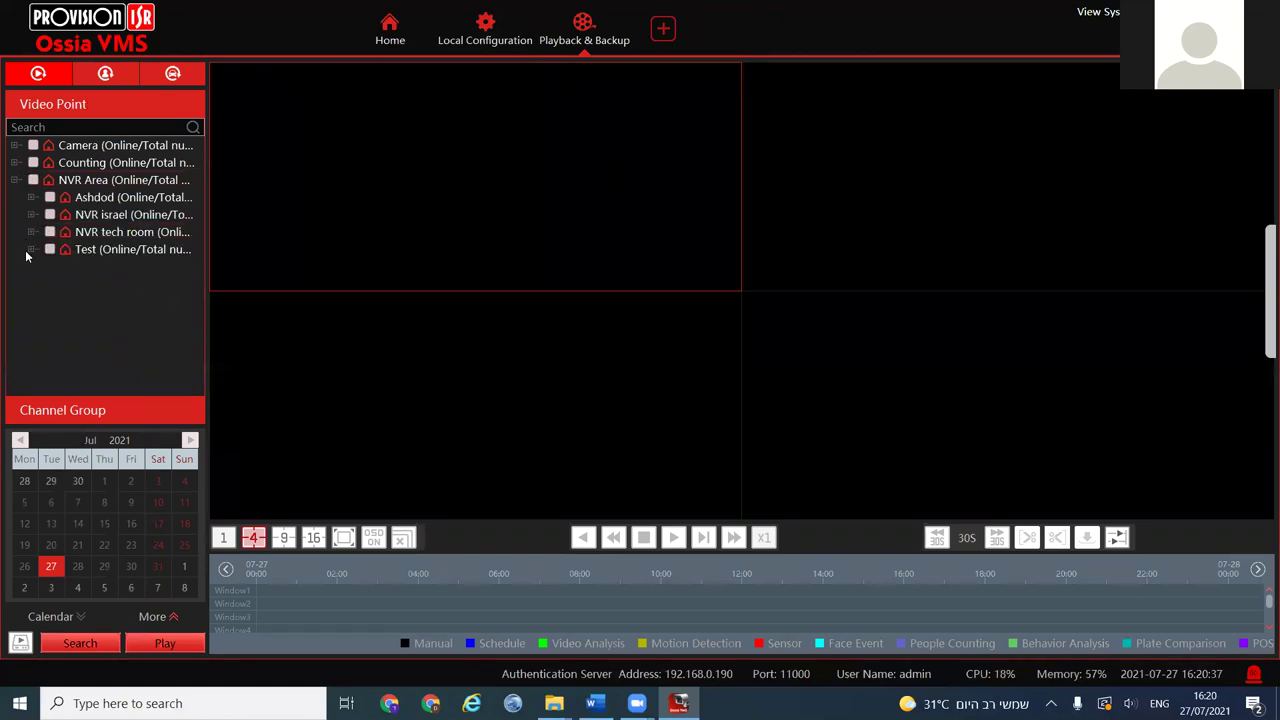
left_click(30, 250)
left_click(67, 318)
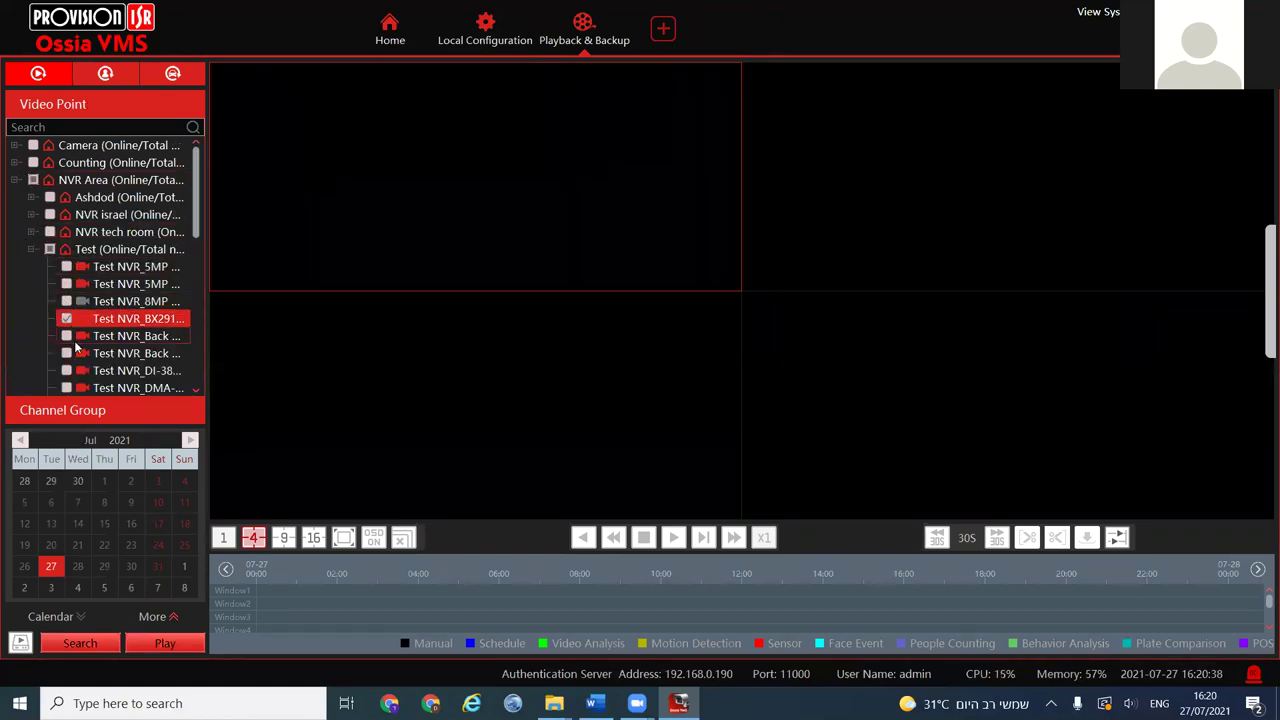
left_click(80, 643)
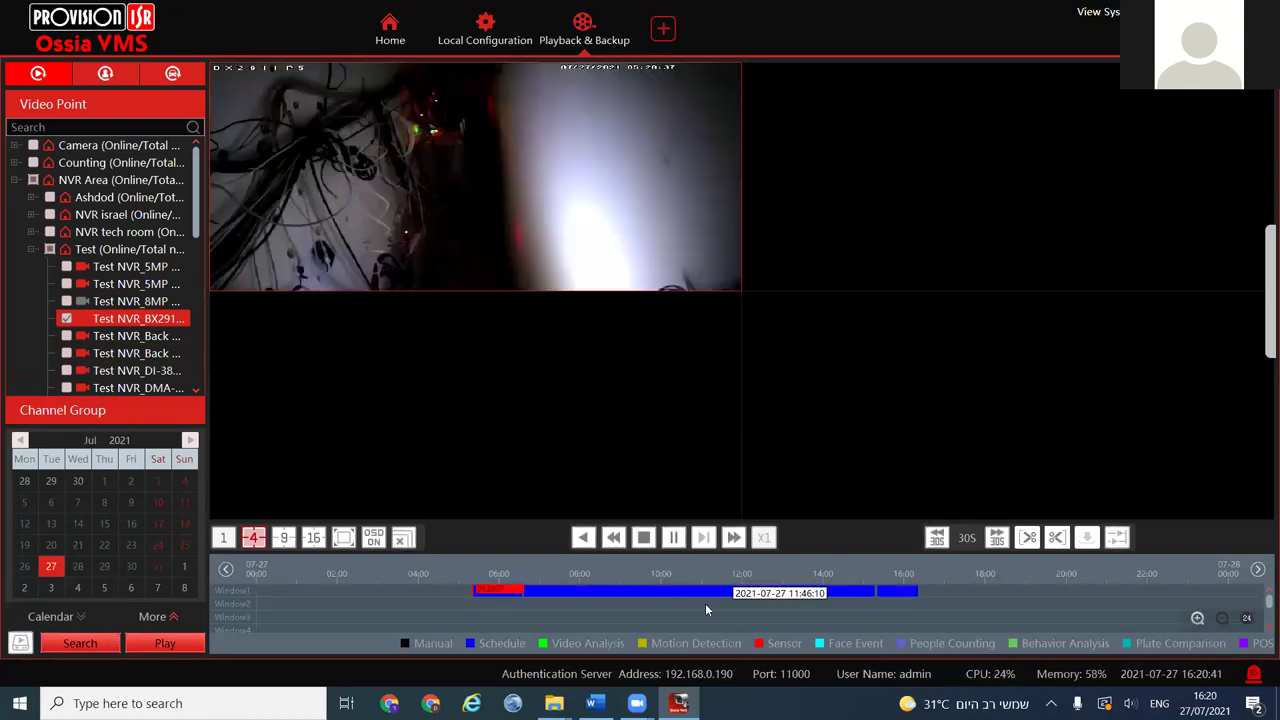
left_click(823, 593)
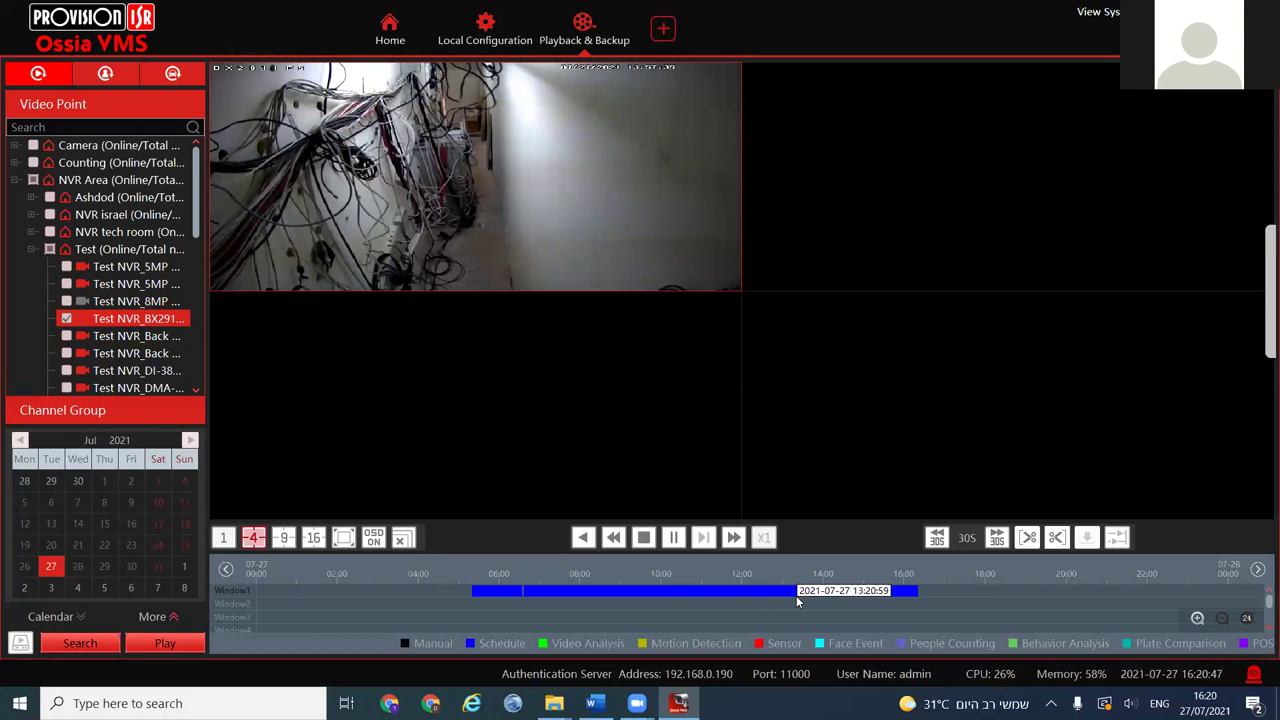
Switch playback source to the storage server and search again, which finds no record data
left_click(18, 645)
left_click(18, 645)
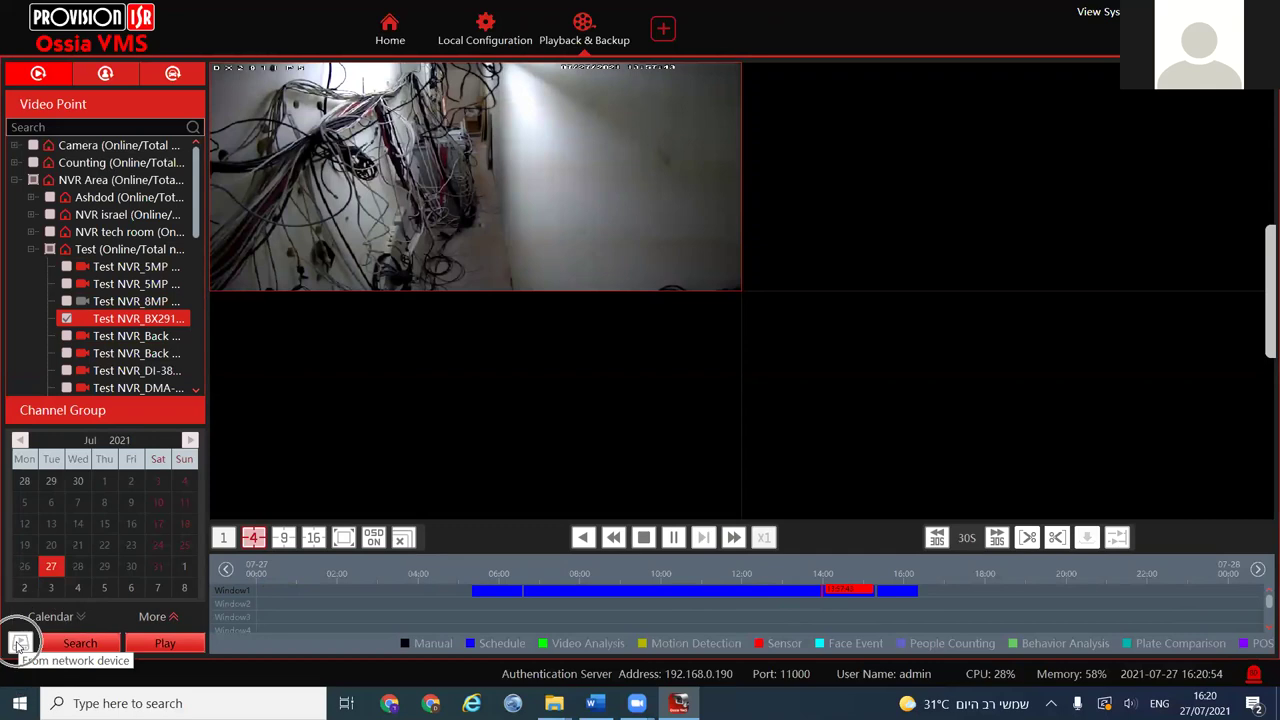
left_click(644, 539)
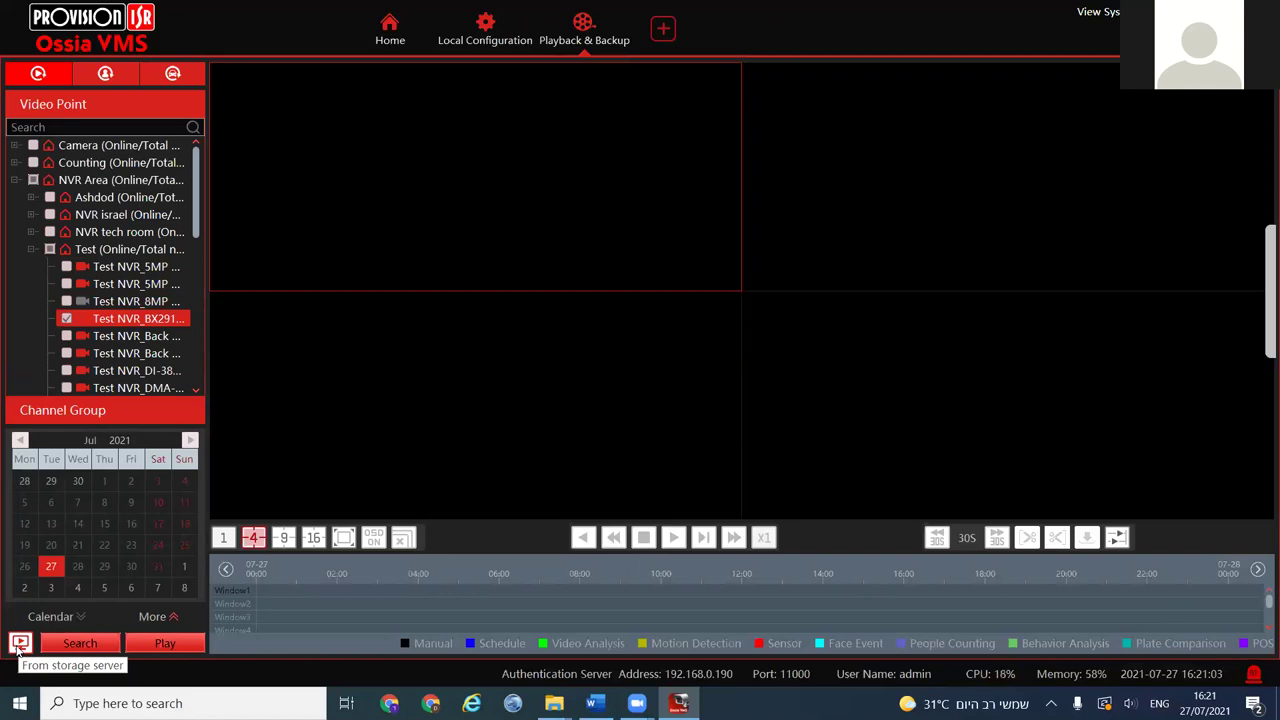
left_click(72, 643)
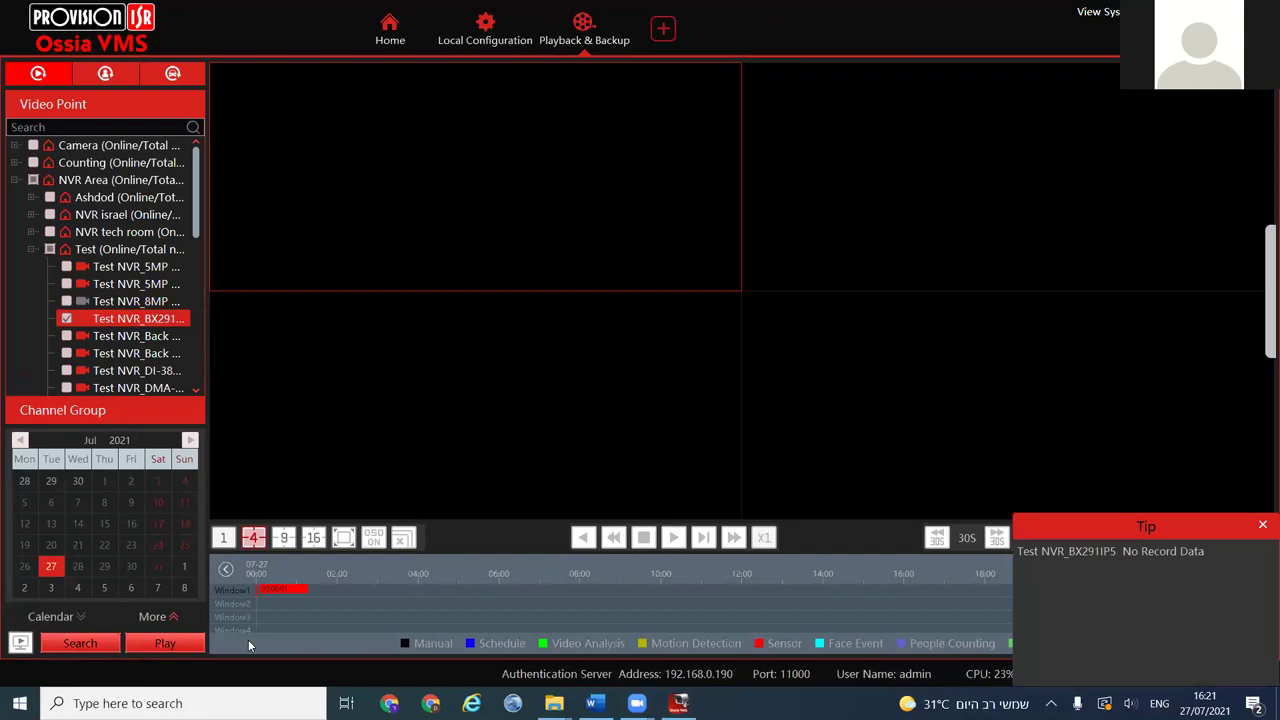
left_click_drag(1205, 551, 1013, 560)
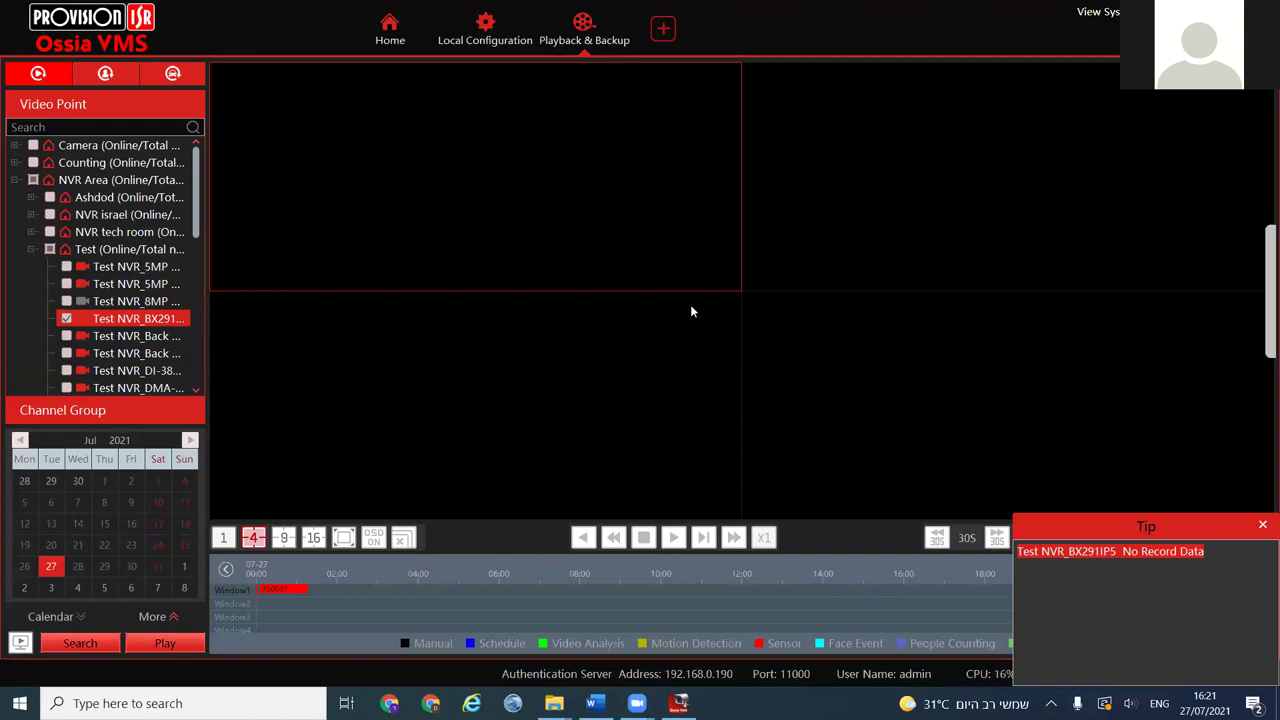
left_click(494, 40)
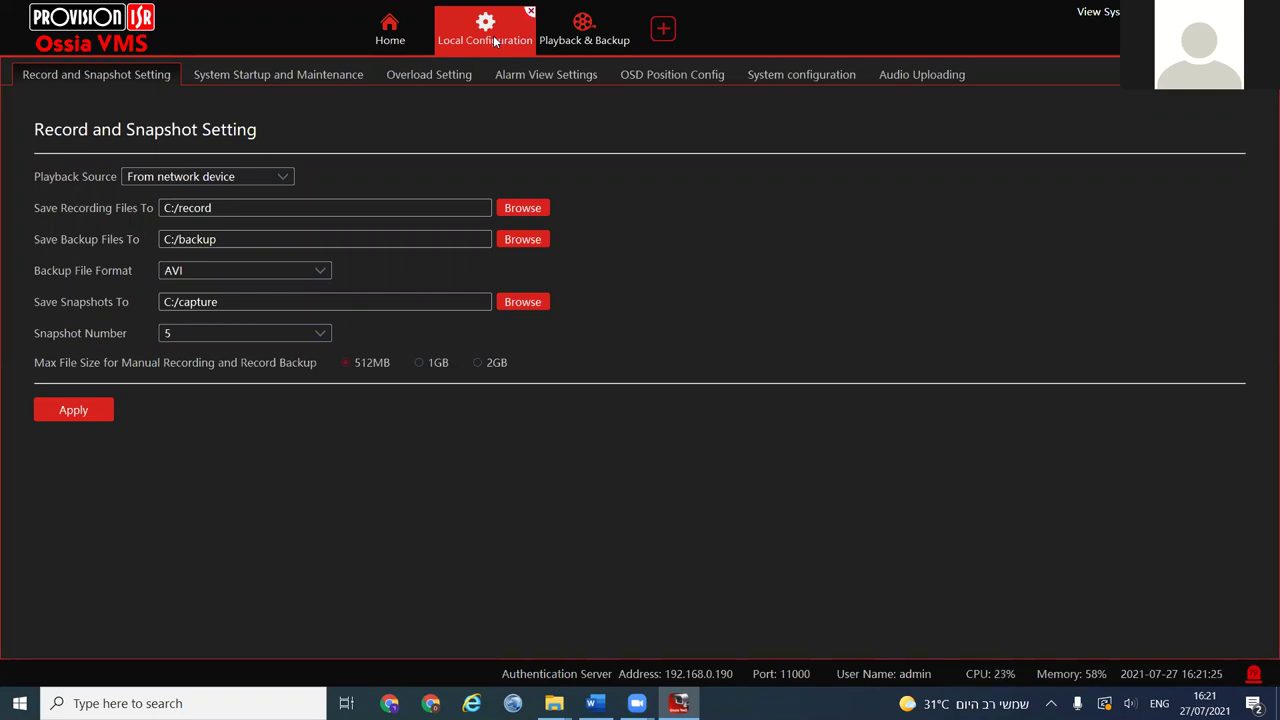
left_click(254, 180)
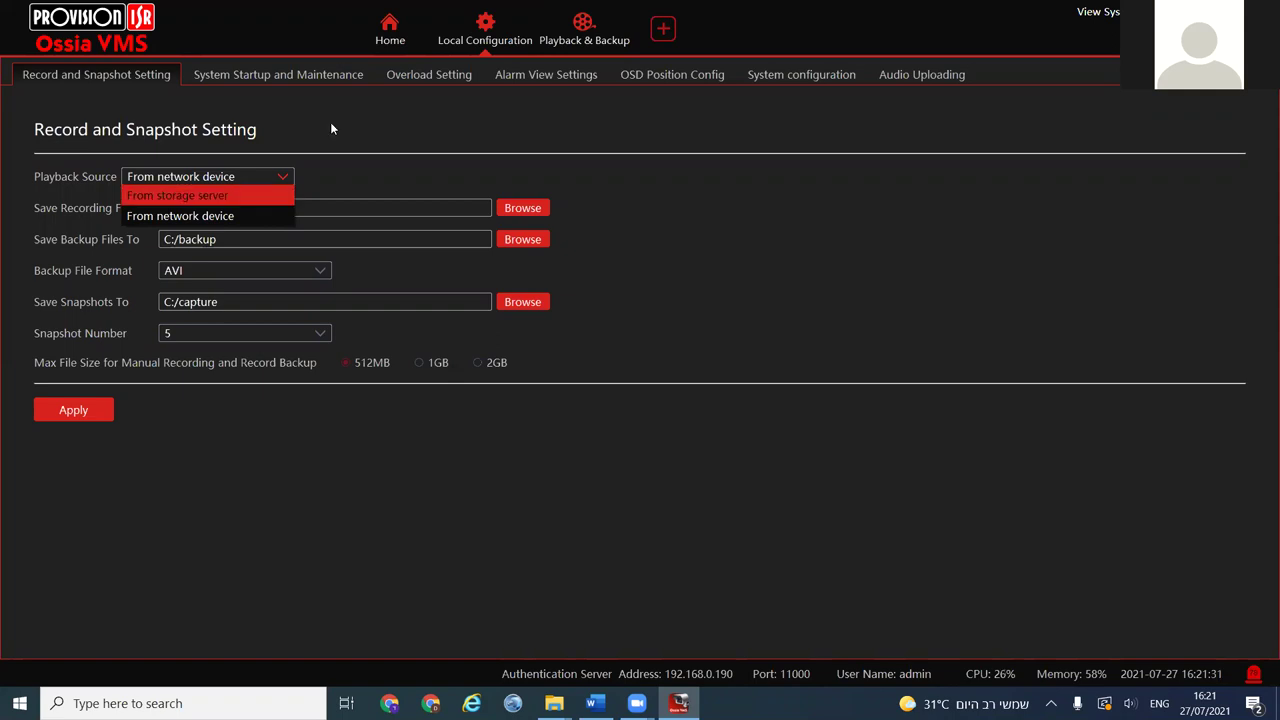
left_click(585, 43)
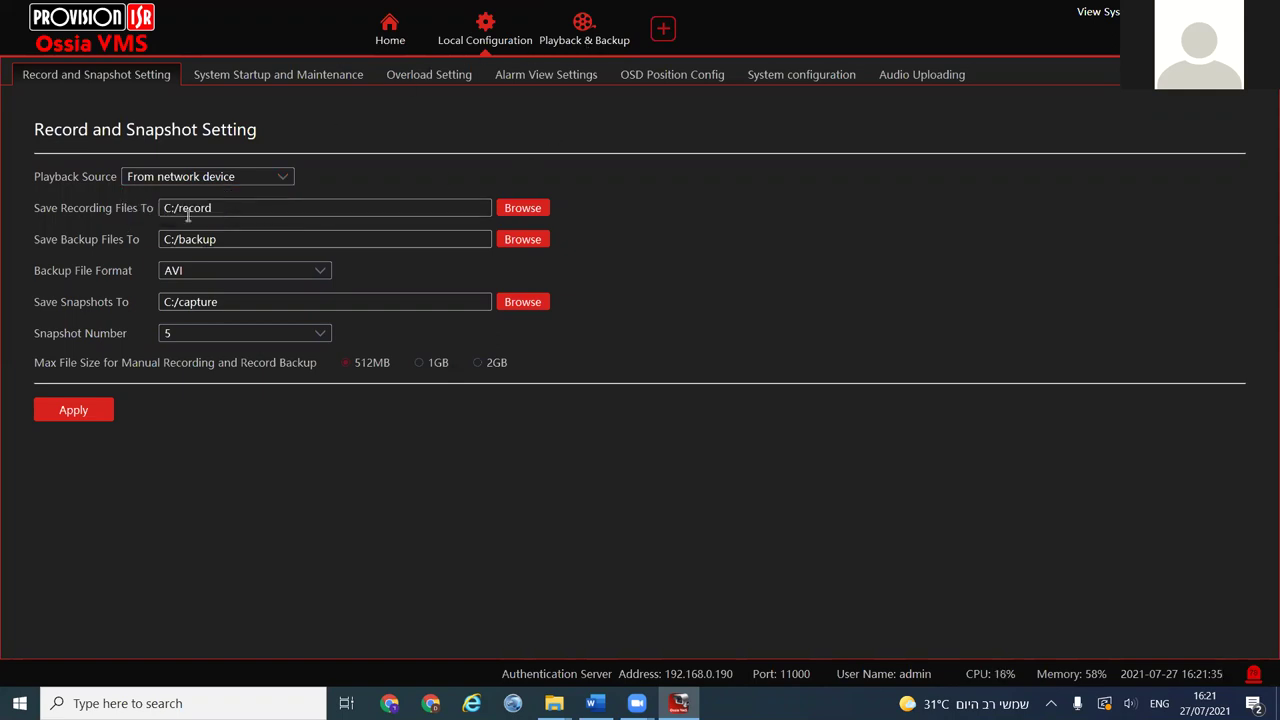
left_click_drag(228, 208, 145, 208)
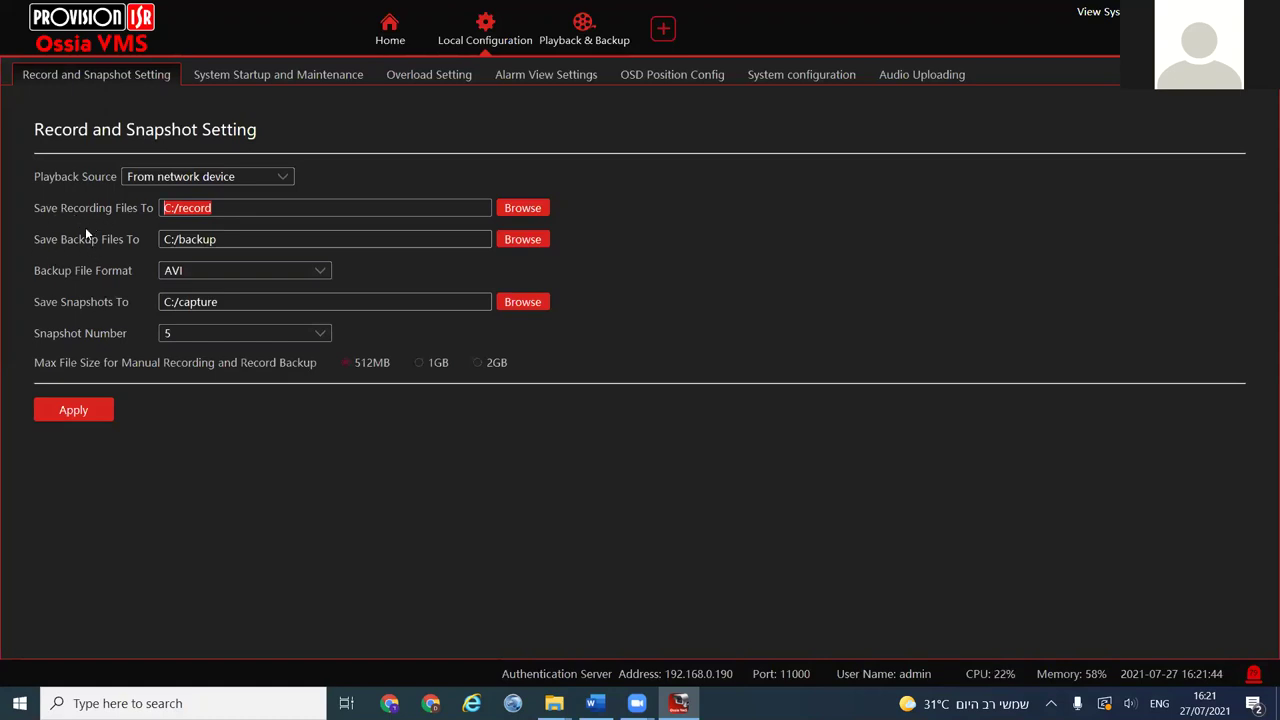
Show the Test NVR 5MP camera enlarged in Live View and start manual recording to C:/record
left_click(390, 30)
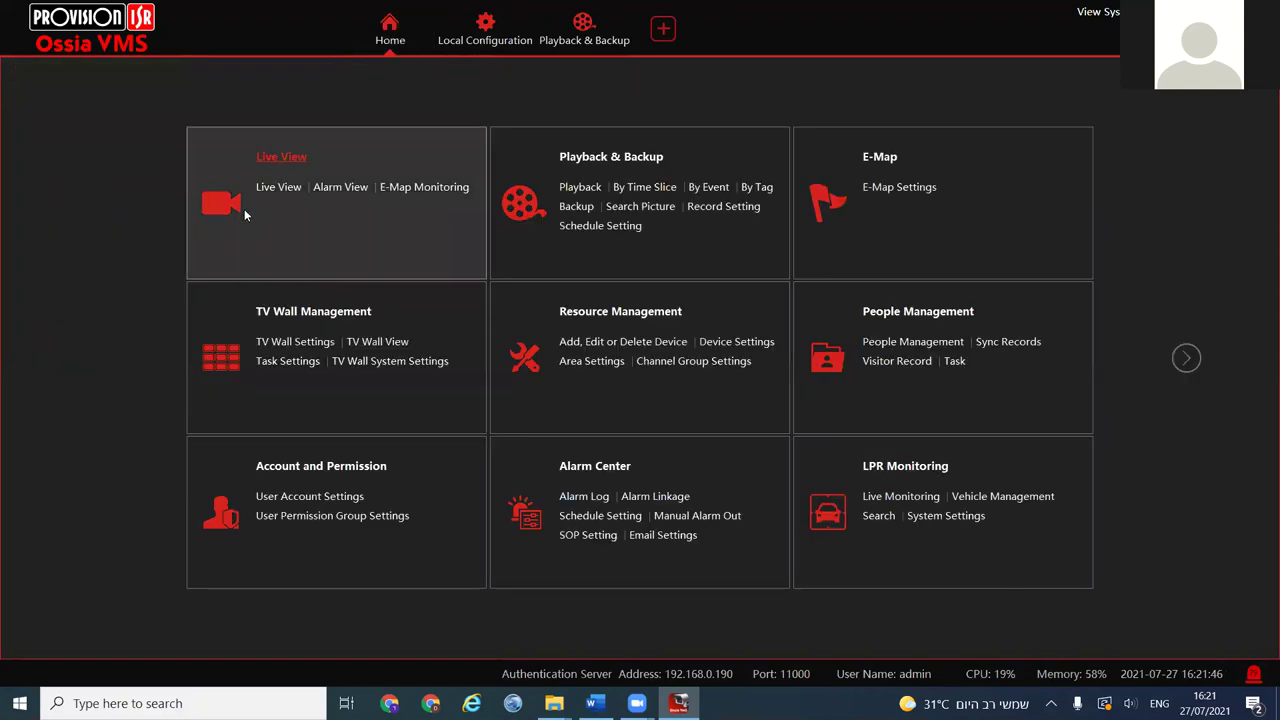
left_click(275, 187)
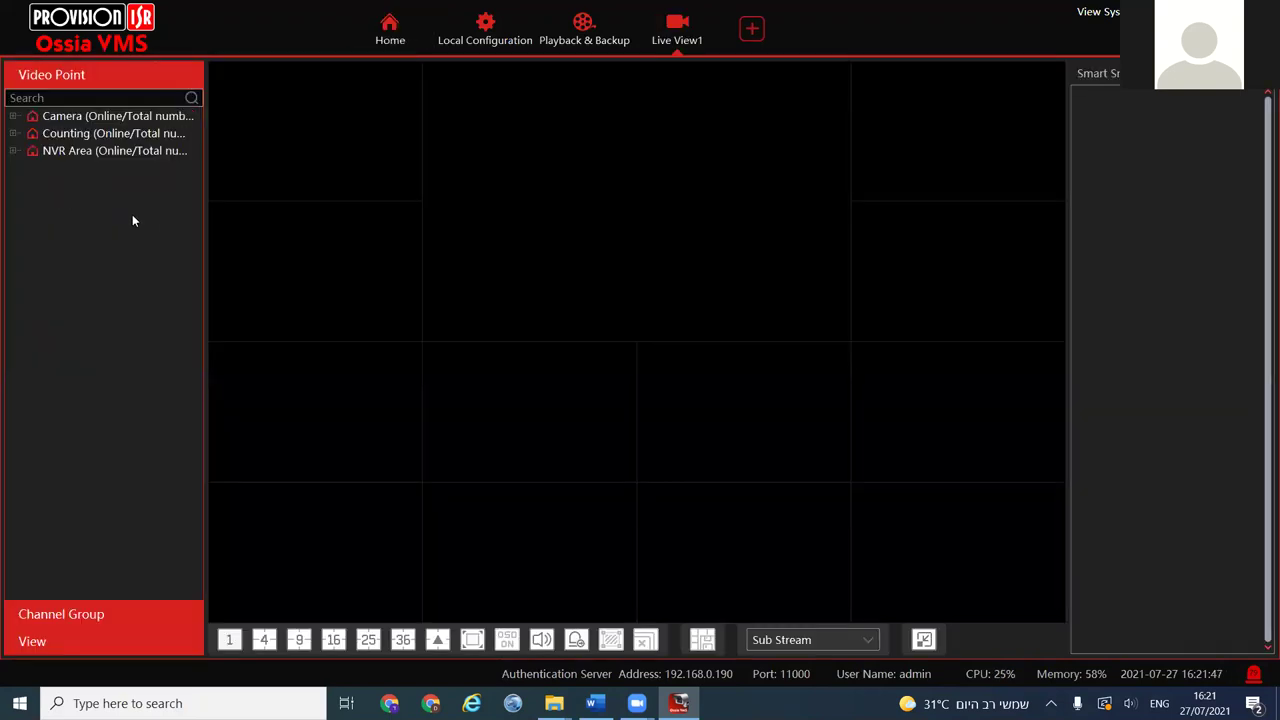
left_click(13, 150)
left_click(31, 219)
left_click_drag(68, 237, 372, 158)
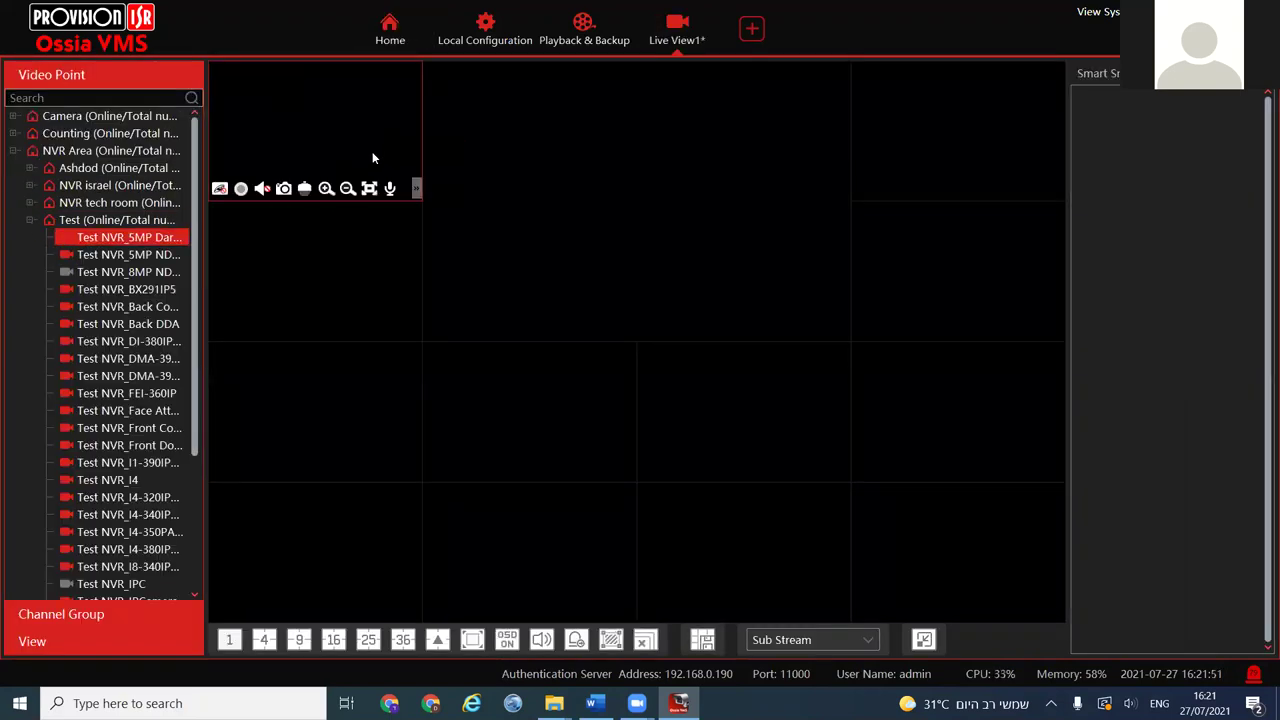
double_click(372, 156)
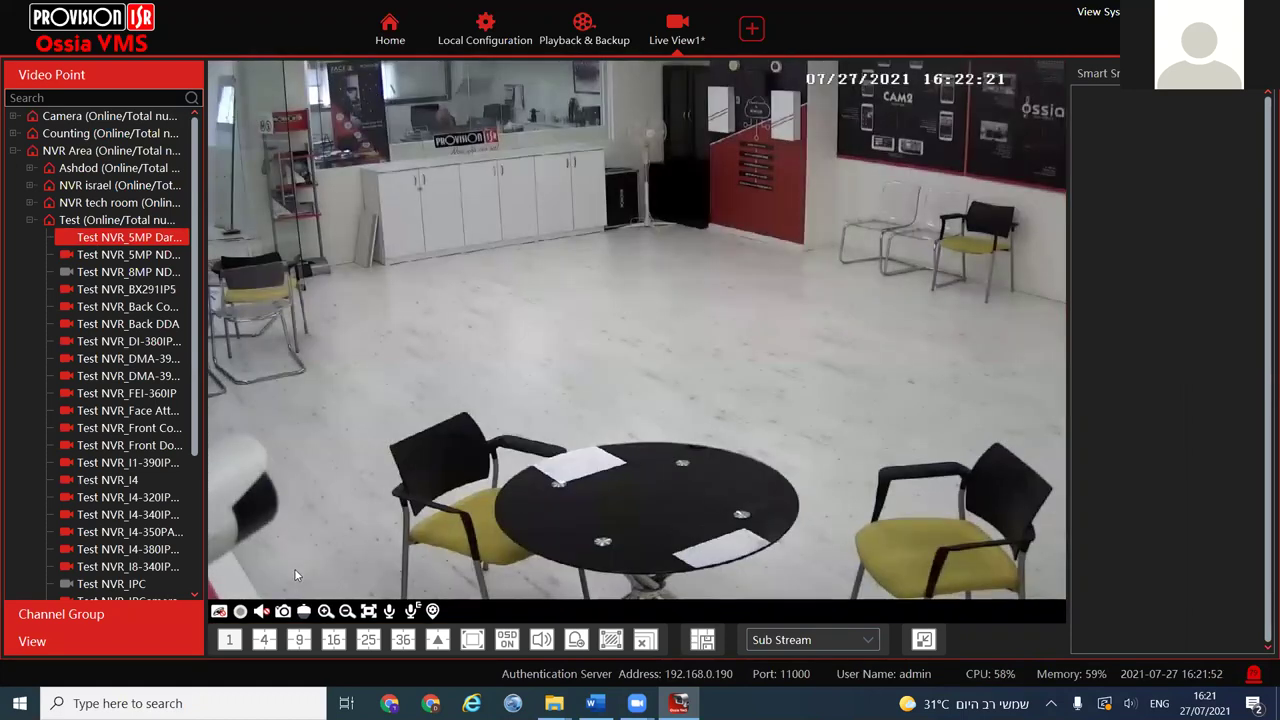
left_click(241, 613)
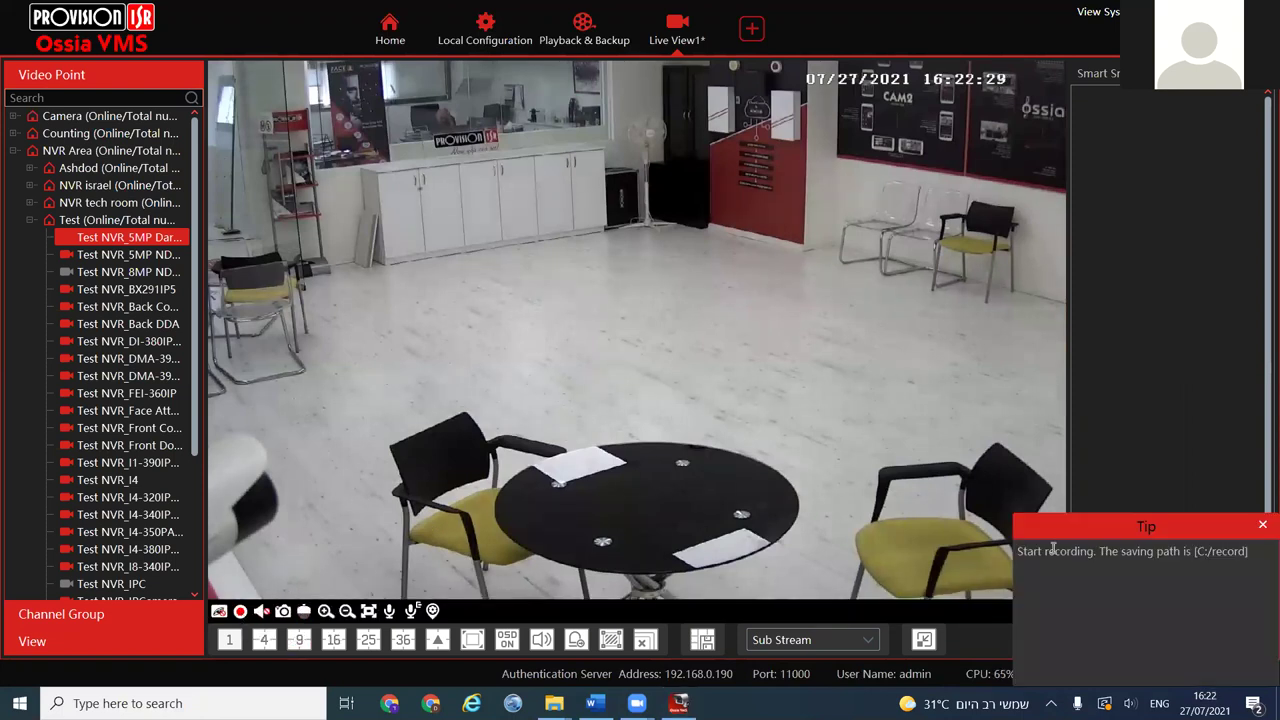
left_click_drag(1047, 551, 1256, 551)
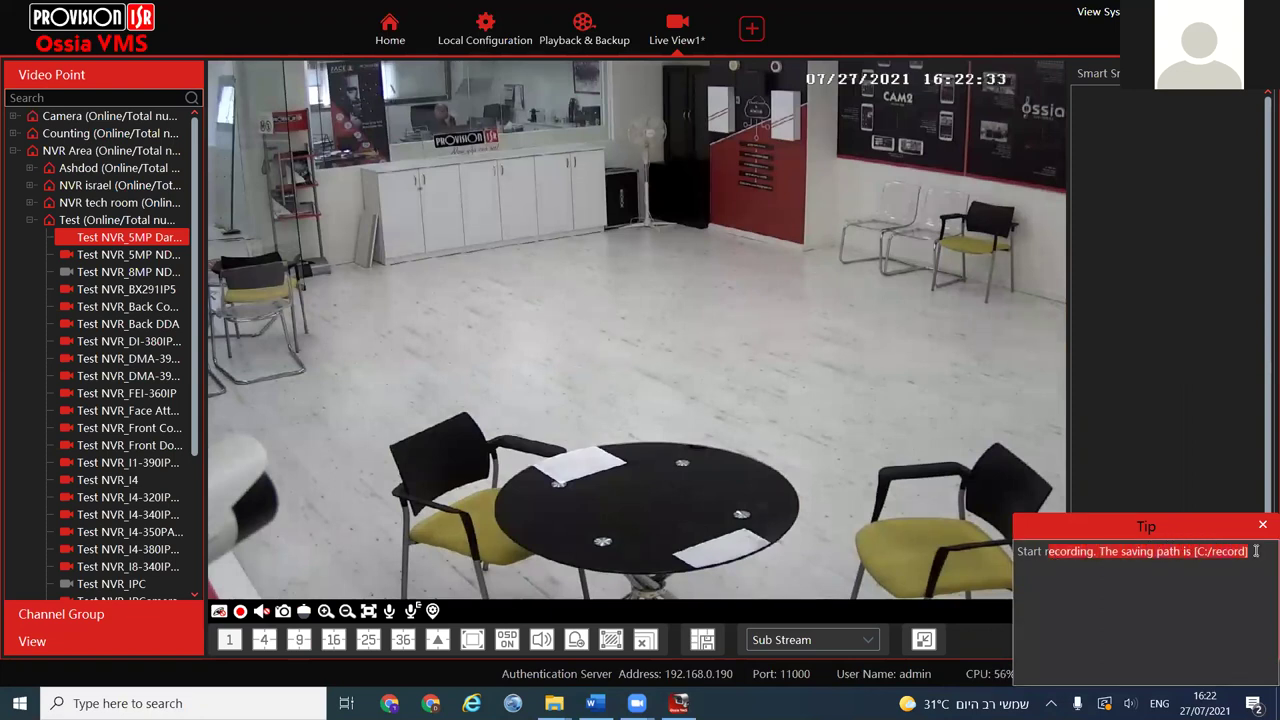
Close the live video and the Live View1 tab without saving
right_click(408, 401)
left_click(336, 374)
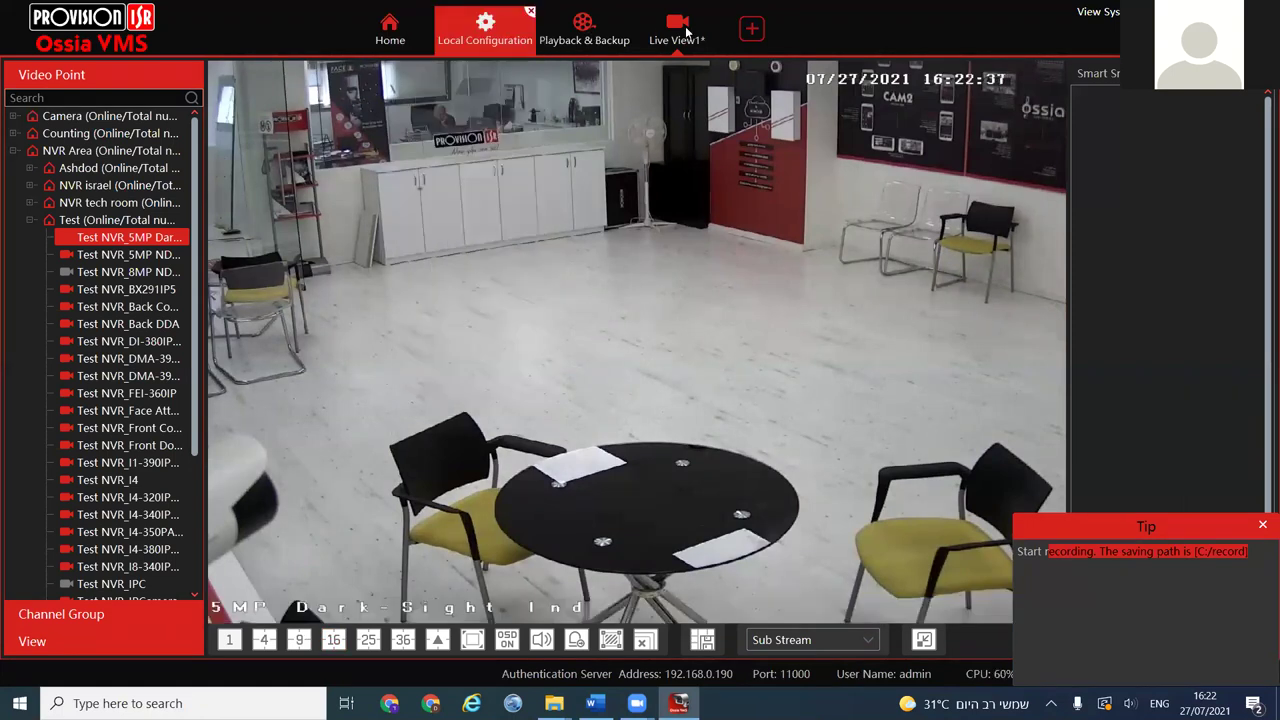
left_click(723, 14)
left_click(680, 410)
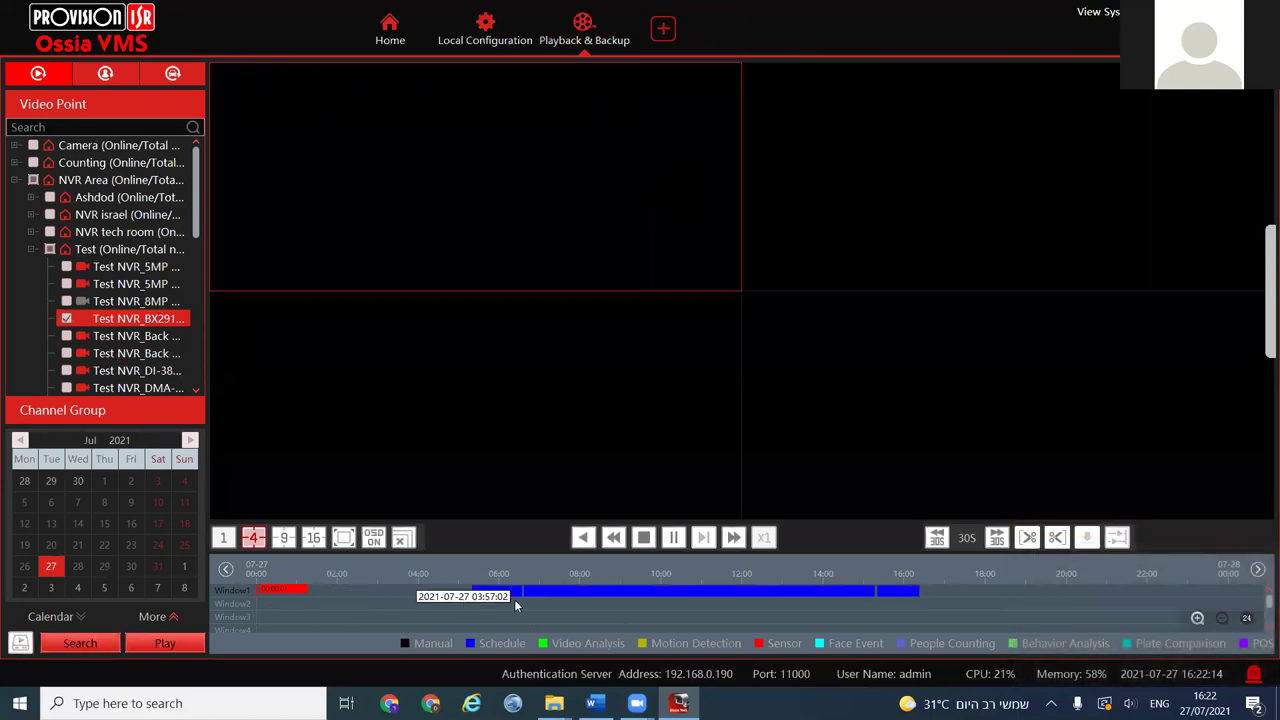
Play Test NVR_BX291IP5 from about 08:00 and back up the 07:39:17–07:57:03 clip to C:\backup
left_click(565, 605)
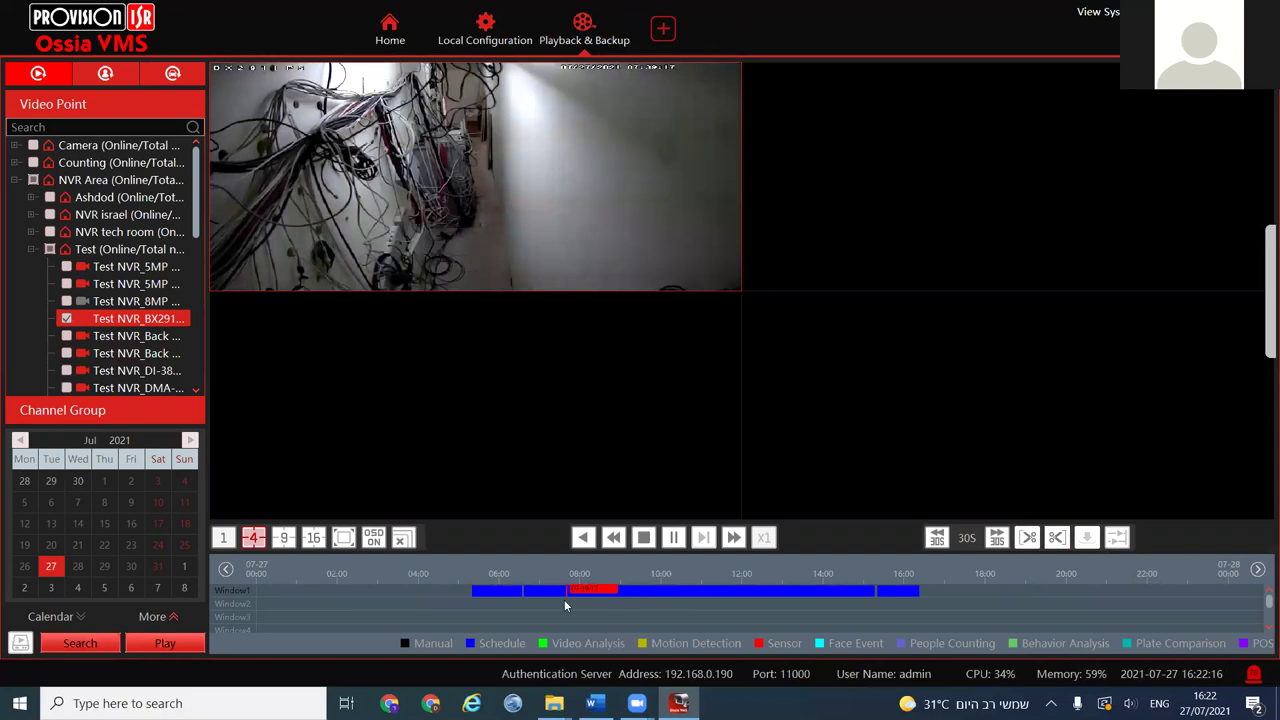
left_click(1062, 543)
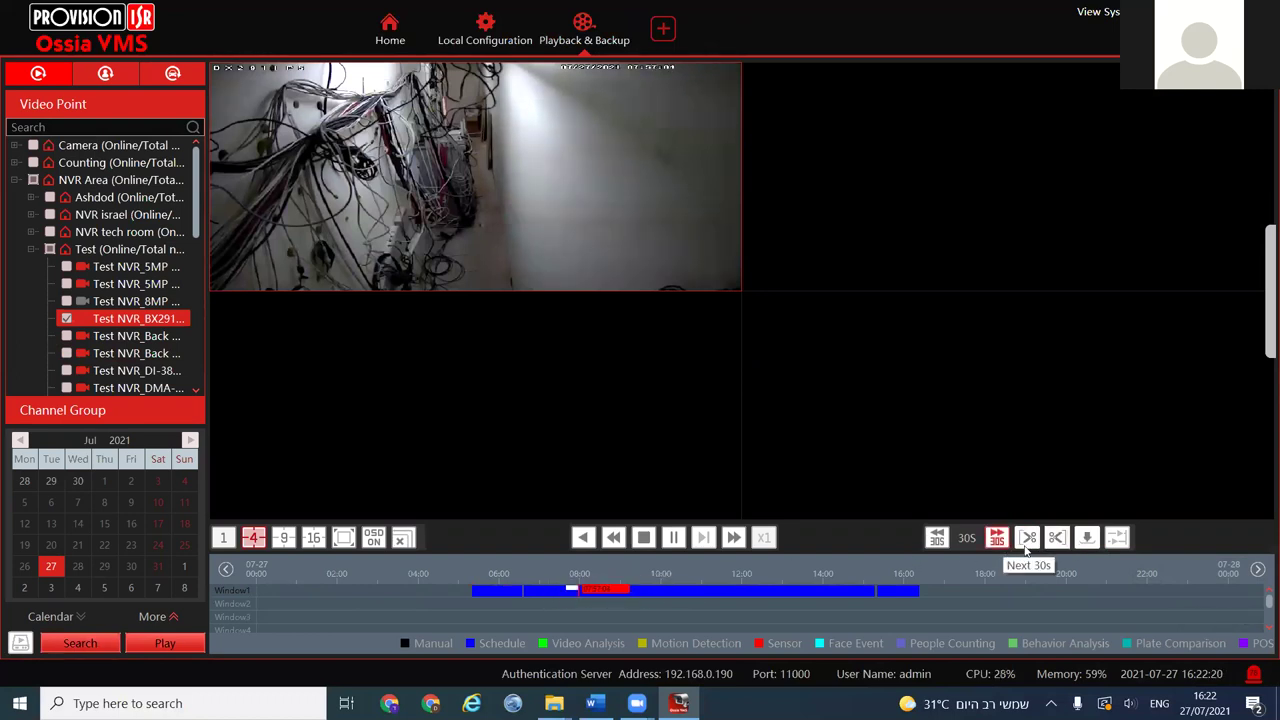
left_click(1087, 539)
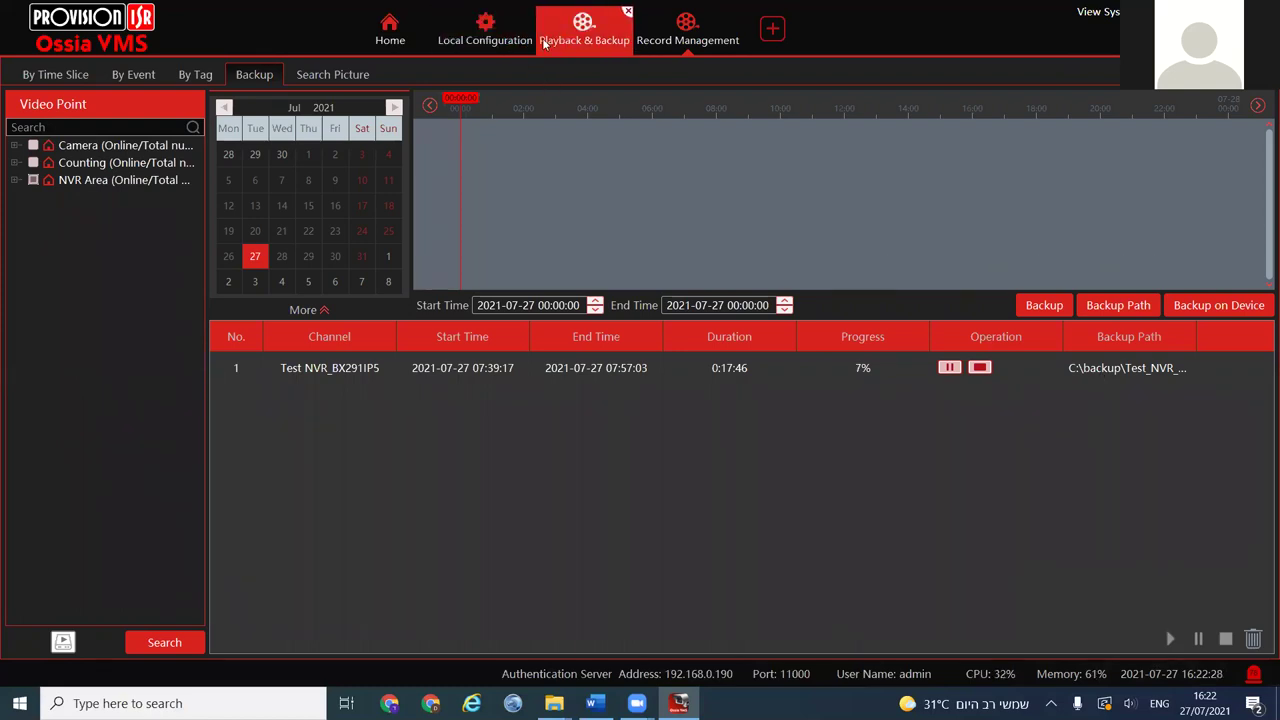
left_click(493, 38)
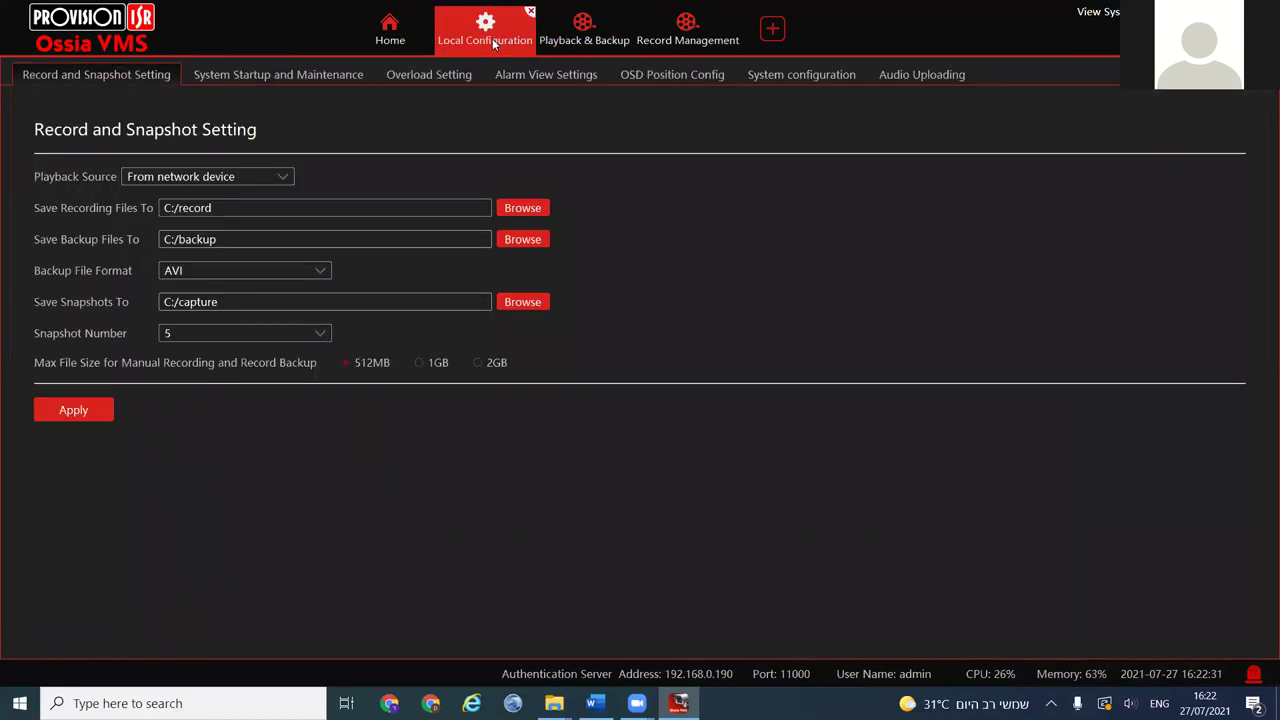
Browse the Backup File Format choices AVI, DAT and MP4 on Record and Snapshot Setting
key("Tab")
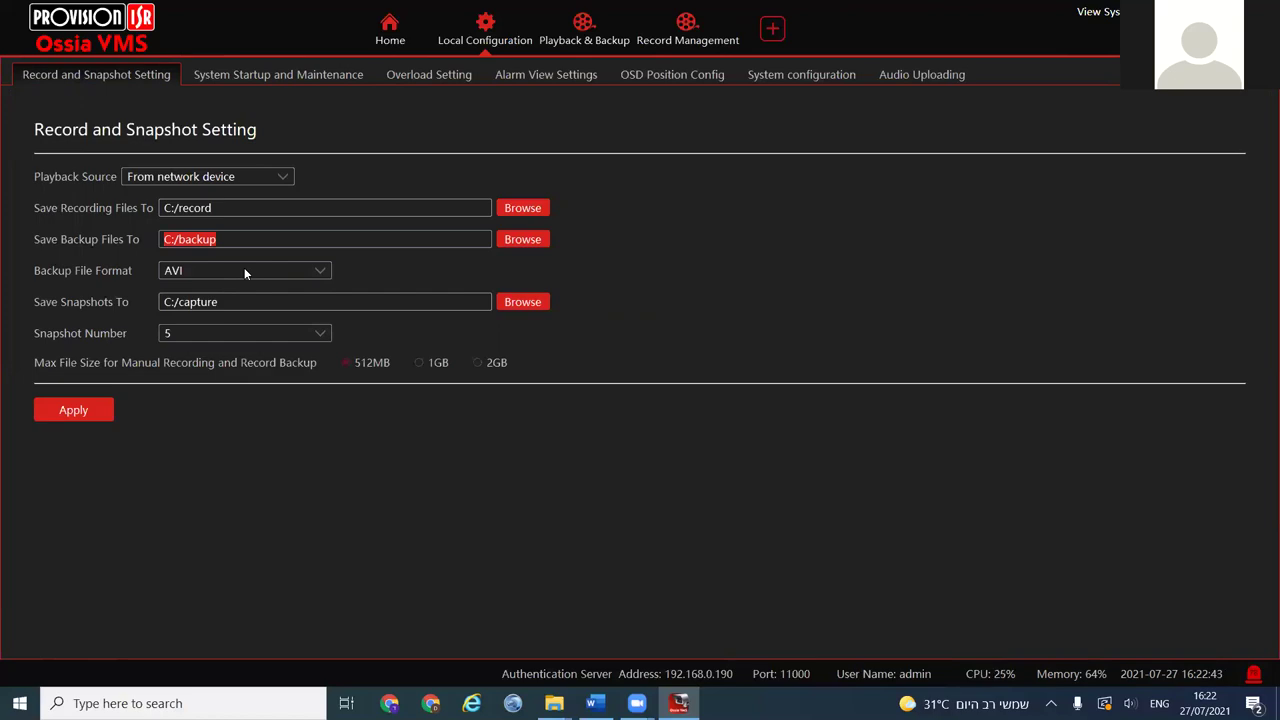
left_click(244, 270)
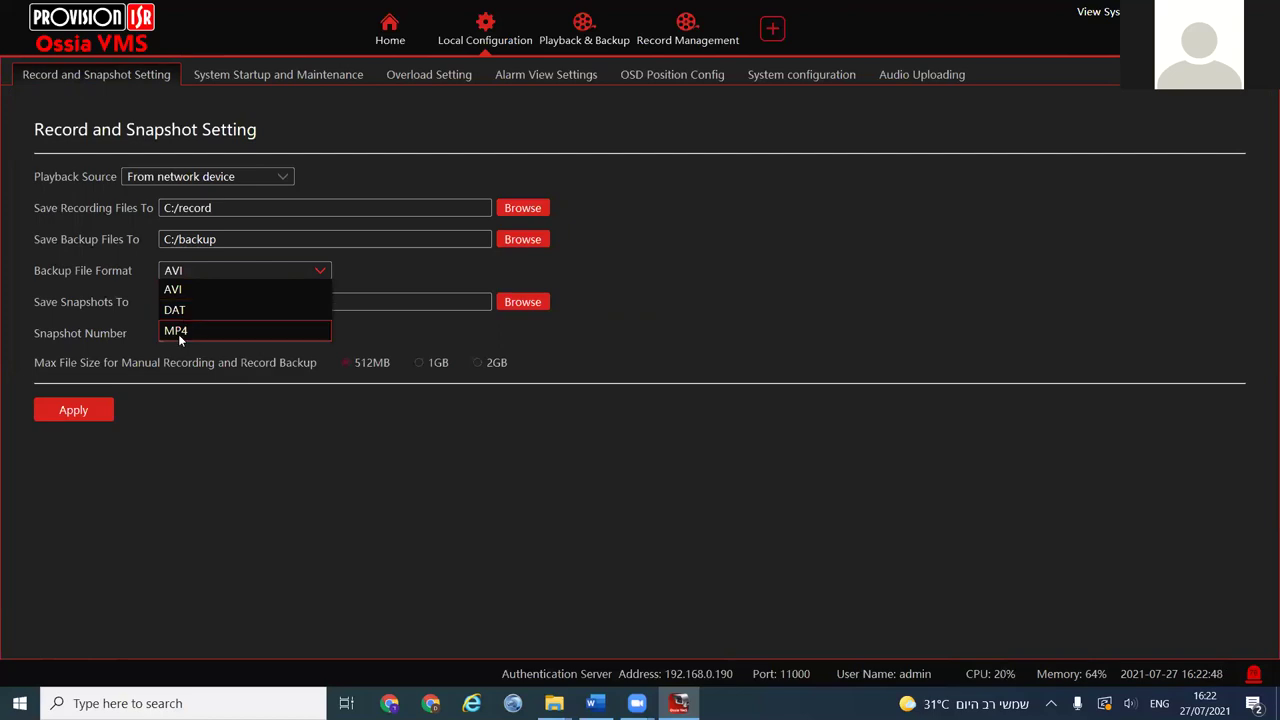
left_click(106, 315)
left_click(248, 270)
left_click(221, 309)
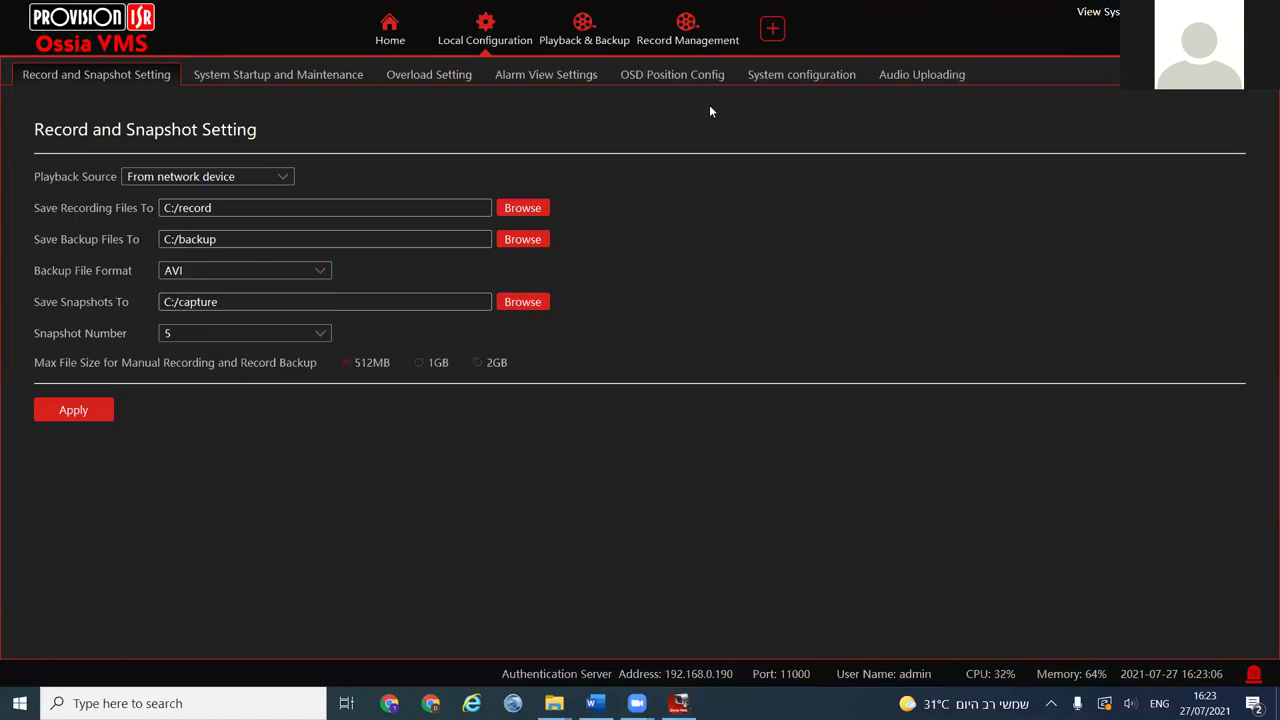
left_click(238, 268)
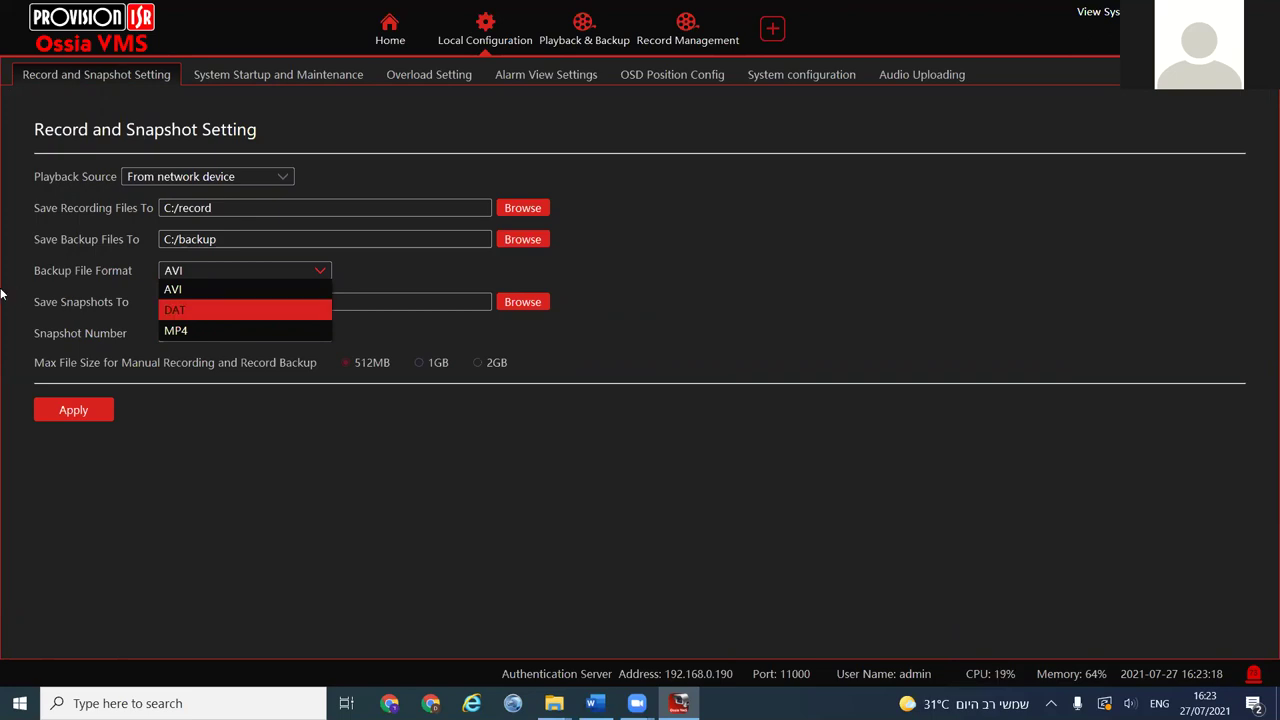
Keep AVI as backup format, select the C:/capture snapshot path, and open System Startup and Maintenance
left_click(87, 284)
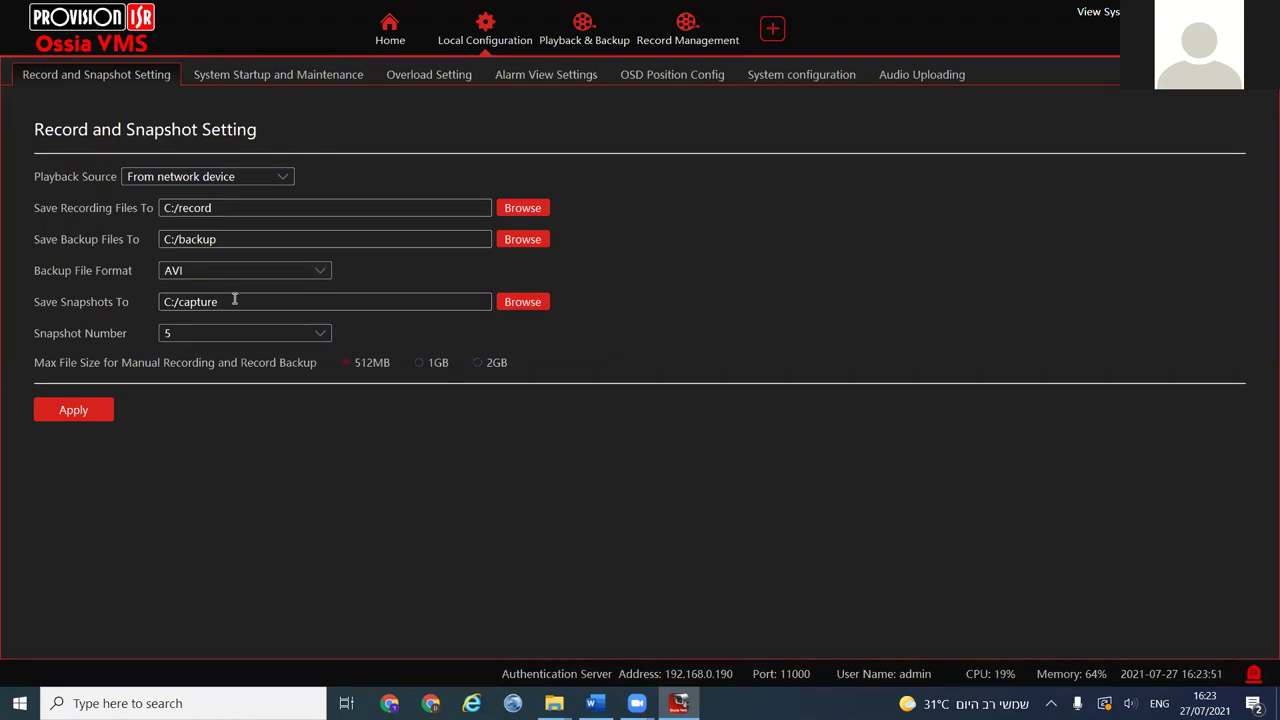
left_click_drag(236, 300, 163, 300)
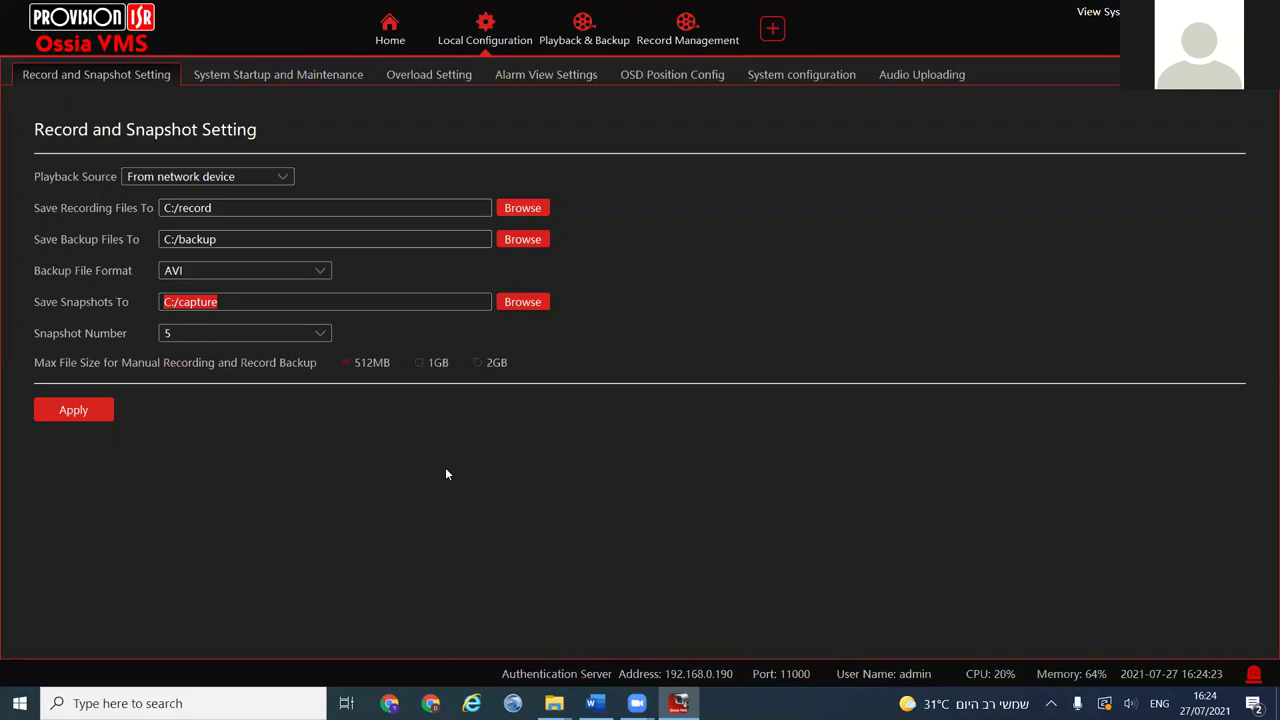
left_click(277, 75)
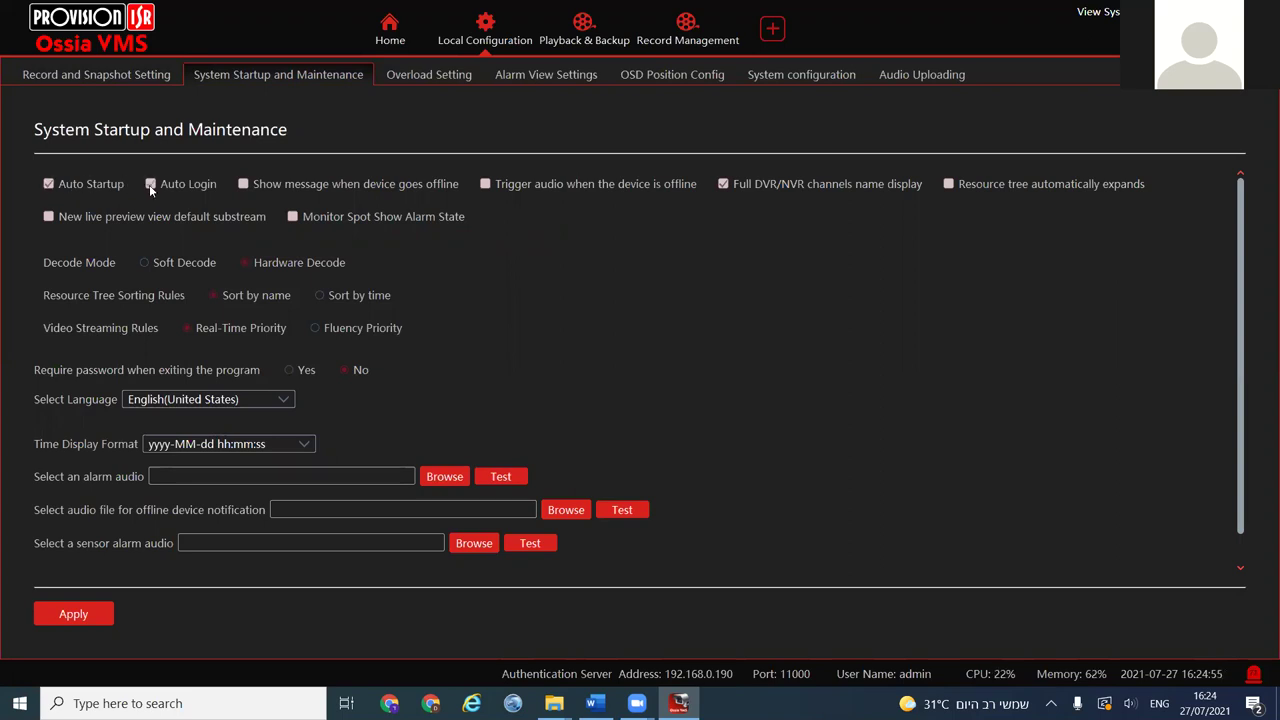
Enable Auto Login, set video streaming to fluency priority, and try the exit-password options
left_click(198, 183)
left_click(315, 328)
left_click(316, 328)
left_click(290, 370)
Browse the interface language list, keeping English (United States)
left_click(153, 401)
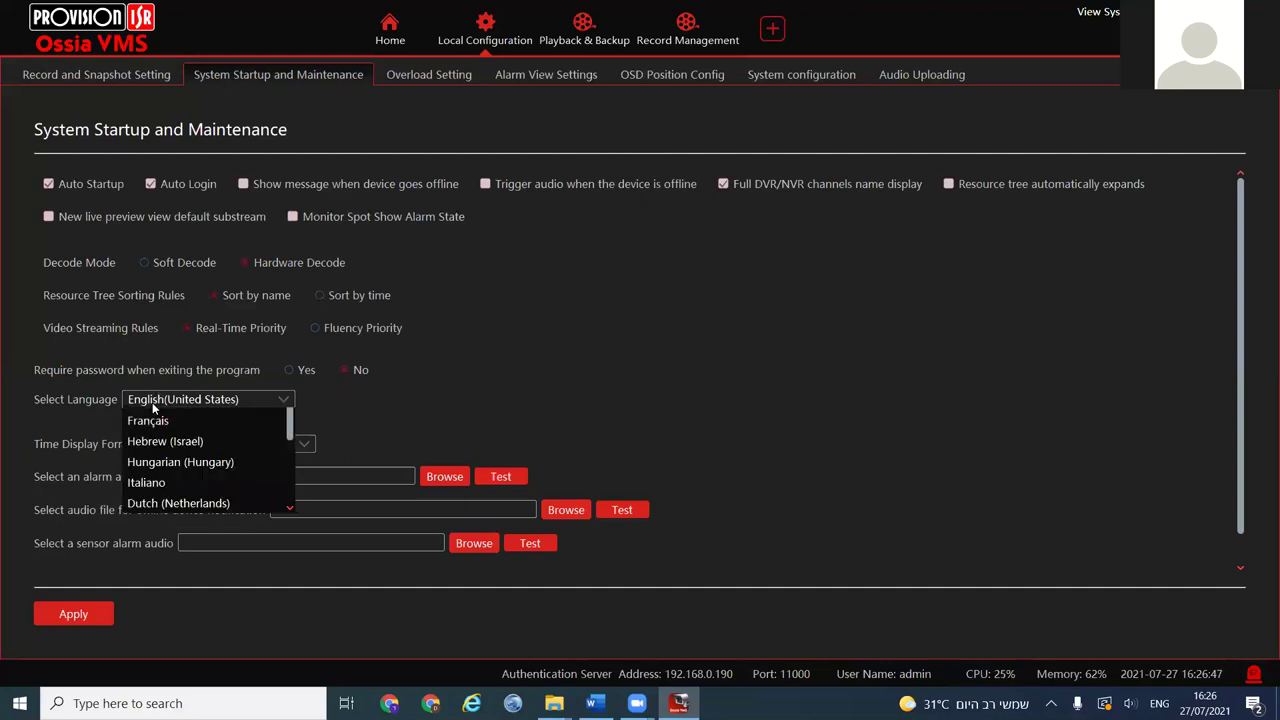
left_click(646, 138)
left_click(241, 399)
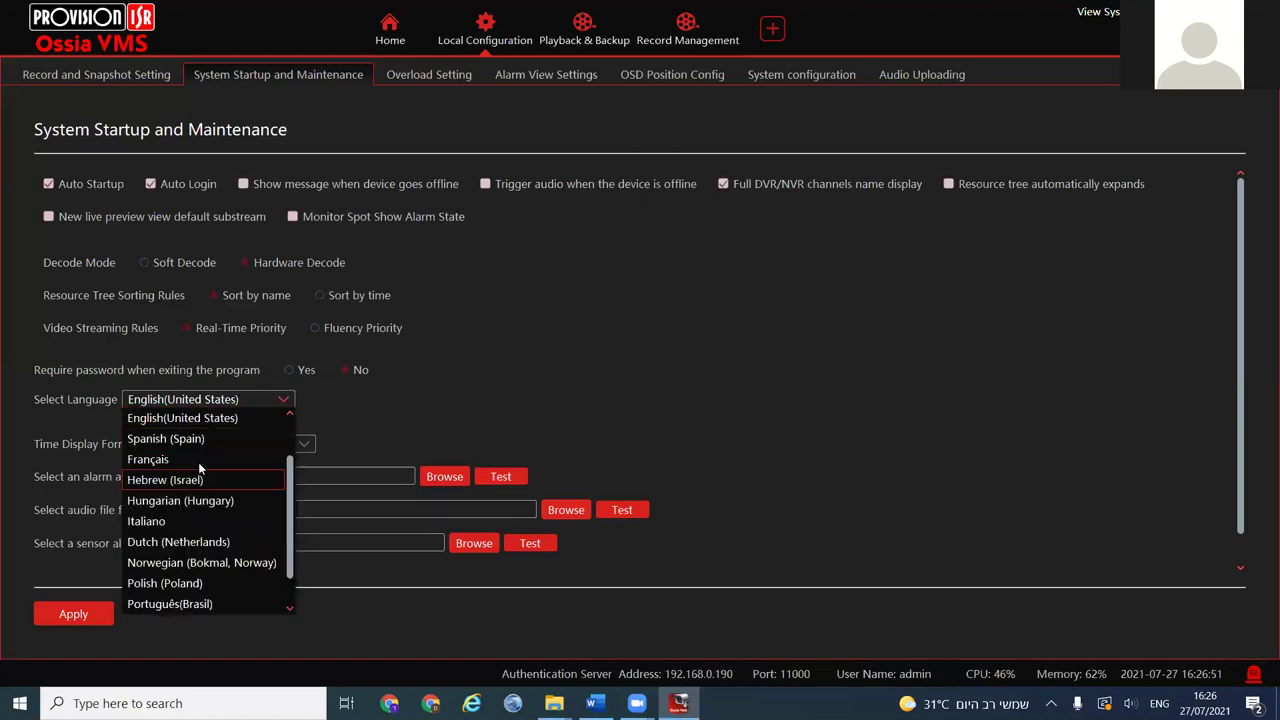
left_click(493, 405)
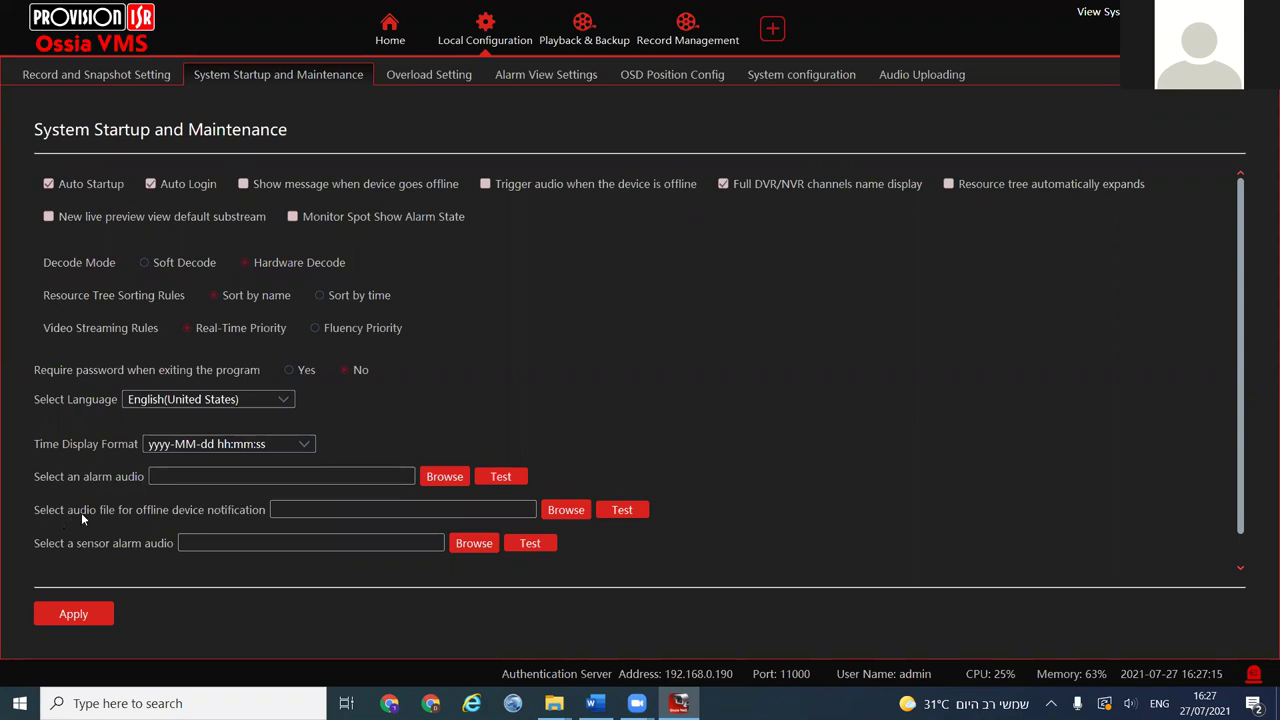
Edit the offline notification audio path field, then view Overload Setting with CPU 95% and Memory 90%
left_click(289, 505)
scroll(580, 520, "down", 1)
scroll(640, 480, "up", 1)
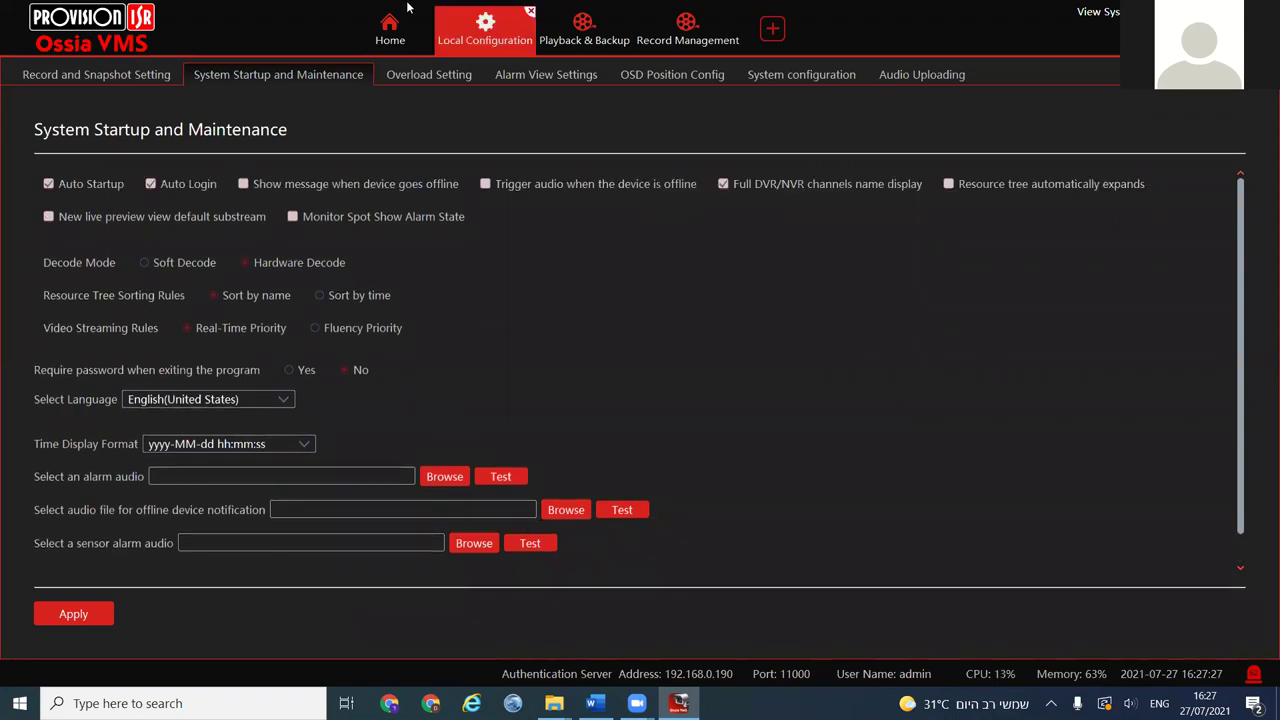
left_click(432, 73)
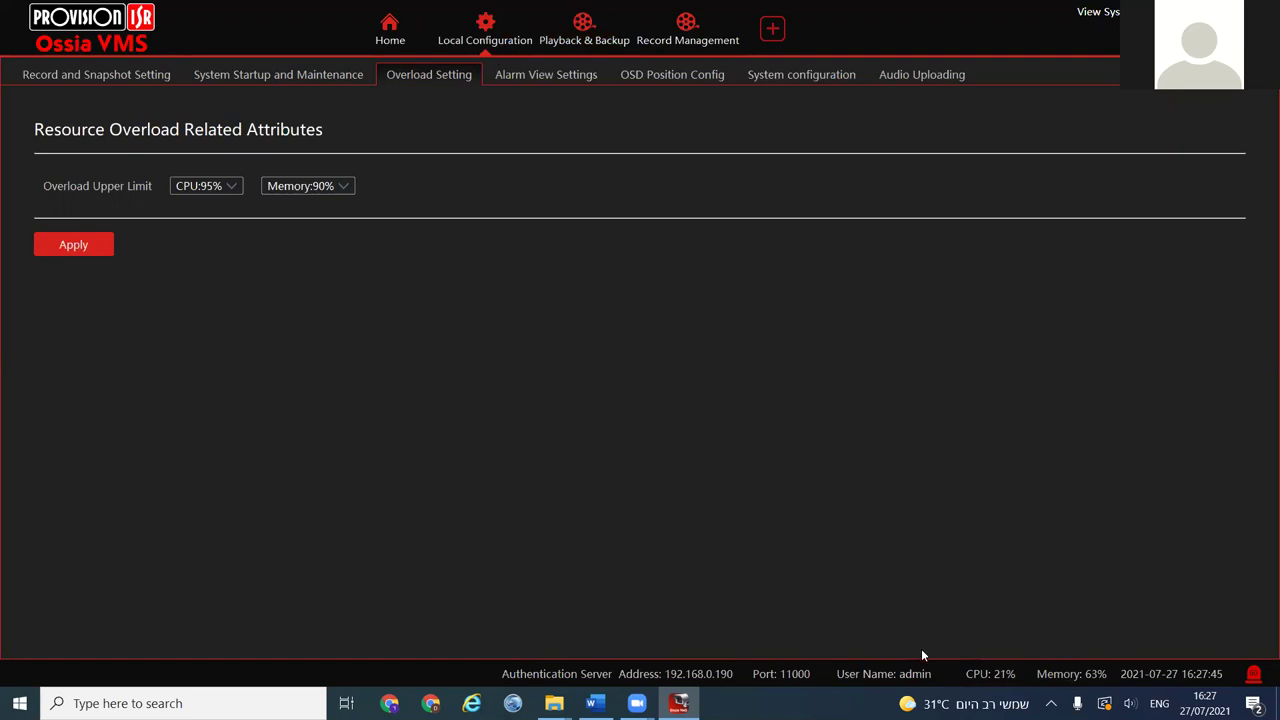
Review CPU and memory overload limits, keeping 90% memory, then view Alarm View Settings (30Sec, 4 screens)
left_click(715, 680)
left_click(200, 186)
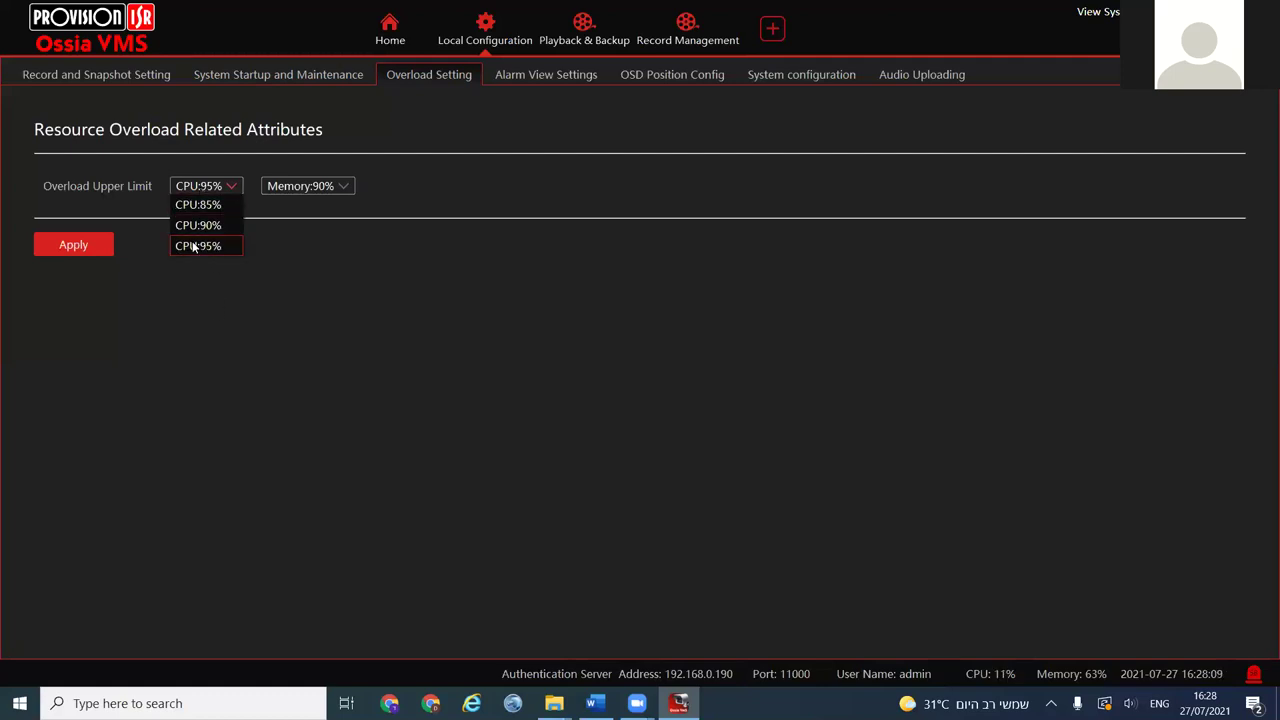
left_click(305, 184)
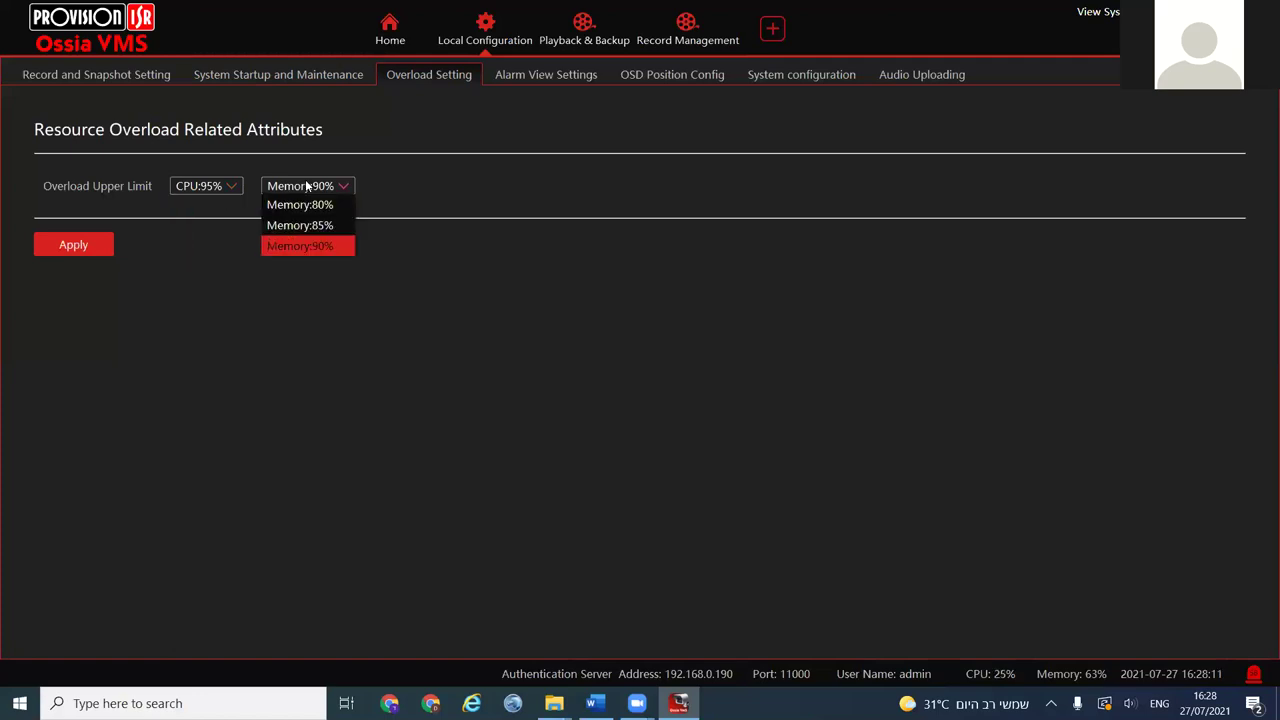
left_click(313, 263)
left_click(537, 80)
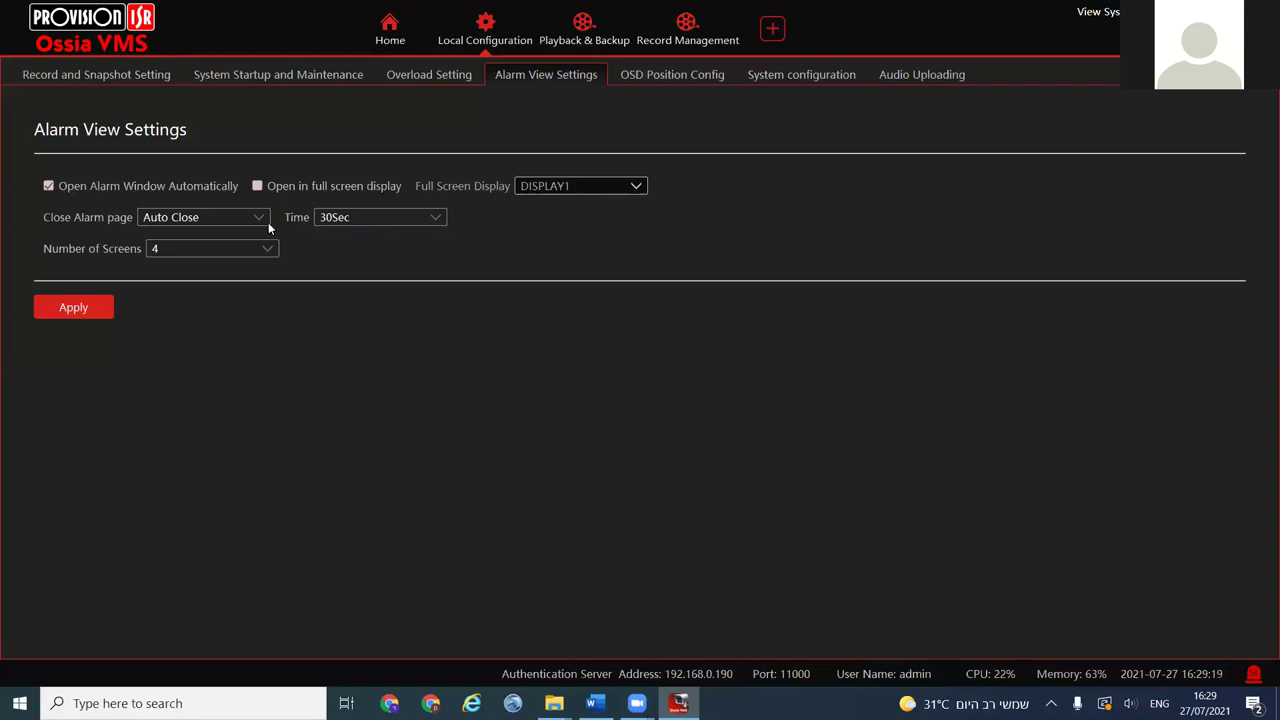
Review the alarm view dropdowns, keeping Close Alarm page on Auto Close and 4 screens
left_click(227, 219)
left_click(227, 219)
left_click(170, 251)
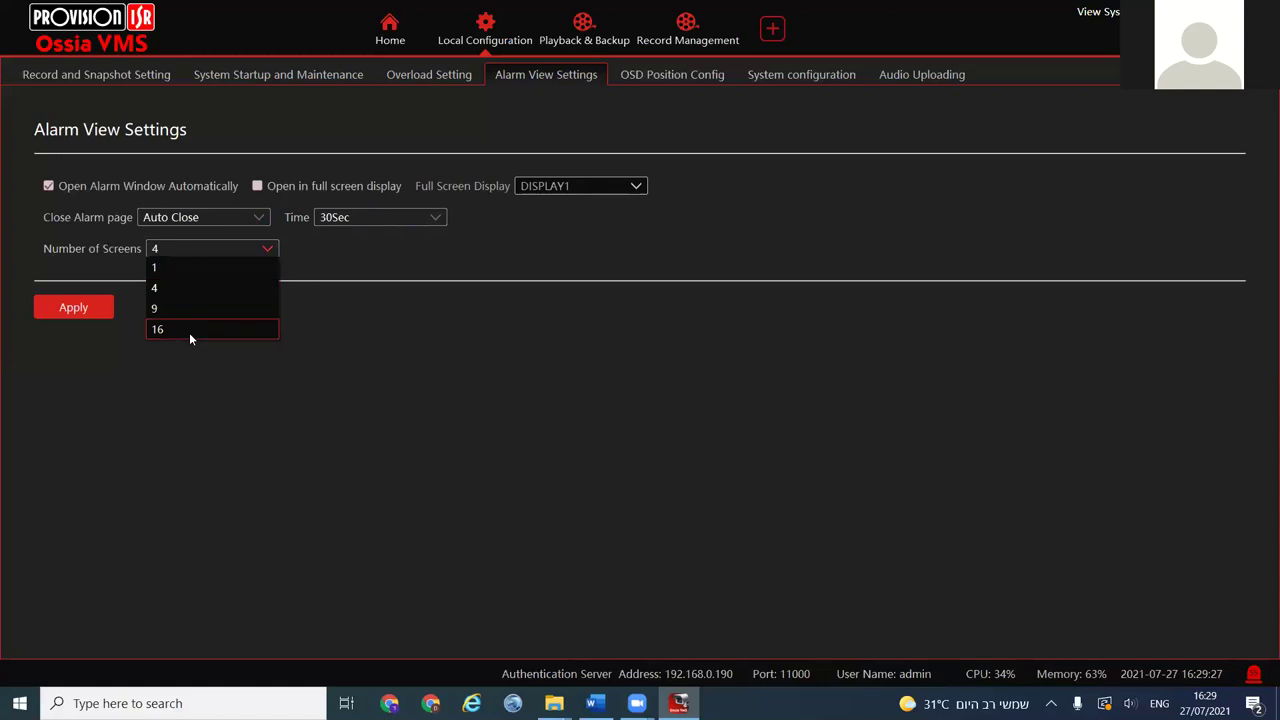
left_click(242, 437)
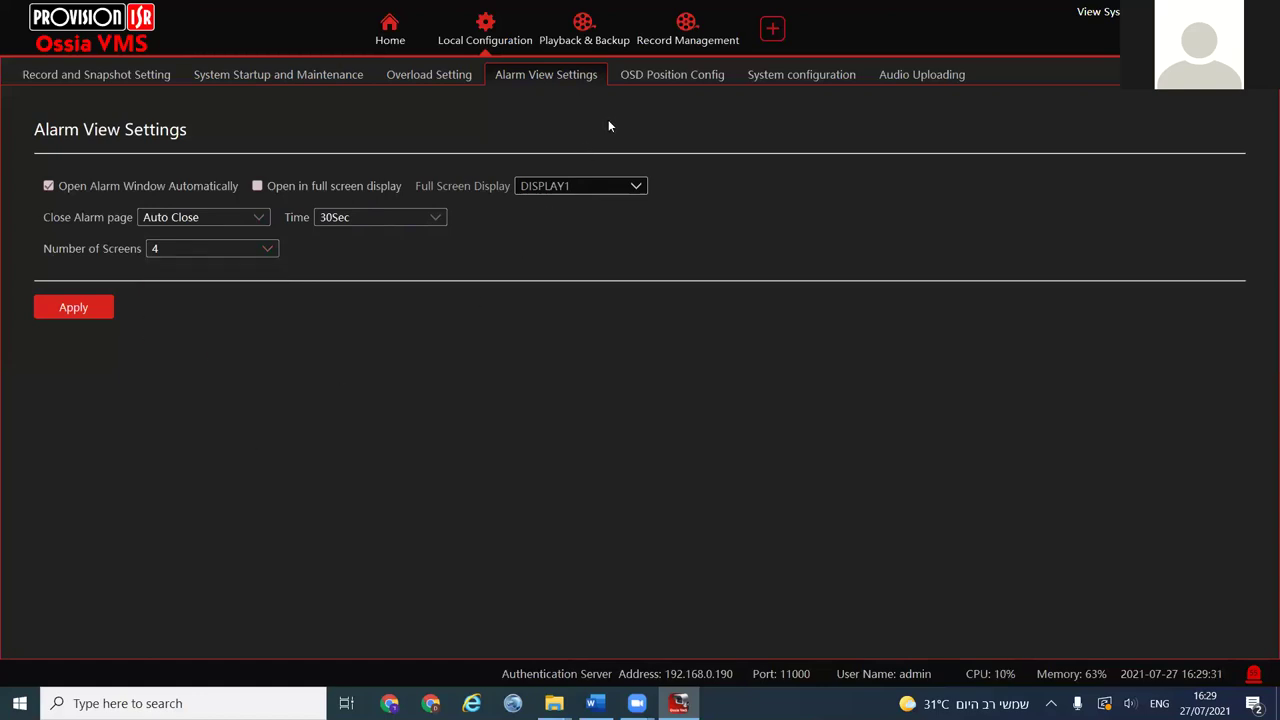
In OSD Position Config, drag the on-screen label to the preview's middle-left
left_click(656, 73)
left_click_drag(76, 178, 25, 156)
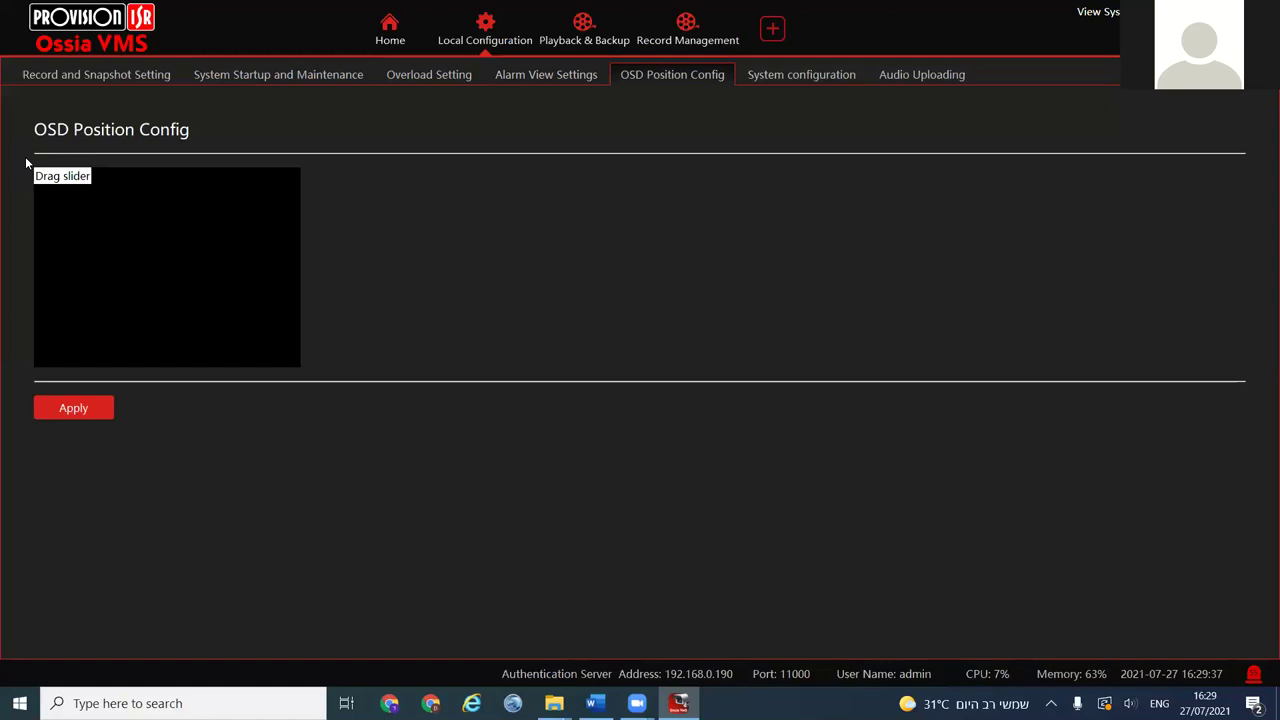
left_click_drag(63, 178, 3, 152)
Briefly enable device time and timezone sync in System configuration, leave it off, then list uploaded audio
left_click(789, 80)
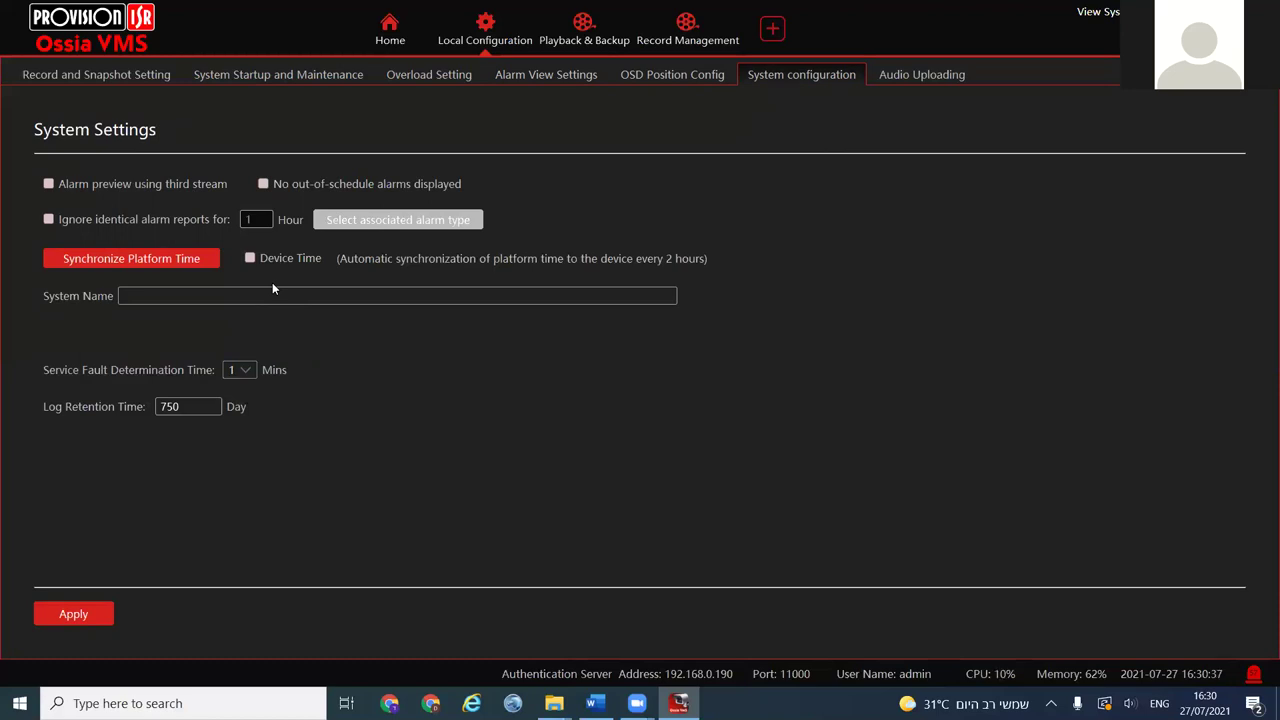
left_click(249, 258)
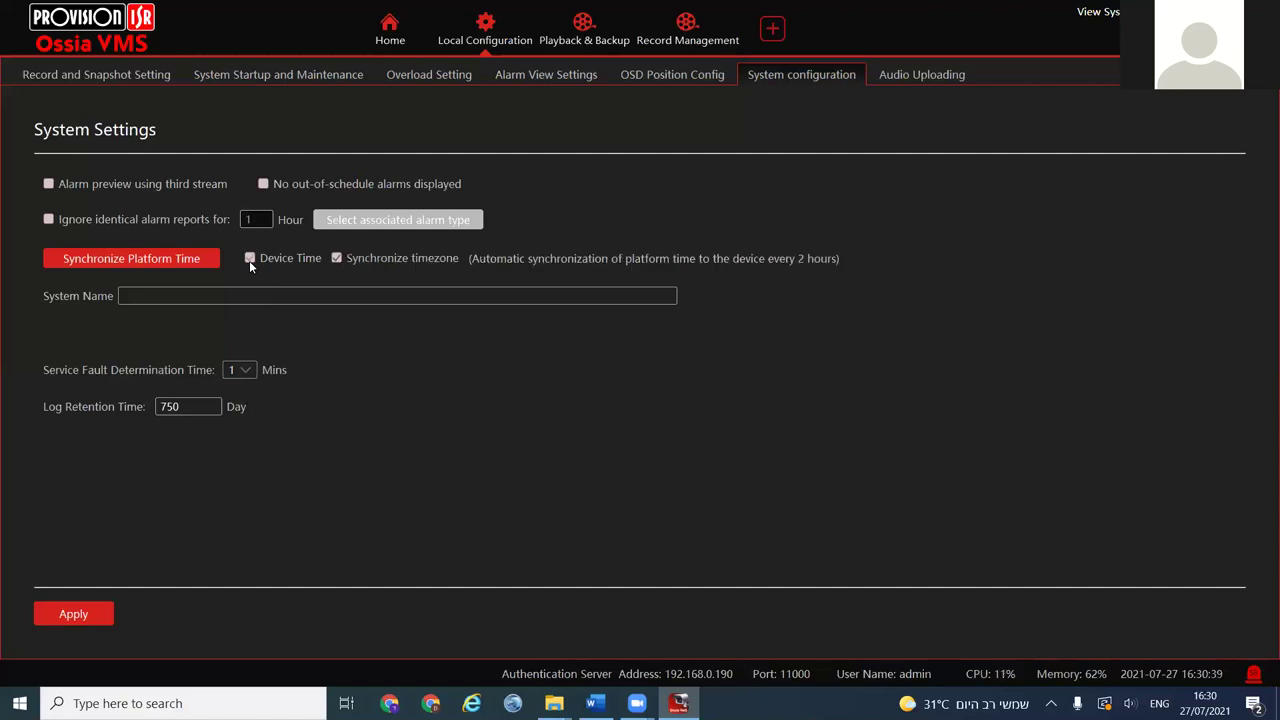
left_click(336, 258)
left_click(250, 258)
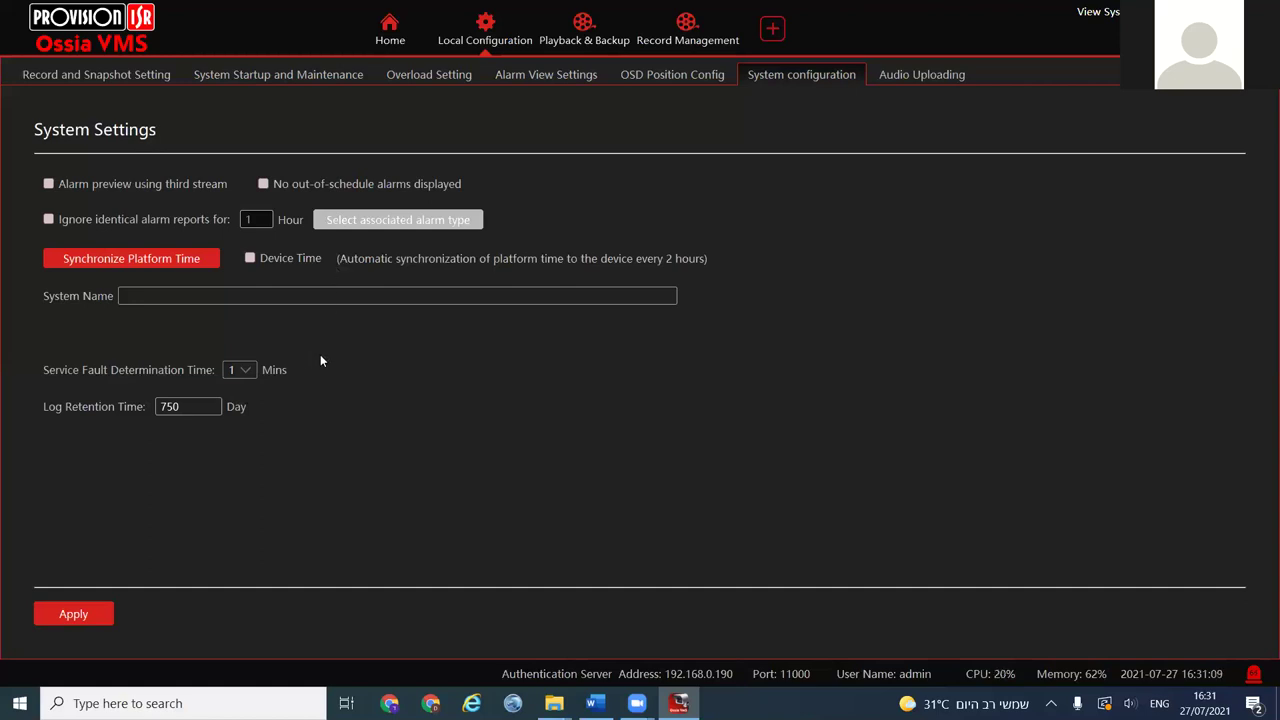
left_click(921, 74)
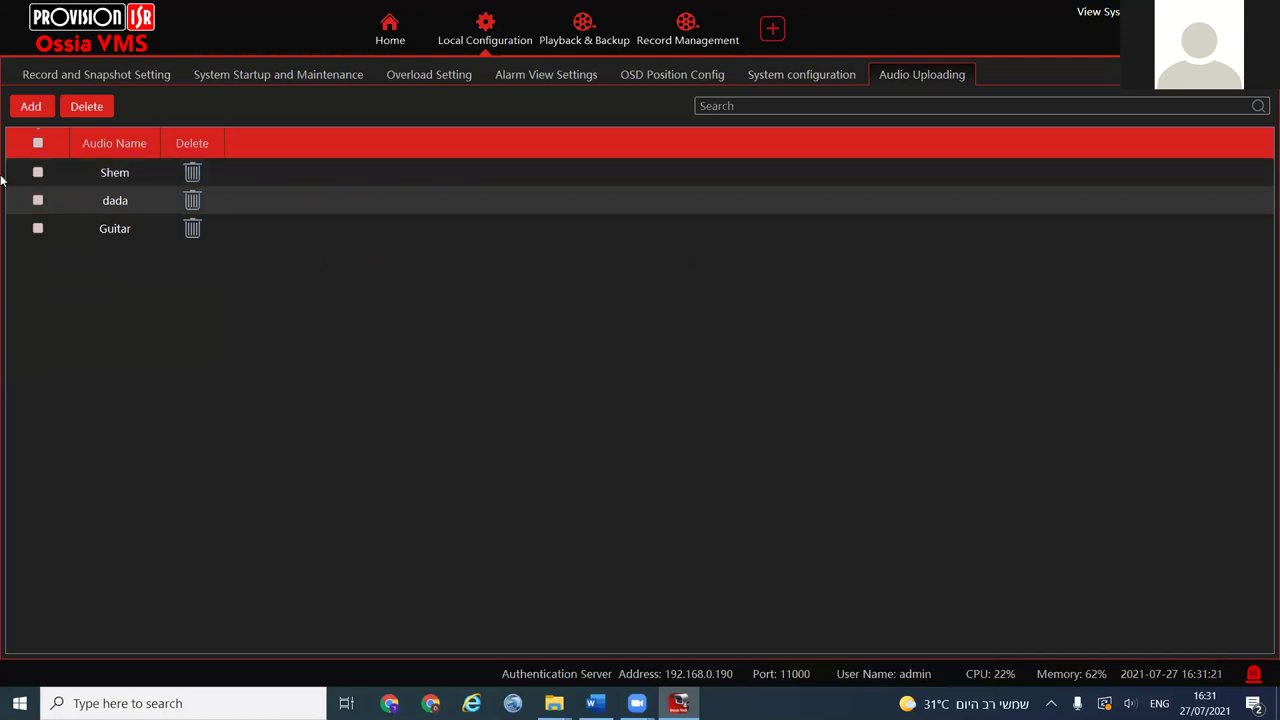
Show Alarm Linkage for NVR Area's Test area with alarm type Channel-Sterile Area
left_click(390, 30)
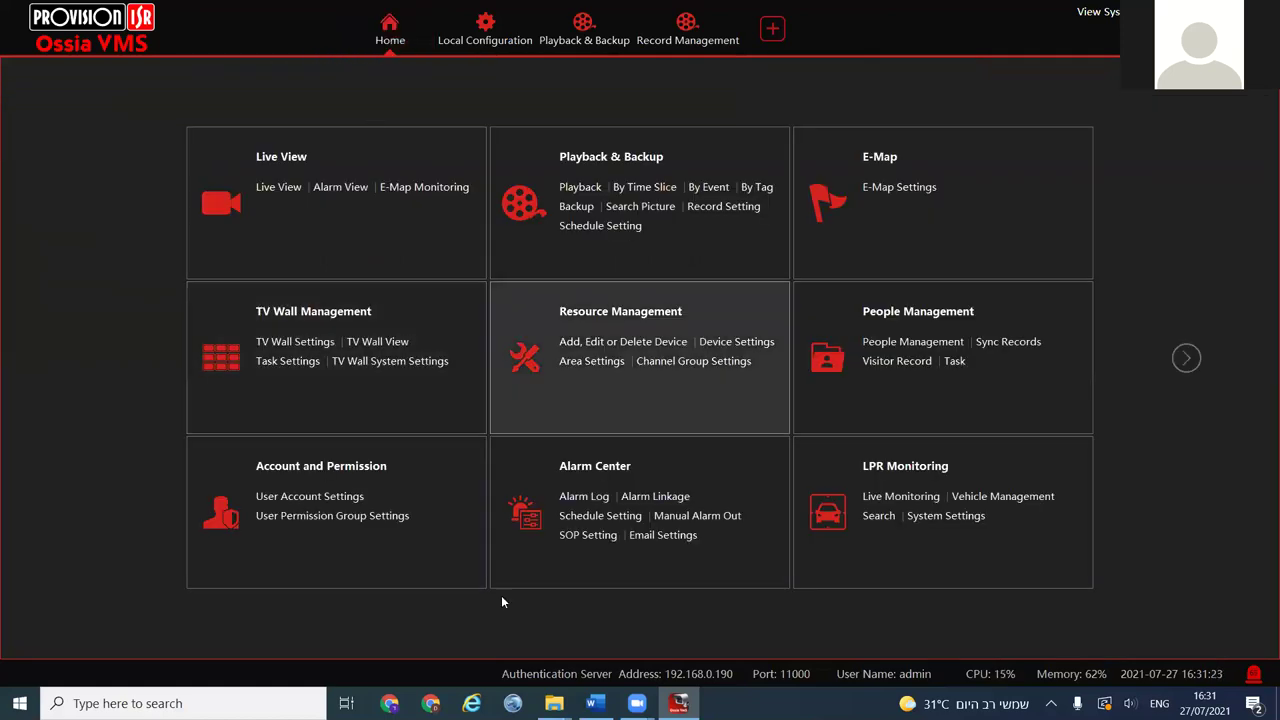
left_click(488, 487)
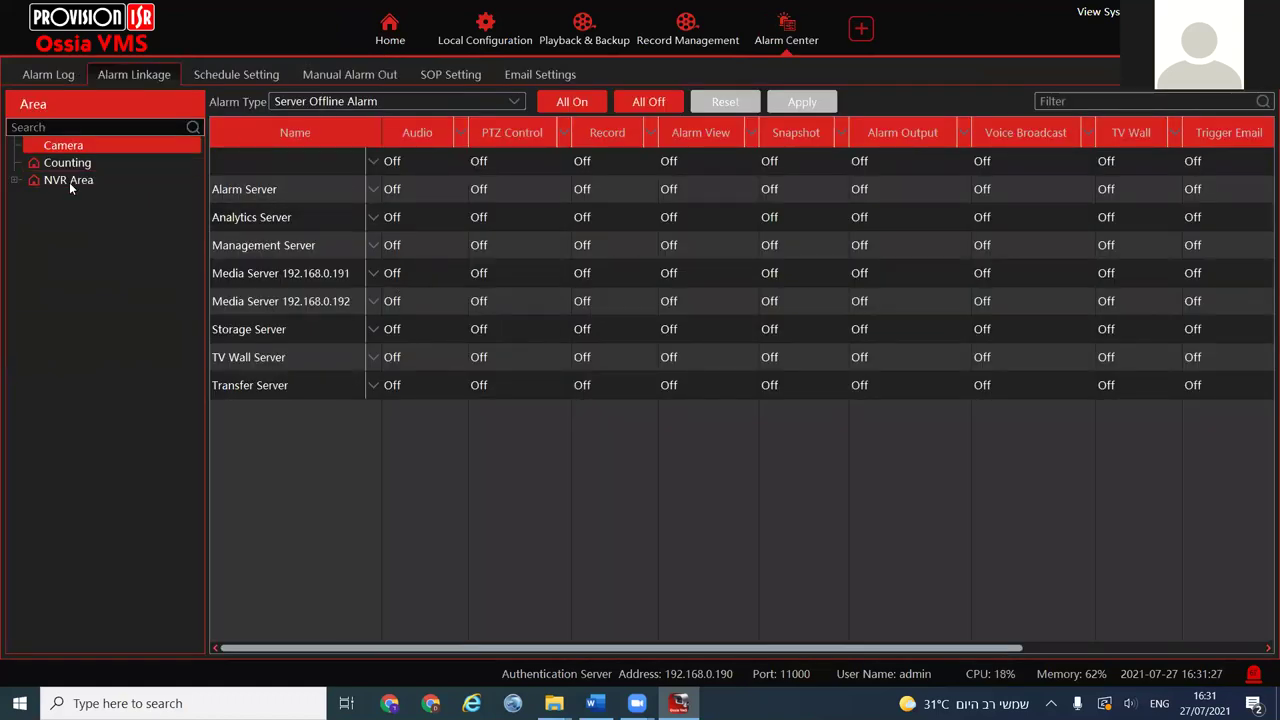
left_click(20, 183)
left_click(76, 246)
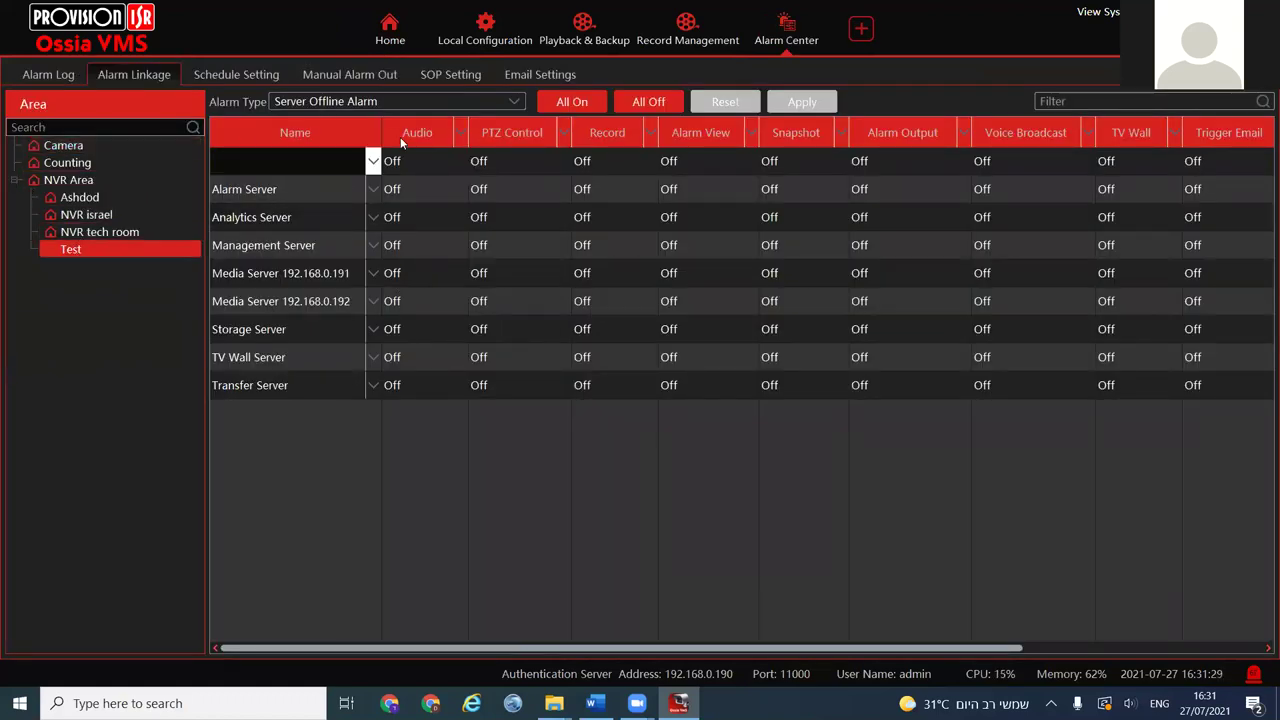
left_click(293, 104)
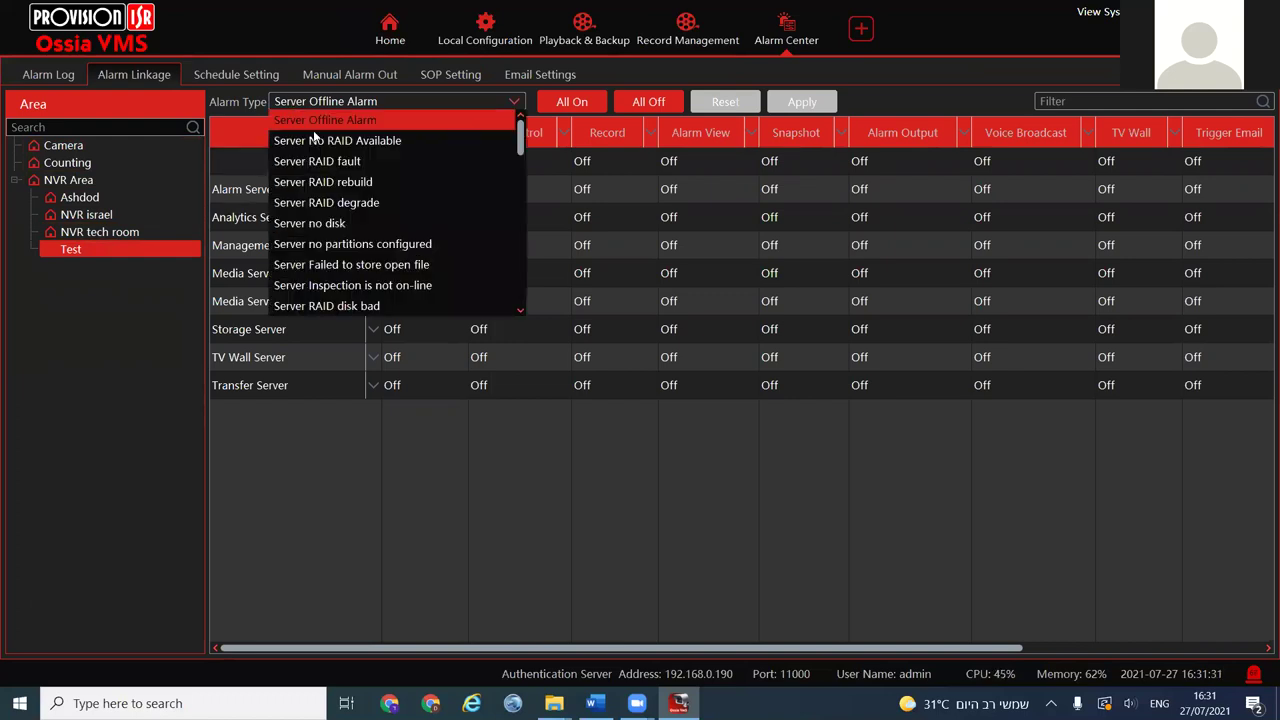
scroll(340, 212, "down", 3)
left_click(380, 247)
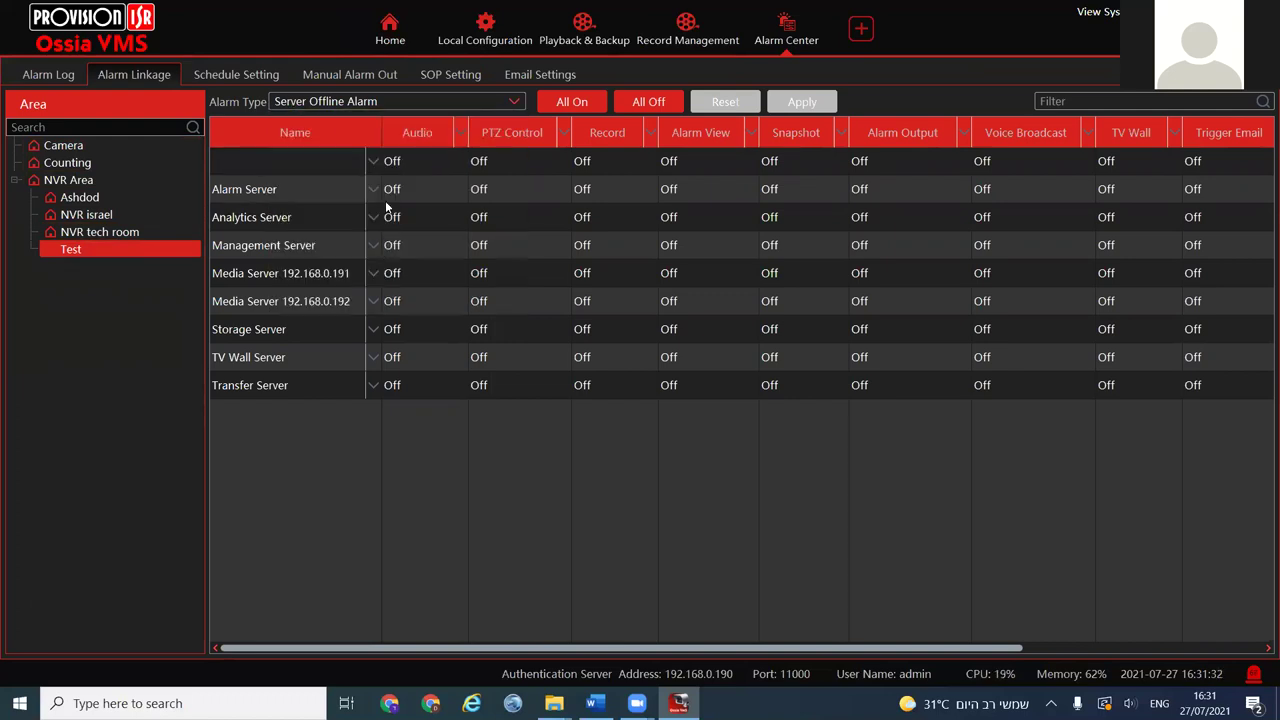
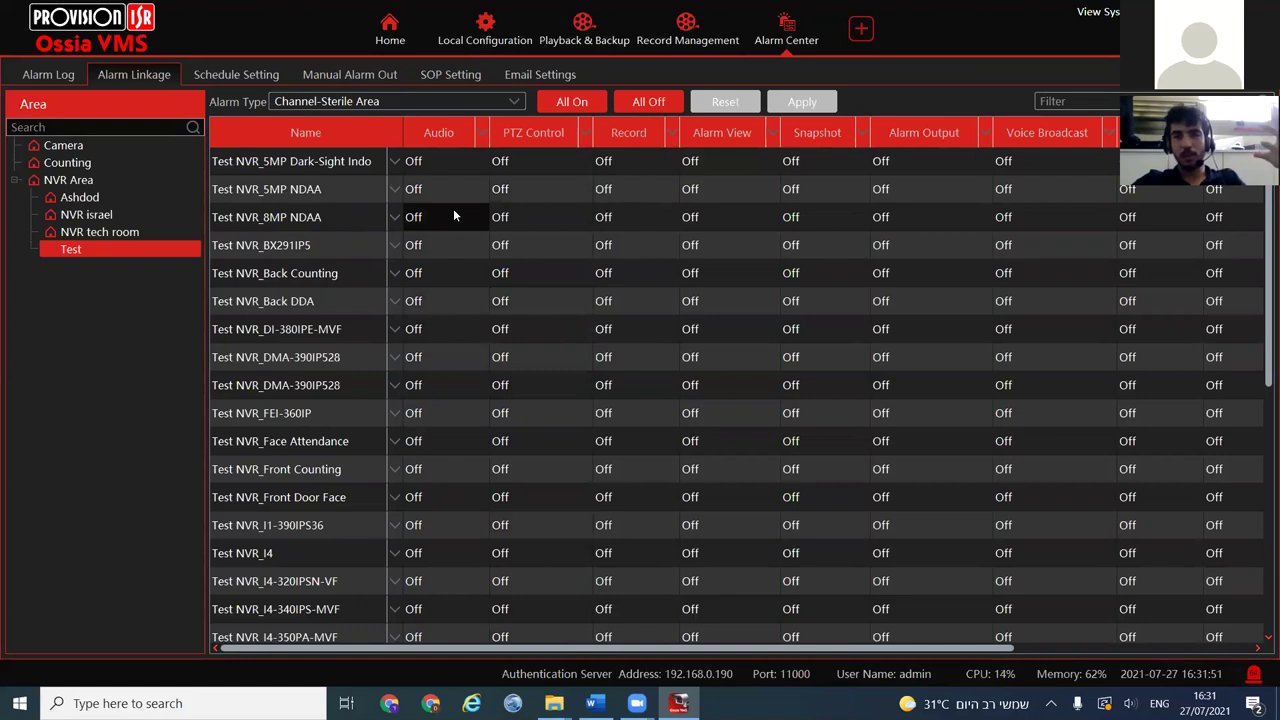
Open voice broadcast linkage for Test NVR_Back DDA and add all Camera and NVR Area devices
left_click(1034, 134)
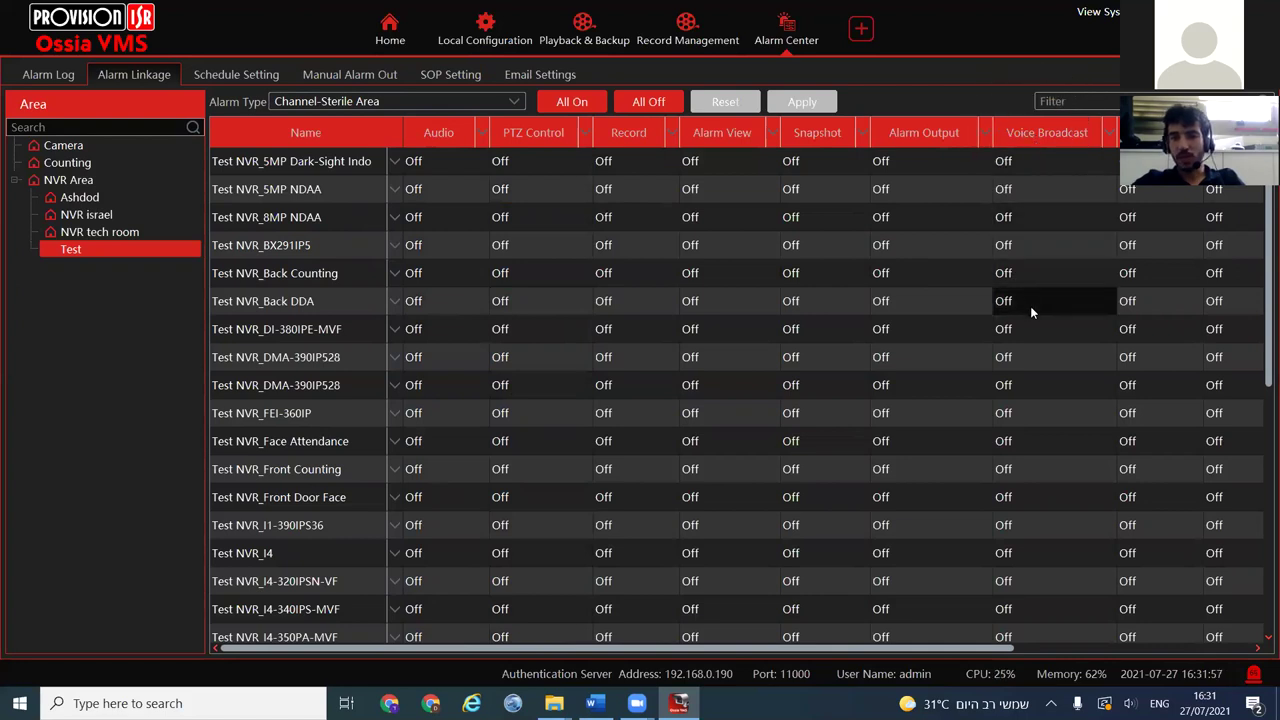
left_click(1030, 304)
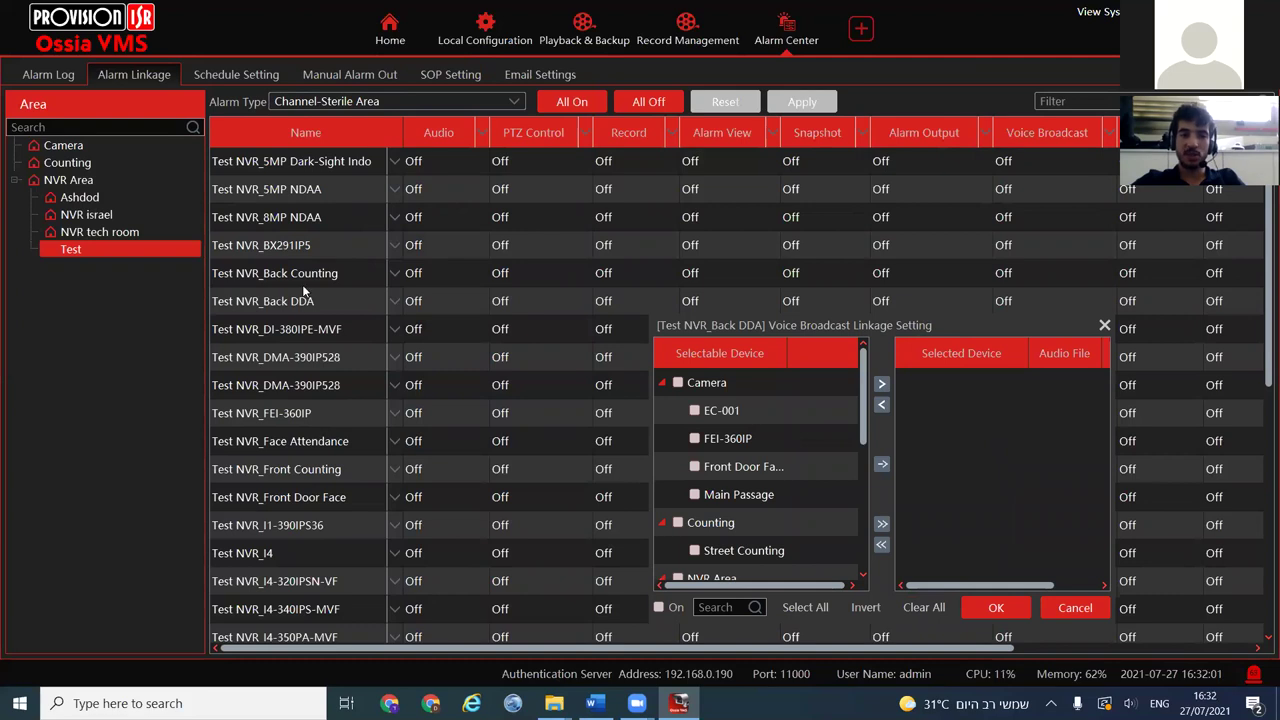
left_click(798, 475)
scroll(798, 475, "down", 3)
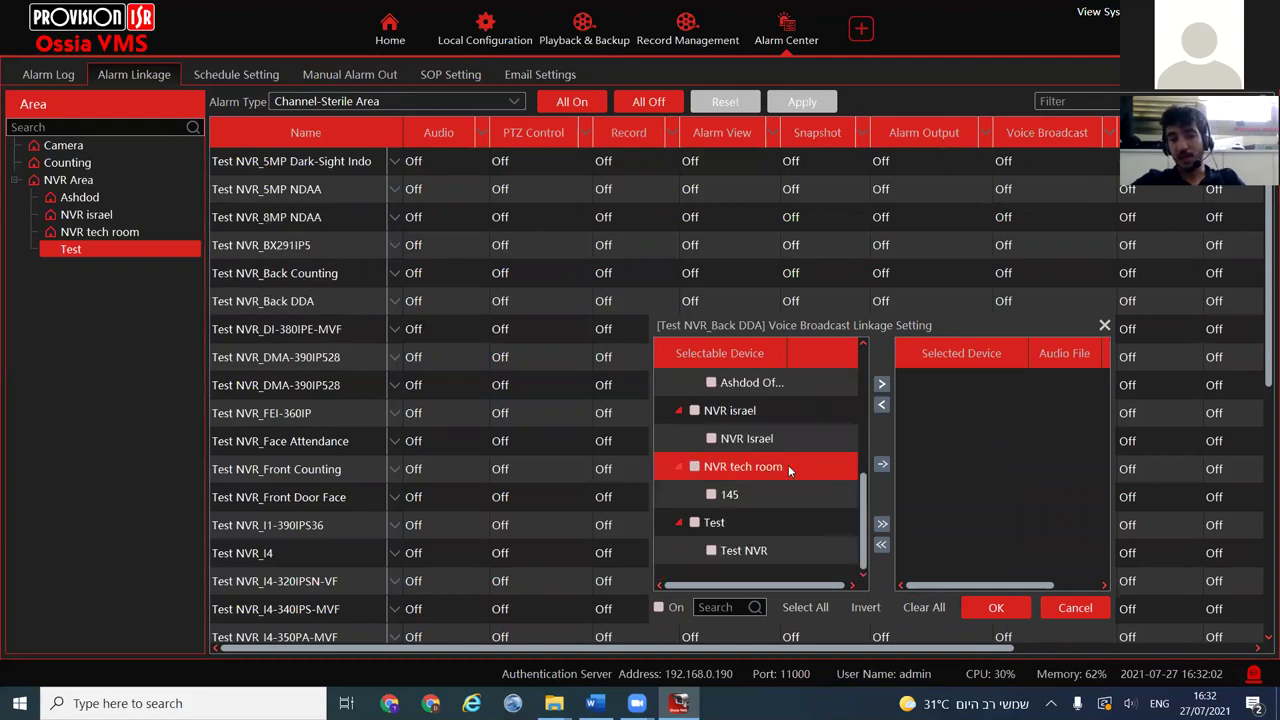
scroll(788, 471, "up", 1)
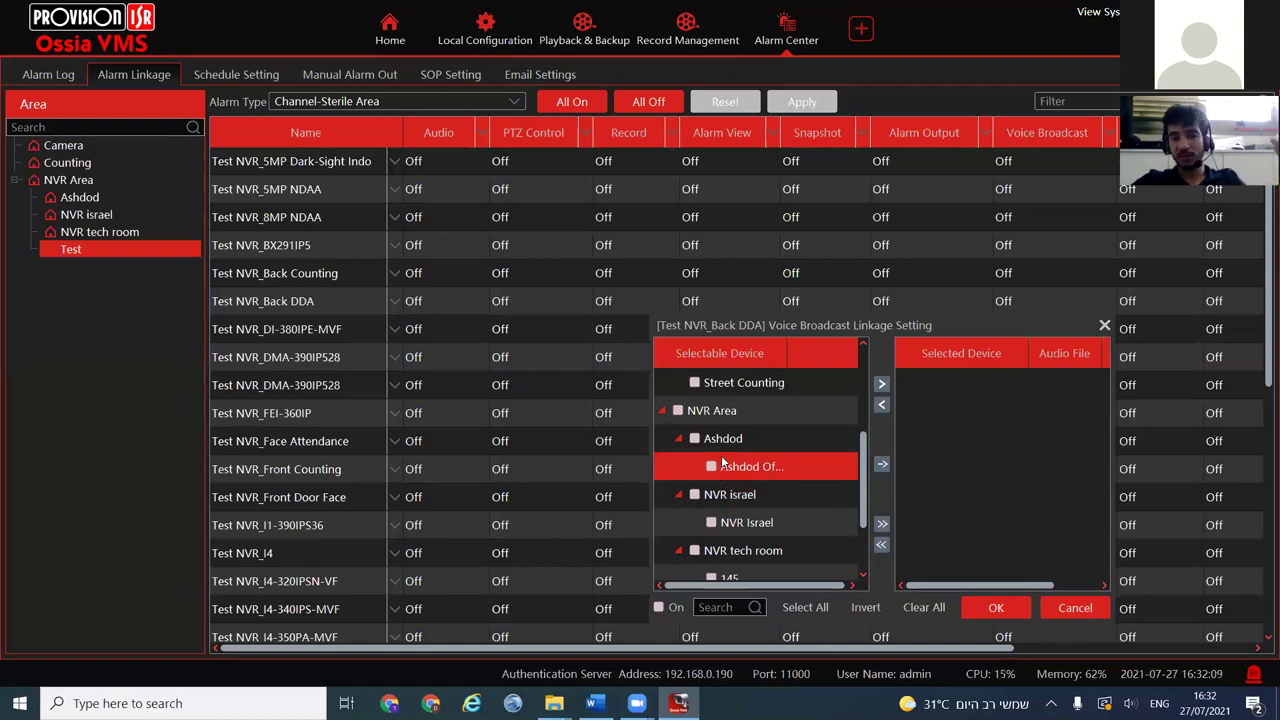
scroll(682, 405, "up", 2)
left_click(678, 382)
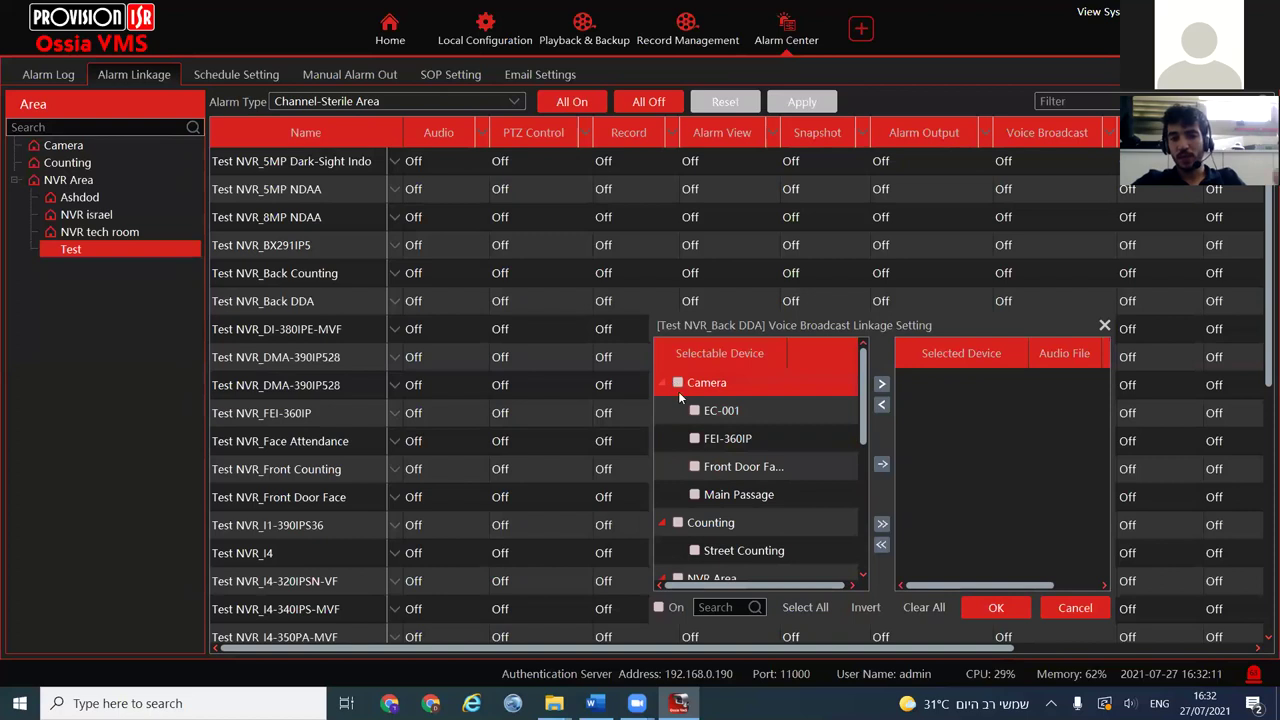
scroll(680, 500, "down", 1)
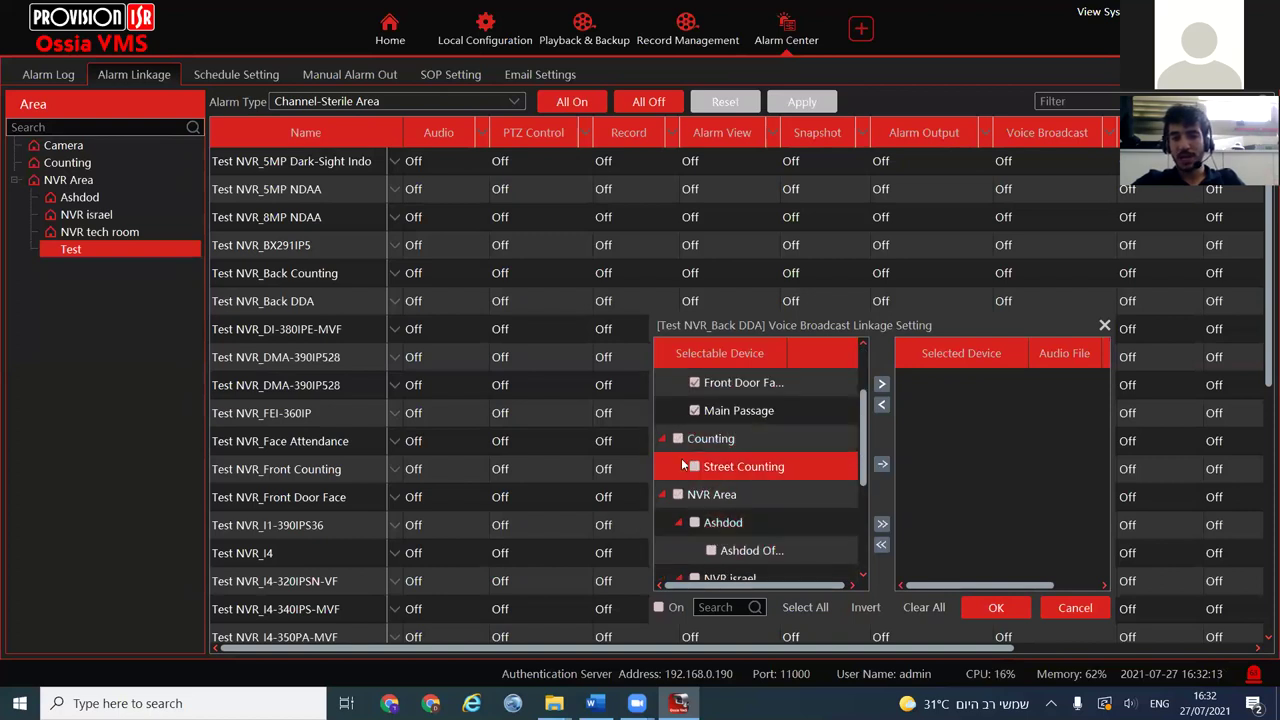
left_click(679, 496)
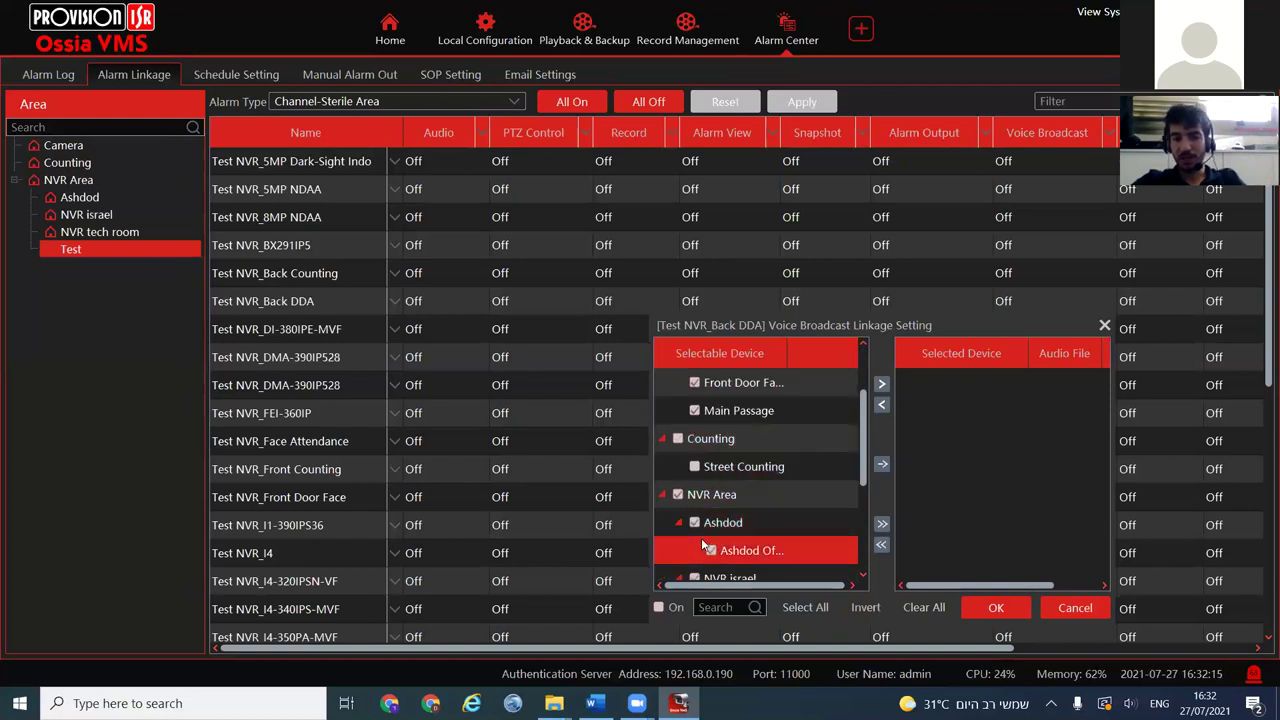
scroll(701, 538, "down", 1)
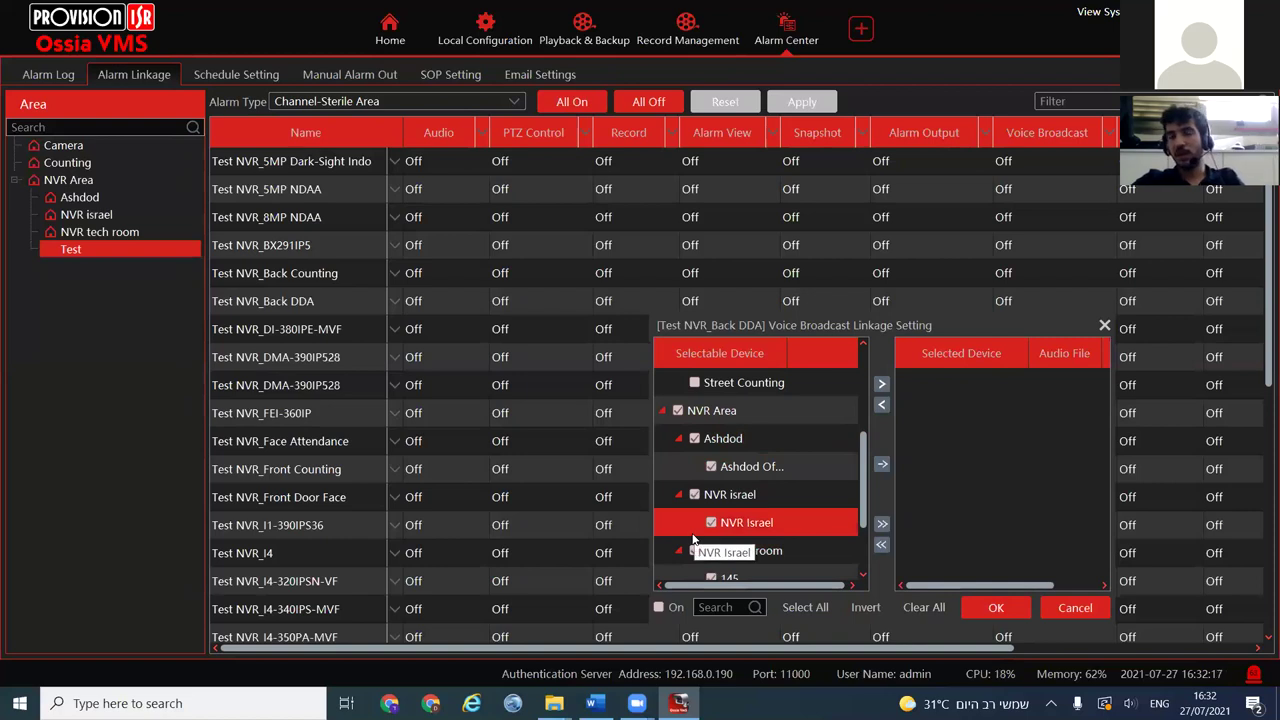
left_click(883, 386)
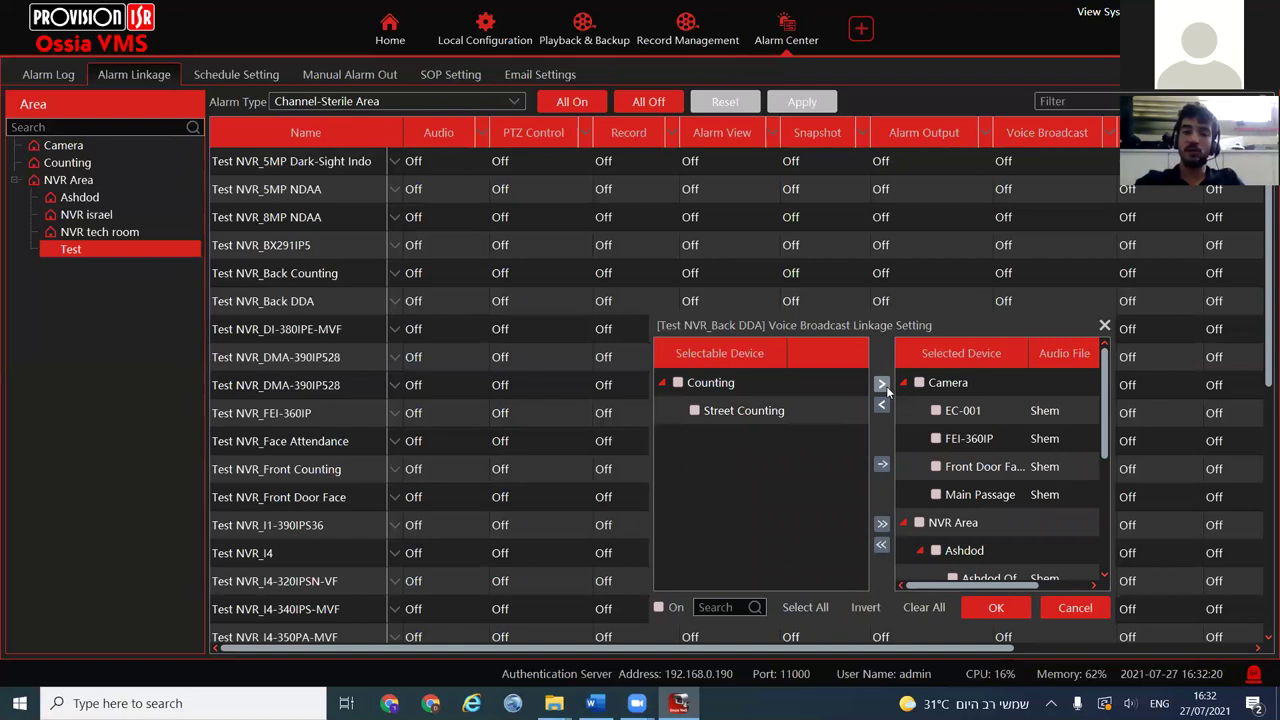
Turn the voice broadcast linkage on, inspect EC-001's audio file choices, then discard the changes
left_click(668, 607)
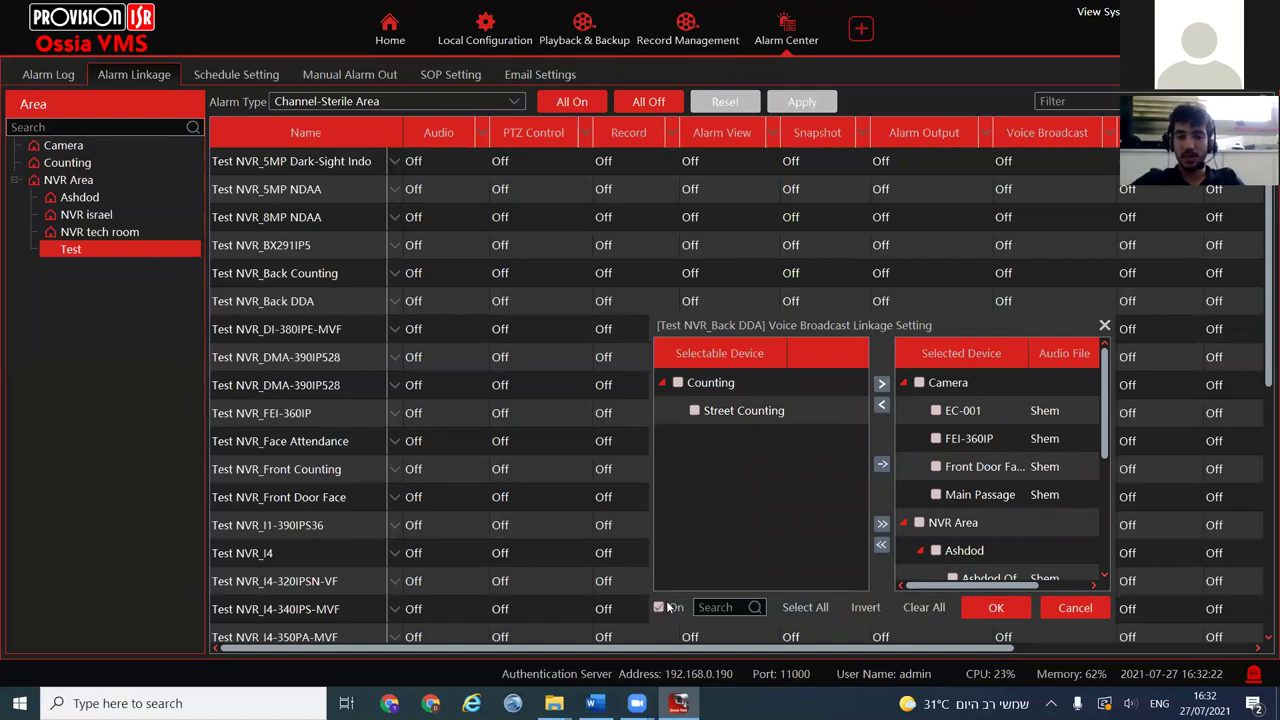
left_click(1078, 410)
left_click(1025, 547)
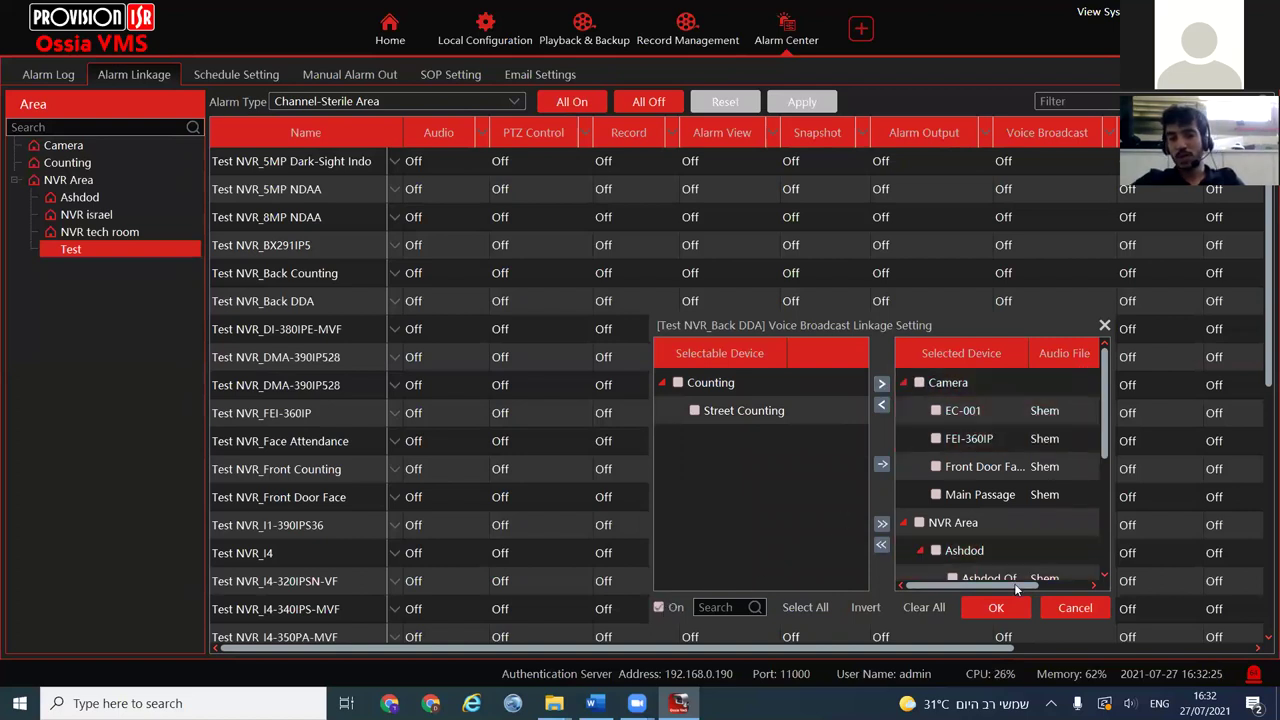
left_click_drag(1014, 585, 1052, 588)
left_click(995, 488)
left_click(993, 410)
left_click(1005, 410)
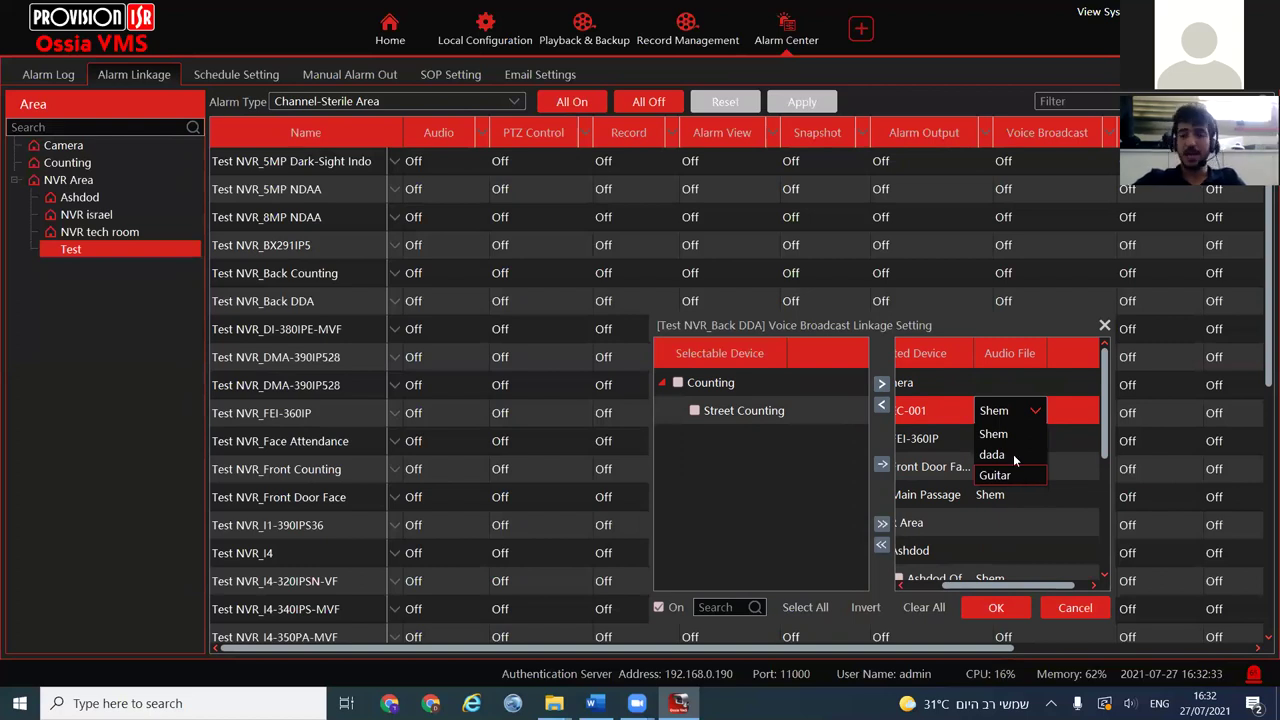
left_click(1062, 455)
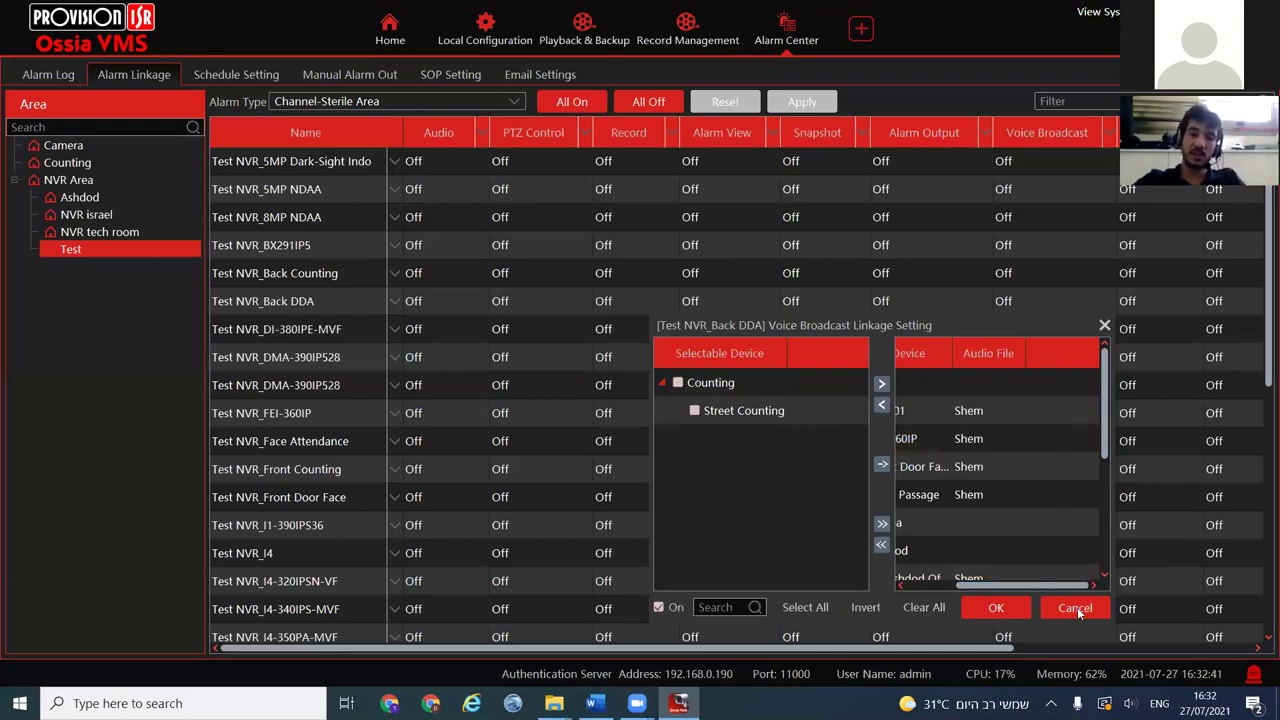
left_click(1077, 607)
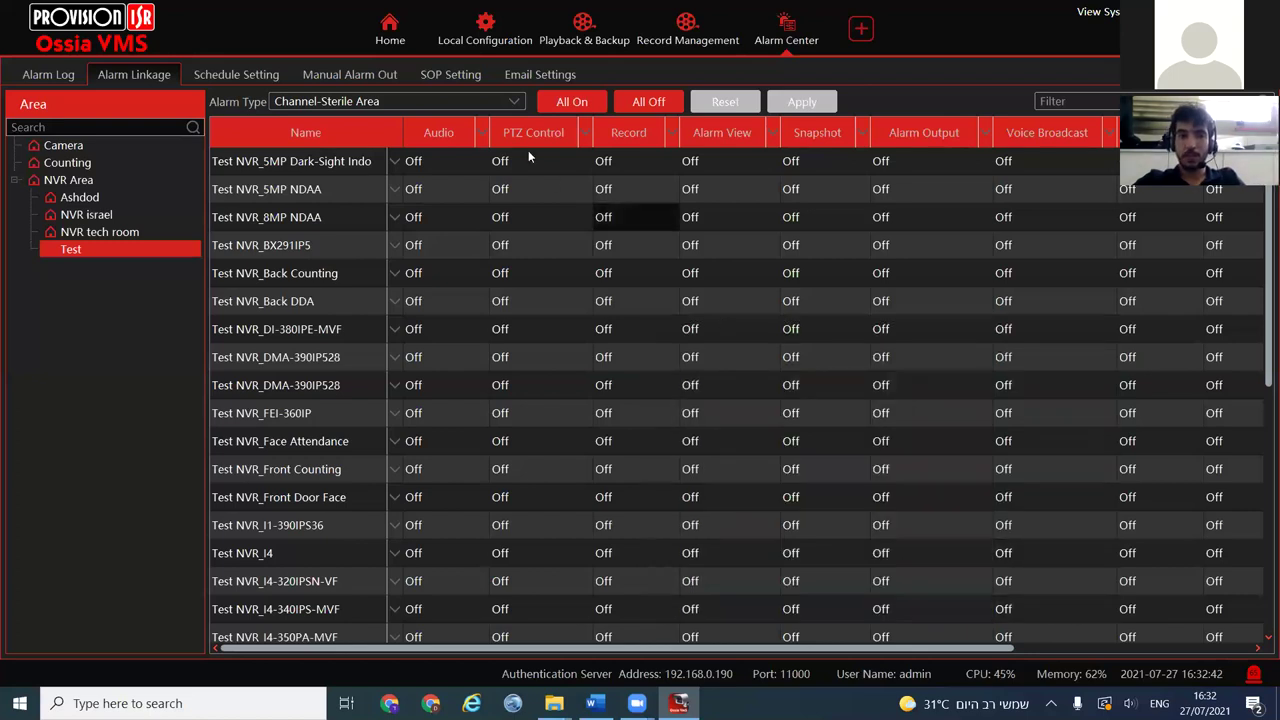
Switch the alarm type to Channel-Video Loss, then go to Local Configuration's audio uploads
left_click(485, 104)
left_click(389, 160)
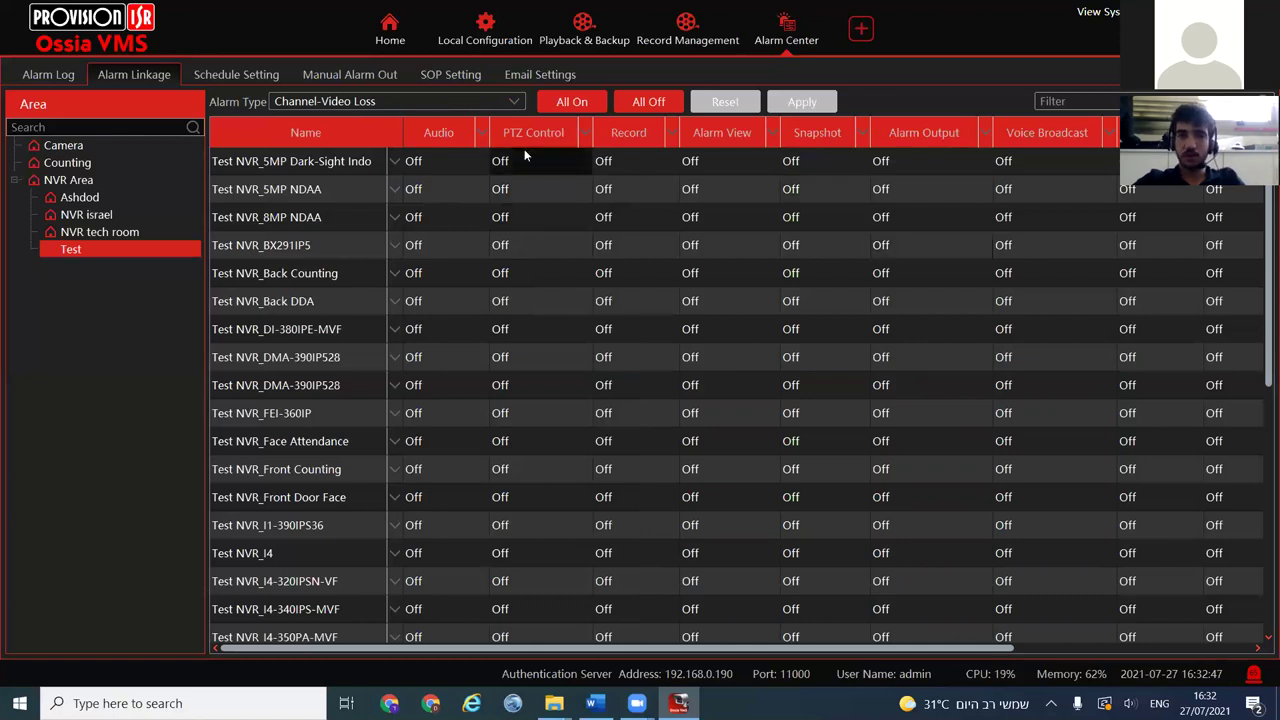
left_click(480, 104)
scroll(454, 262, "up", 3)
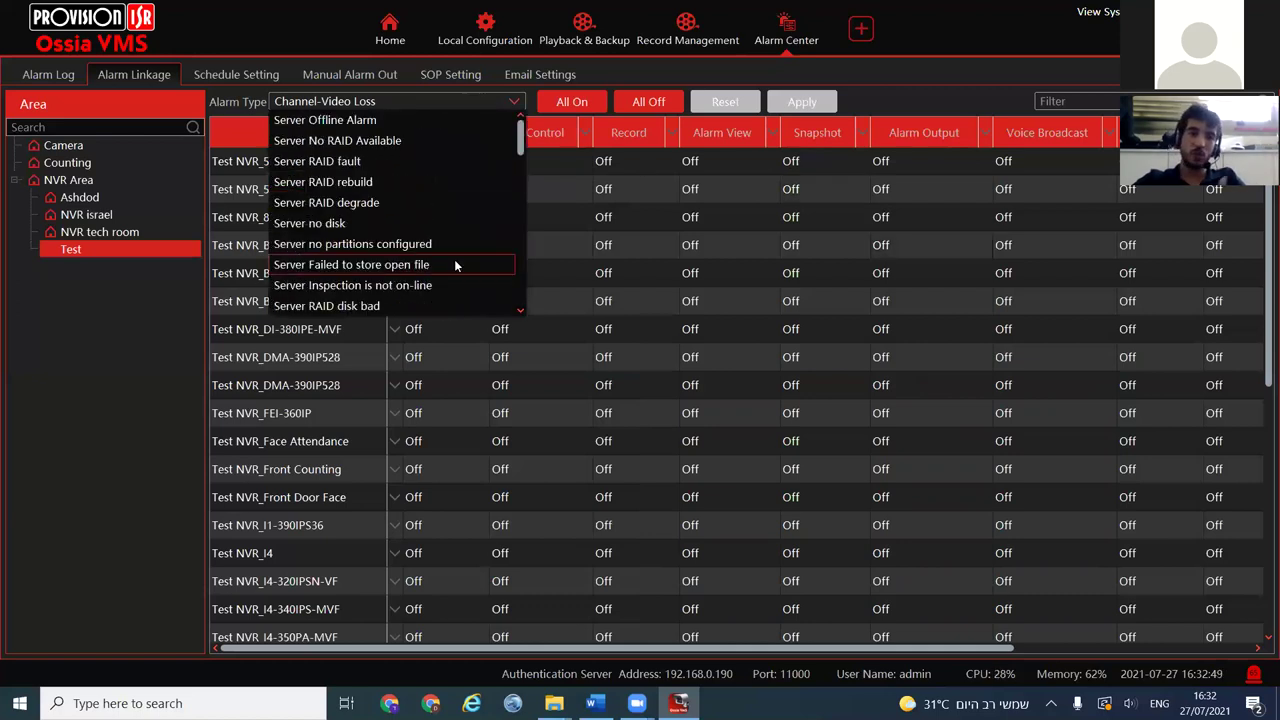
scroll(455, 265, "down", 4)
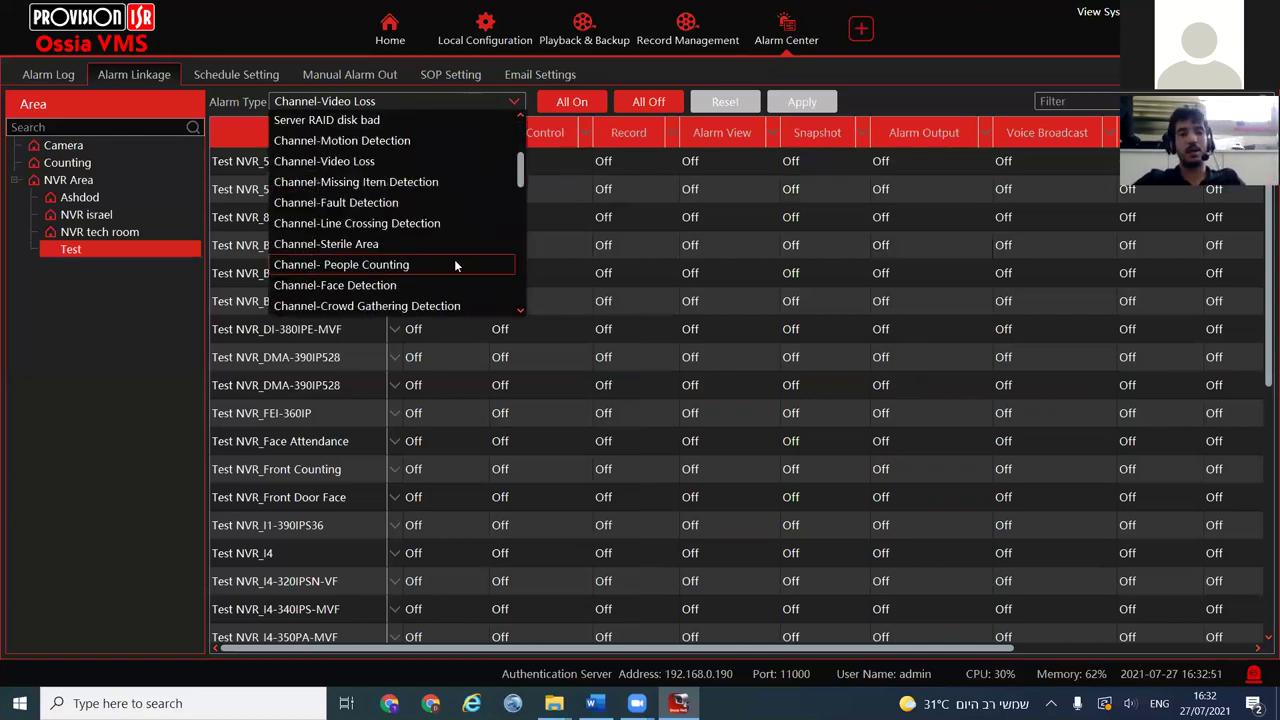
scroll(455, 265, "down", 1)
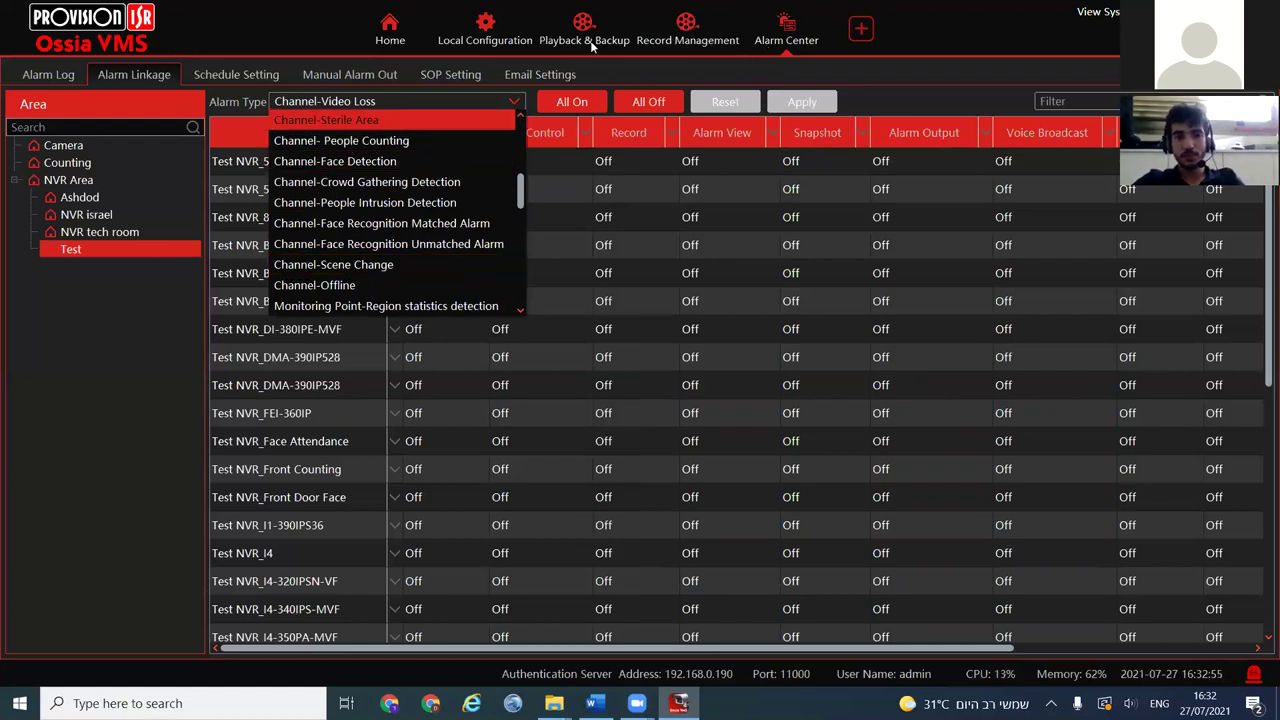
left_click(484, 40)
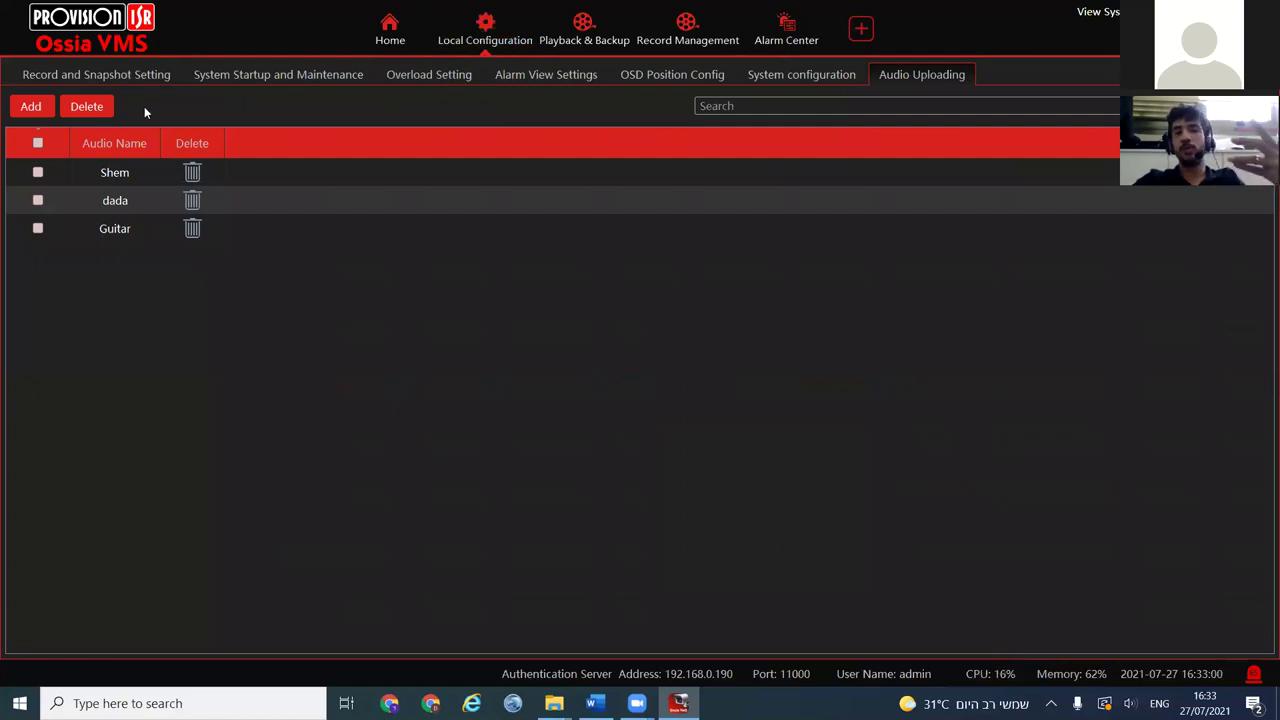
Start adding an audio file named 'sdfghjhgfds', then cancel the file picker and the upload
left_click(31, 106)
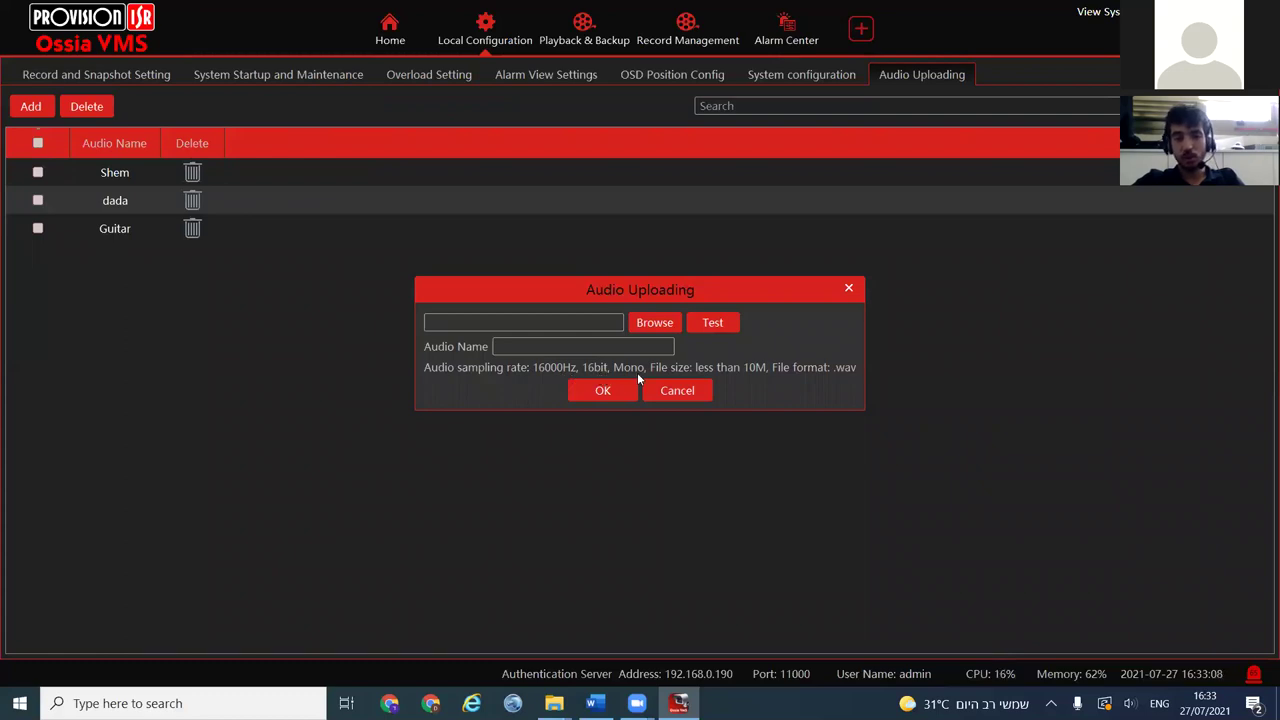
left_click(760, 372)
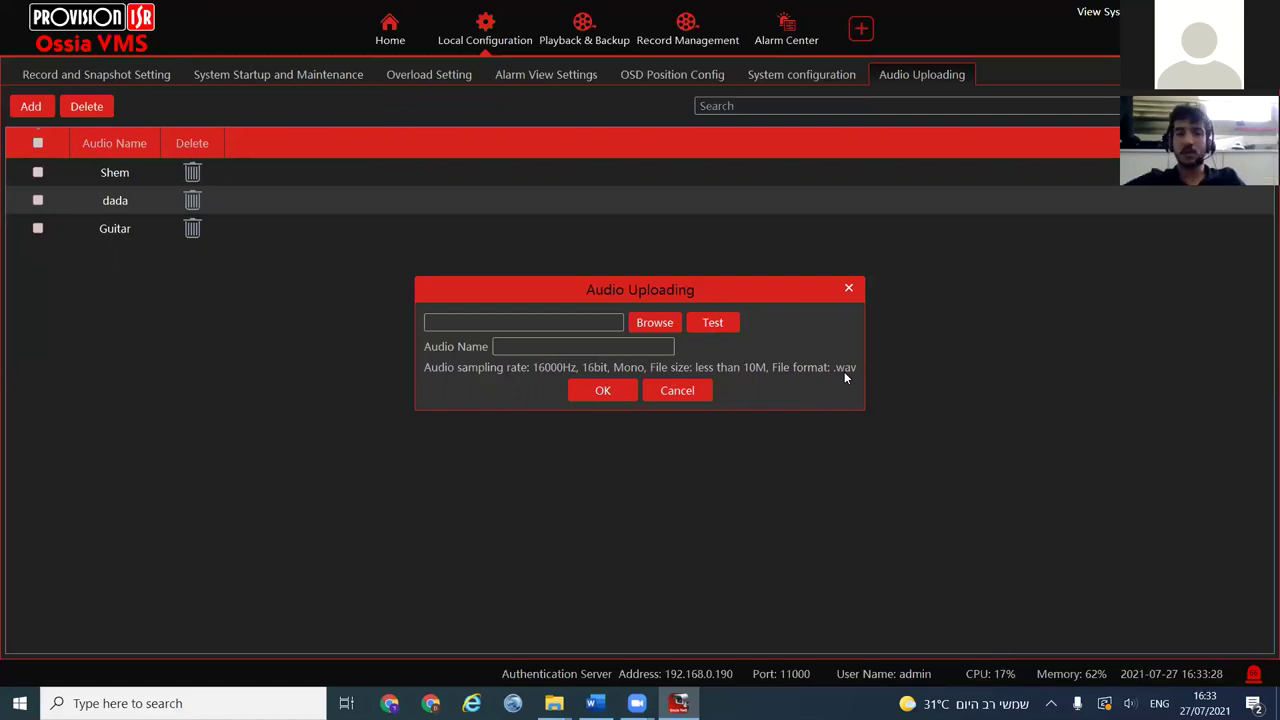
type("sdfghjhgfds")
left_click(636, 327)
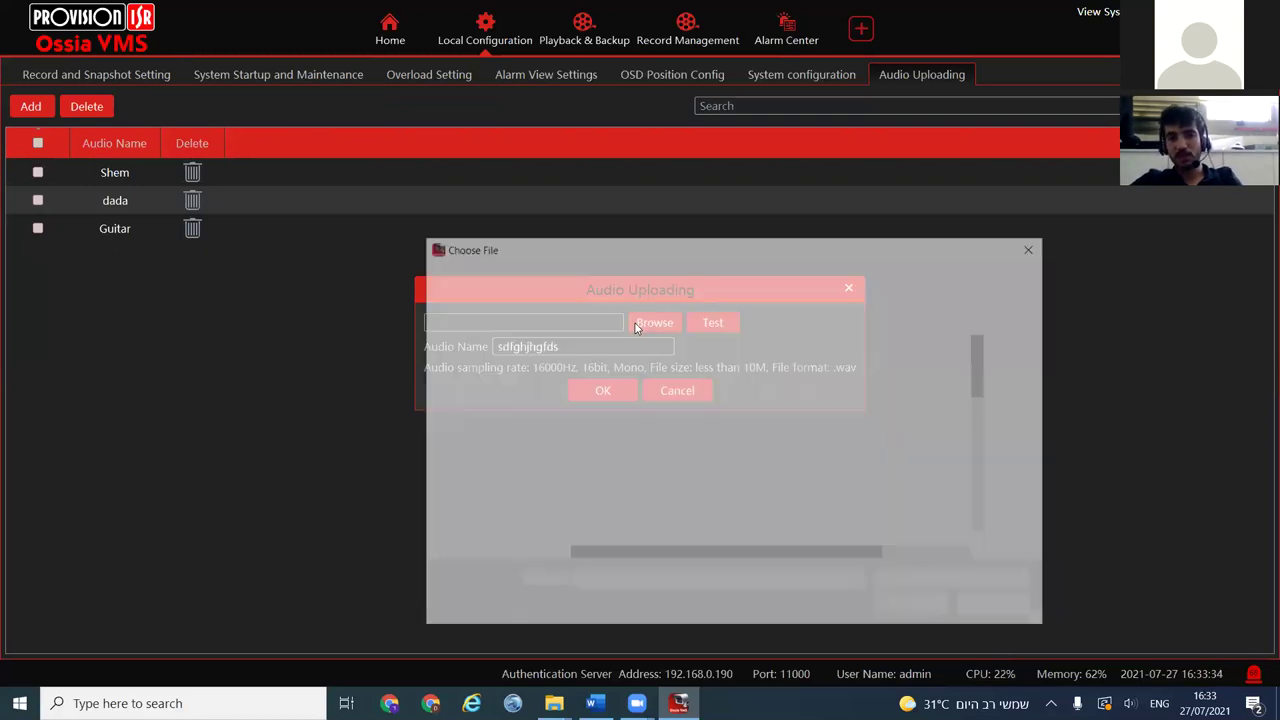
left_click(988, 600)
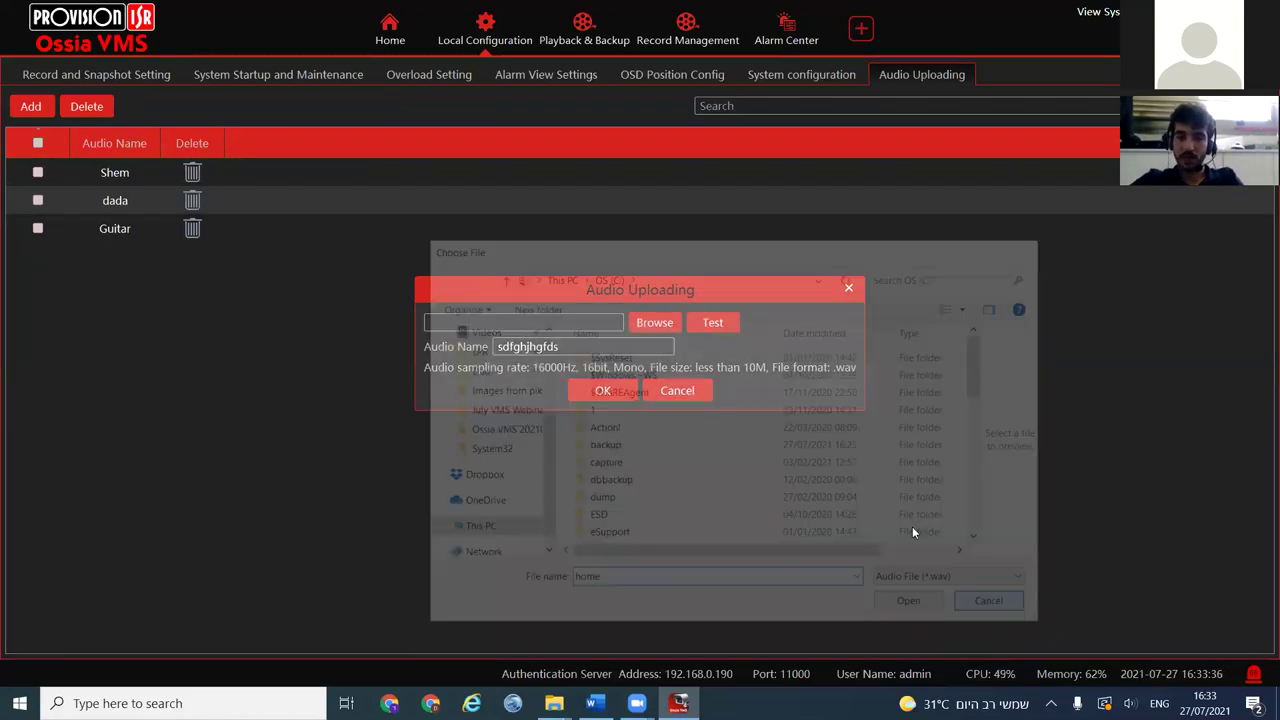
left_click(689, 392)
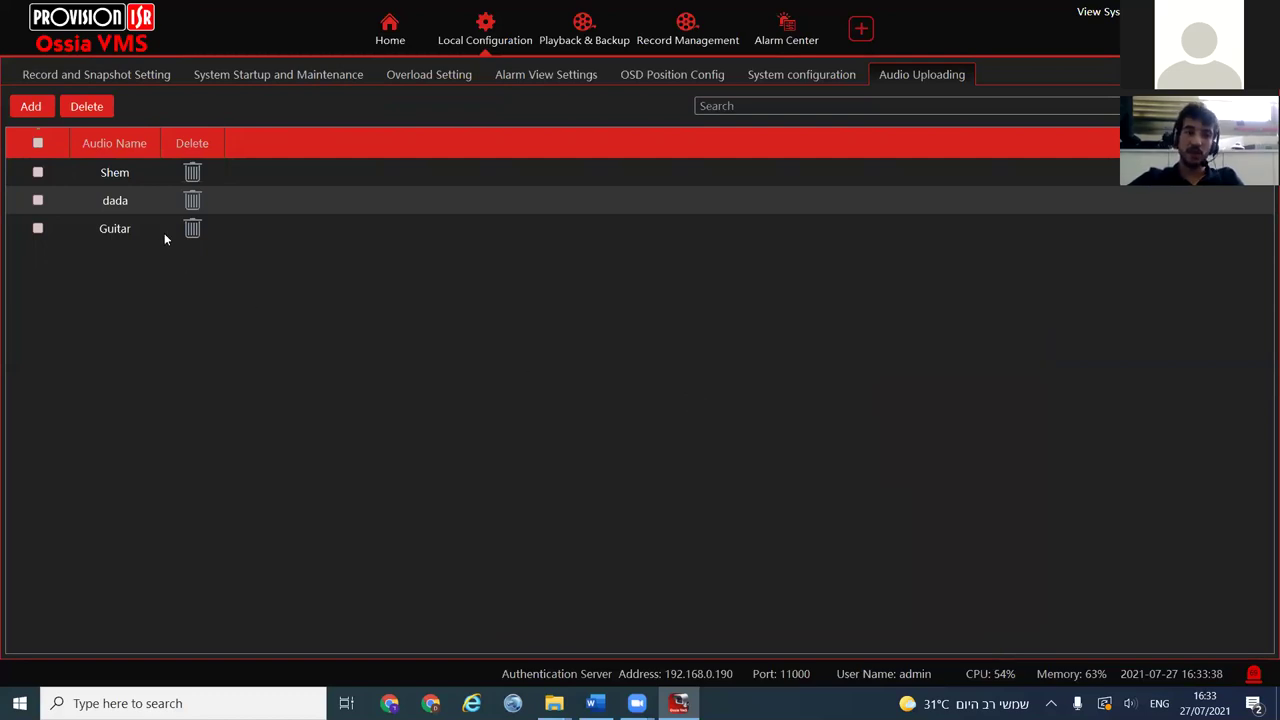
Select the Guitar audio entry, visit the alarm linkage table, and return to the audio list
left_click(114, 228)
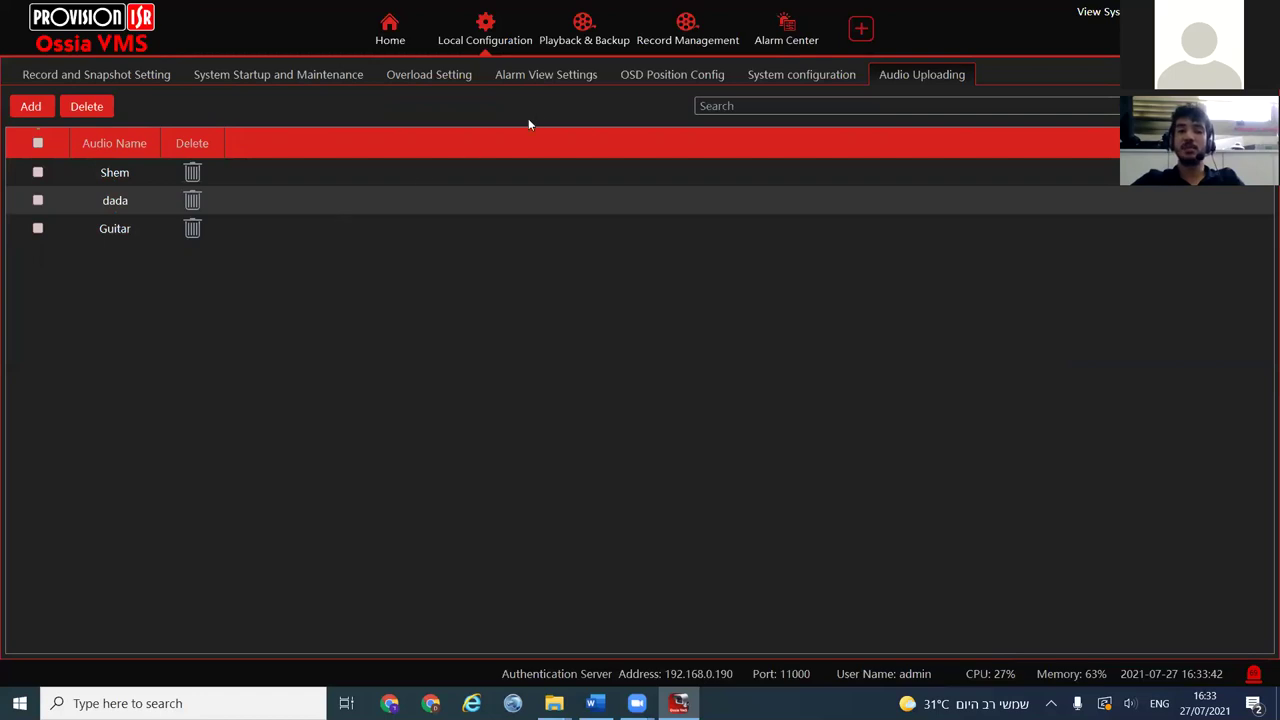
left_click(782, 30)
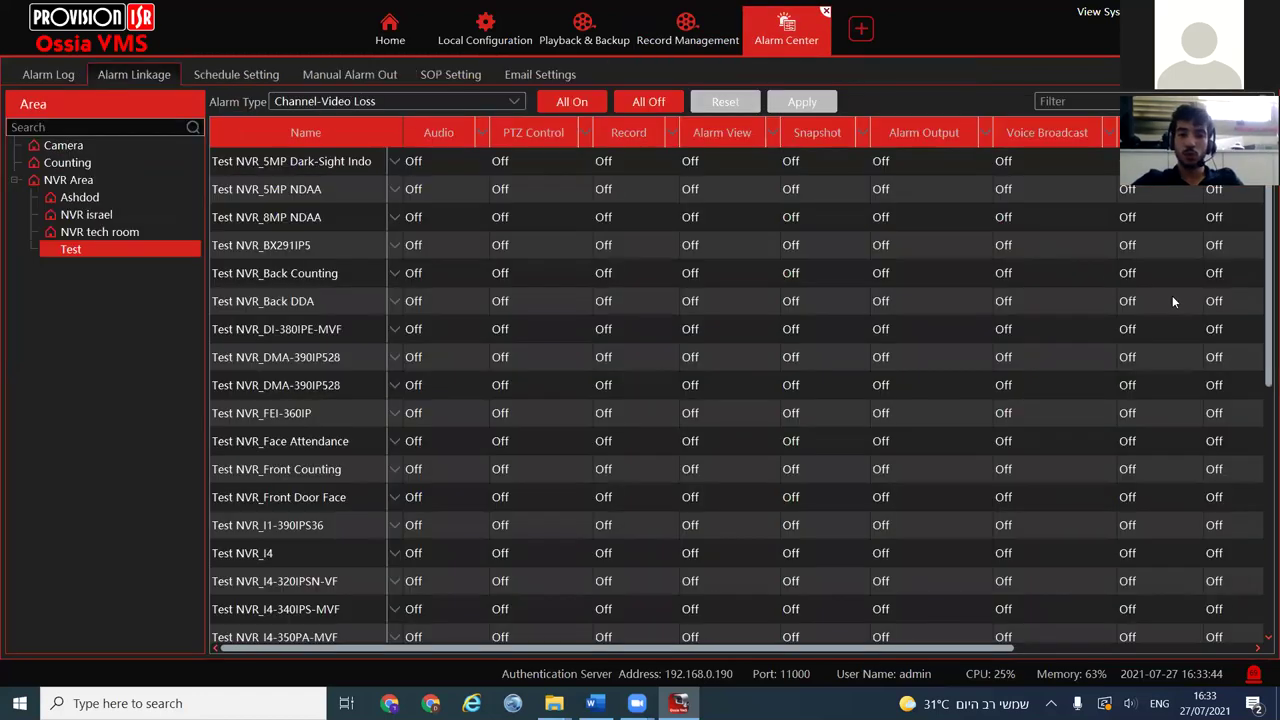
left_click(489, 42)
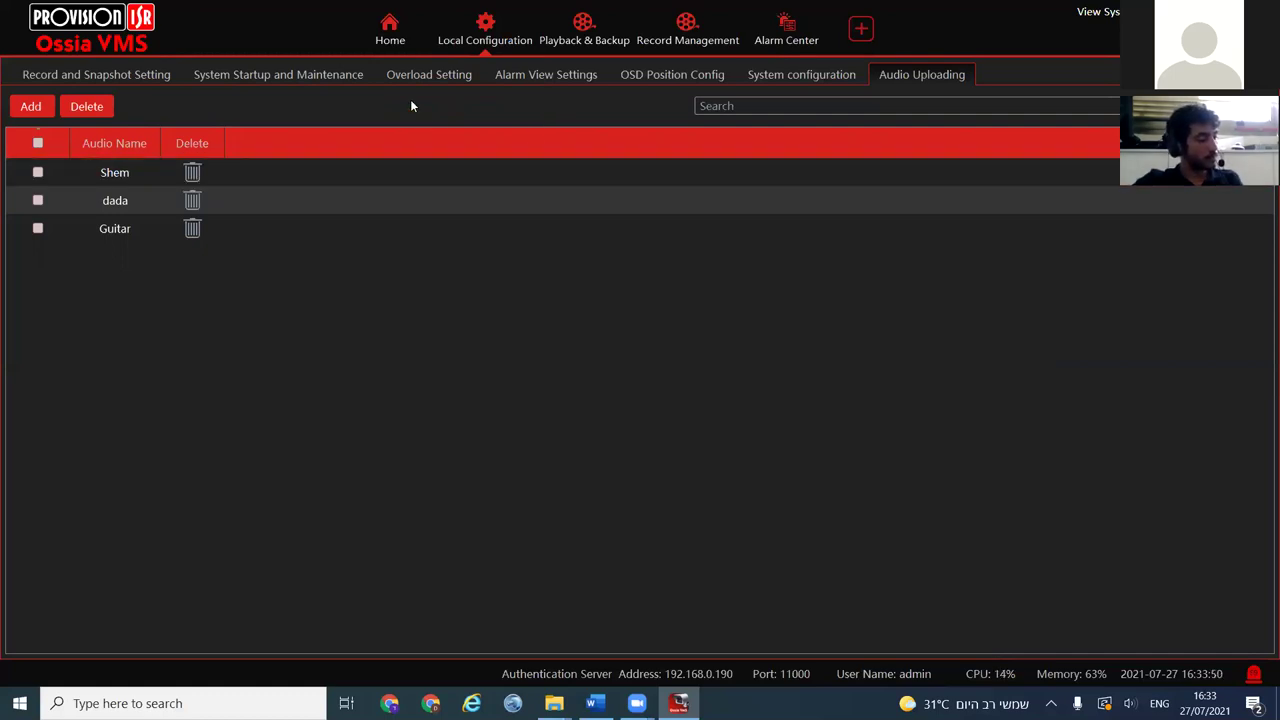
Close the Local Configuration, Playback & Backup, Record Management and Alarm Center pages, then open User Account Settings
left_click(390, 35)
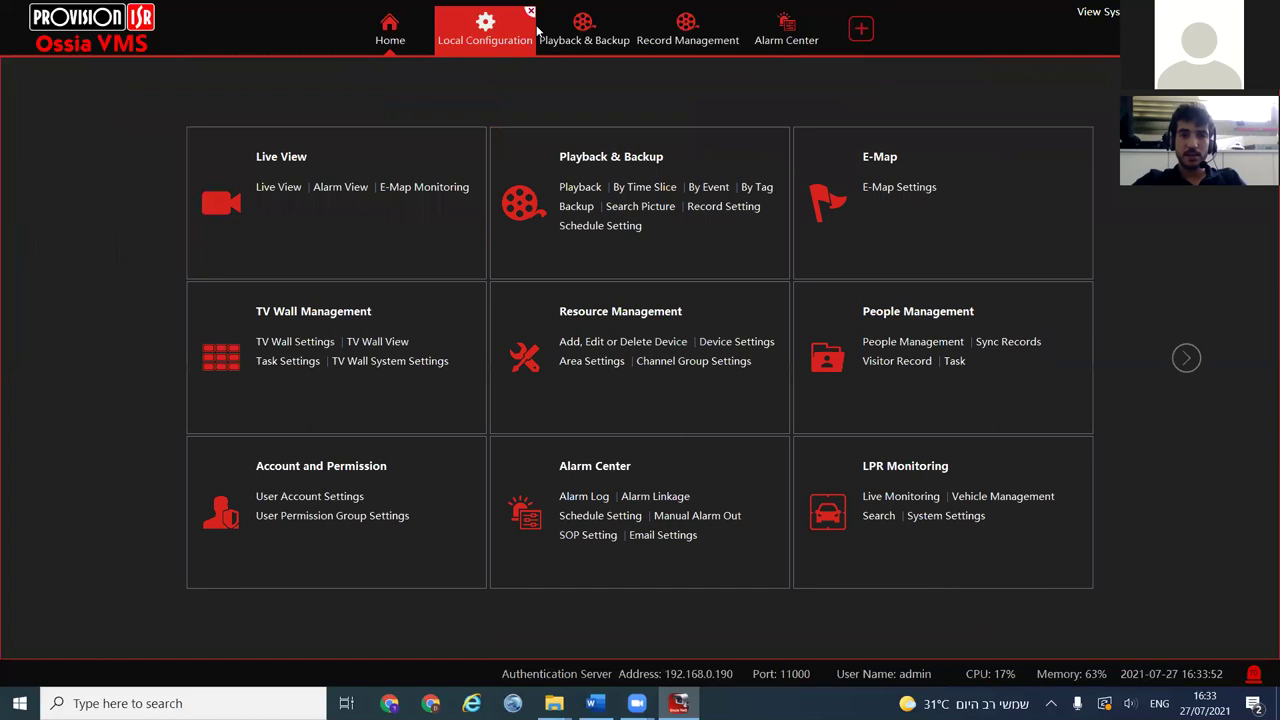
left_click(530, 12)
left_click(527, 13)
left_click(752, 406)
left_click(524, 12)
left_click(517, 12)
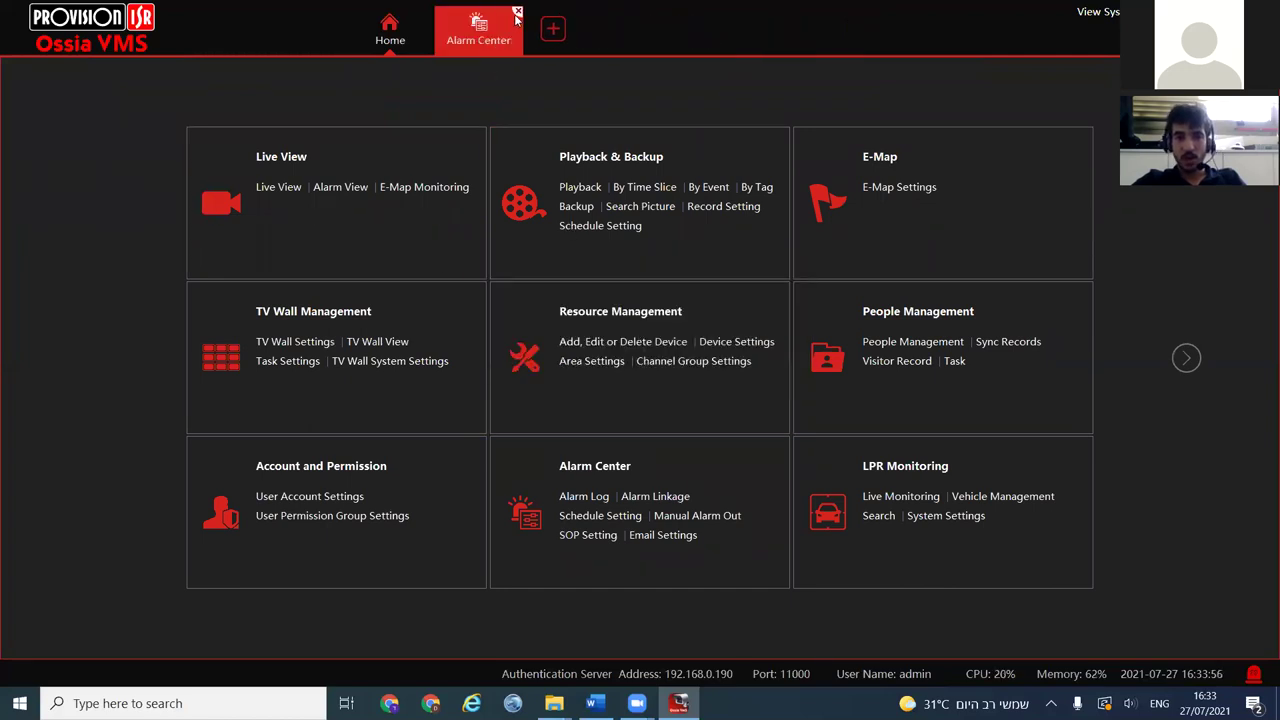
left_click(517, 13)
left_click(318, 467)
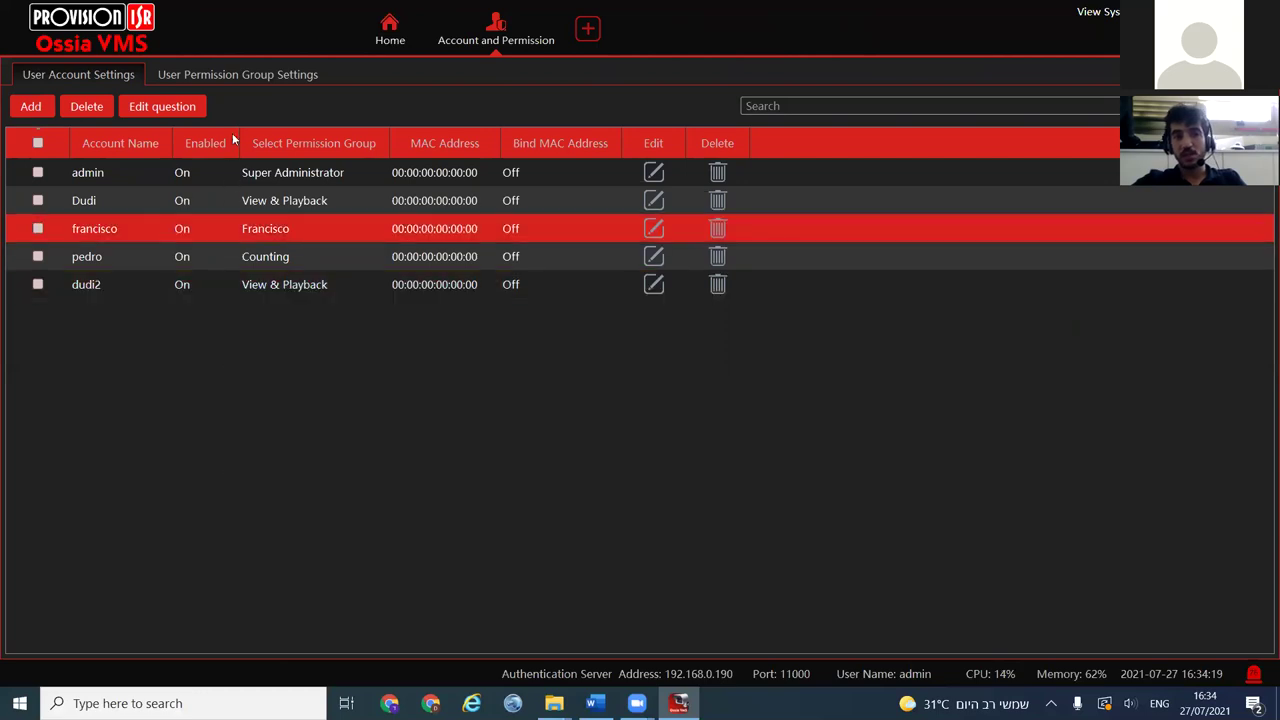
Delete the 'test' permission group and confirm the removal
left_click(256, 76)
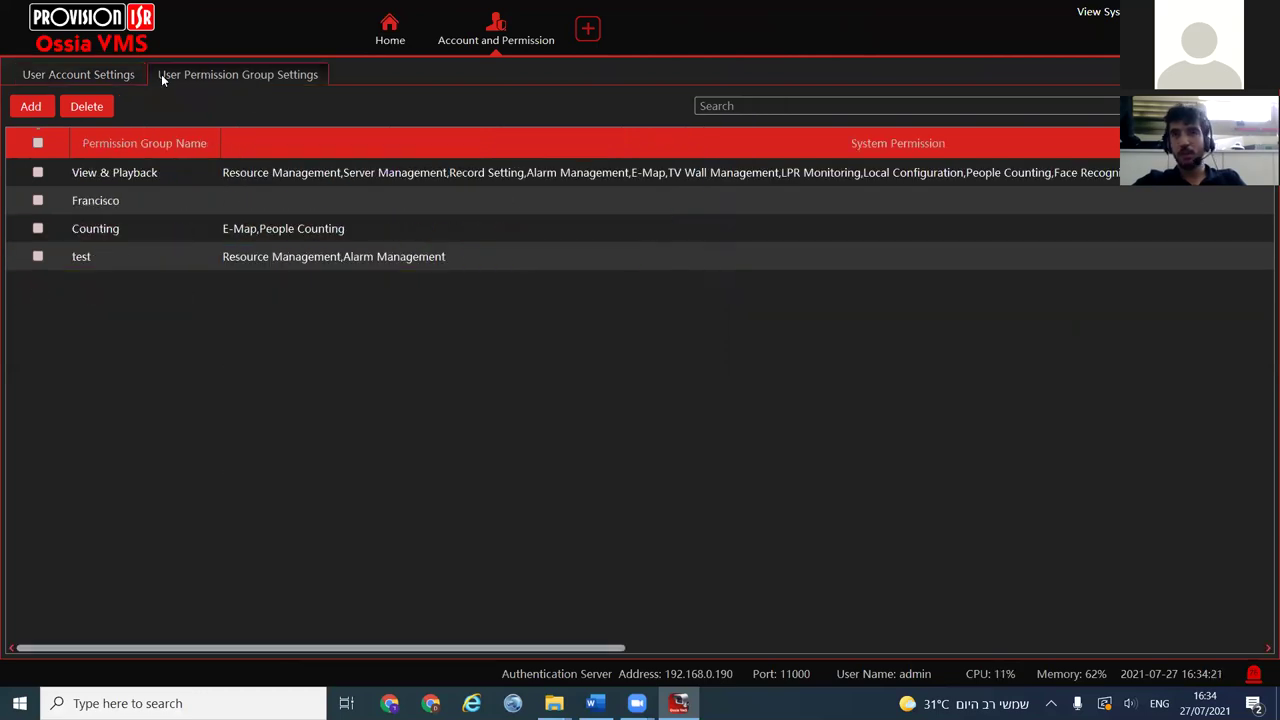
left_click(62, 229)
left_click(62, 256)
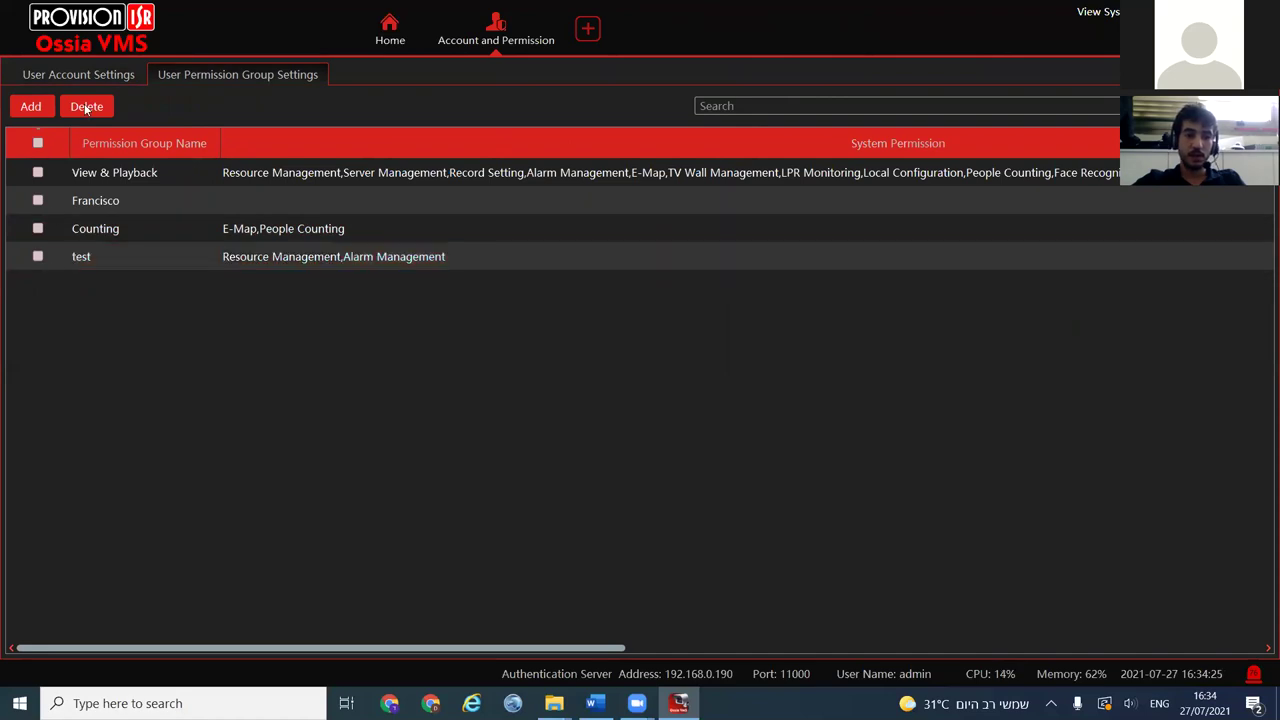
left_click(37, 256)
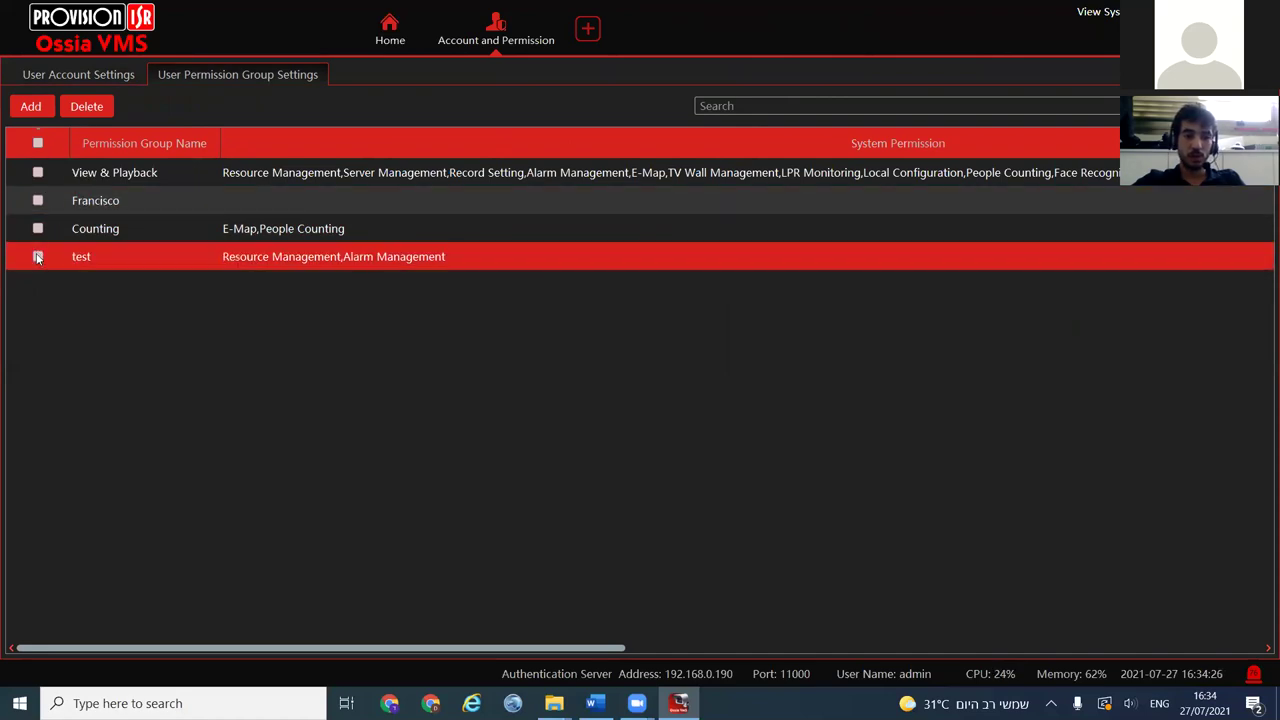
left_click(90, 106)
left_click(660, 407)
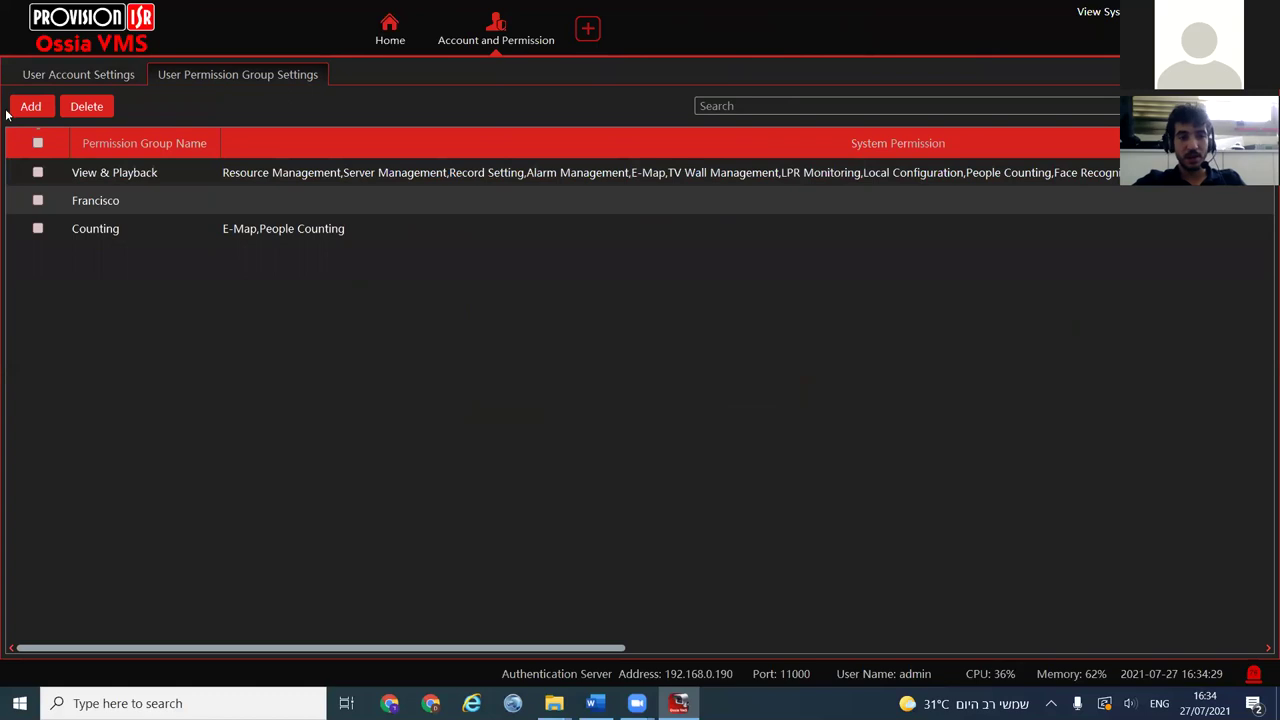
Start a new permission group and name it 'test'
left_click(40, 108)
left_click(509, 156)
type("test")
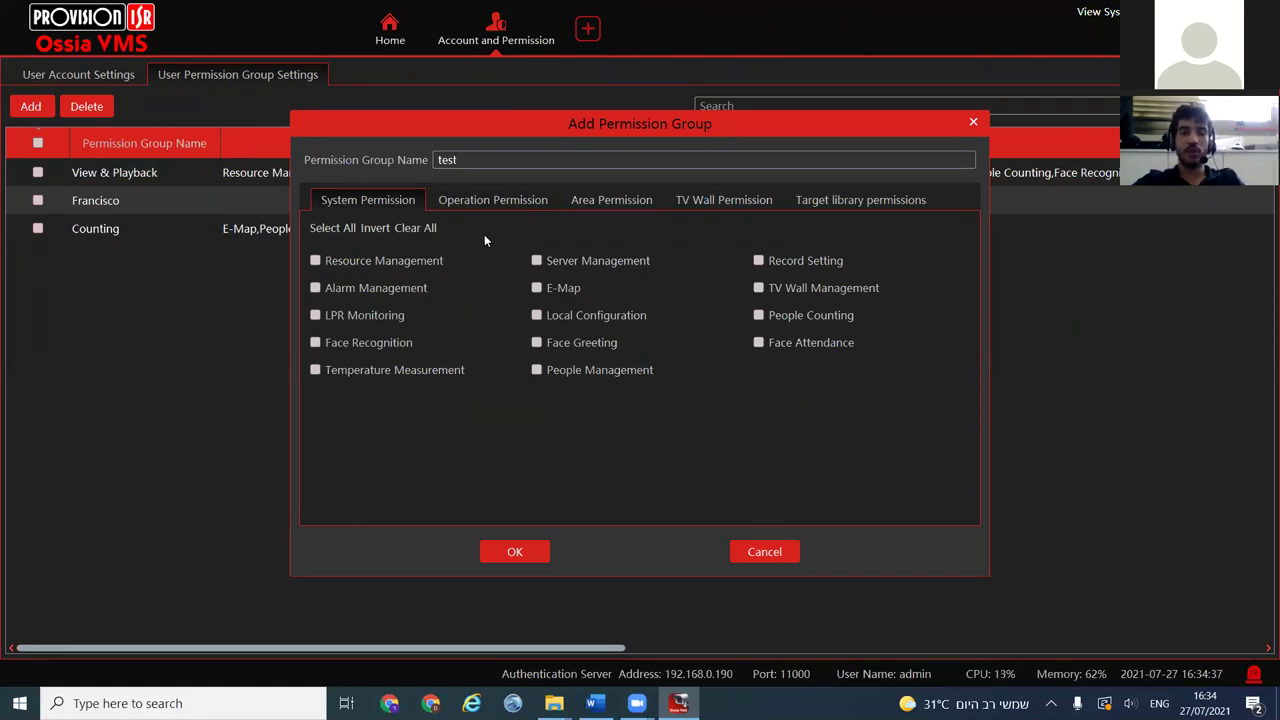
Rename the group to Sales dep' and grant NVR israel Live View and Playback under NVR Area
left_click_drag(458, 160, 284, 160)
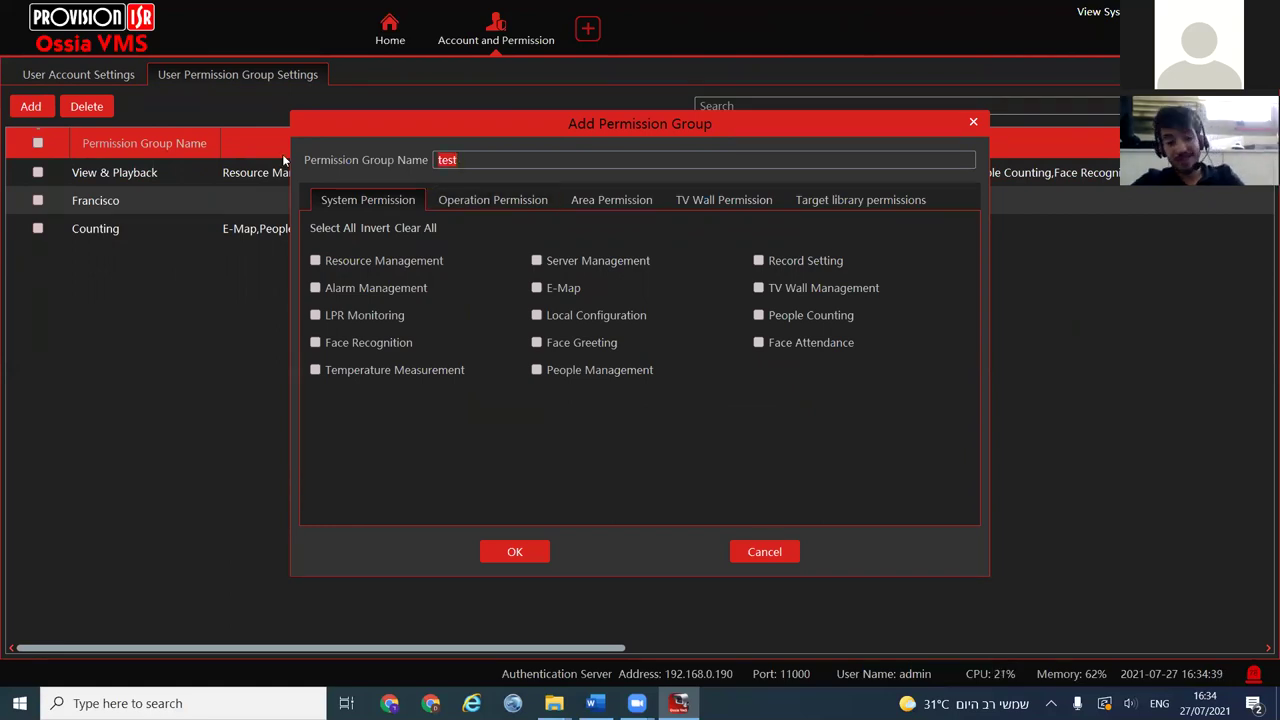
type("Sales")
type(" dep")
type("t")
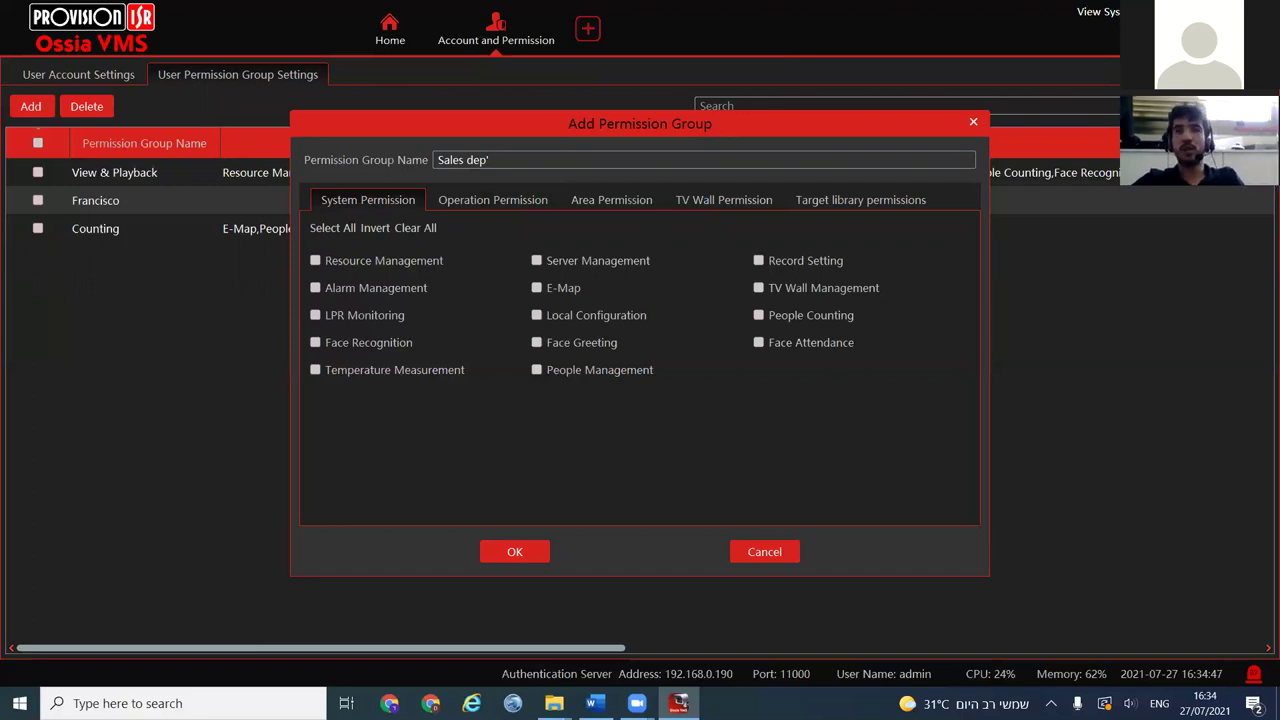
left_click(614, 197)
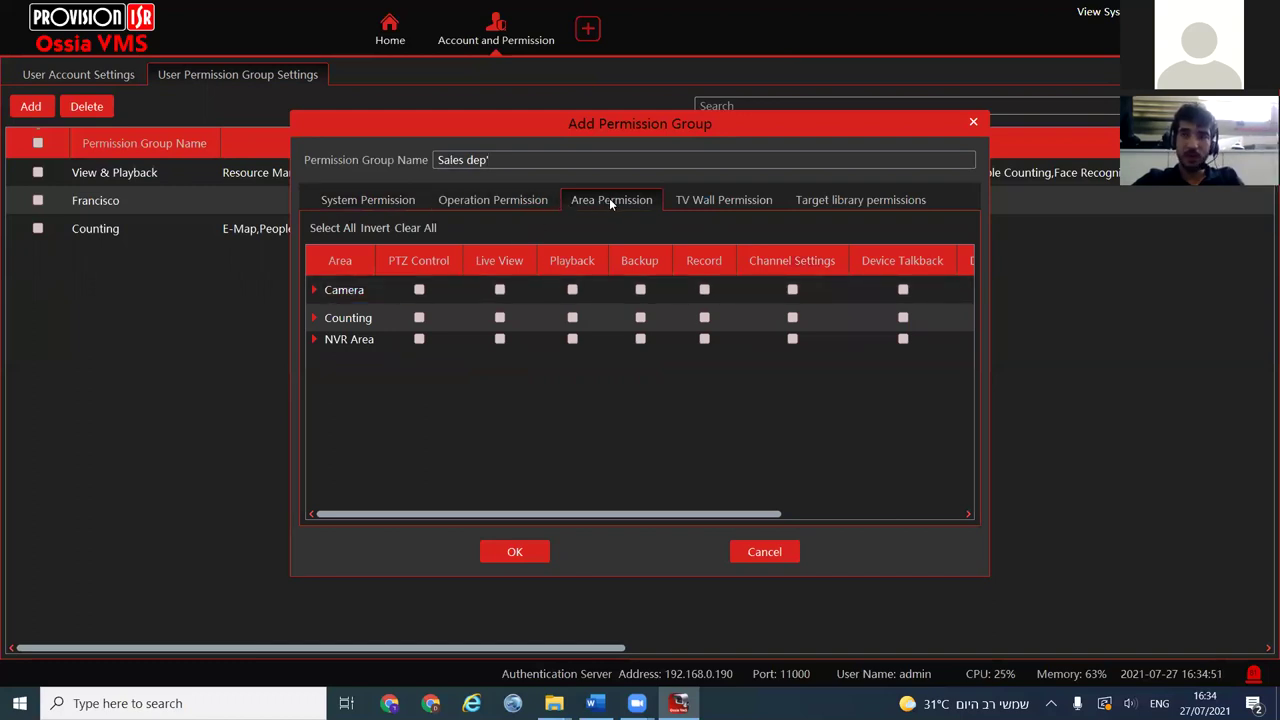
left_click(410, 287)
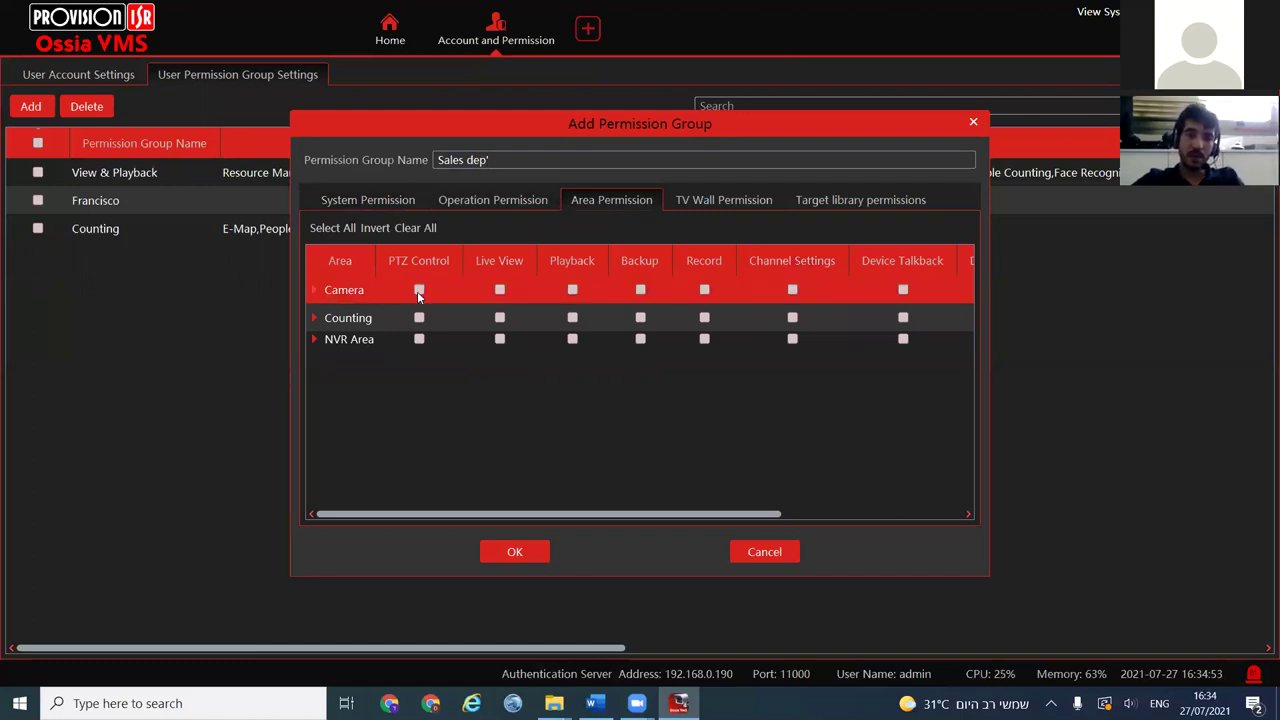
left_click(312, 341)
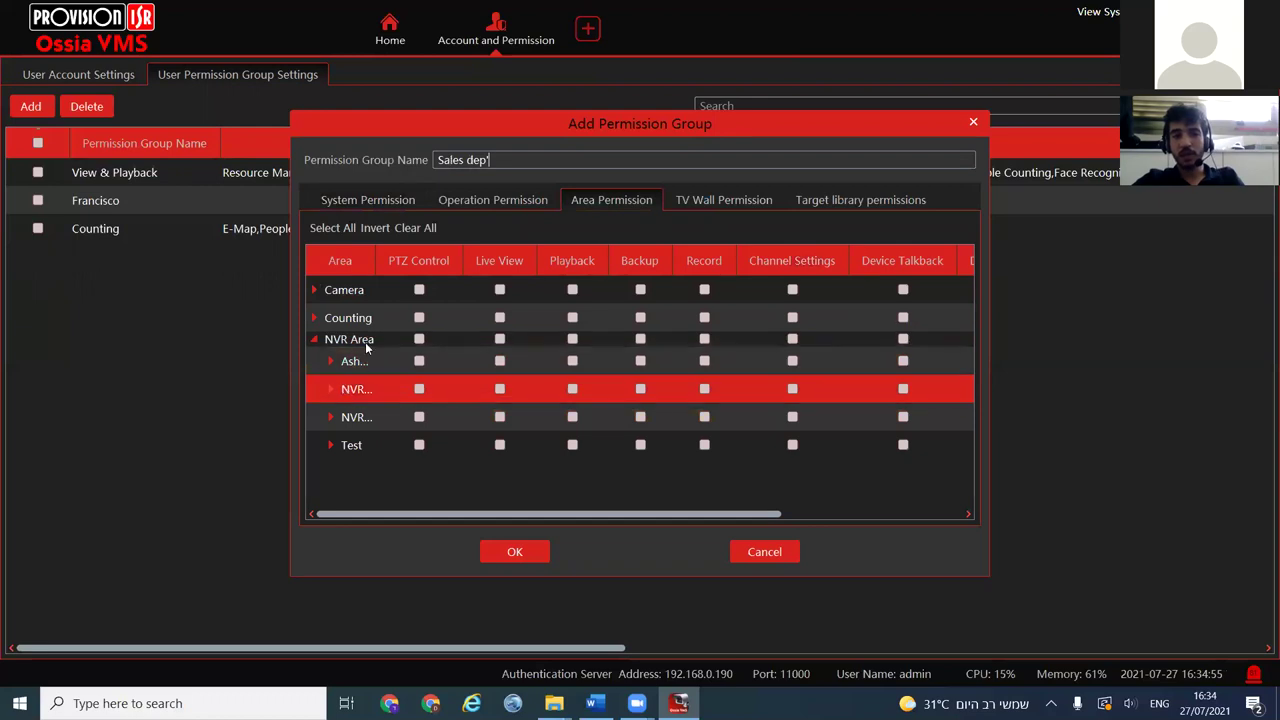
left_click_drag(373, 260, 452, 262)
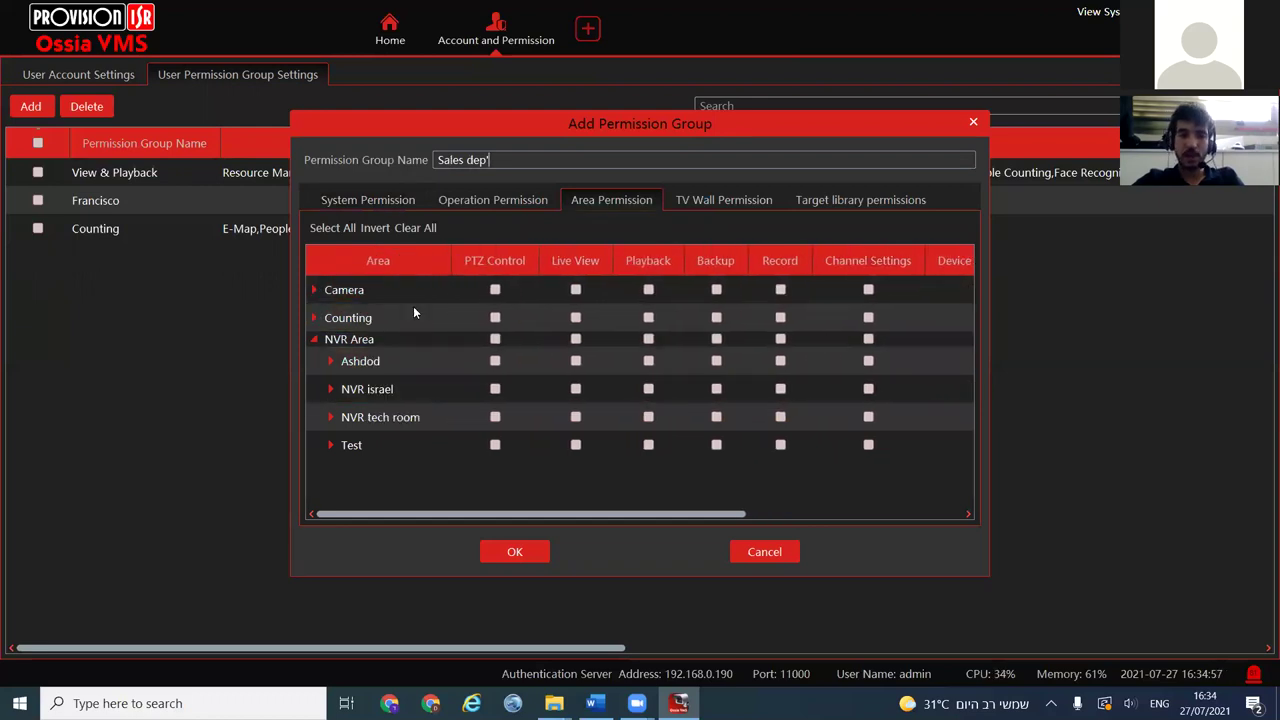
left_click(575, 389)
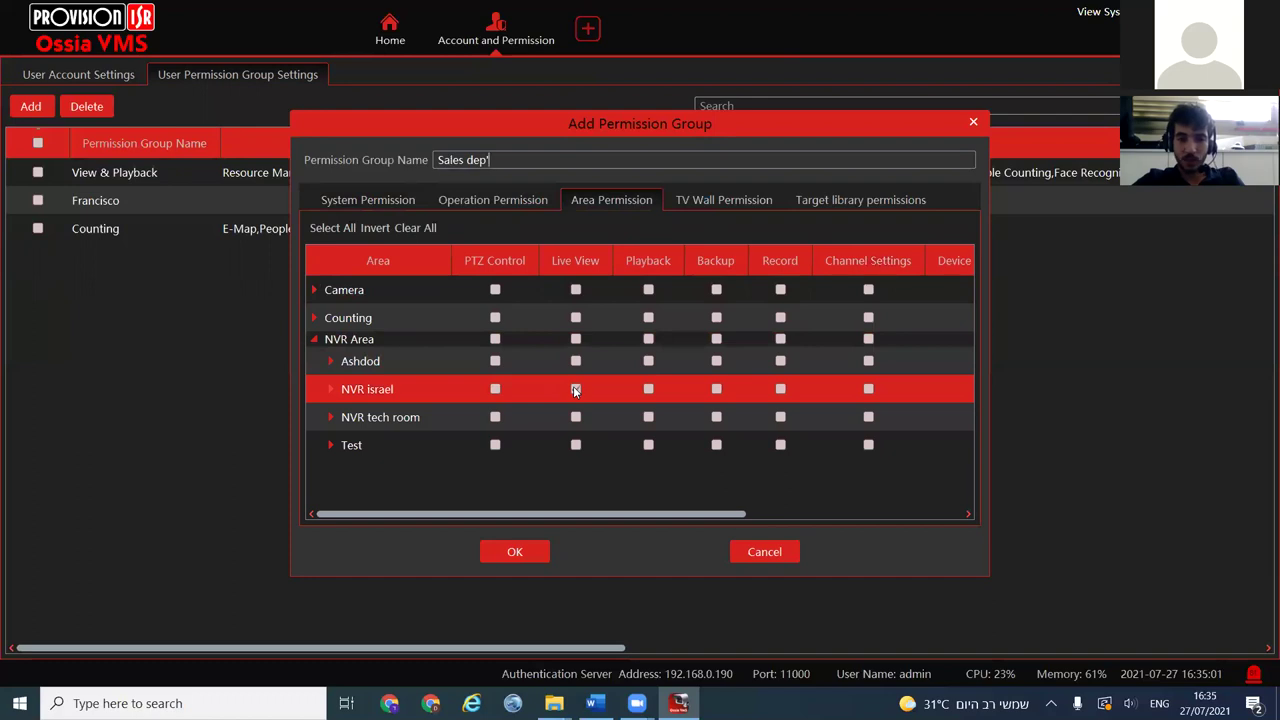
left_click(648, 389)
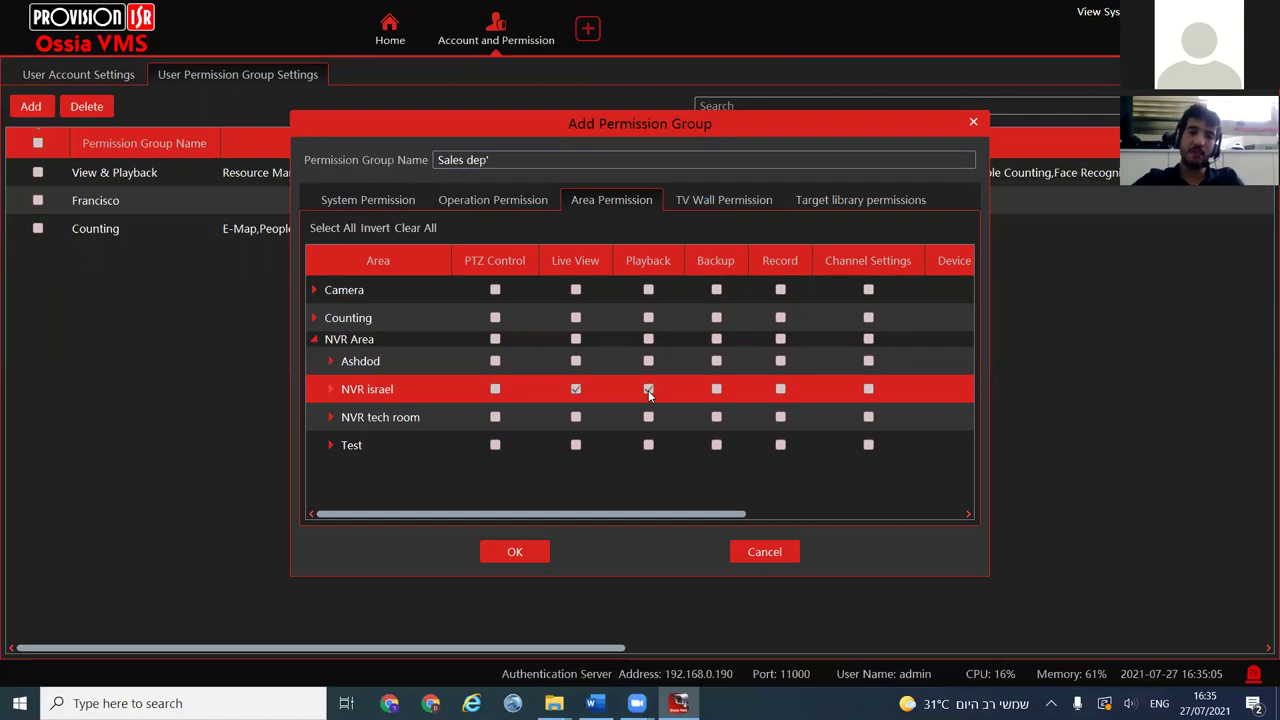
left_click(332, 390)
scroll(380, 422, "down", 1)
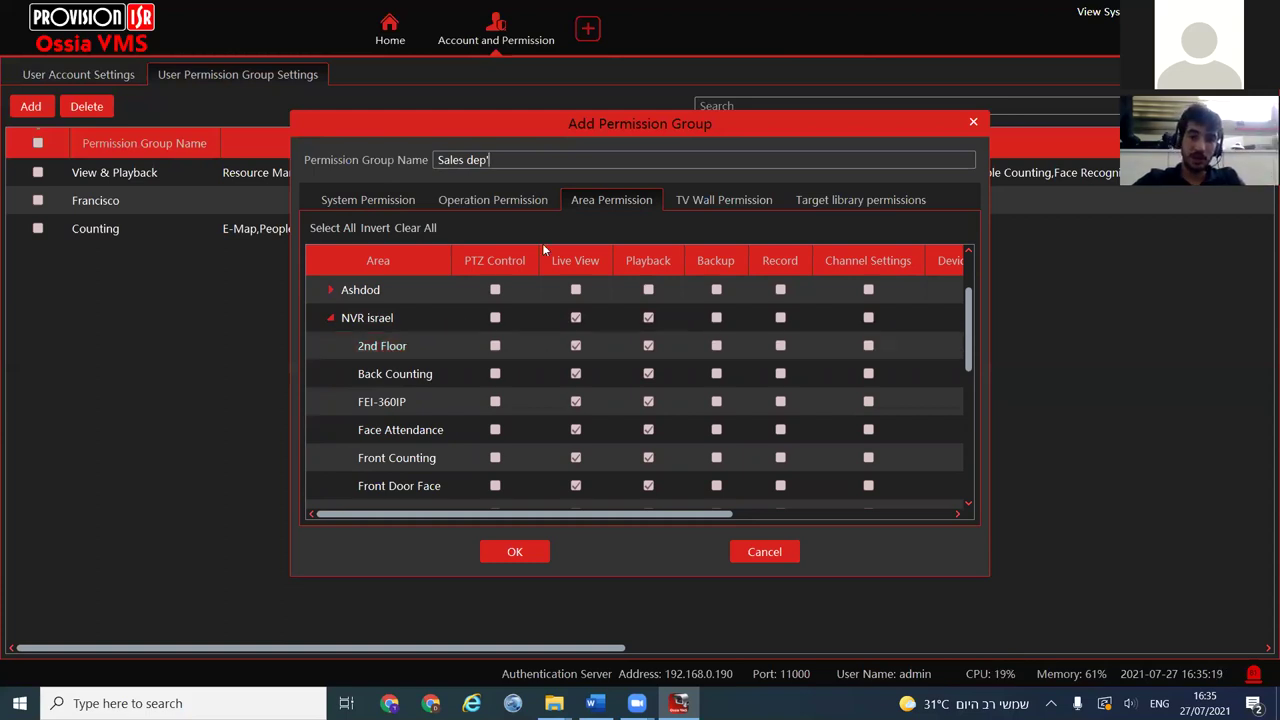
Review the TV wall, target library, system and operation permissions, then save the group
left_click(683, 201)
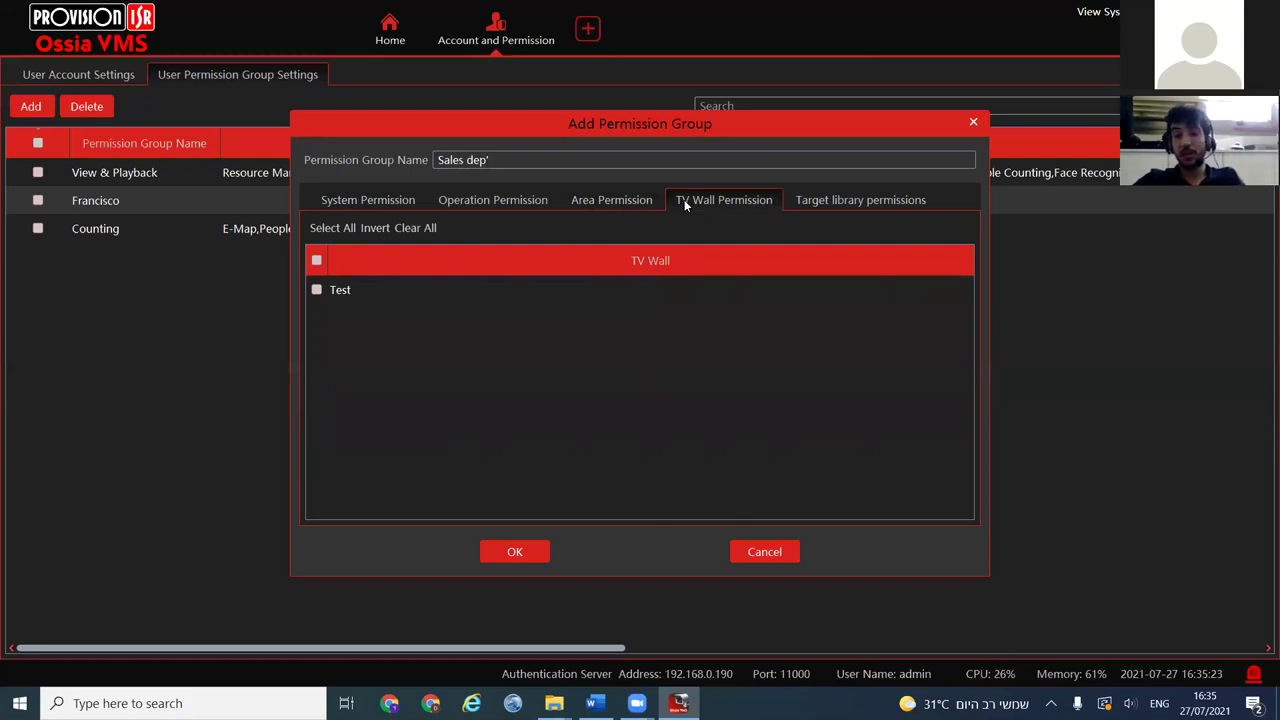
left_click(823, 200)
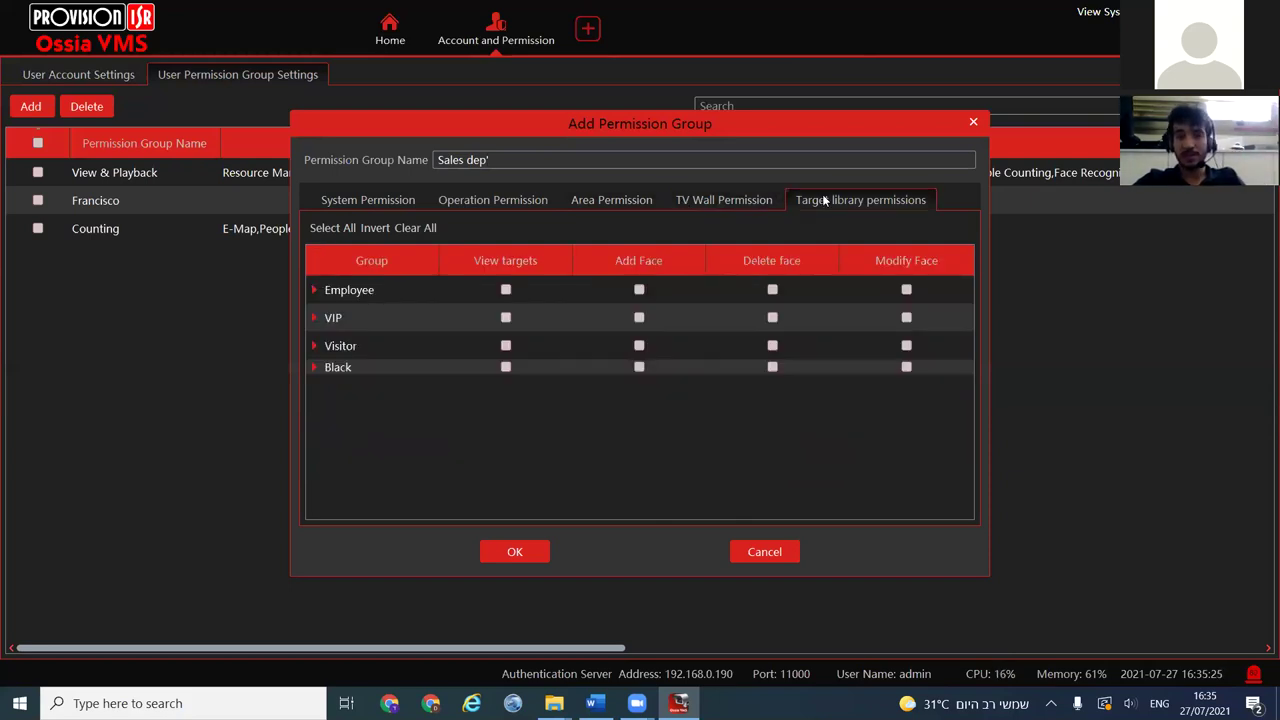
left_click(737, 196)
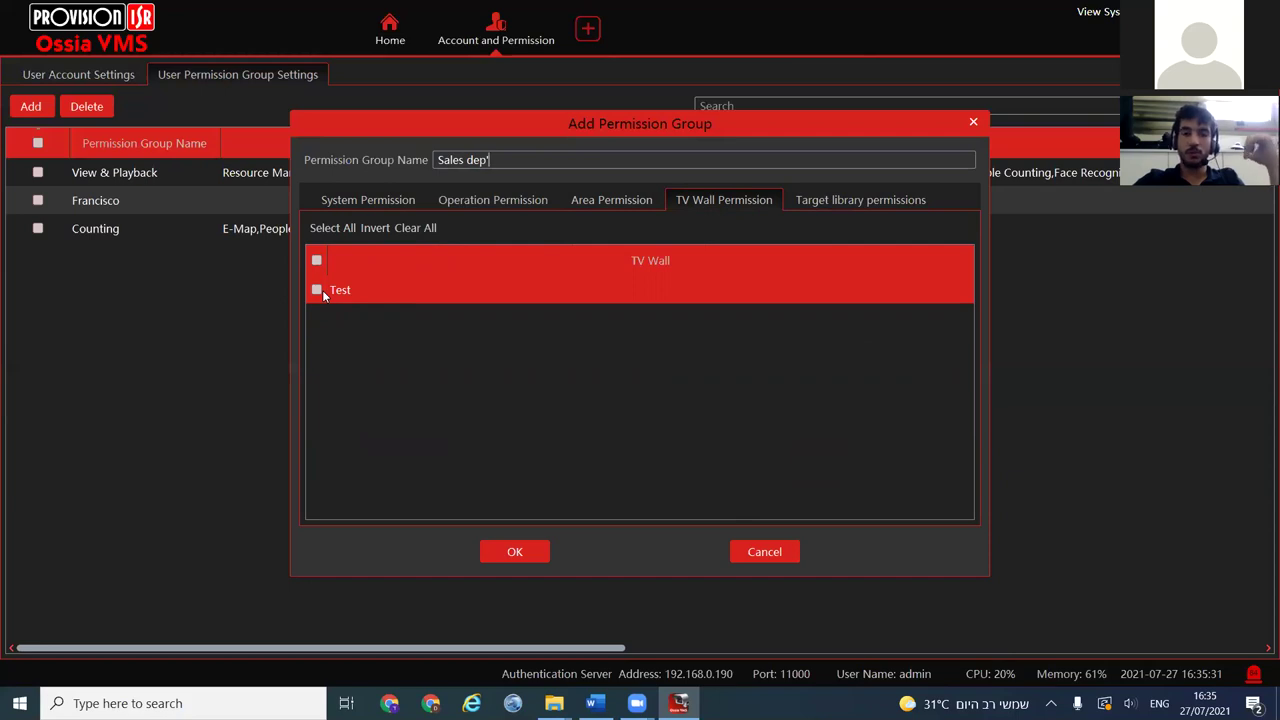
left_click(810, 201)
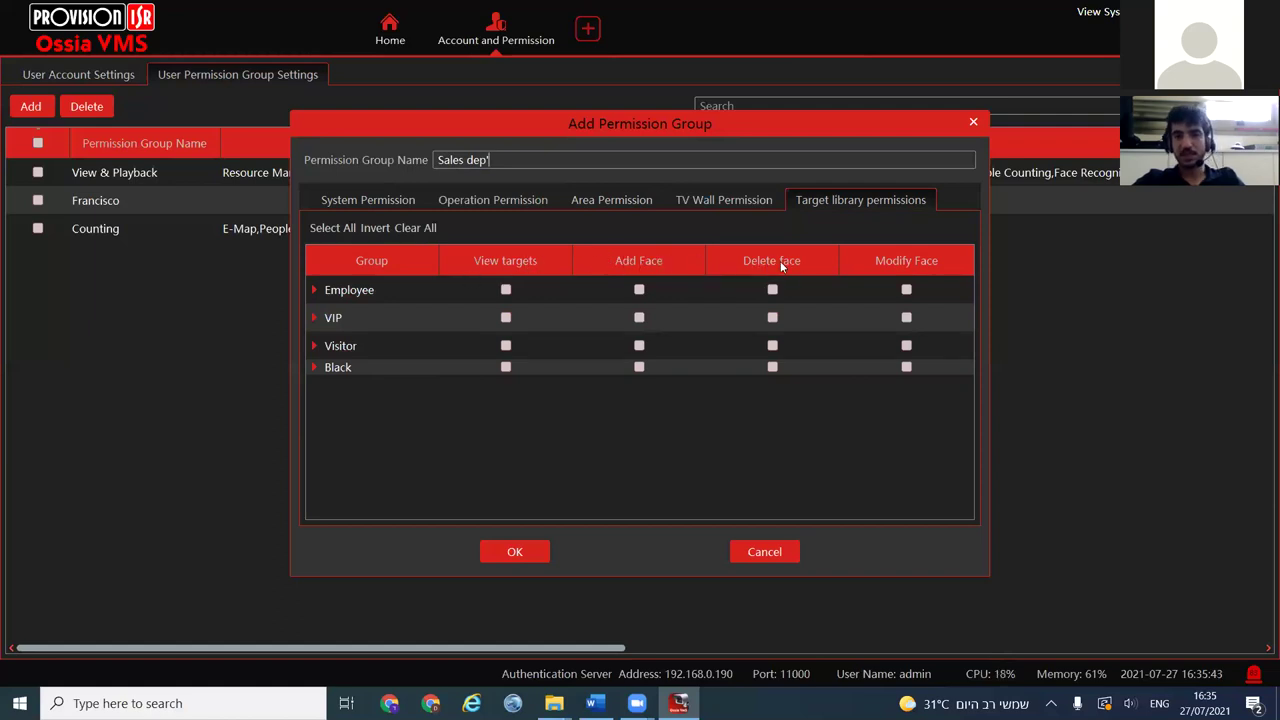
left_click(356, 202)
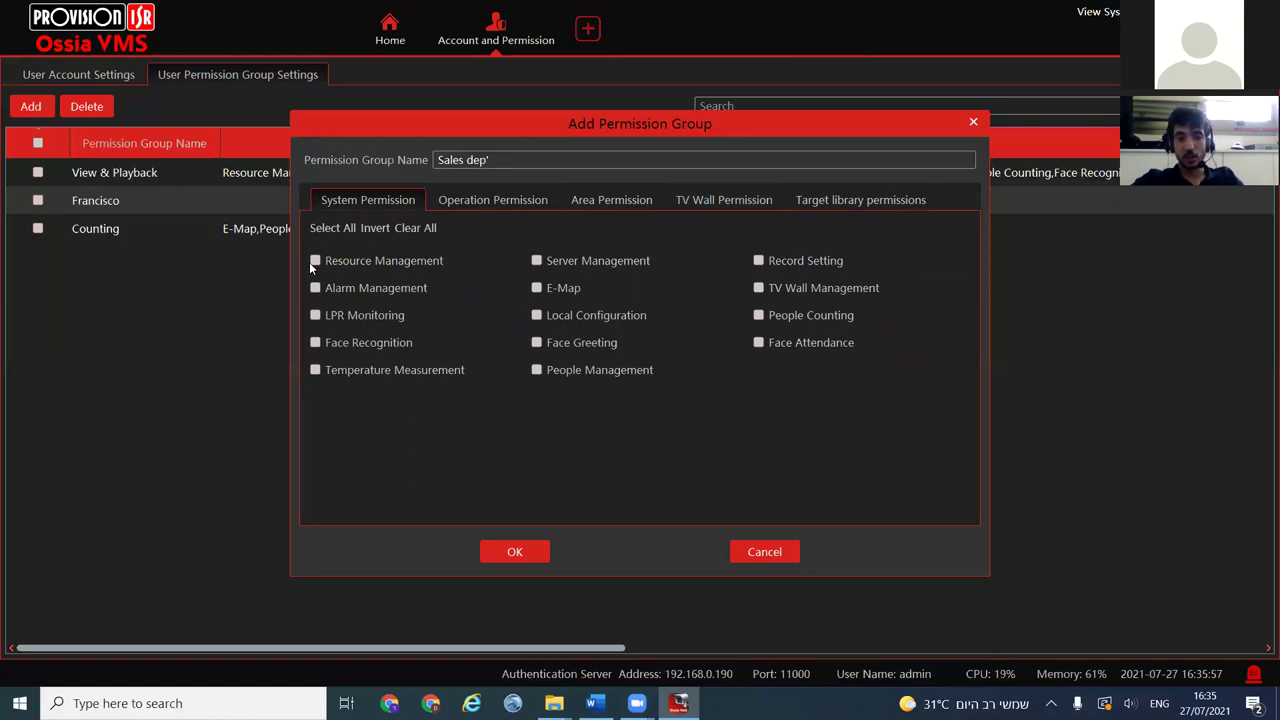
left_click(480, 205)
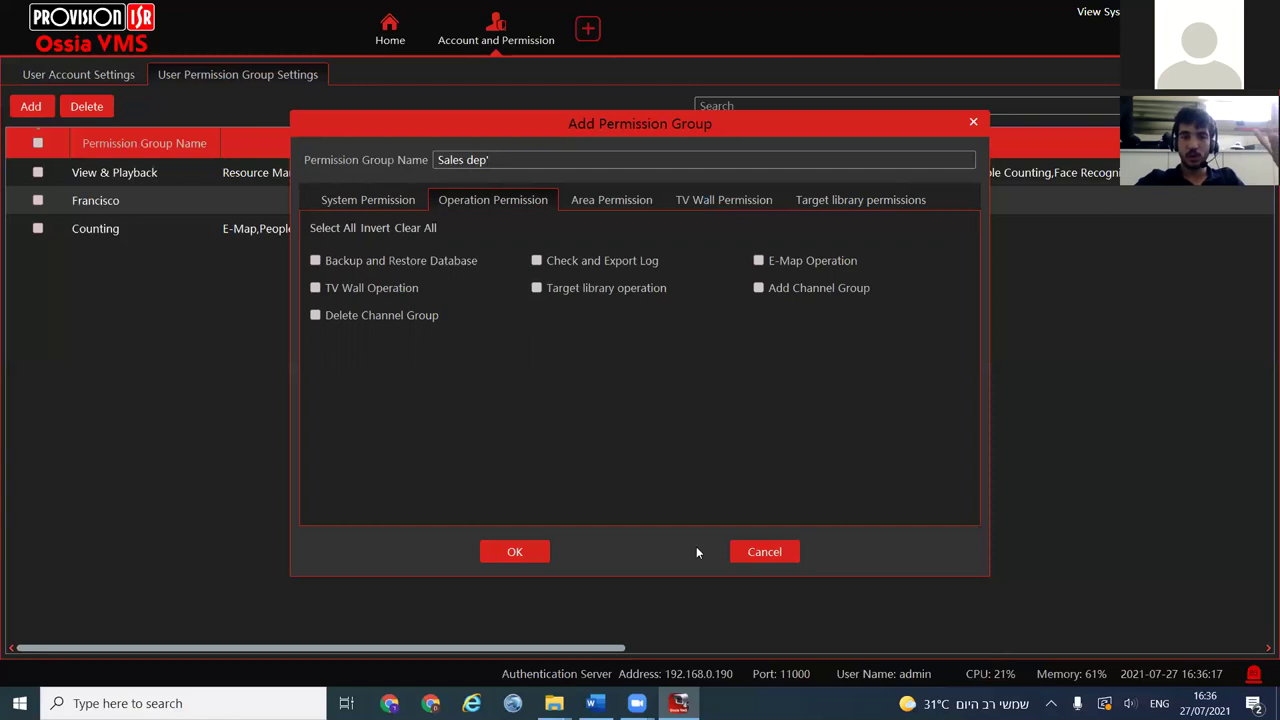
left_click(491, 549)
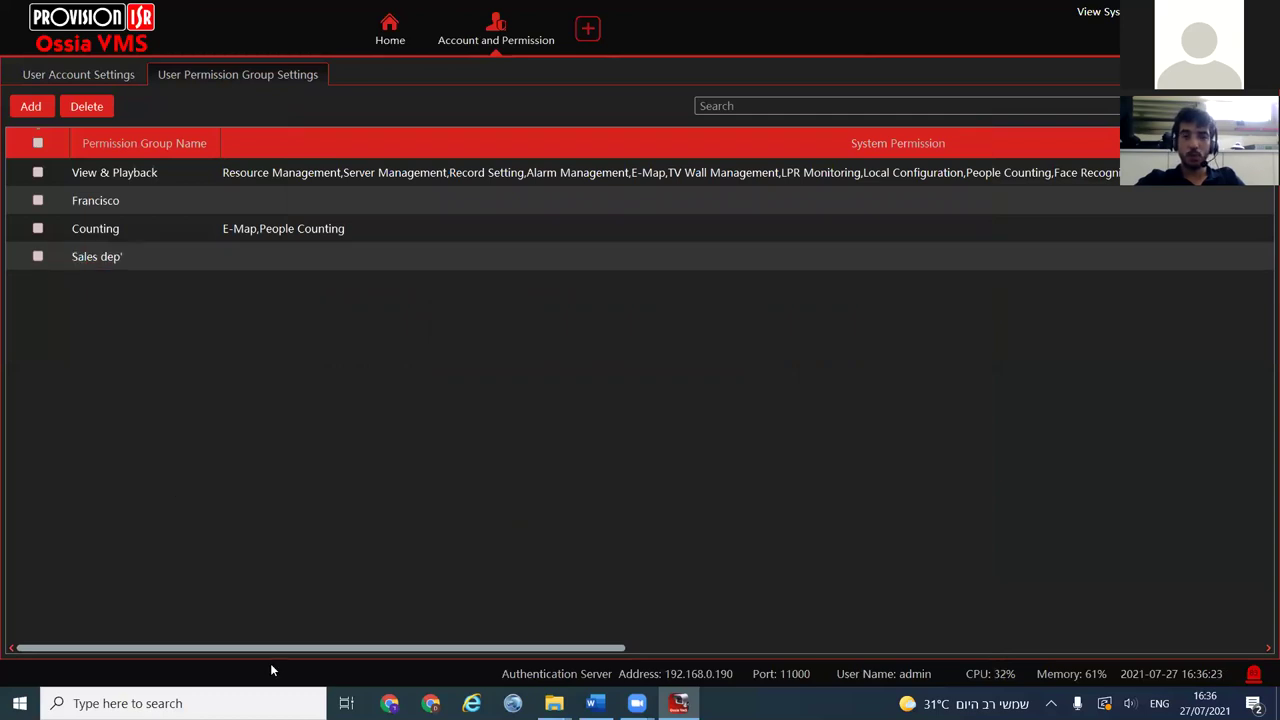
Give Sales dep' PTZ Control for the Camera, Counting and NVR Area areas and save
left_click_drag(281, 652, 1004, 651)
left_click(1104, 256)
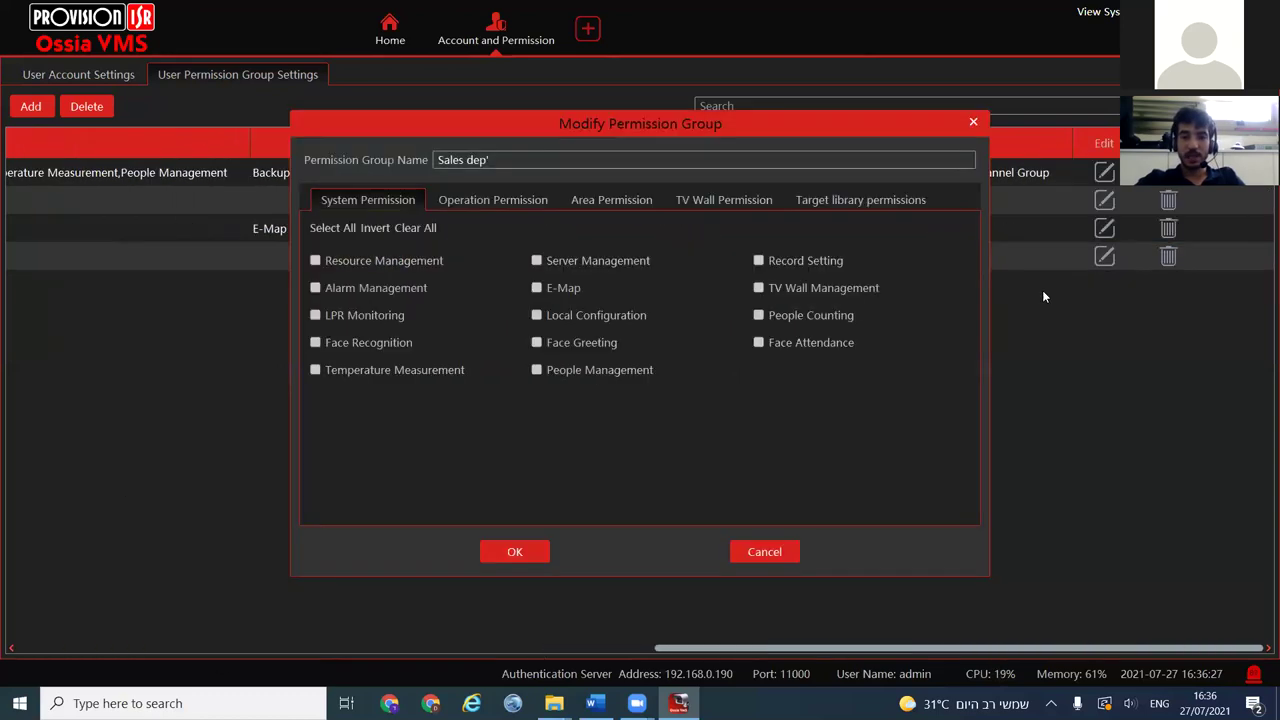
left_click(620, 199)
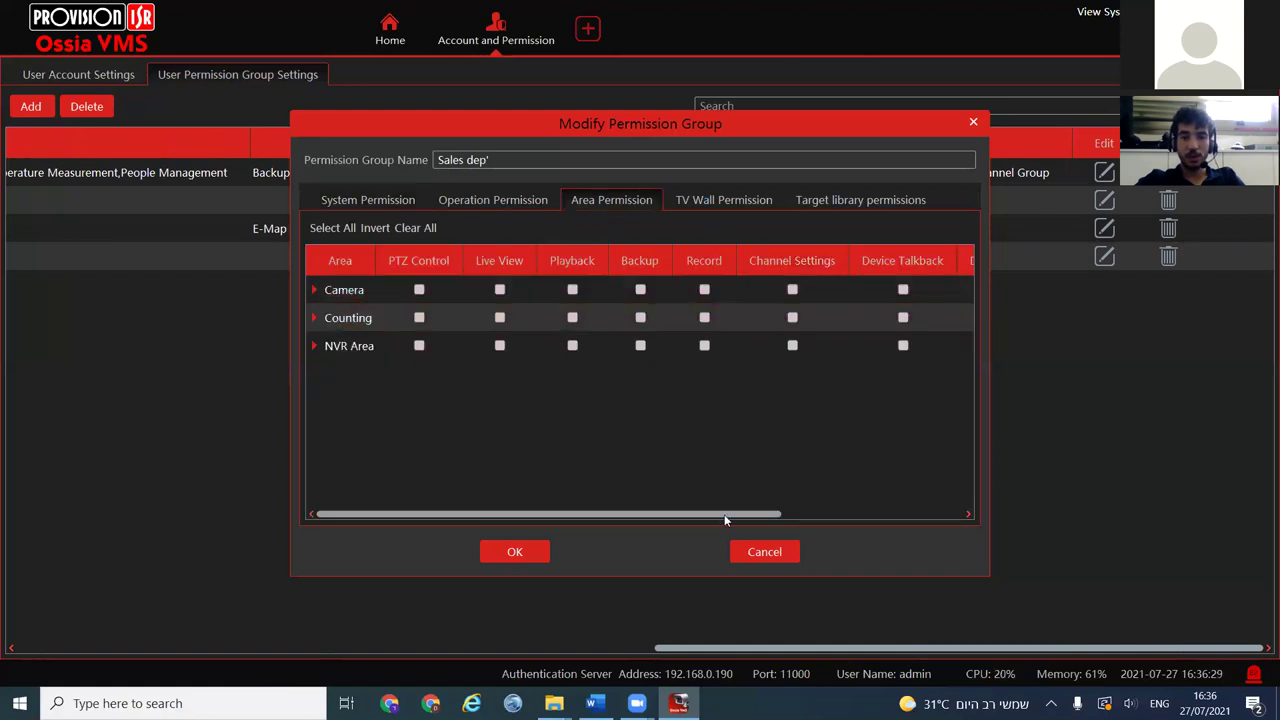
left_click(419, 290)
left_click(419, 317)
left_click(419, 345)
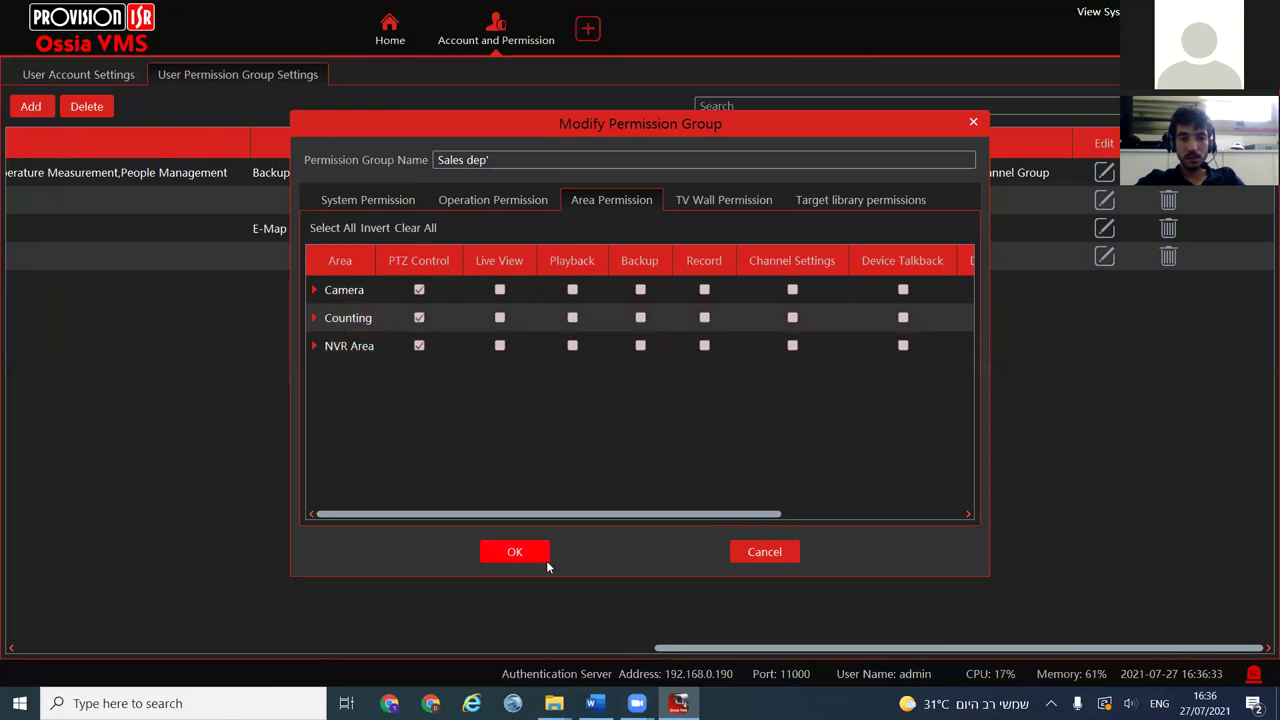
left_click(545, 560)
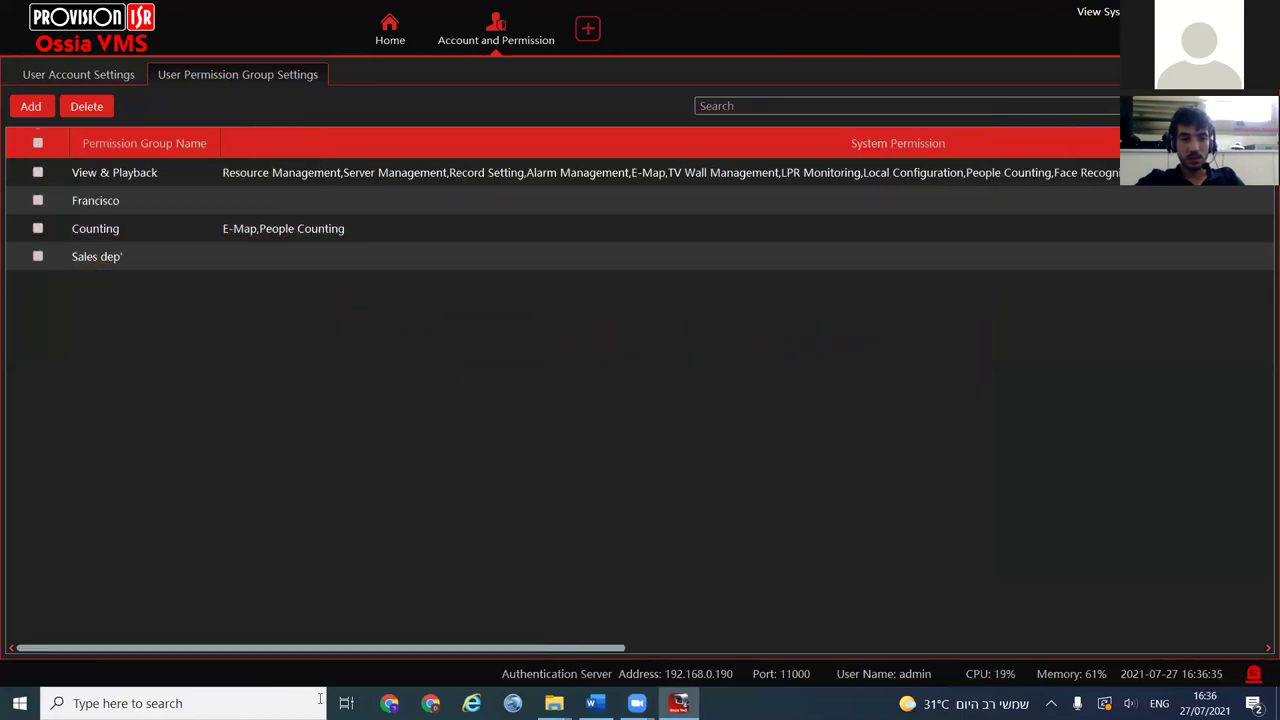
Reopen Sales dep' and grant Backup and Restore Database and TV Wall Operation, then save
left_click_drag(620, 648, 1132, 342)
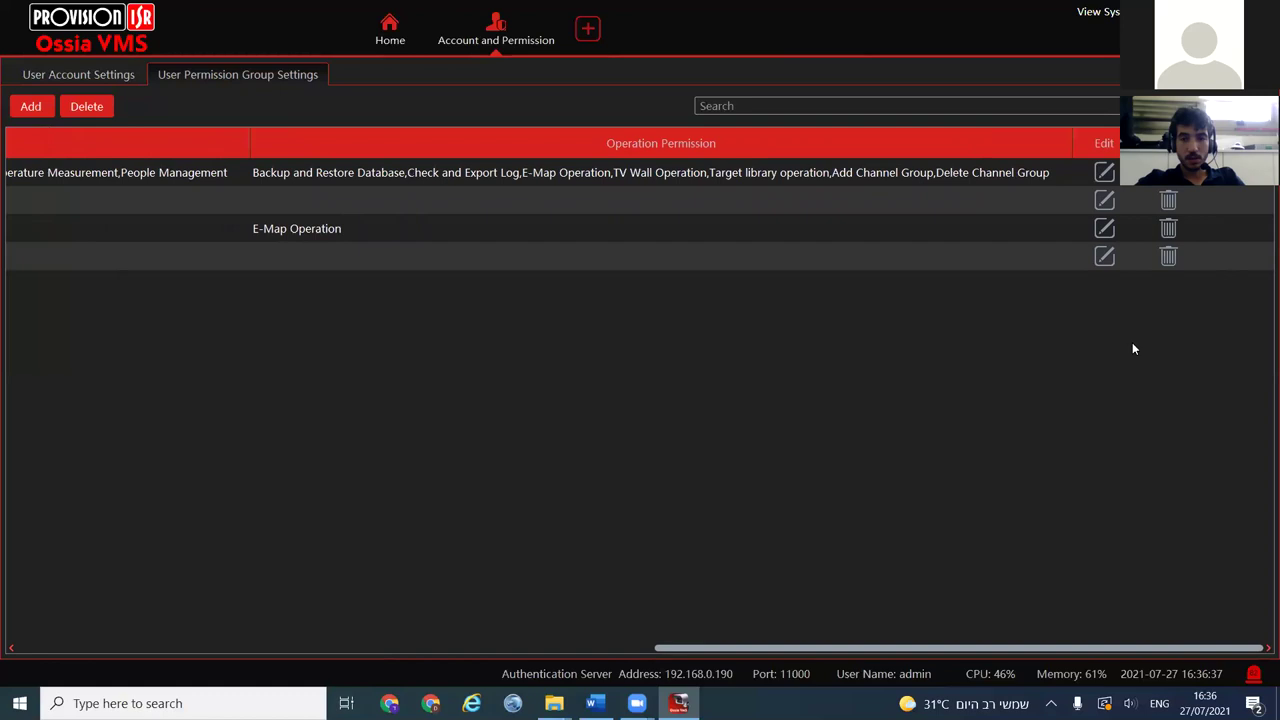
left_click(1108, 257)
left_click(592, 199)
left_click(418, 317)
left_click(418, 291)
left_click(418, 317)
left_click(418, 290)
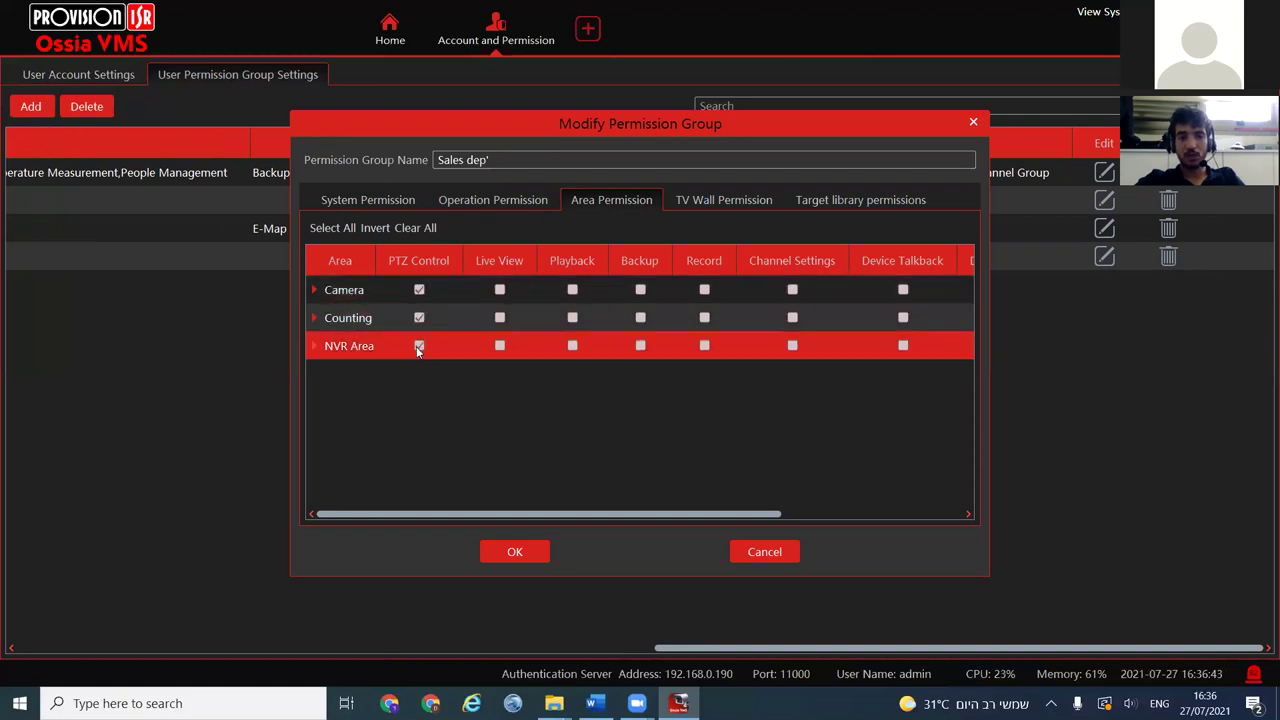
left_click(484, 203)
left_click(318, 261)
left_click(315, 288)
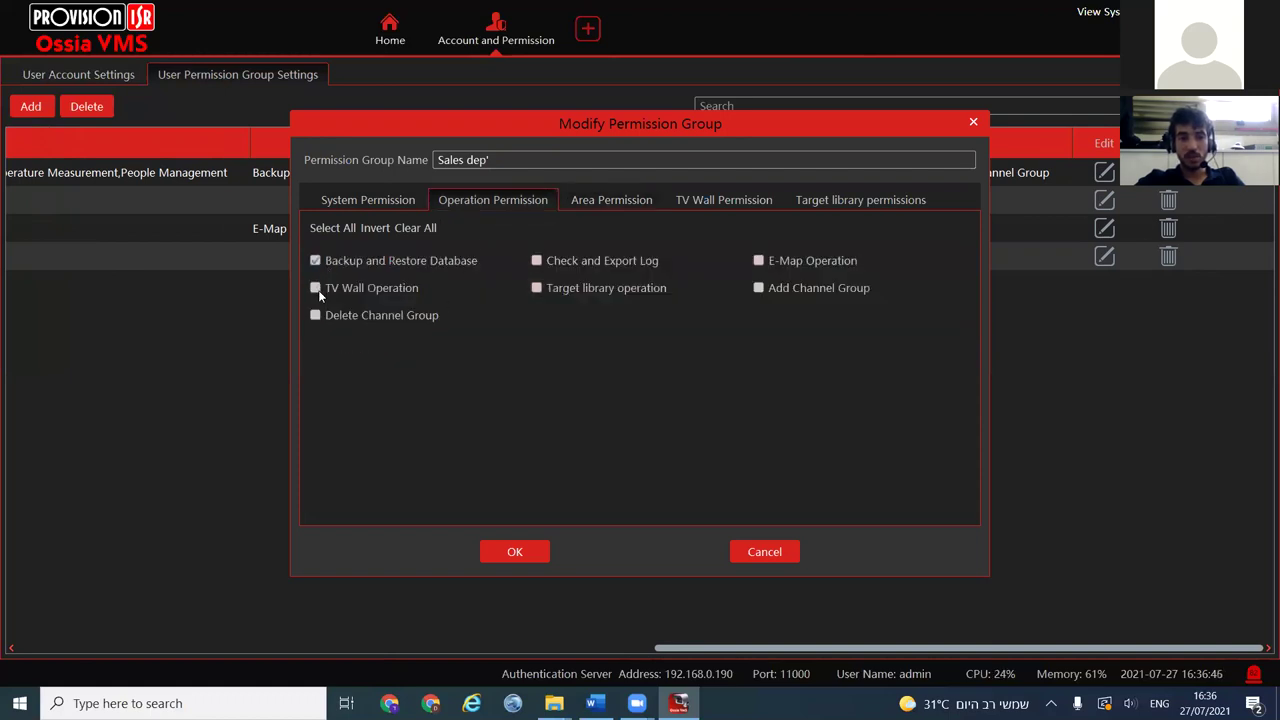
left_click(521, 554)
Select the Sales dep' group's row and scroll through the permission group list
left_click_drag(507, 648, 1040, 647)
left_click(560, 262)
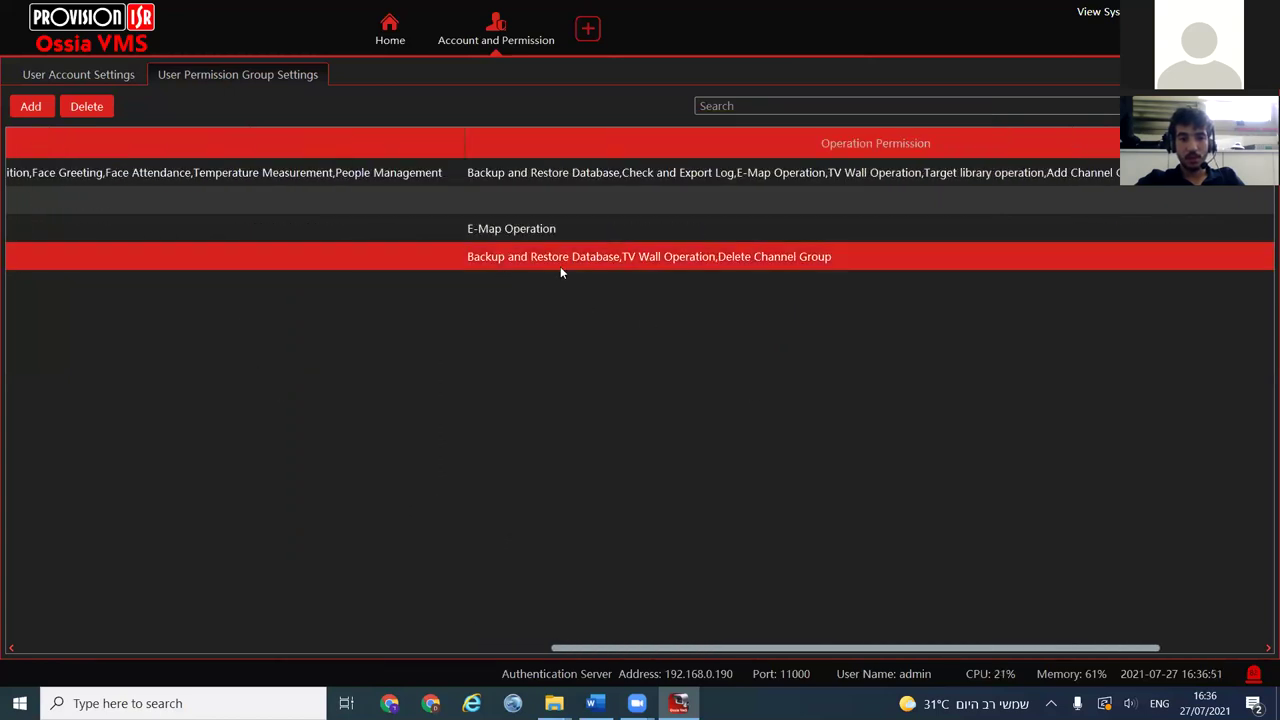
left_click(733, 650)
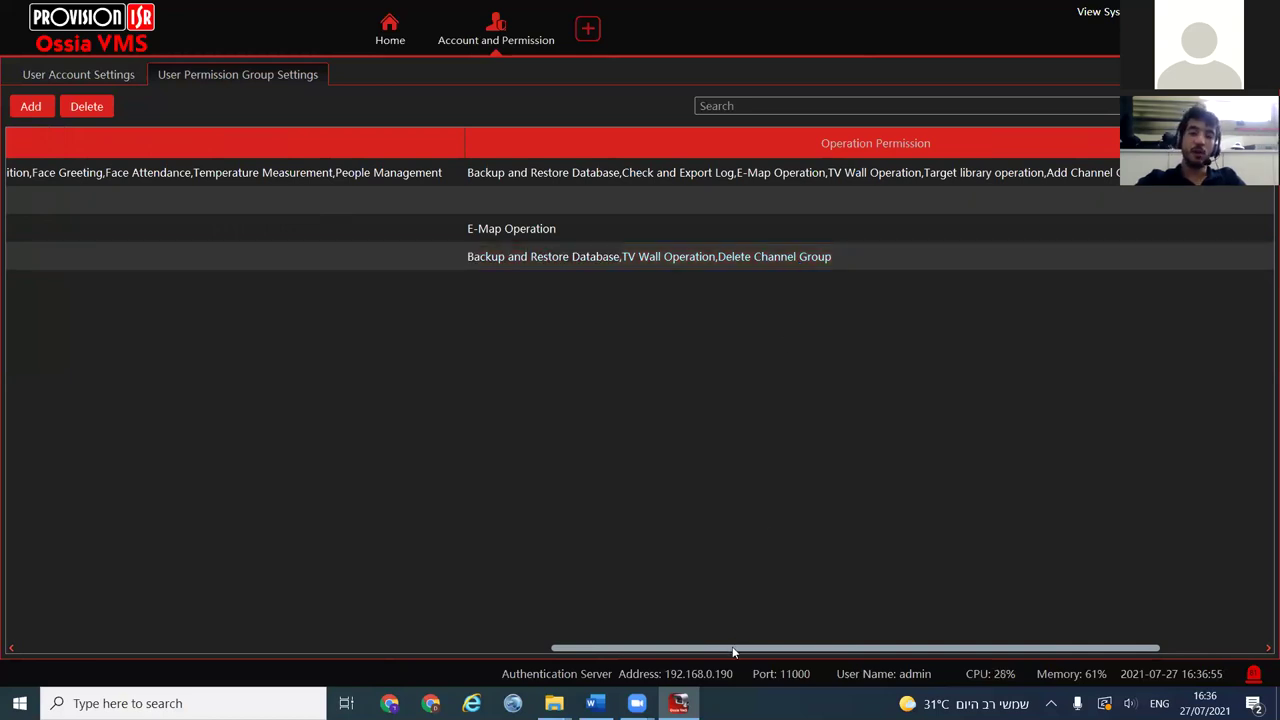
left_click_drag(733, 650, 109, 240)
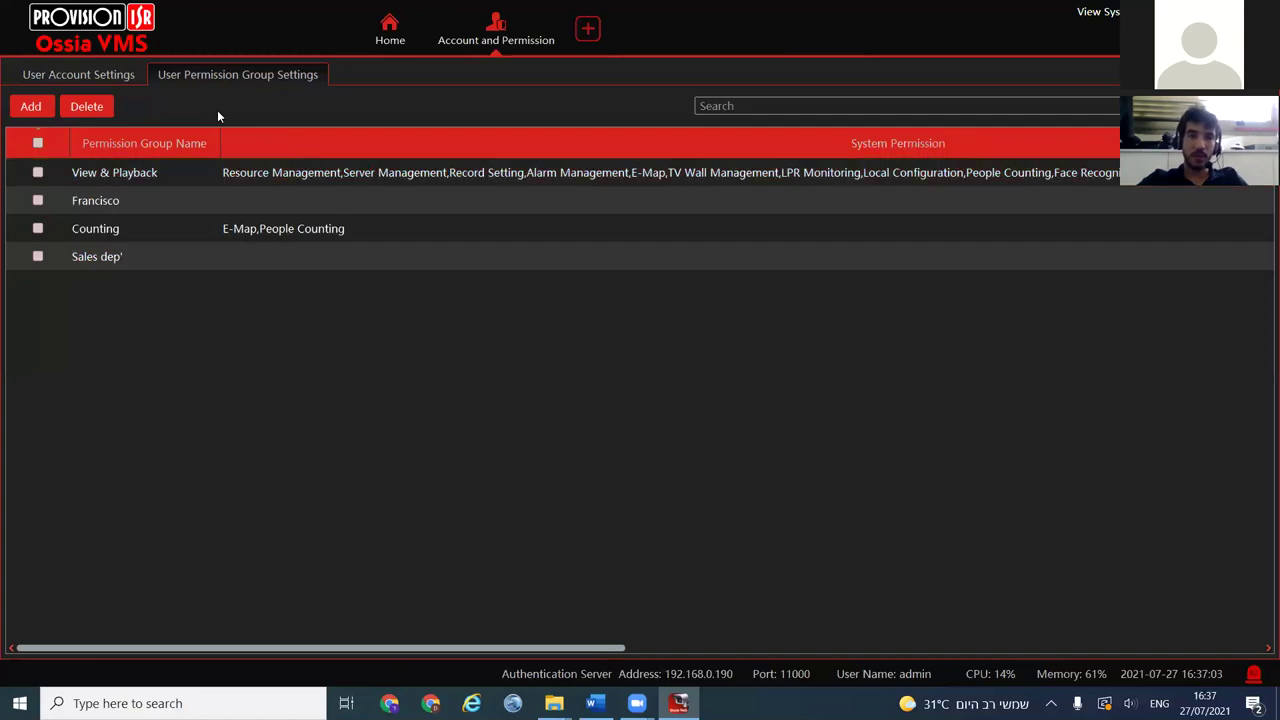
Fill a new user 'user1' with the Sales dep' group, cancel without saving, and return Home
left_click(77, 72)
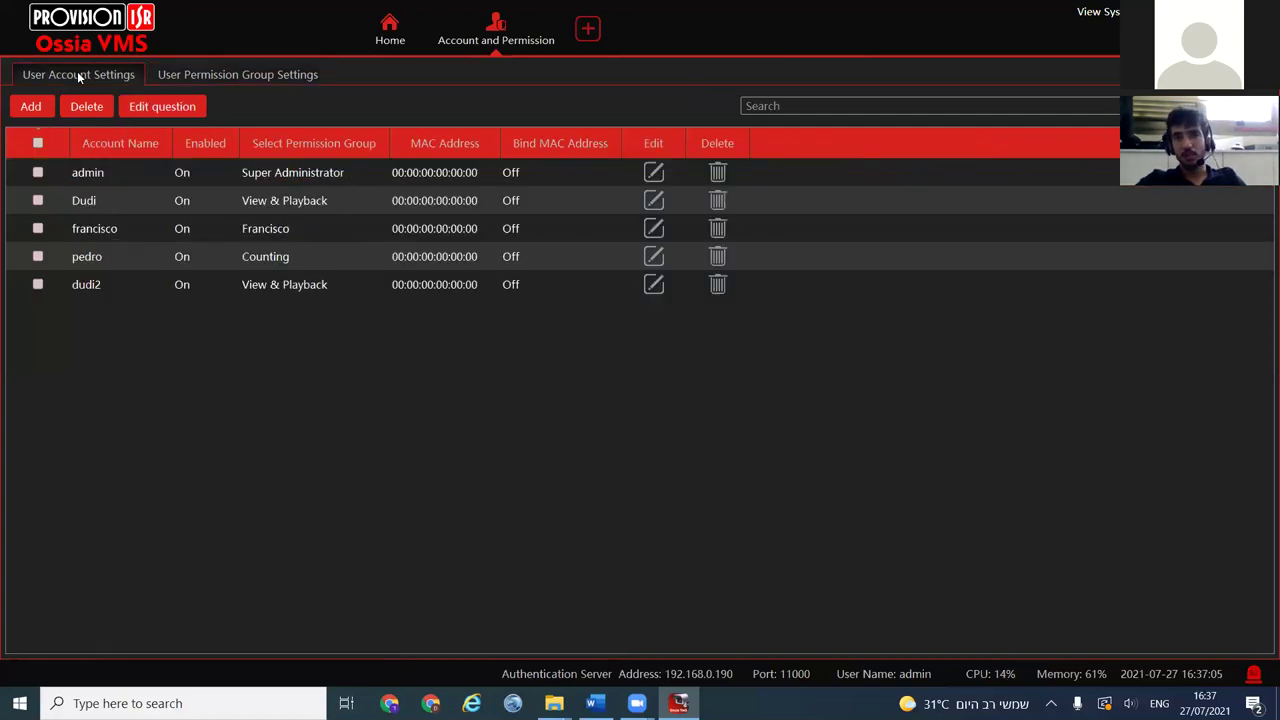
left_click(31, 106)
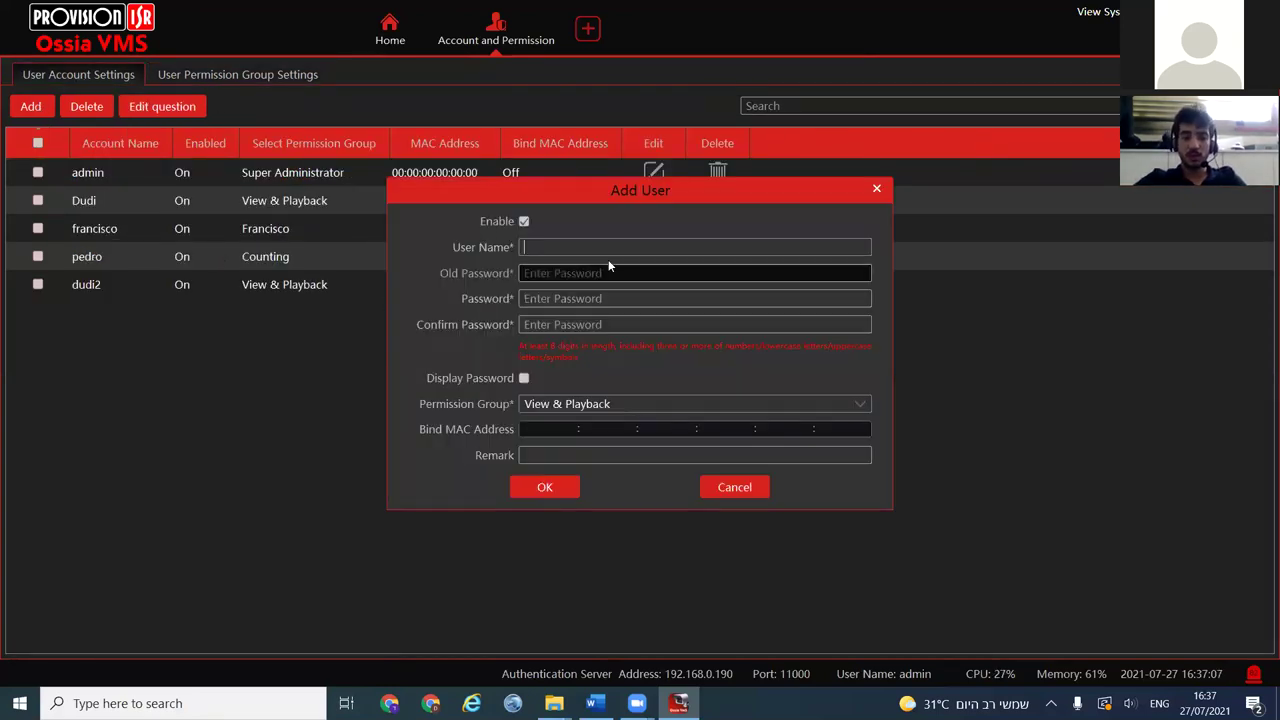
type("user")
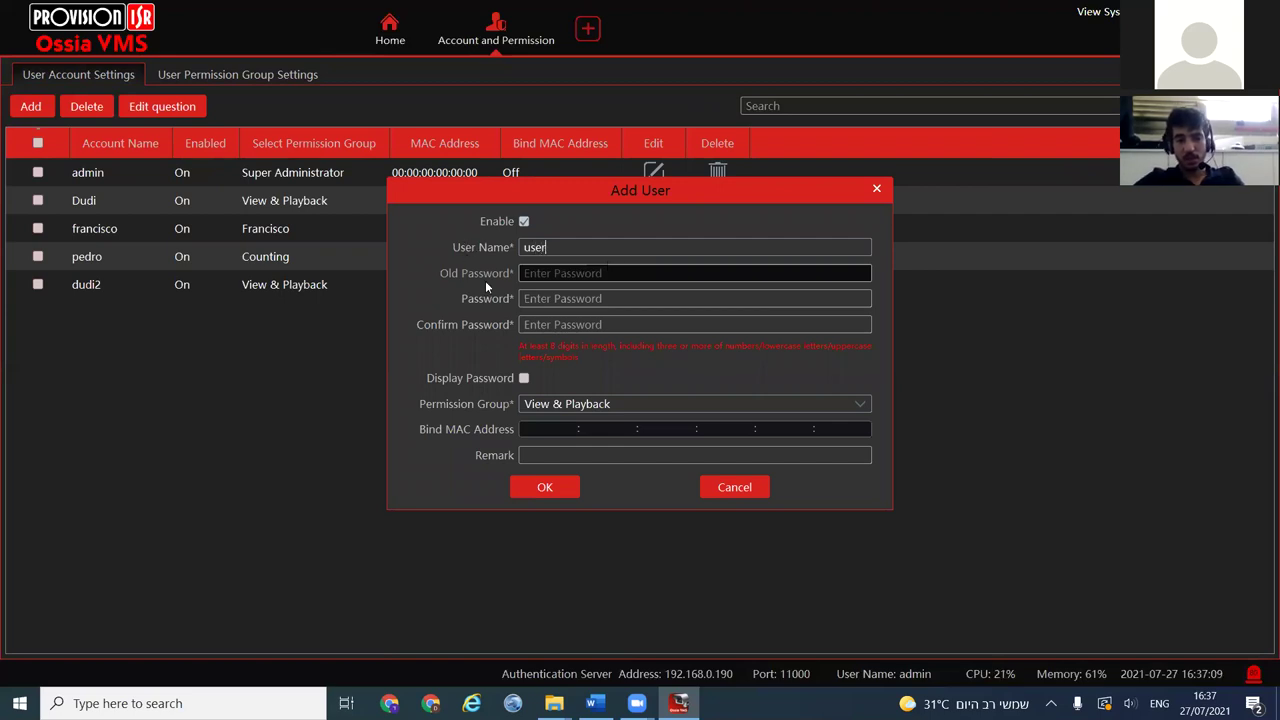
type("1")
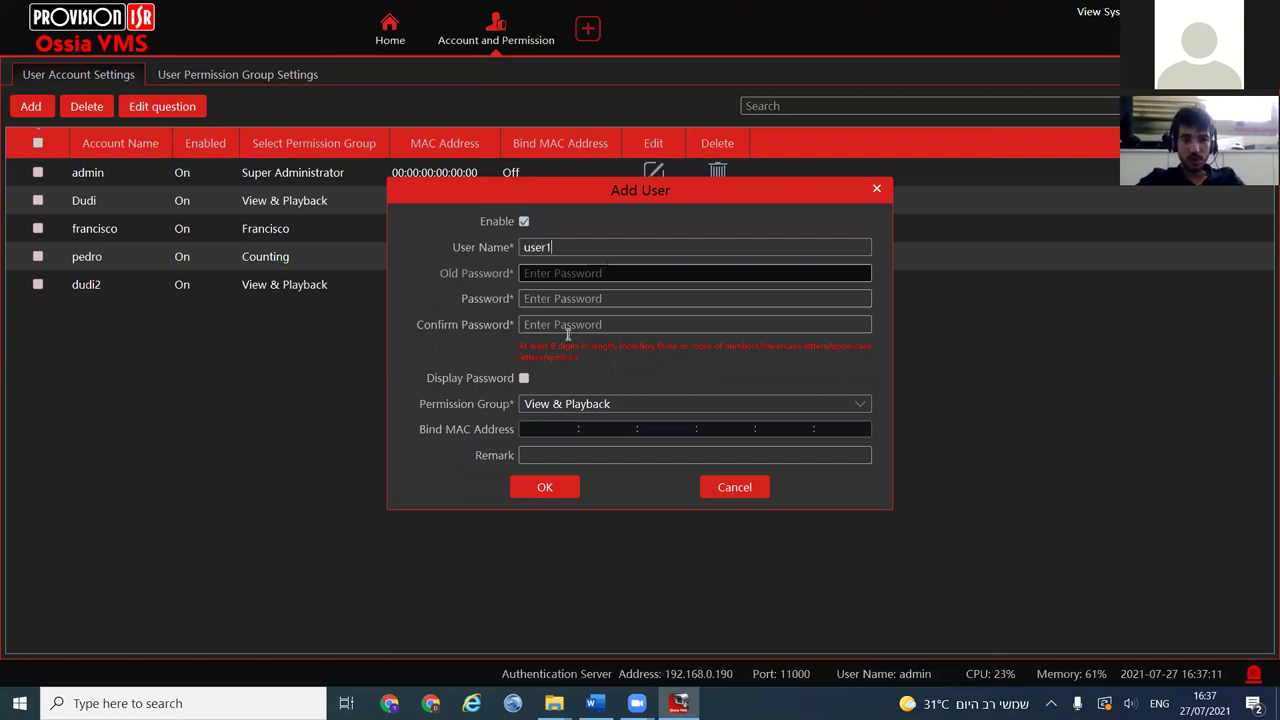
left_click(570, 404)
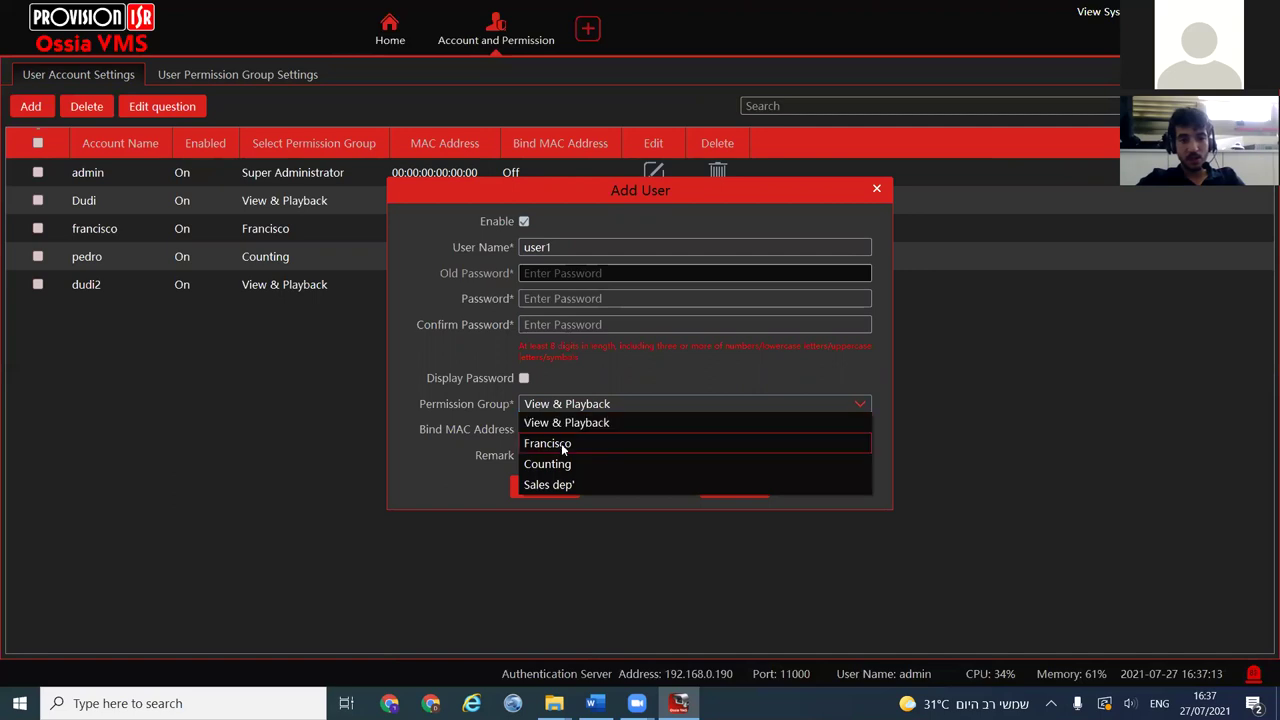
left_click(560, 485)
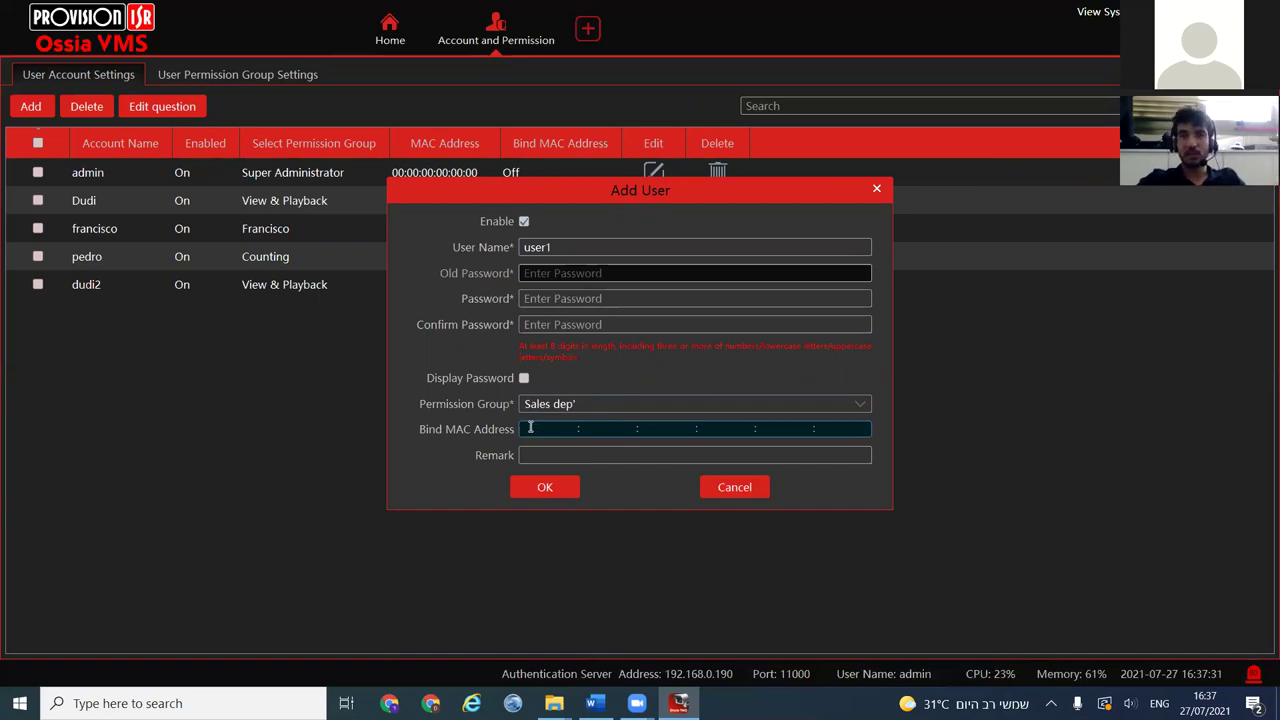
left_click(723, 488)
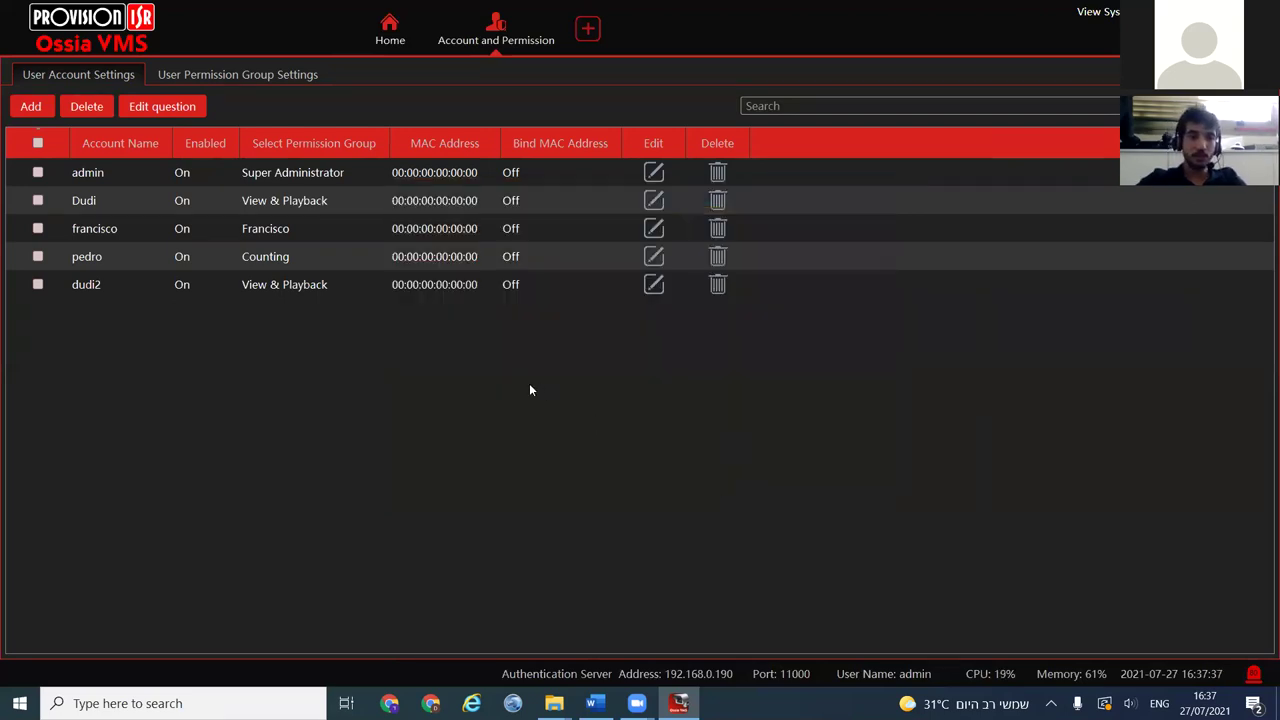
left_click(393, 42)
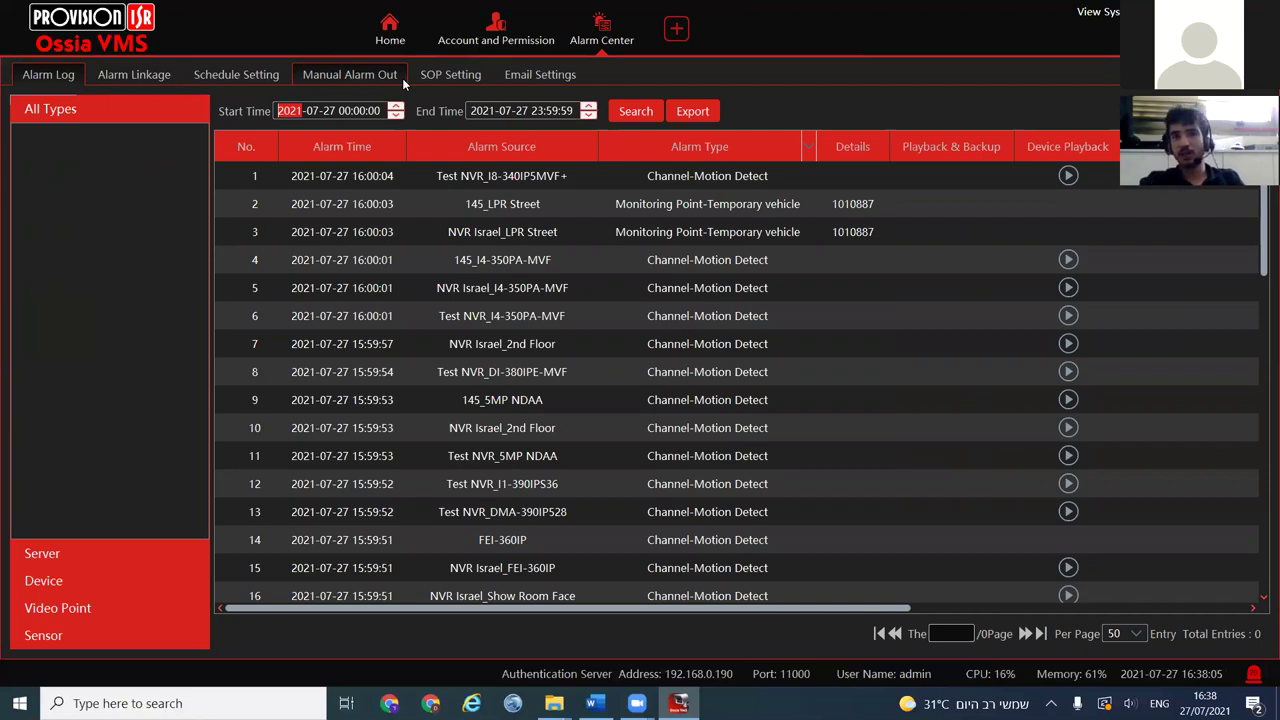
Look through the alarm linkage table scrolled right, then show the alarm schedule list
left_click(152, 76)
left_click_drag(677, 648, 1094, 651)
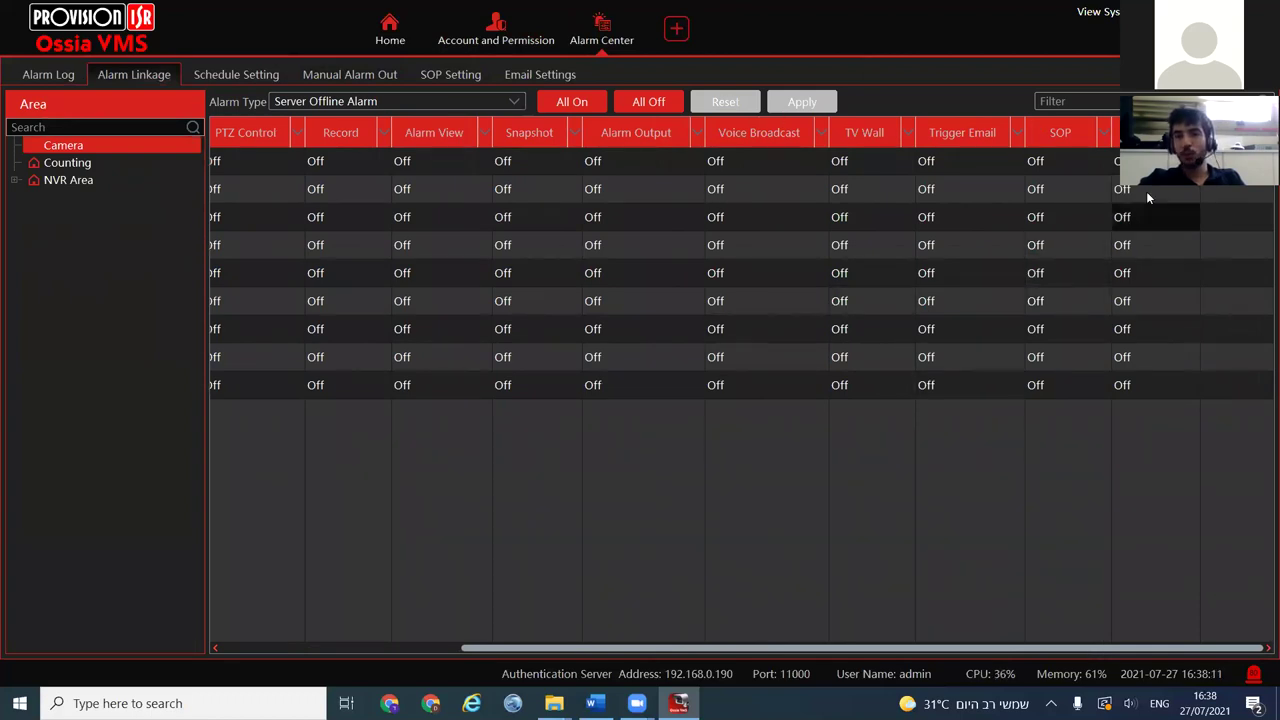
left_click(1150, 138)
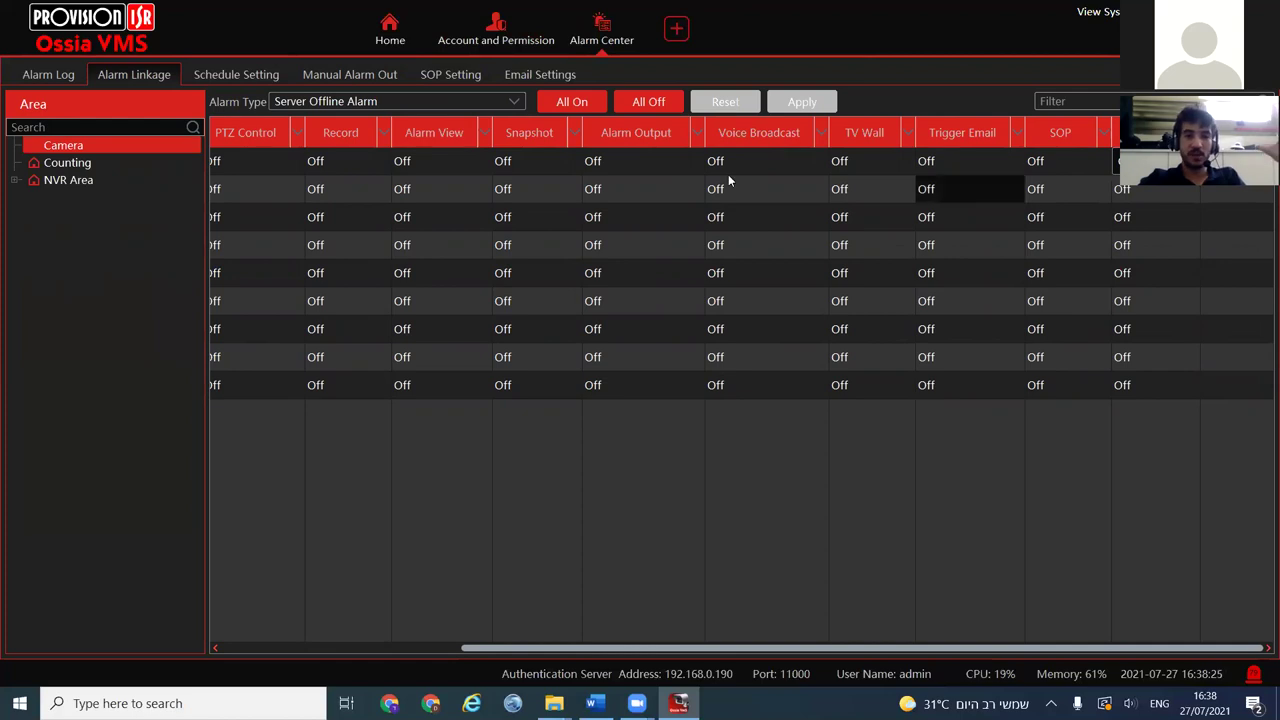
left_click(233, 75)
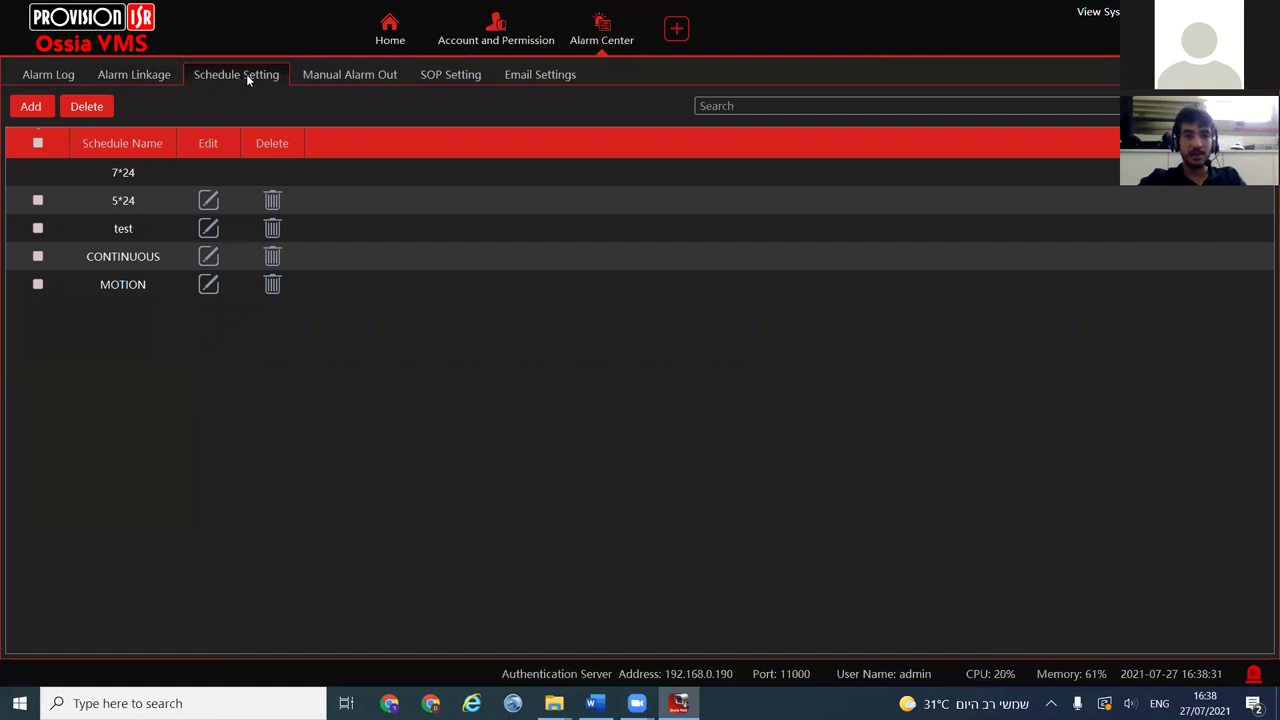
Open the 5*24 schedule for inspection and close it unchanged
left_click(106, 174)
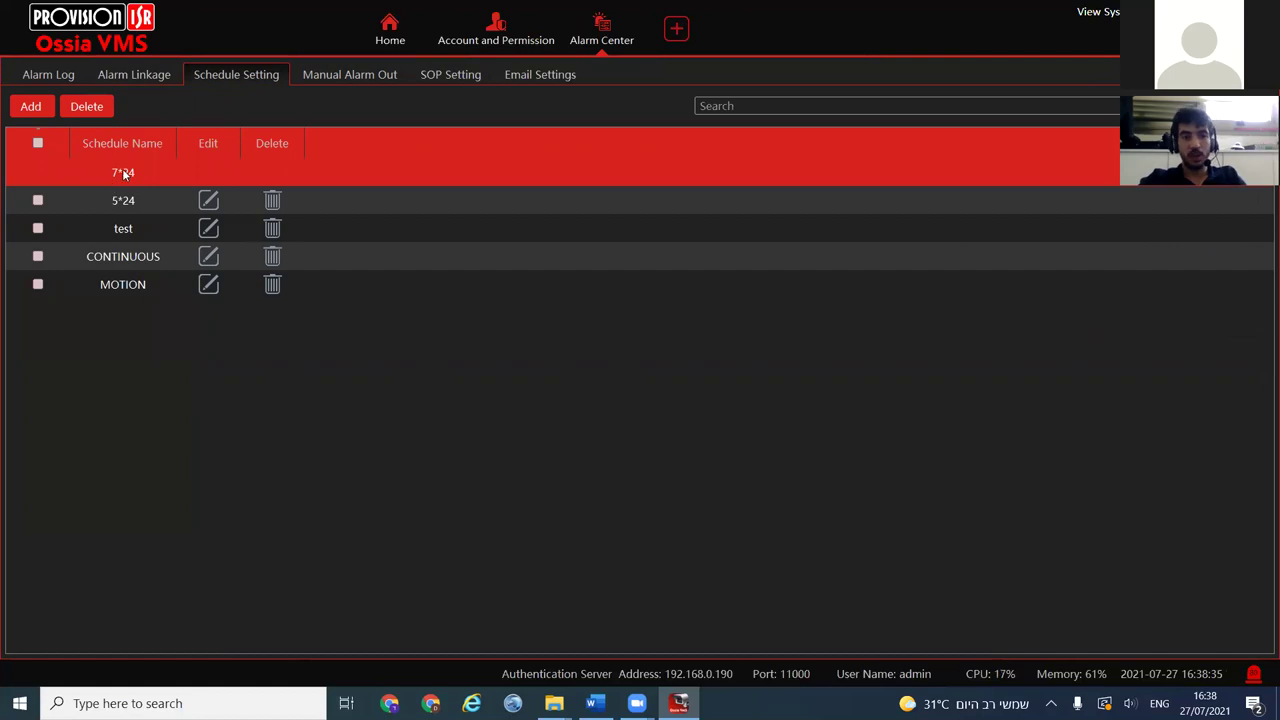
left_click(208, 200)
left_click(755, 580)
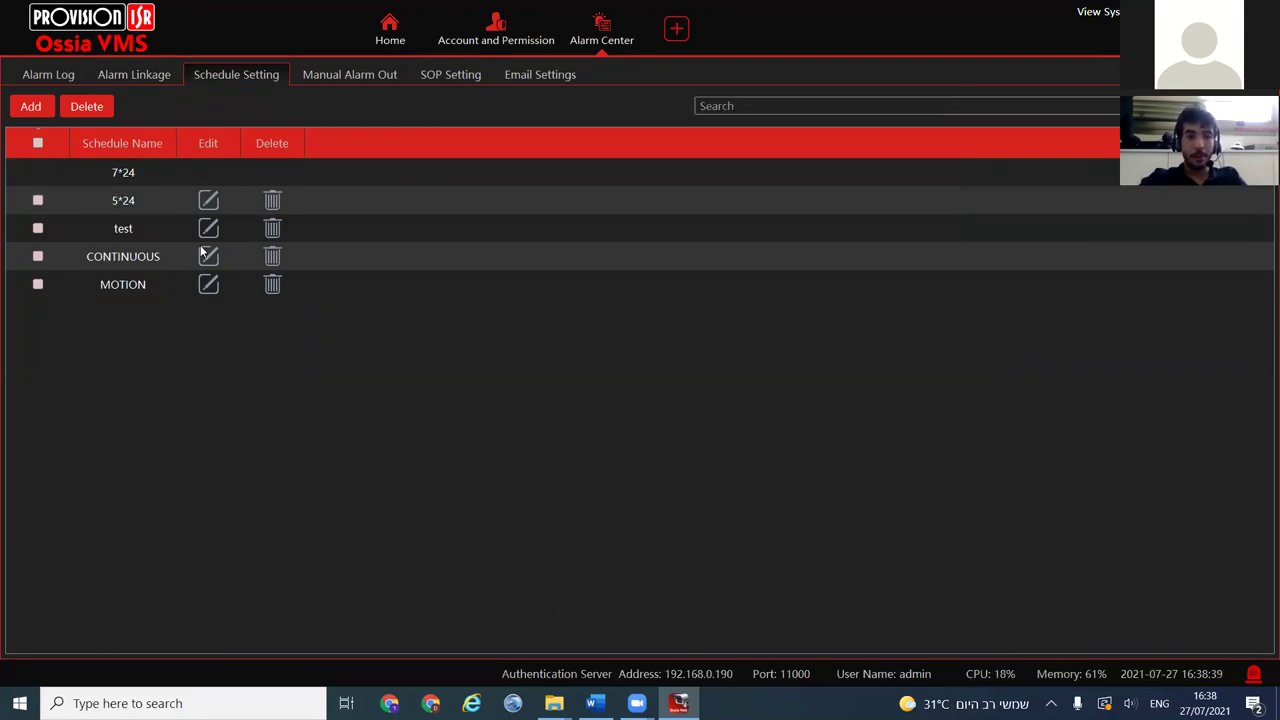
Create schedule 'your own': Sun 01:20–12:30, Mon 13:20–21:38, Tue 00:00–15:00, Wed 02:52–09:57
left_click(40, 108)
left_click(486, 133)
type("your own")
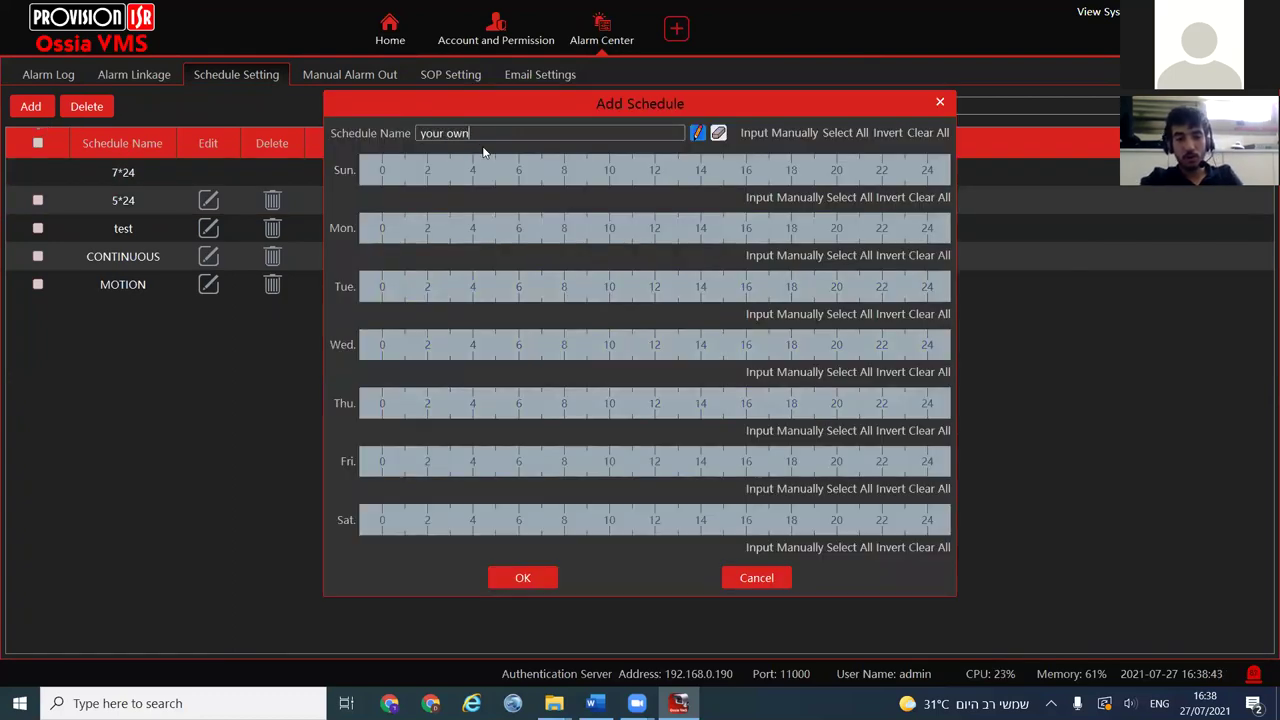
left_click_drag(412, 170, 666, 170)
left_click_drag(686, 228, 874, 228)
left_click_drag(724, 287, 382, 287)
left_click_drag(446, 345, 608, 345)
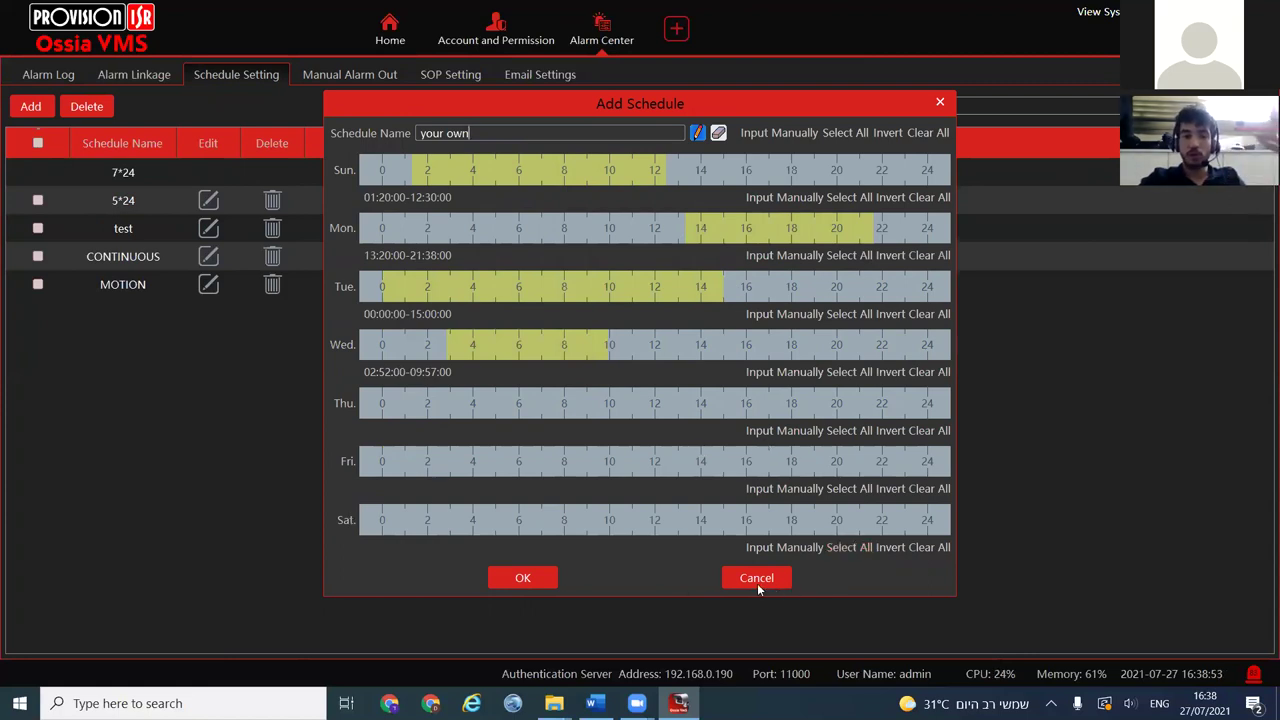
left_click_drag(481, 133, 418, 133)
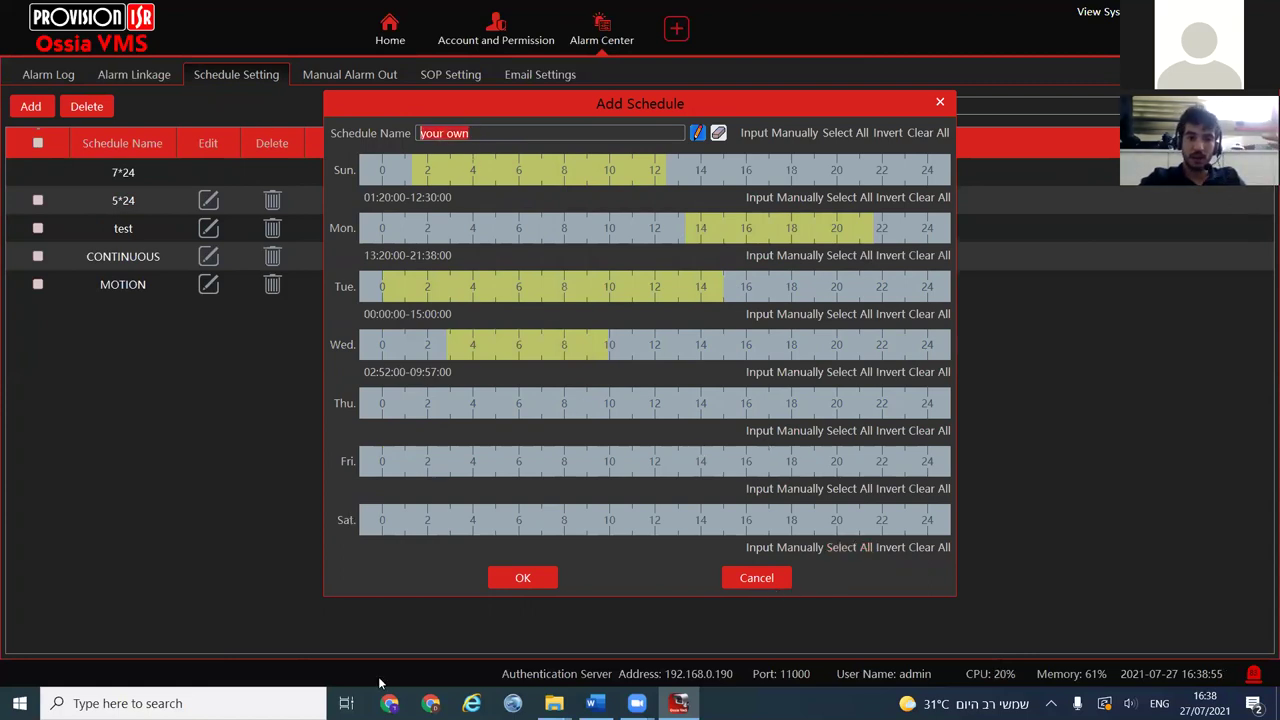
left_click(523, 580)
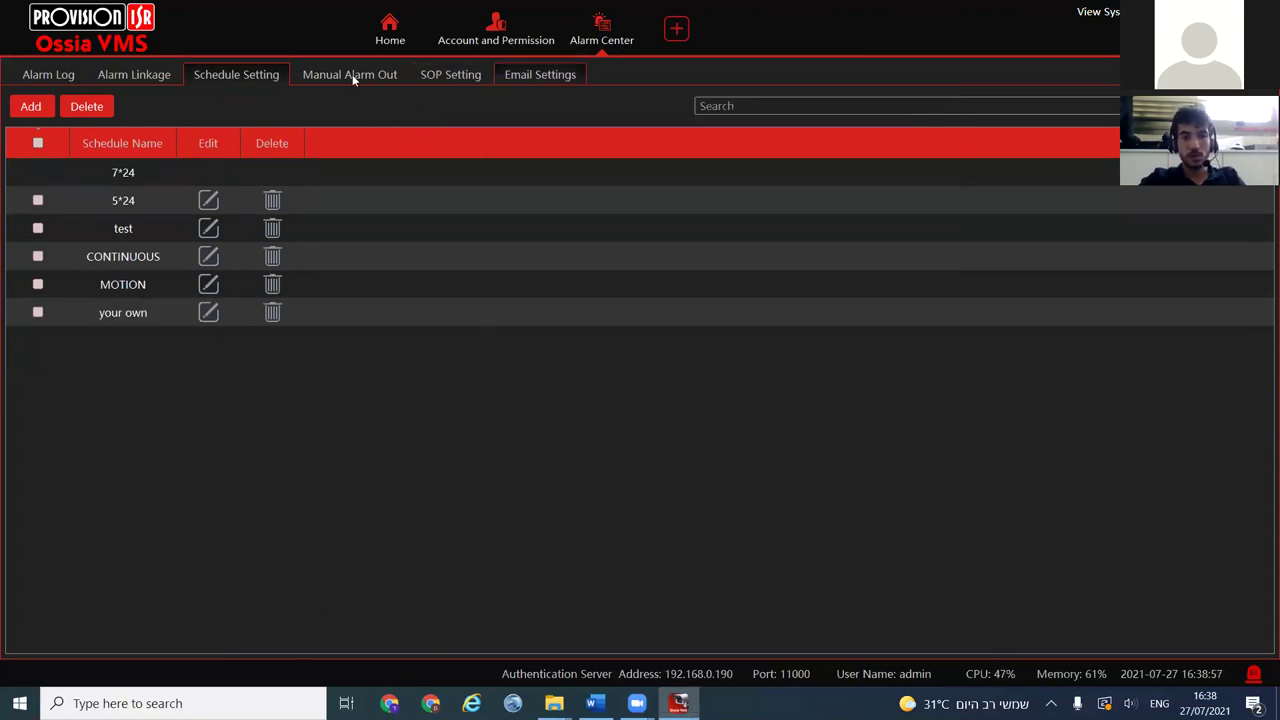
In the alarm linkage table, browse row 4's schedule choices including 'your own', leaving it Off
left_click(132, 76)
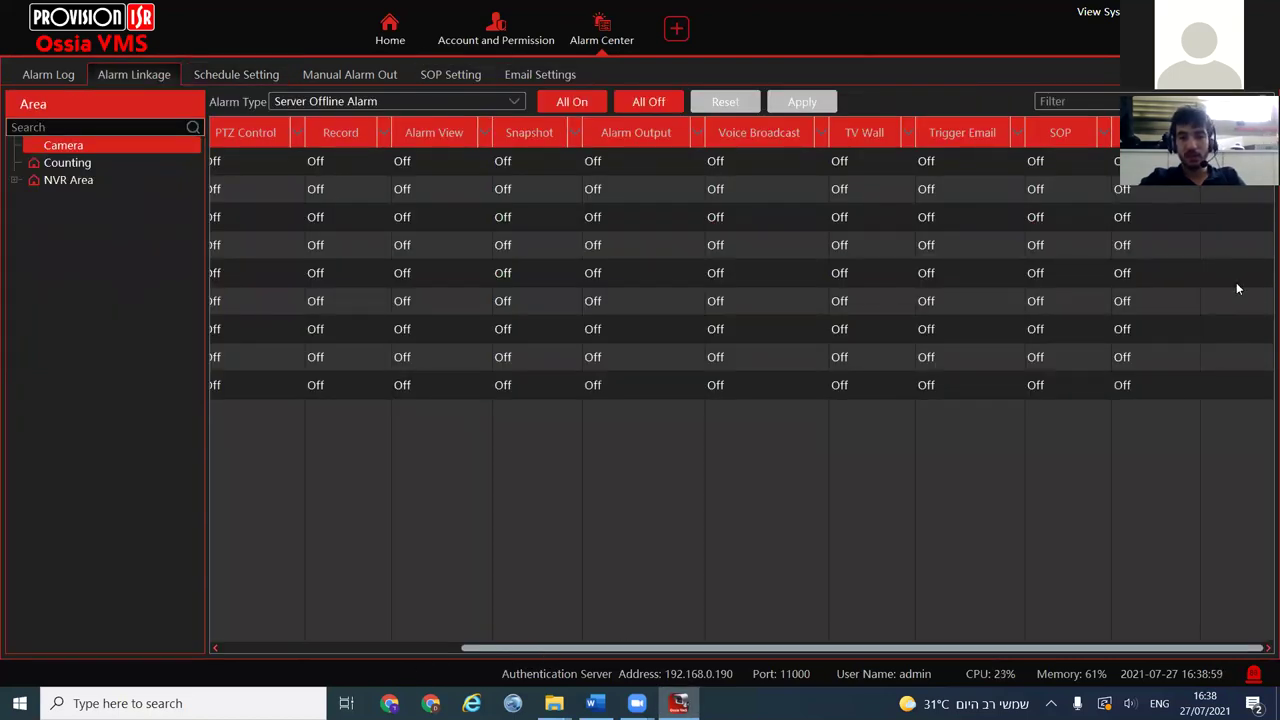
left_click(1150, 217)
left_click(1136, 245)
left_click(1136, 245)
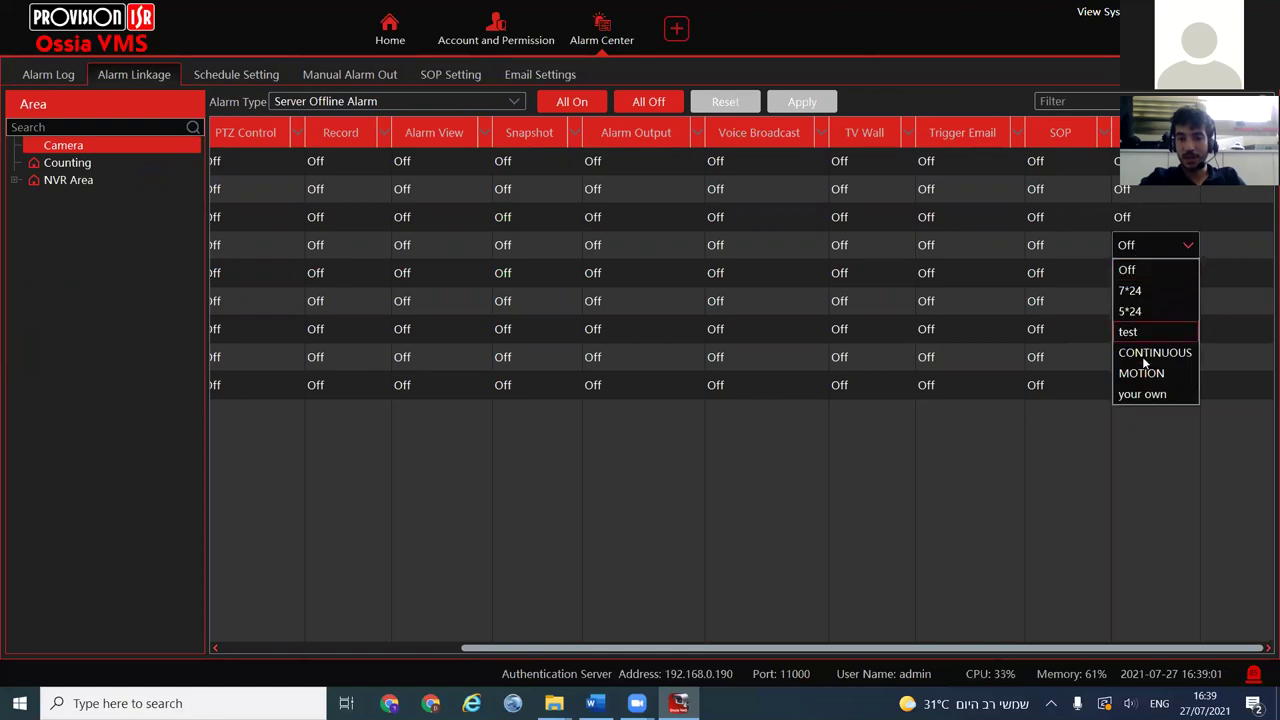
left_click(1140, 396)
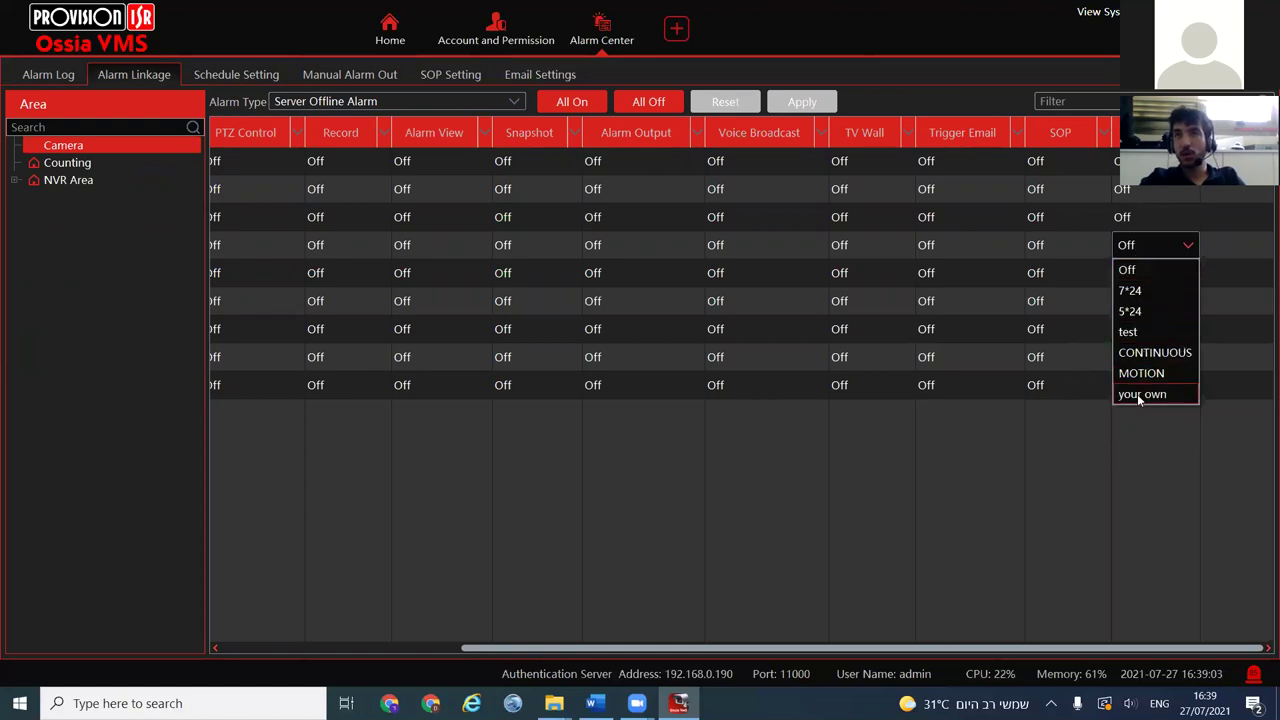
left_click(1038, 432)
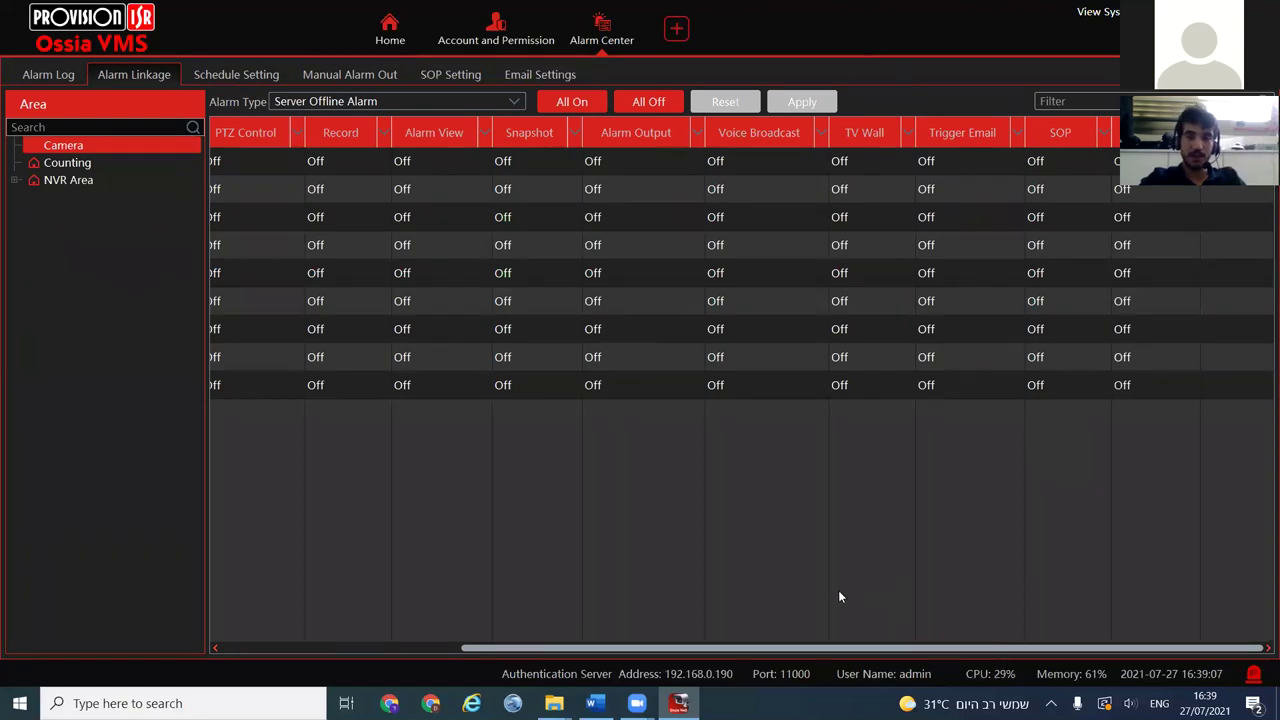
left_click_drag(440, 648, 346, 649)
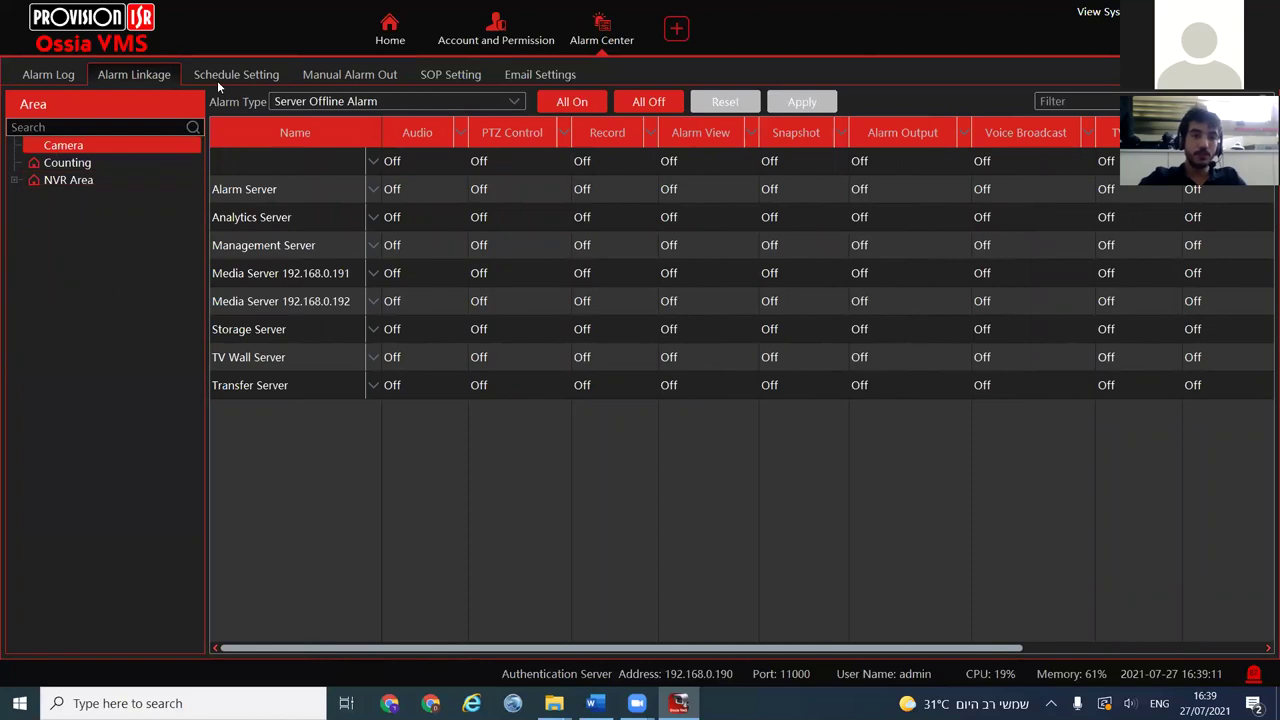
left_click(427, 77)
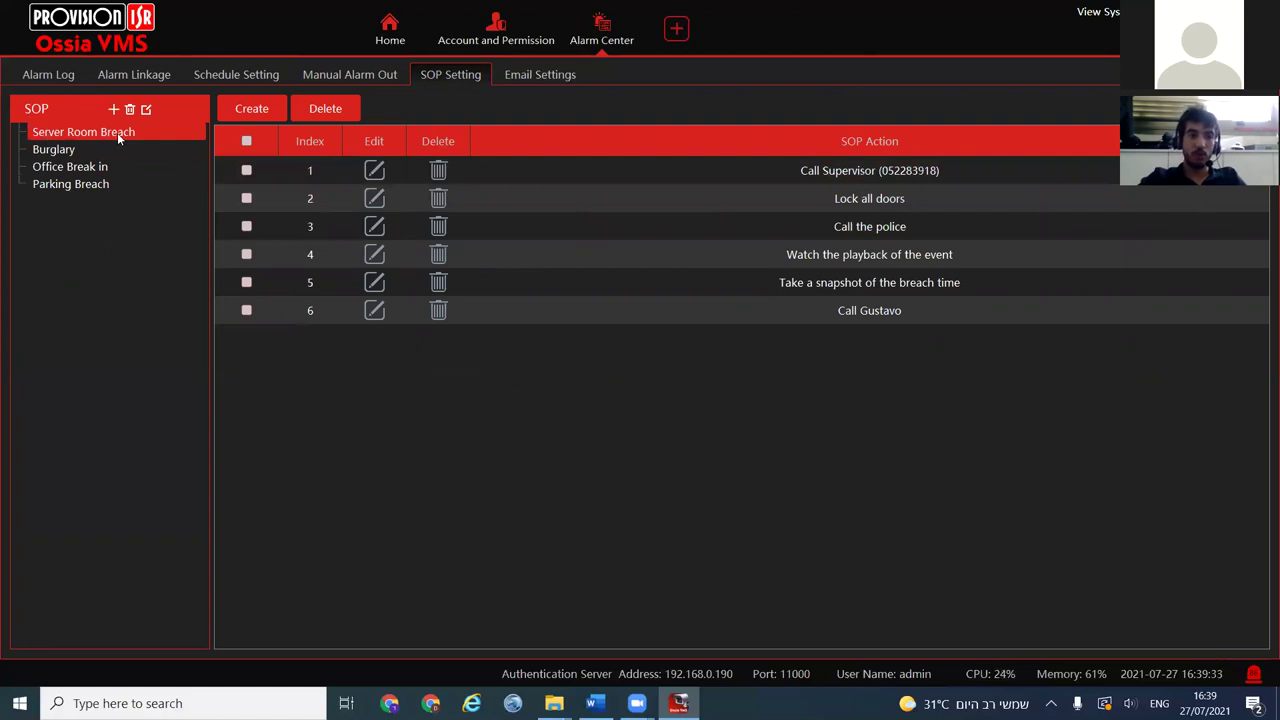
left_click(76, 168)
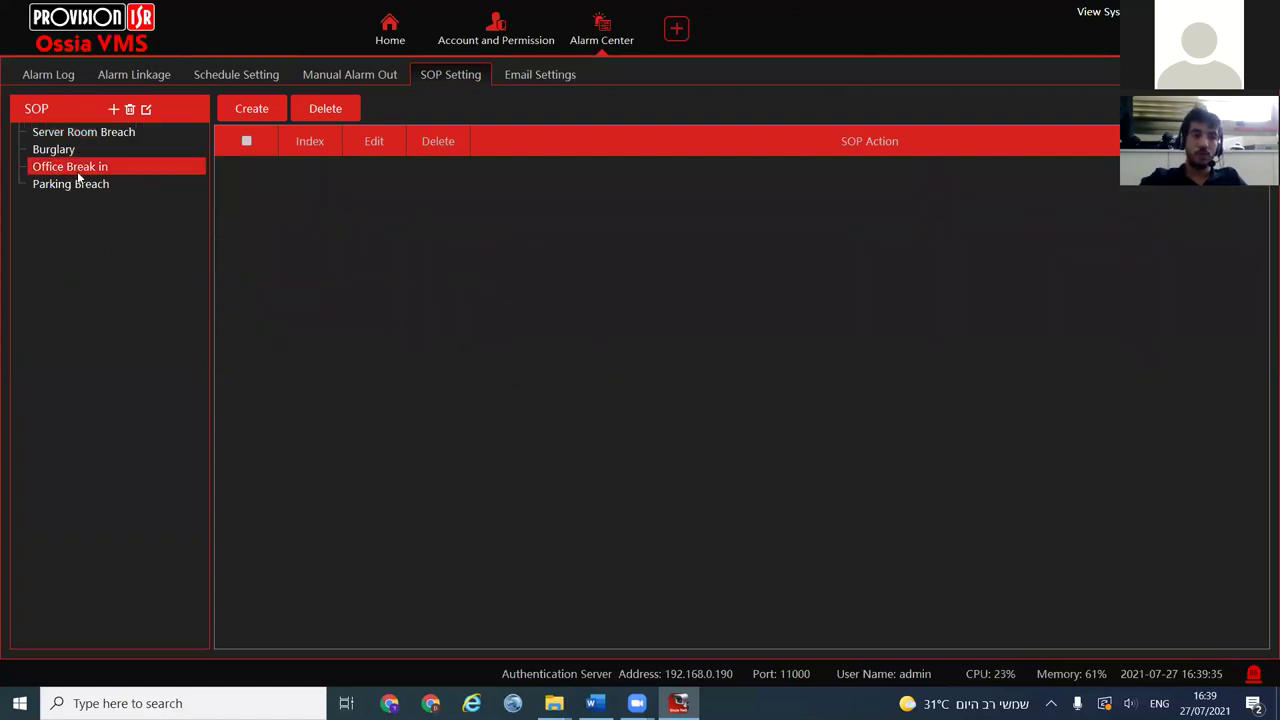
left_click(73, 136)
left_click(69, 150)
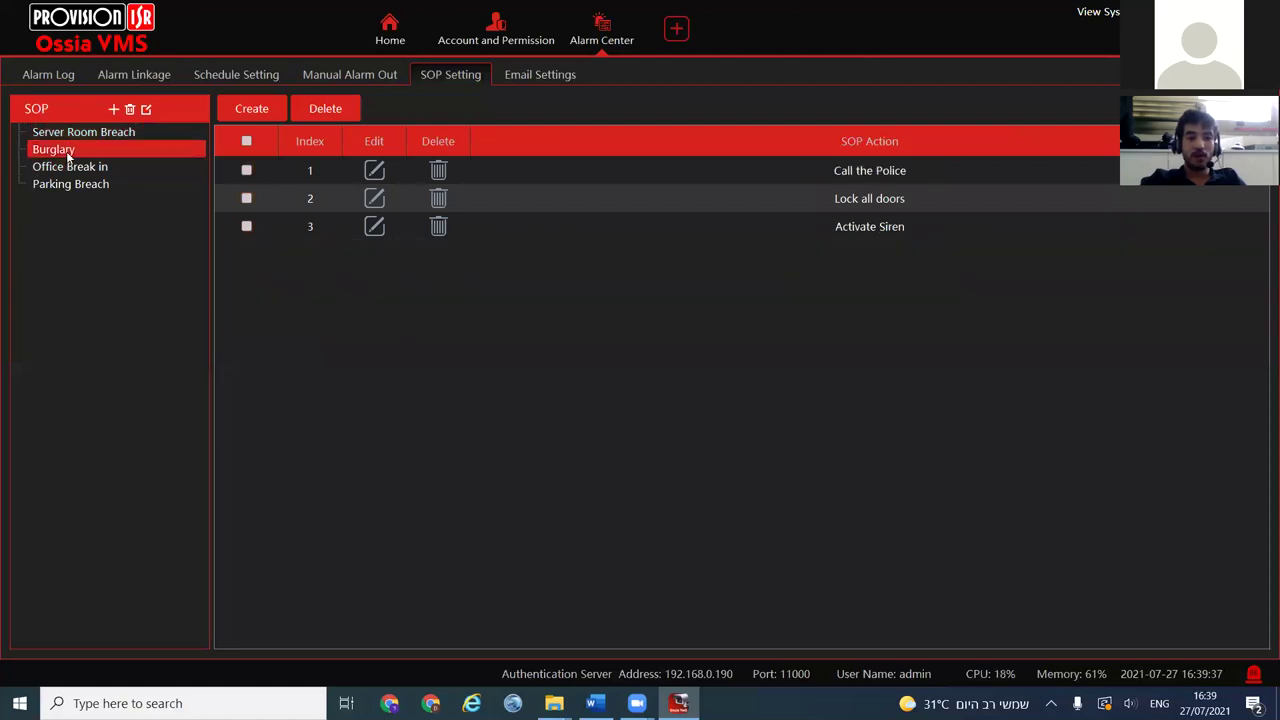
left_click(69, 167)
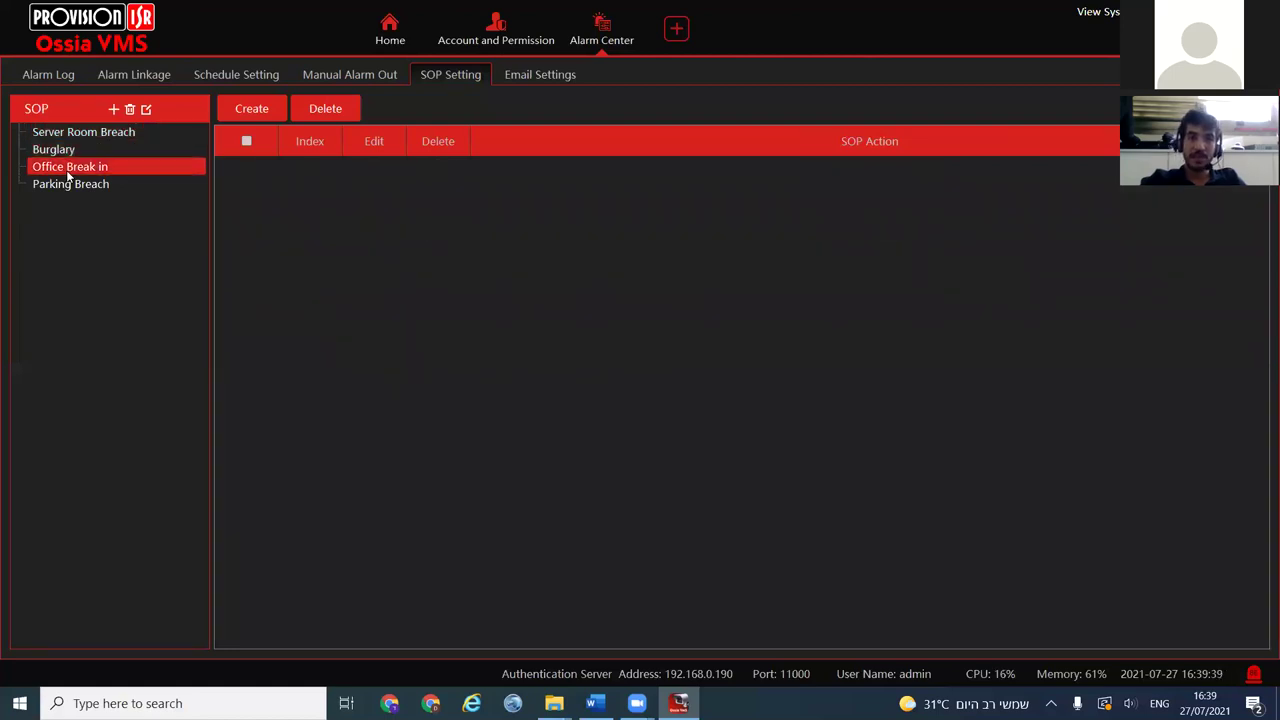
left_click(66, 190)
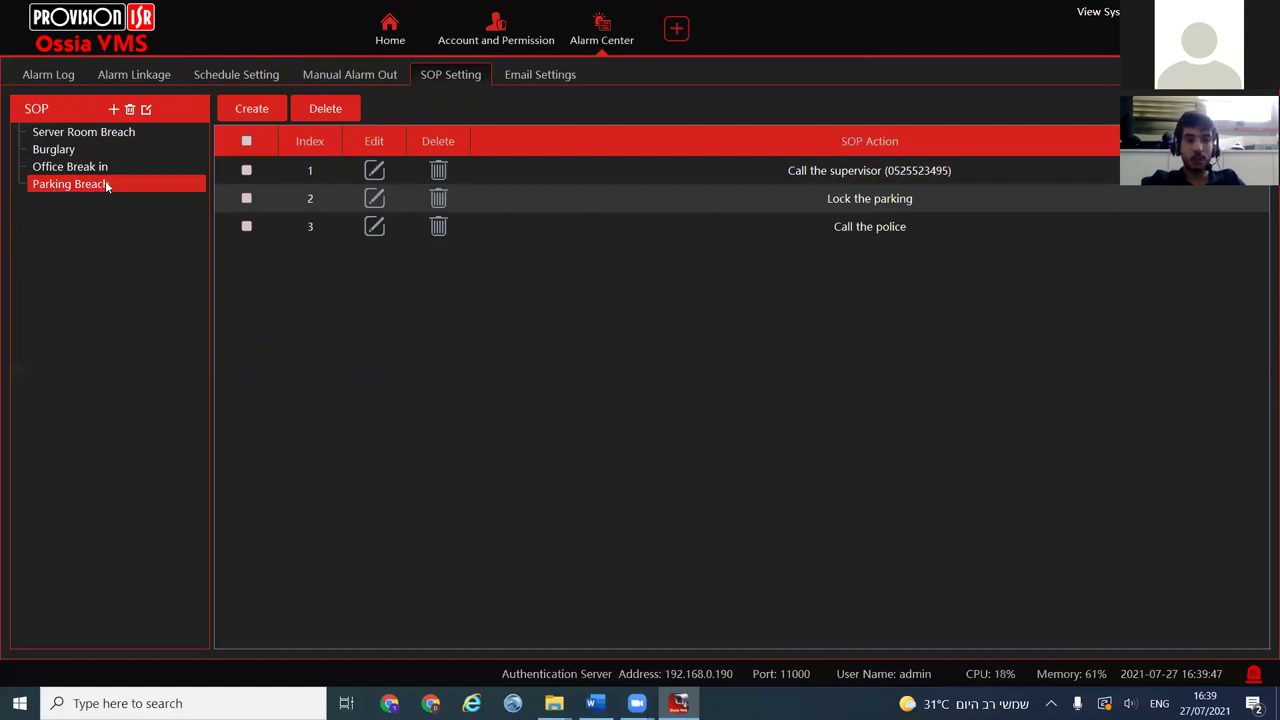
left_click(143, 77)
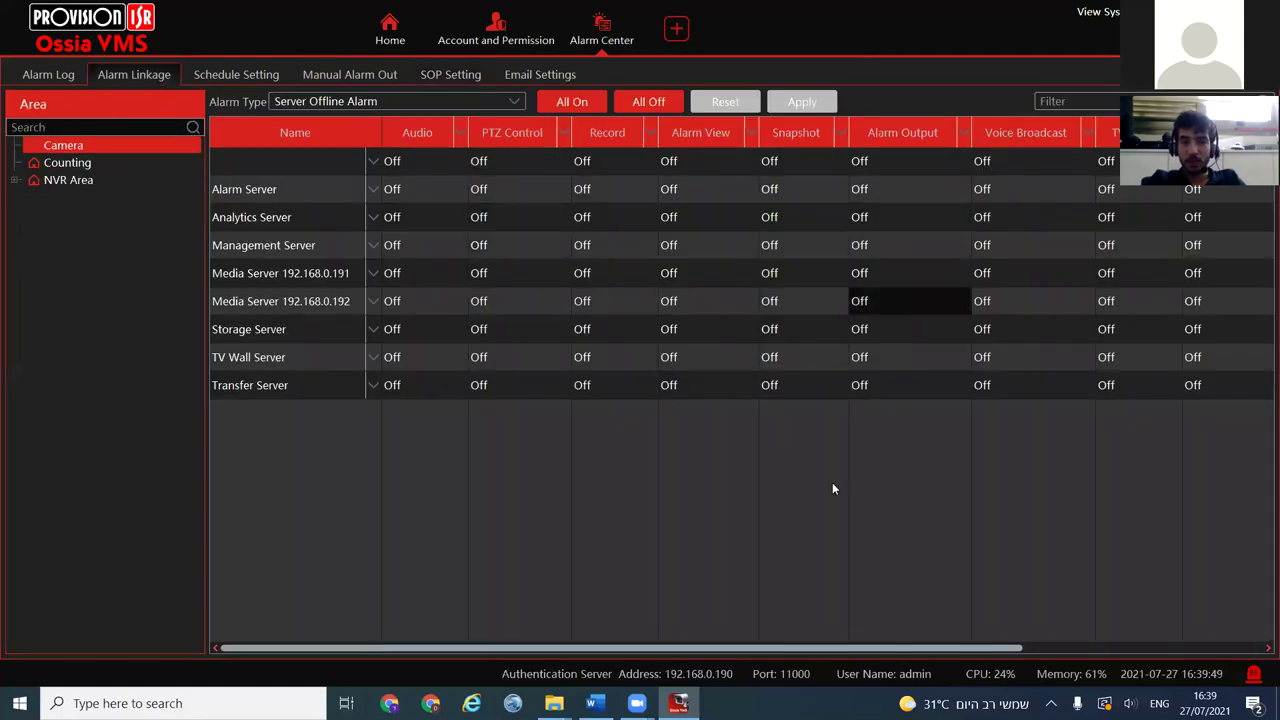
Tick the Server Room Breach SOP for the Alarm Server, then close without applying
scroll(802, 650, "right", 1)
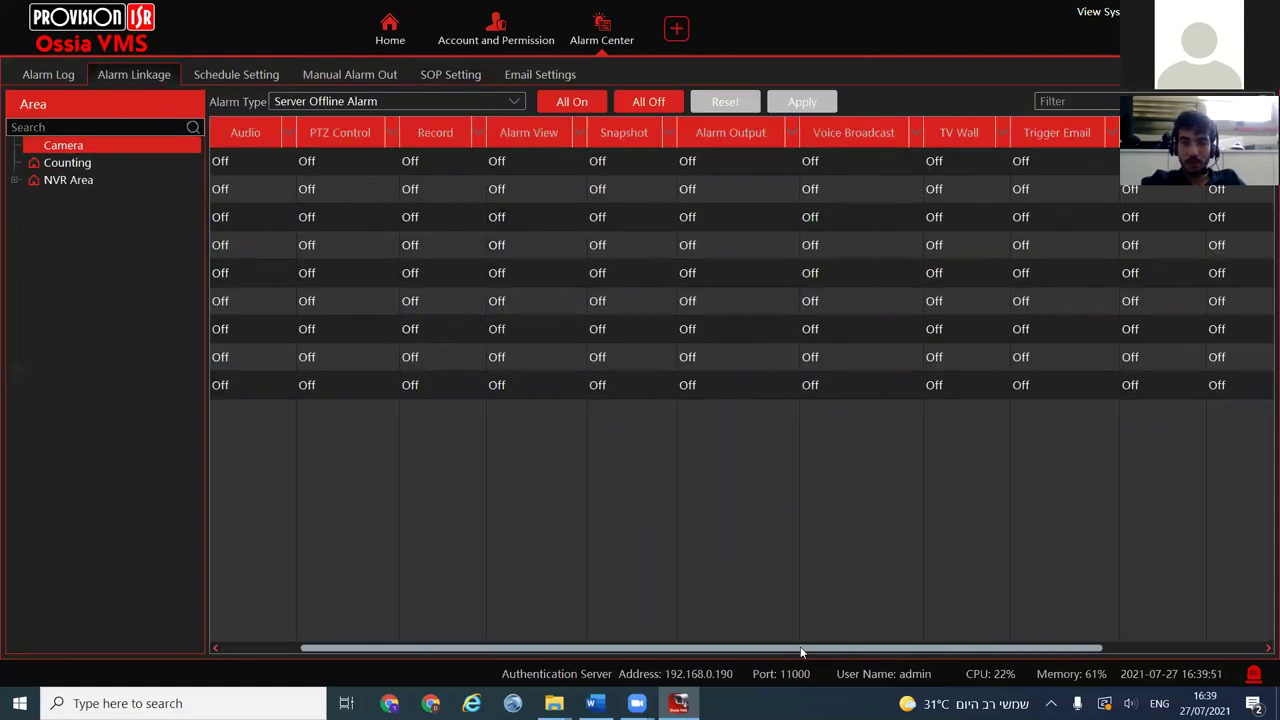
scroll(880, 650, "right", 1)
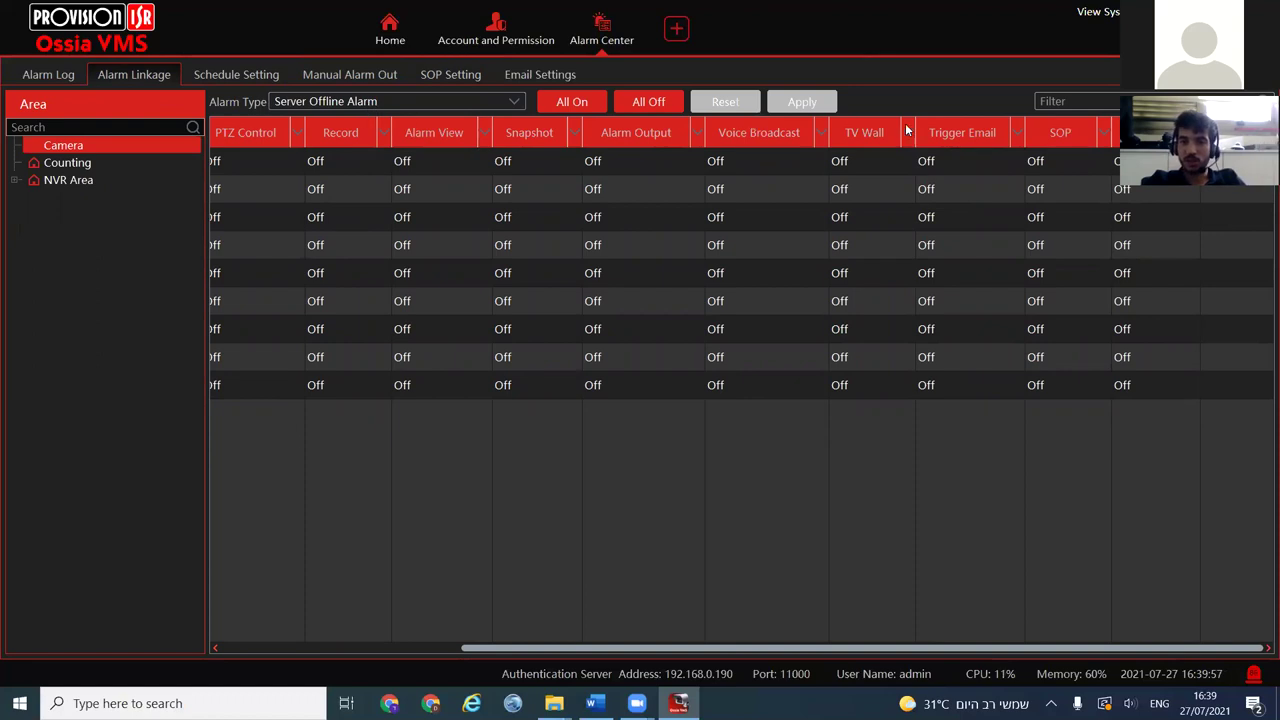
left_click(1066, 179)
left_click(673, 356)
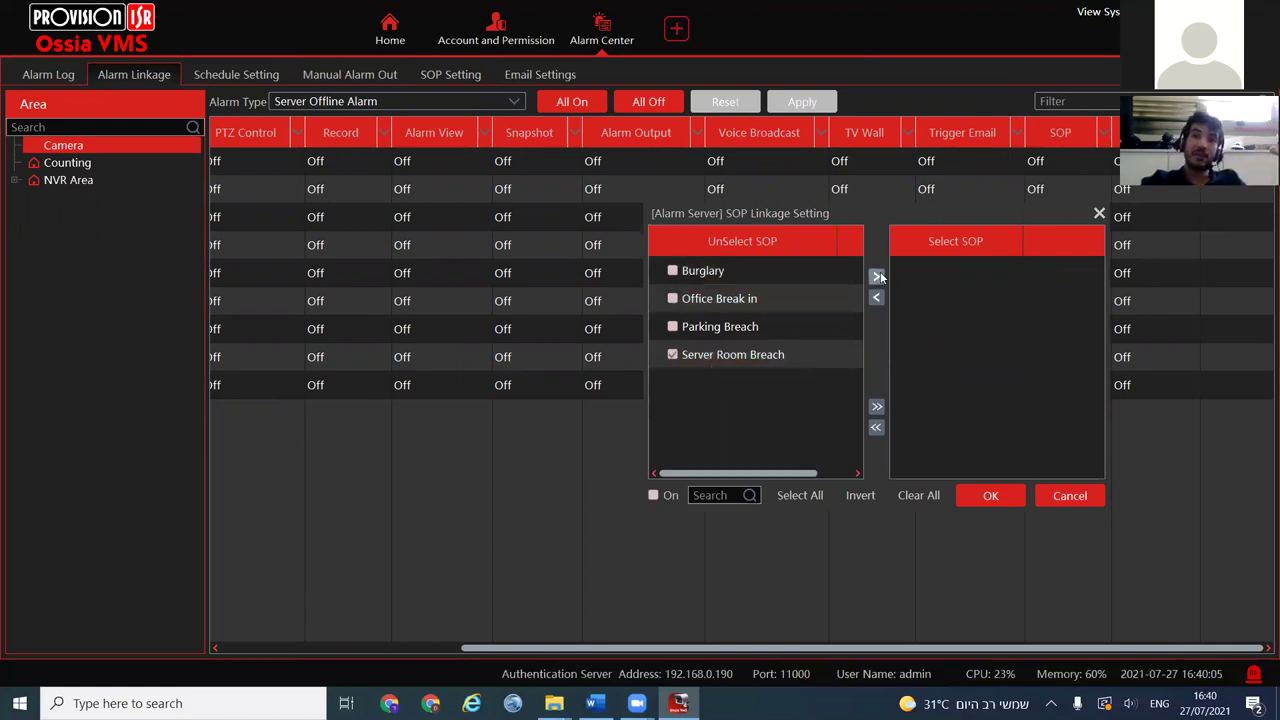
left_click(1100, 497)
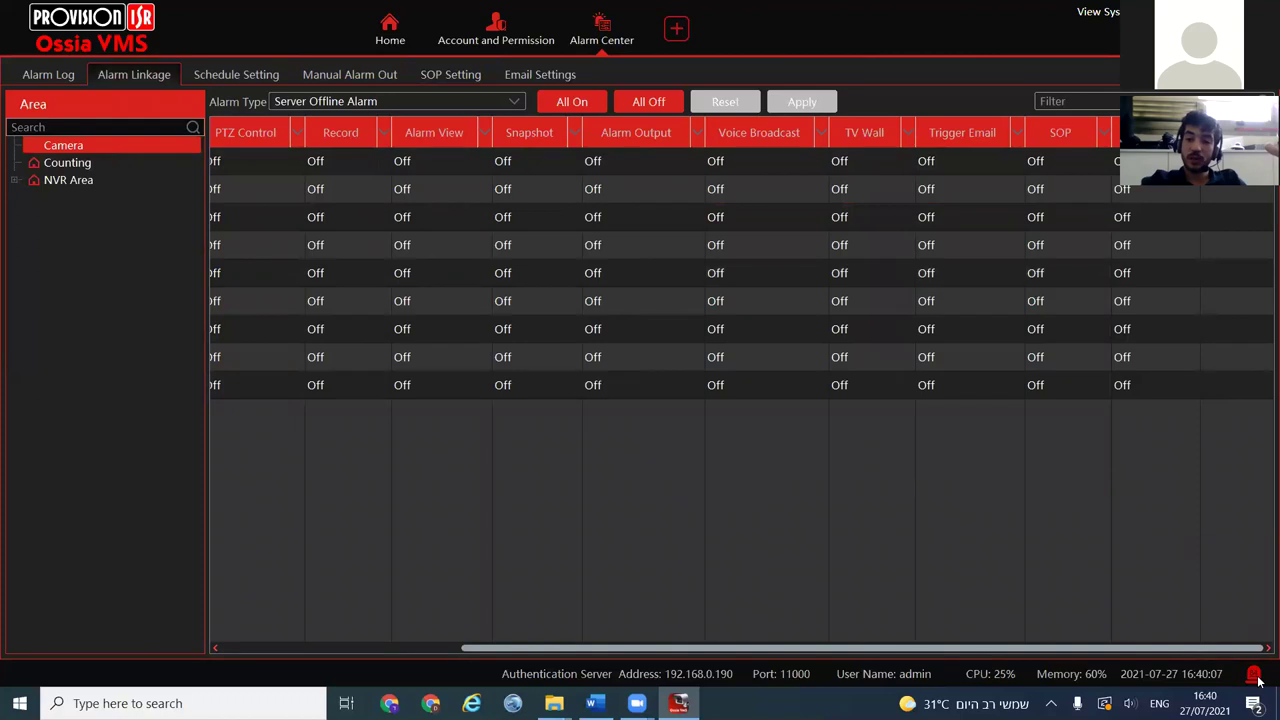
In the live alarm panel, filter alarms by SOP and play back the Main Passage face detection alarm
left_click(1253, 677)
left_click(804, 480)
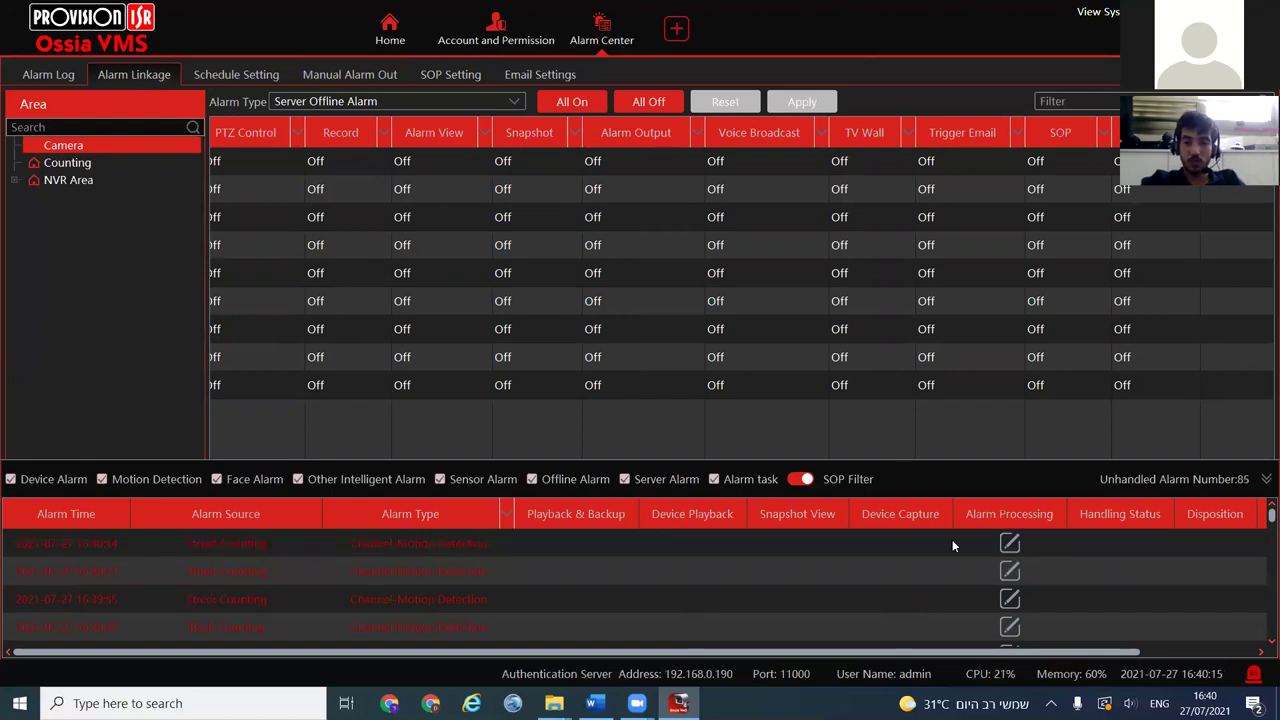
scroll(968, 597, "down", 5)
left_click(968, 597)
scroll(968, 597, "down", 1)
scroll(982, 598, "down", 1)
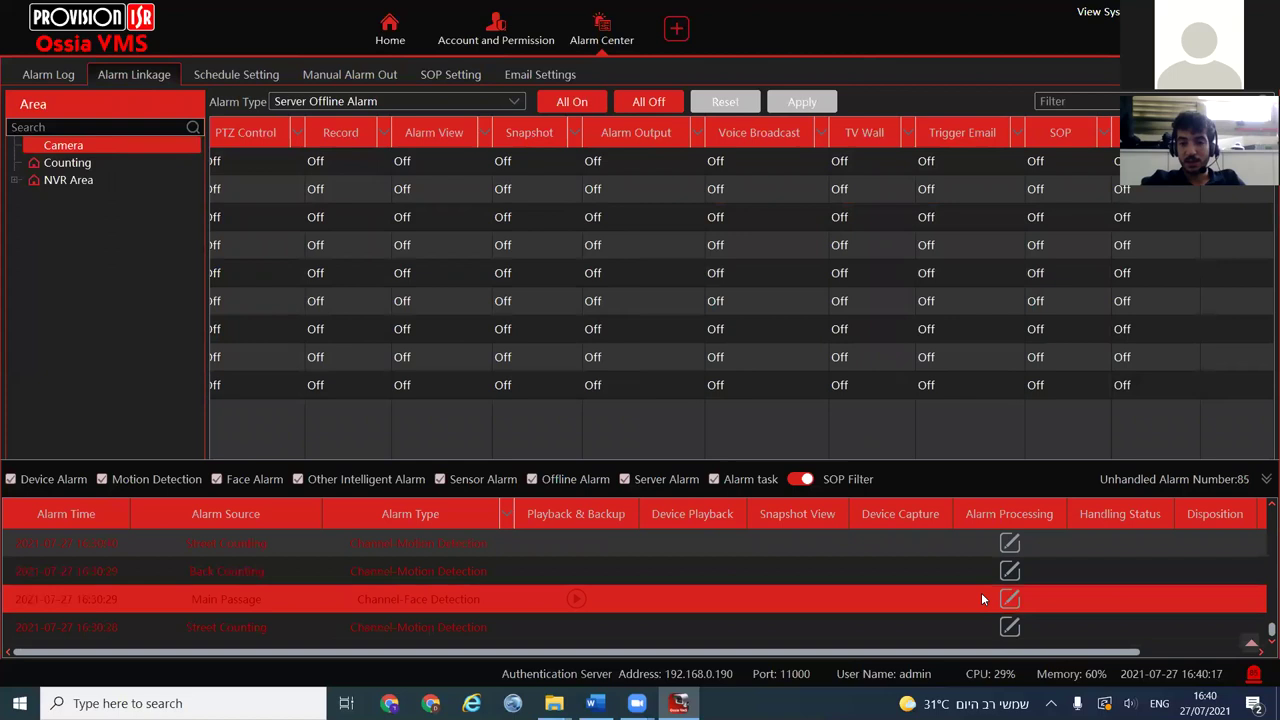
left_click(585, 601)
left_click(578, 624)
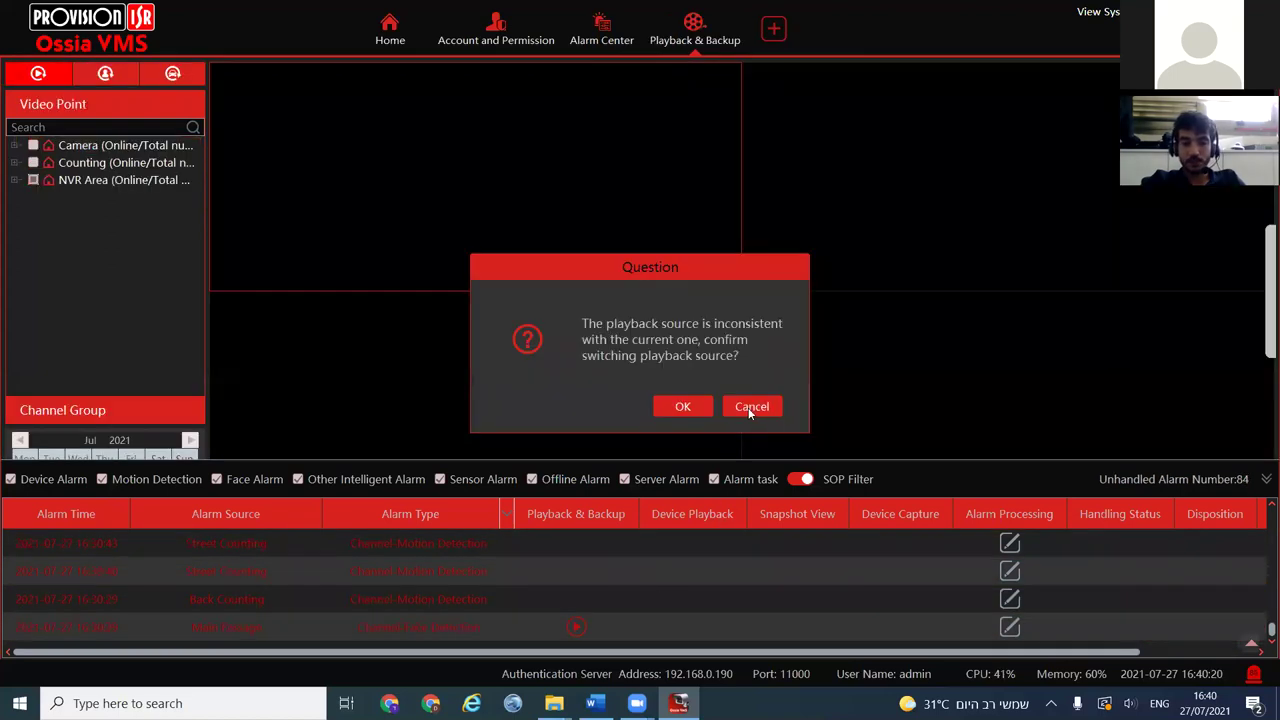
left_click(750, 406)
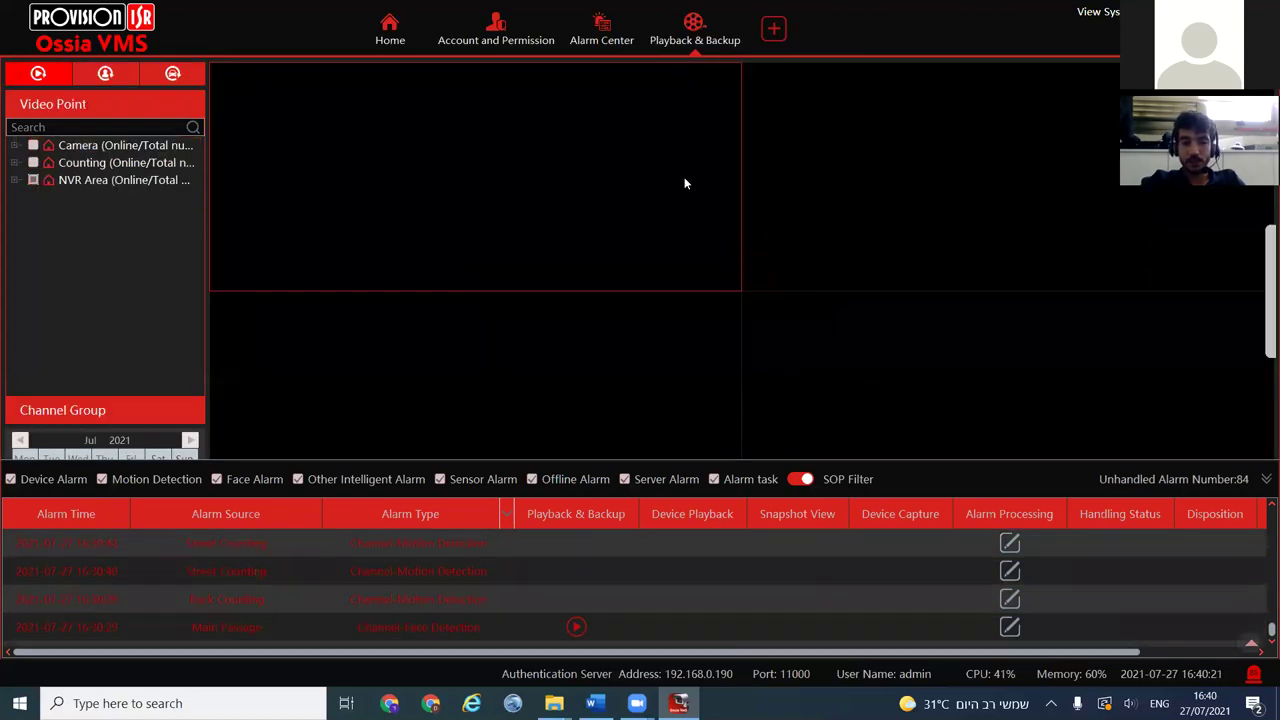
Visit the user account list and come back, collapse the alarm panel, and show Email Settings
left_click(538, 42)
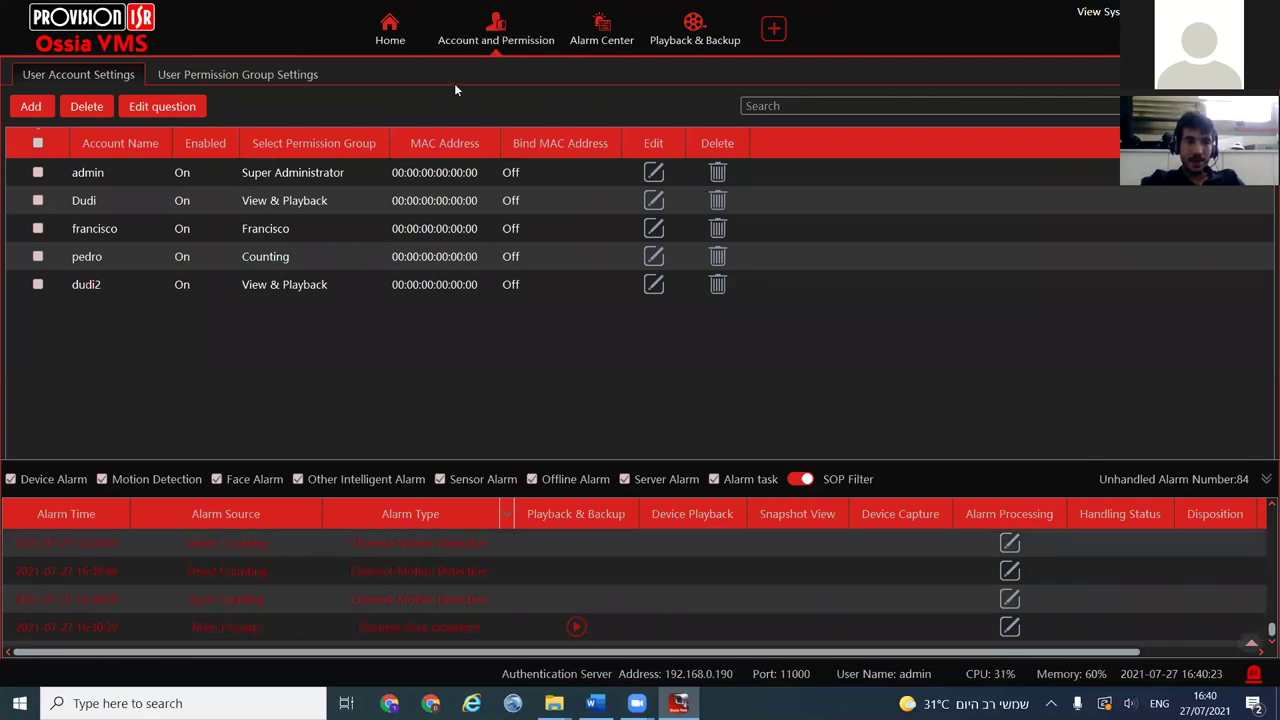
left_click(603, 42)
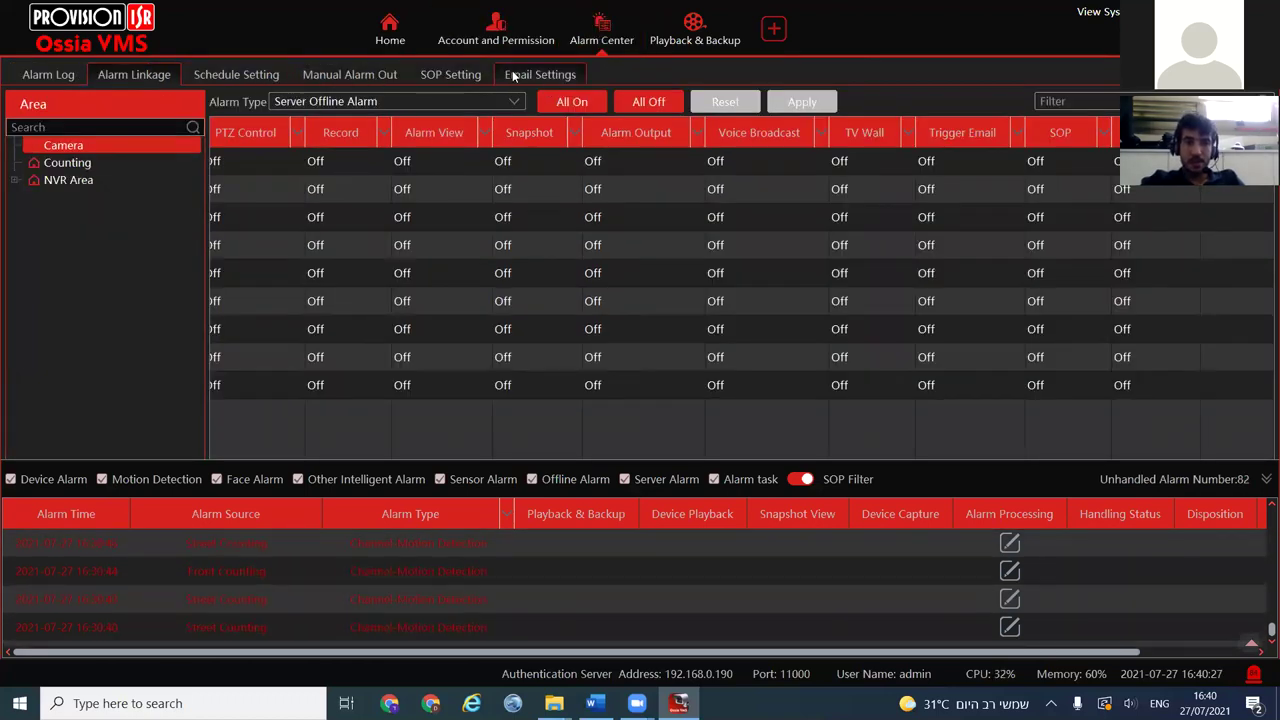
left_click(1256, 678)
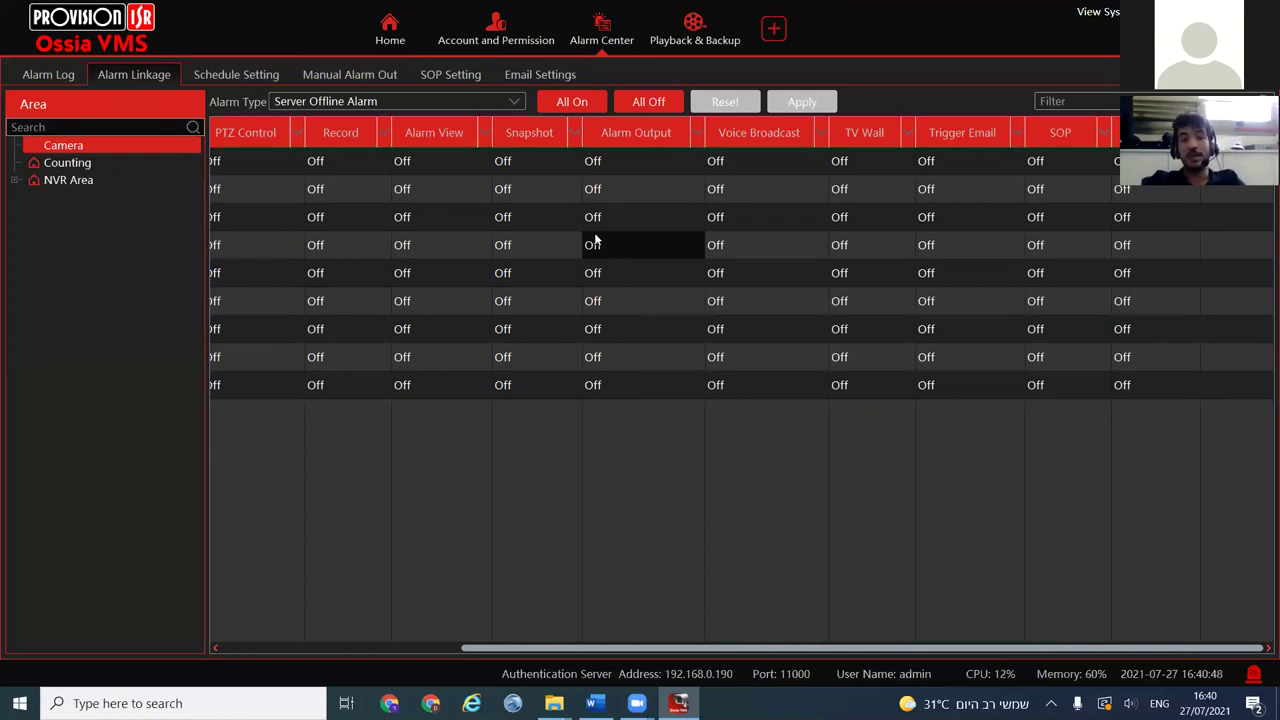
left_click(534, 75)
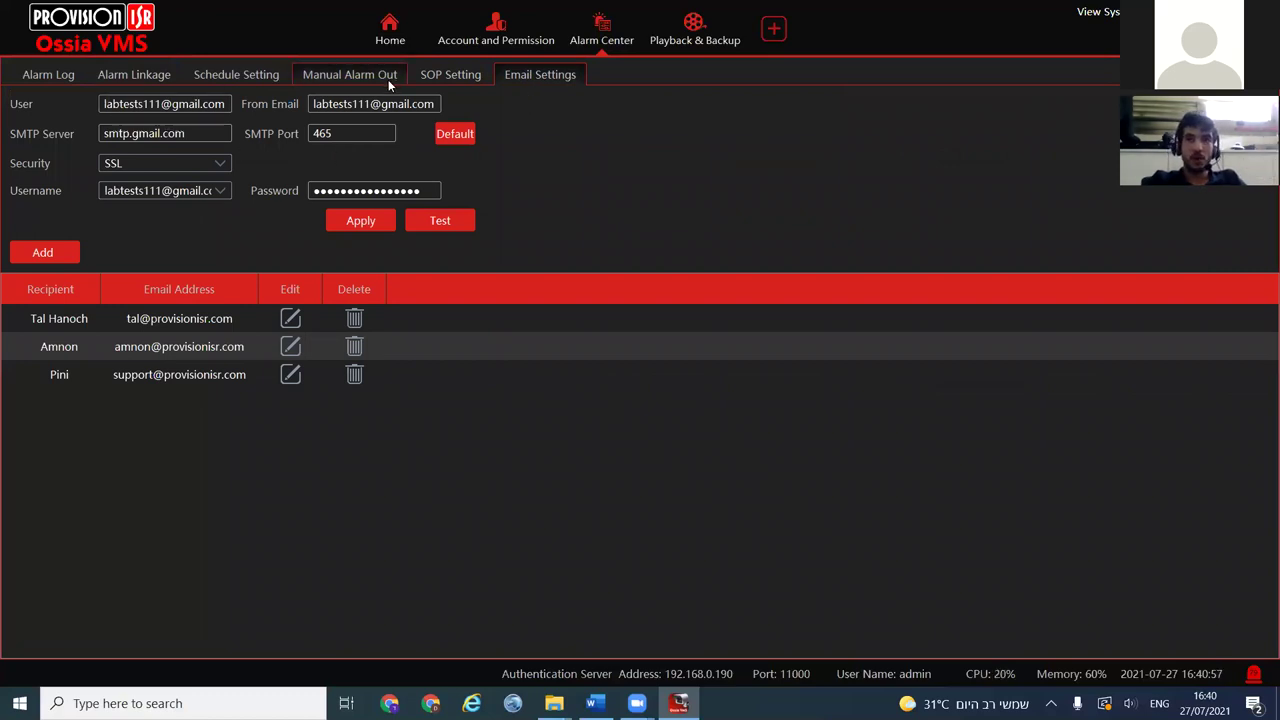
Leave Email Settings and return to the Server Offline Alarm linkage table
mouse_move(229, 104)
left_mouse_down()
mouse_move(89, 112)
mouse_move(230, 104)
left_mouse_up()
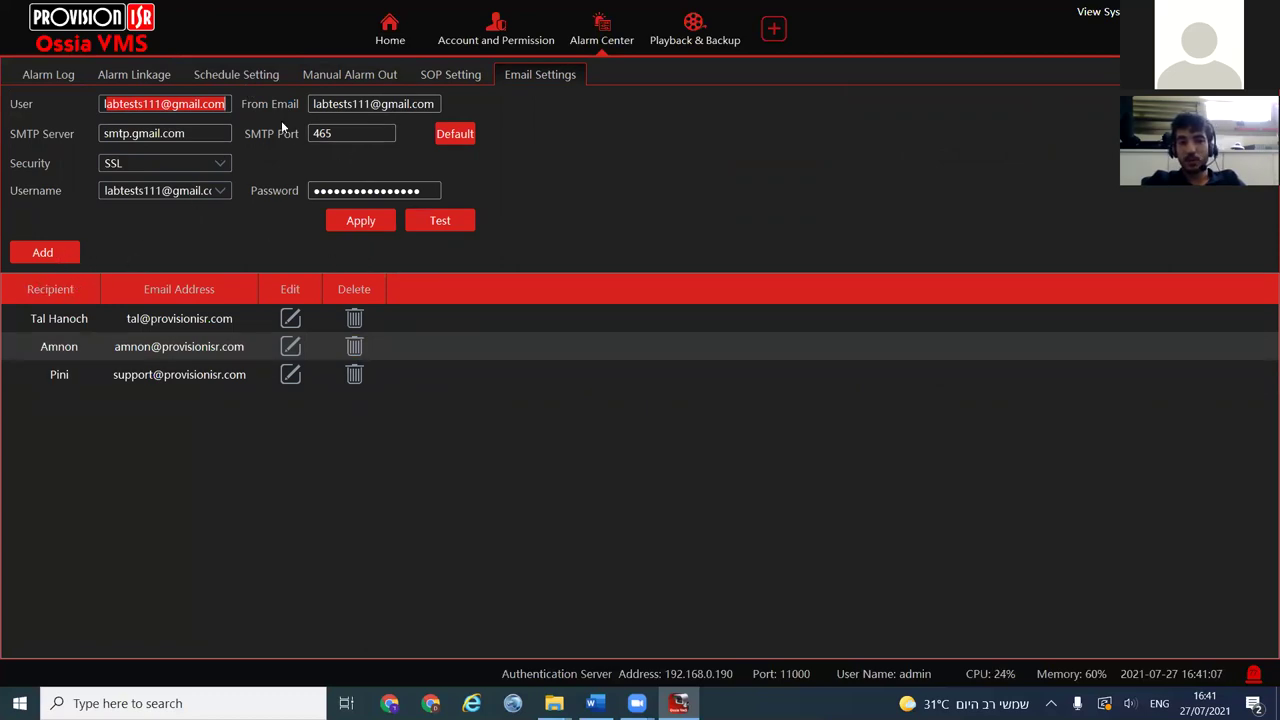
left_click(149, 78)
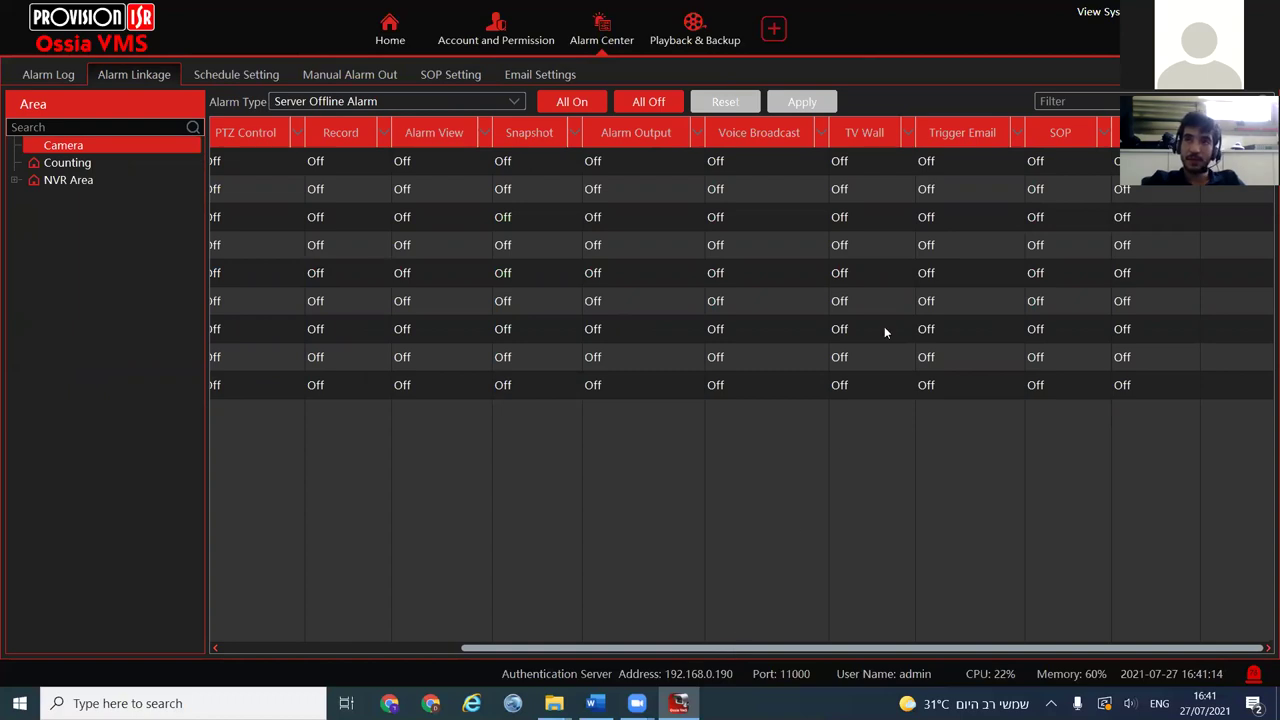
Make the Server Offline Alarm trigger email to two of the three recipients and apply
left_click(952, 216)
left_click(604, 327)
left_click(586, 298)
left_click(585, 328)
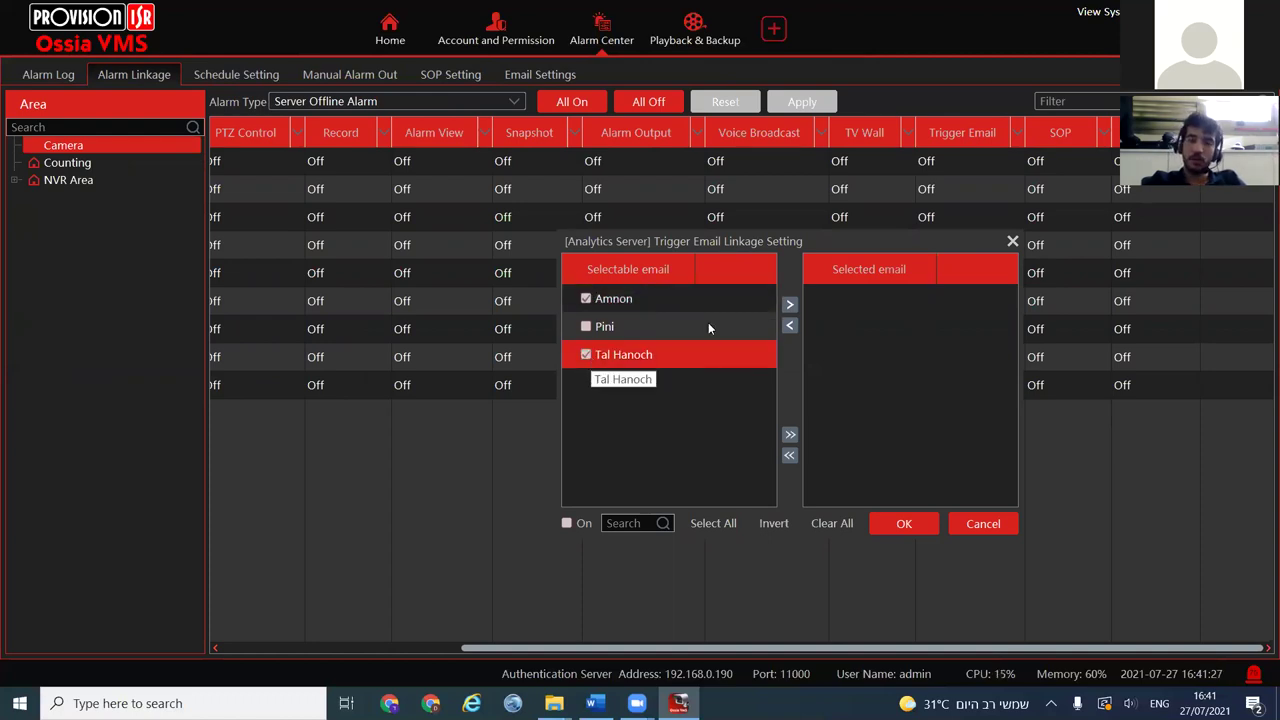
left_click(789, 304)
left_click(904, 524)
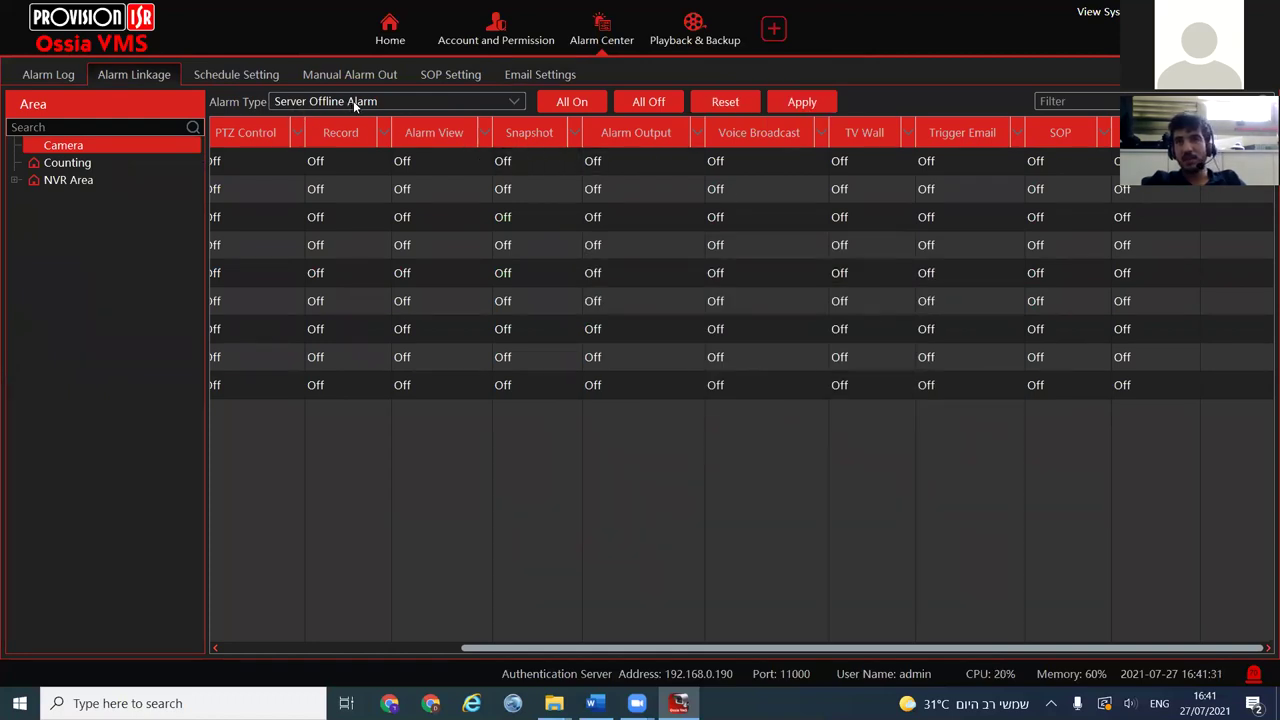
left_click(801, 104)
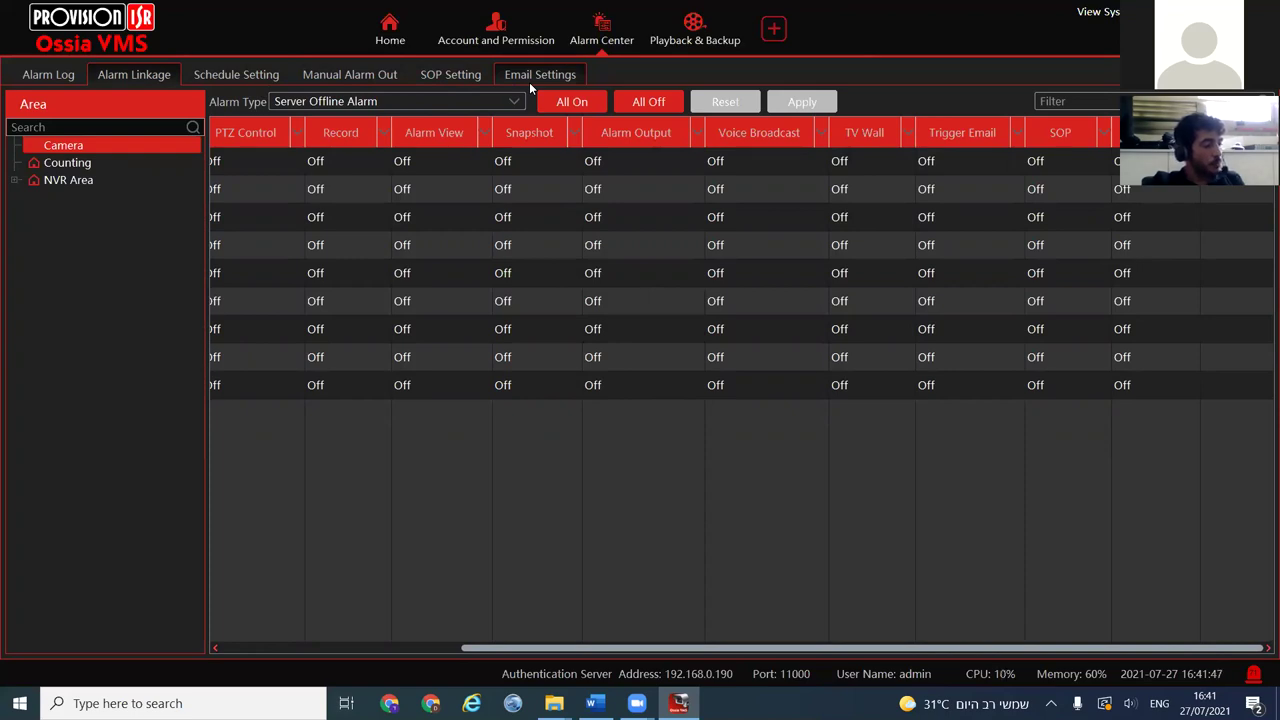
left_click(390, 30)
In Playback & Backup, browse the NVR Area cameras and widen the side panel
left_click(589, 162)
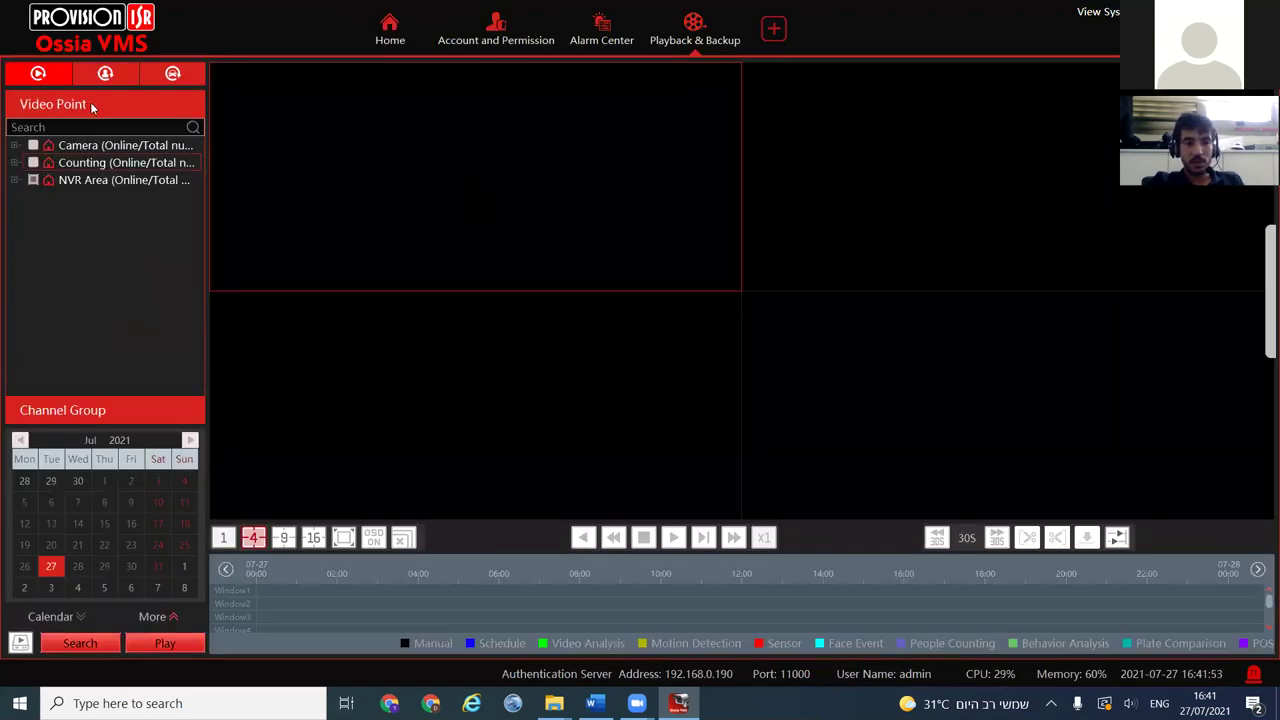
left_click(15, 181)
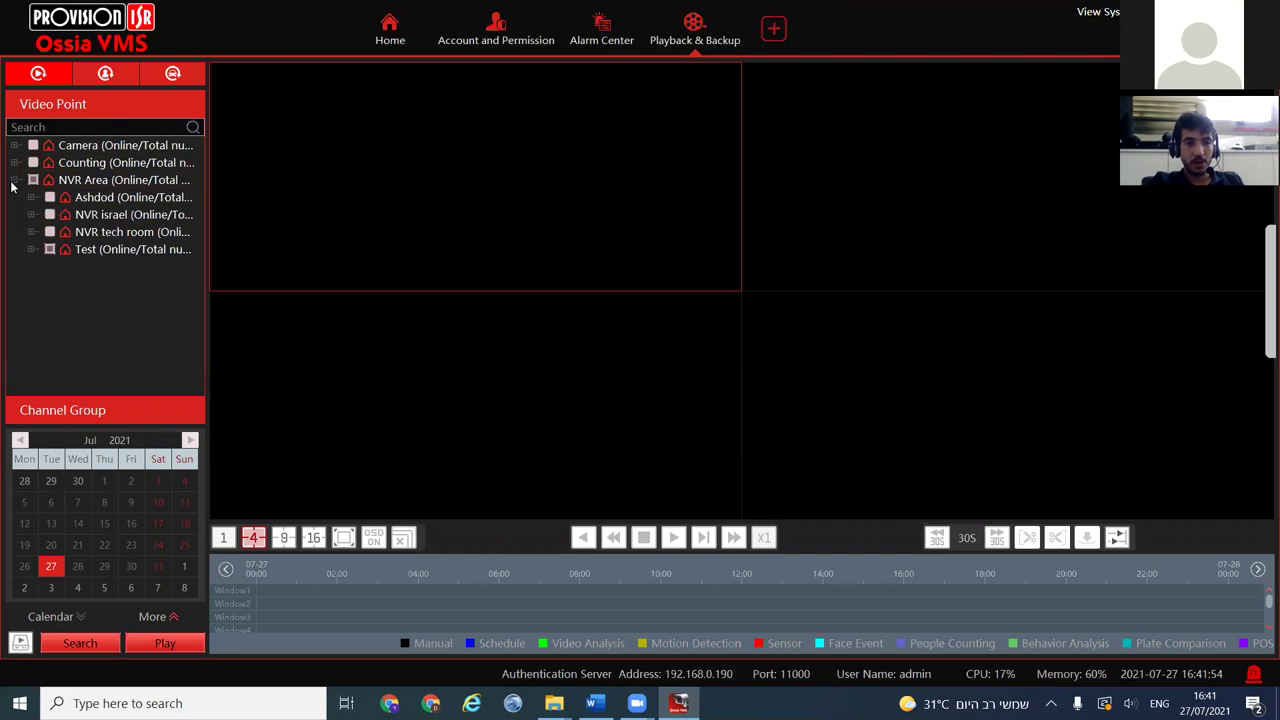
left_click(42, 252)
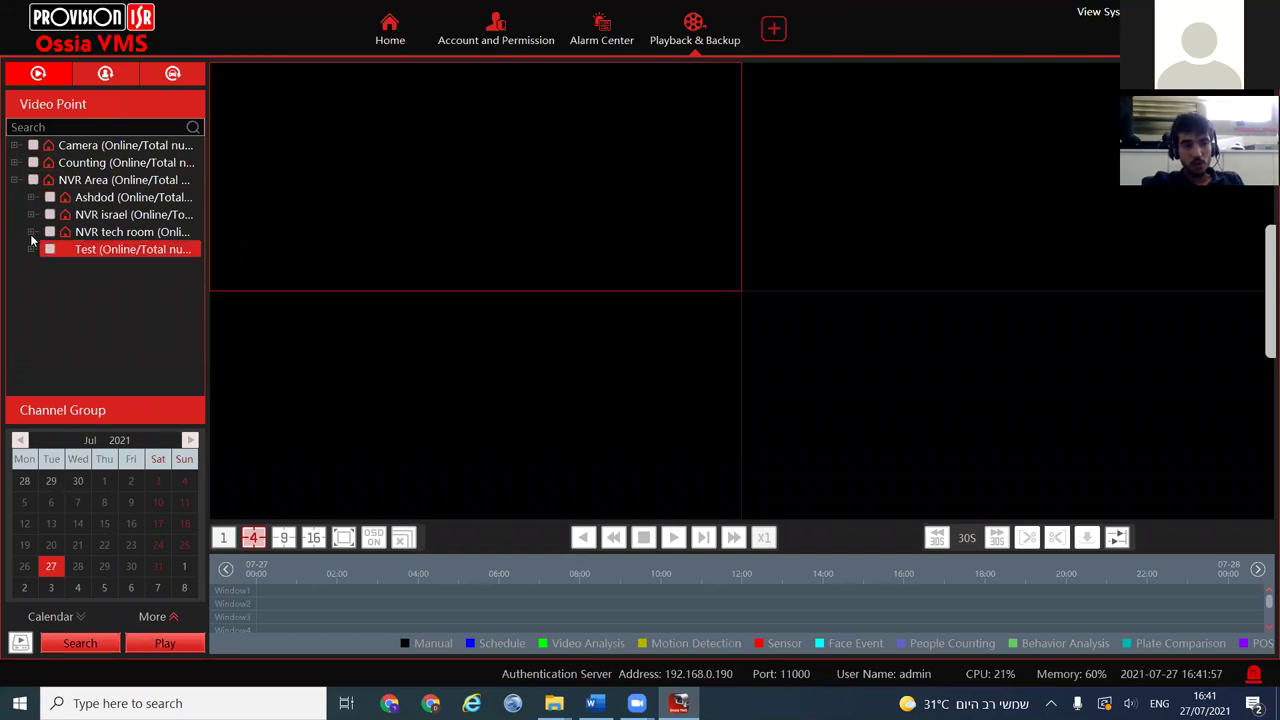
left_click(32, 233)
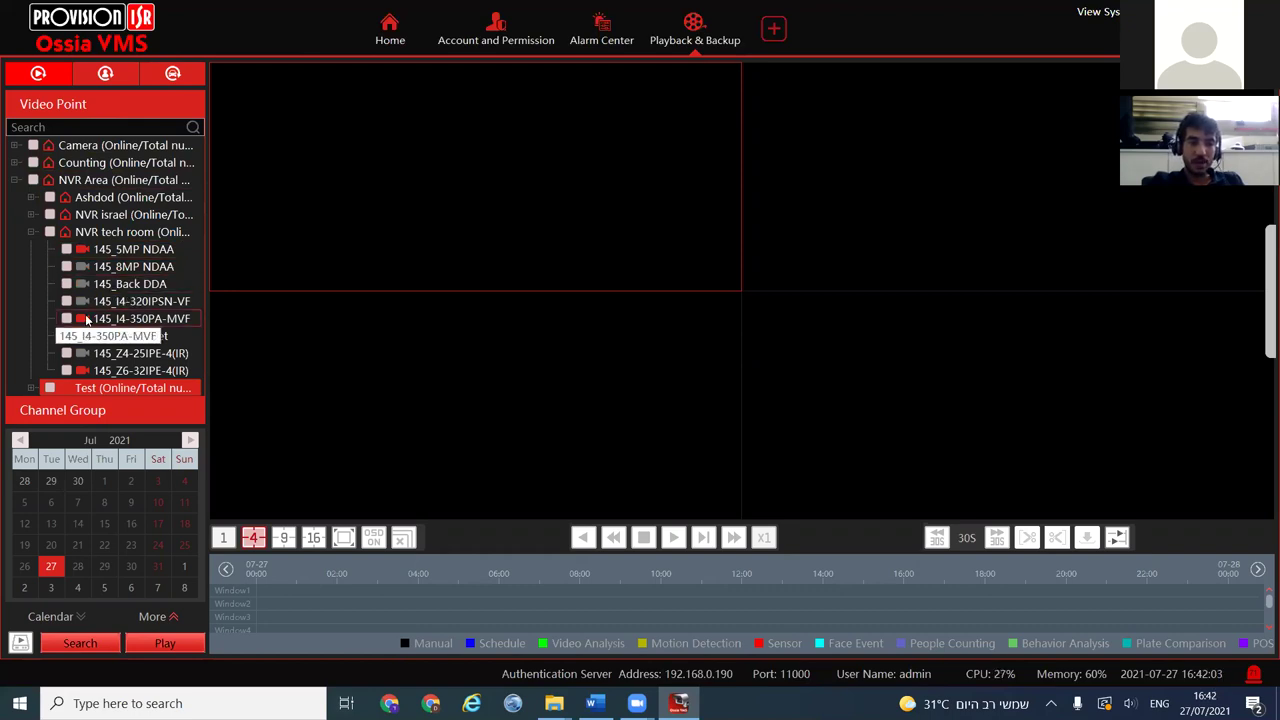
left_click(32, 232)
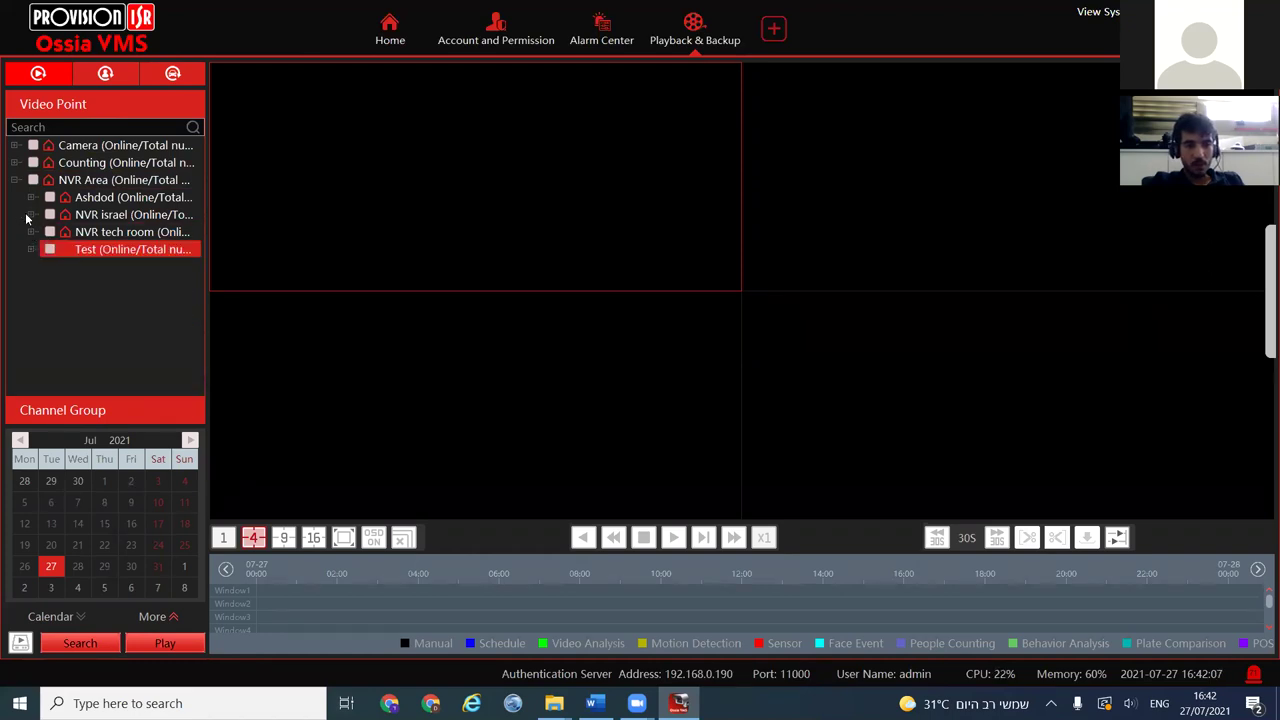
left_click(30, 214)
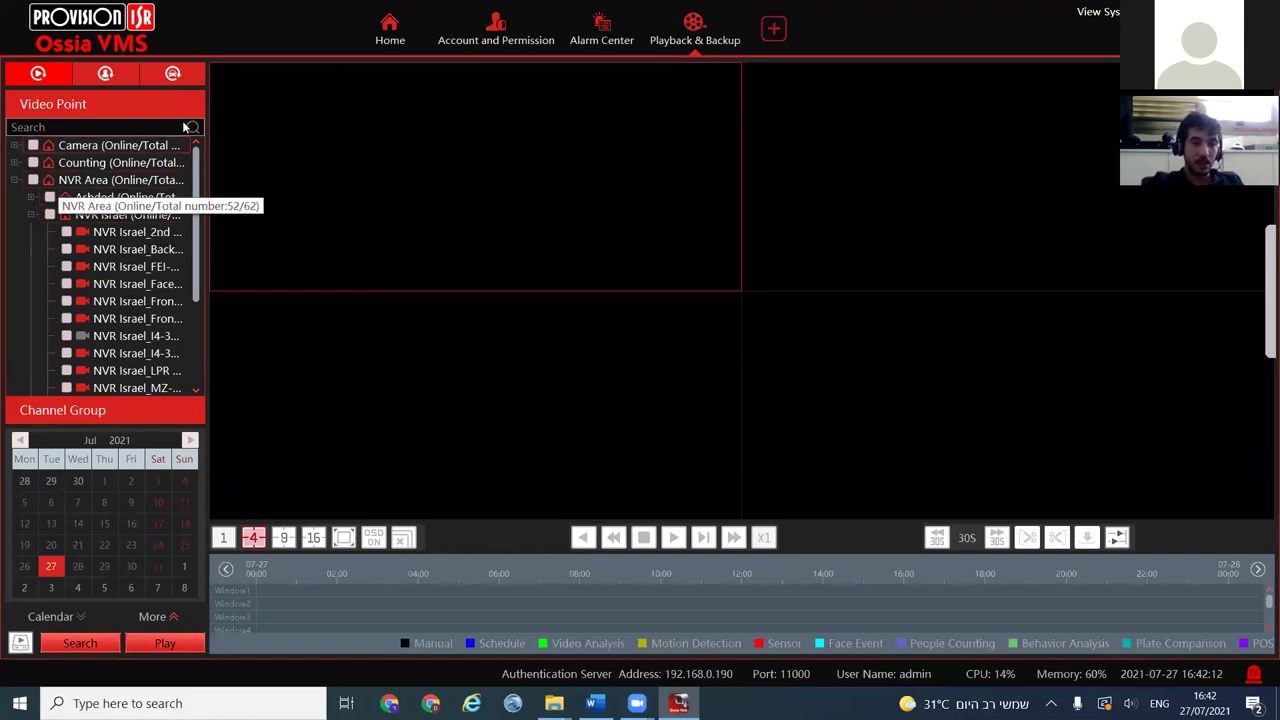
left_click_drag(204, 354, 284, 355)
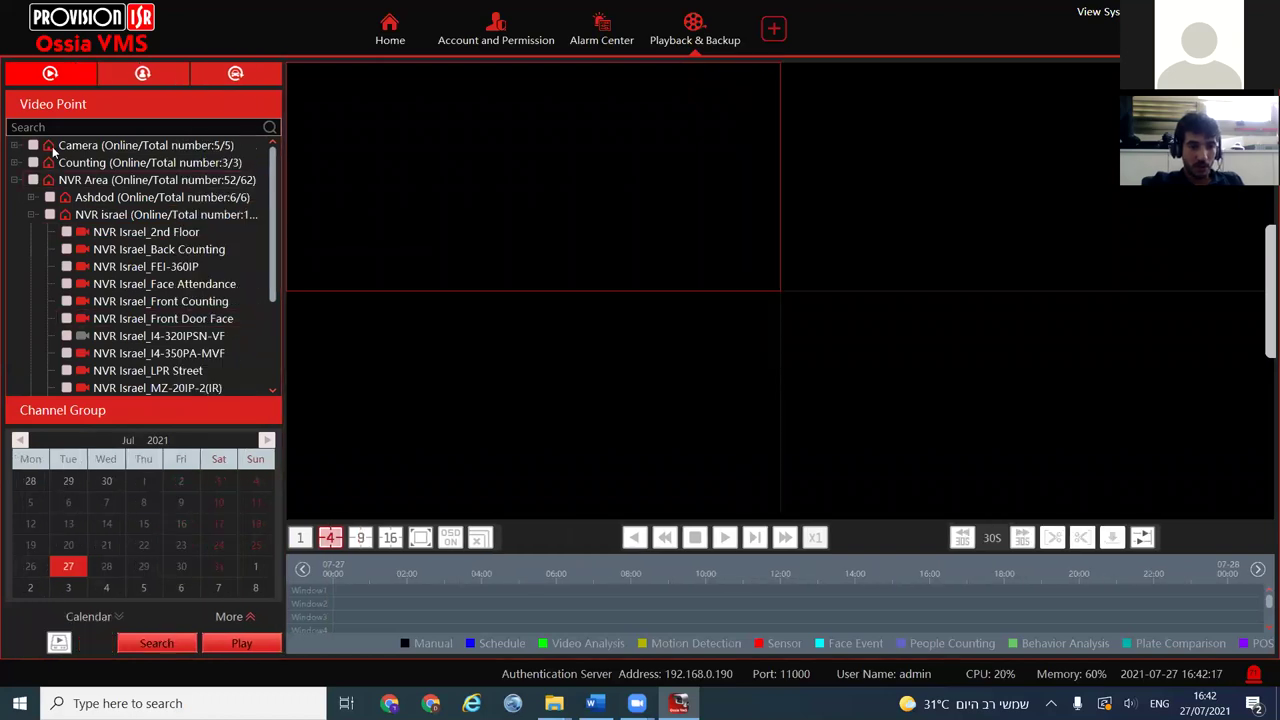
Settle on the Face Recognition NVR search and start adding a face image
left_click(122, 78)
left_click(15, 181)
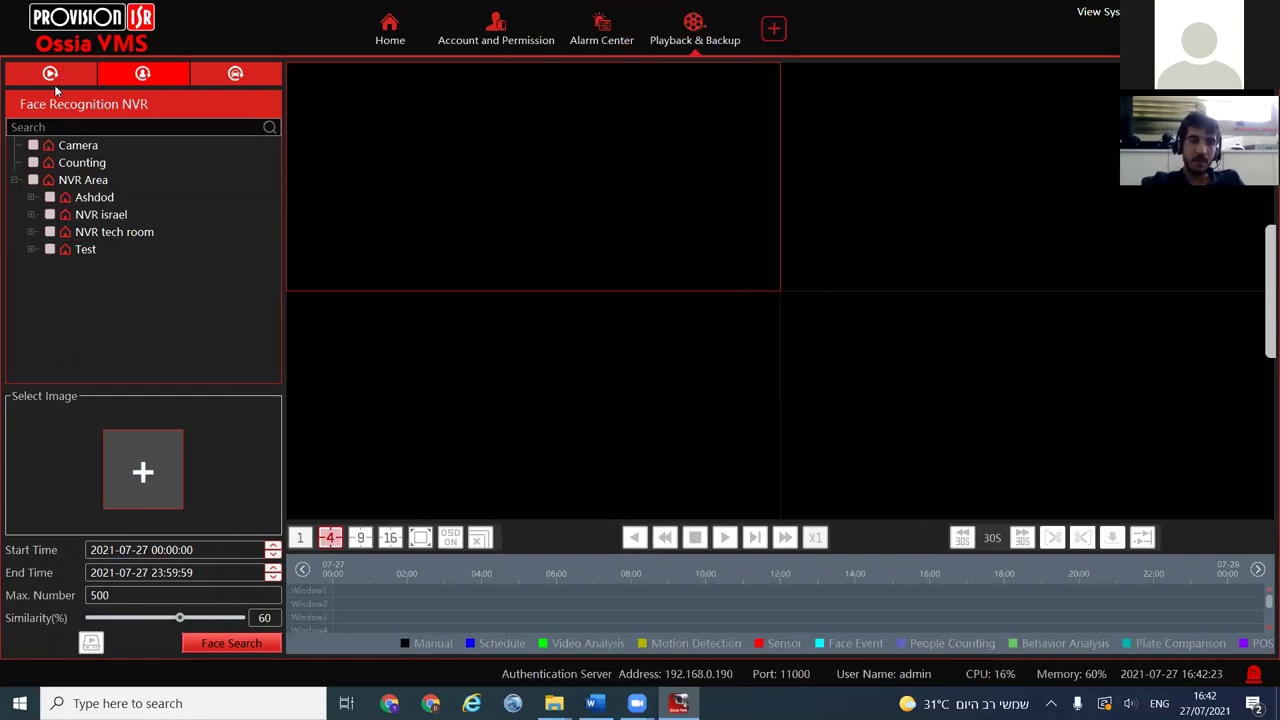
left_click(66, 74)
left_click(128, 73)
left_click(232, 74)
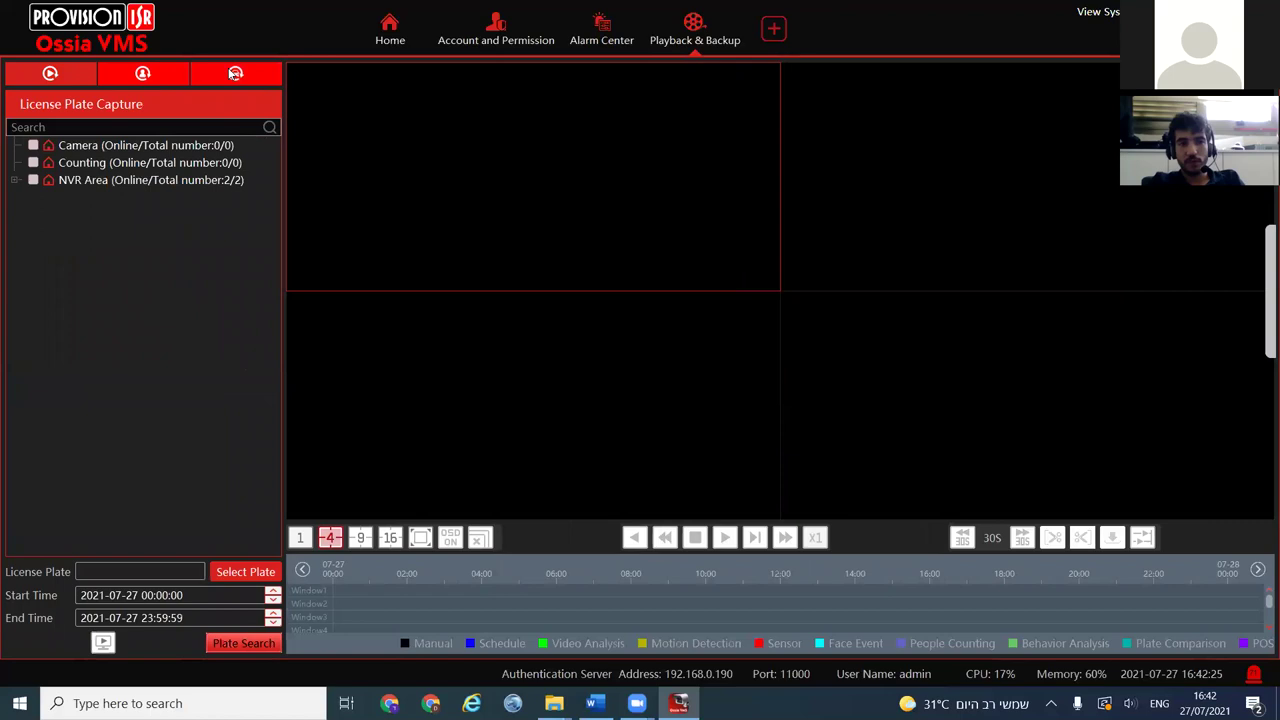
left_click(53, 84)
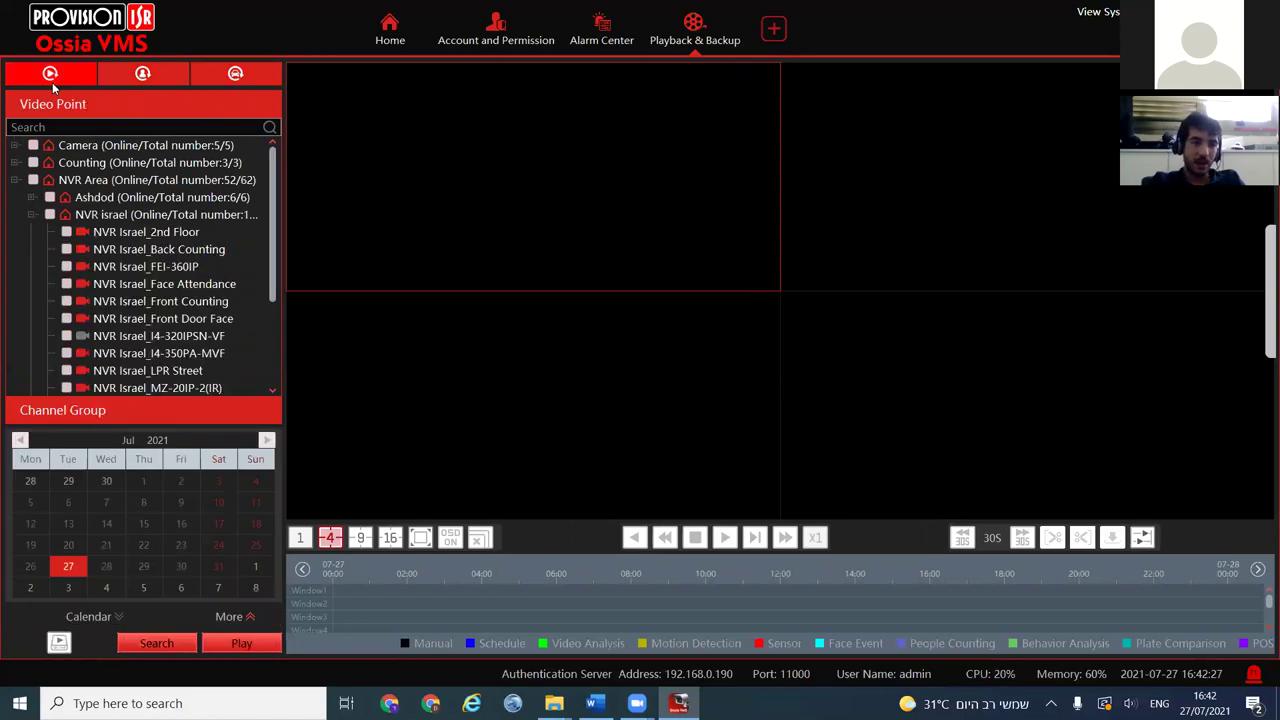
left_click(144, 82)
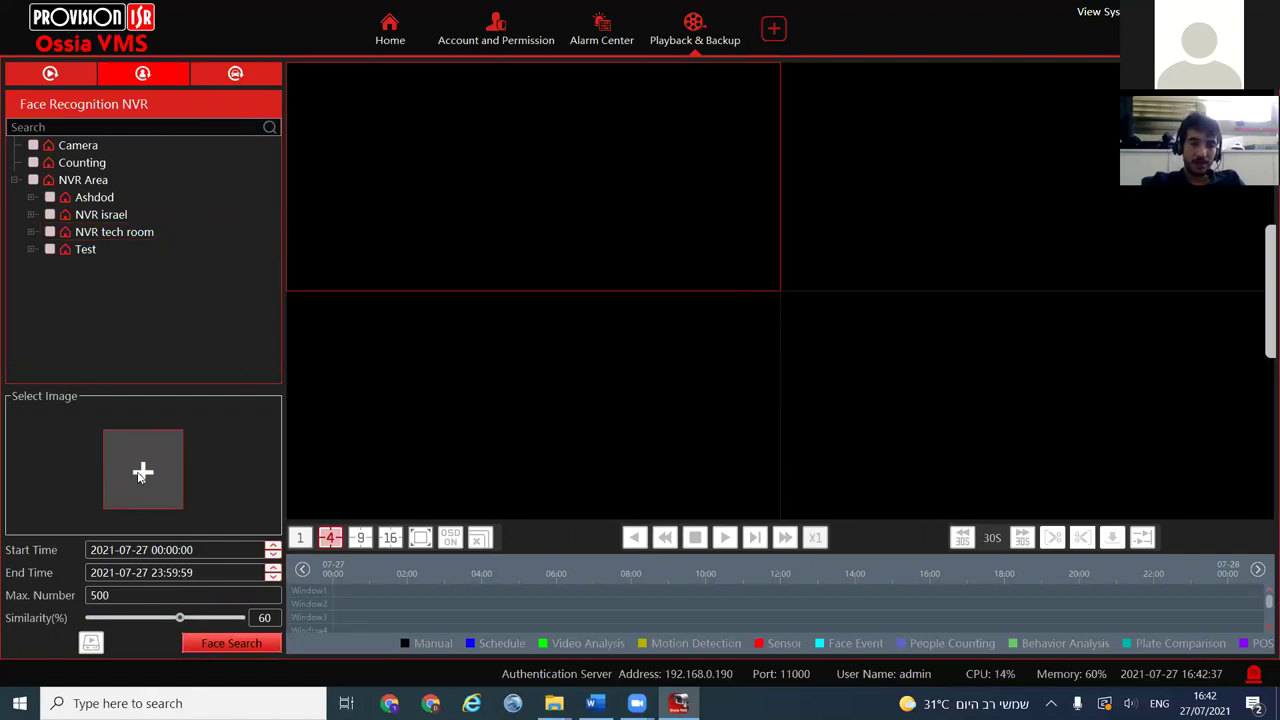
left_click(130, 471)
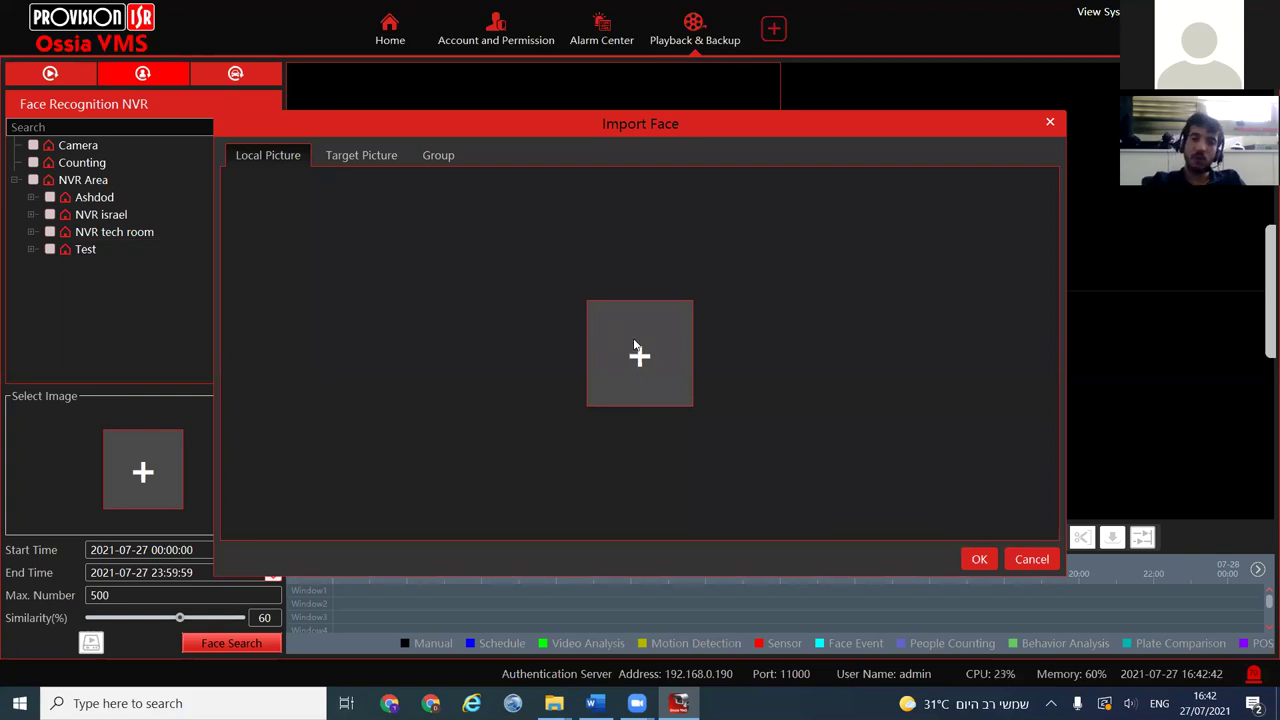
Search captured faces on NVR Area, then only NVR israel, dismissing the no-face warning
left_click(325, 157)
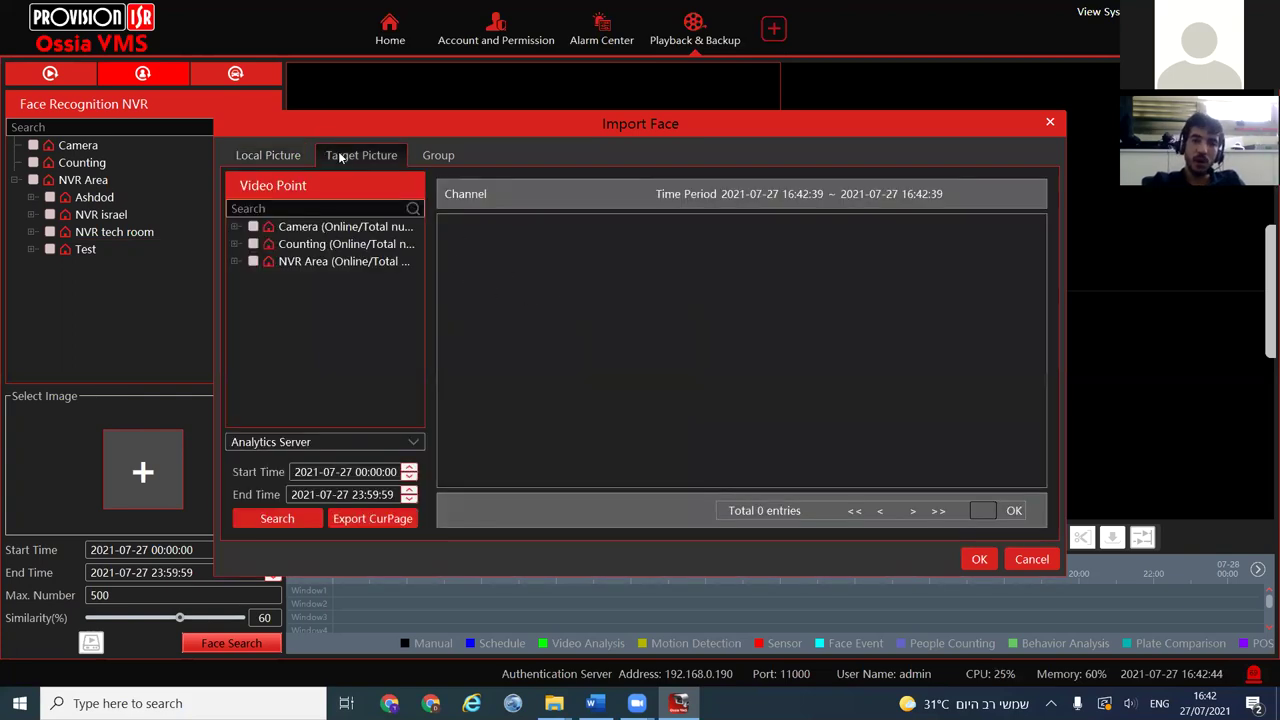
left_click(264, 260)
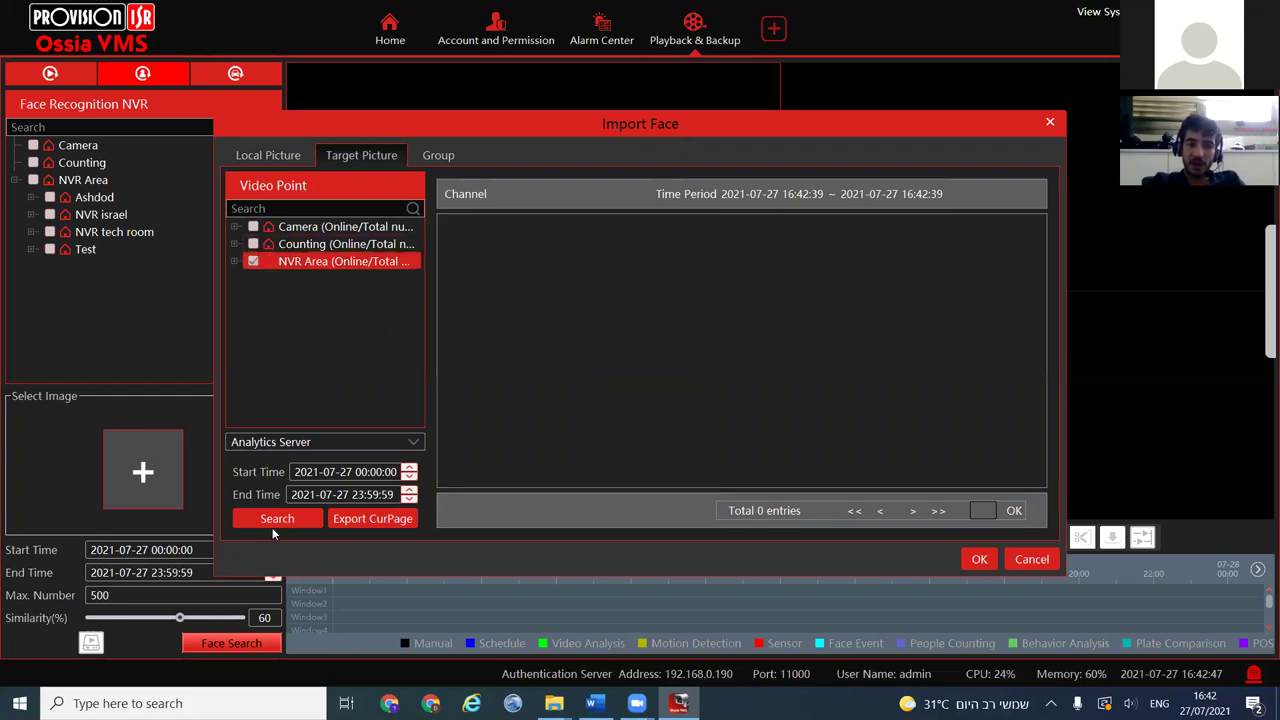
left_click(307, 519)
scroll(578, 307, "down", 2)
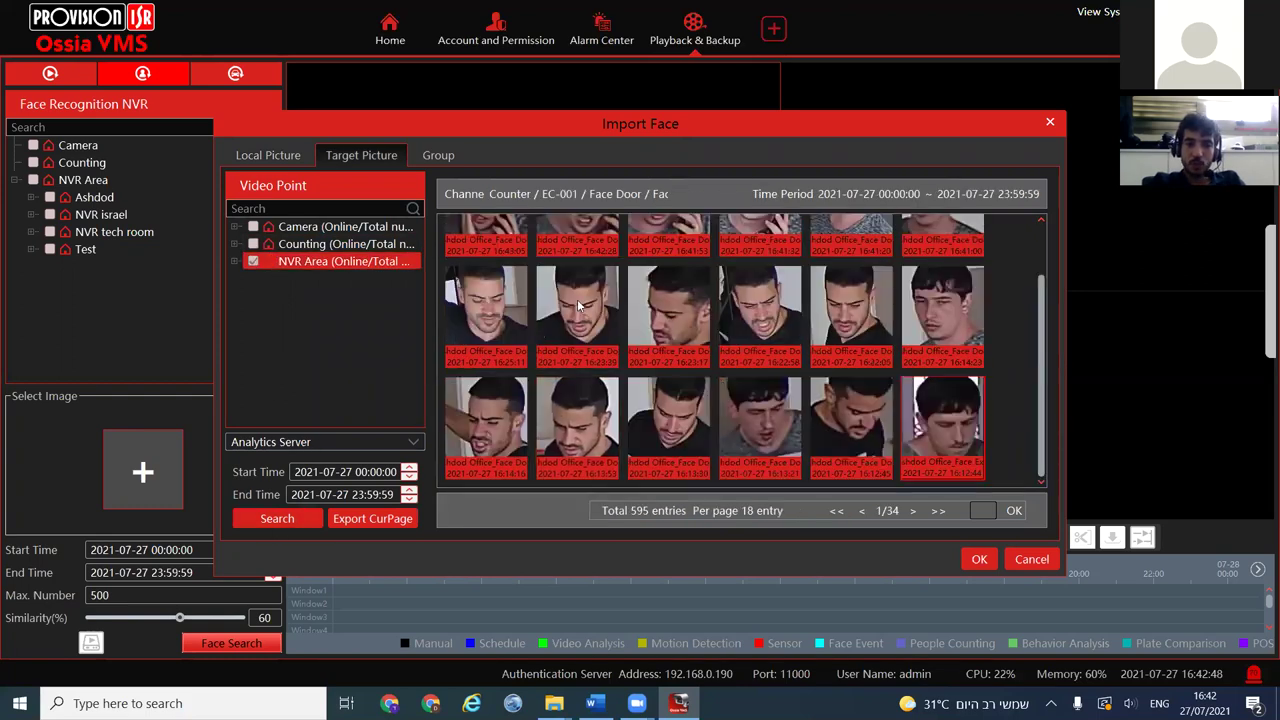
left_click(253, 261)
left_click(234, 261)
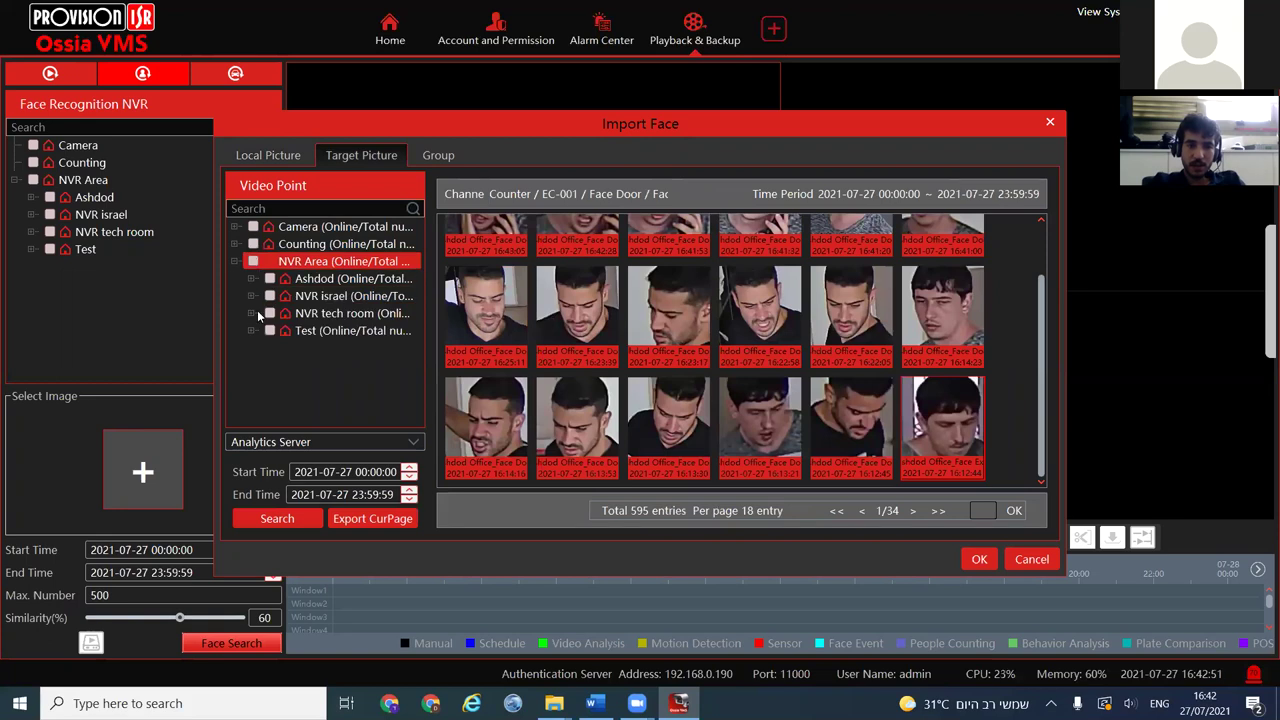
left_click(251, 296)
left_click(269, 296)
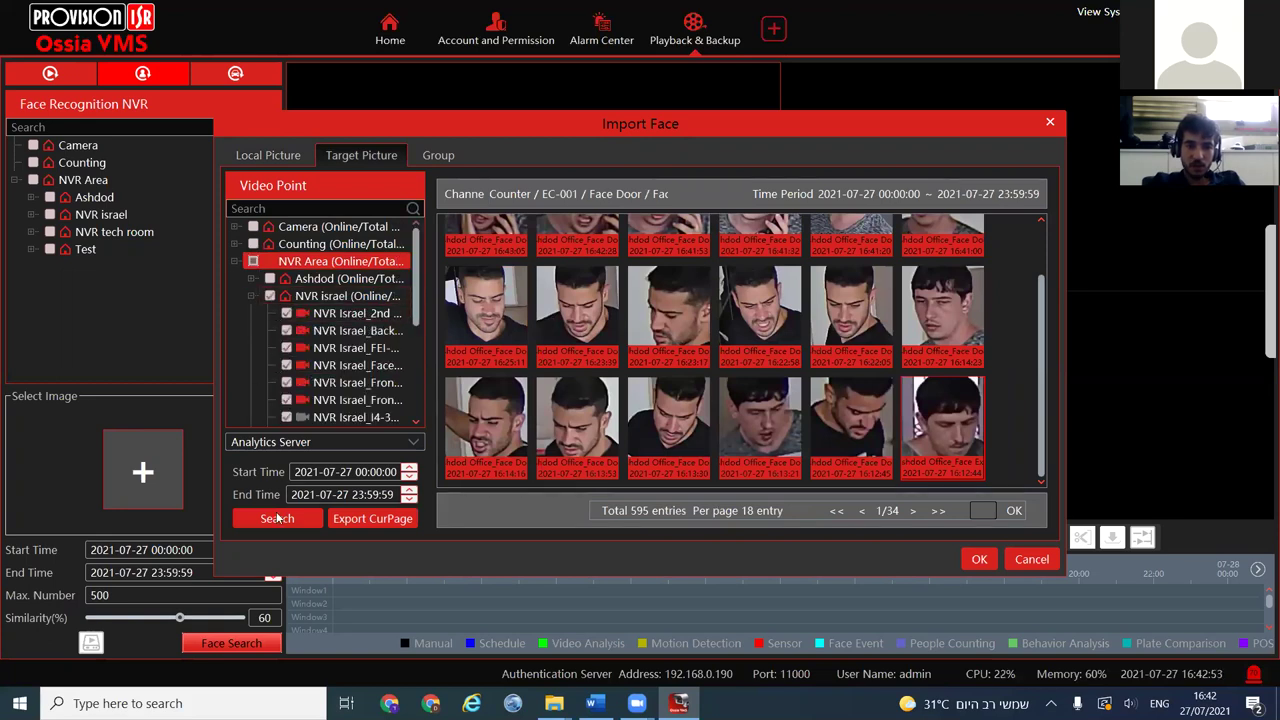
left_click(277, 518)
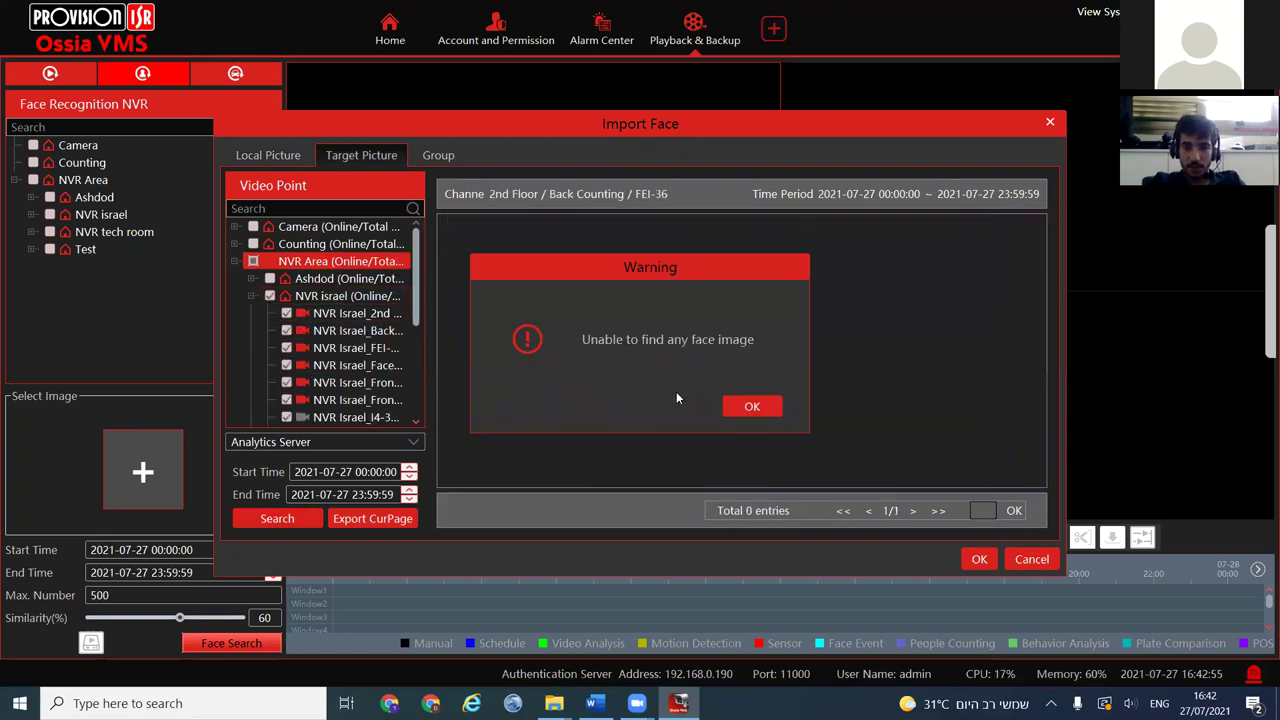
left_click(736, 406)
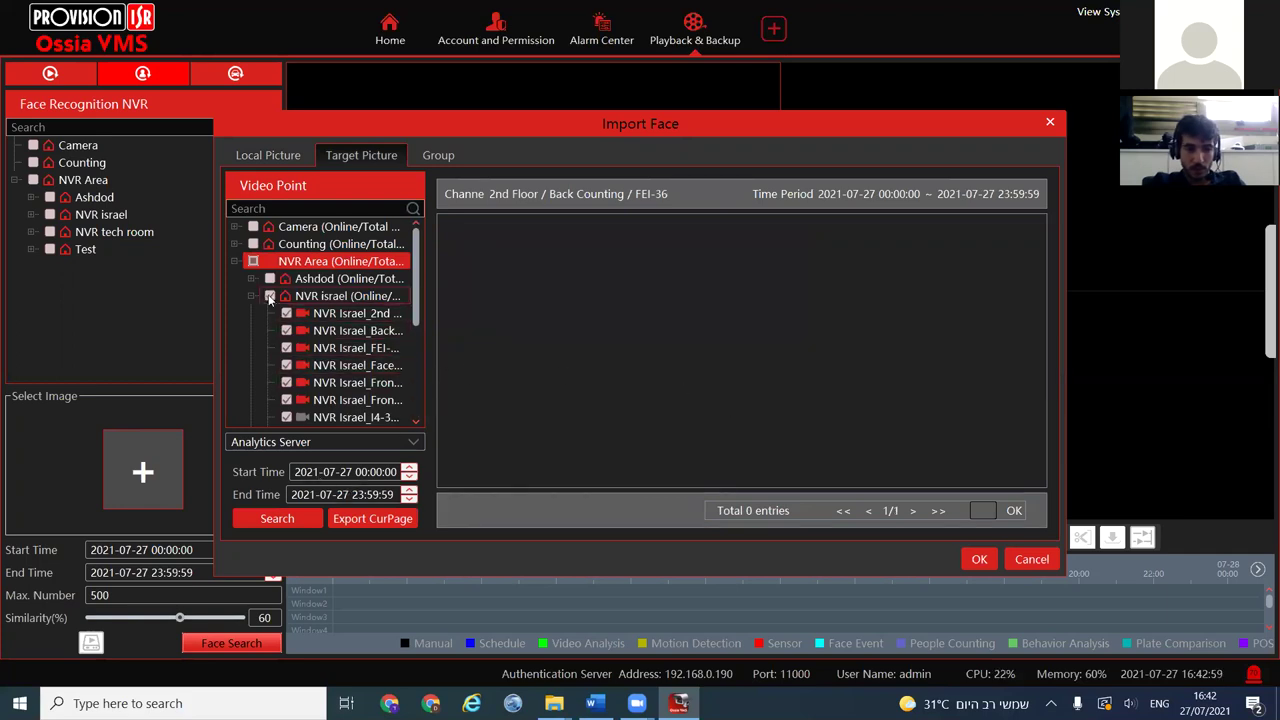
Load the fourth face from the Test cameras' captures and check all NVR Area devices
left_click(269, 296)
scroll(269, 380, "down", 4)
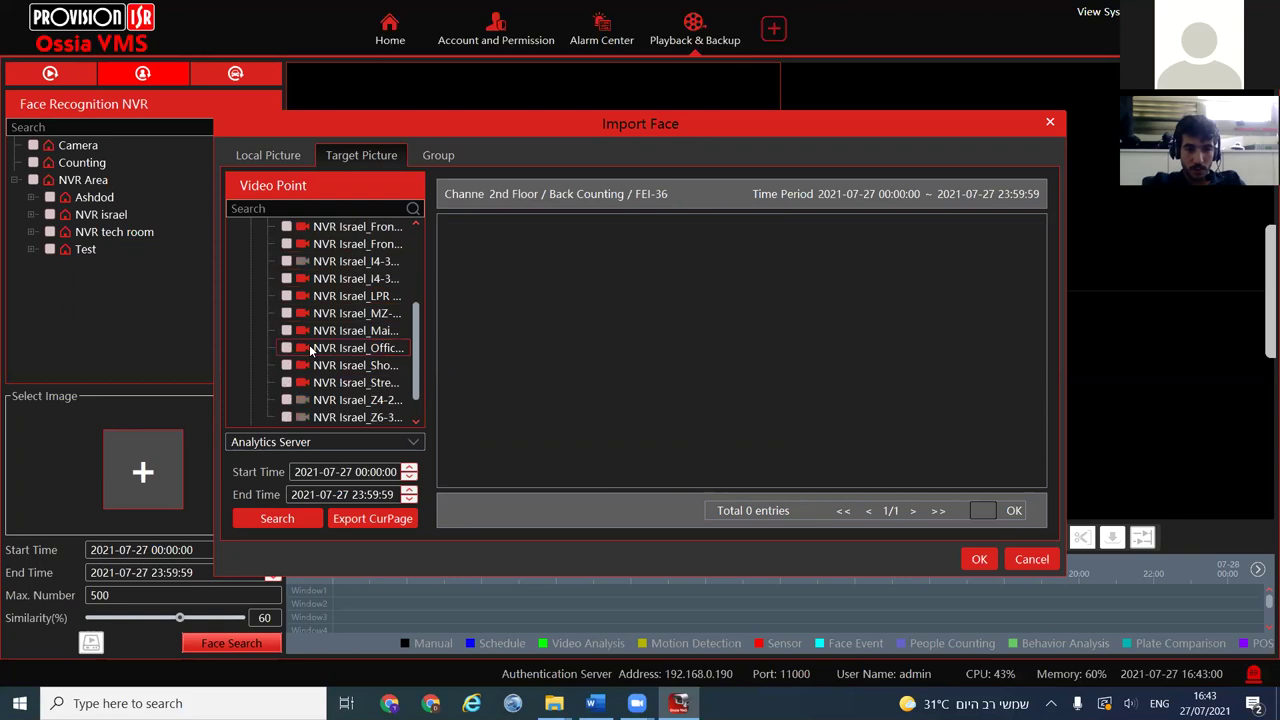
left_click(269, 416)
left_click(277, 518)
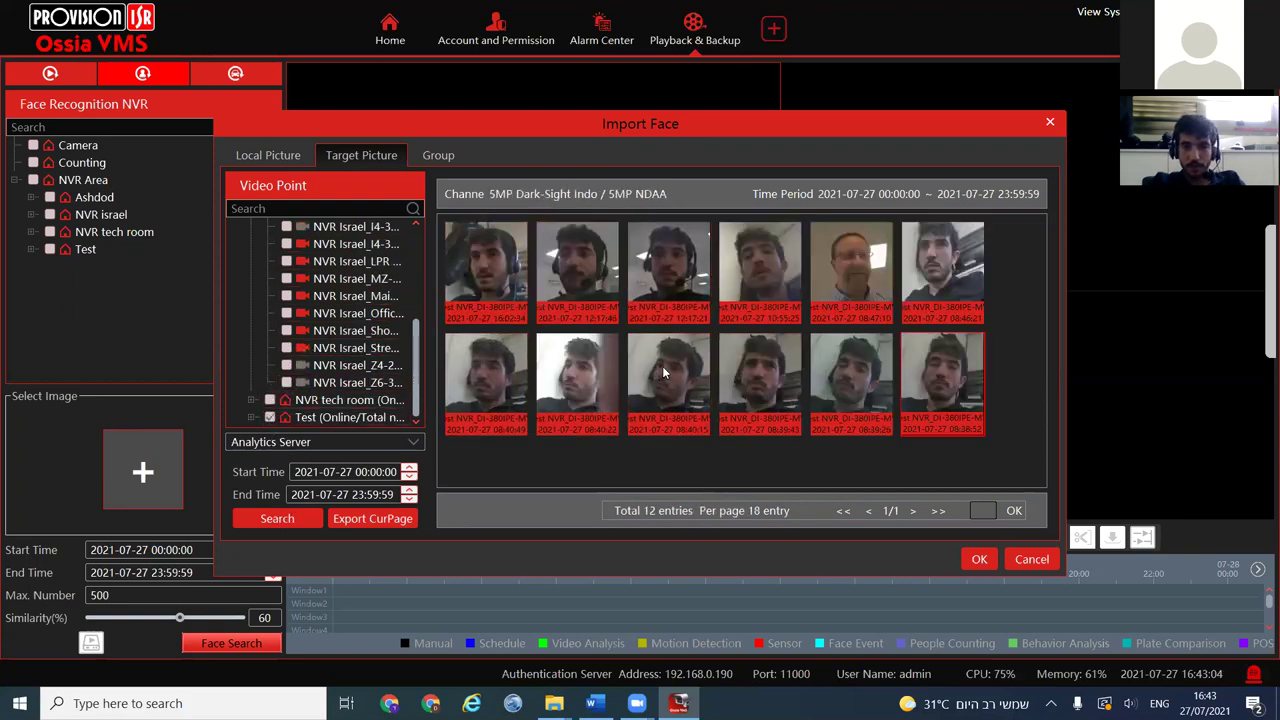
left_click(780, 252)
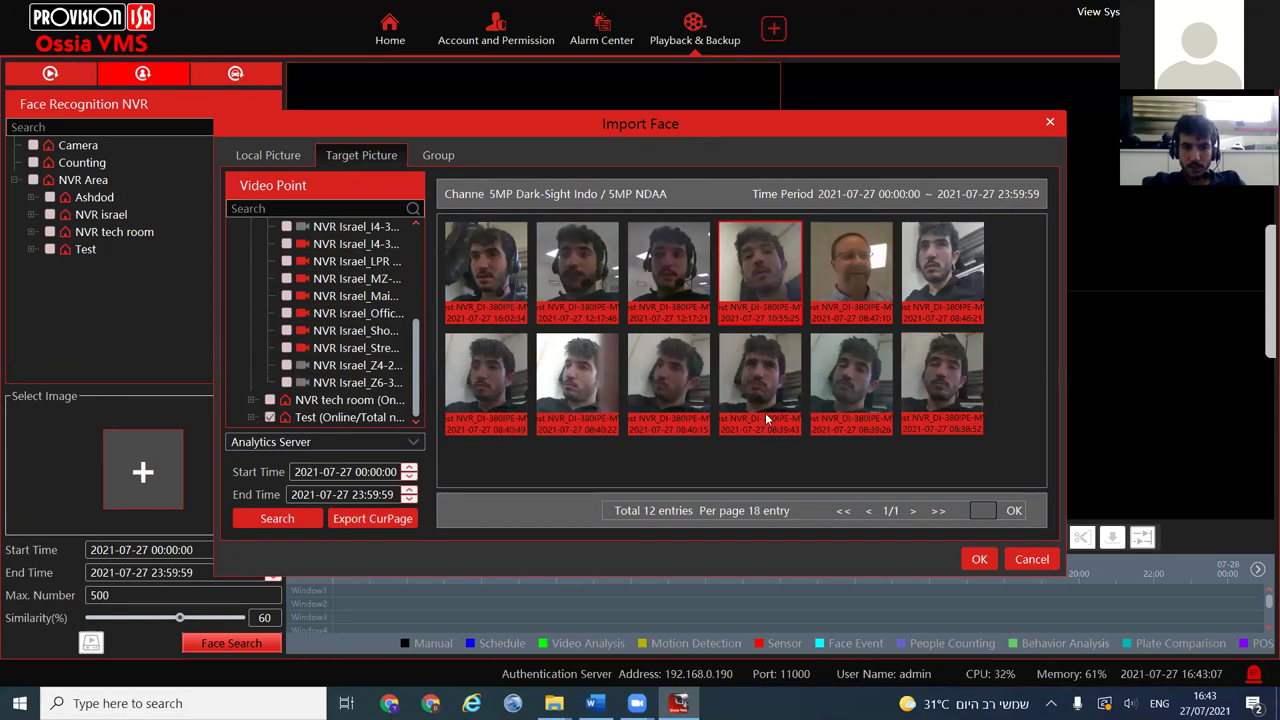
left_click(979, 560)
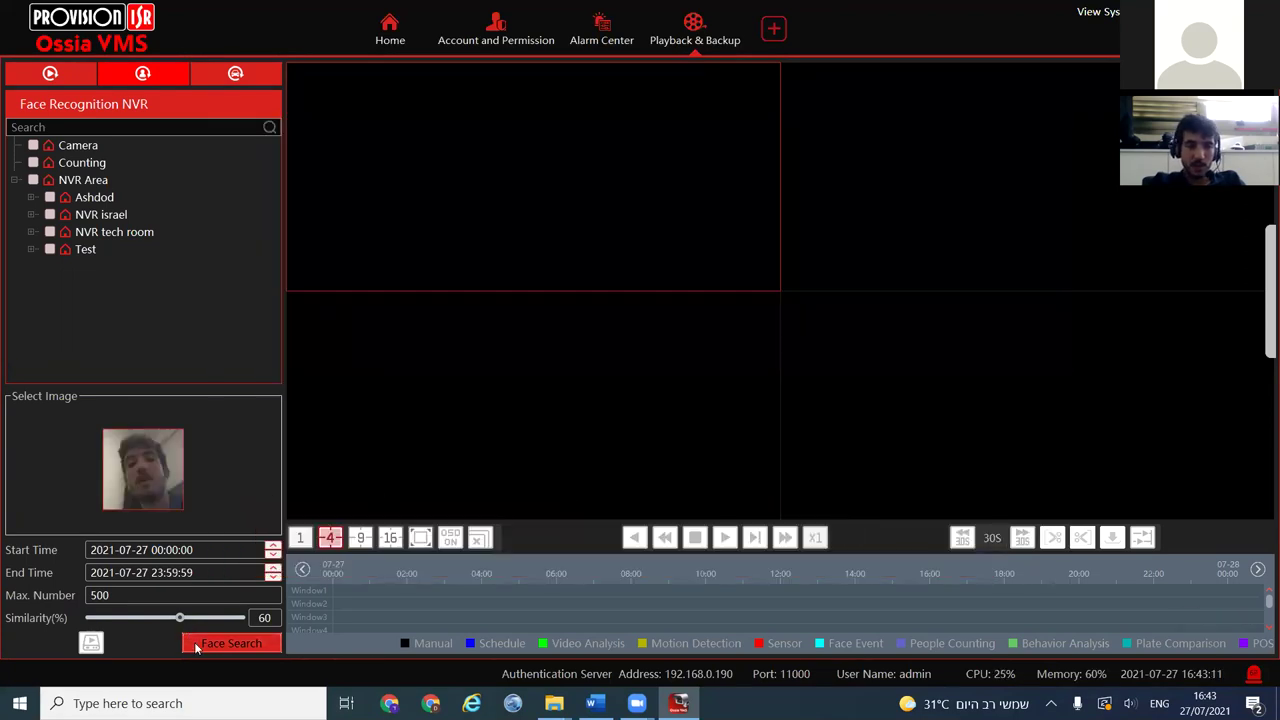
left_click(33, 180)
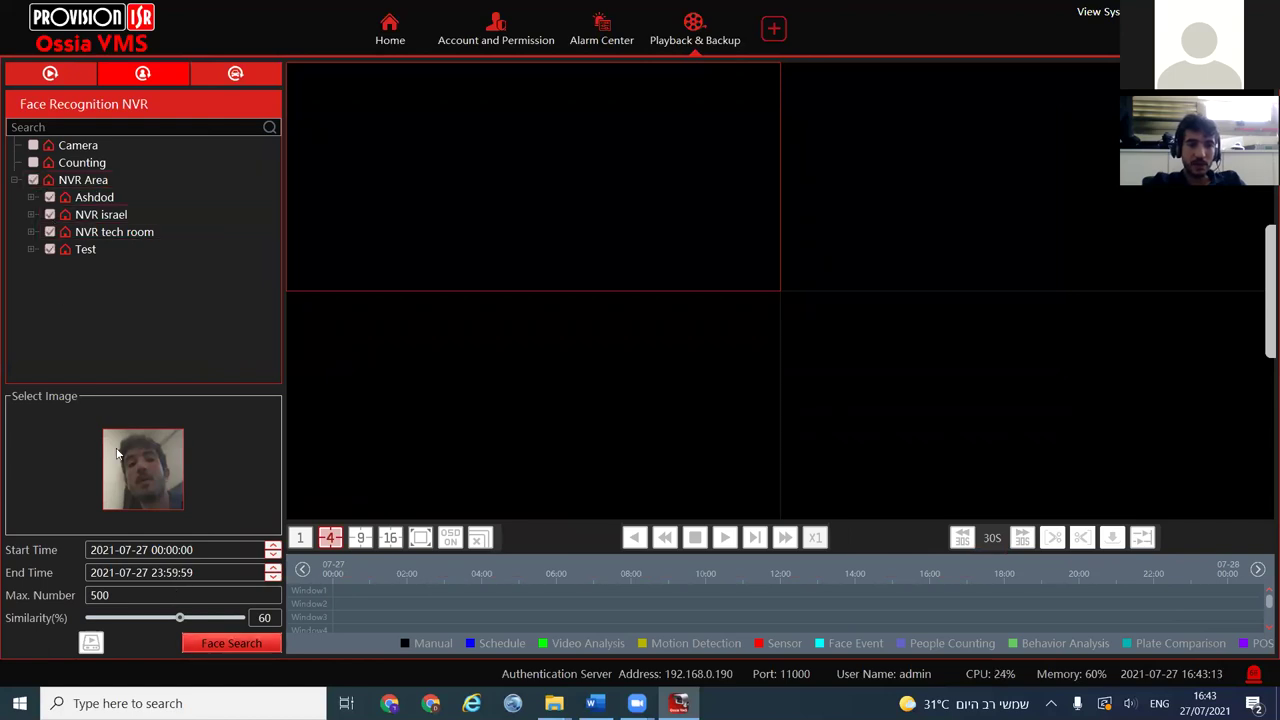
Run the face search, review the matched clips, then close all playback channels
left_click(222, 643)
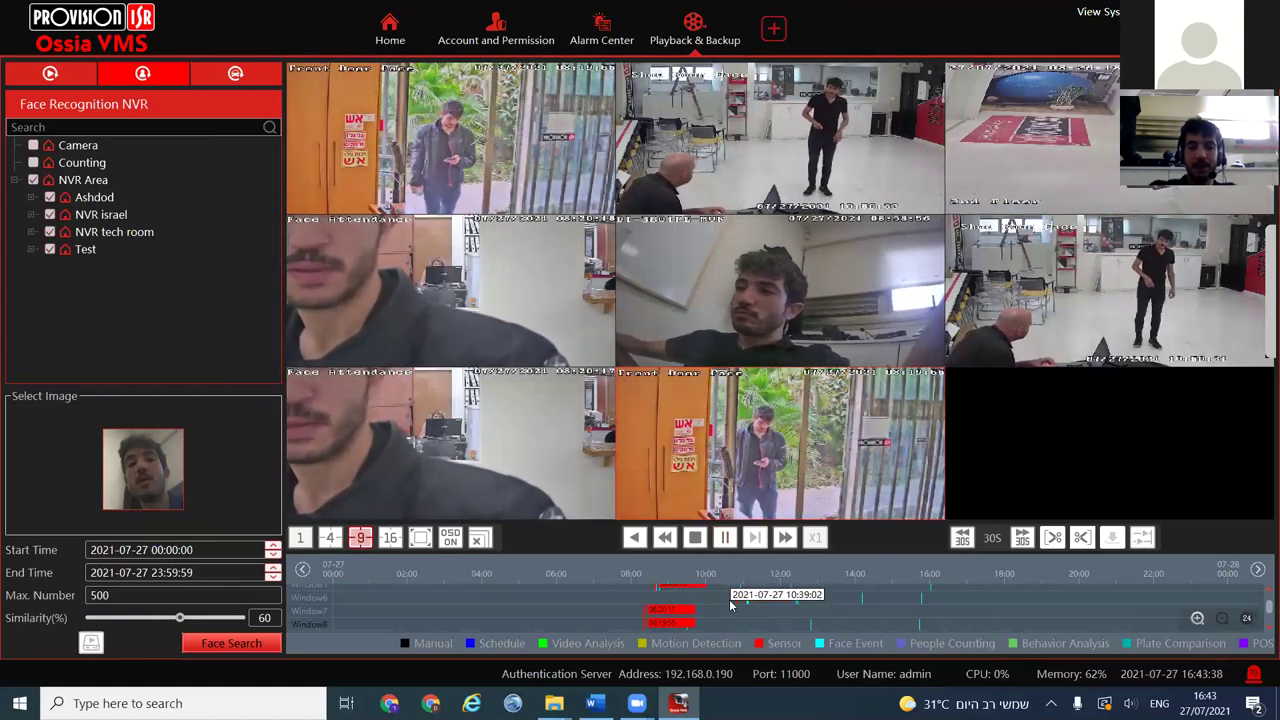
mouse_move(440, 183)
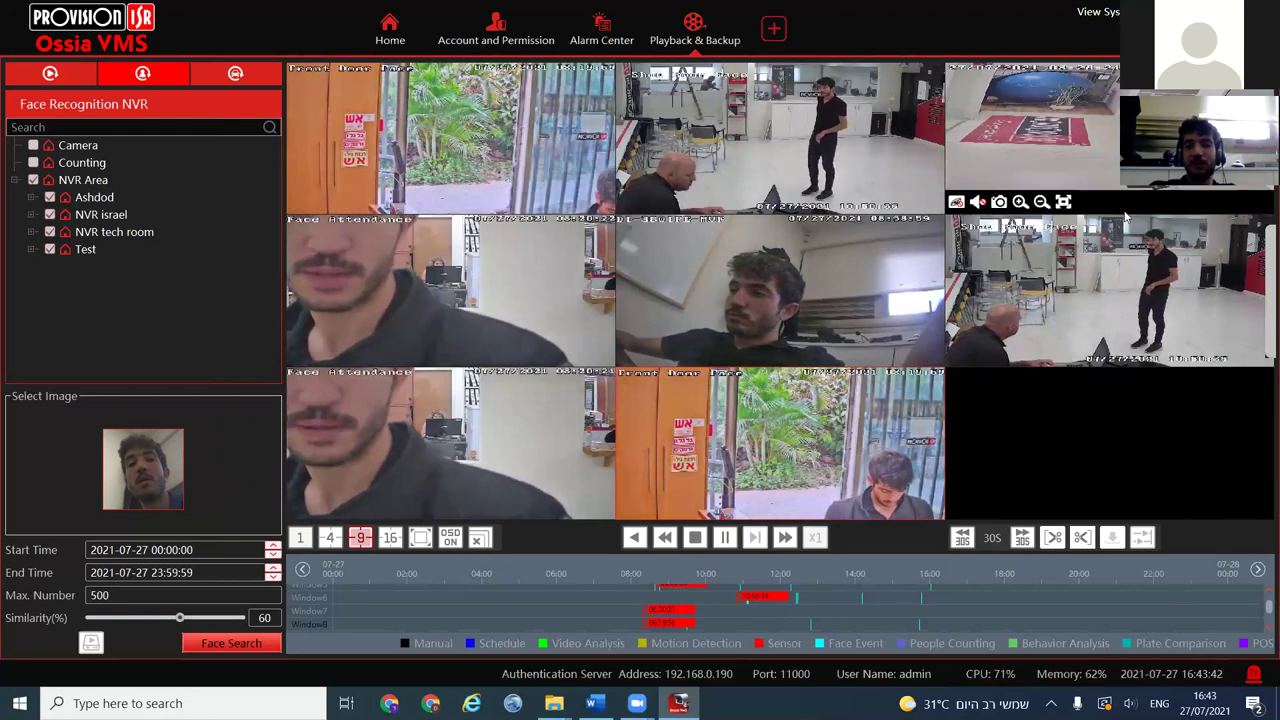
mouse_move(405, 428)
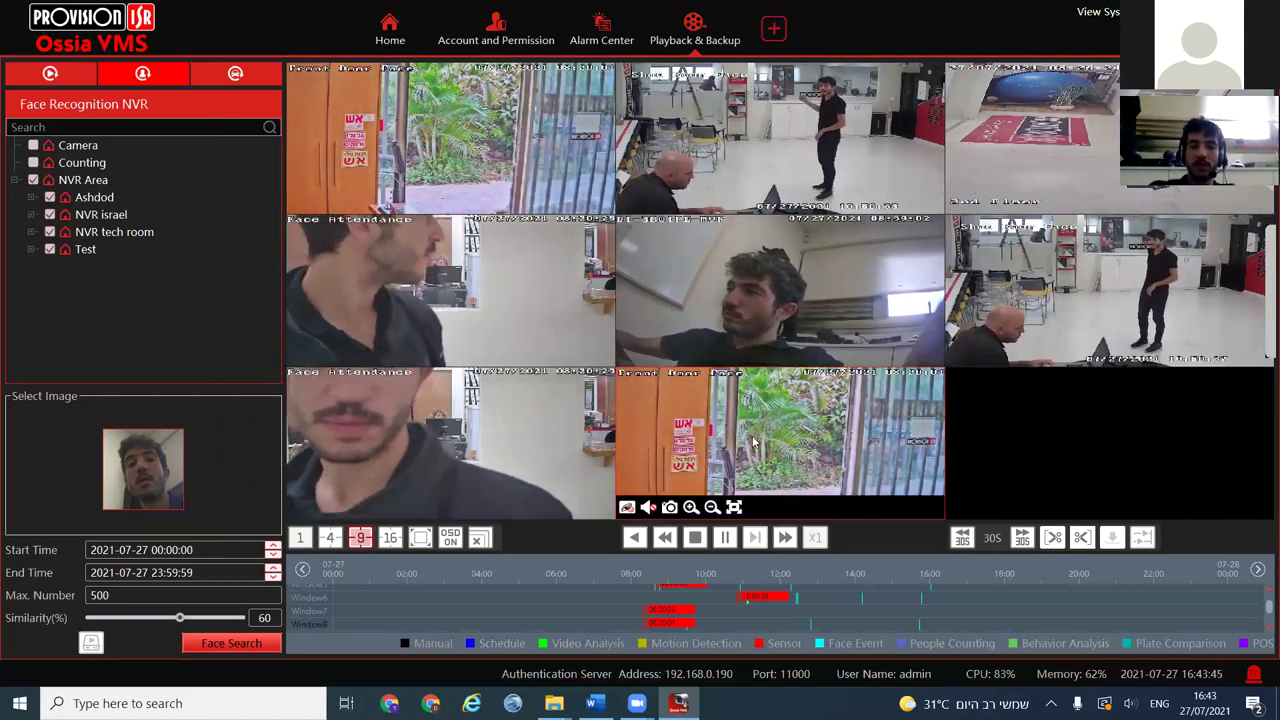
mouse_move(505, 148)
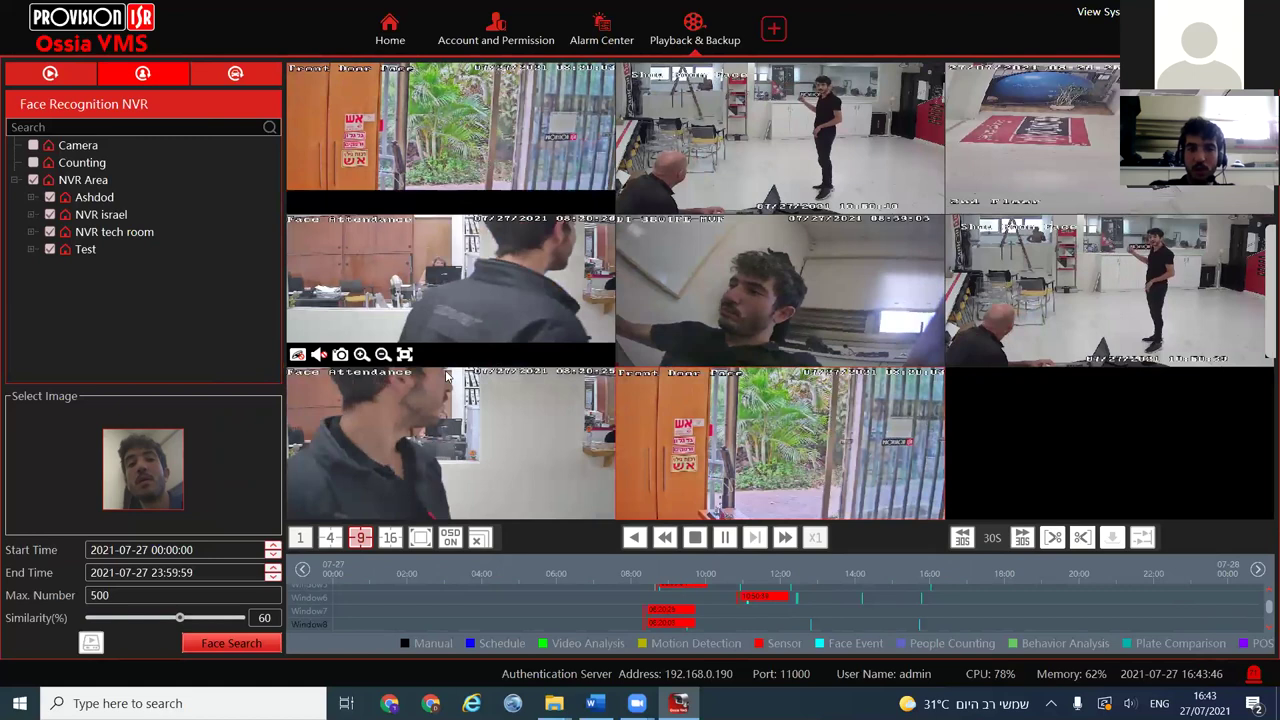
mouse_move(477, 427)
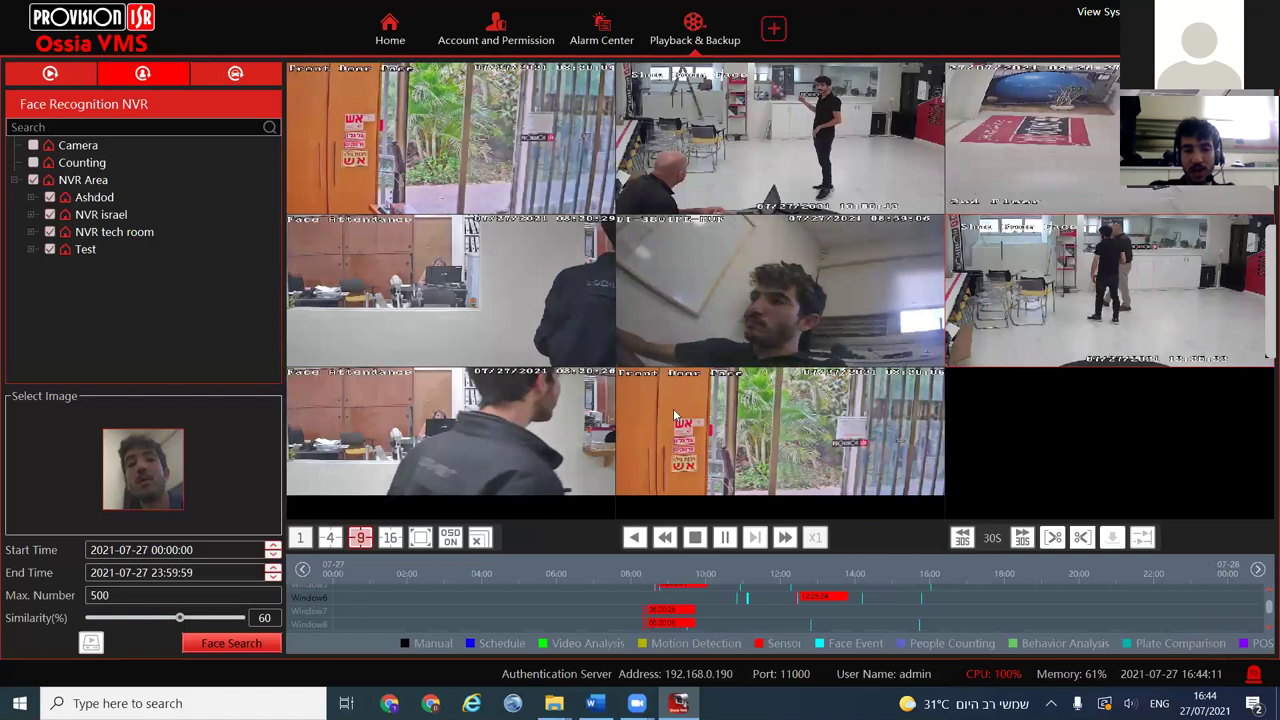
left_click(479, 538)
key("Return")
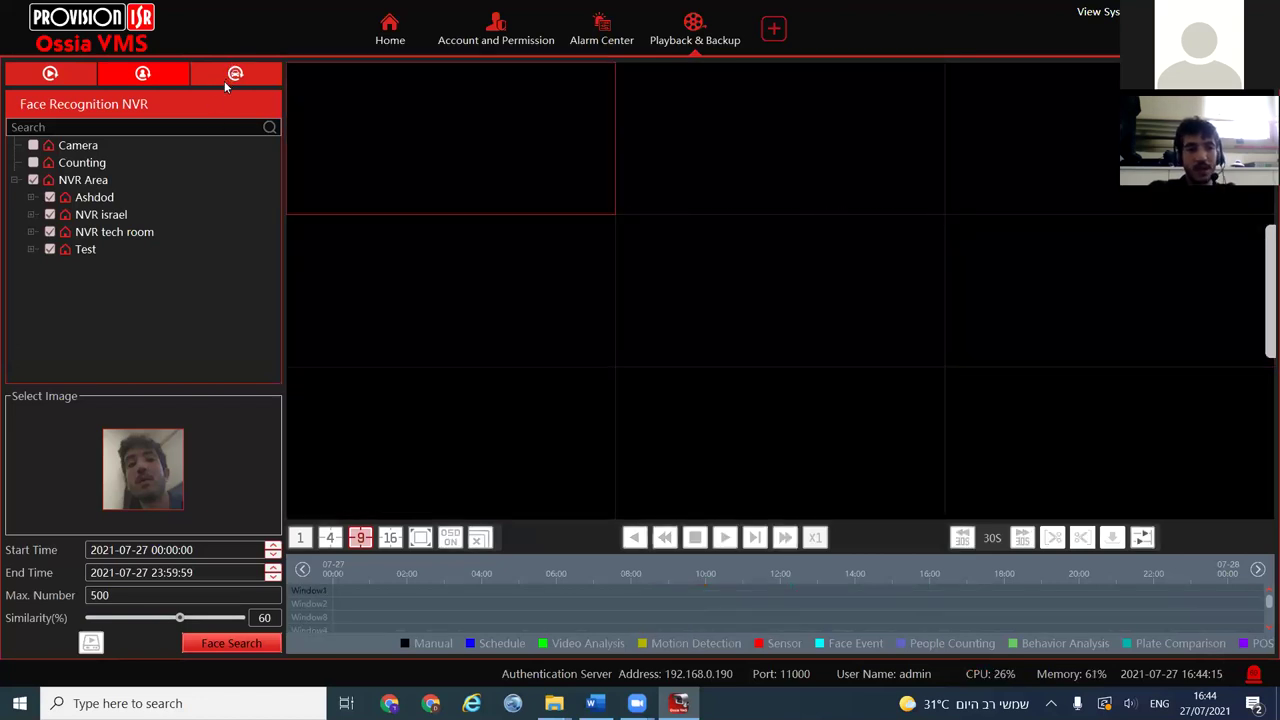
Target NVR israel in the license plate search; empty-plate searches only raise warnings
left_click(224, 80)
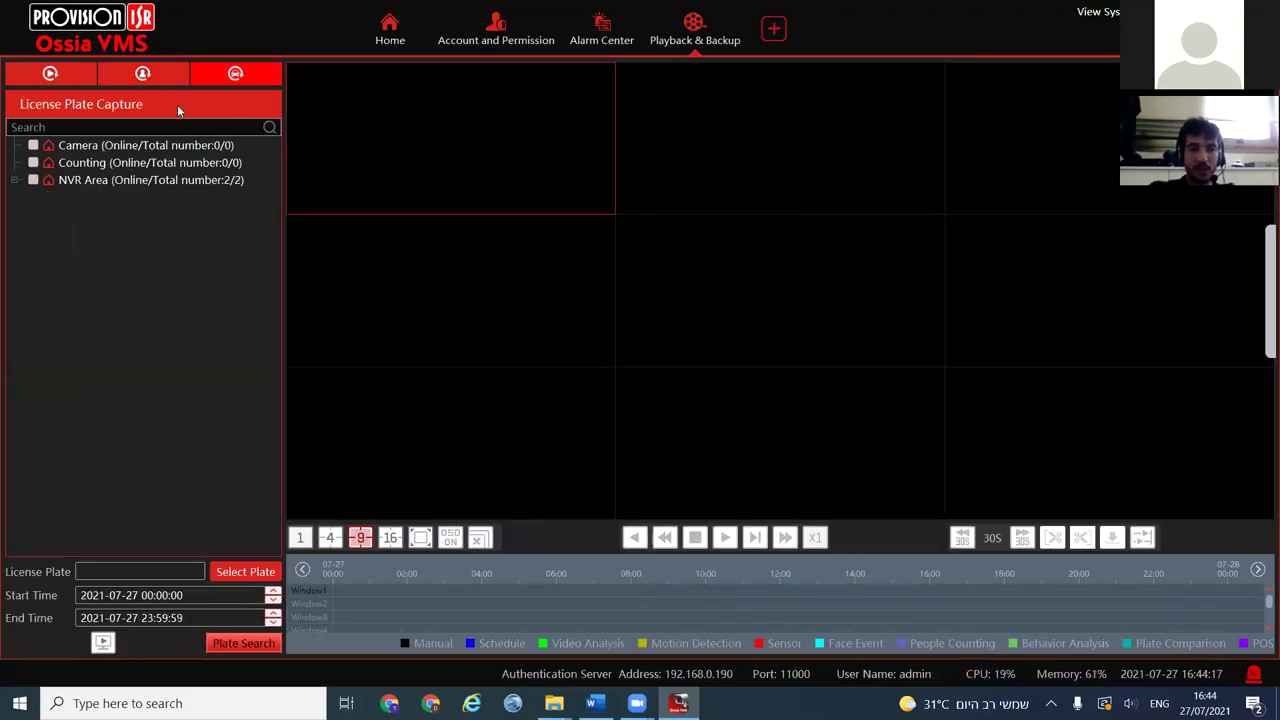
left_click(14, 180)
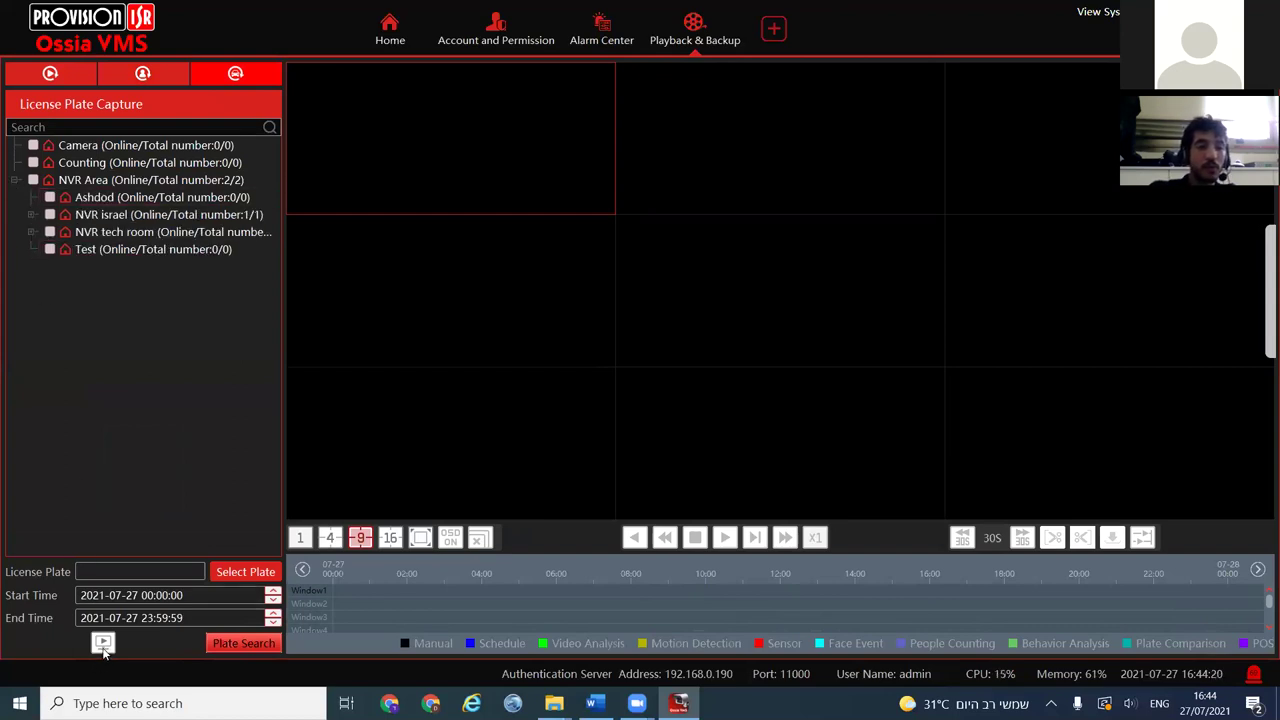
left_click(103, 643)
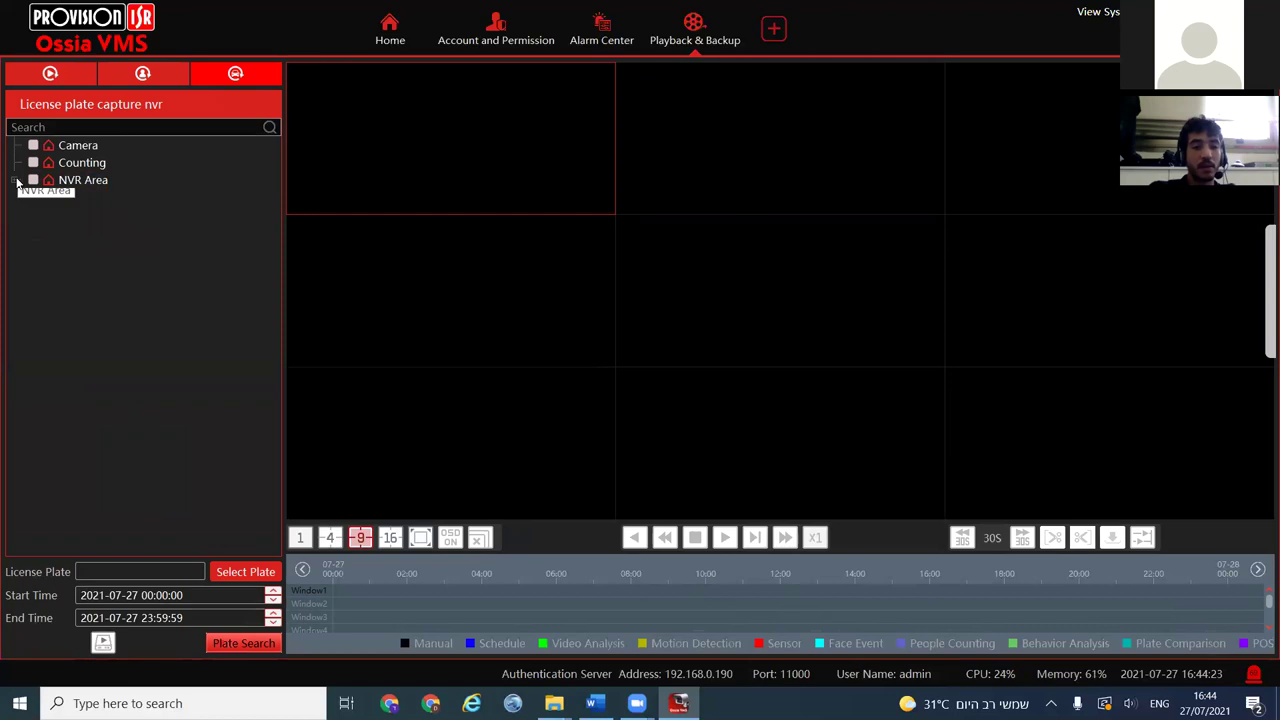
left_click(147, 75)
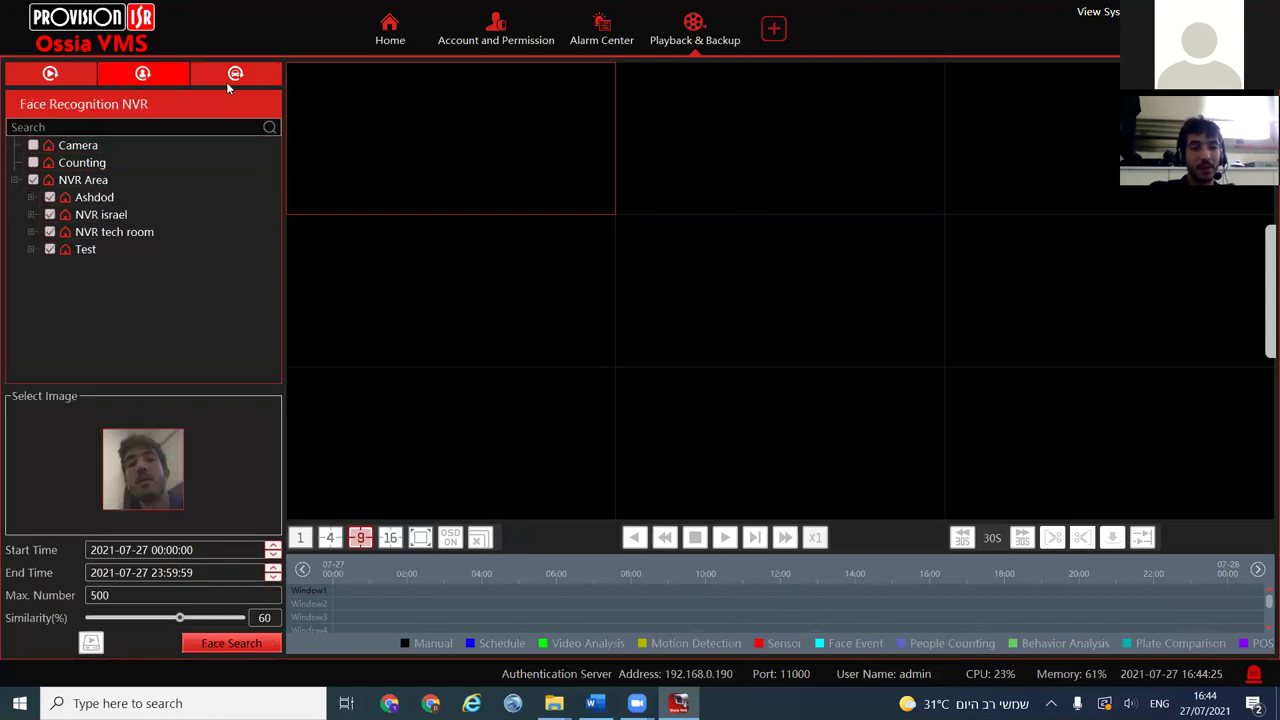
left_click(232, 80)
left_click(14, 181)
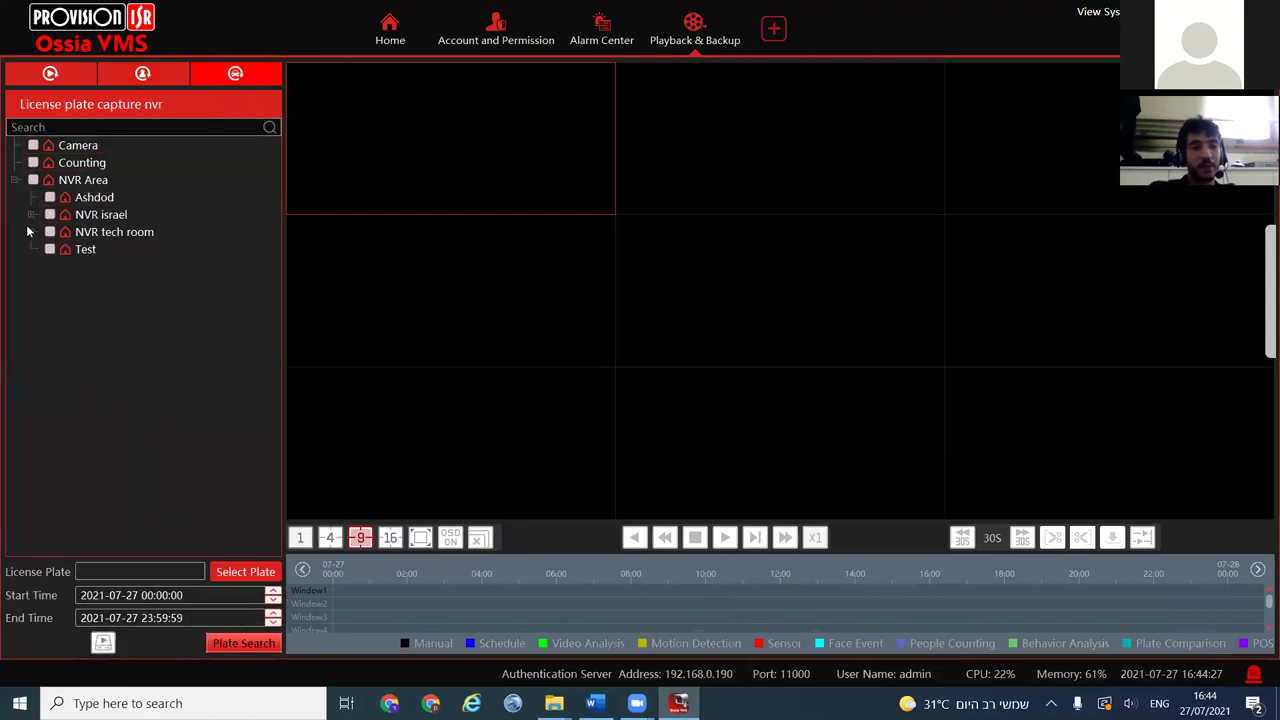
left_click(49, 215)
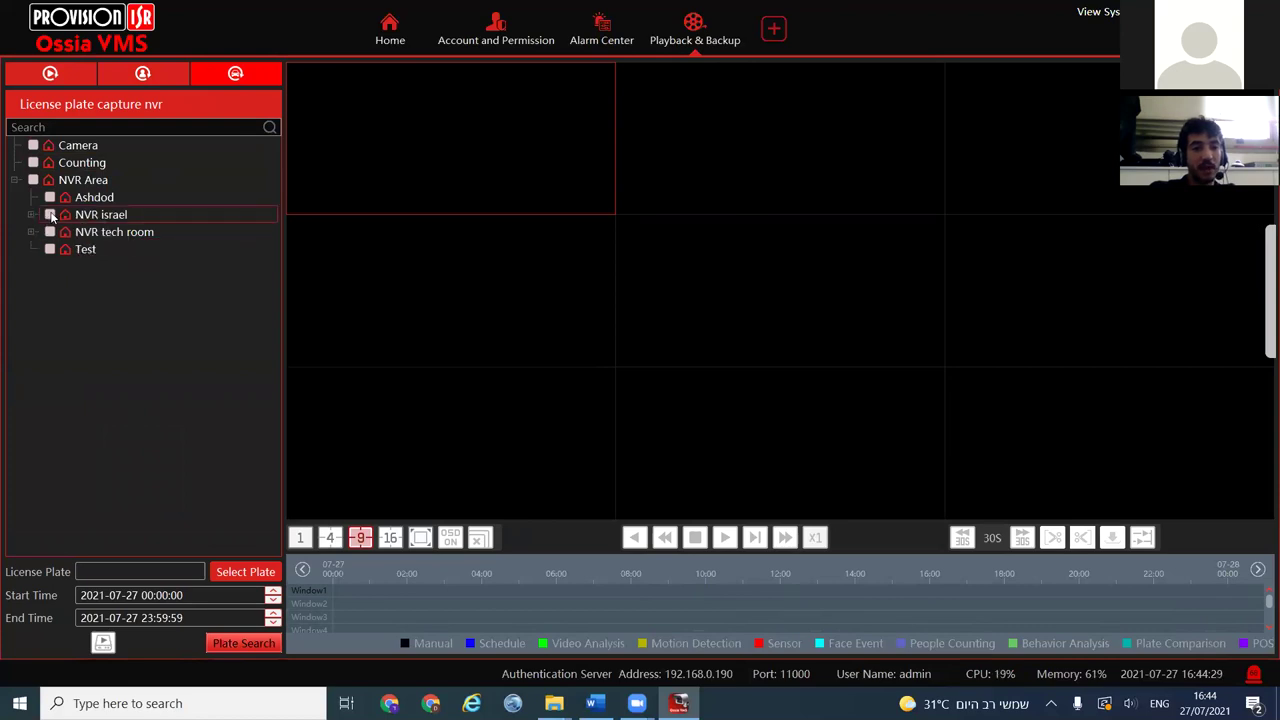
left_click(243, 643)
left_click(750, 407)
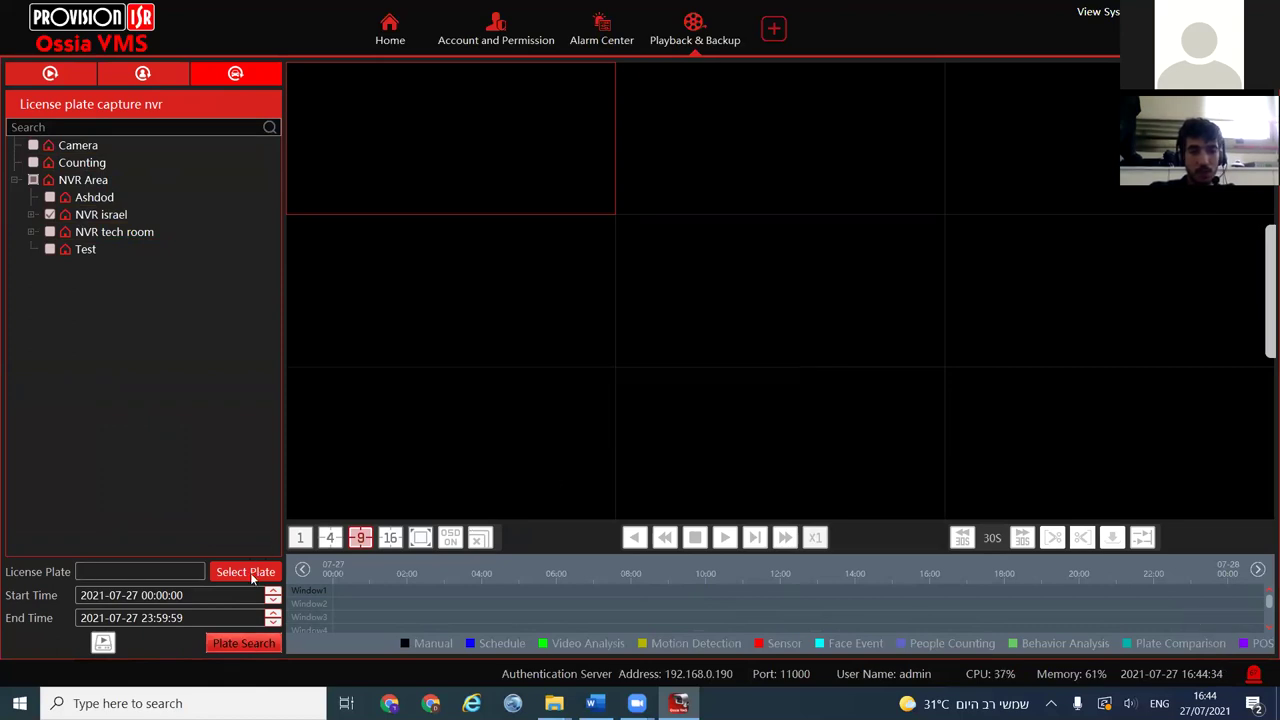
left_click(230, 643)
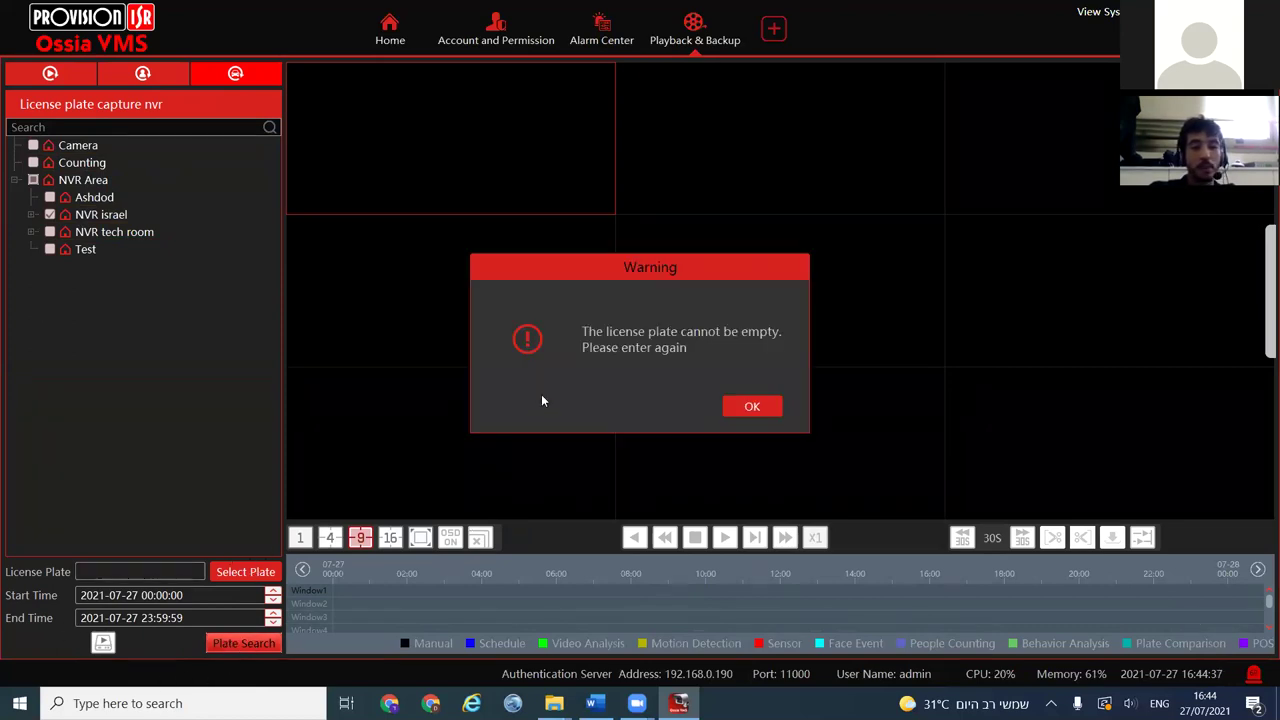
left_click(750, 406)
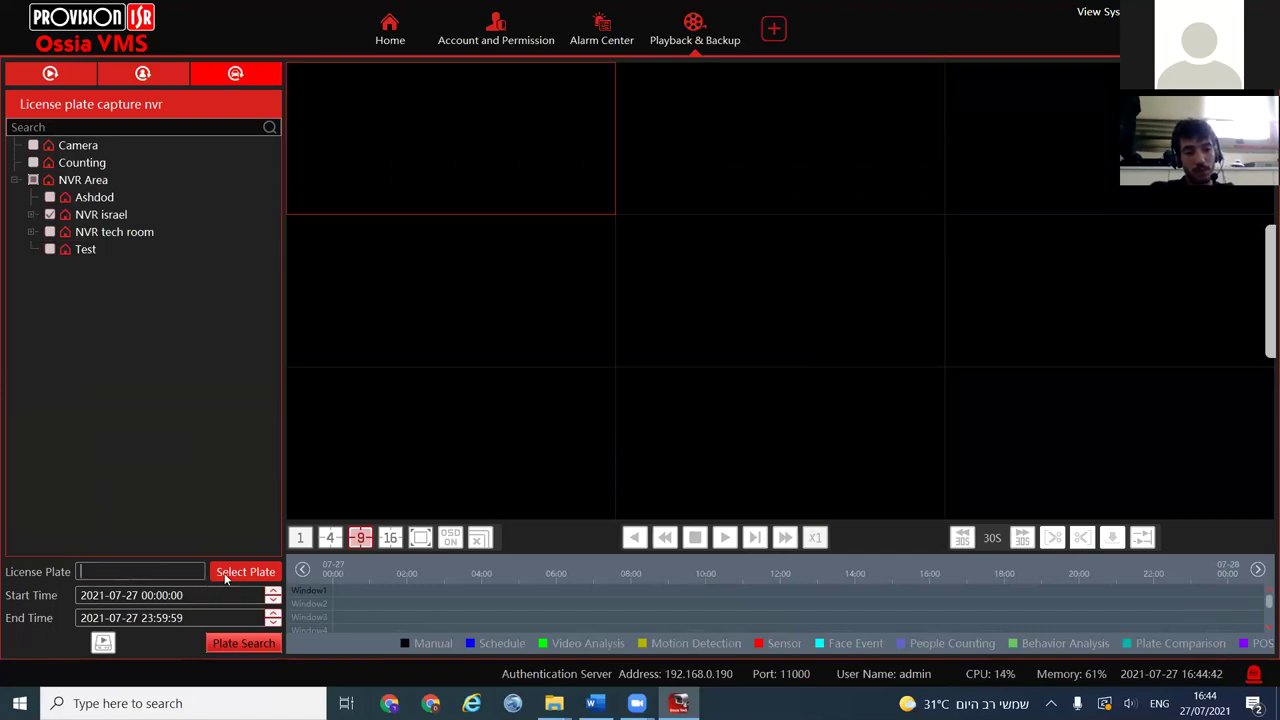
Search plate 12, enlarge LPR Street, and extend the plate entry to 123
type("12")
left_click(214, 645)
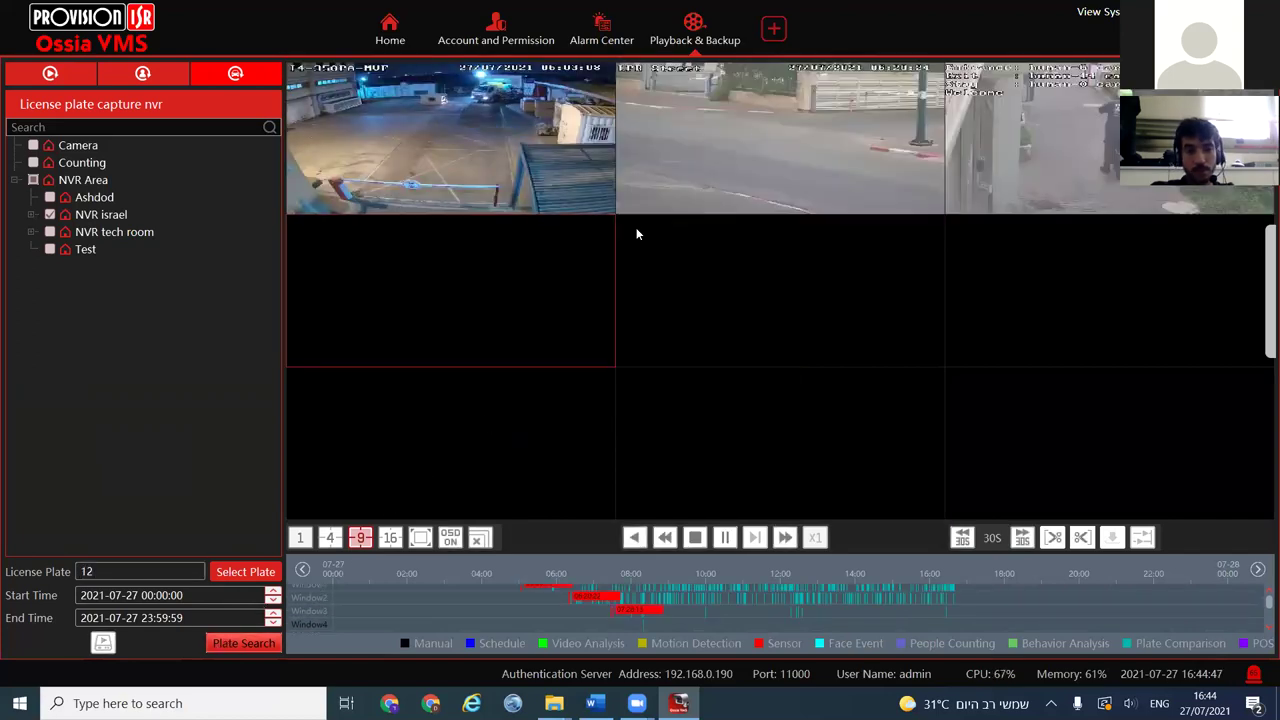
double_click(756, 123)
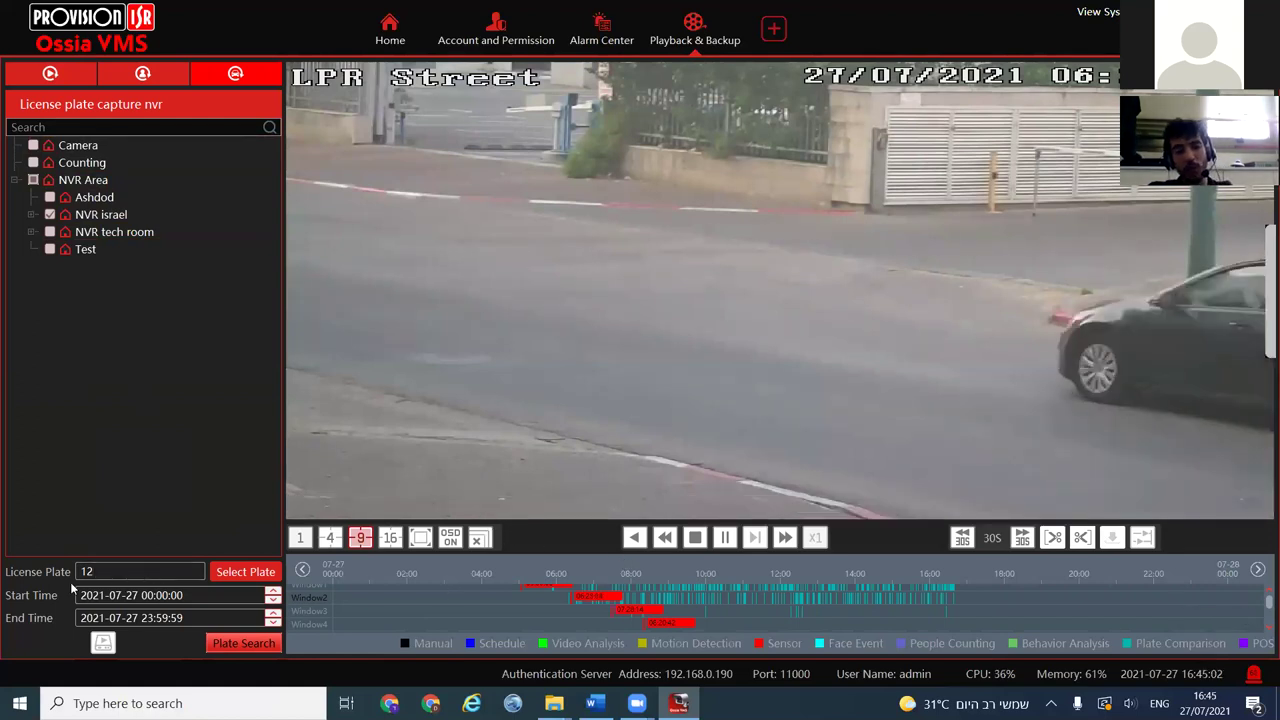
type("3")
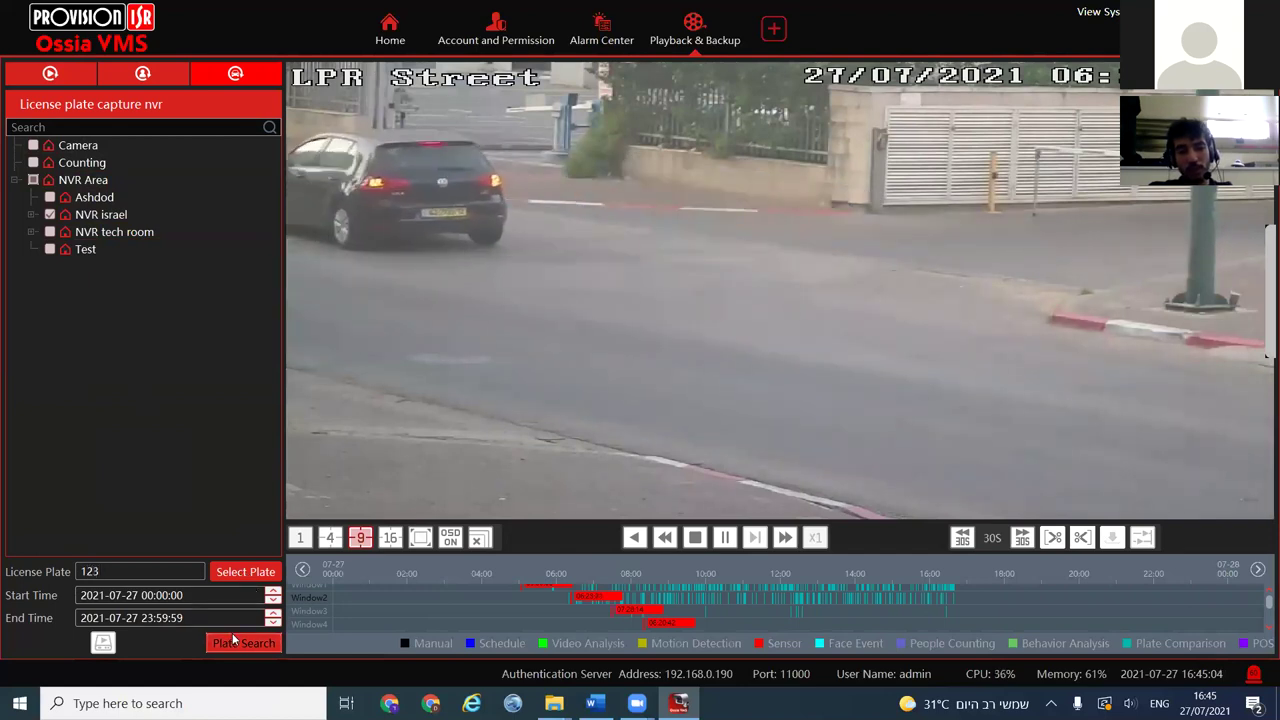
Rerun the search for 123, jump to the red plate event, and pause on the main stream
left_click(245, 641)
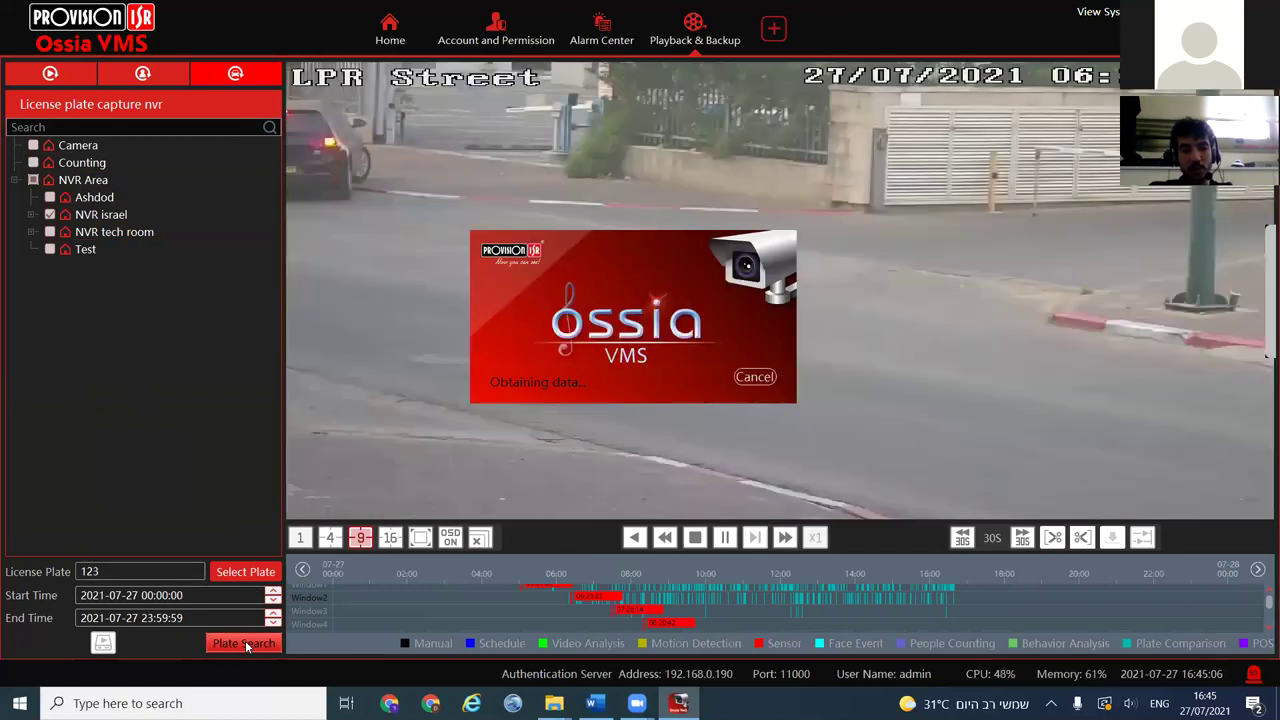
scroll(618, 615, "down", 1)
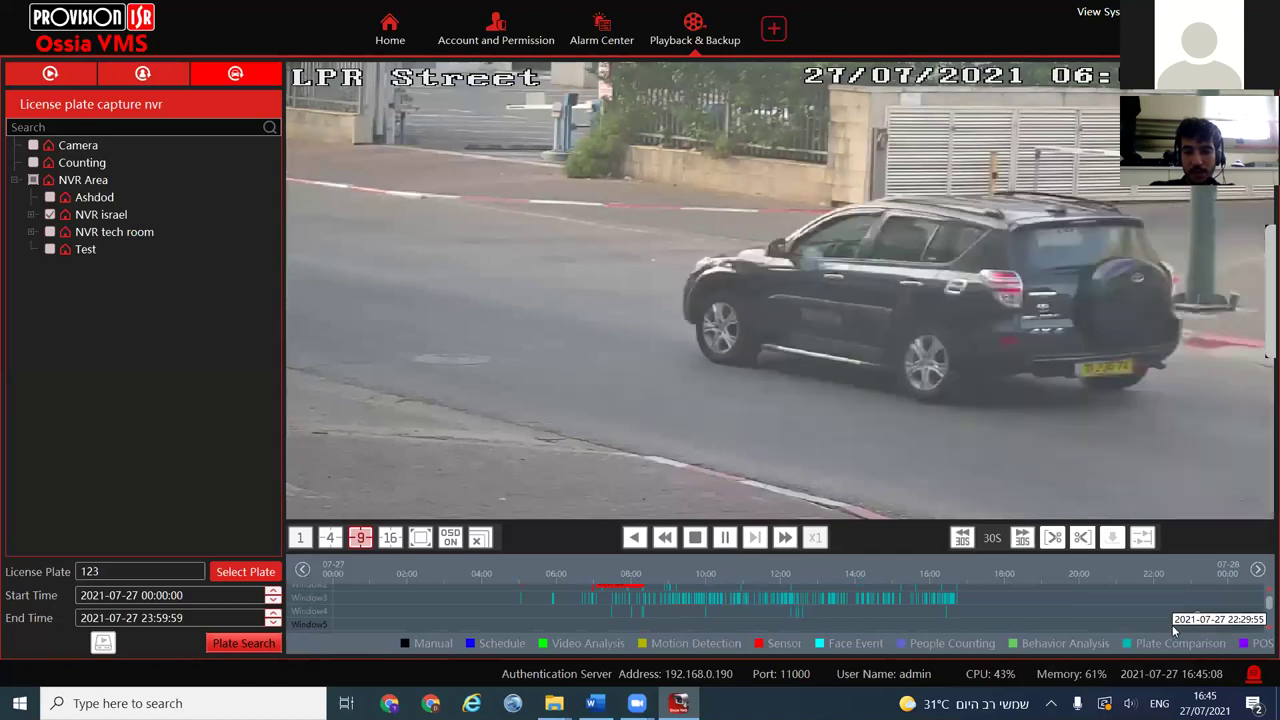
scroll(1158, 598, "up", 1)
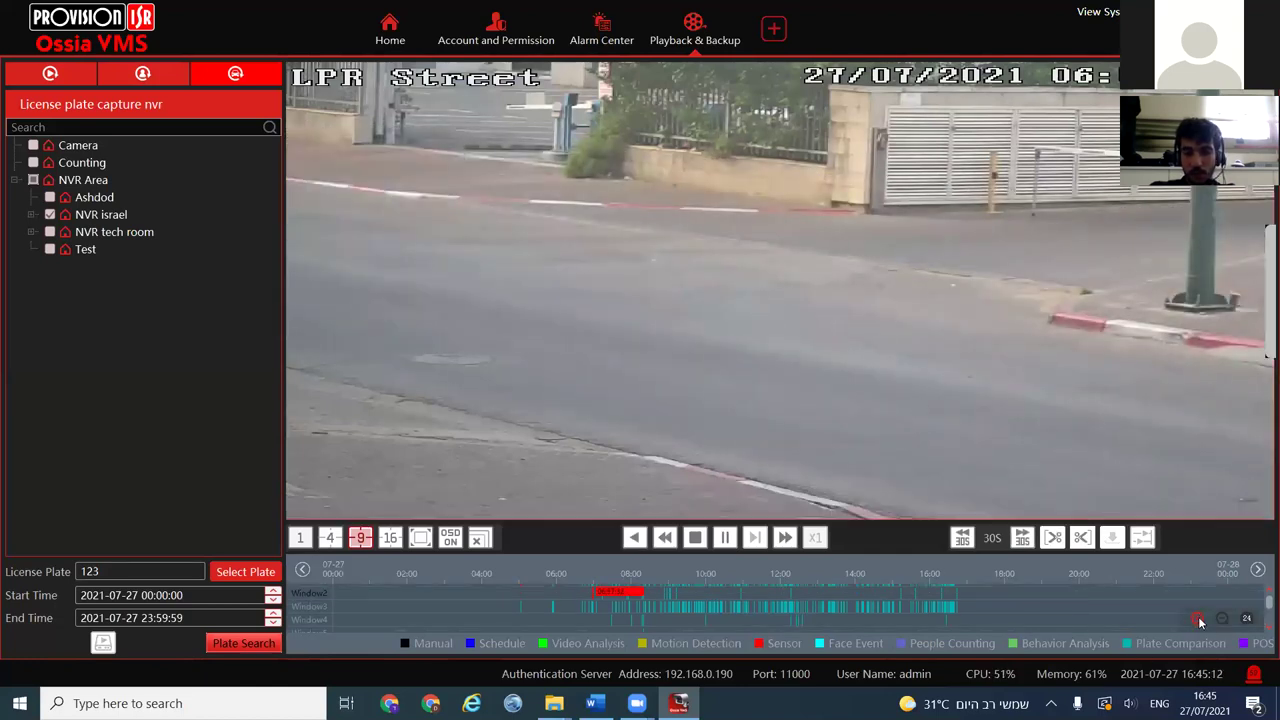
left_click(1199, 619)
left_click(1199, 619)
left_click(589, 598)
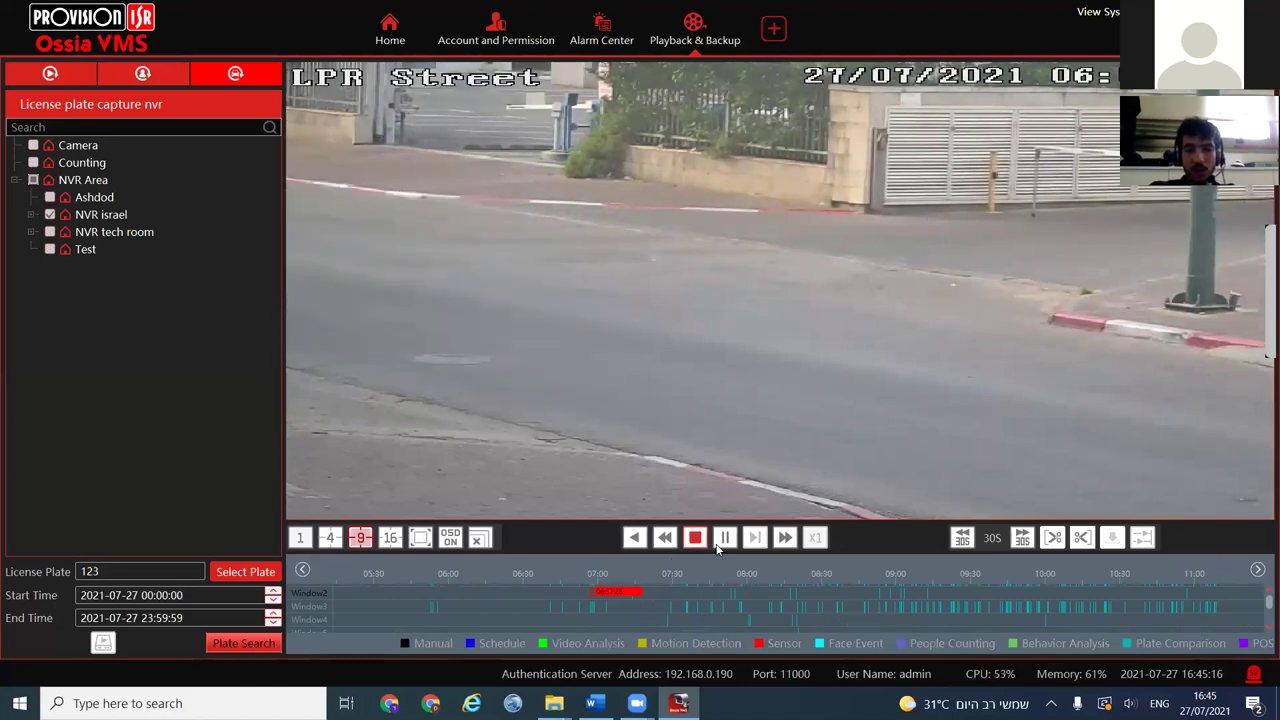
left_click(725, 538)
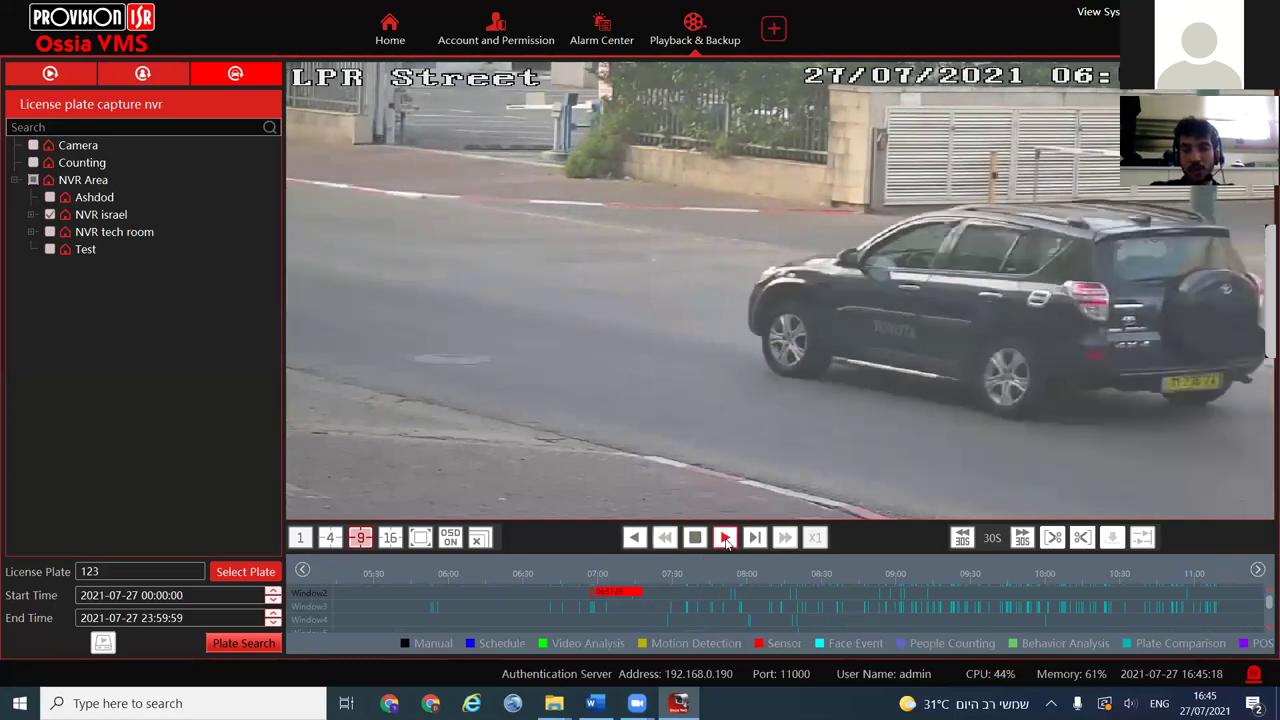
right_click(625, 403)
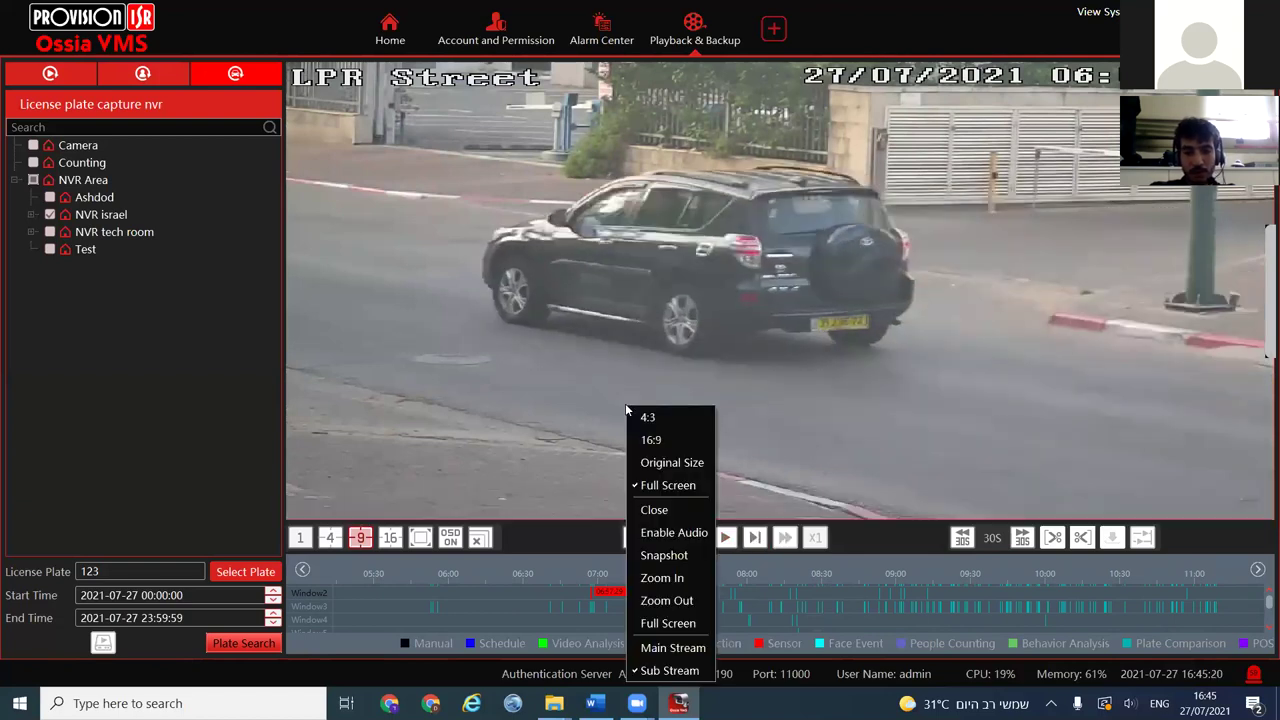
left_click(668, 648)
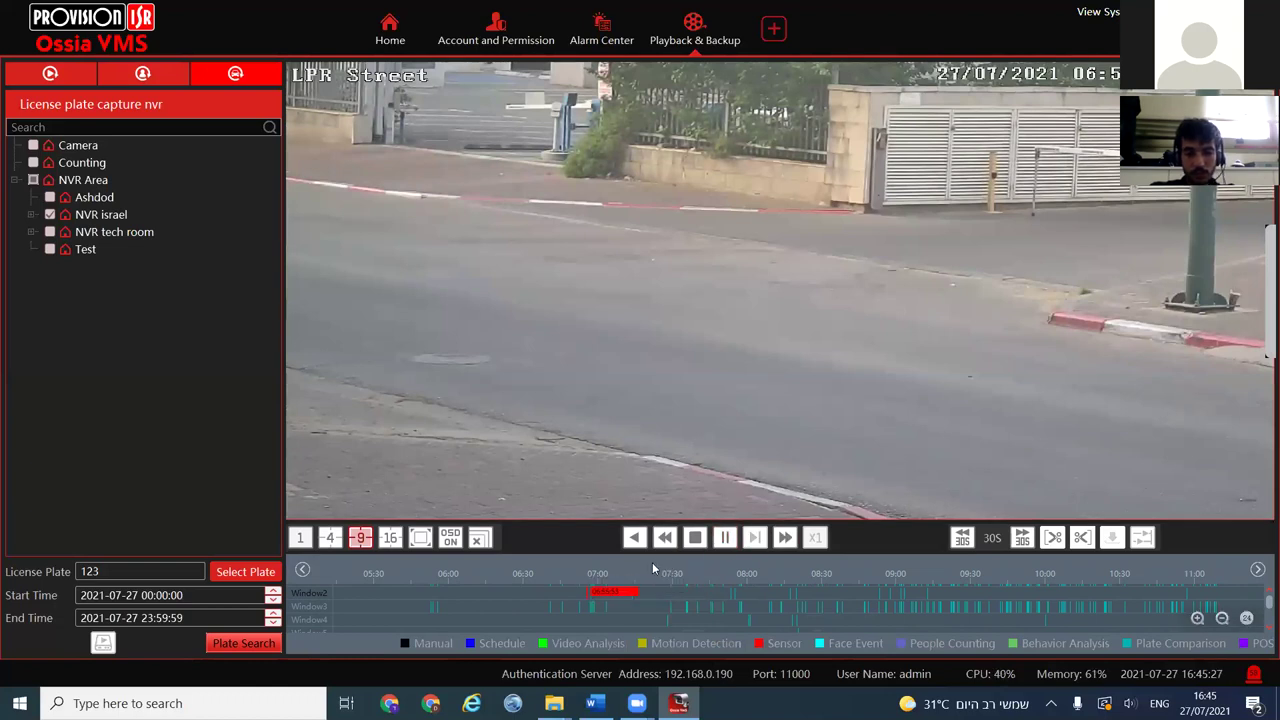
left_click(726, 538)
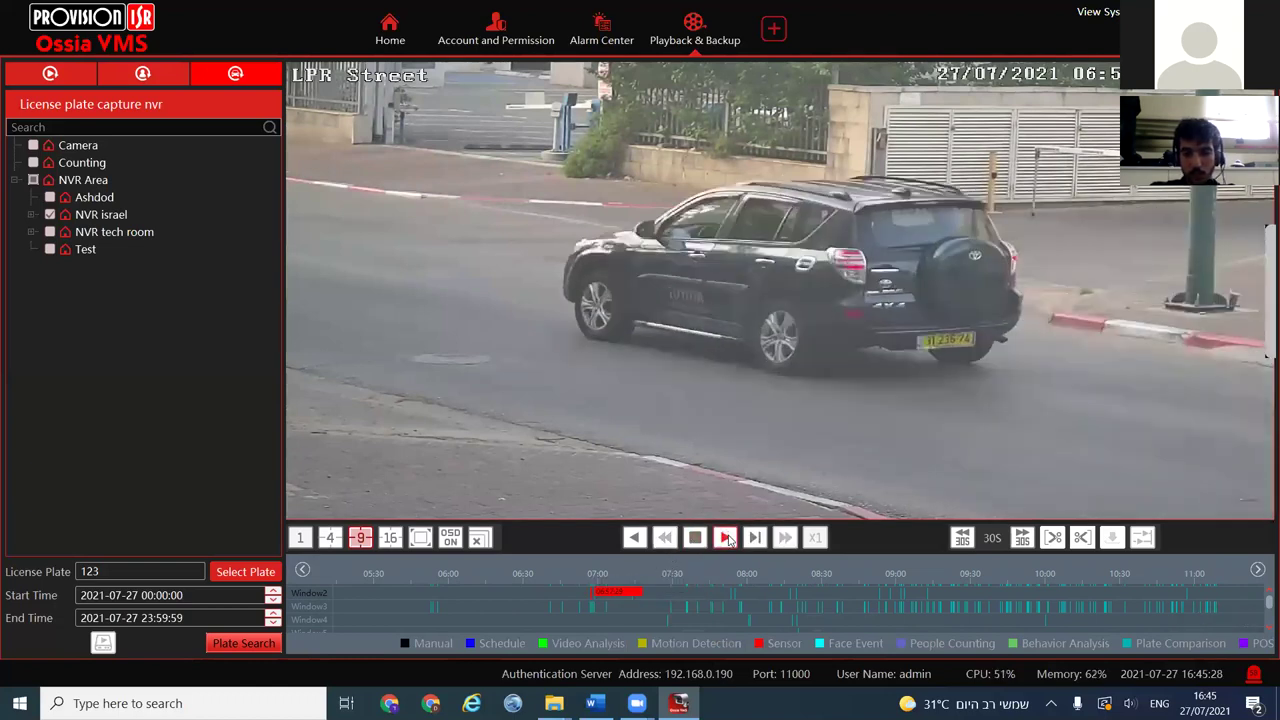
Zoom the timeline to 15-minute spacing and play LPR Street from about 07:53
mouse_move(818, 358)
scroll(957, 355, "up", 3)
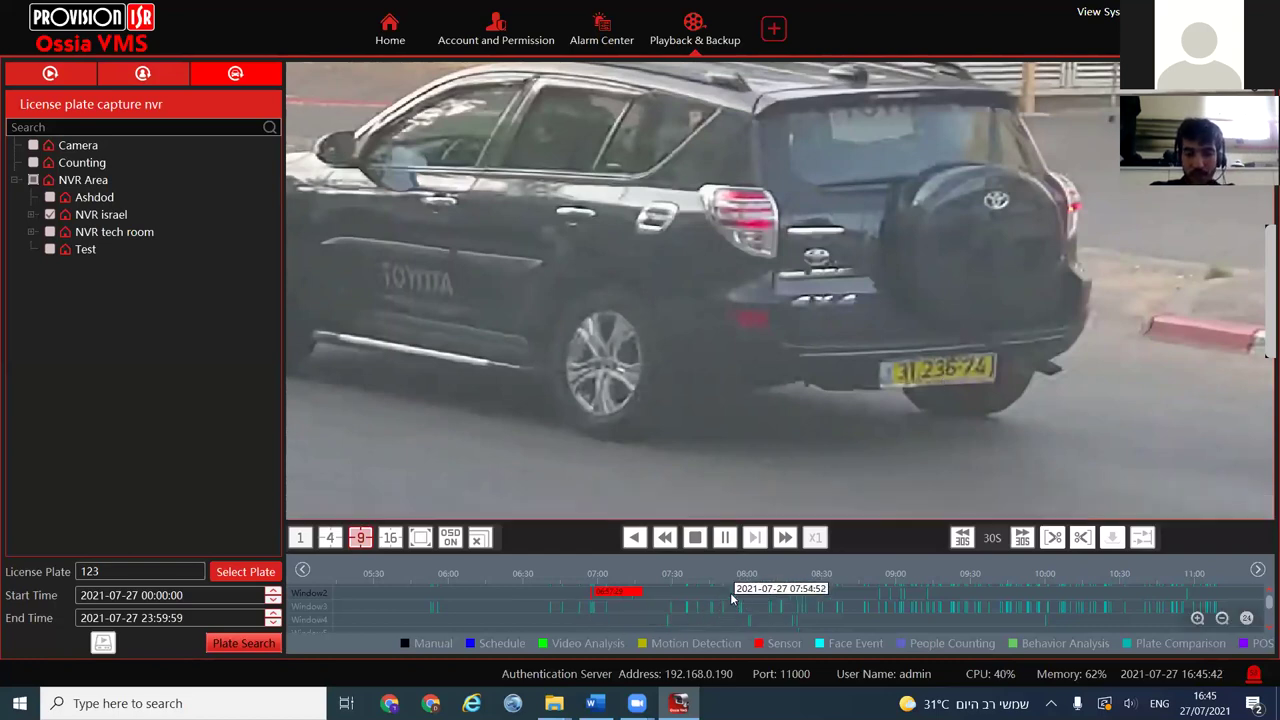
left_click(1197, 620)
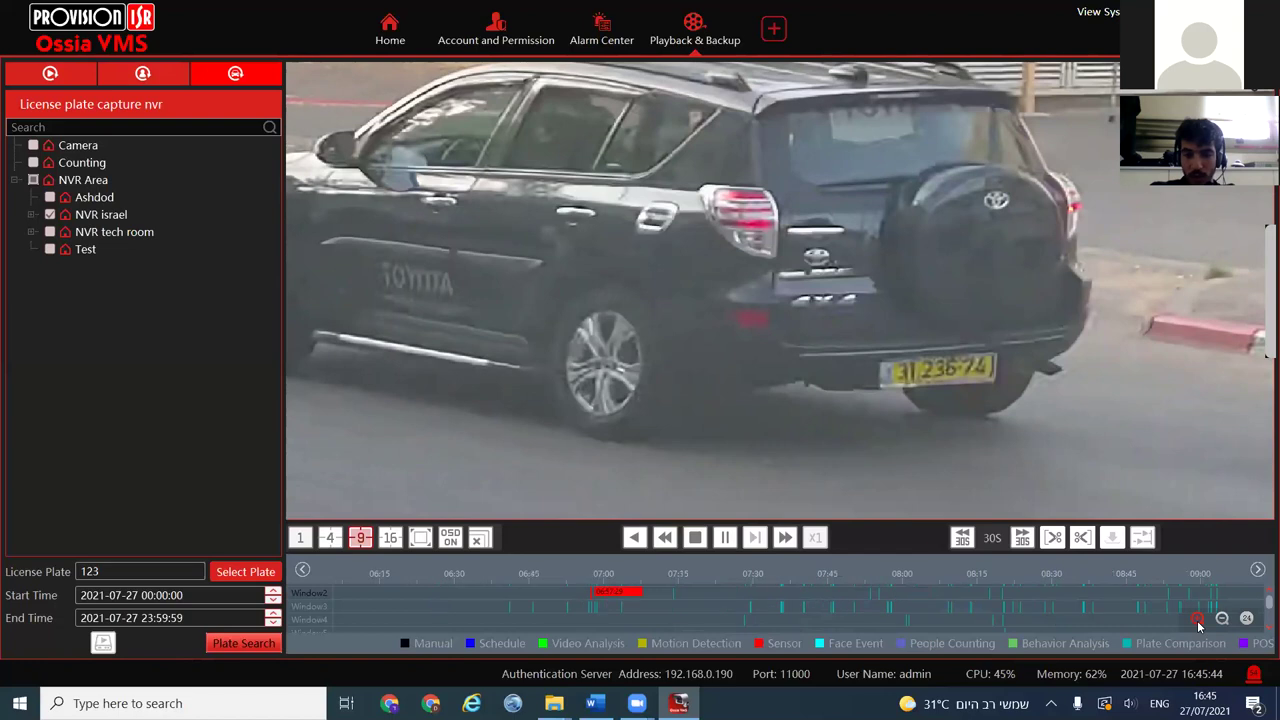
left_click(672, 596)
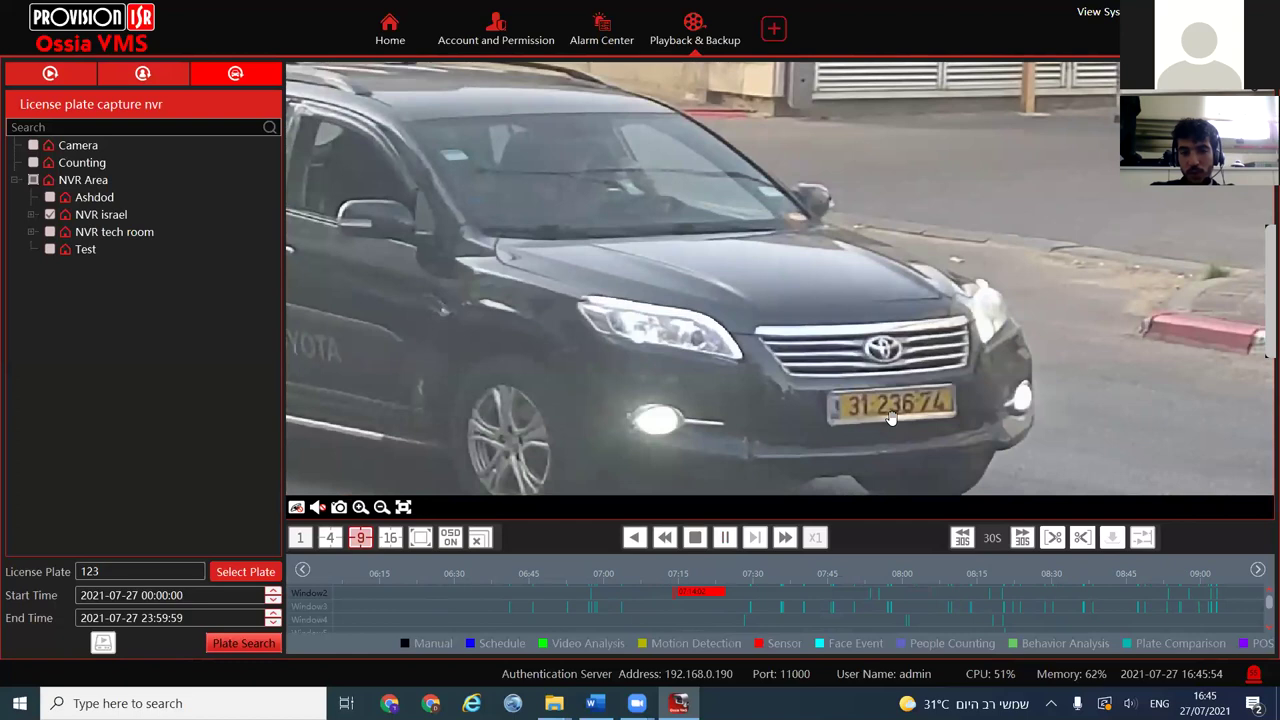
scroll(862, 400, "down", 3)
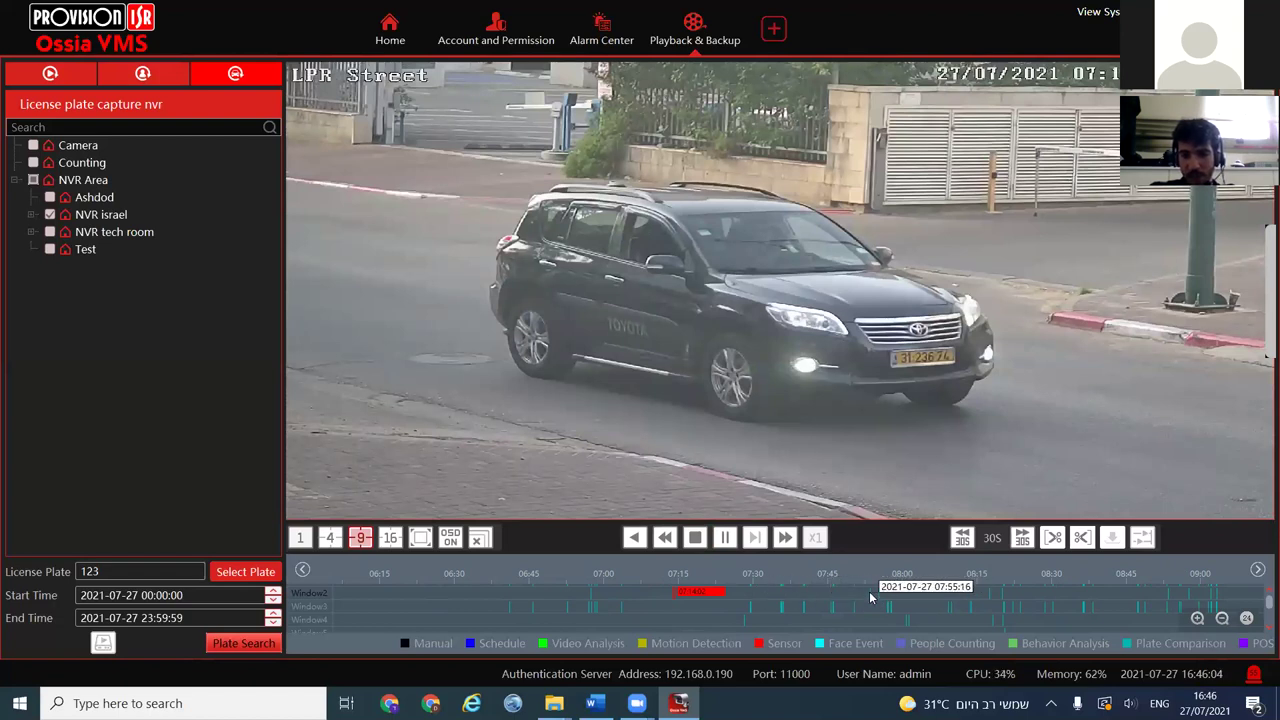
left_click(866, 598)
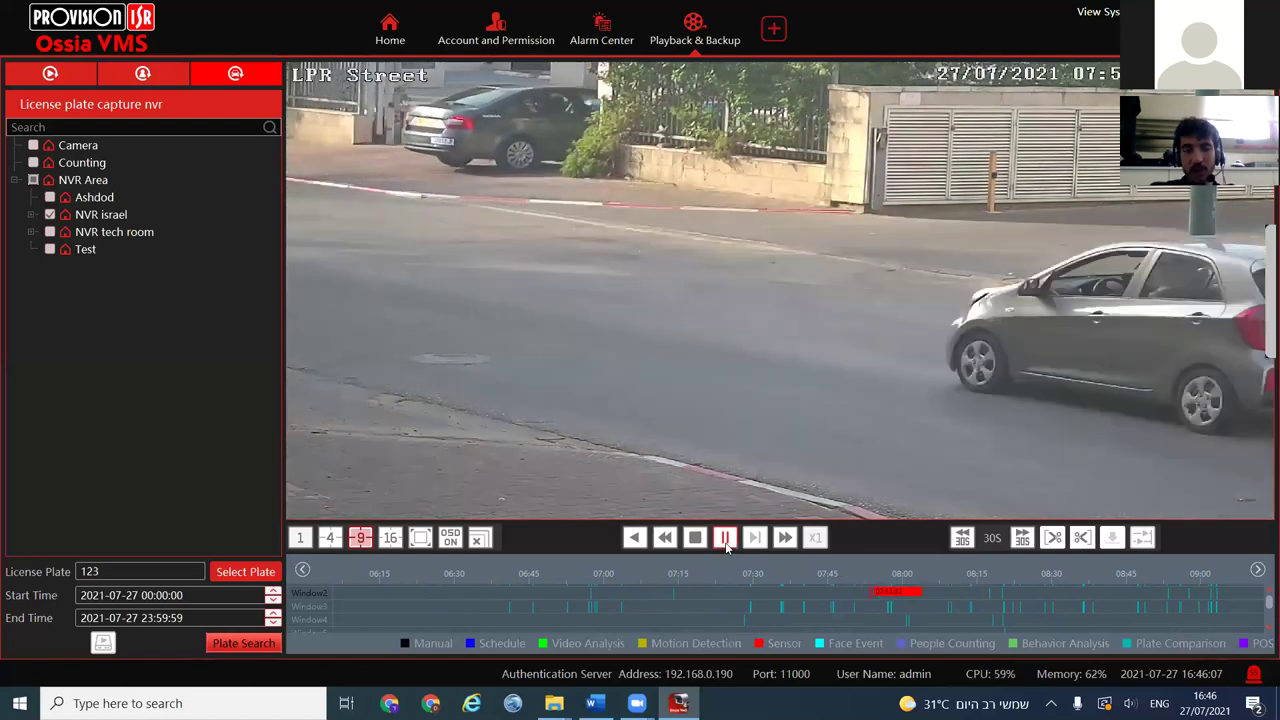
left_click(725, 538)
left_click(725, 538)
scroll(871, 323, "up", 2)
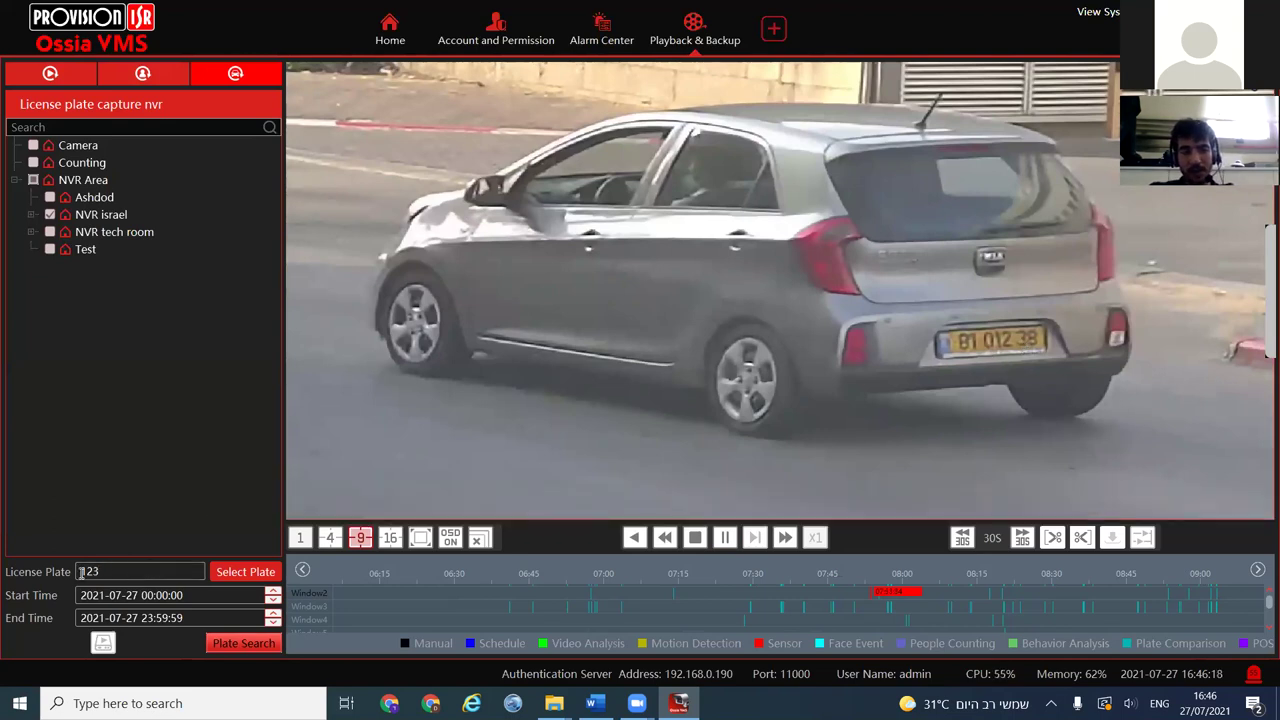
Search for plate 8101238 after opening and closing the plate album unused
type("81")
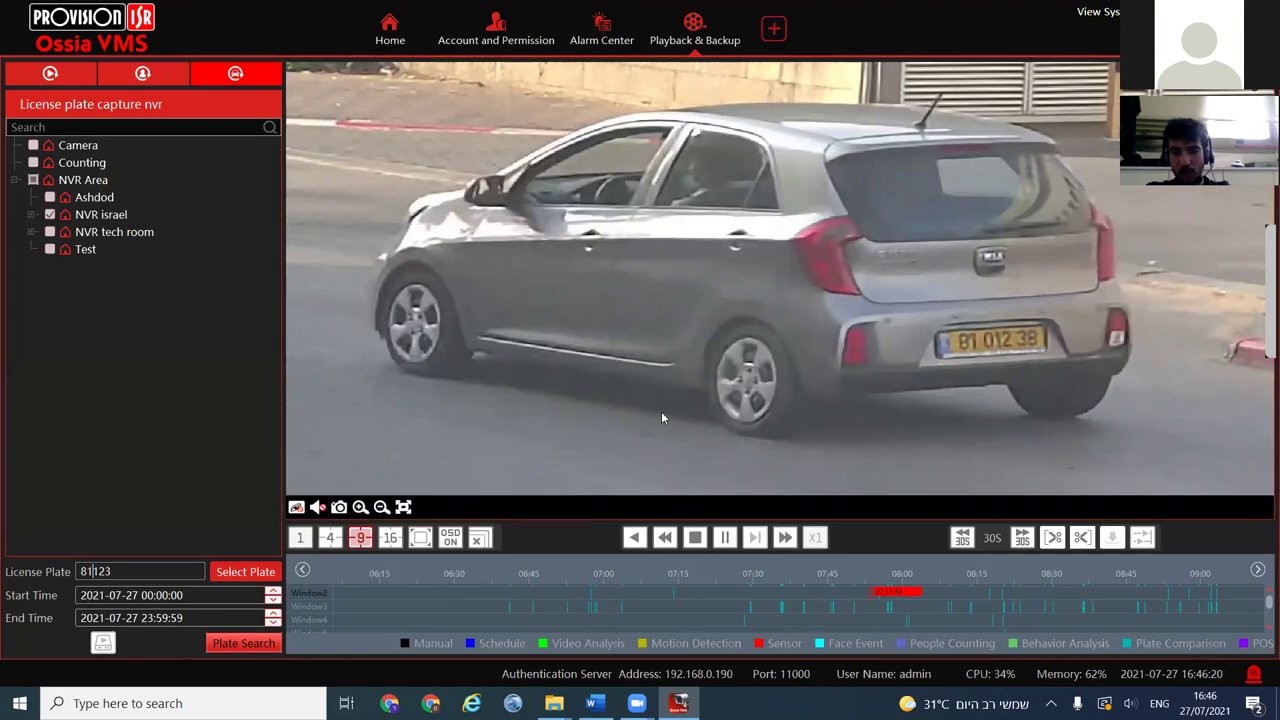
type("0")
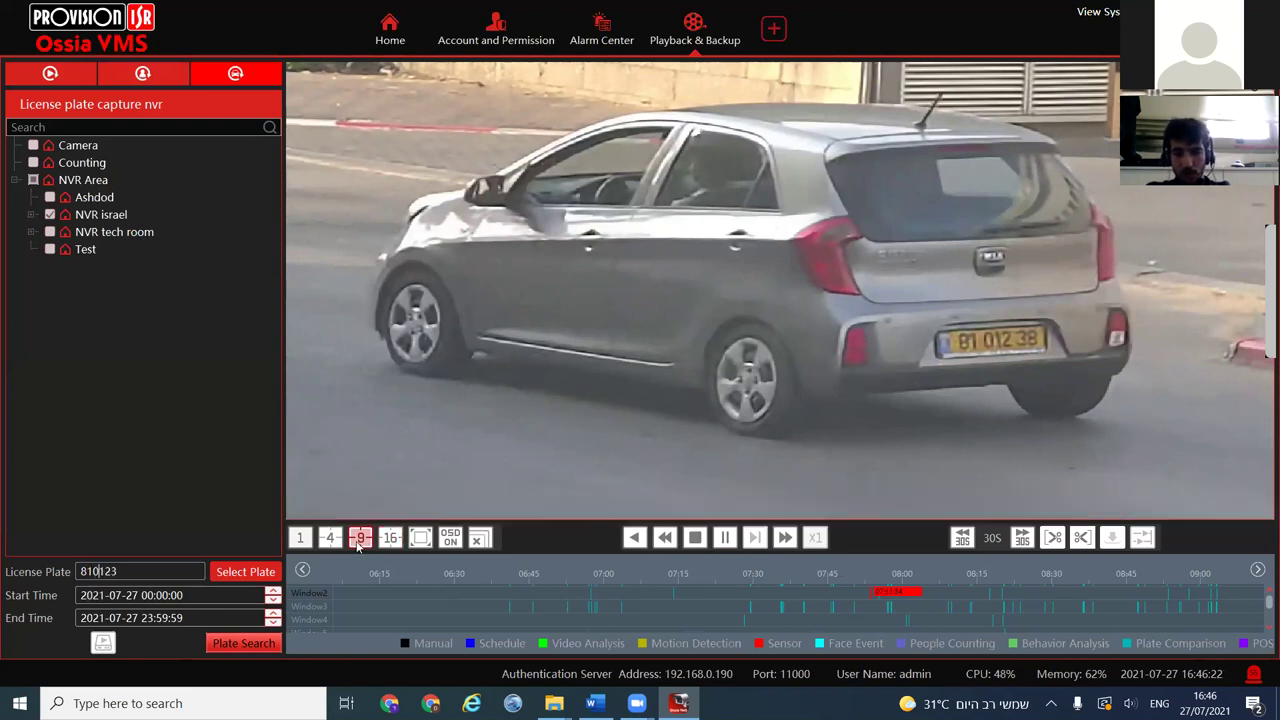
double_click(138, 578)
type("8101238")
left_click(256, 580)
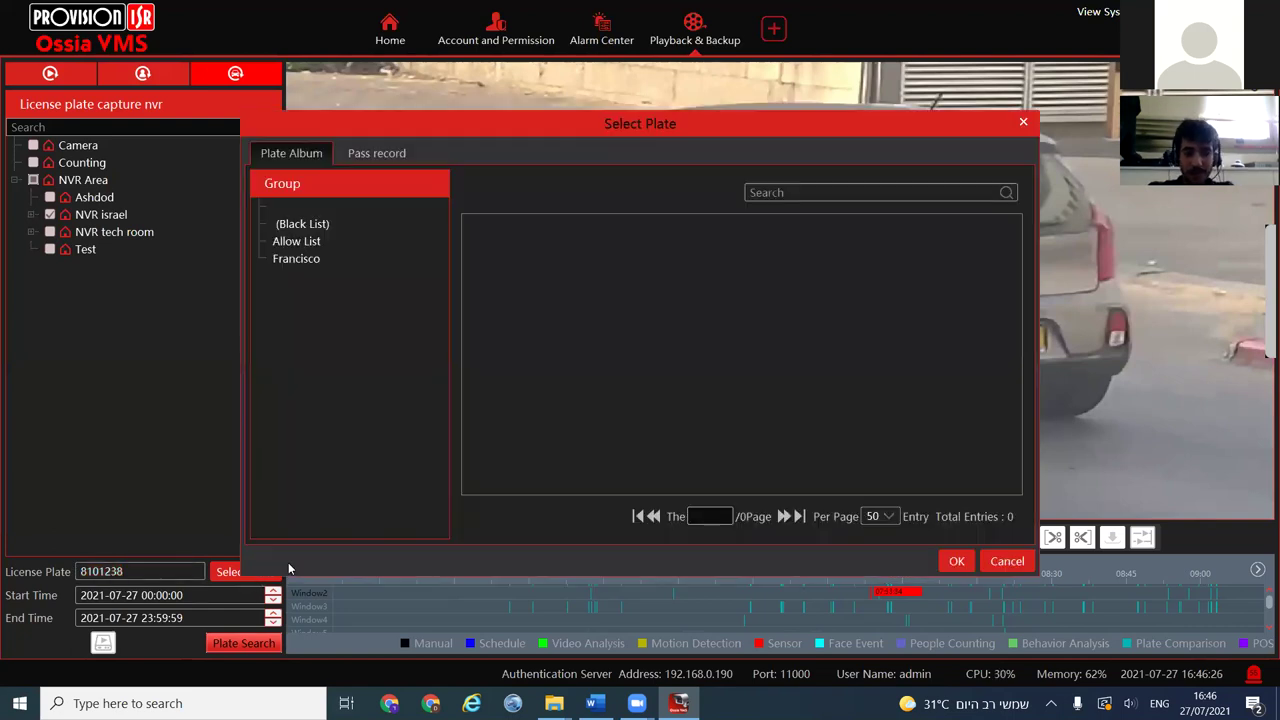
left_click(1010, 565)
left_click(240, 642)
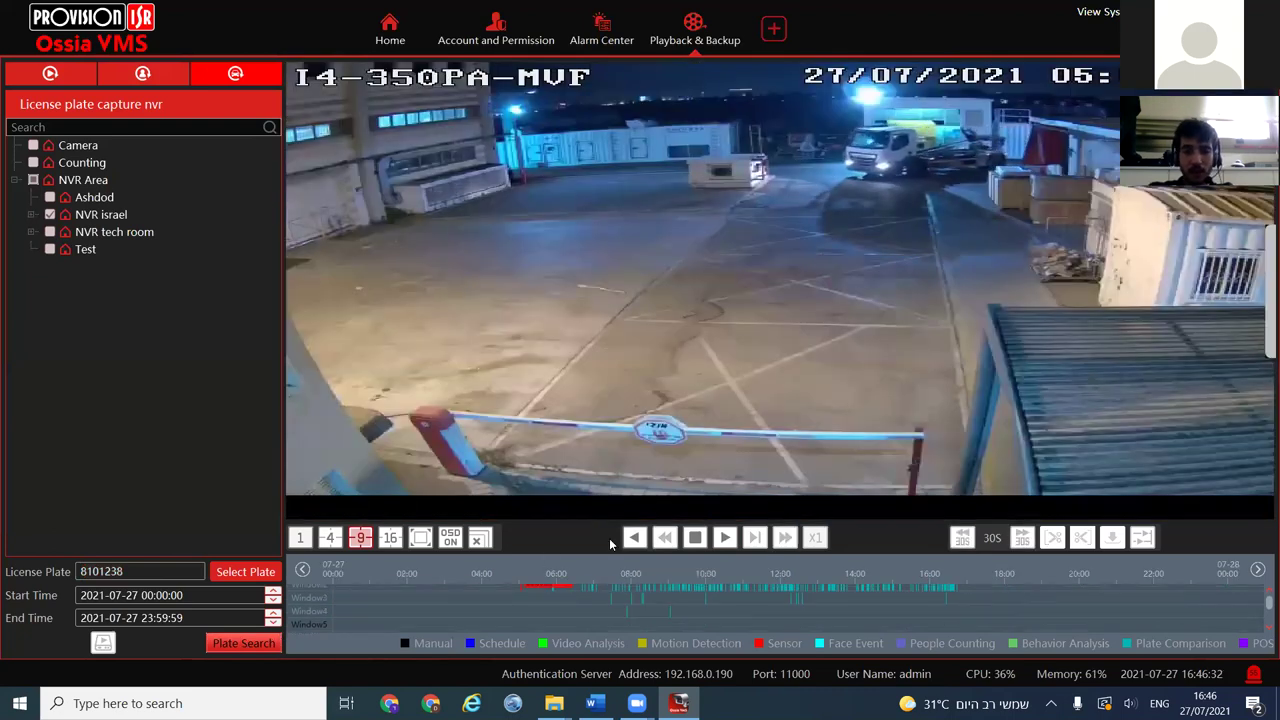
In 16-pane layout, play enlarged LPR Street from about 09:01, then close Playback & Backup
left_click(390, 537)
double_click(1070, 125)
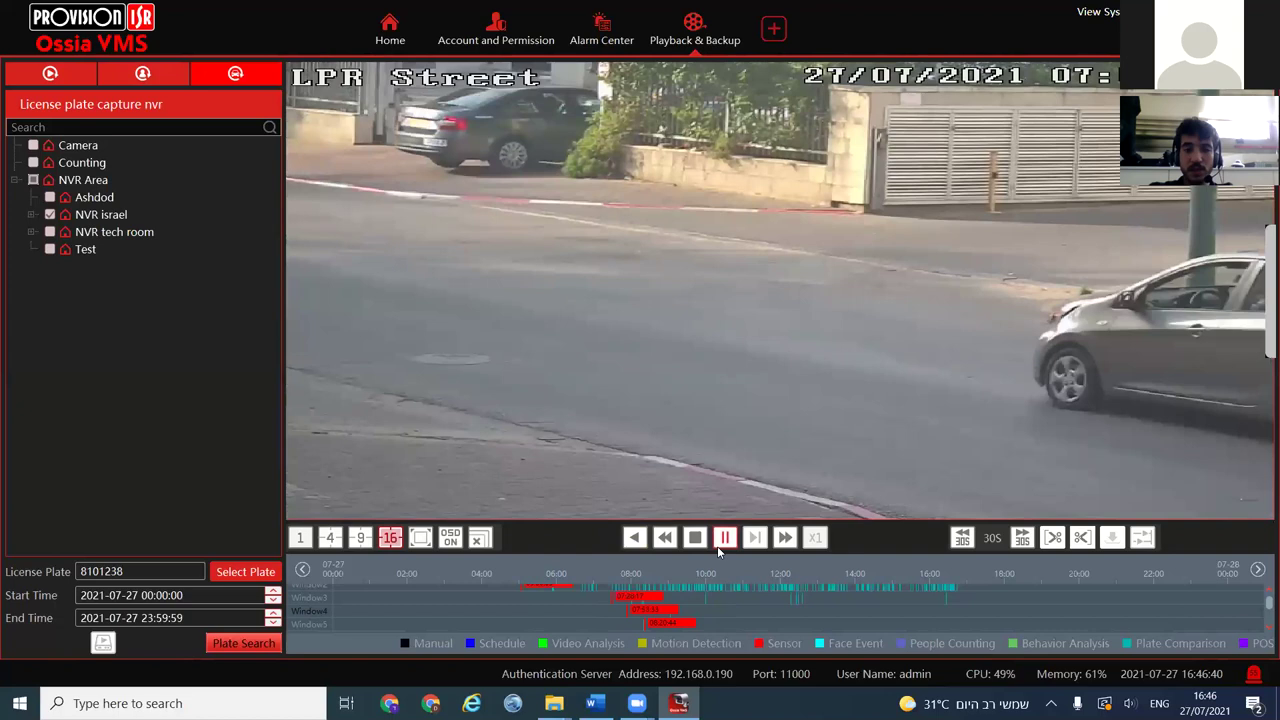
left_click(727, 539)
left_click(727, 539)
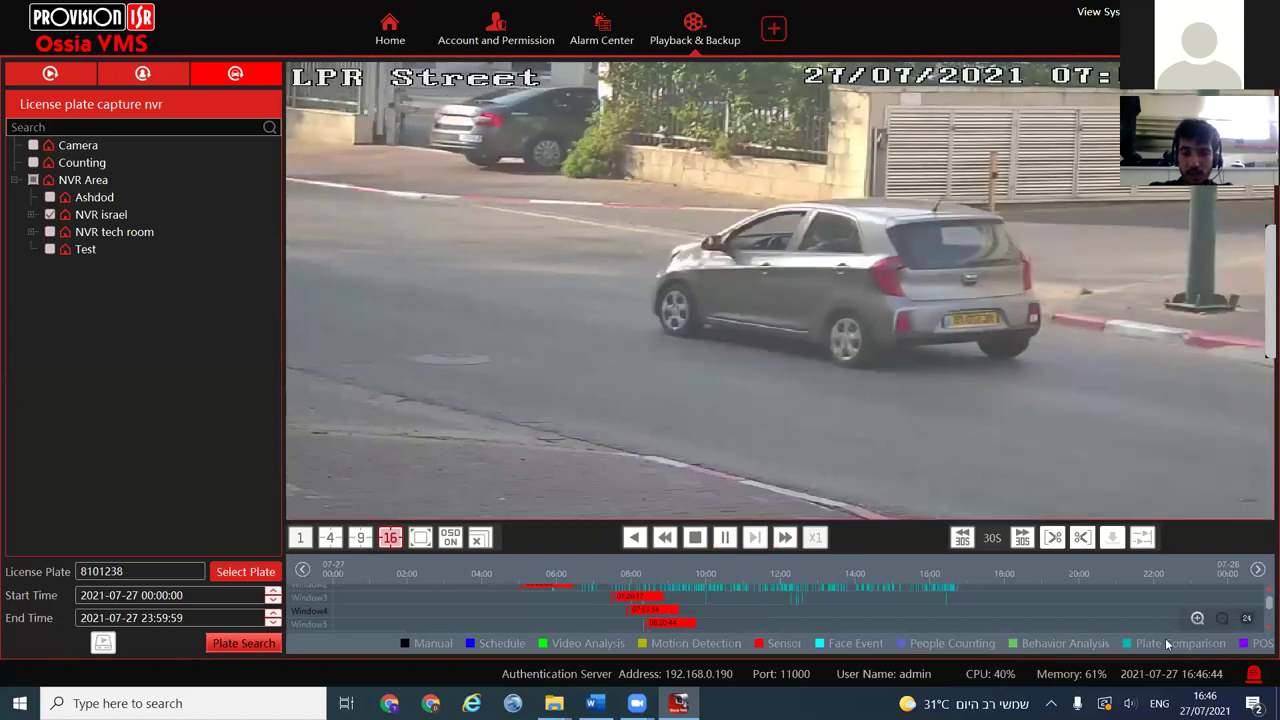
left_click(1198, 619)
left_click(1198, 619)
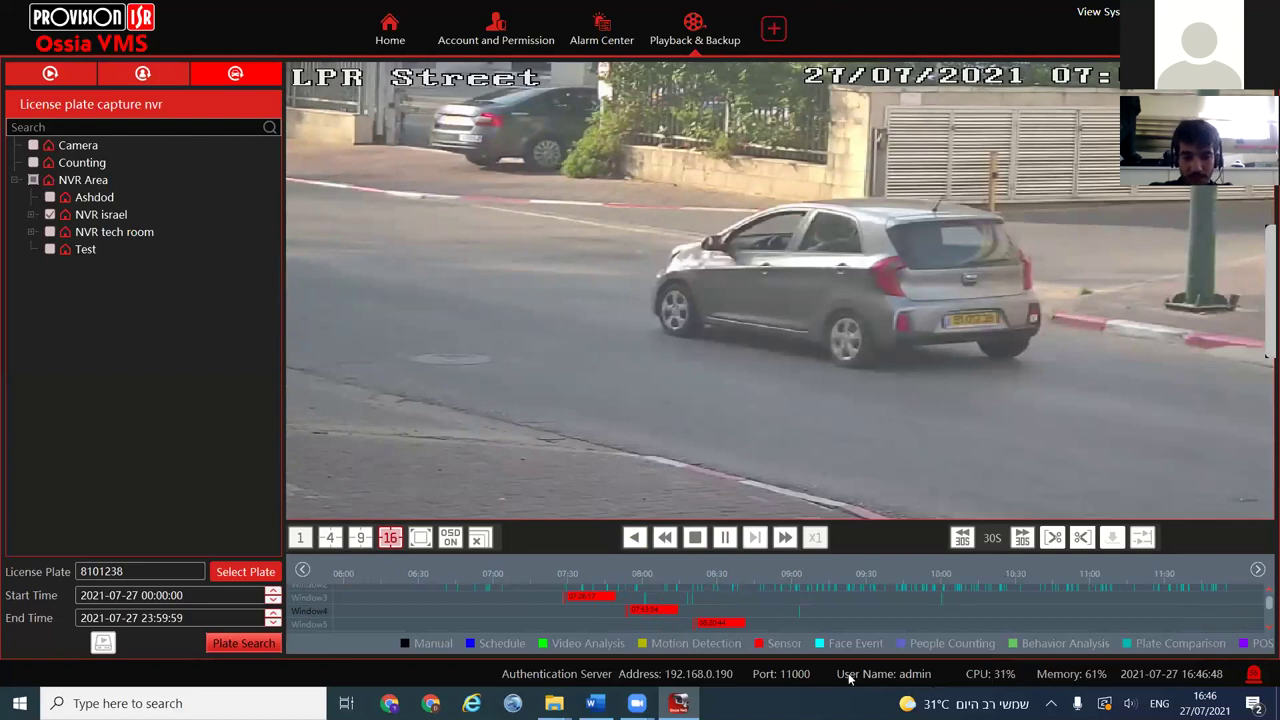
left_click(797, 619)
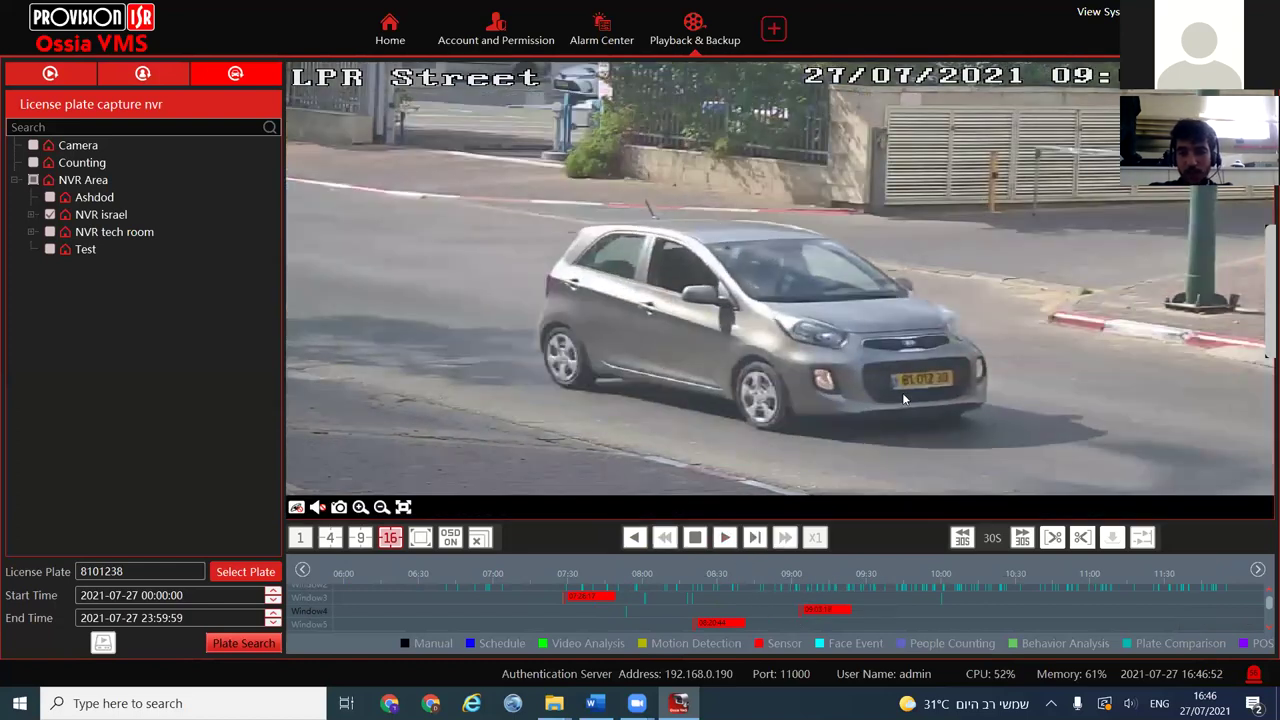
left_click(724, 537)
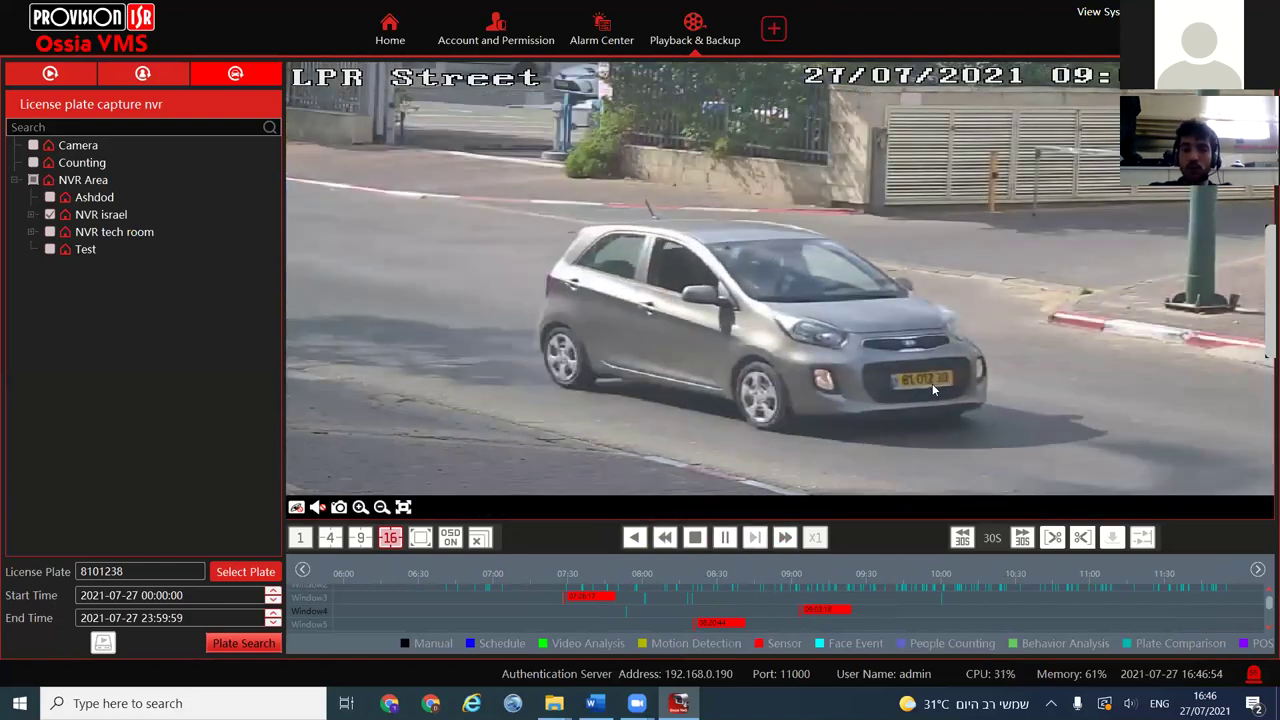
left_click(318, 615)
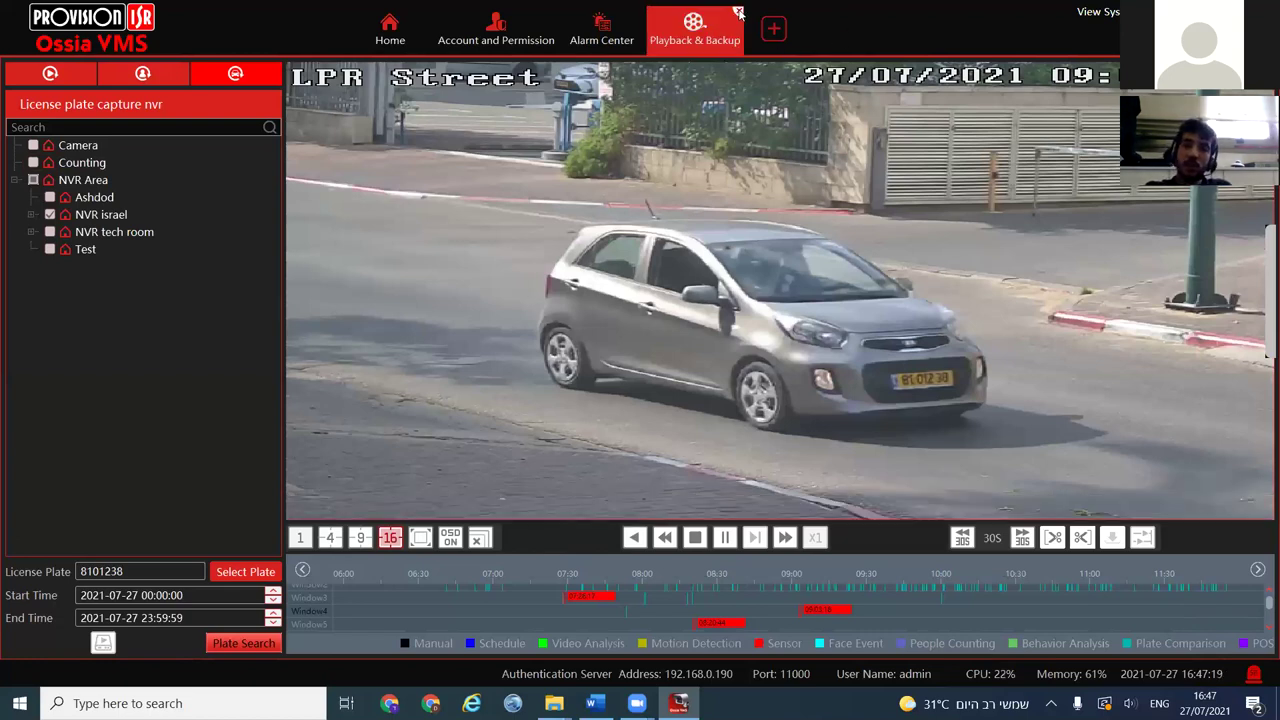
left_click(739, 13)
Confirm closing playback, close Alarm Center and Account and Permission, and page Home tiles forward
left_click(686, 407)
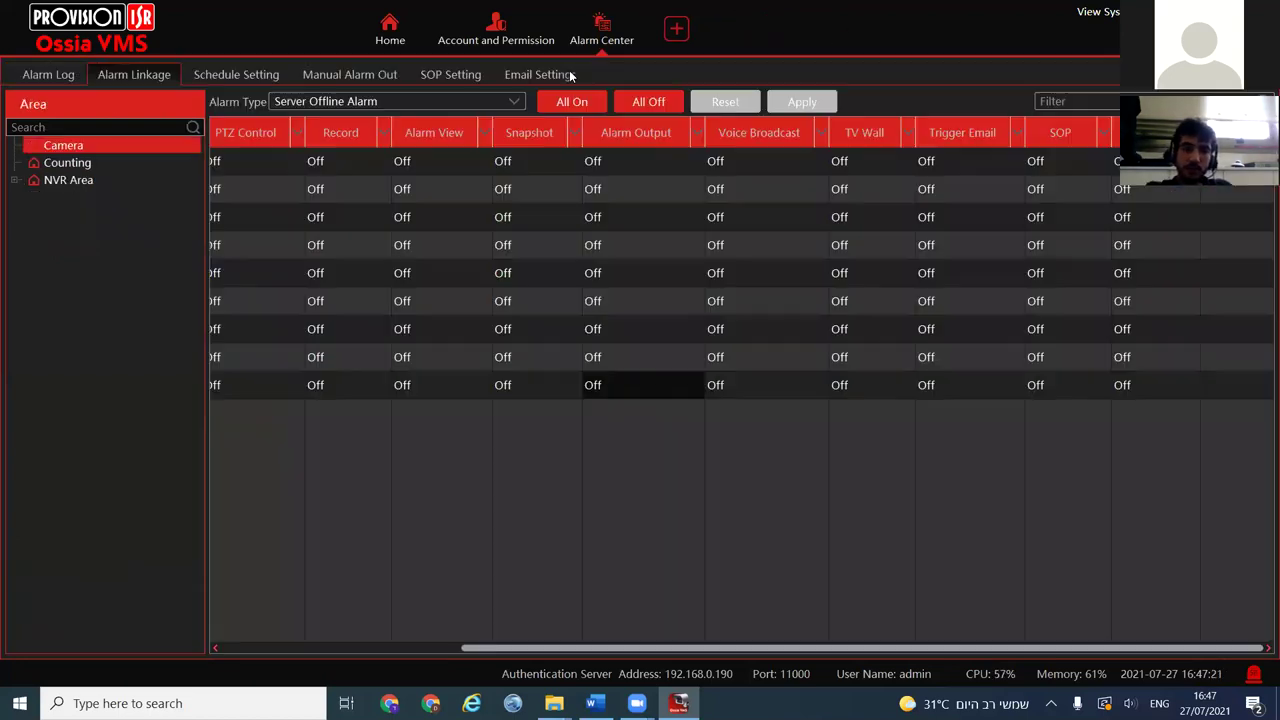
left_click(639, 13)
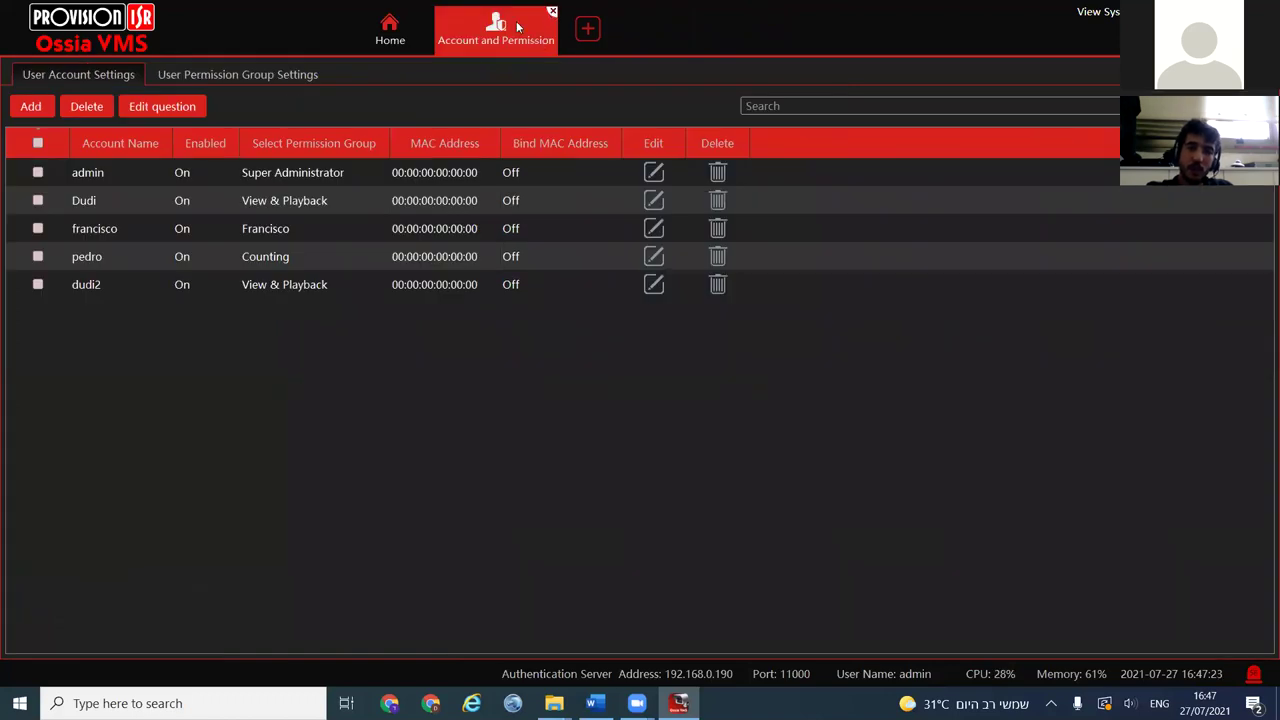
left_click(552, 11)
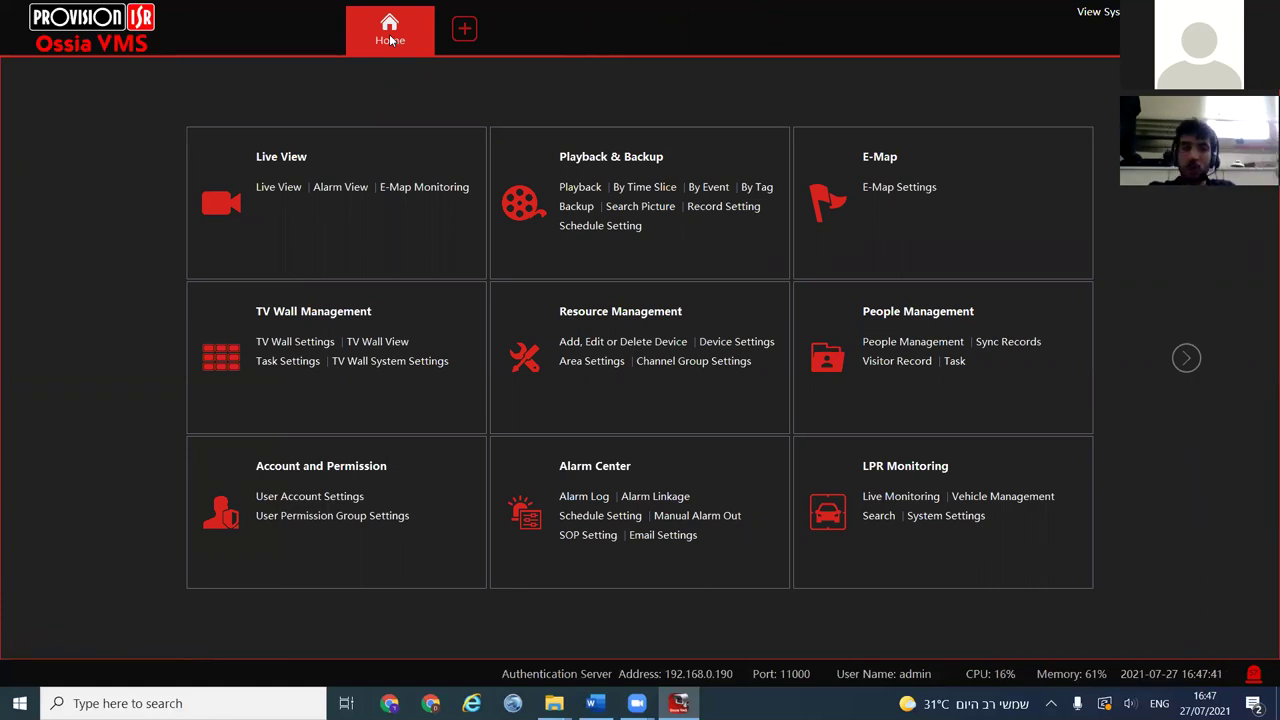
left_click(1188, 359)
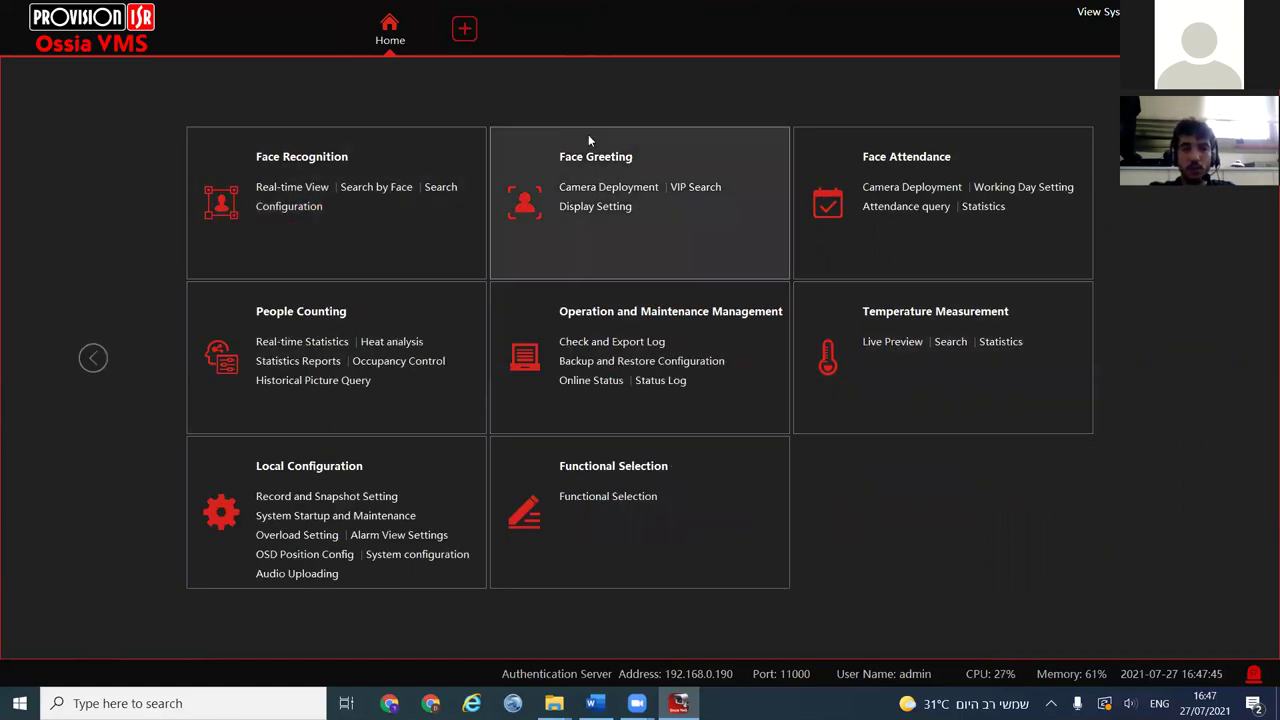
In Face Greeting, place the NVR Area Test DI-380 camera in the top-left pane
left_click(606, 162)
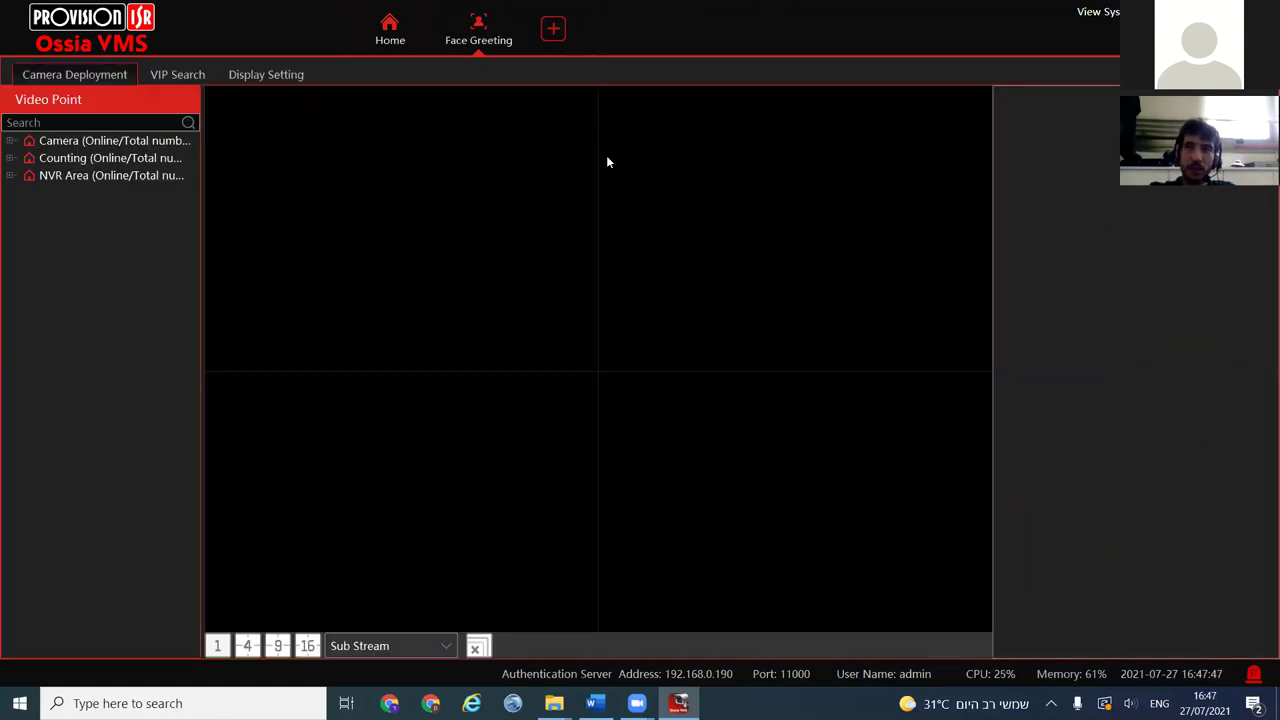
left_click(340, 197)
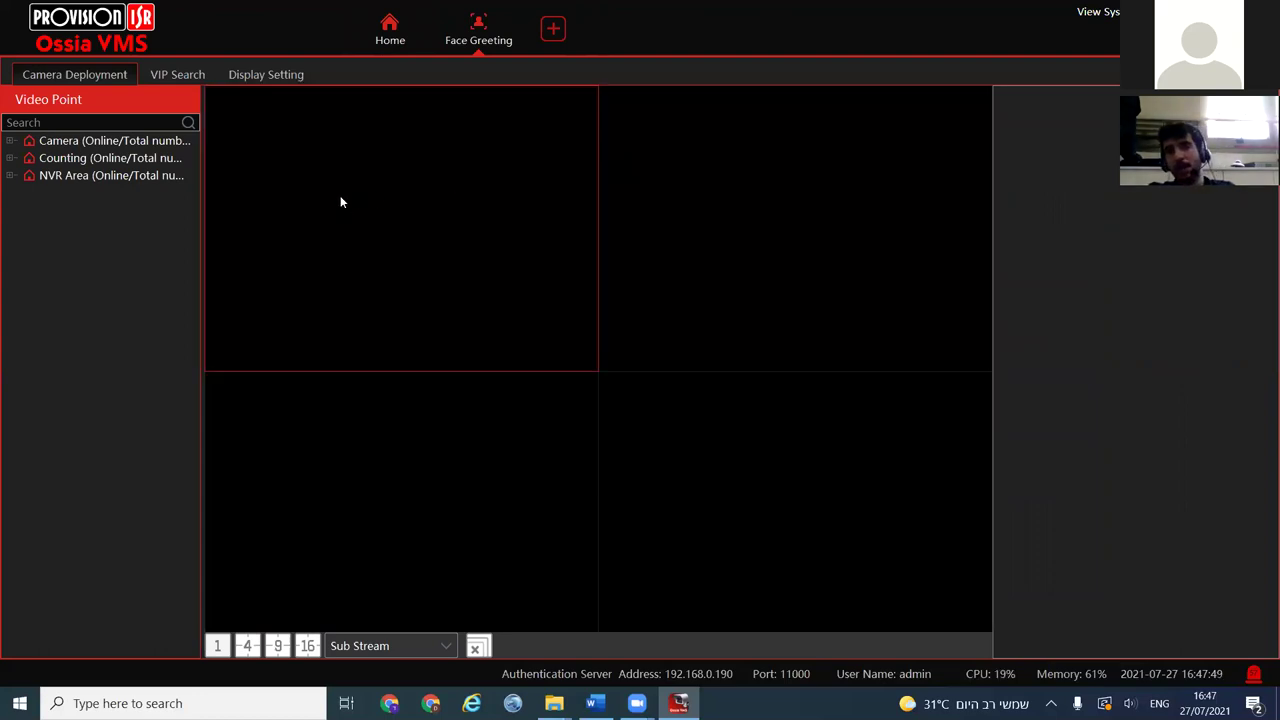
left_click(634, 184)
left_click(452, 170)
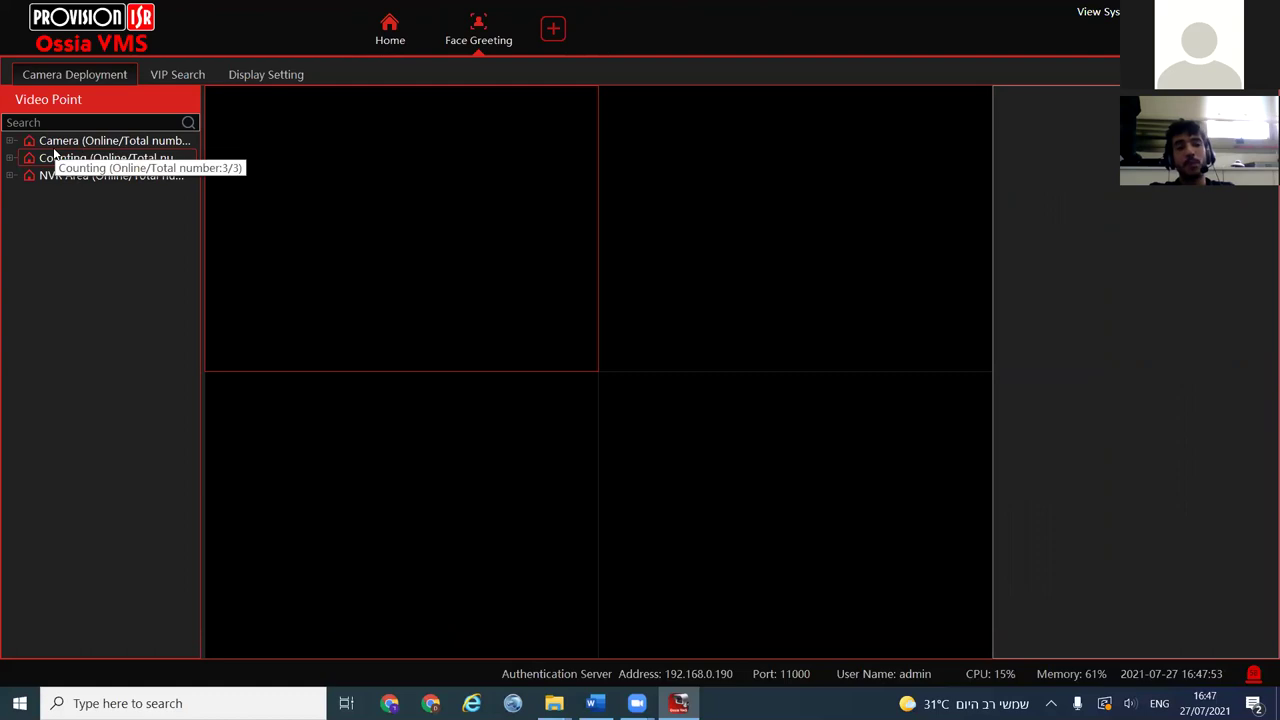
left_click(10, 176)
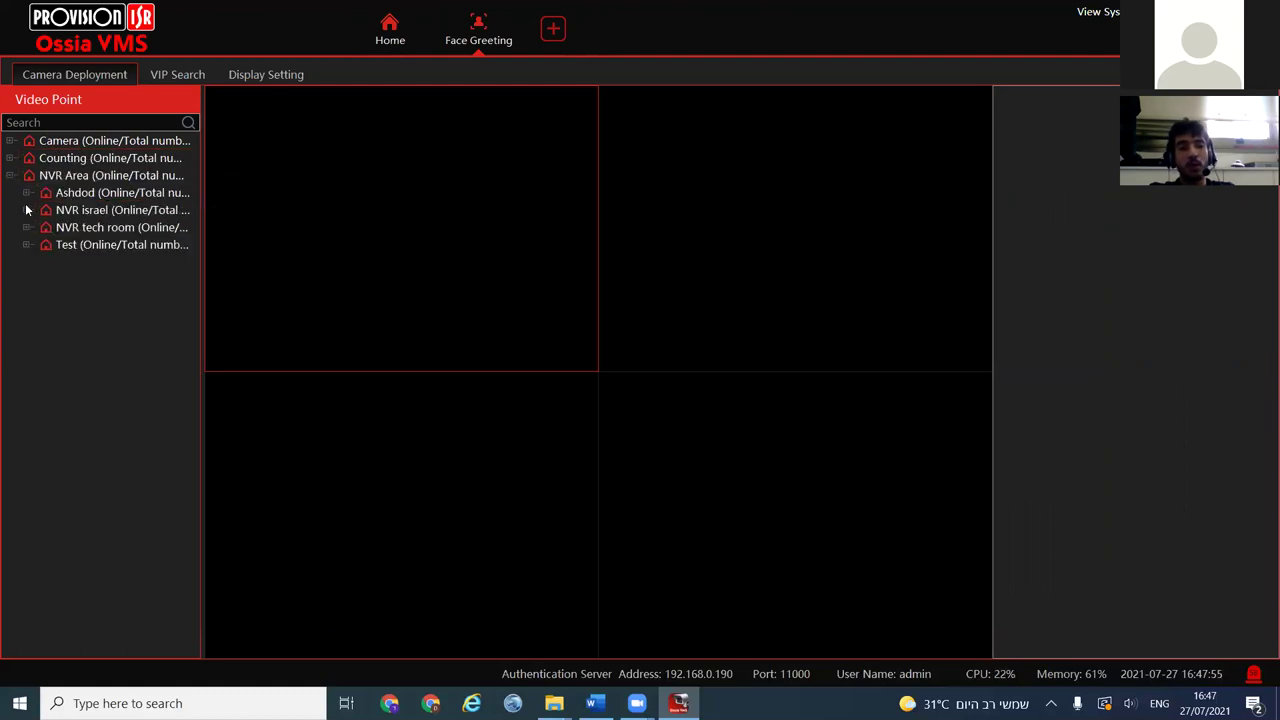
left_click(26, 245)
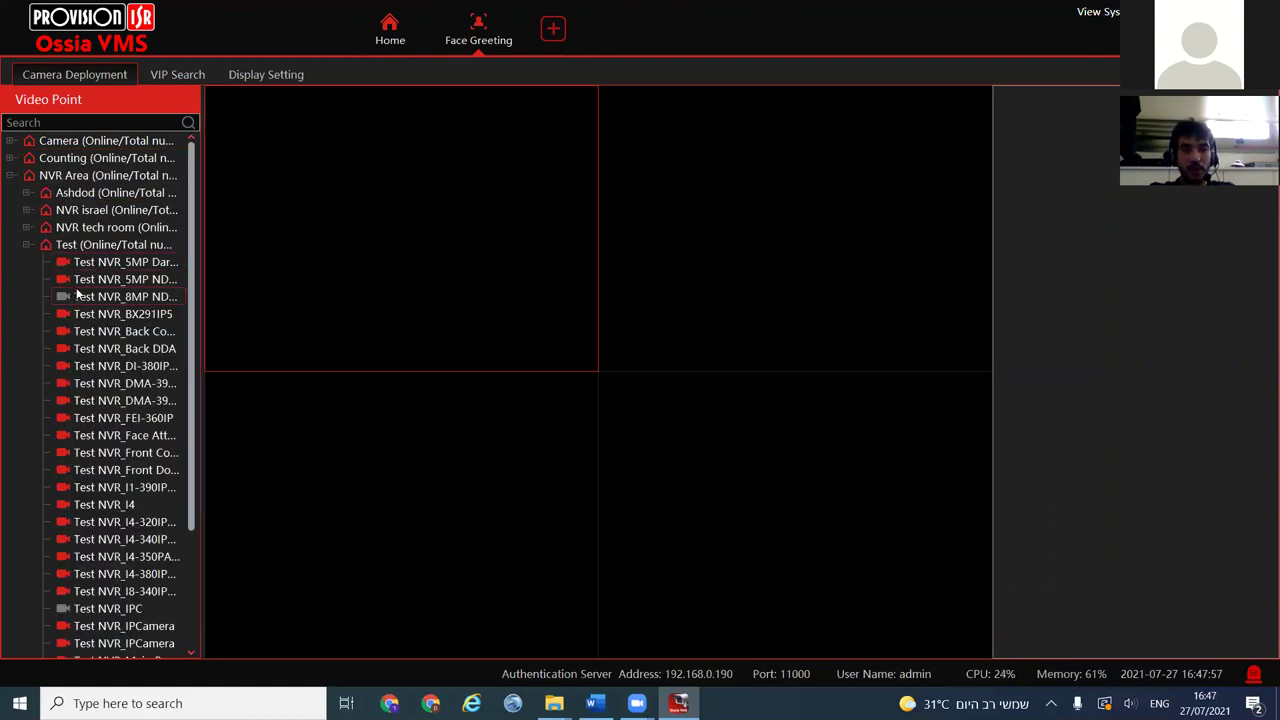
left_click_drag(105, 365, 296, 295)
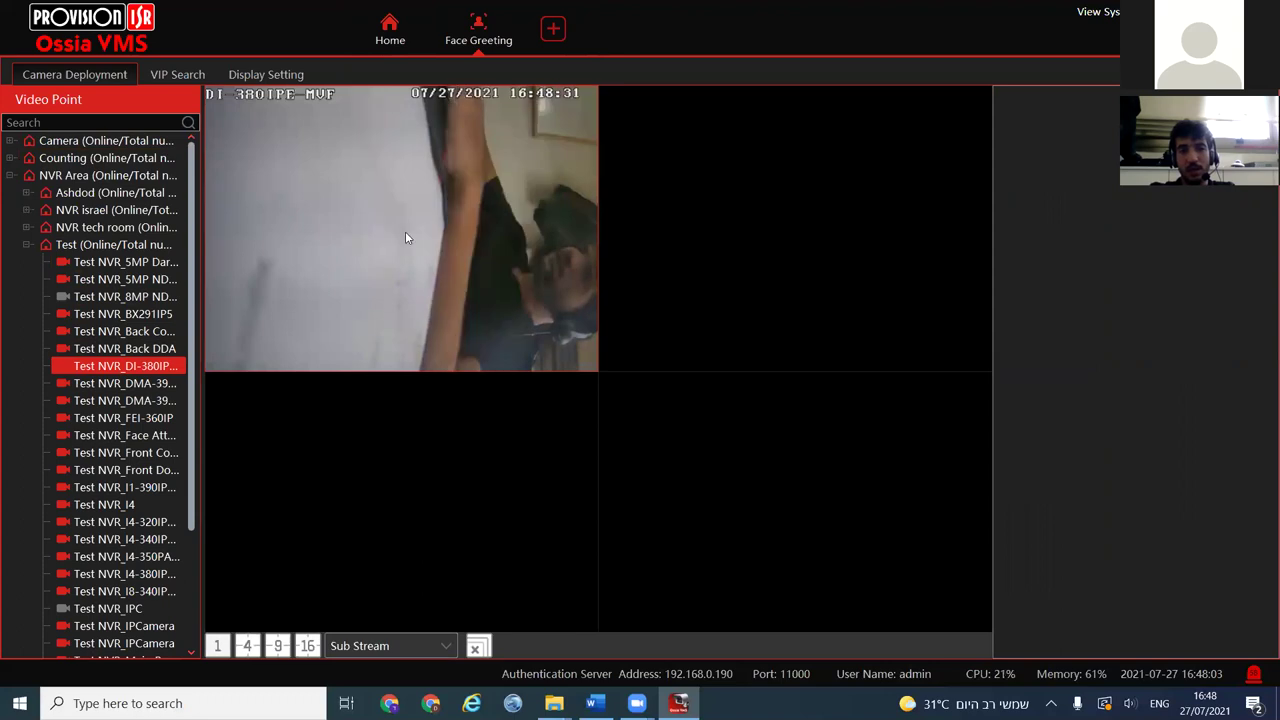
Project the top-left feed onto Screen 1, then go to VIP Search
right_click(405, 237)
mouse_move(465, 242)
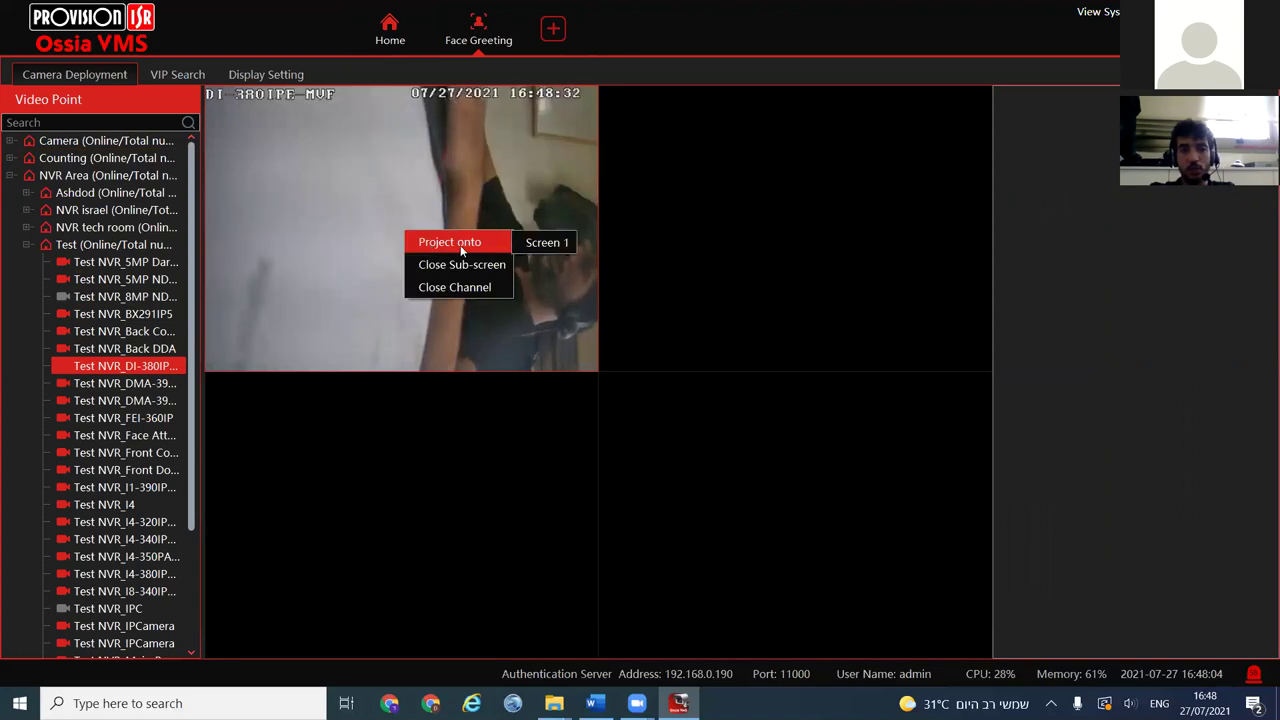
left_click(543, 243)
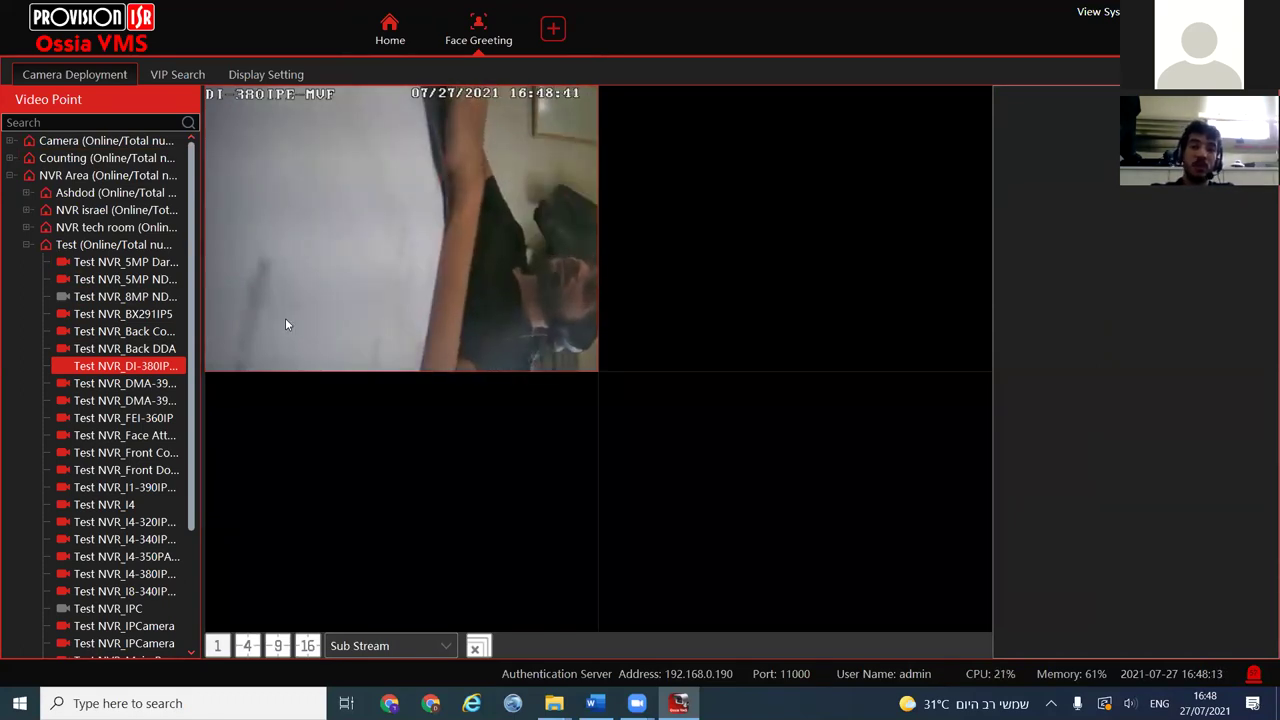
left_click(183, 75)
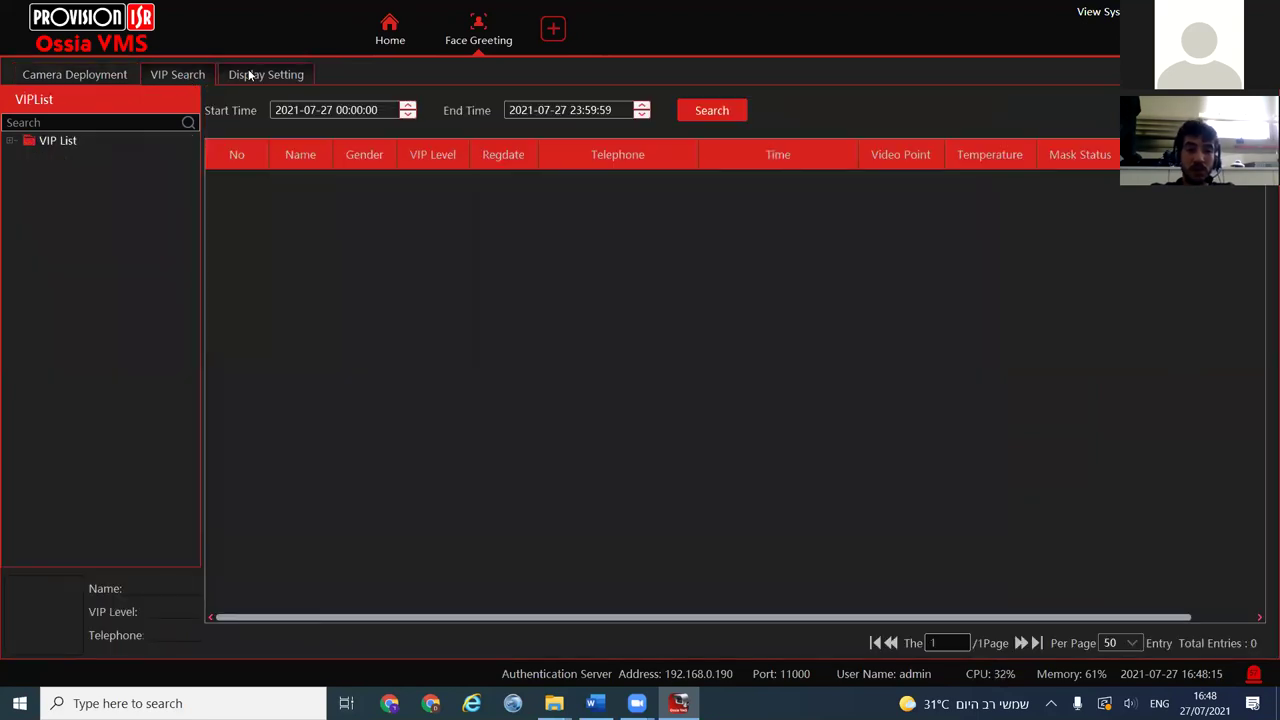
Review the Face Greeting Display Setting options and list the greeting background style choices
left_click(252, 75)
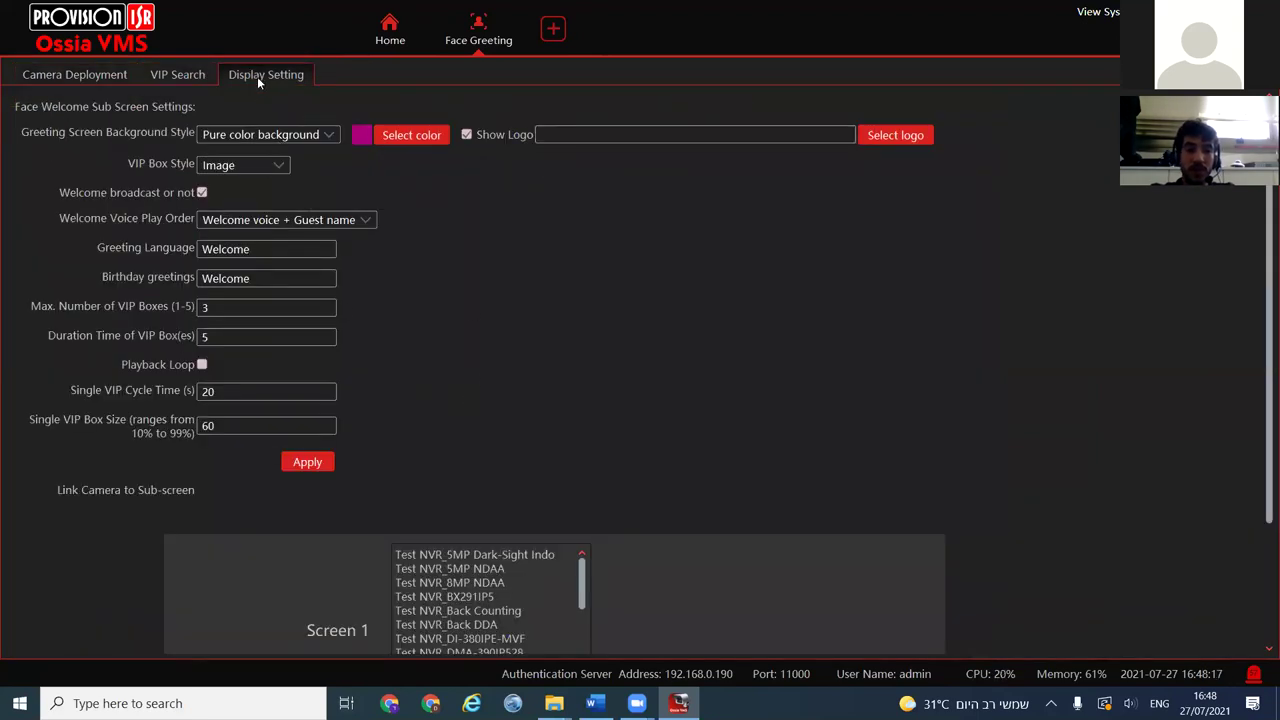
scroll(450, 510, "down", 1)
scroll(490, 575, "down", 6)
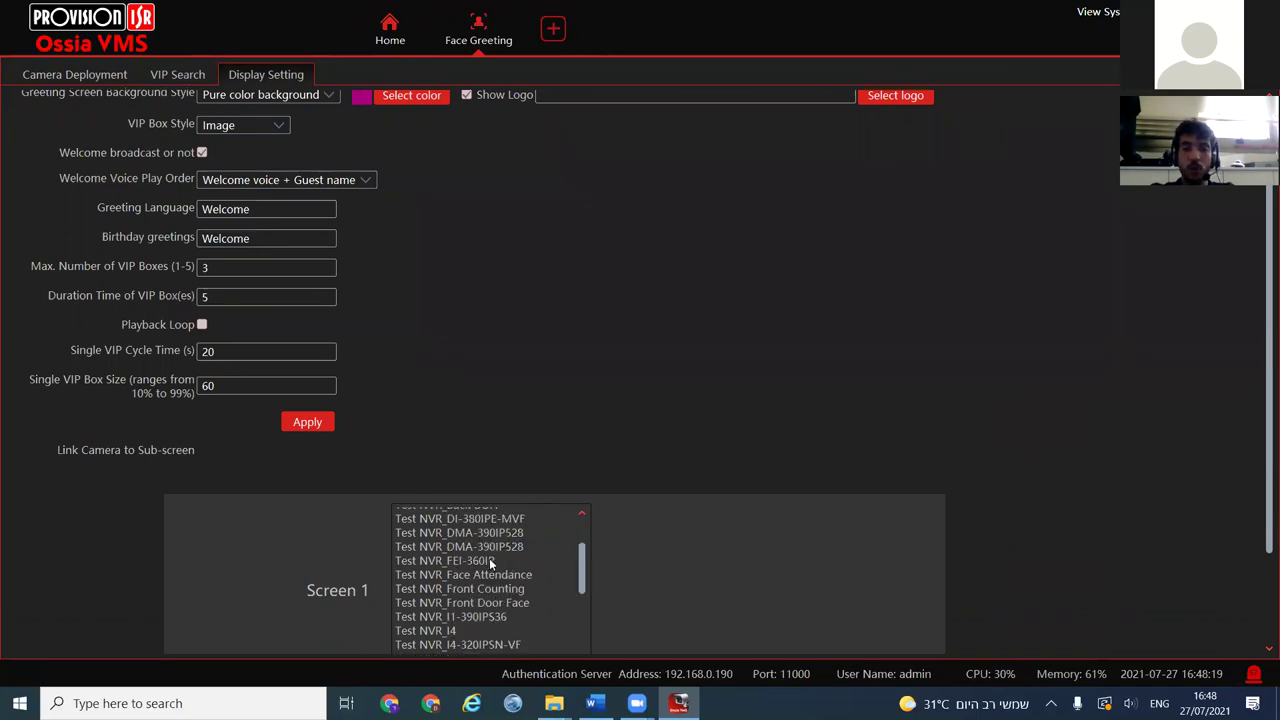
scroll(478, 584, "up", 4)
scroll(478, 584, "up", 5)
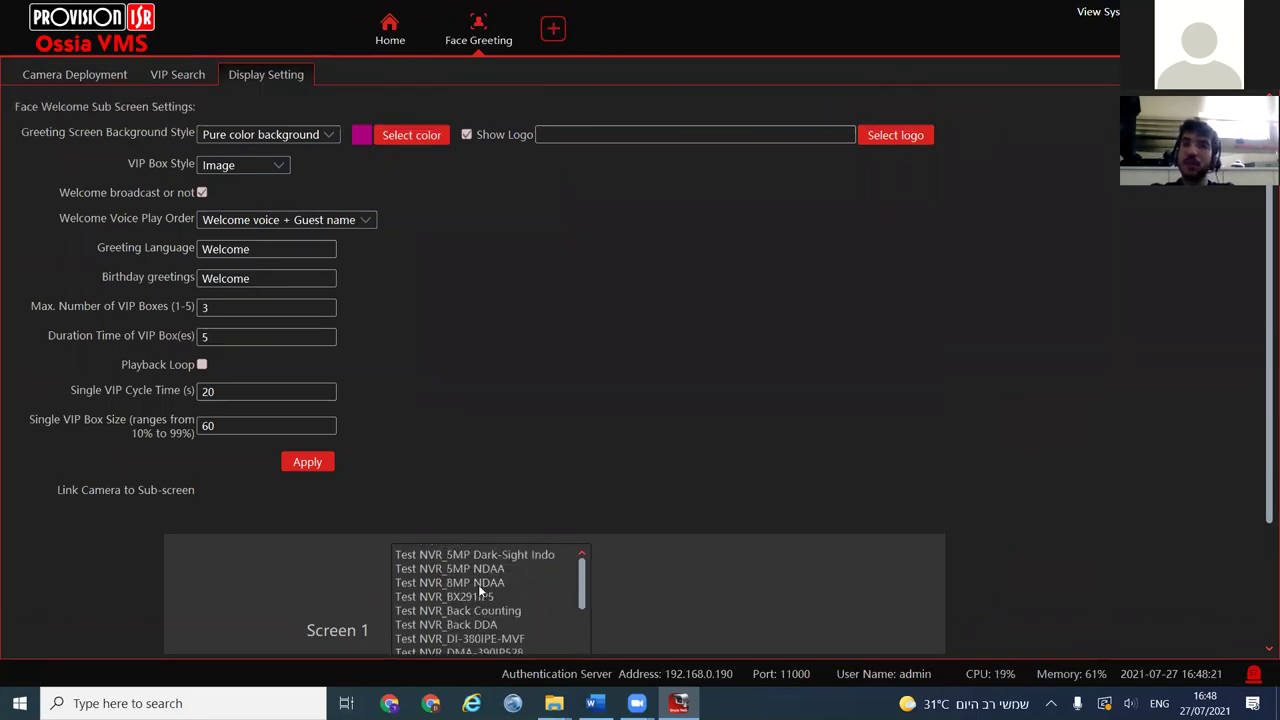
scroll(514, 431, "down", 3)
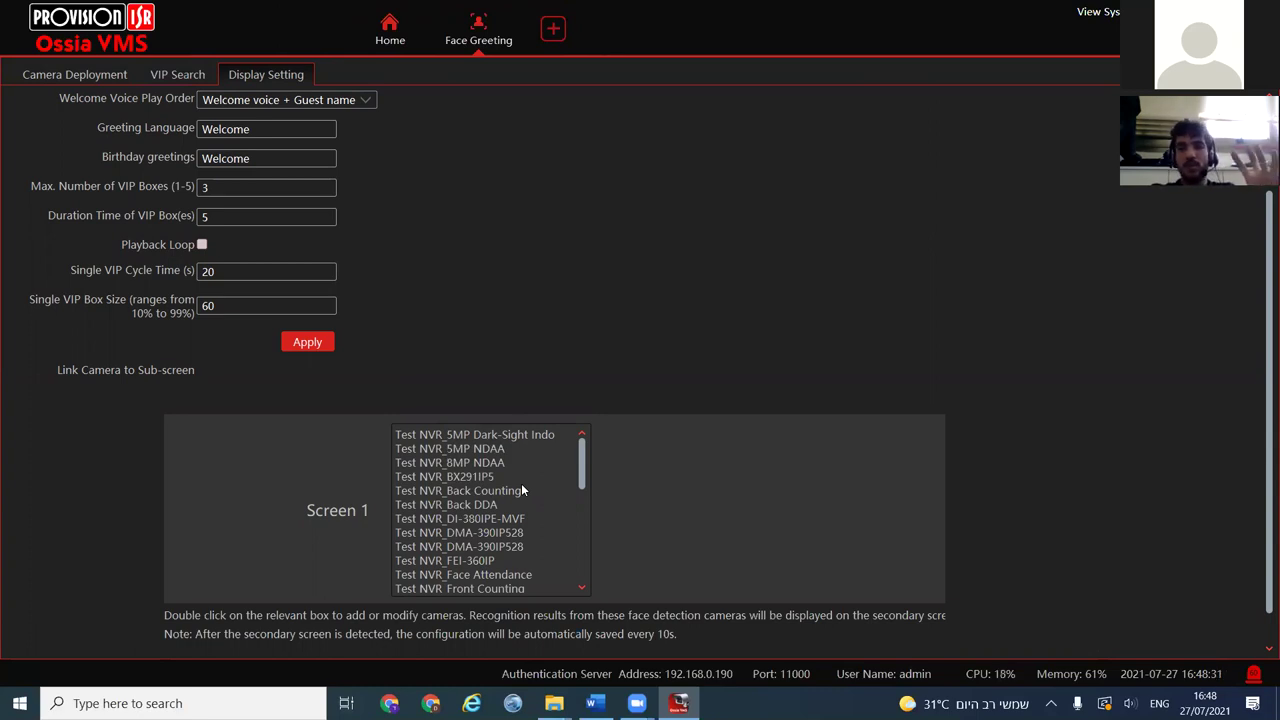
scroll(521, 483, "up", 1)
left_click(244, 81)
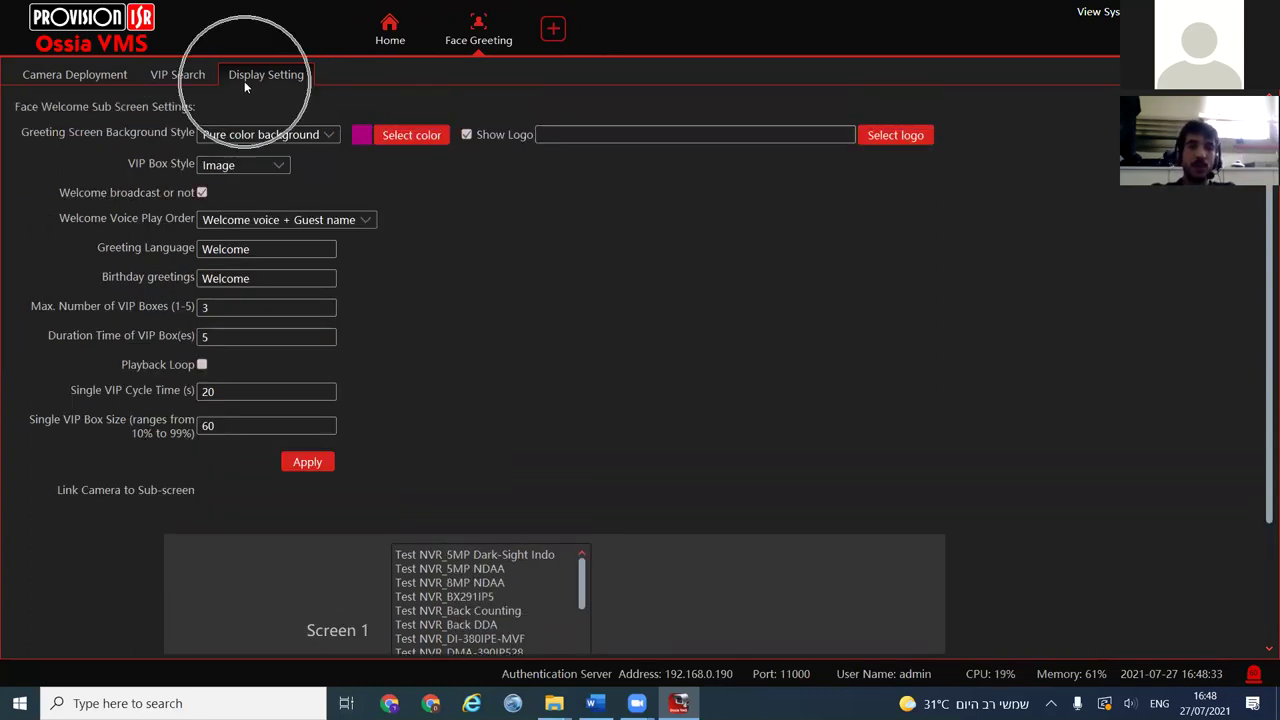
left_click(285, 76)
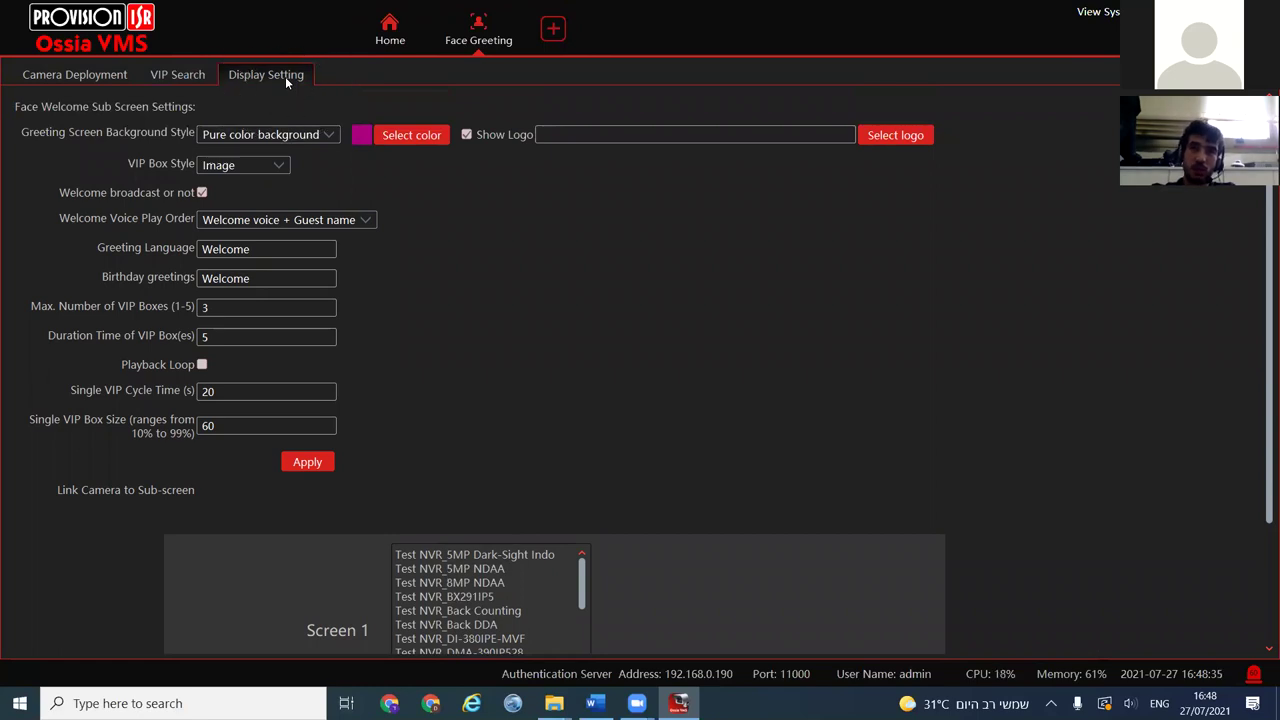
left_click(262, 134)
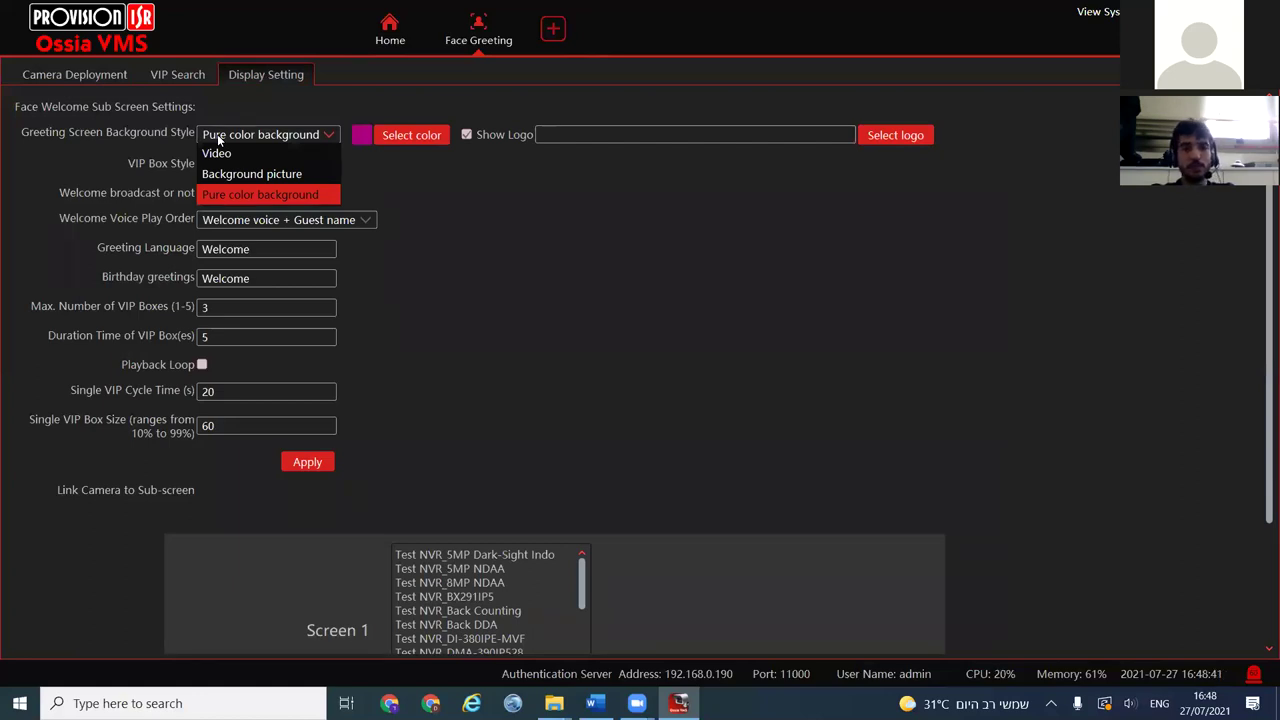
left_click(362, 136)
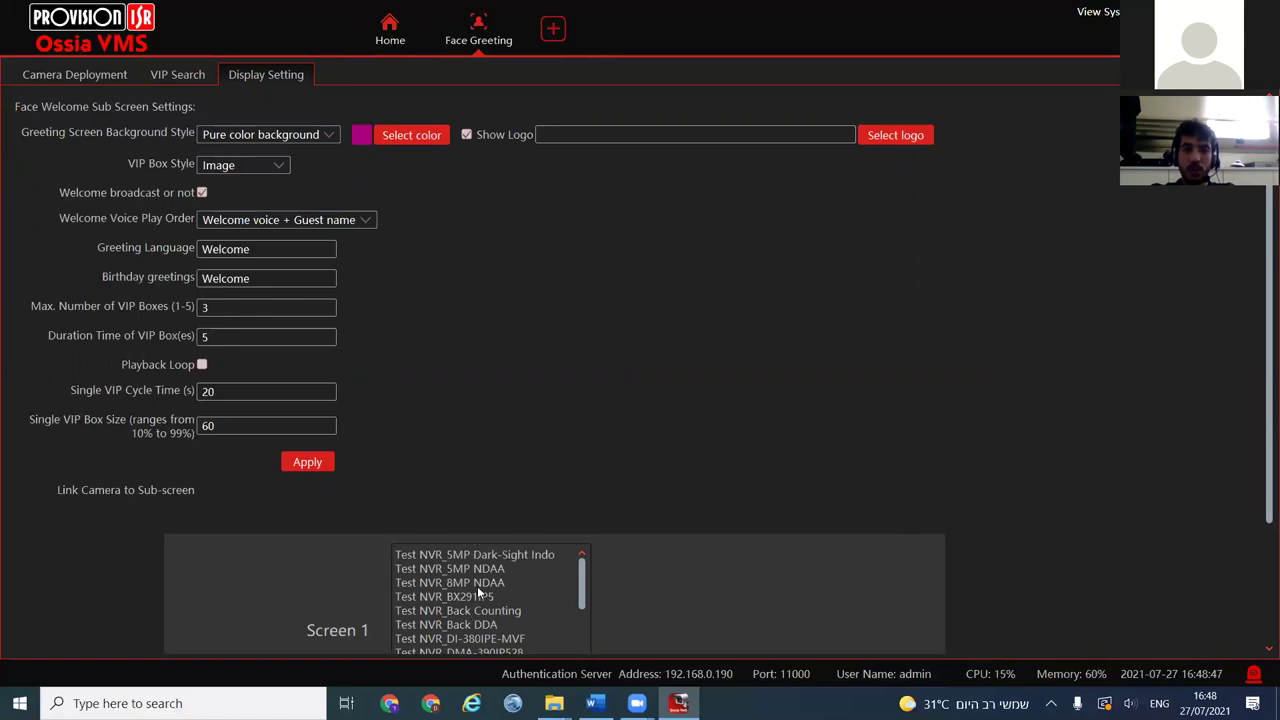
left_click(430, 140)
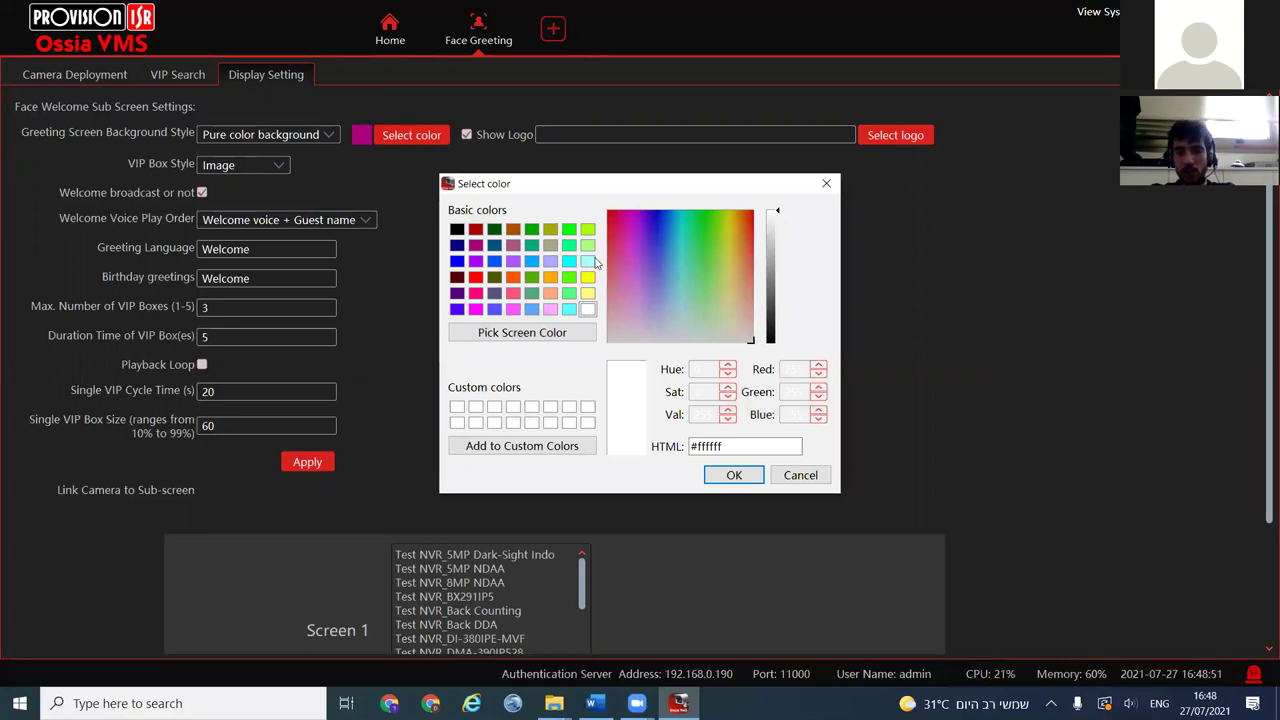
left_click(826, 184)
left_click(290, 134)
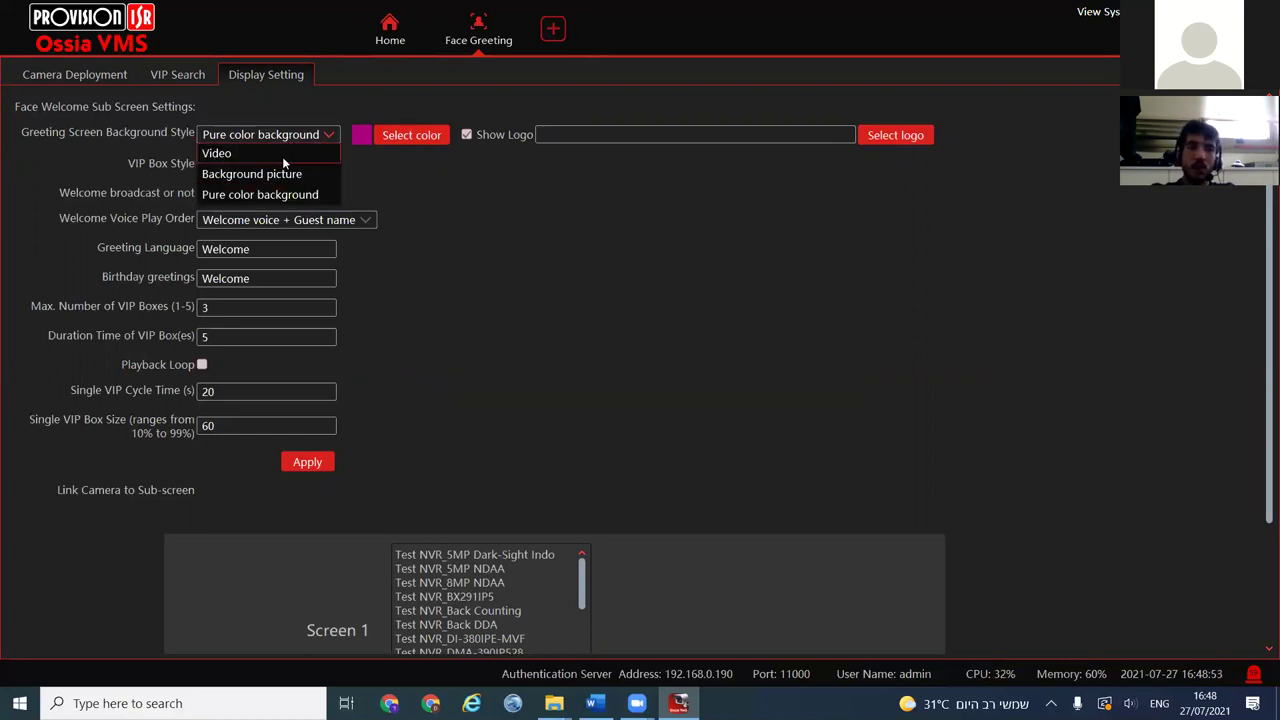
left_click(277, 172)
left_click_drag(440, 134, 588, 127)
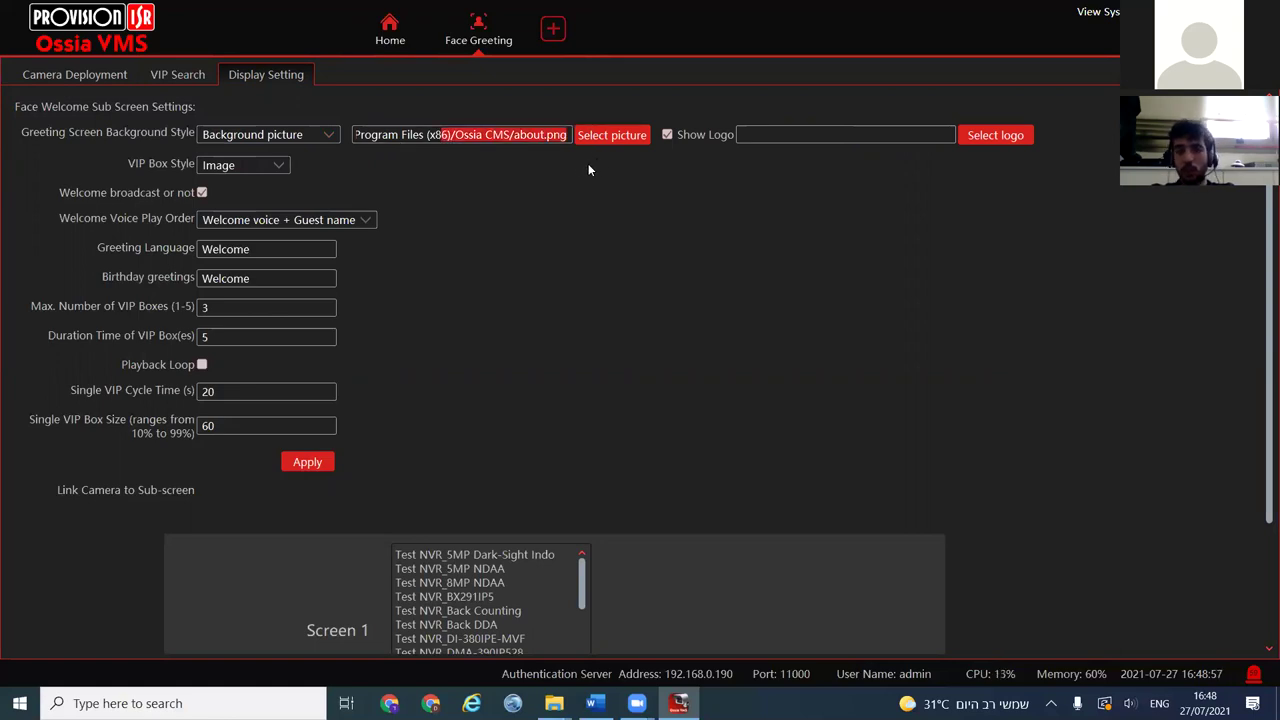
left_click(306, 137)
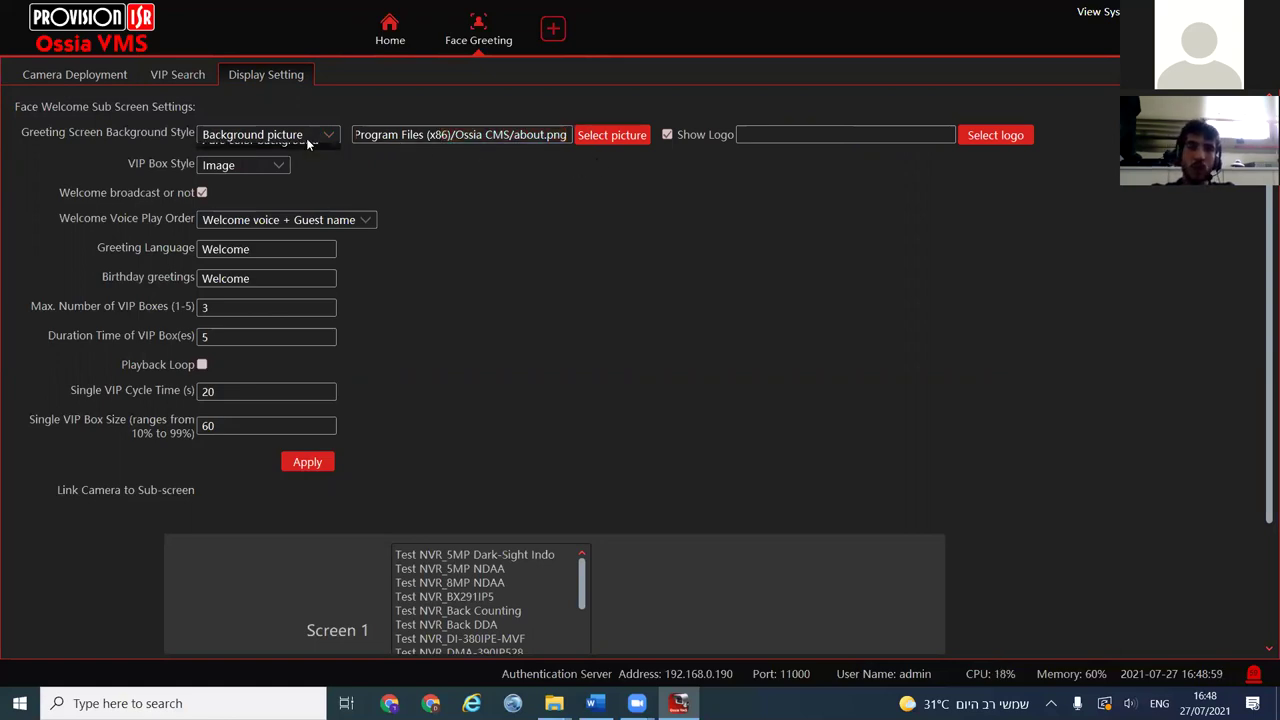
left_click(305, 158)
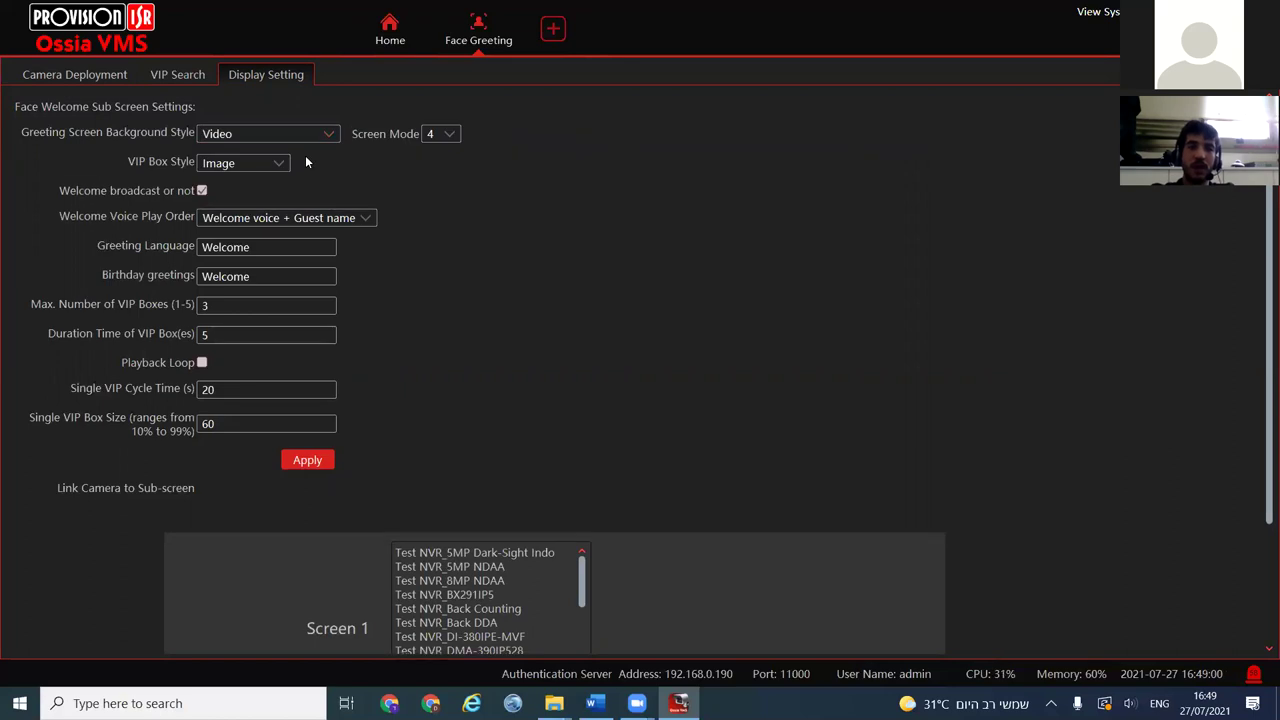
left_click(253, 132)
left_click(246, 193)
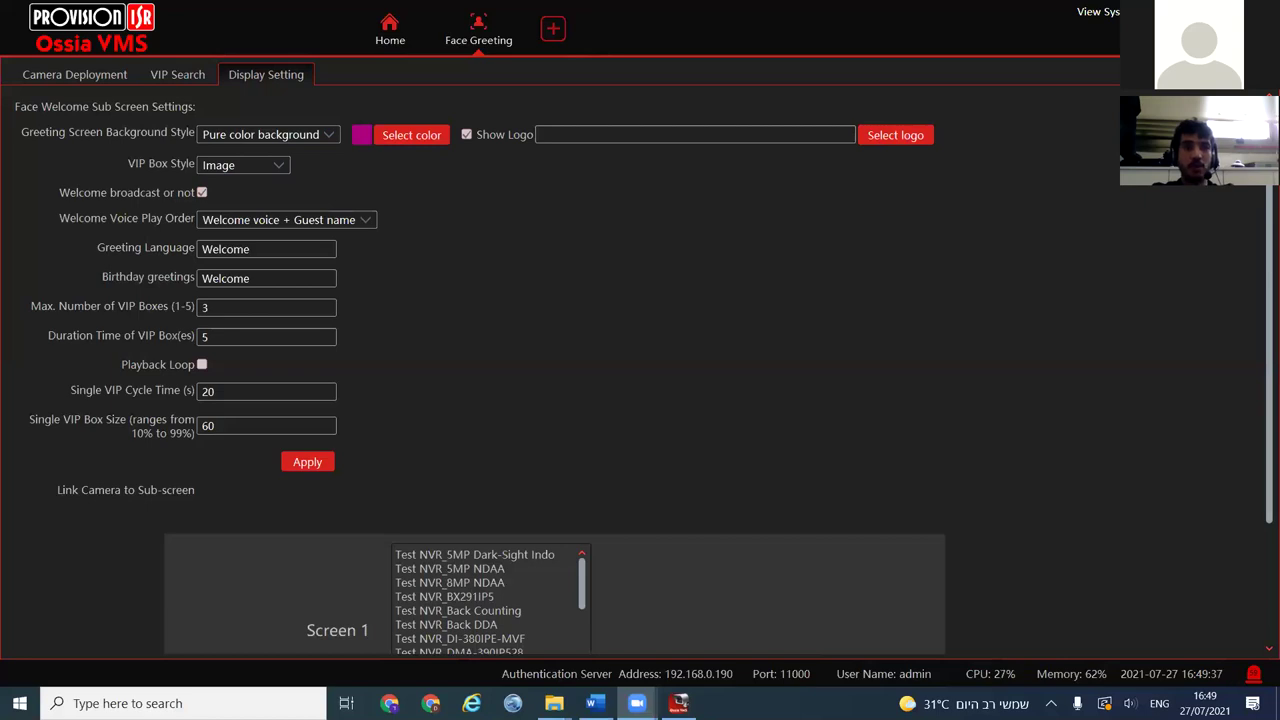
Leave the full-screen magenta Welcome greeting and return to VIP Search
left_click(228, 248)
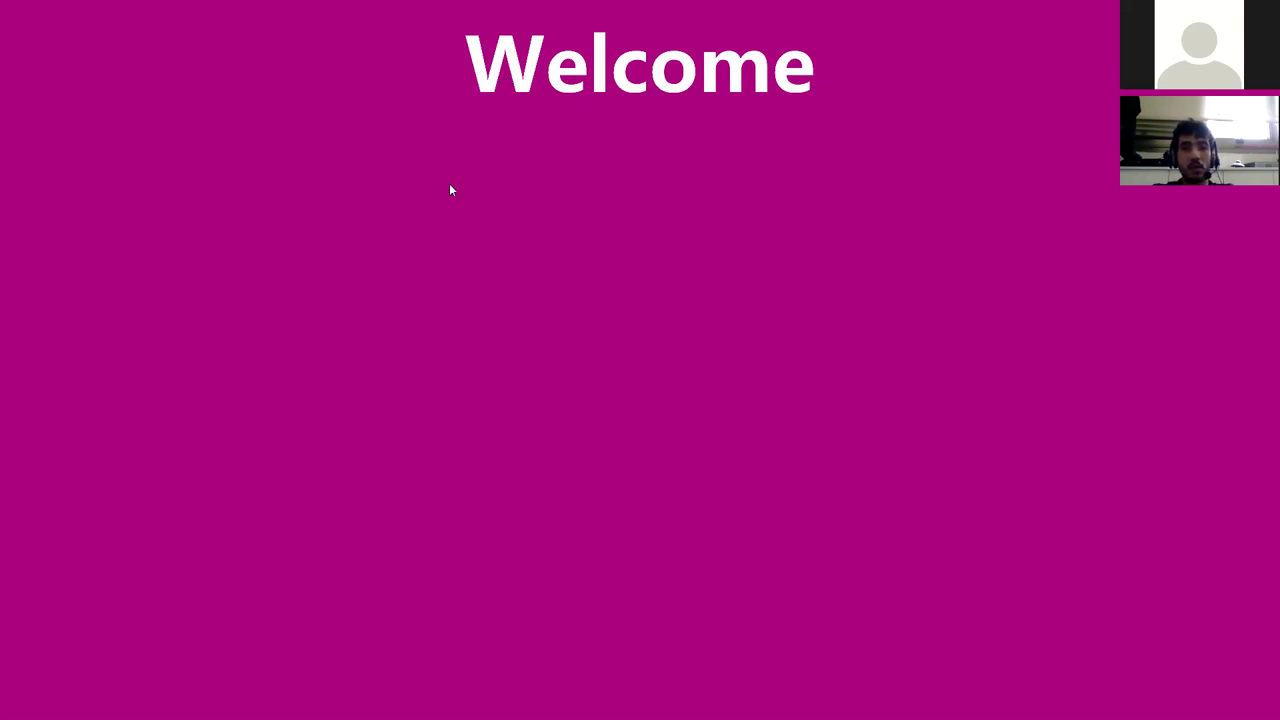
key("alt+Tab")
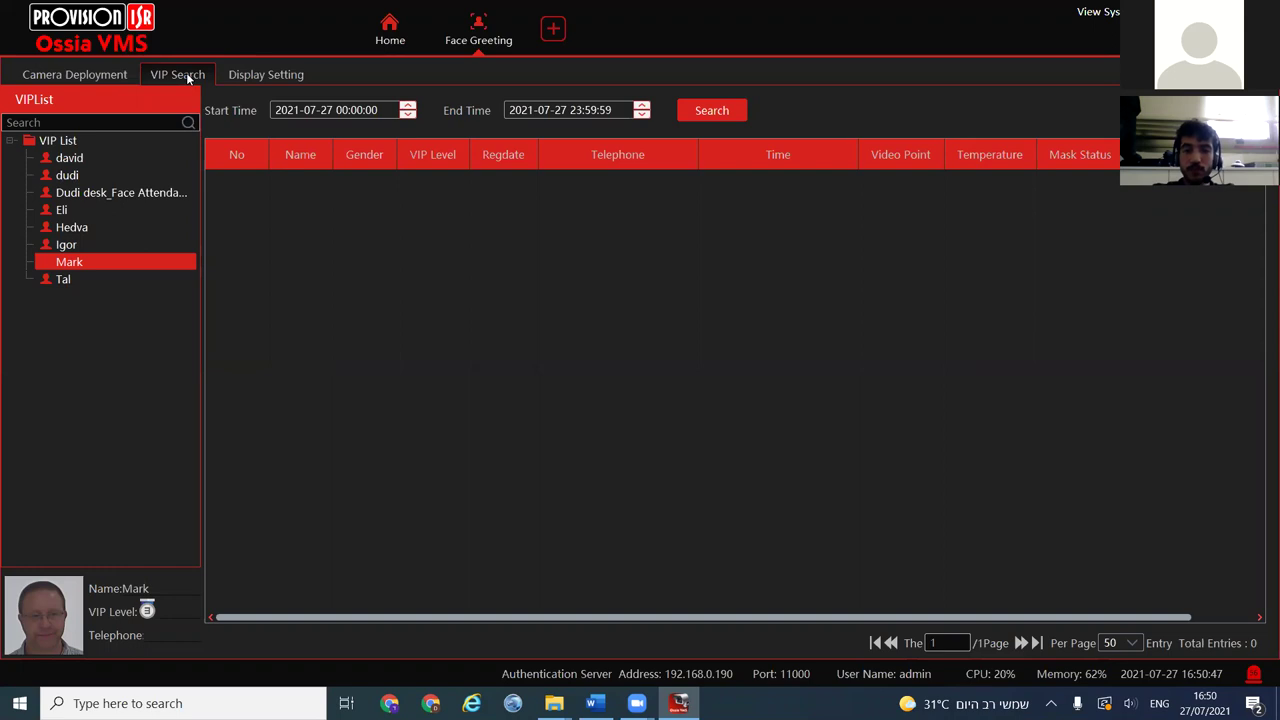
left_click(72, 160)
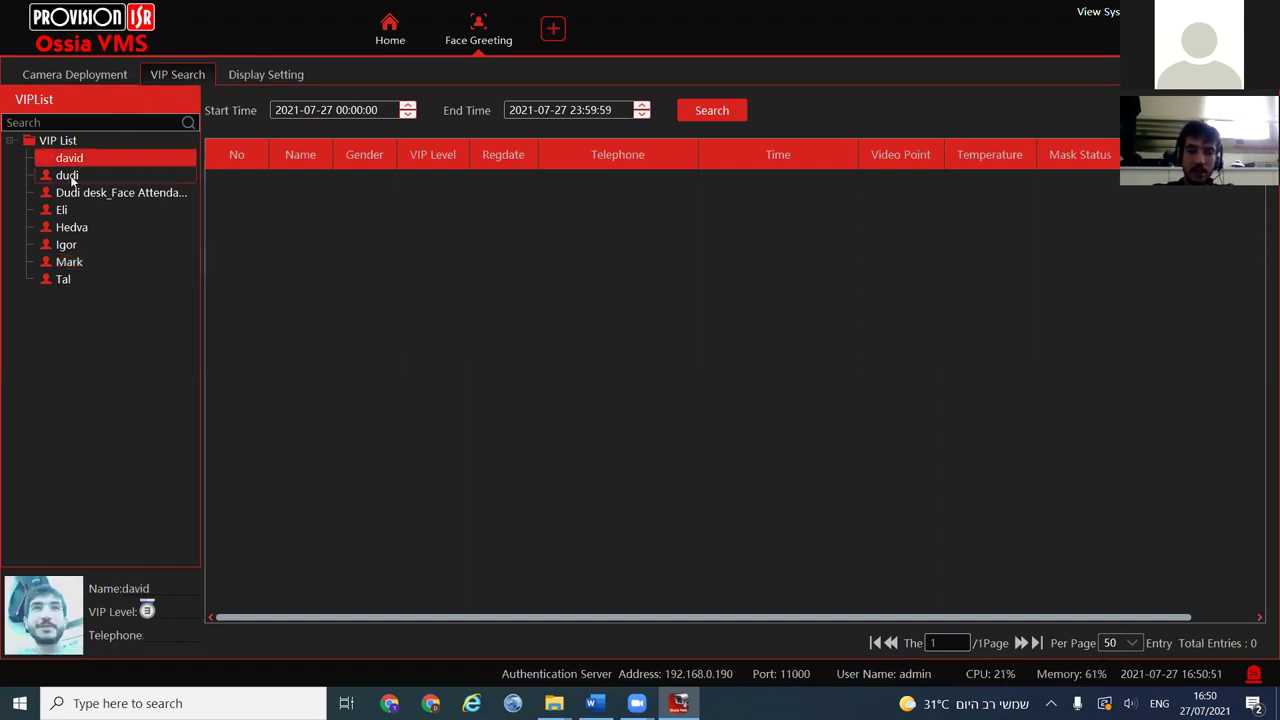
left_click(72, 177)
left_click(68, 194)
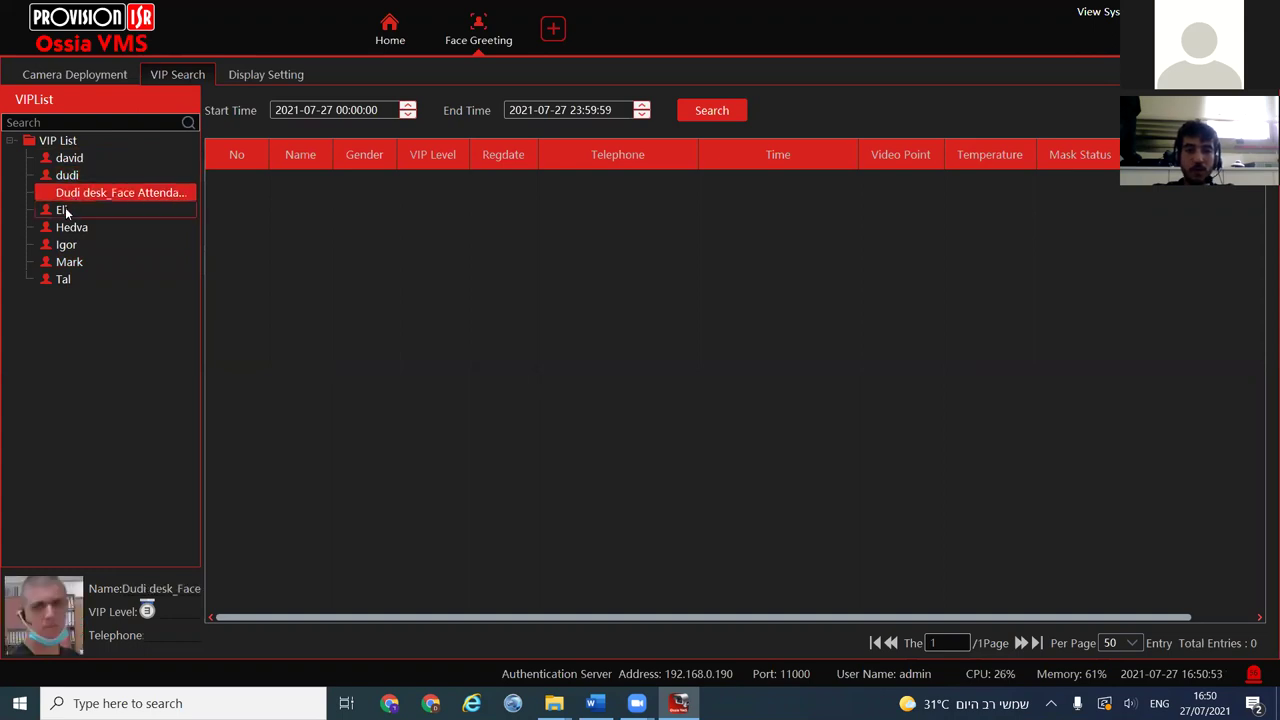
left_click(66, 211)
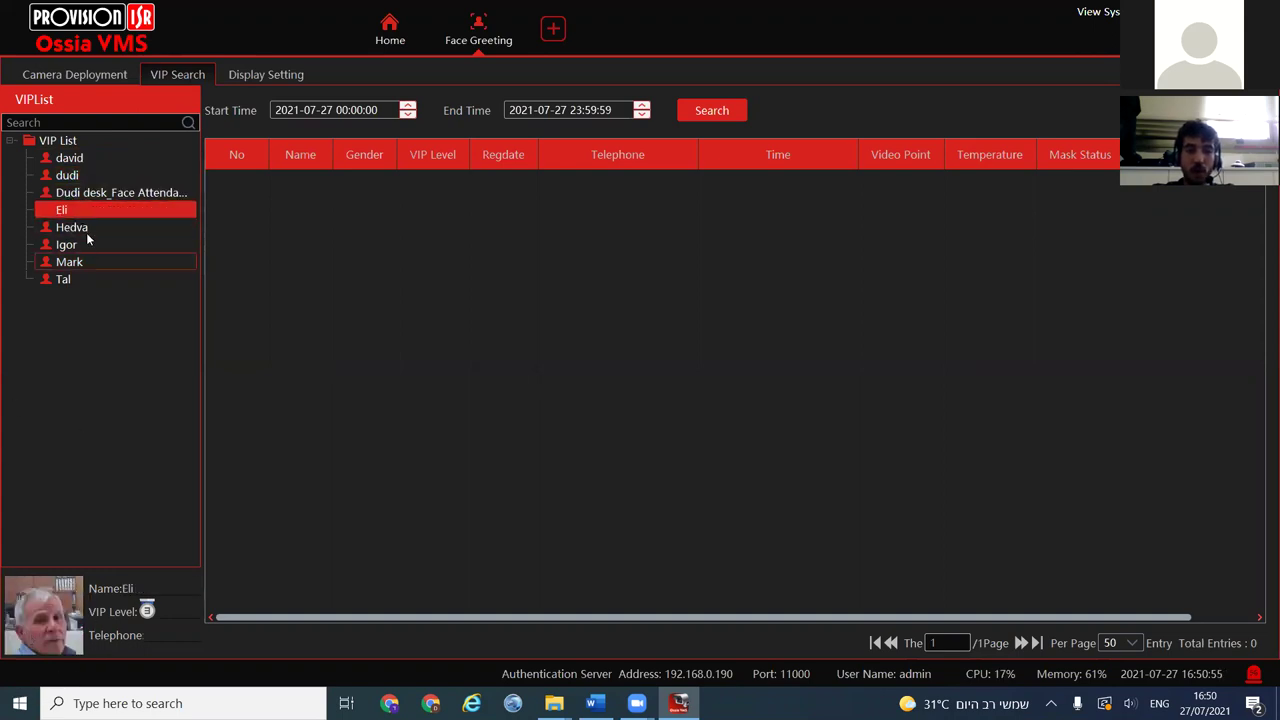
left_click(86, 230)
left_click(80, 246)
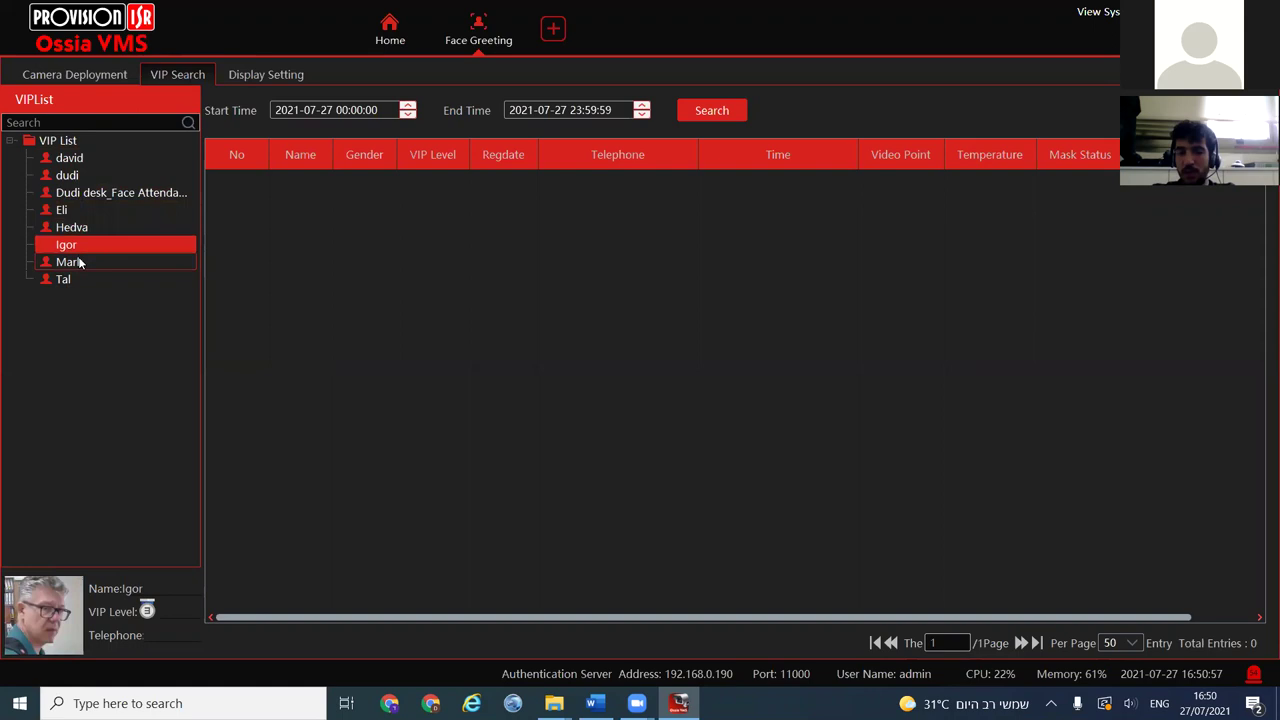
left_click(80, 262)
left_click(244, 80)
left_click(428, 608)
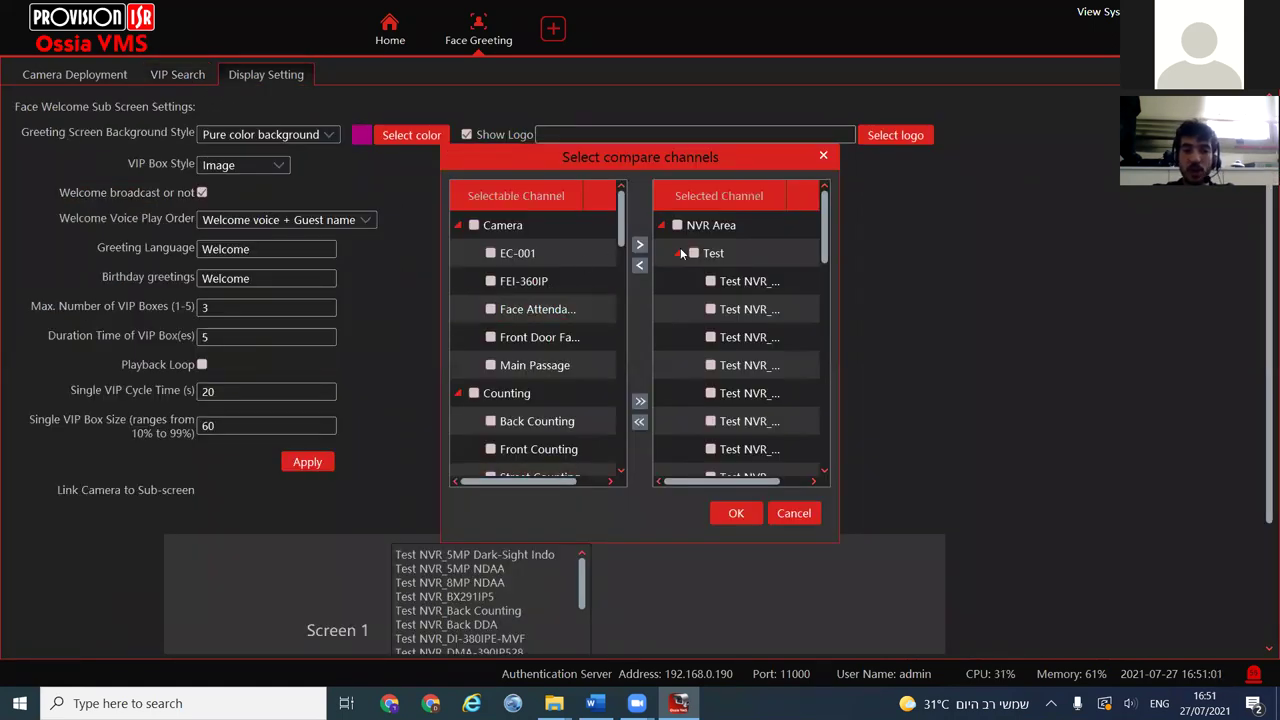
left_click(786, 514)
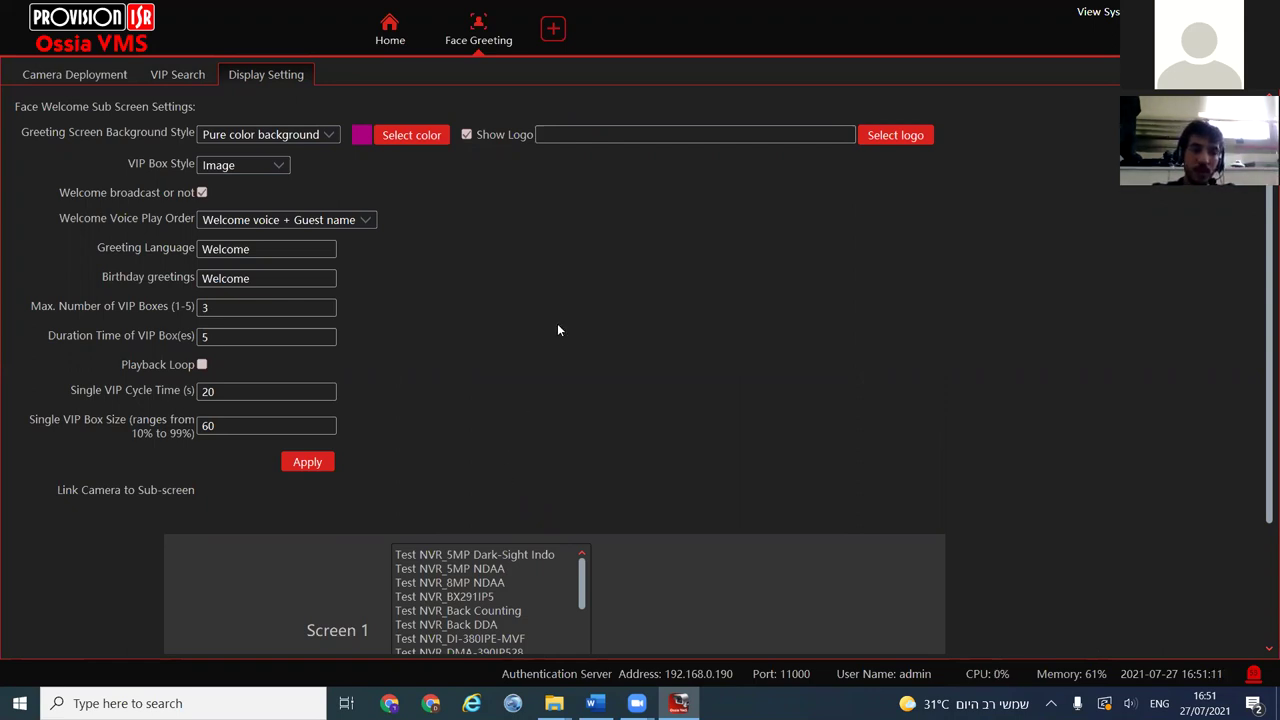
left_click(155, 74)
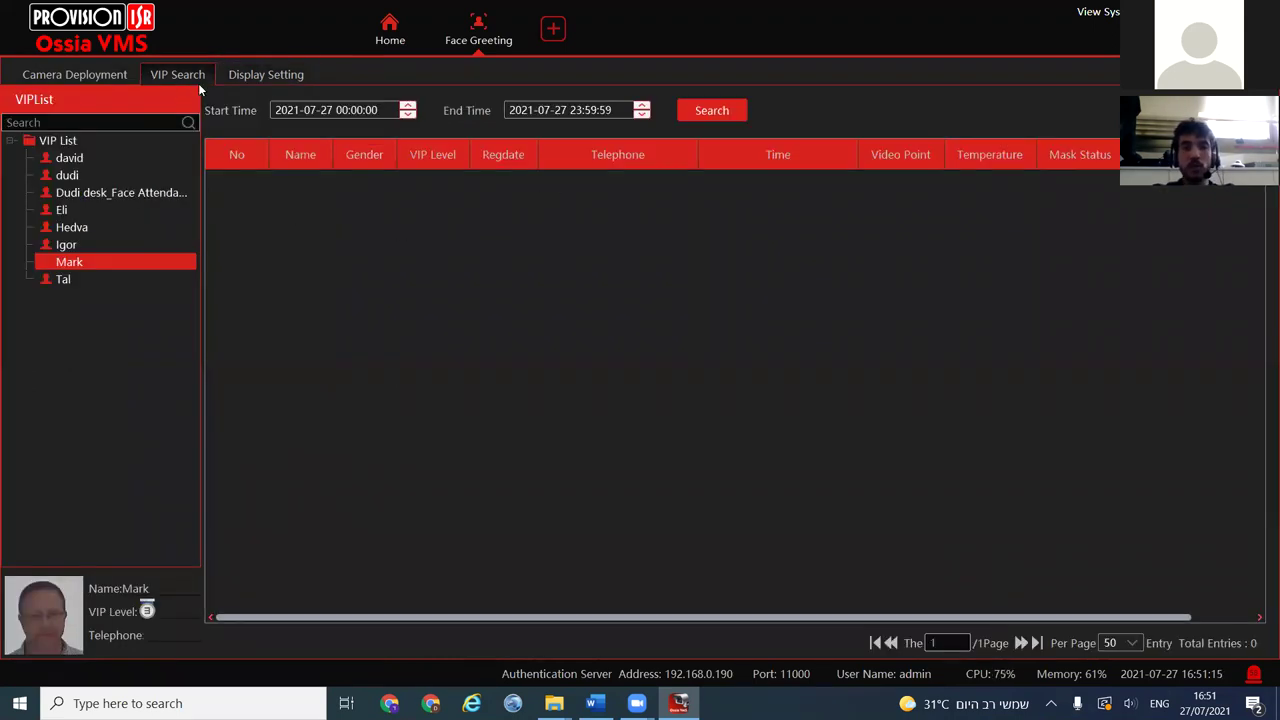
Move the VIP search start date back to the 24th and rerun the guest's search
left_click(711, 110)
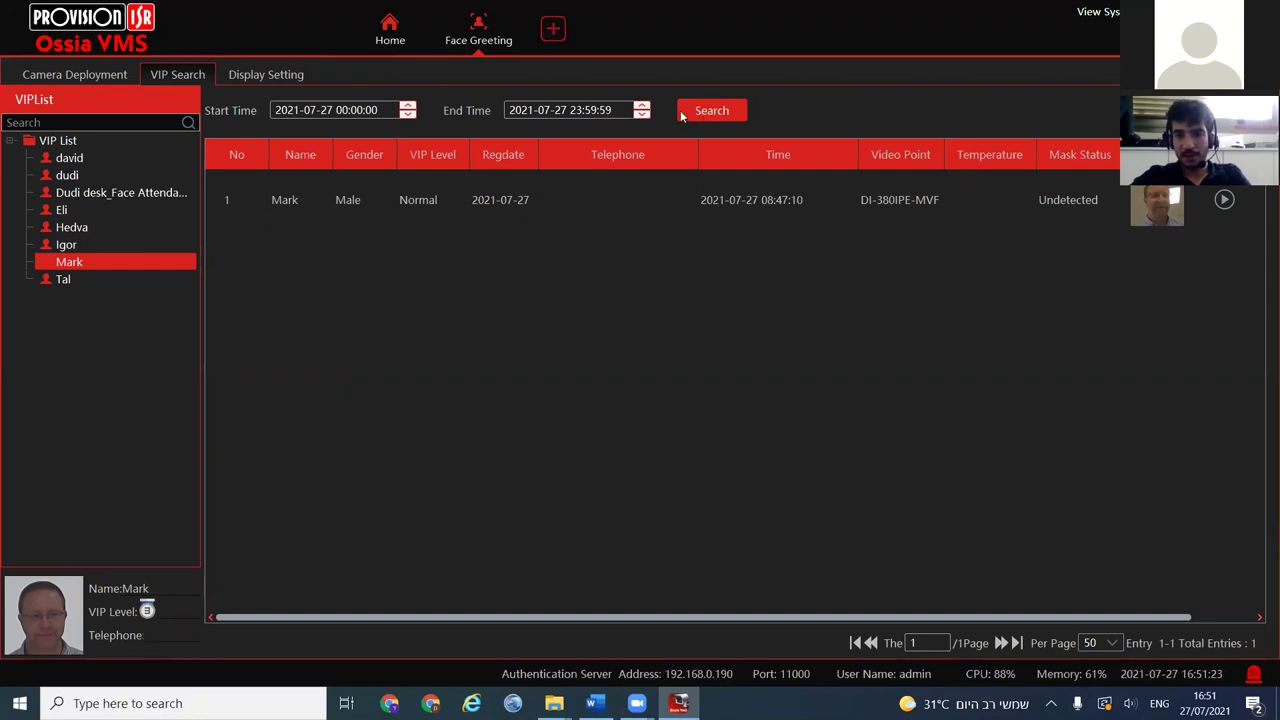
double_click(328, 110)
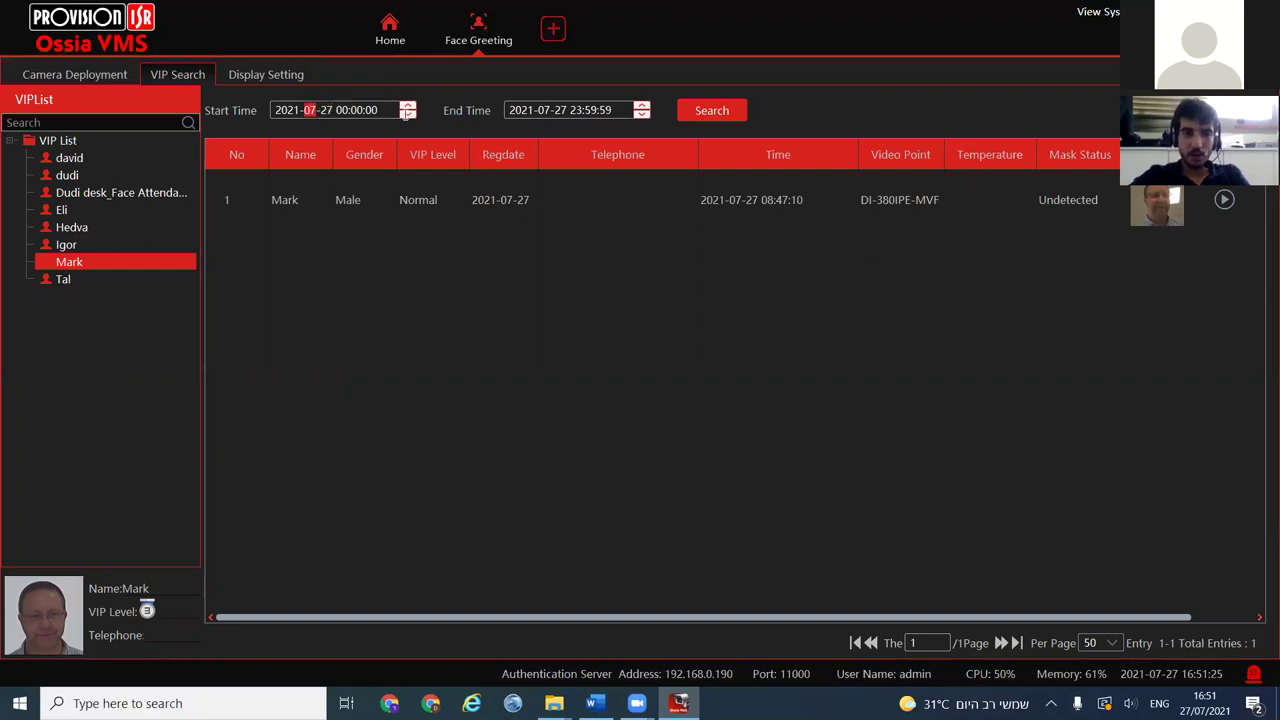
left_click(408, 115)
left_click(408, 115)
left_click(408, 115)
left_click(710, 112)
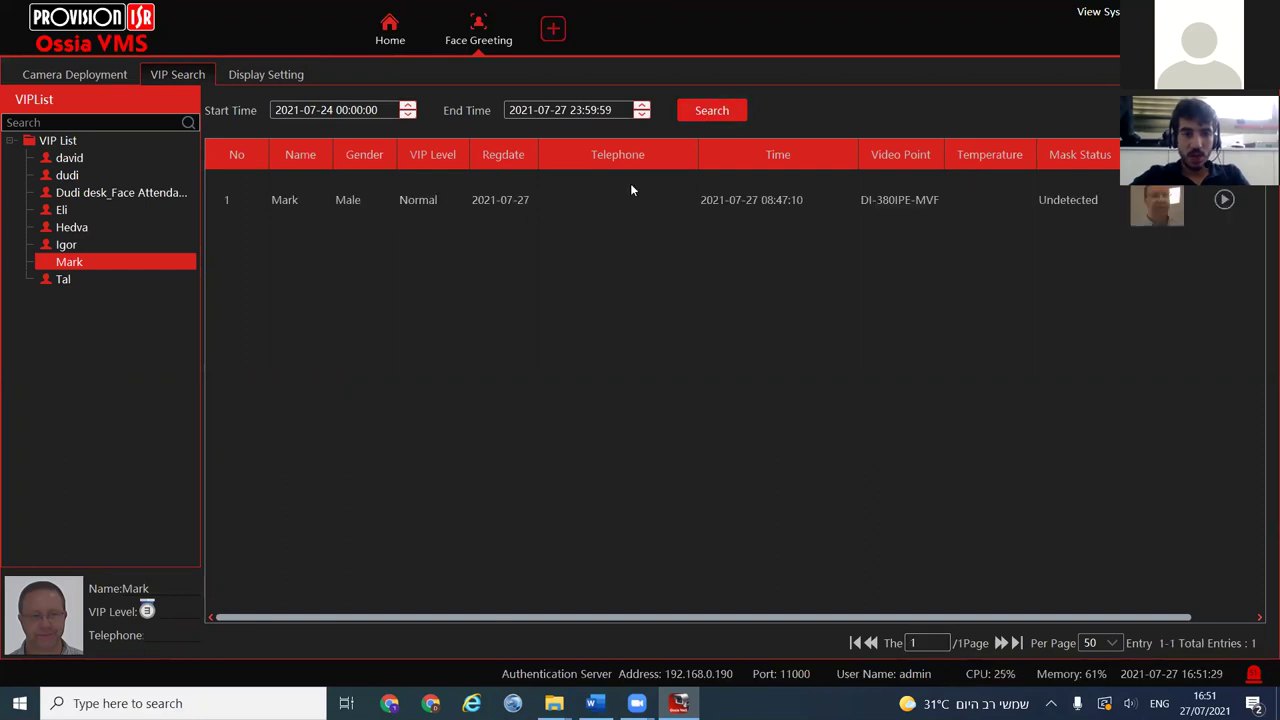
Search visits since the 24th for another VIP guest, then the earlier guest again
left_click(105, 163)
left_click(717, 111)
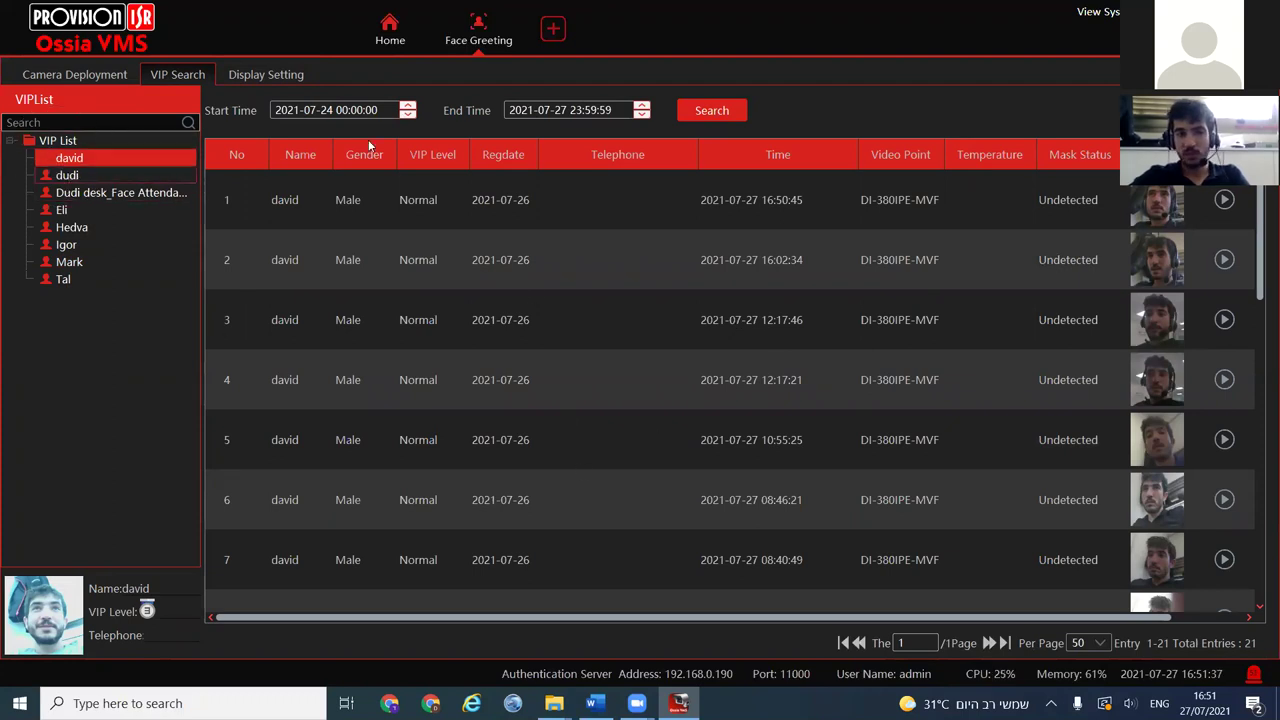
scroll(481, 408, "down", 5)
scroll(470, 396, "up", 5)
left_click(69, 262)
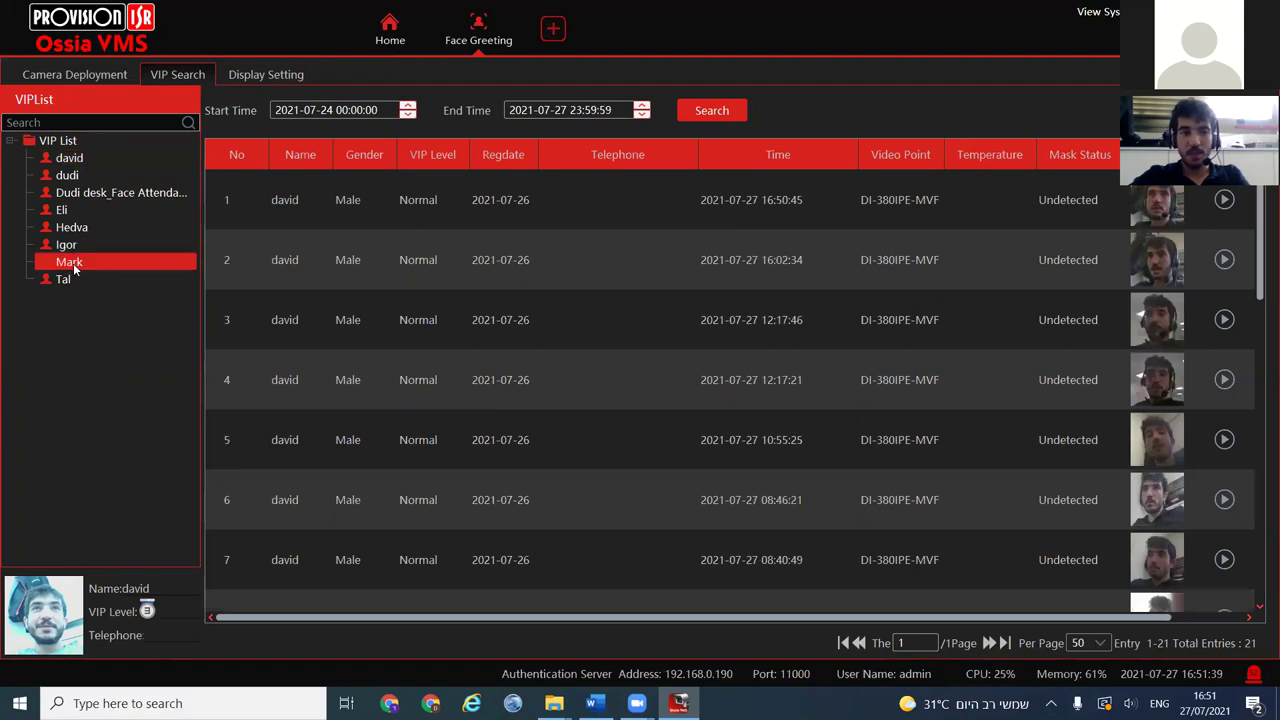
left_click(700, 114)
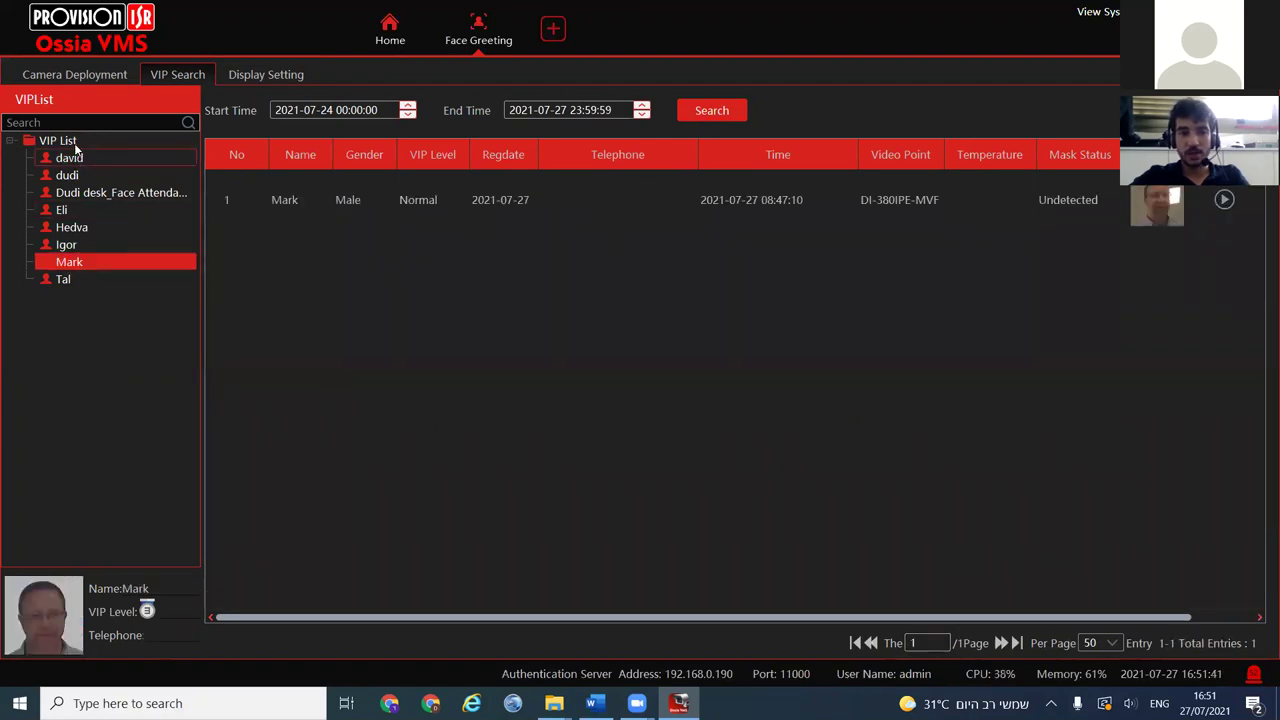
Try searching the whole VIP list, dismiss the select-a-guest warning, and close Face Greeting
left_click(68, 141)
left_click(708, 118)
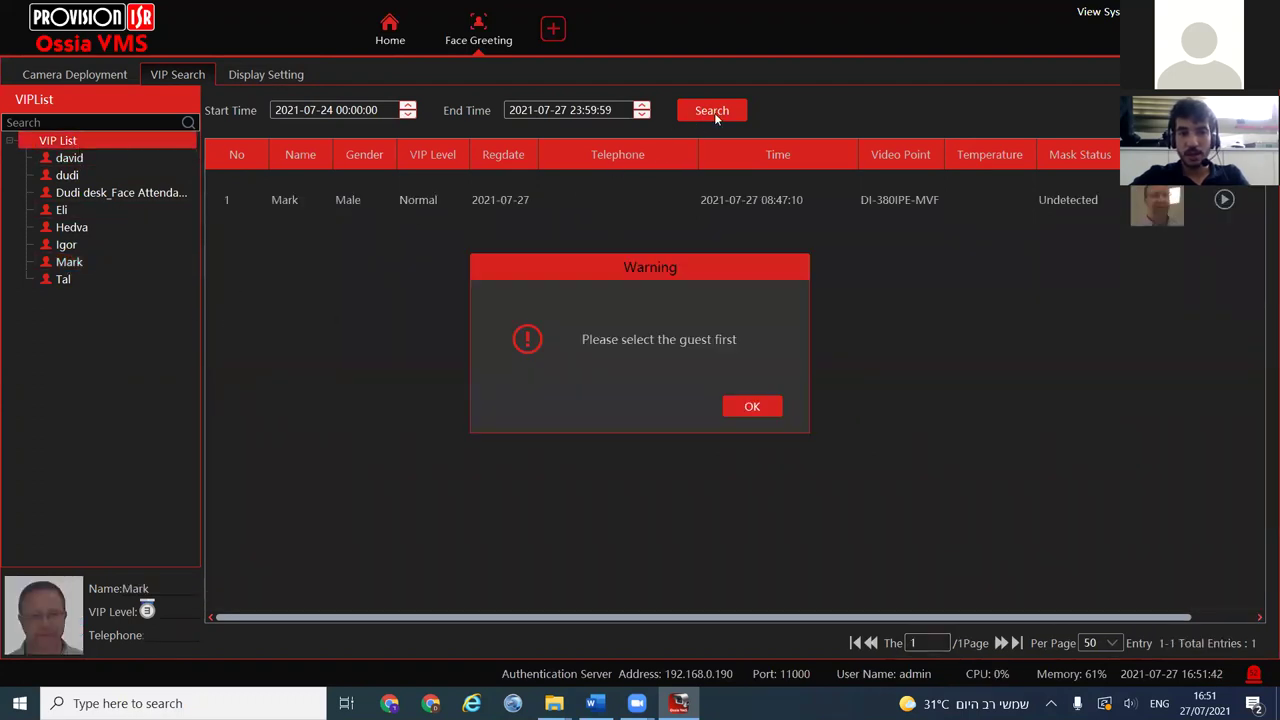
left_click(756, 406)
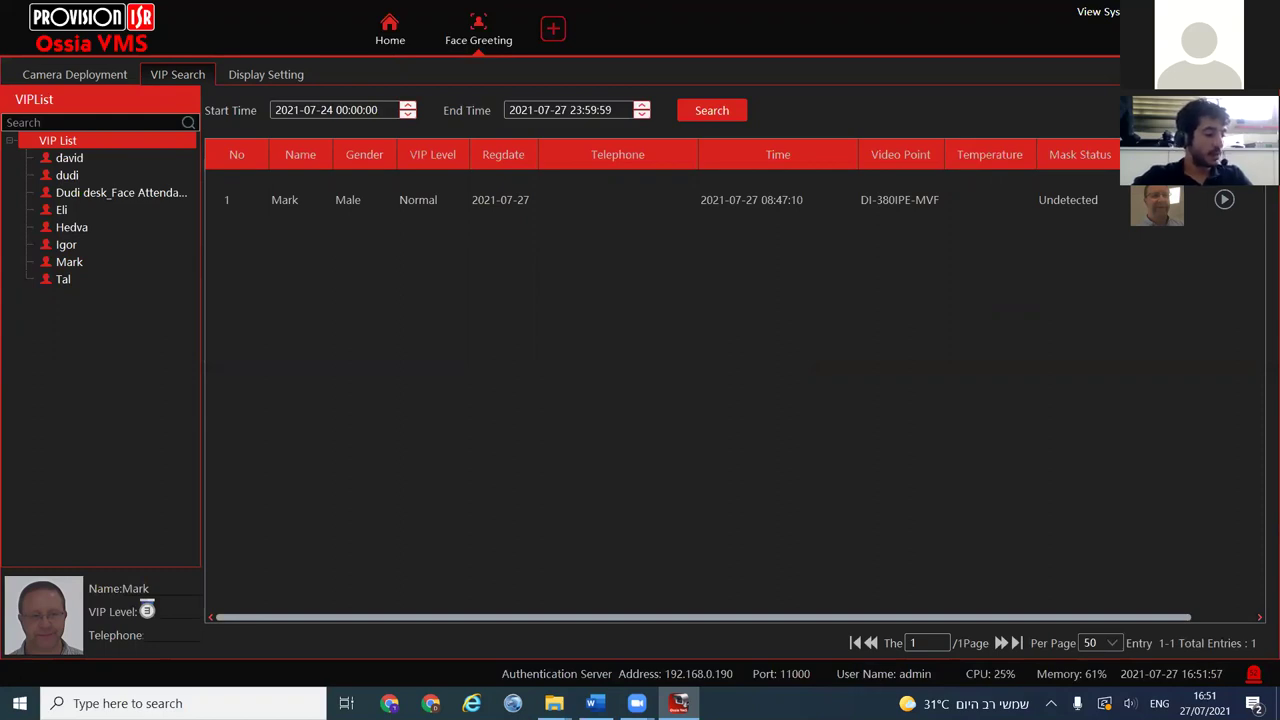
mouse_move(472, 38)
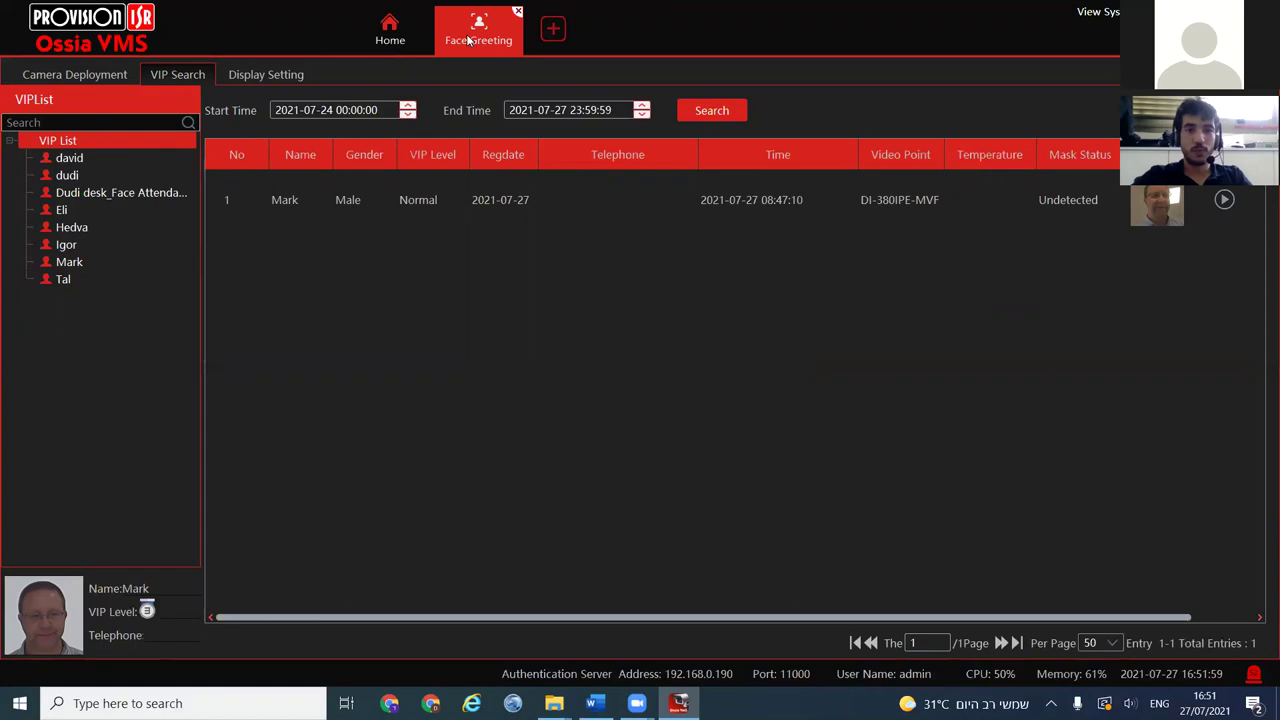
left_click(518, 12)
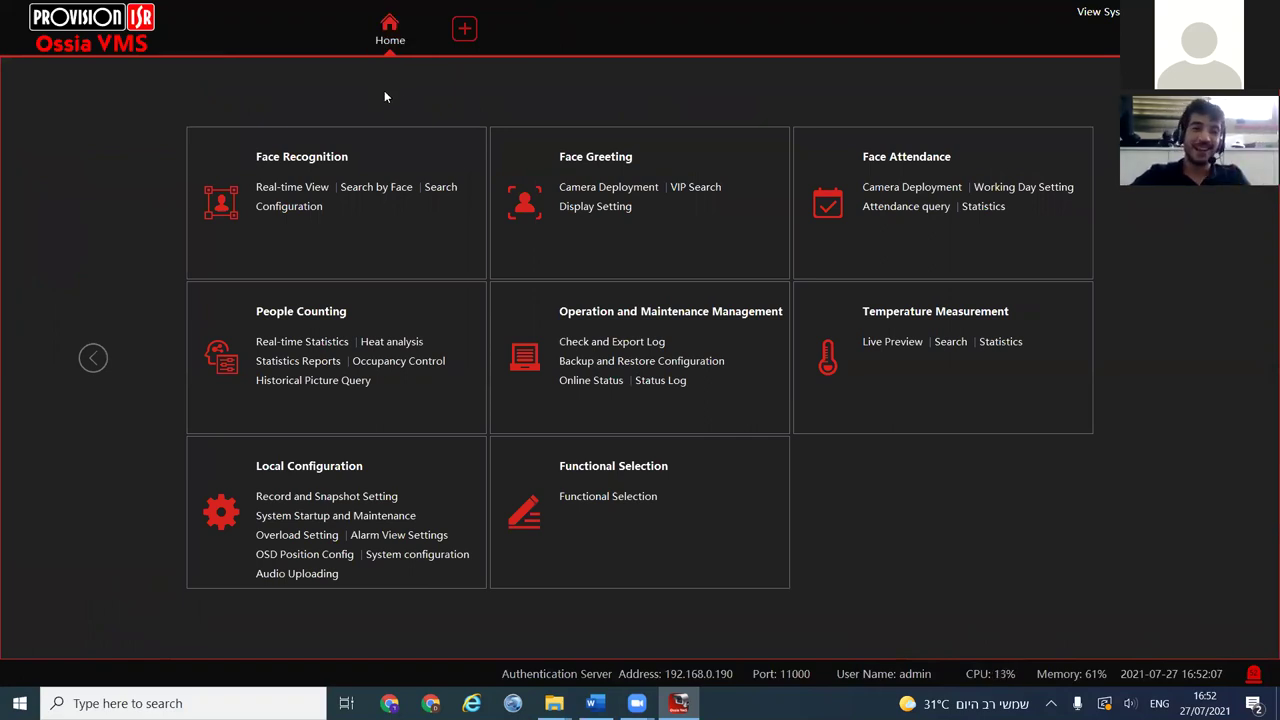
Page through the Home grid and open People Counting's Real-time Statistics
left_click(93, 360)
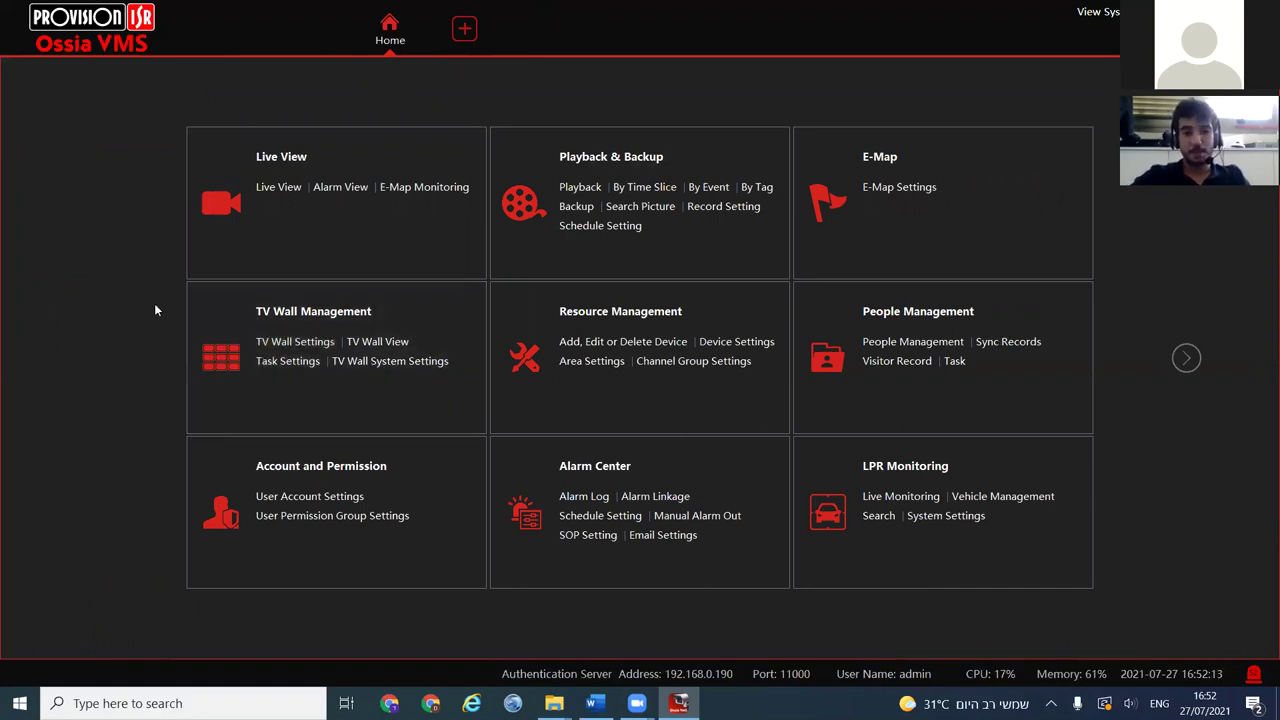
left_click(1195, 366)
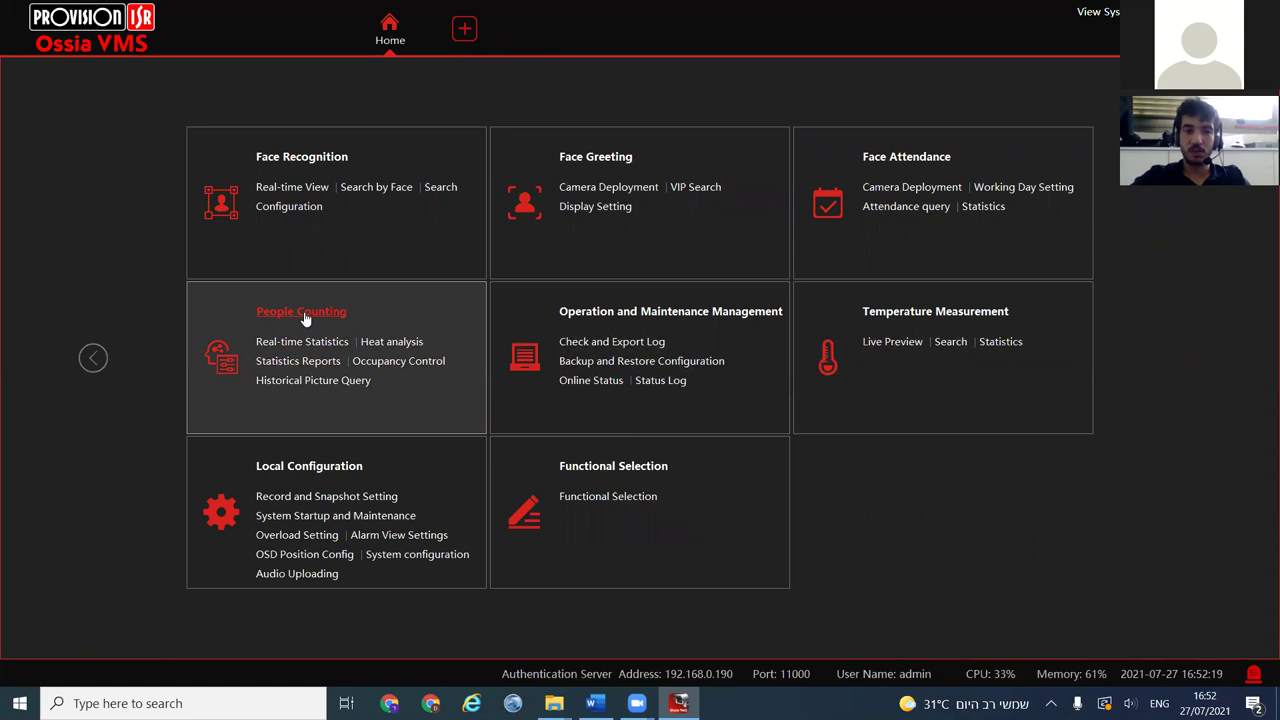
left_click(303, 313)
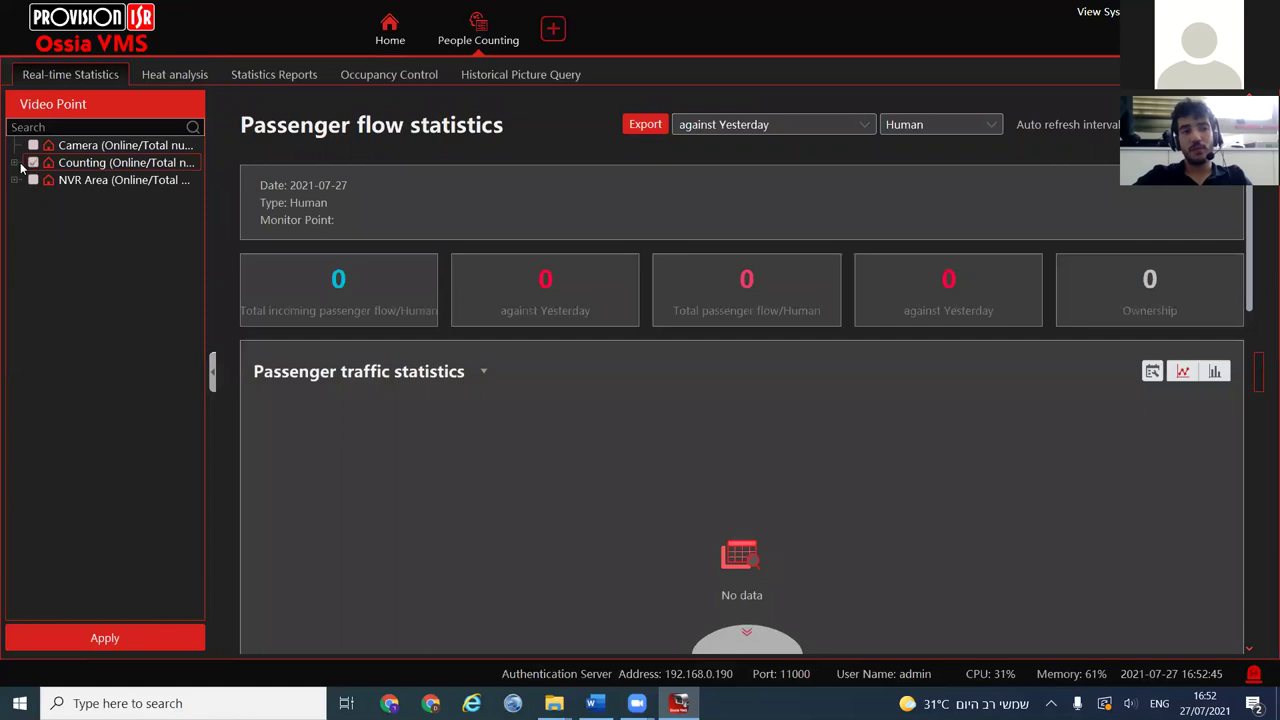
left_click(78, 166)
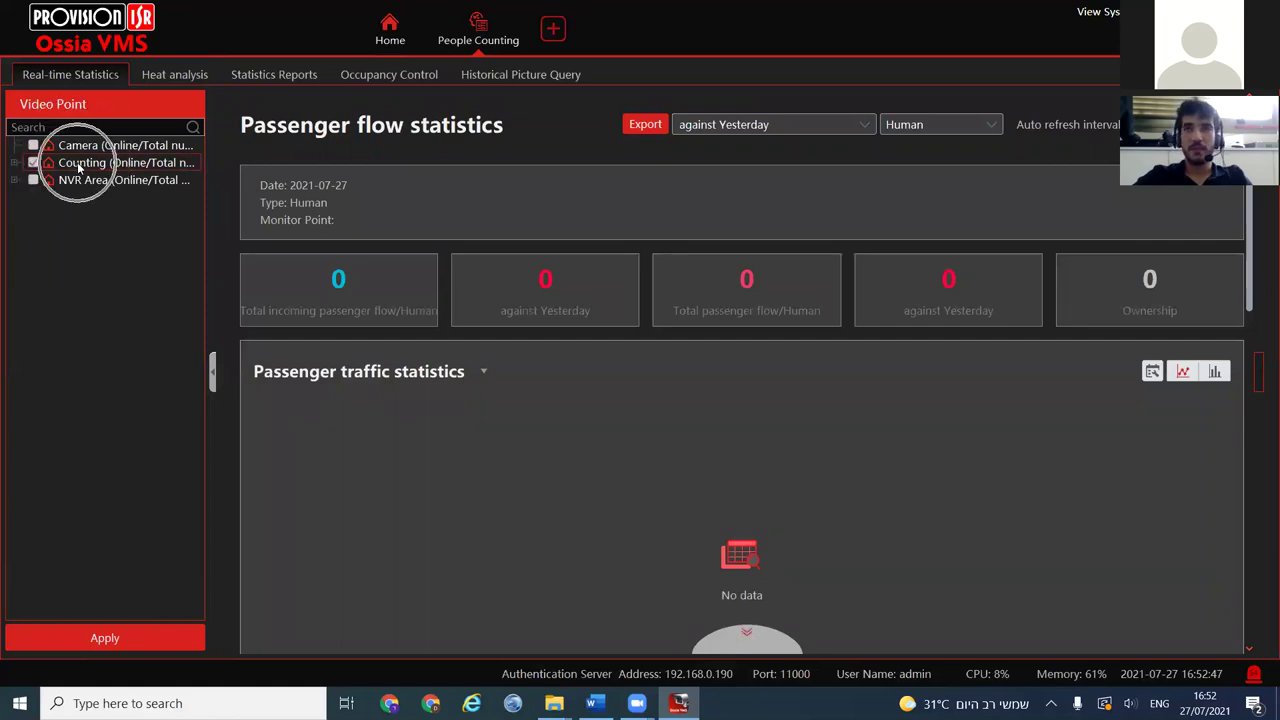
left_click(18, 166)
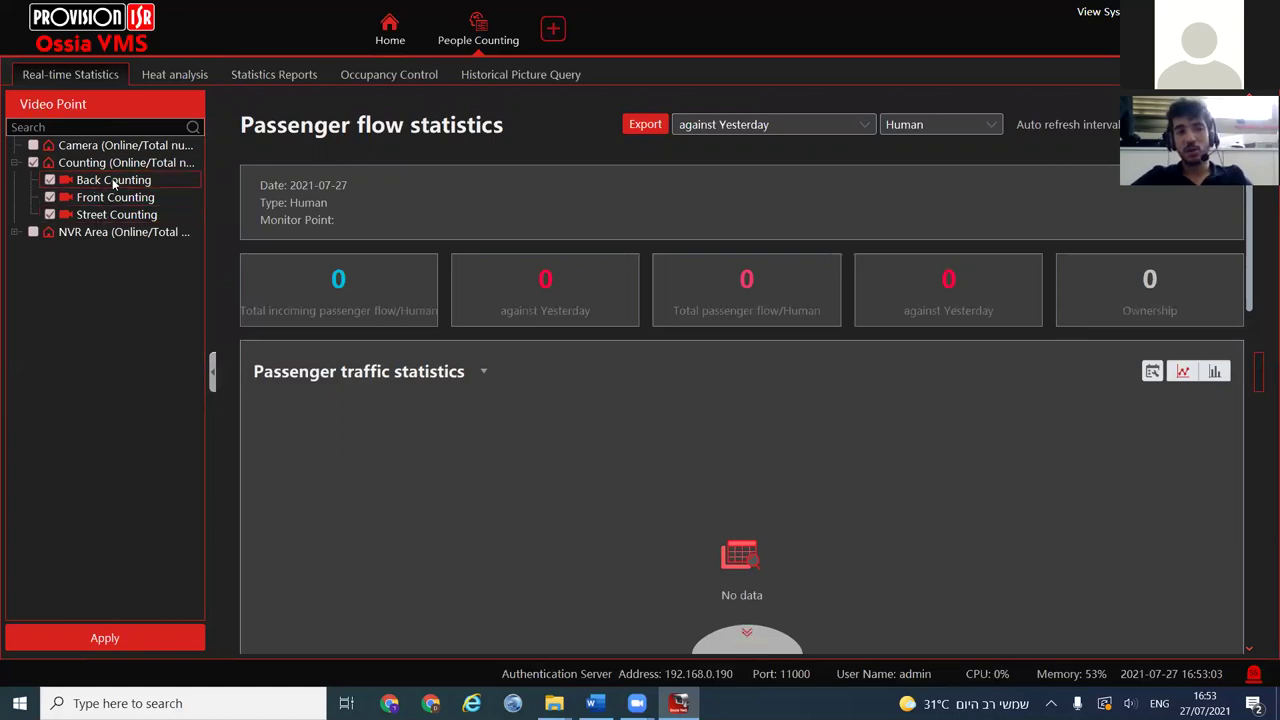
left_click(104, 638)
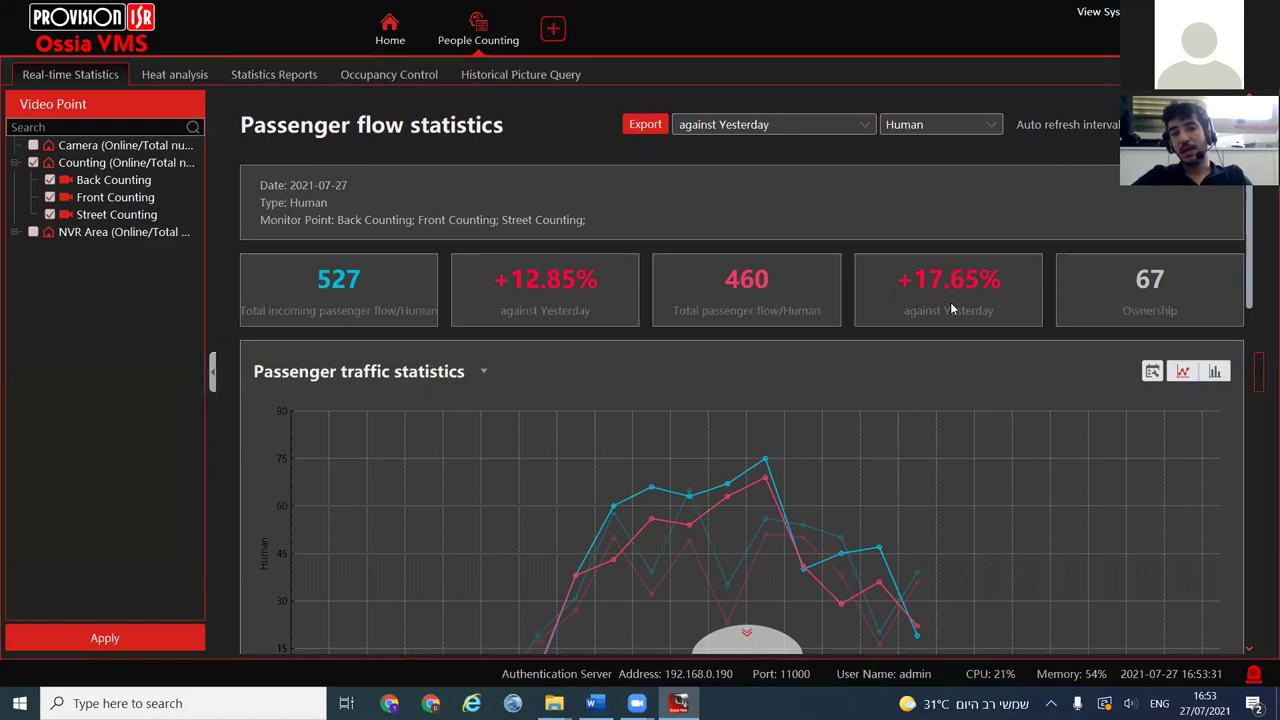
Exclude Street Counting, apply the Back and Front Counting statistics, and check the auto-refresh intervals
left_click(922, 298)
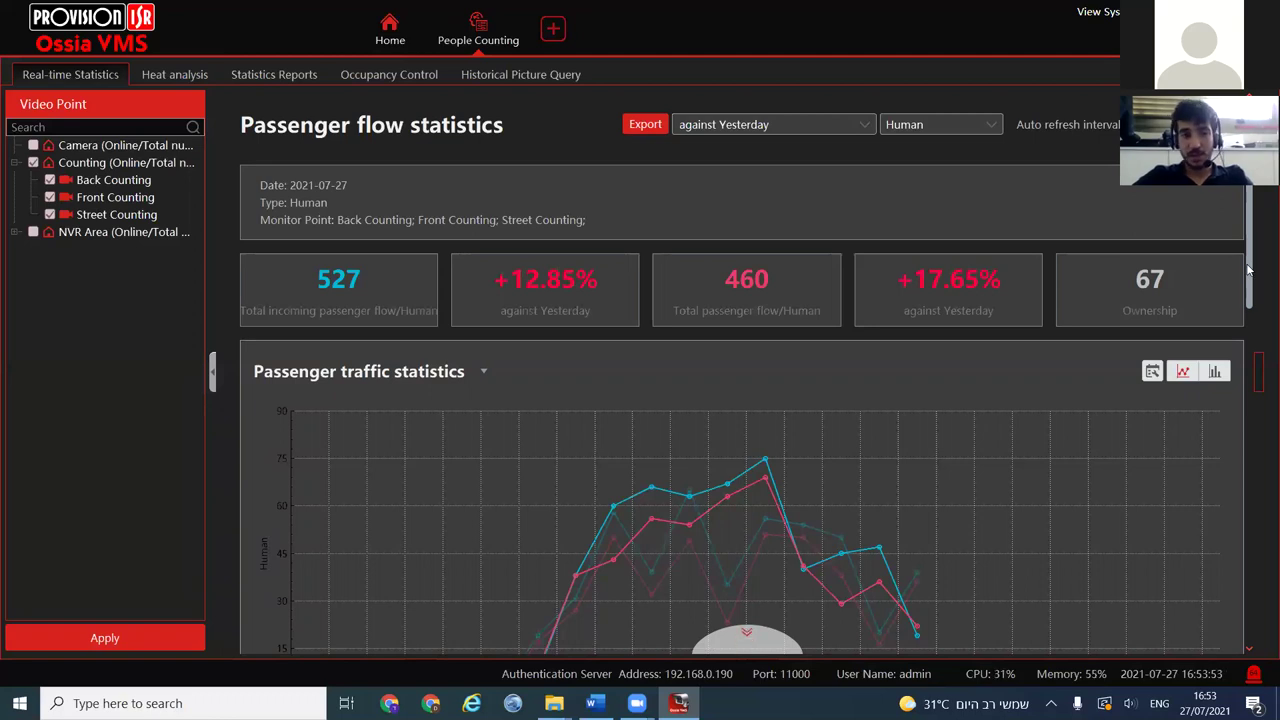
left_click(50, 198)
left_click(50, 198)
left_click(50, 215)
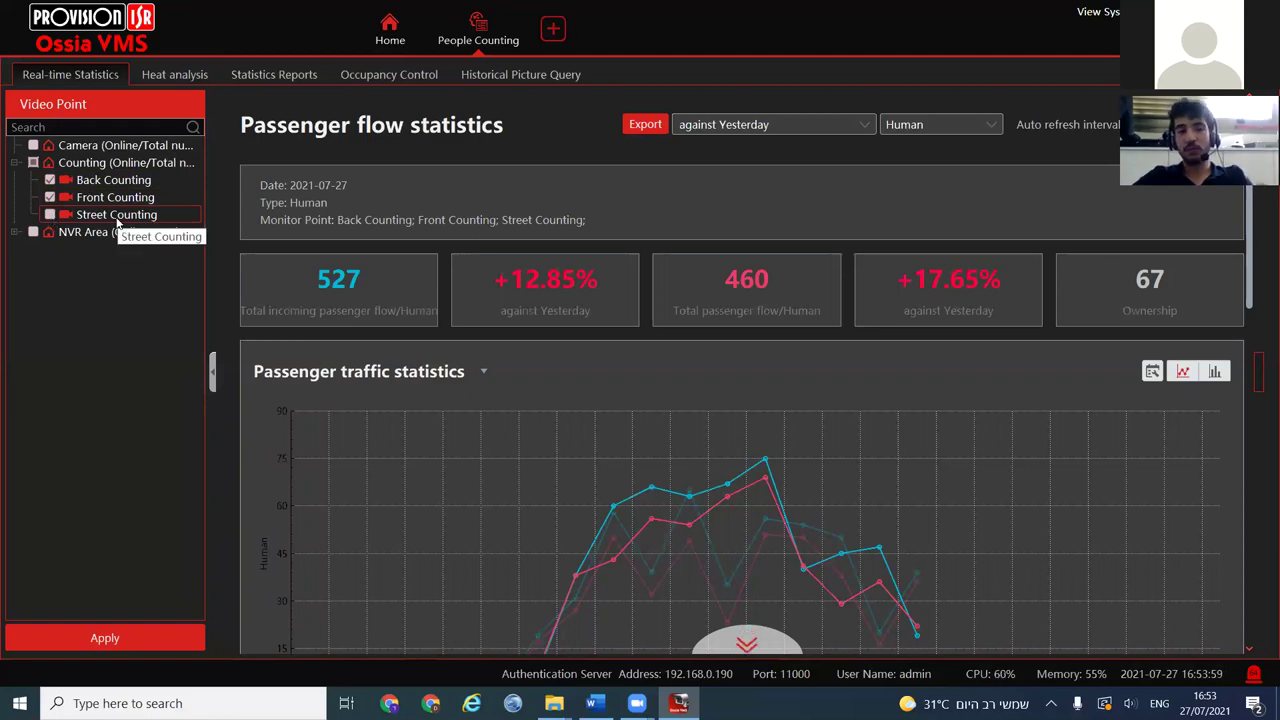
left_click(94, 635)
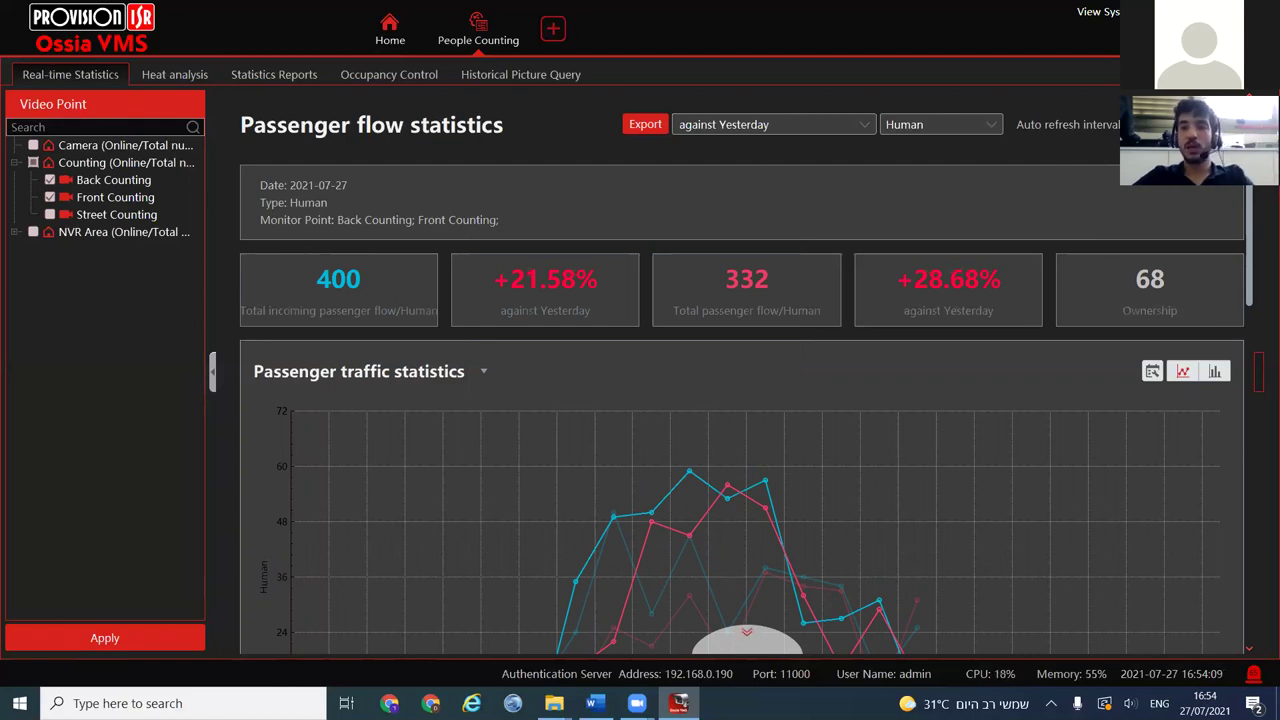
left_click(1170, 124)
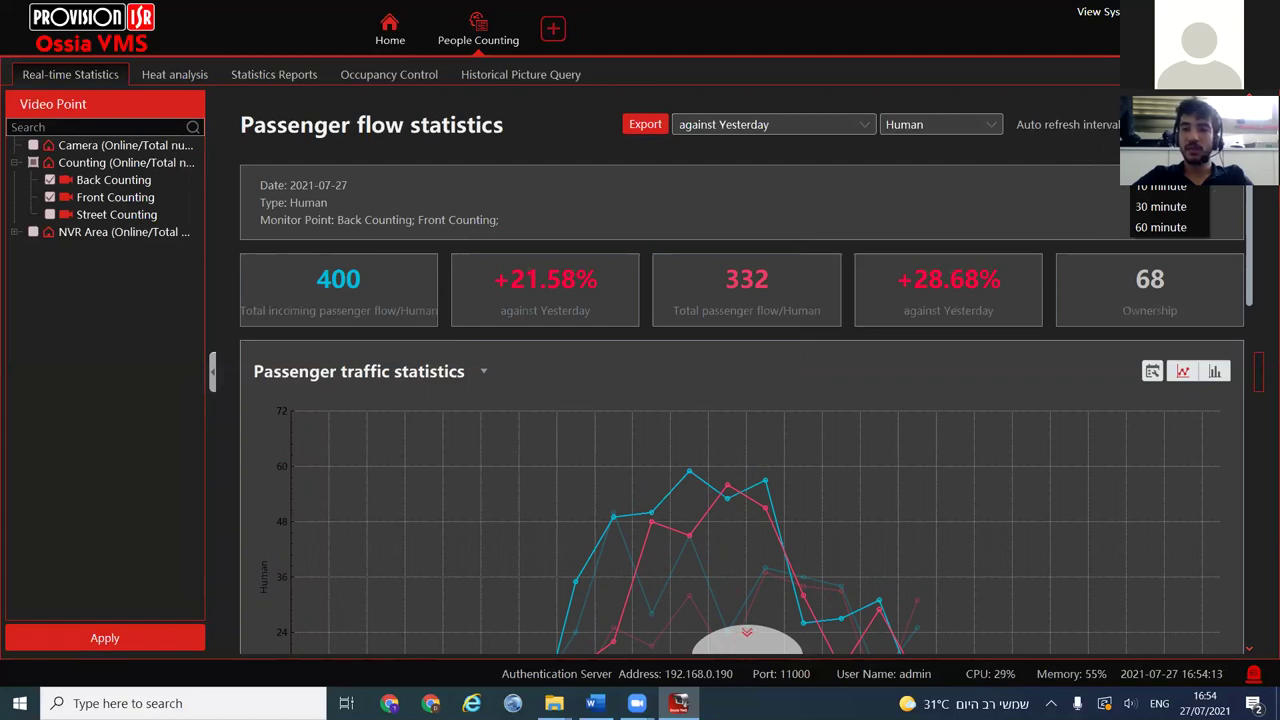
left_click(822, 182)
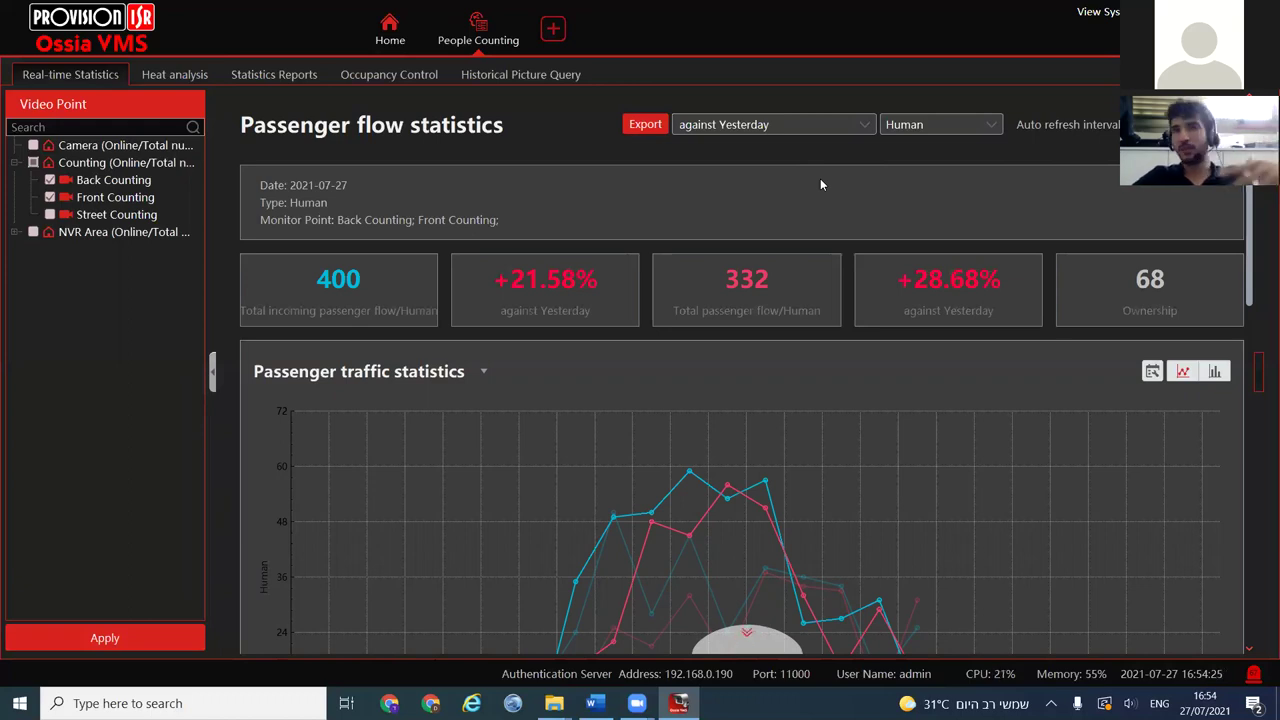
scroll(625, 410, "down", 2)
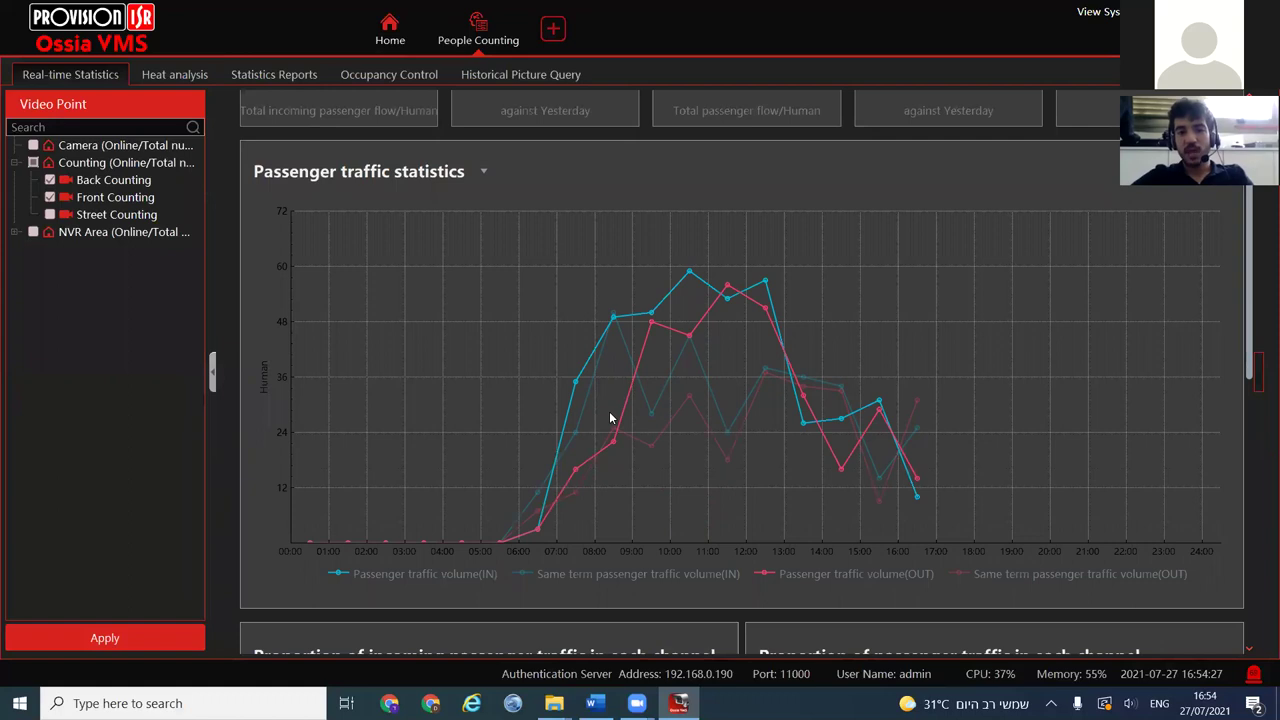
scroll(611, 417, "up", 1)
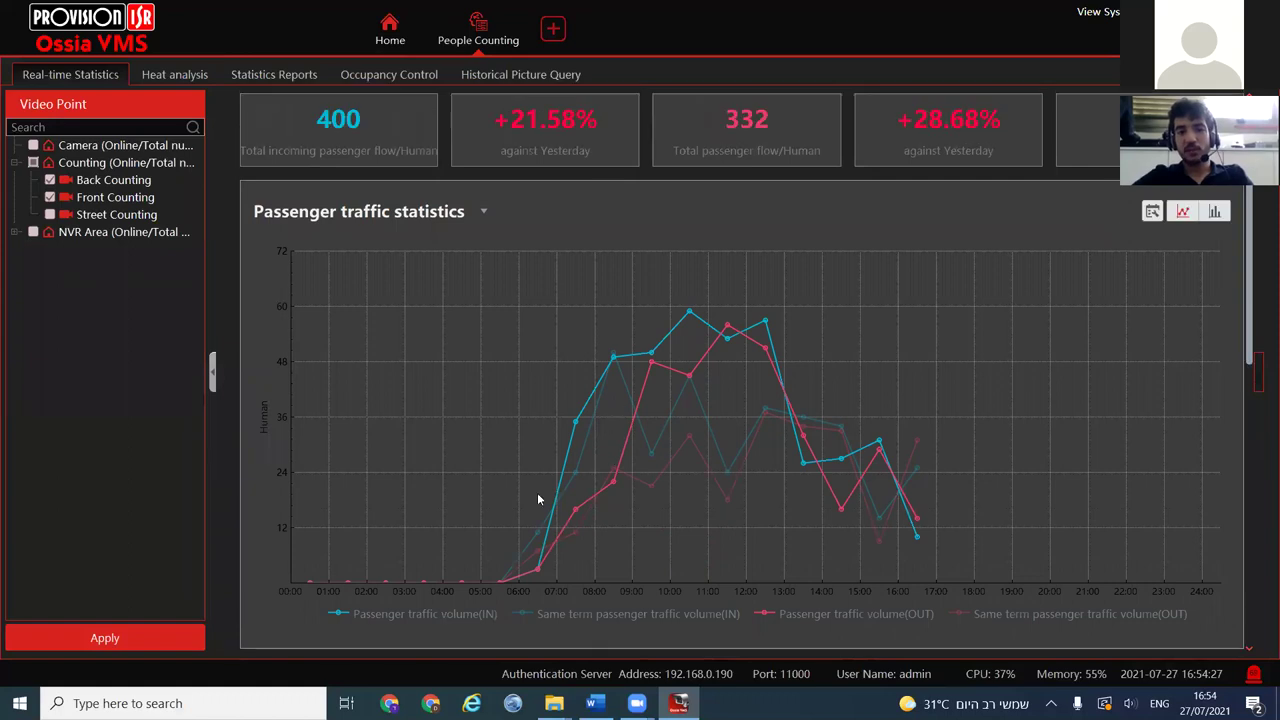
left_click(1214, 211)
scroll(668, 427, "down", 1)
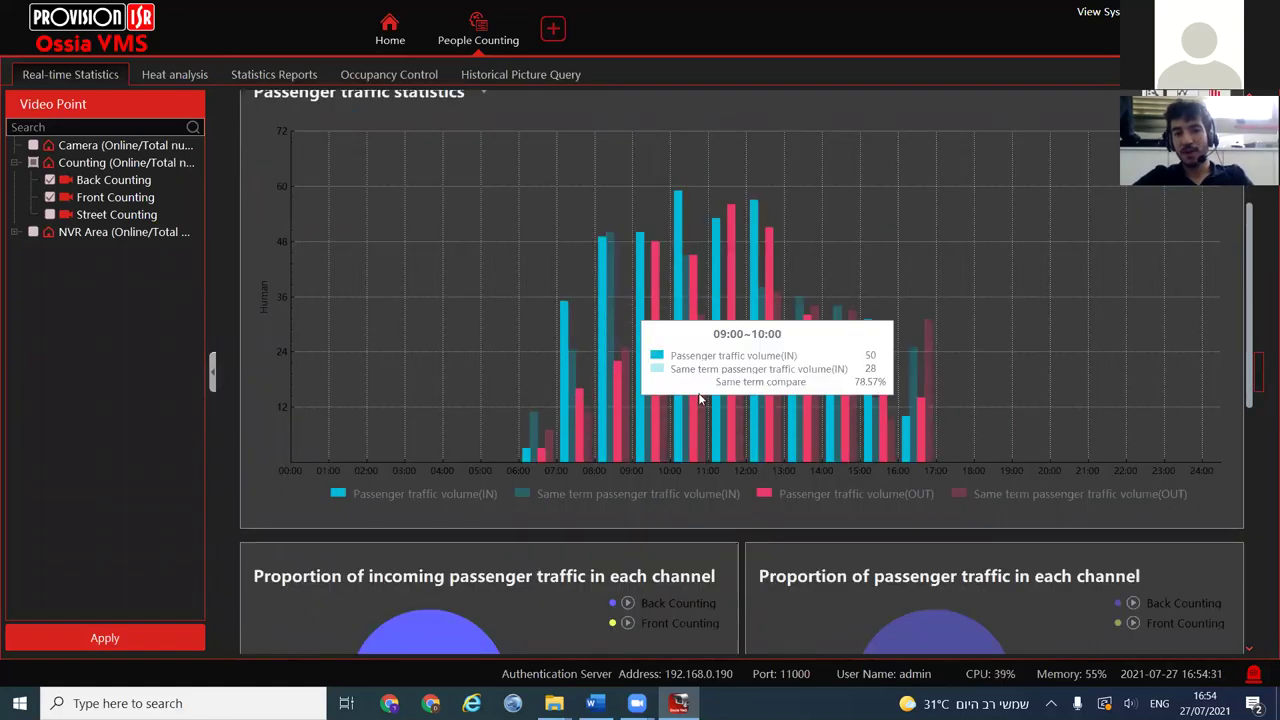
scroll(1000, 380, "up", 1)
left_click(1186, 210)
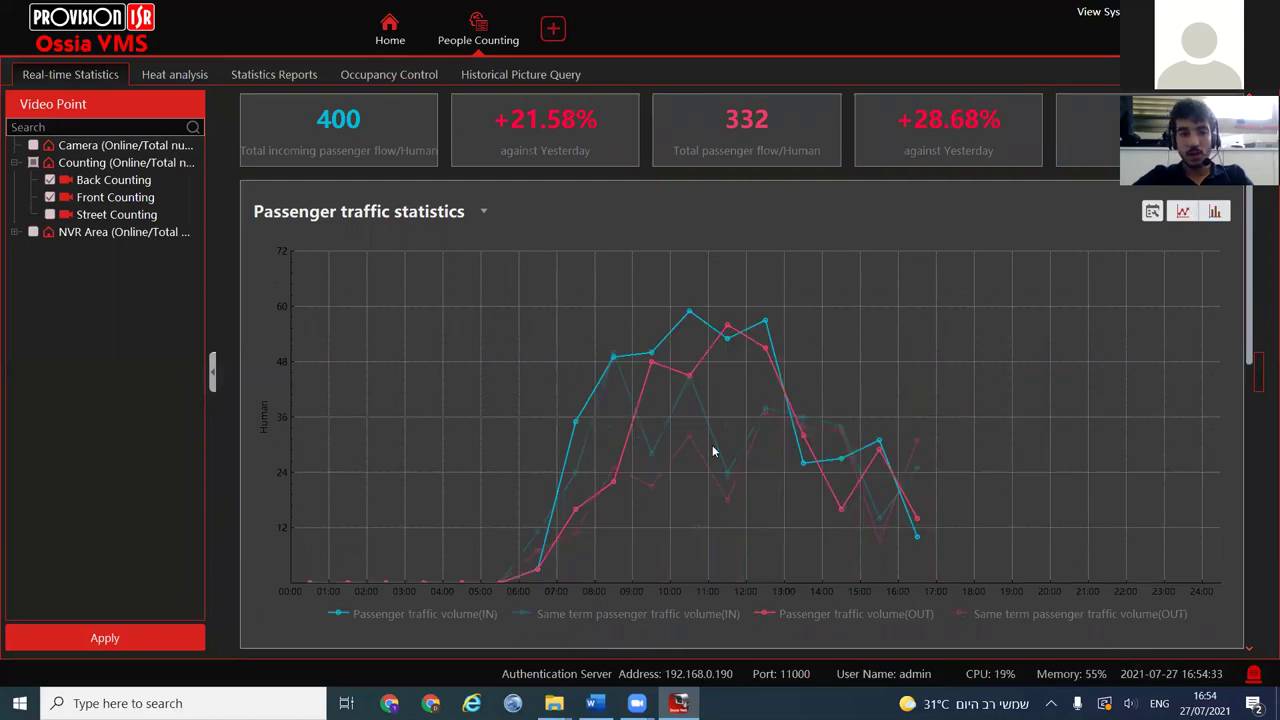
scroll(714, 450, "down", 1)
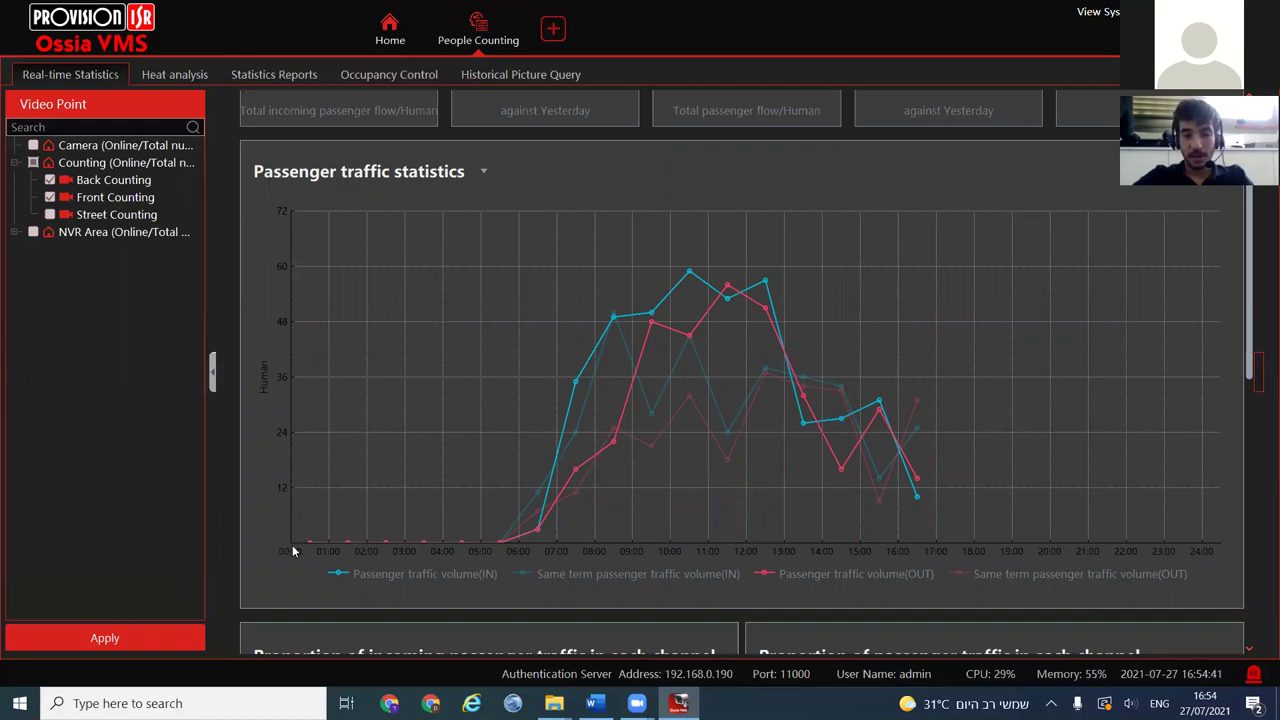
left_click(702, 573)
left_click(1010, 574)
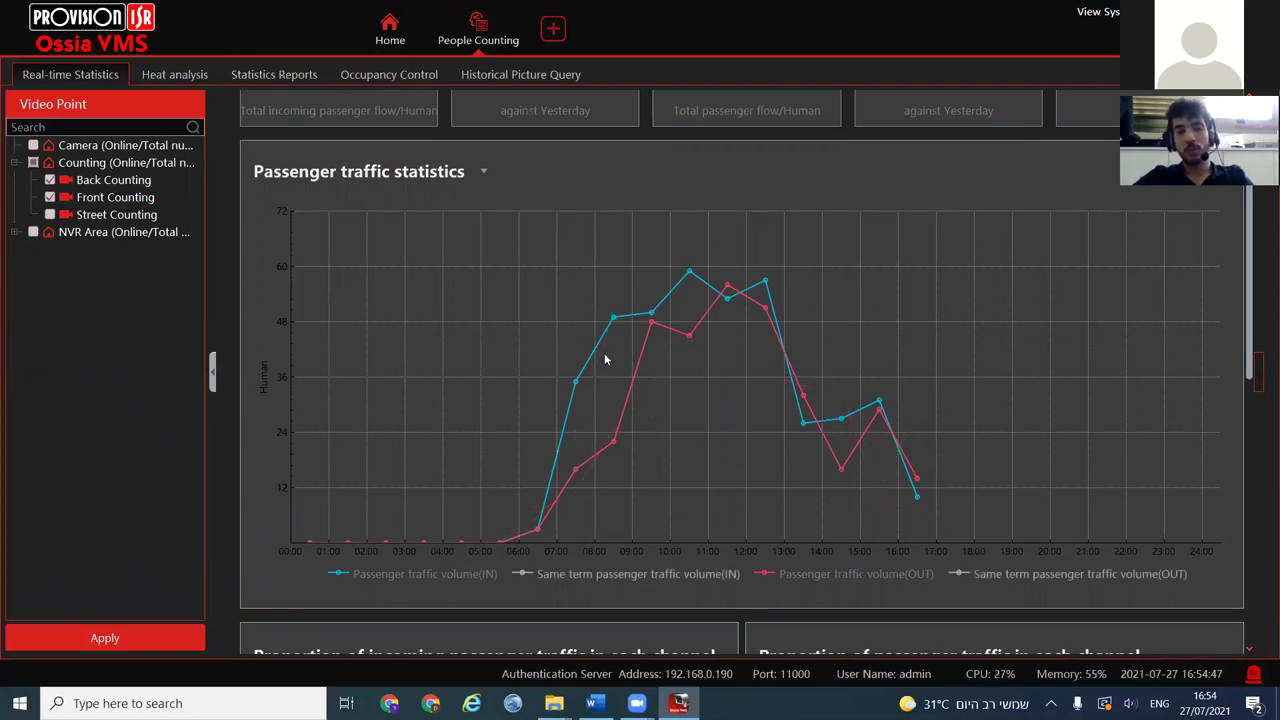
left_click(434, 574)
left_click(485, 579)
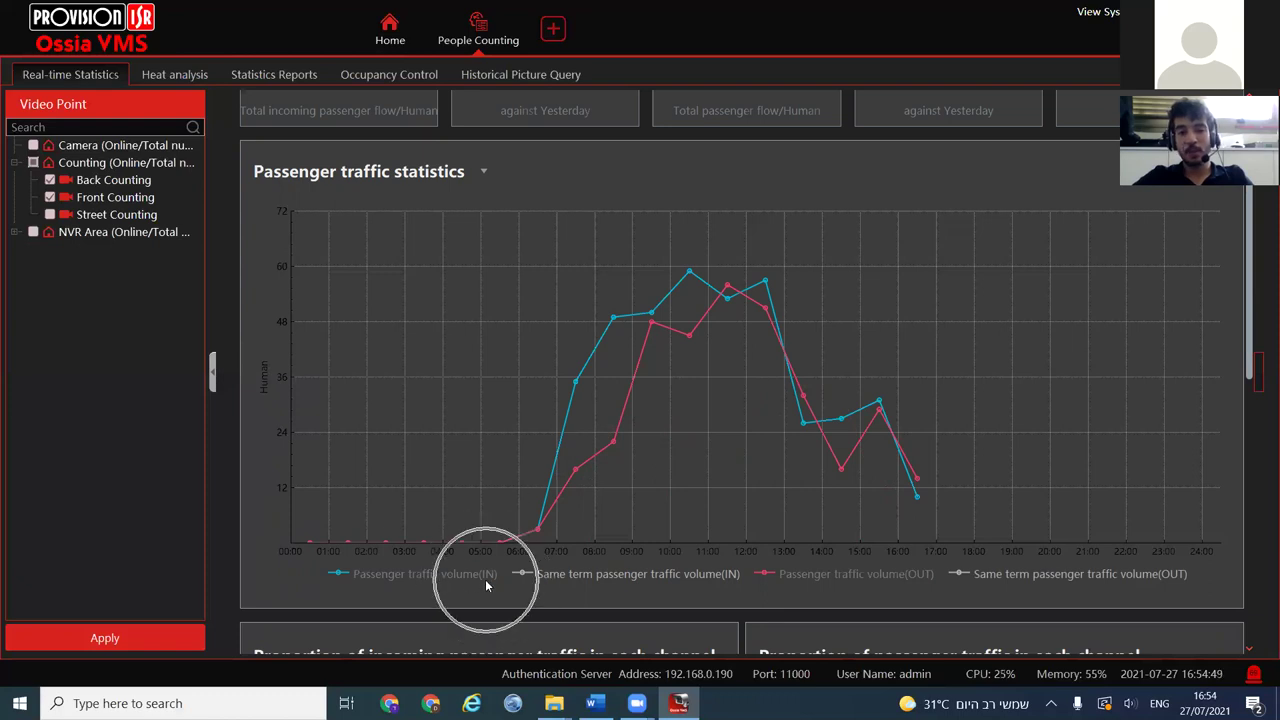
left_click(733, 575)
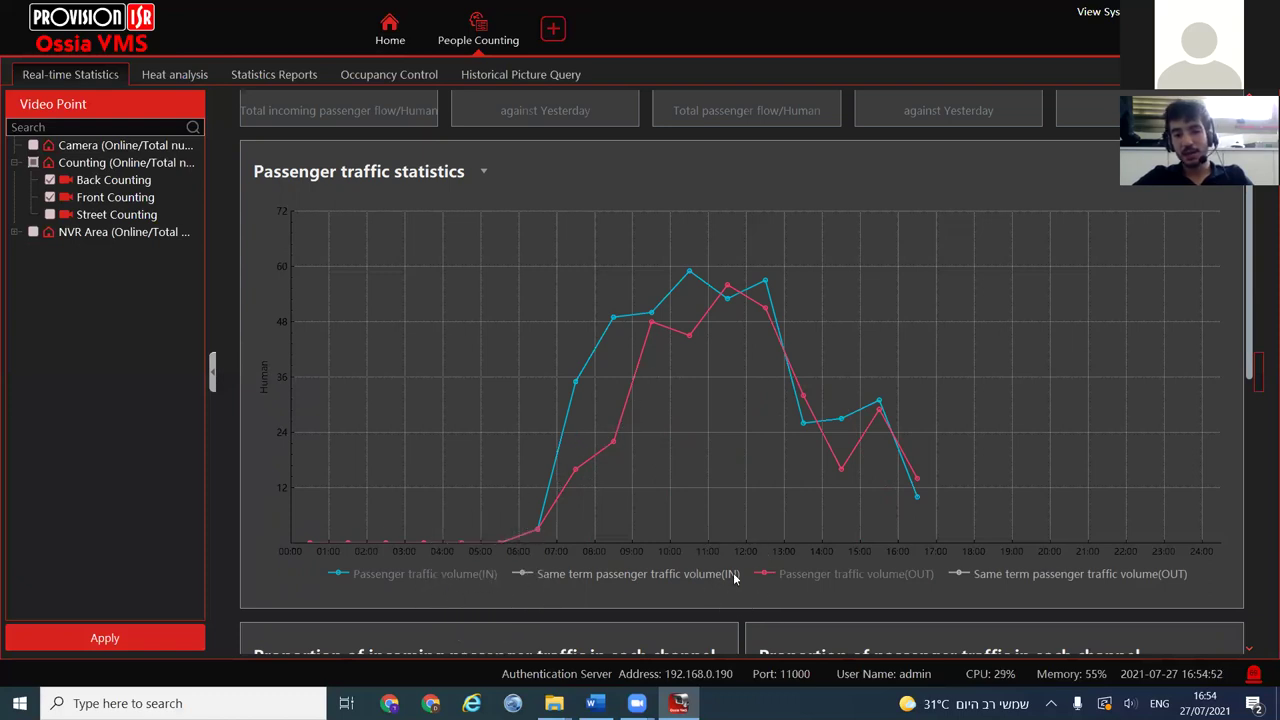
left_click(924, 574)
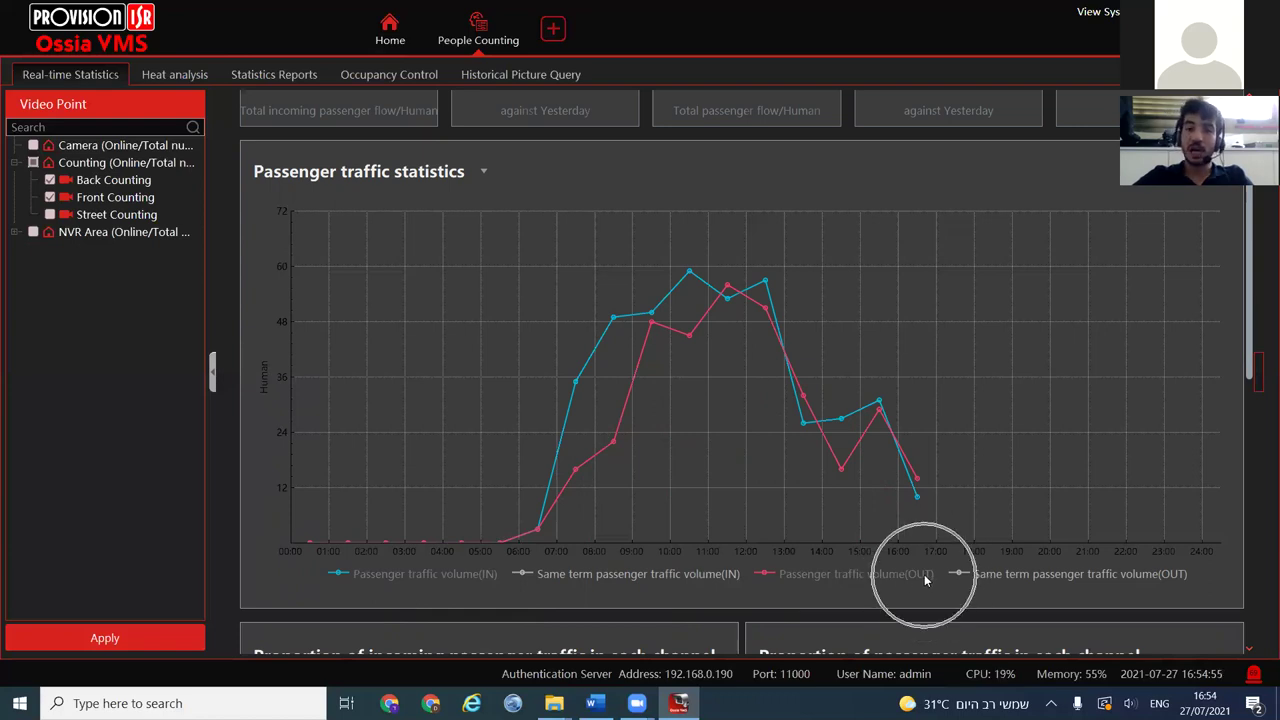
left_click(694, 573)
left_click(1057, 572)
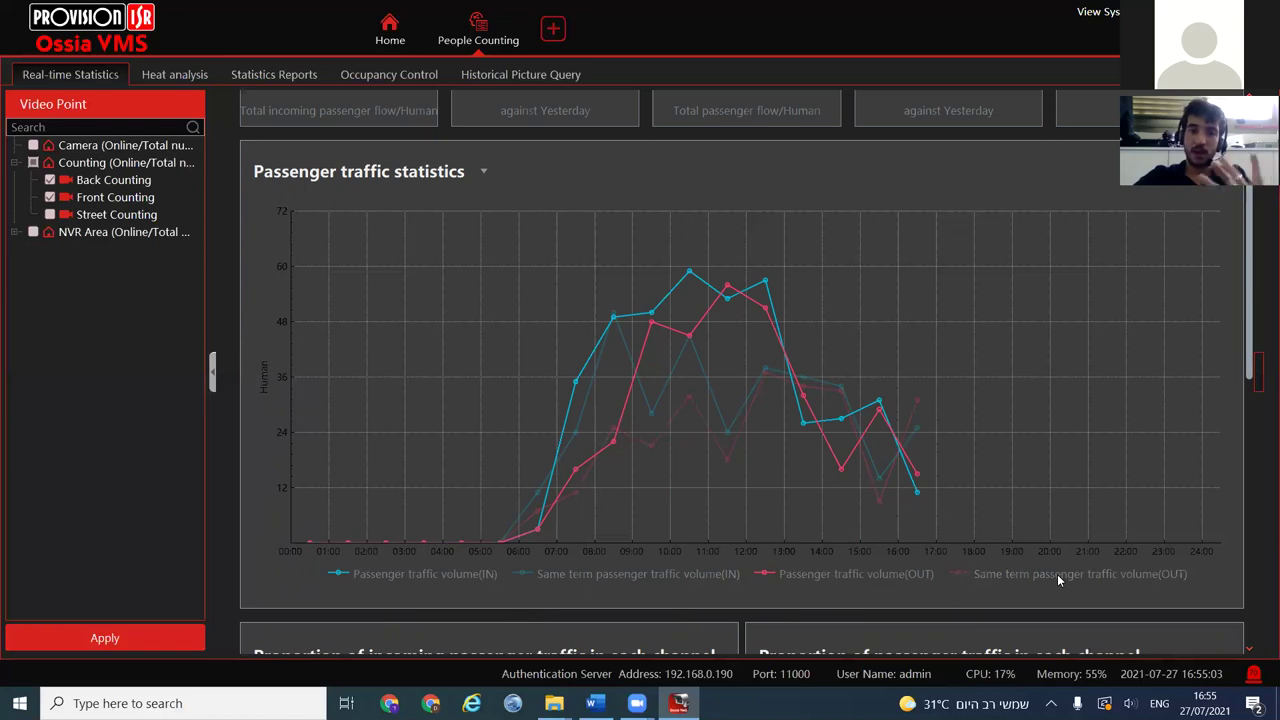
scroll(612, 431, "down", 5)
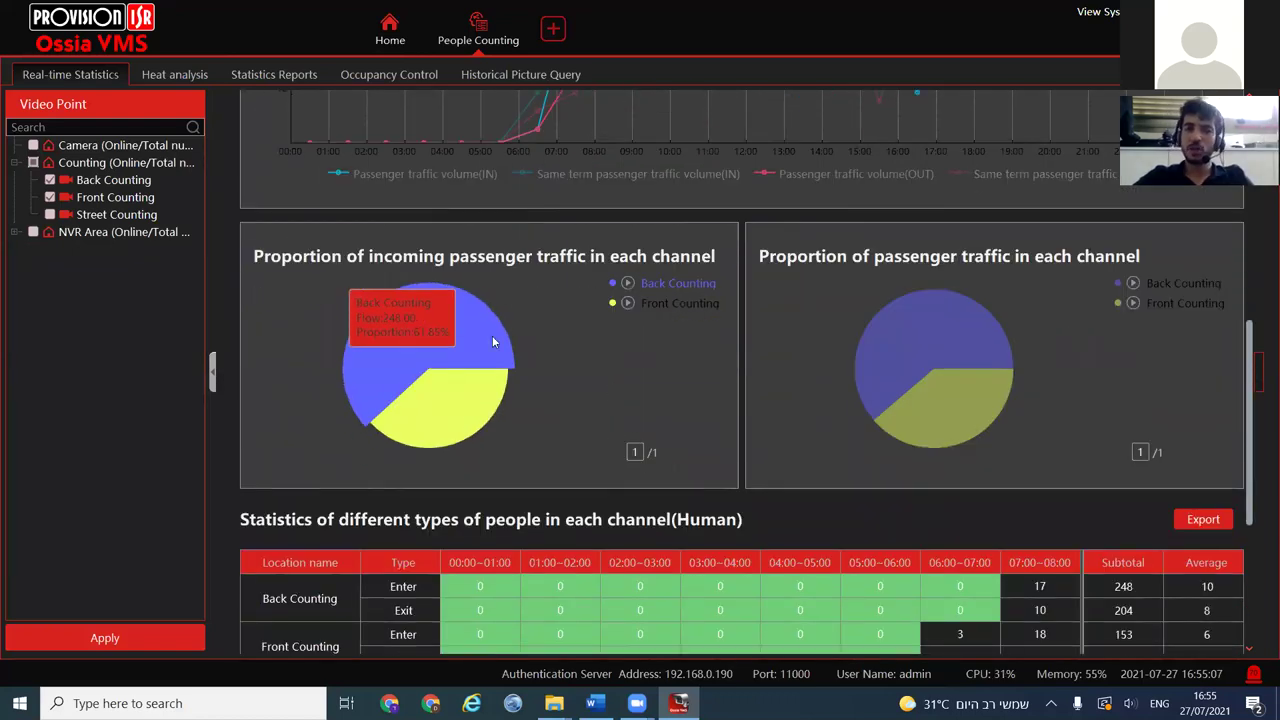
left_click(627, 283)
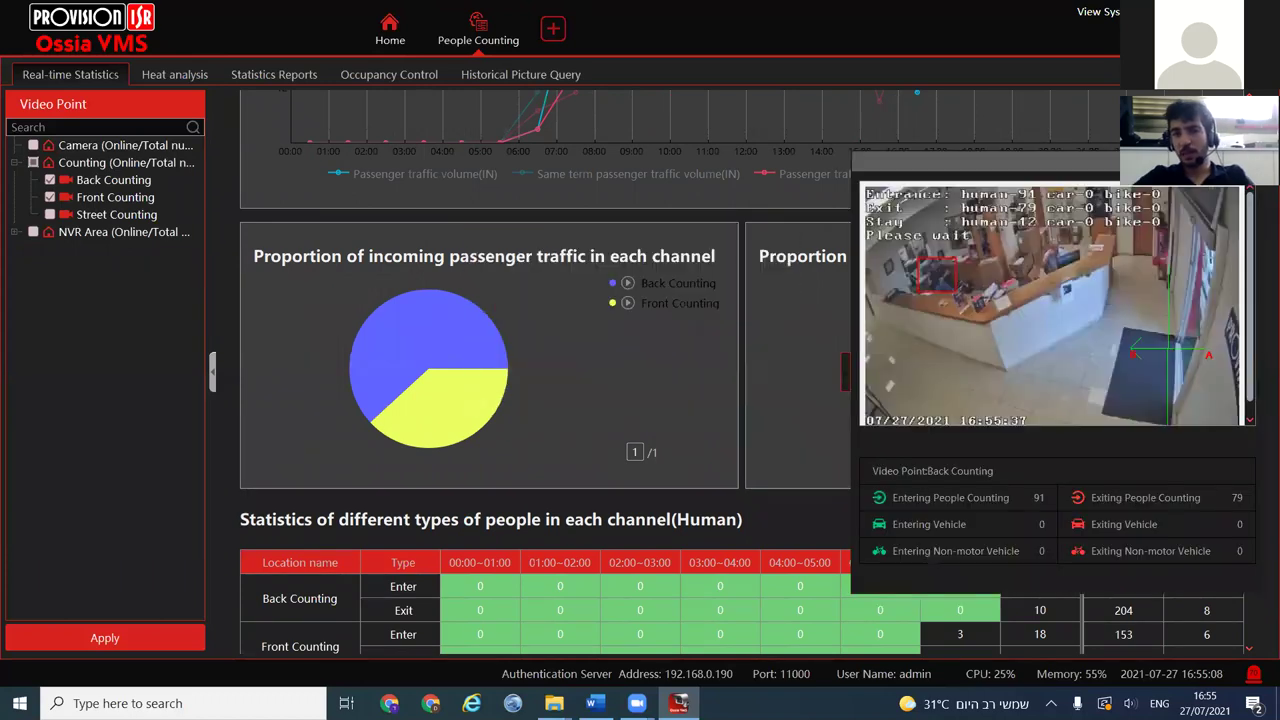
left_click(585, 344)
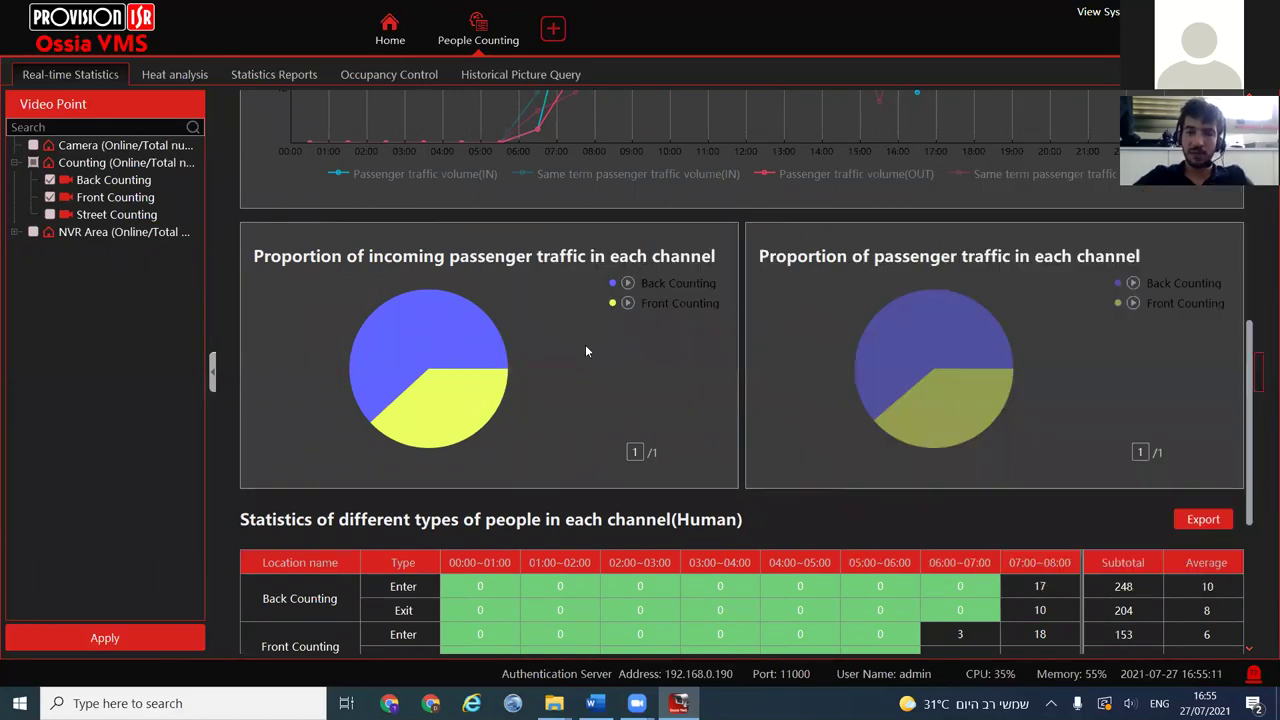
scroll(565, 487, "down", 3)
left_click_drag(590, 491, 780, 490)
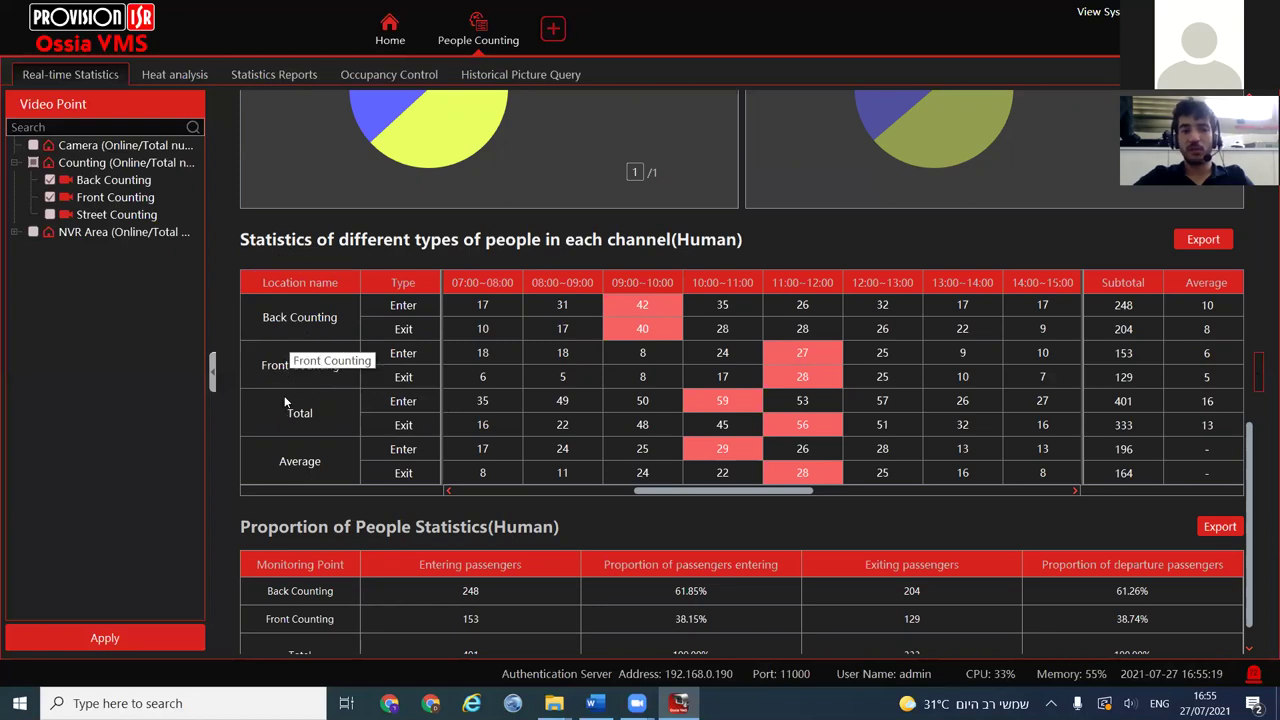
scroll(282, 364, "up", 3)
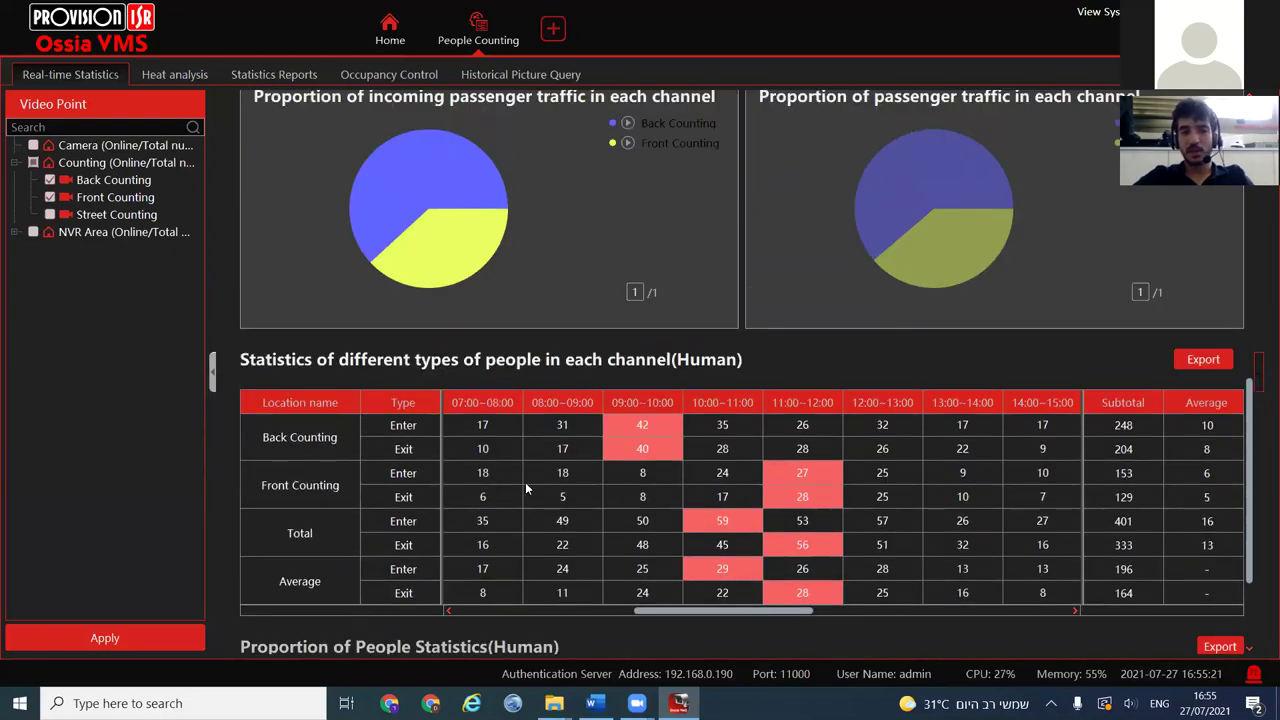
scroll(560, 450, "down", 1)
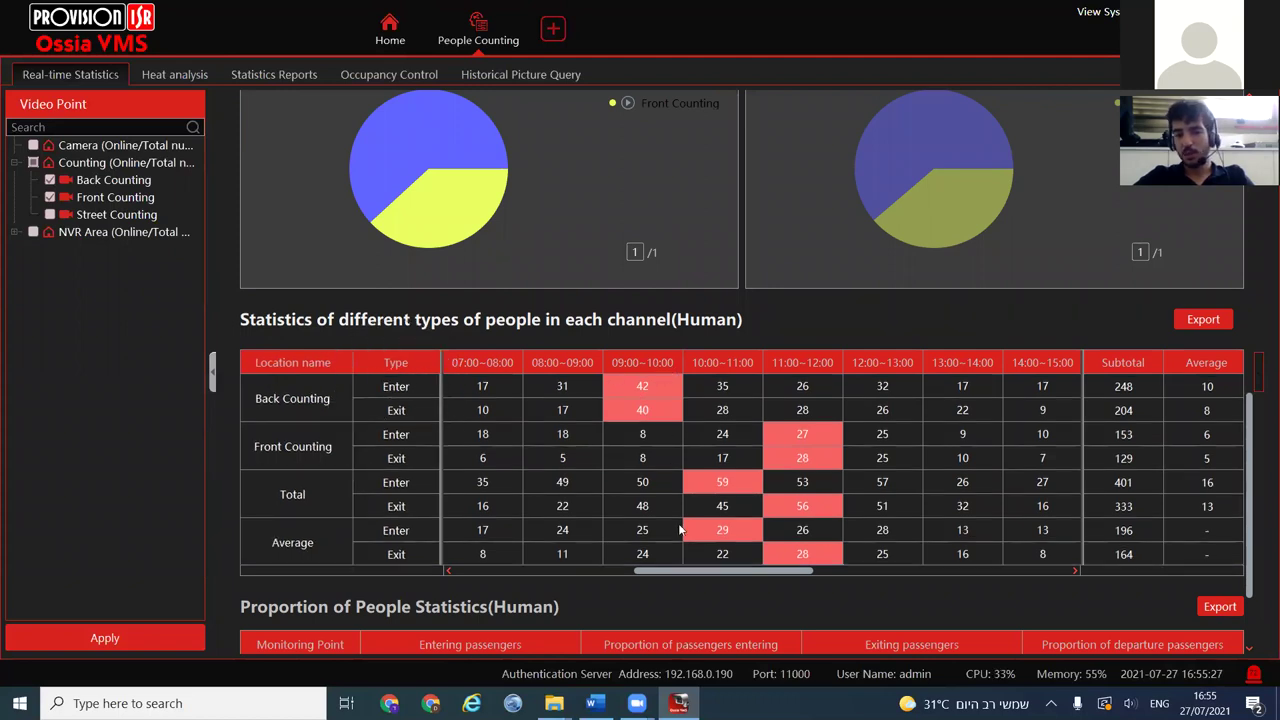
left_click_drag(684, 573, 892, 555)
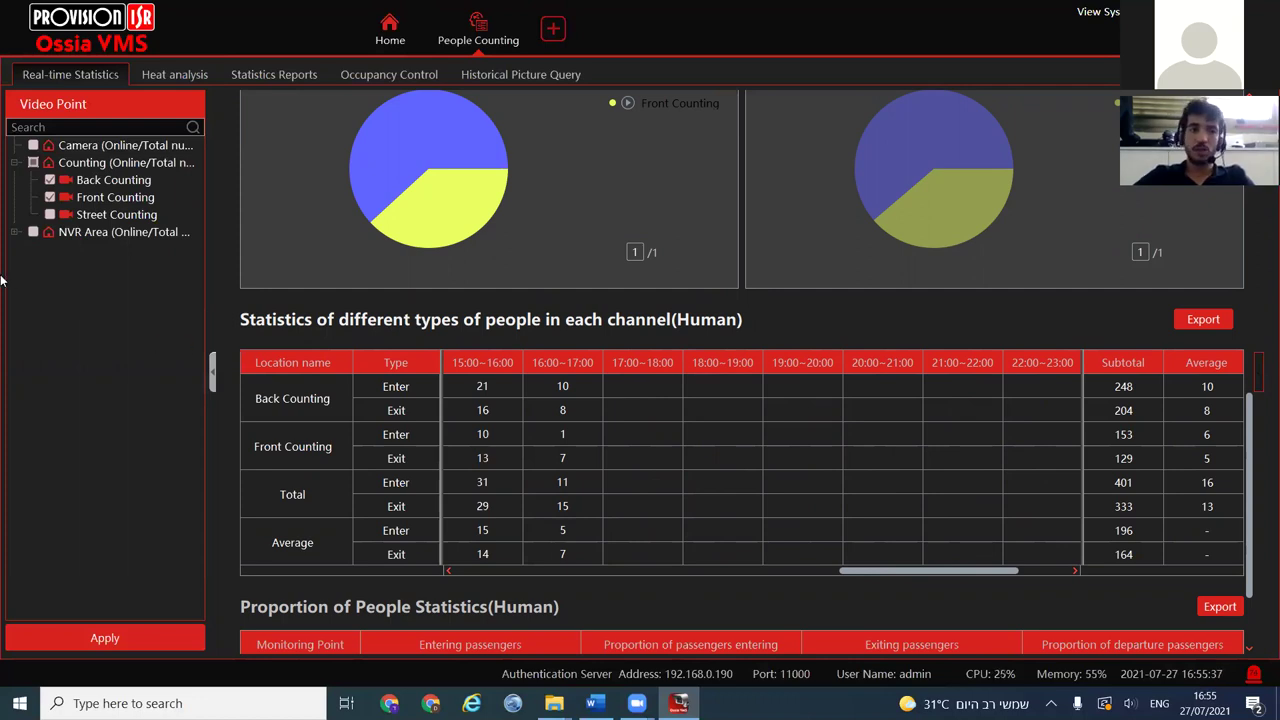
scroll(724, 539, "down", 1)
scroll(797, 498, "up", 1)
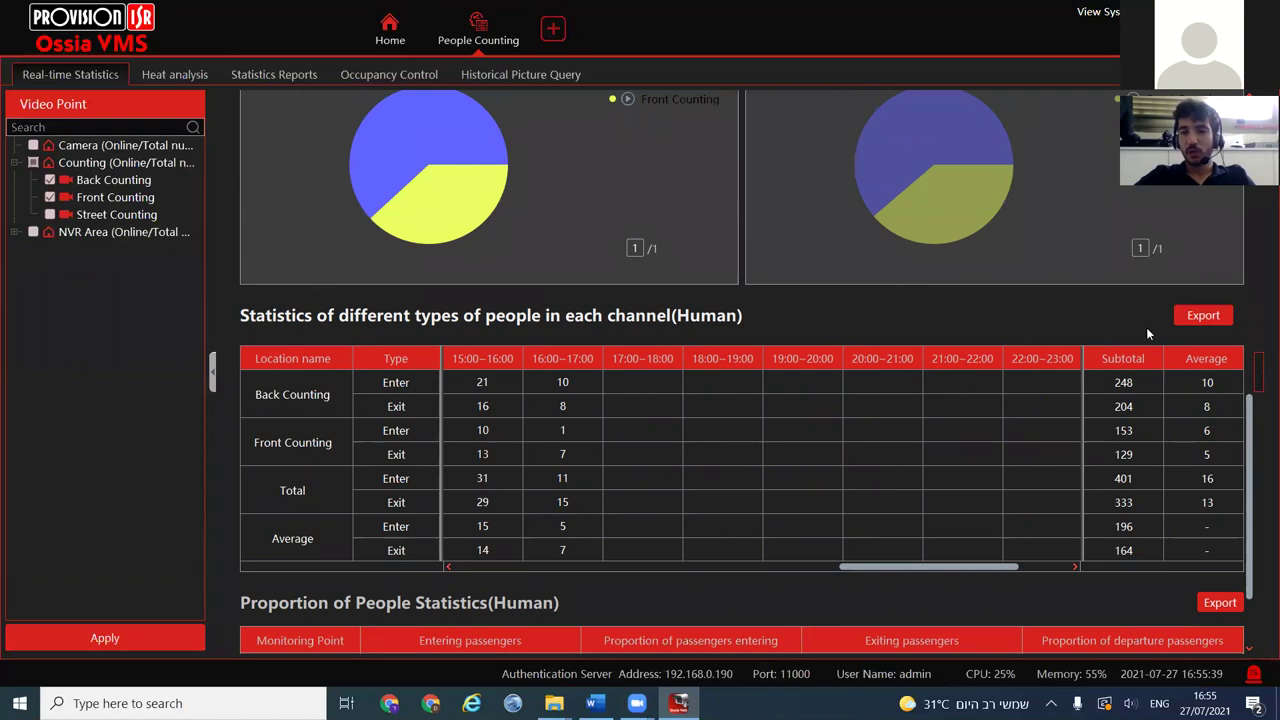
Start exporting the per-channel statistics table and open the earlier .xls in Downloads
left_click(1203, 315)
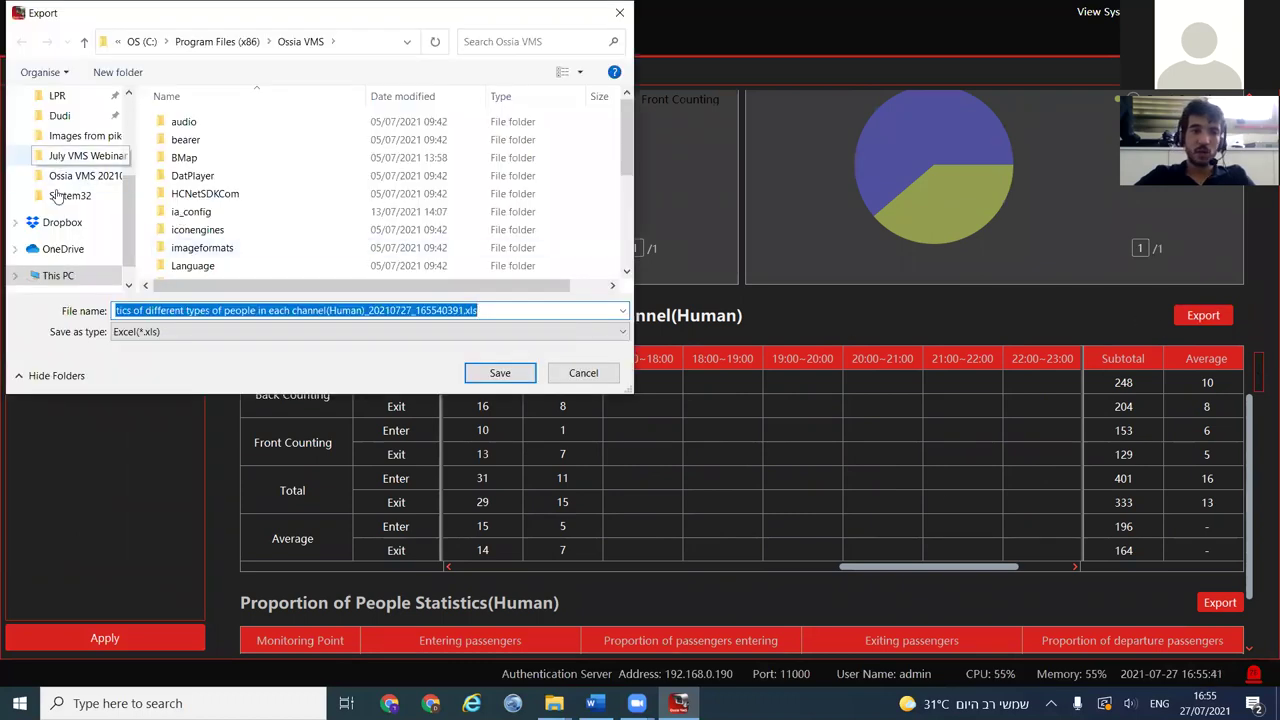
scroll(130, 213, "up", 5)
left_click(72, 149)
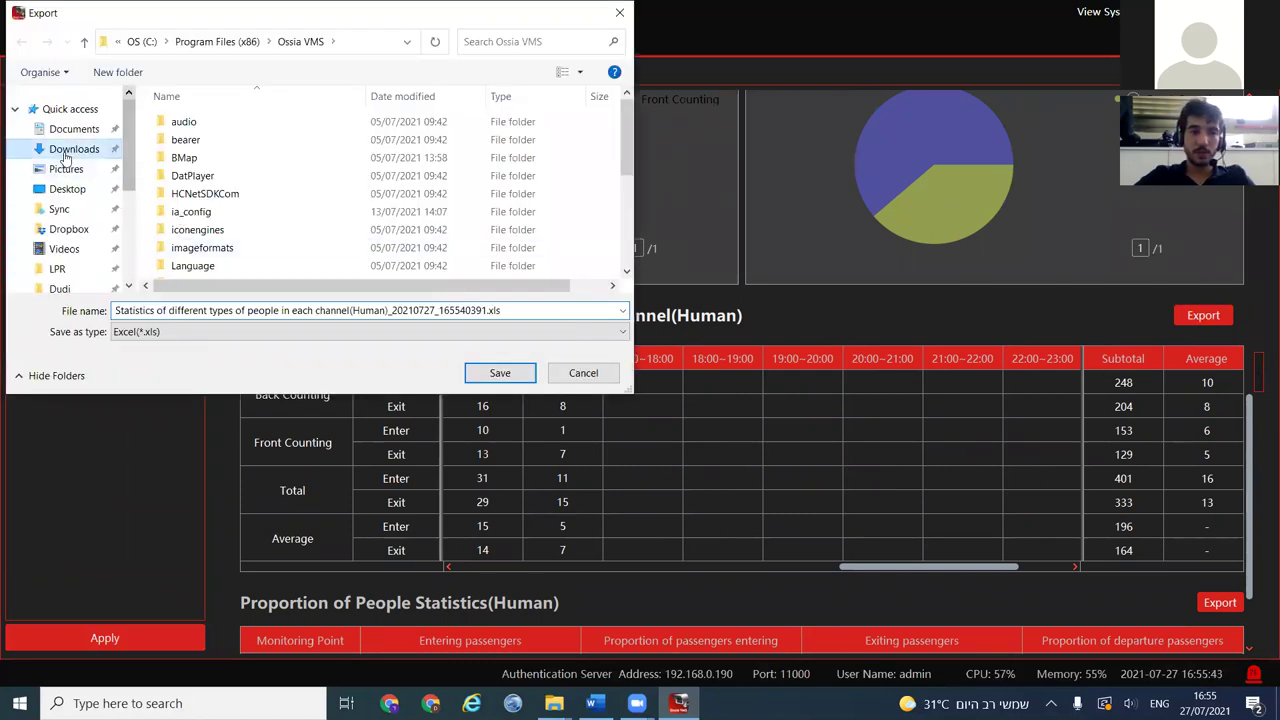
right_click(222, 145)
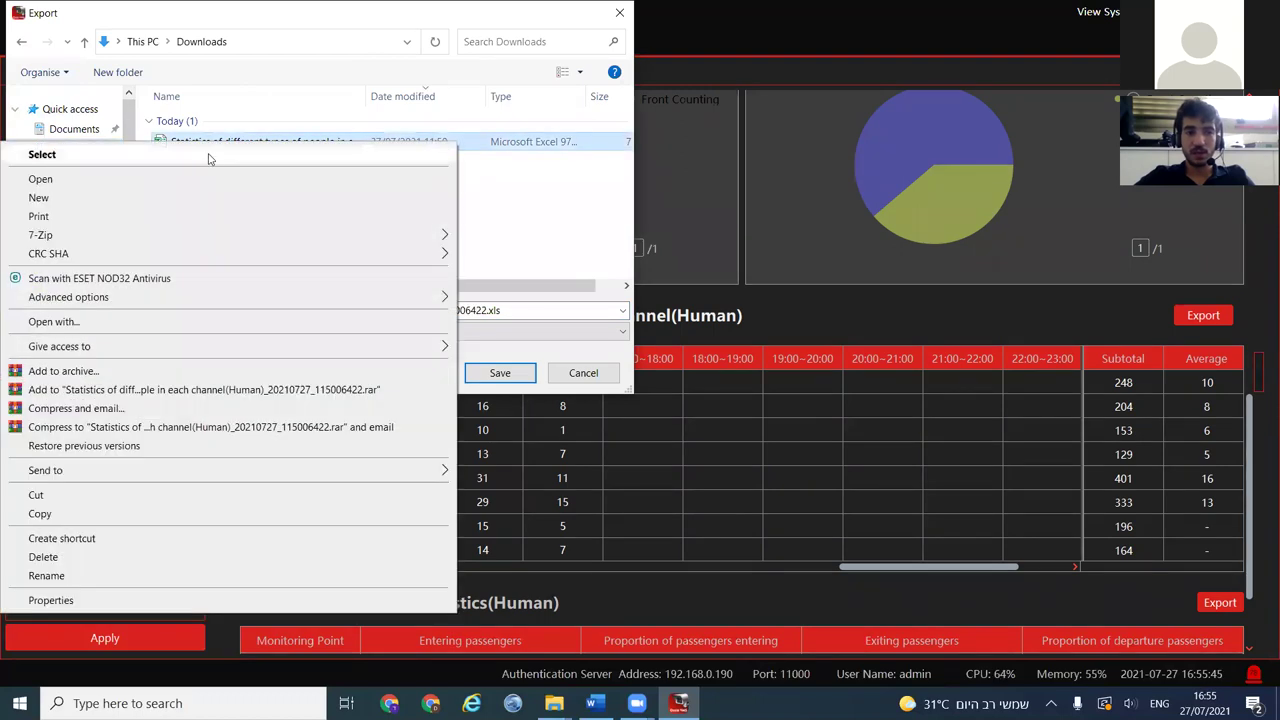
key("Escape")
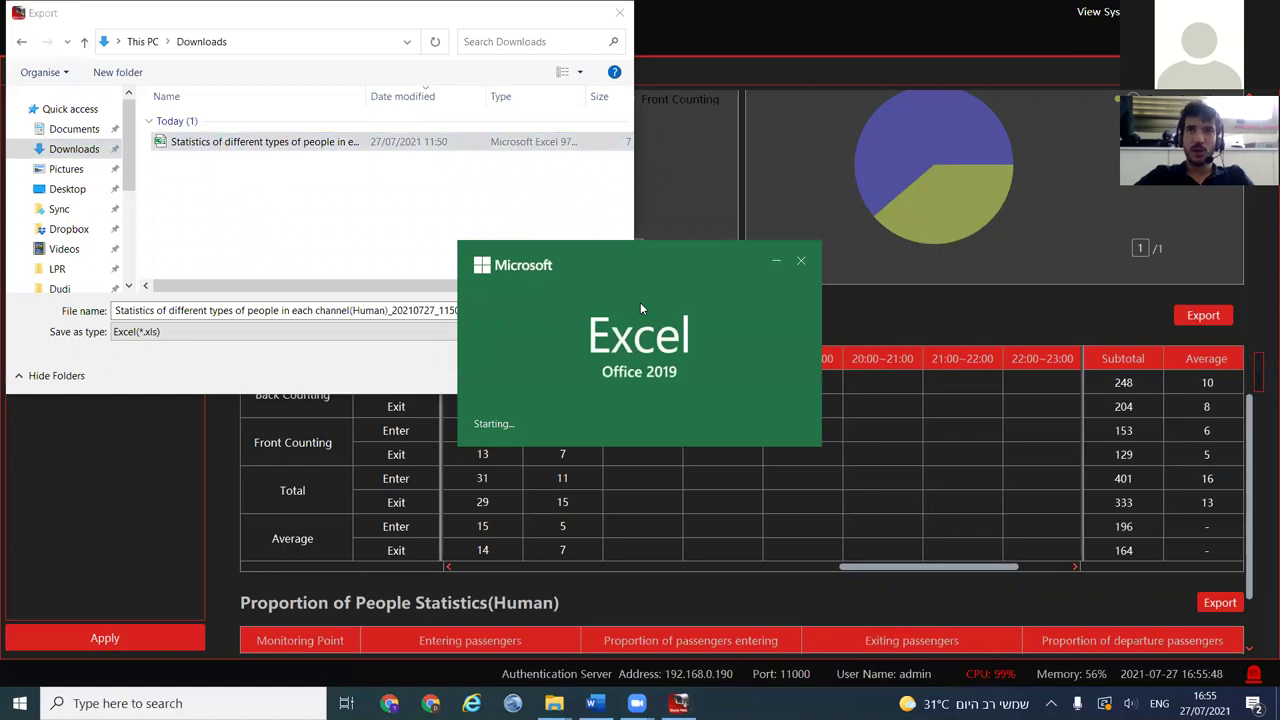
Review the workbook's hourly Enter/Exit counts per channel, then return to Ossia VMS
scroll(783, 472, "down", 6, "ctrl")
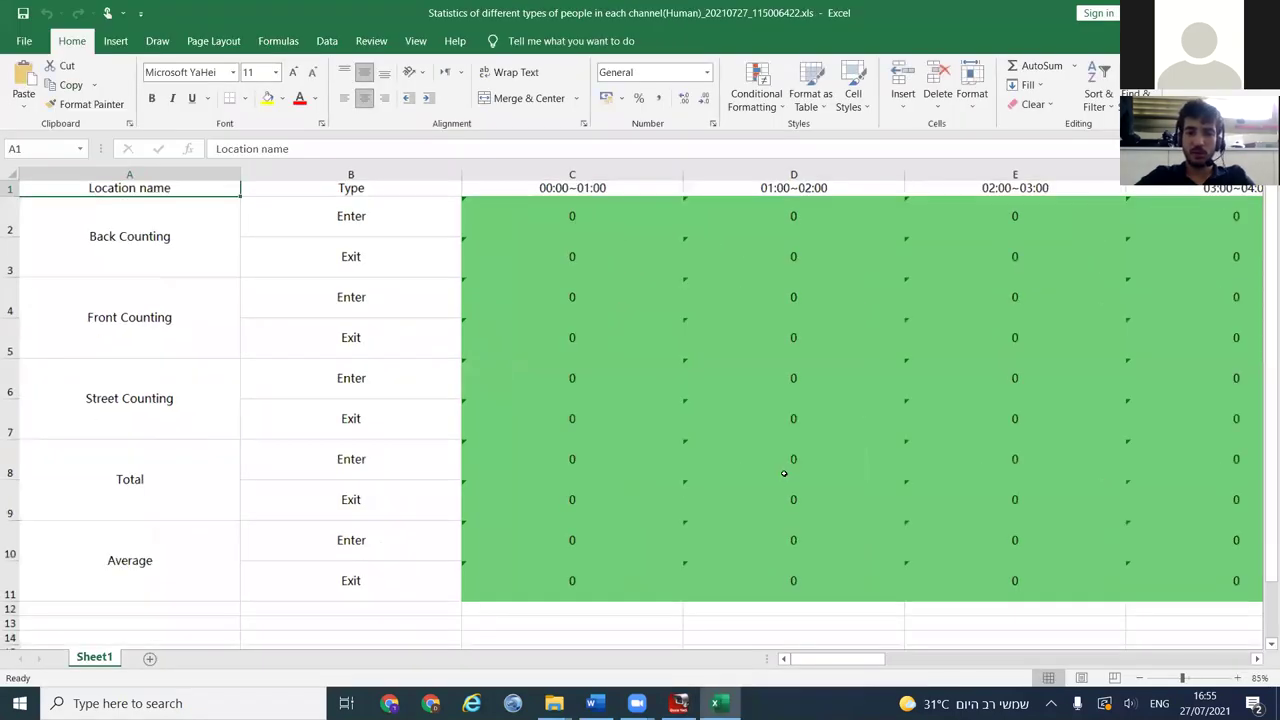
scroll(683, 414, "up", 3, "ctrl")
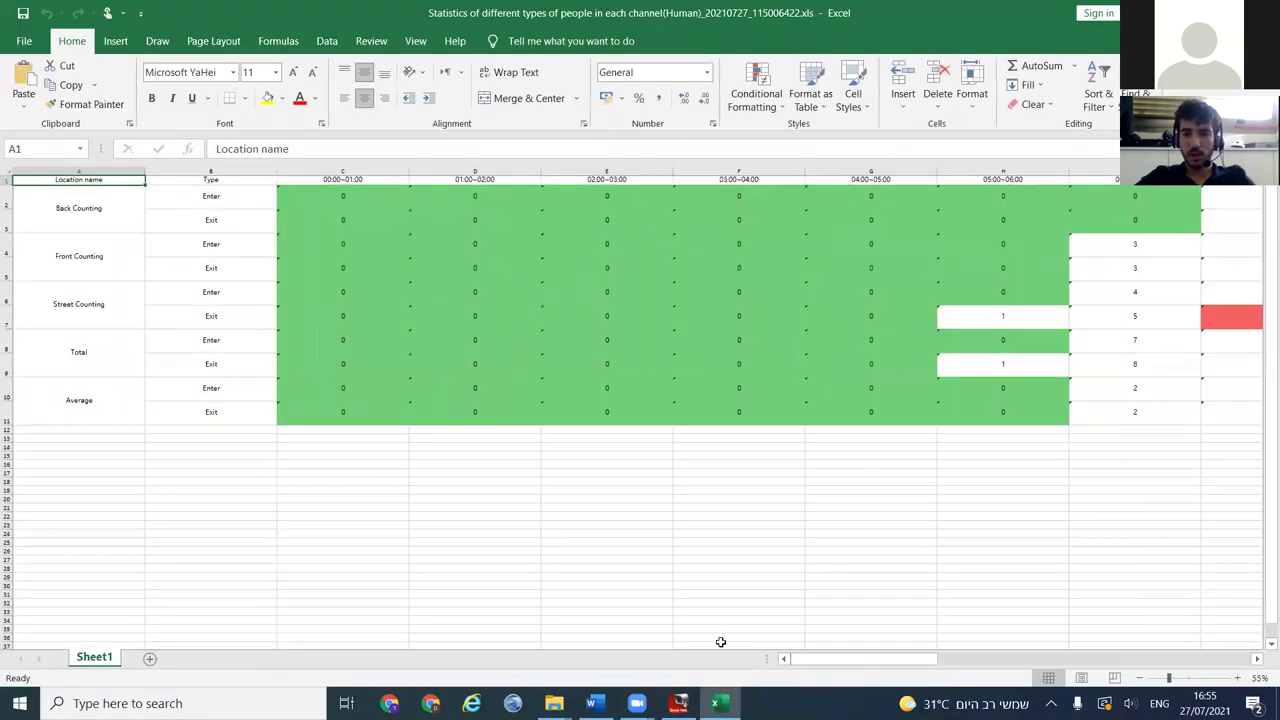
left_click_drag(848, 660, 962, 660)
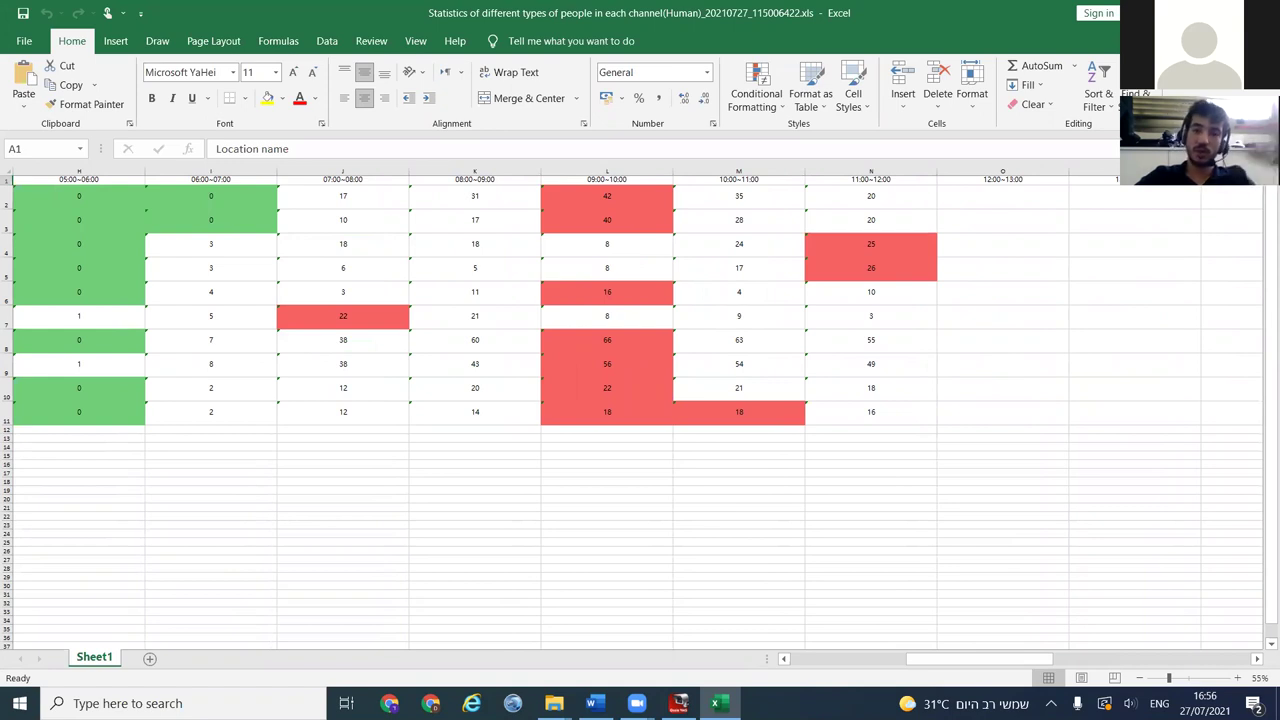
key("alt+Tab")
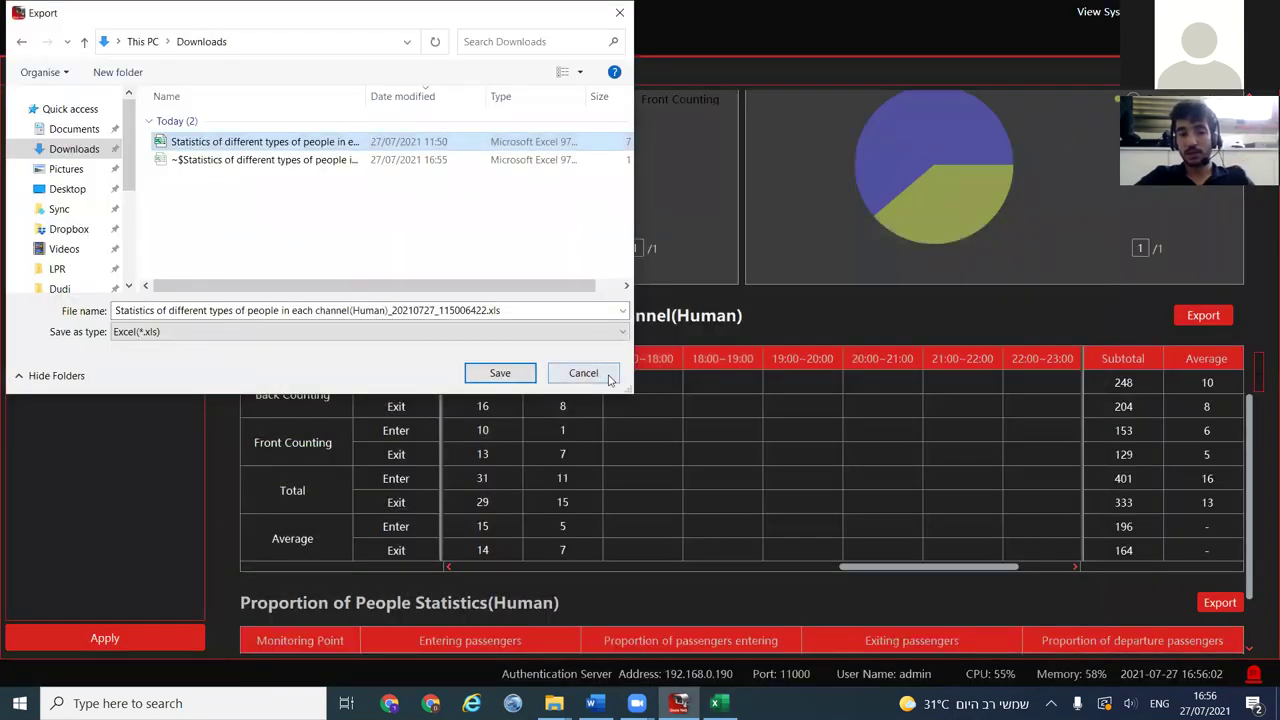
Dismiss the export dialog, close Excel, and scroll Real-time Statistics back to the top
left_click(609, 379)
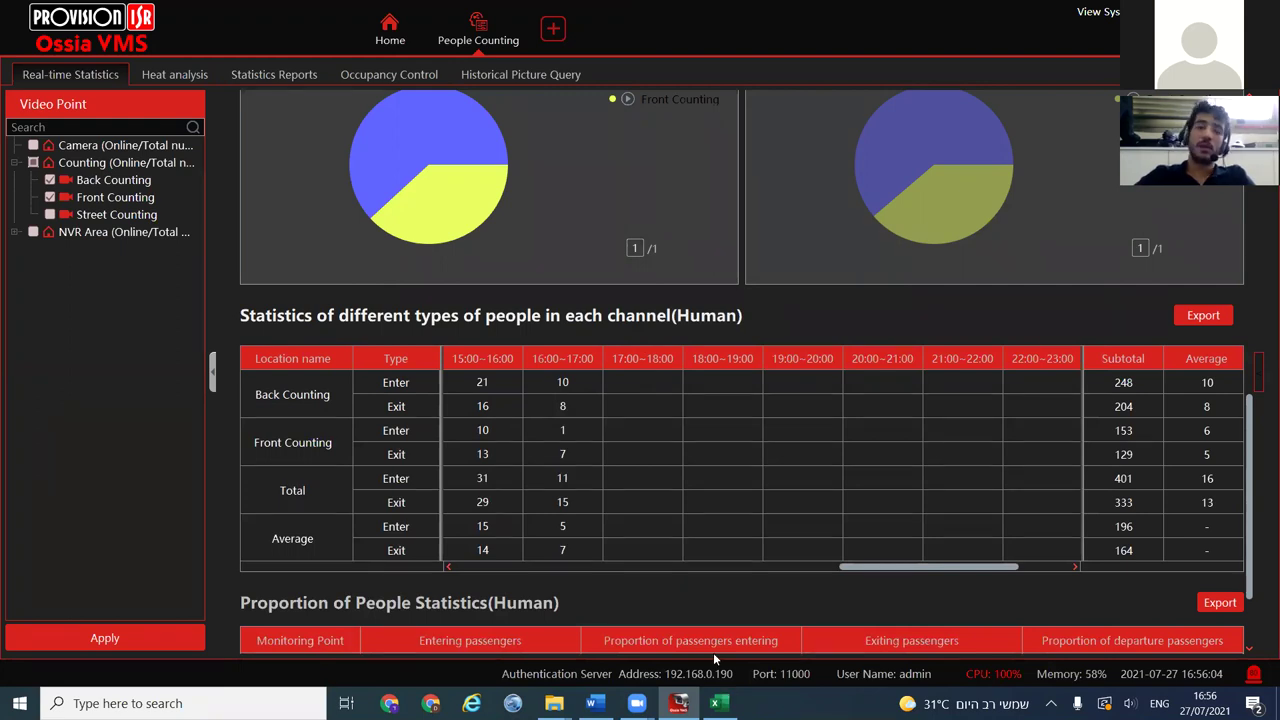
scroll(797, 574, "up", 5)
mouse_move(715, 703)
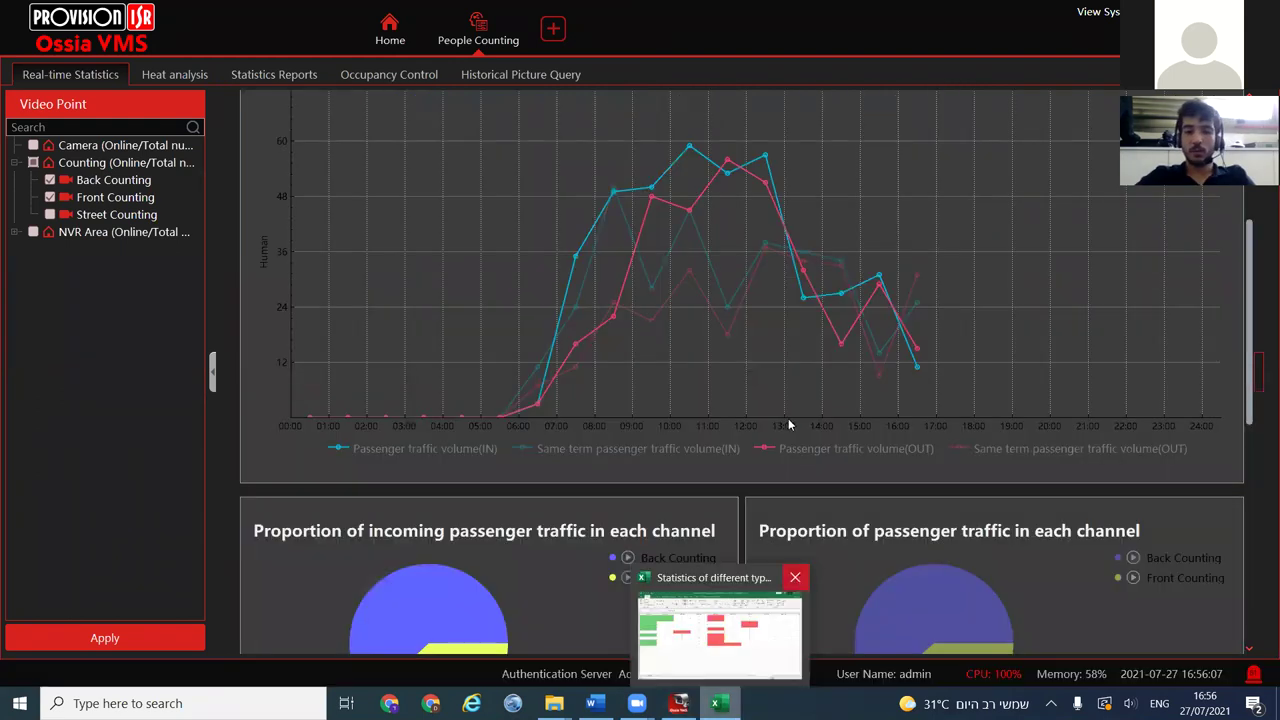
left_click(792, 580)
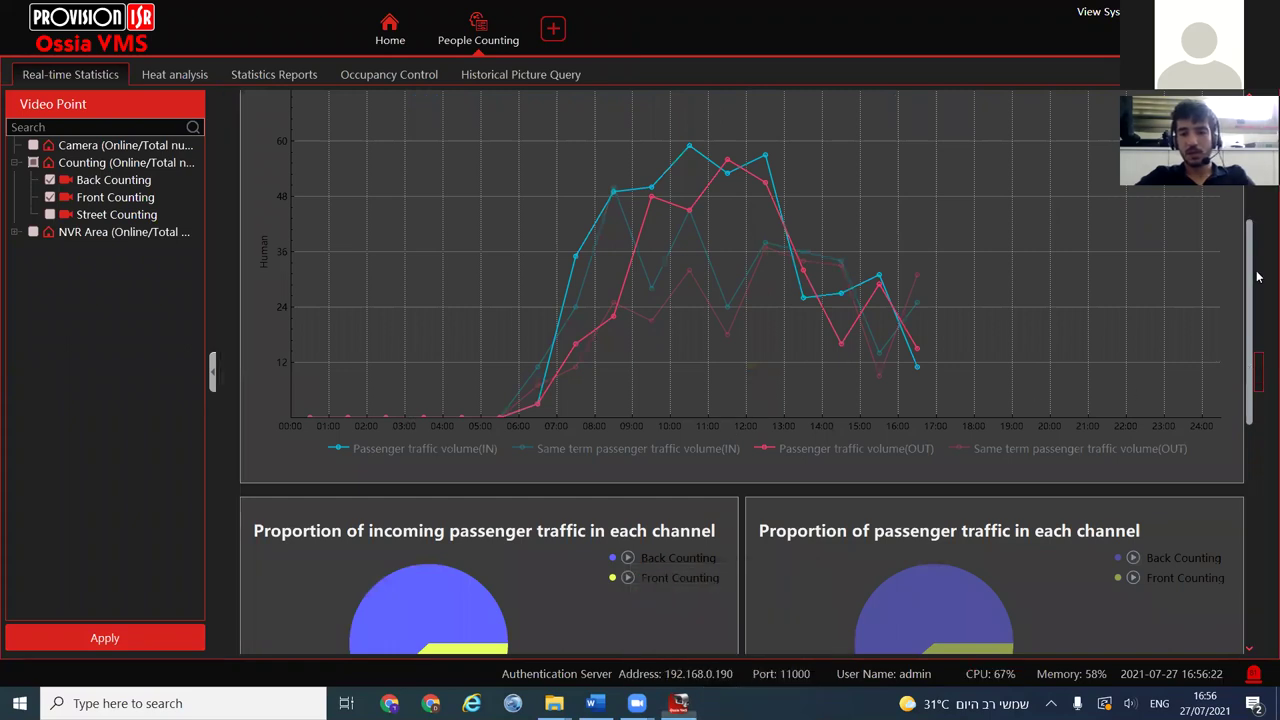
scroll(1206, 260, "up", 4)
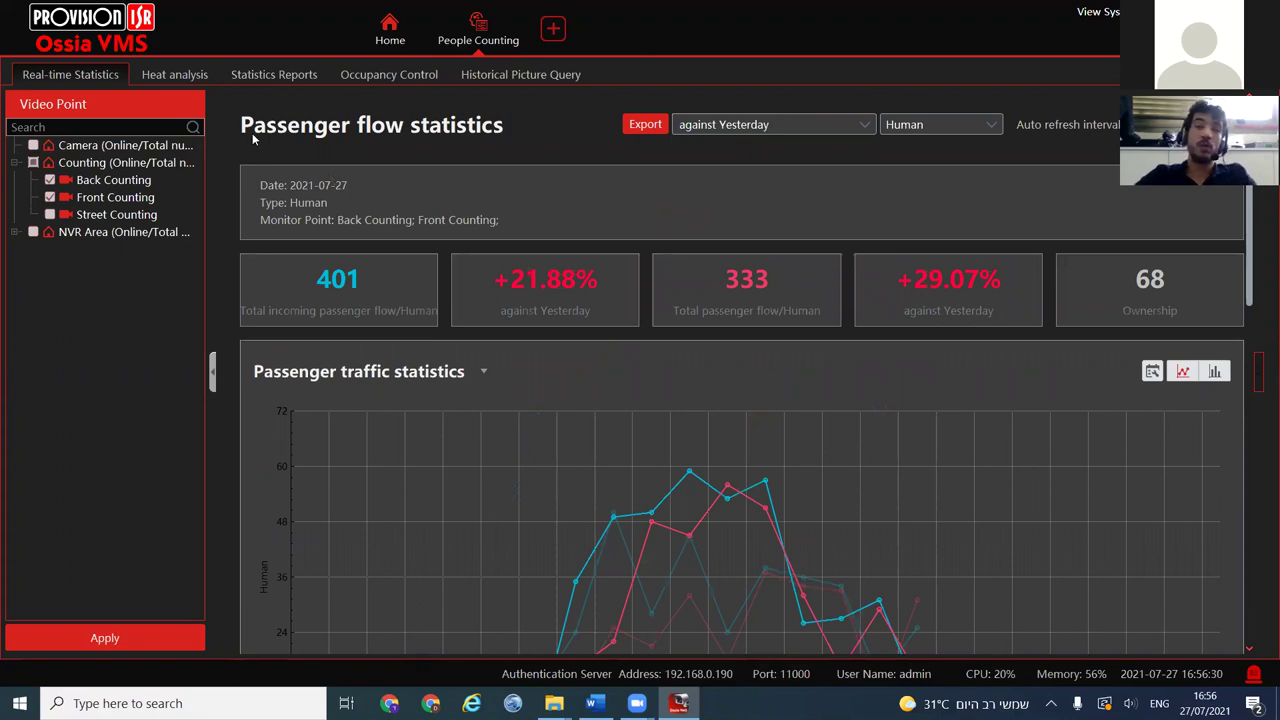
On Statistics Reports, include all three counting channels: Back, Front and Street Counting
left_click(272, 78)
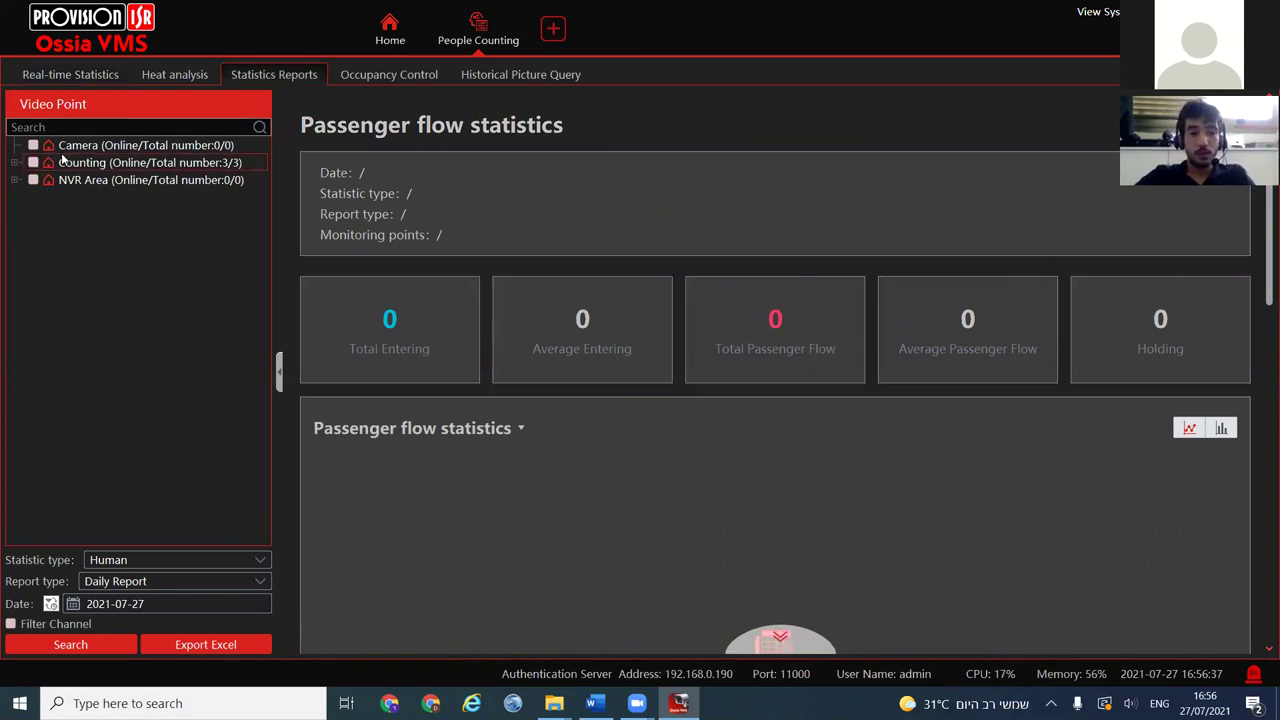
left_click(247, 80)
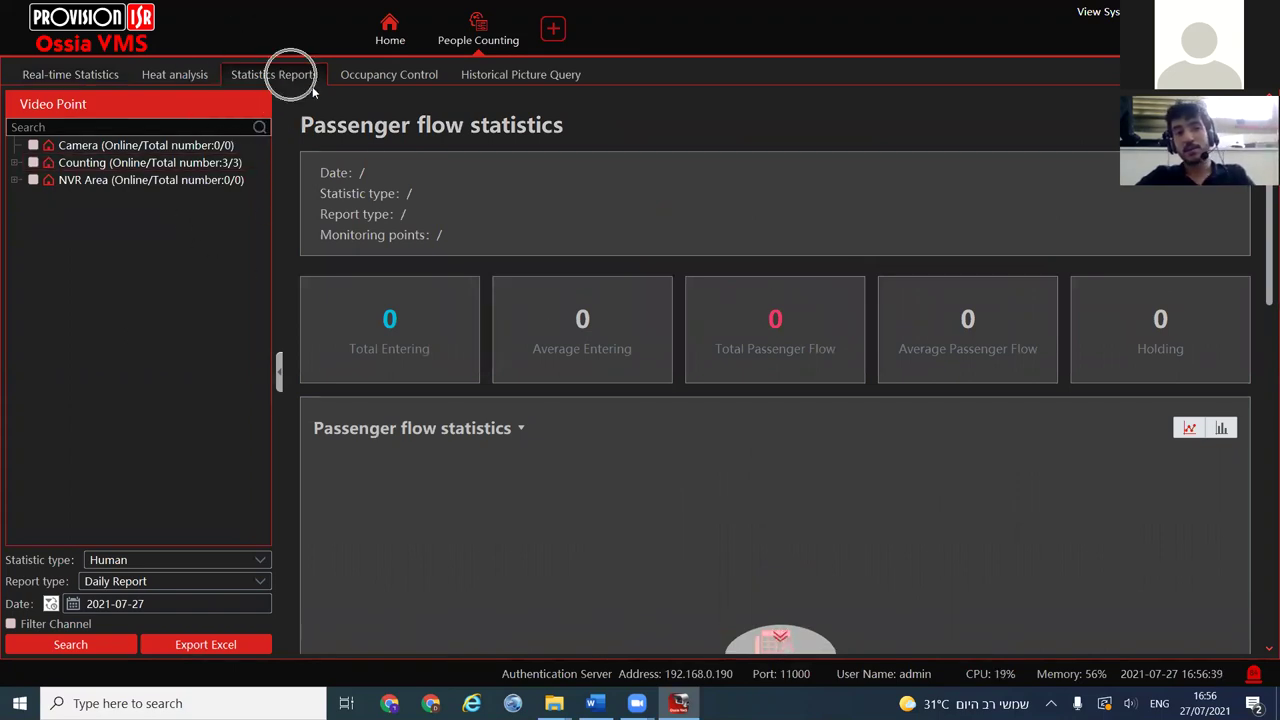
scroll(545, 314, "down", 5)
scroll(550, 350, "down", 2)
scroll(562, 404, "up", 7)
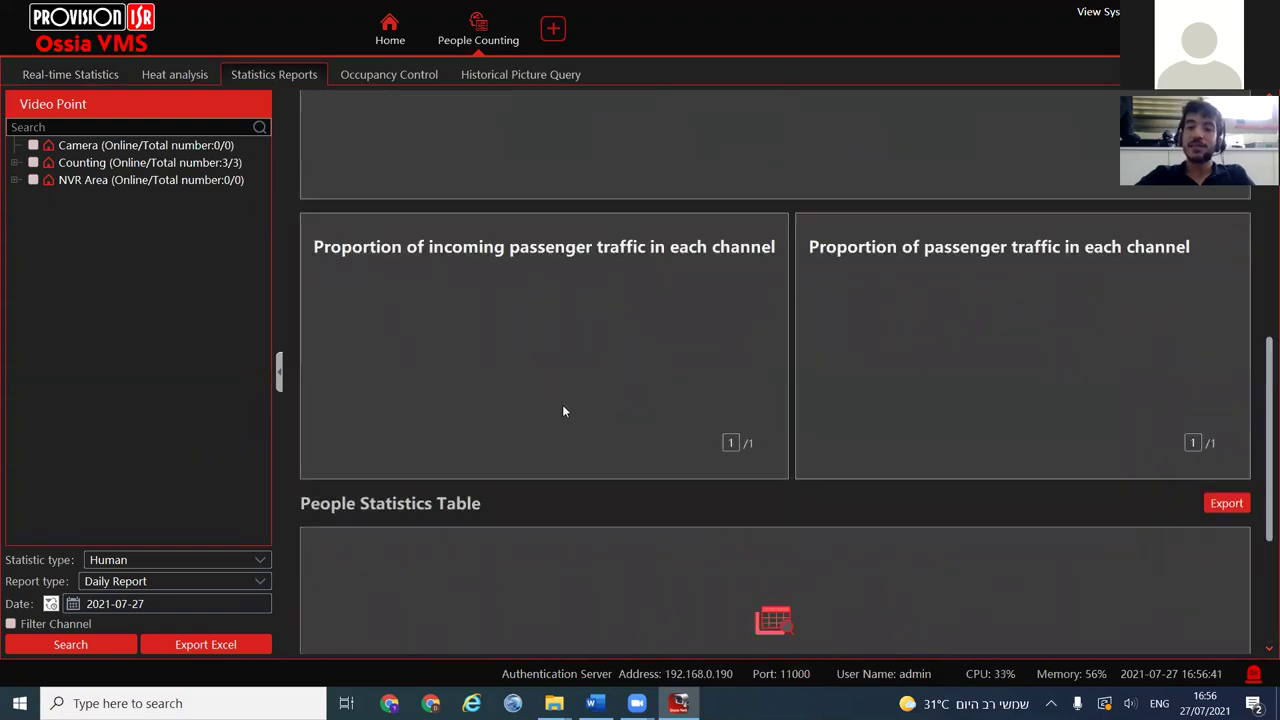
left_click(33, 164)
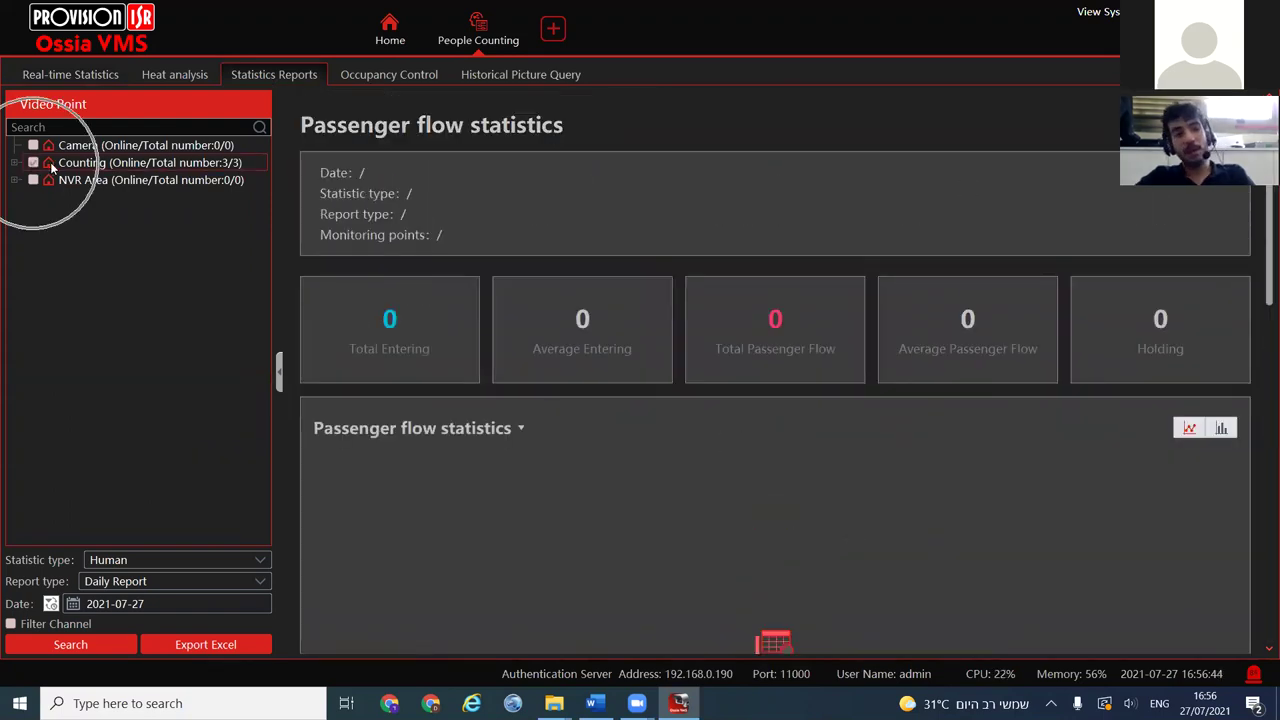
left_click(15, 162)
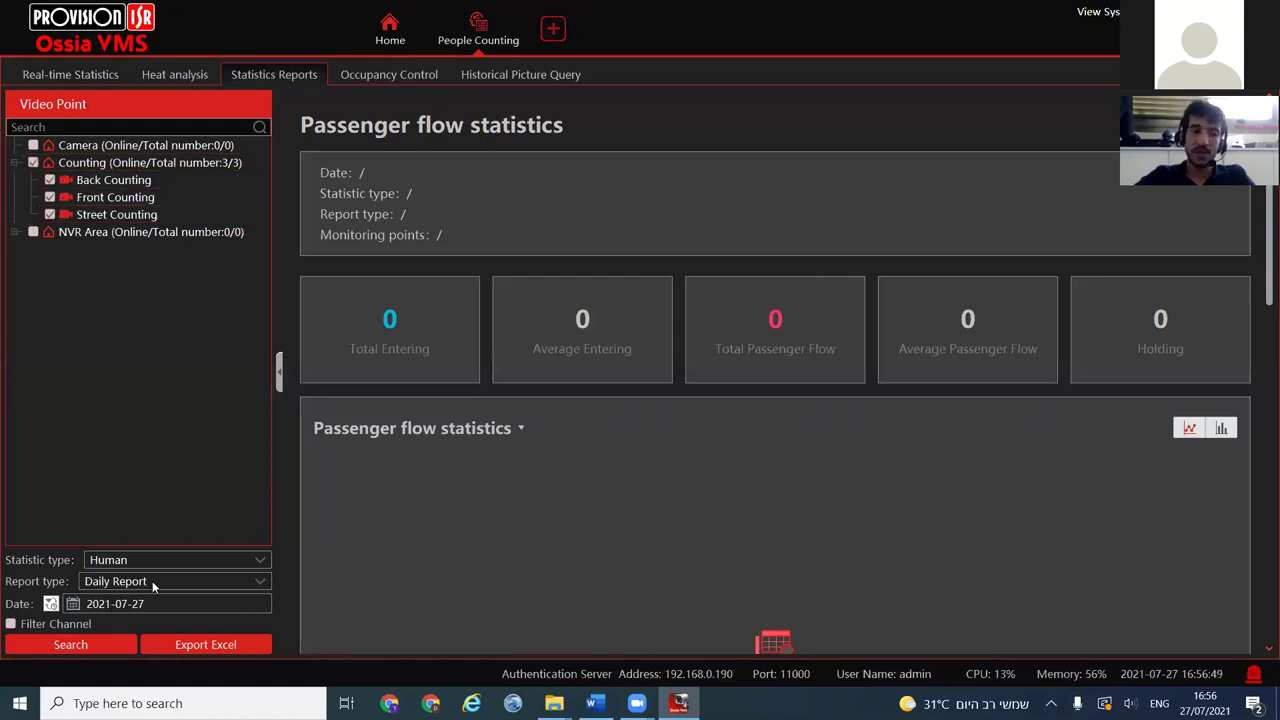
Generate a Monthly Report for July 2021
left_click(114, 588)
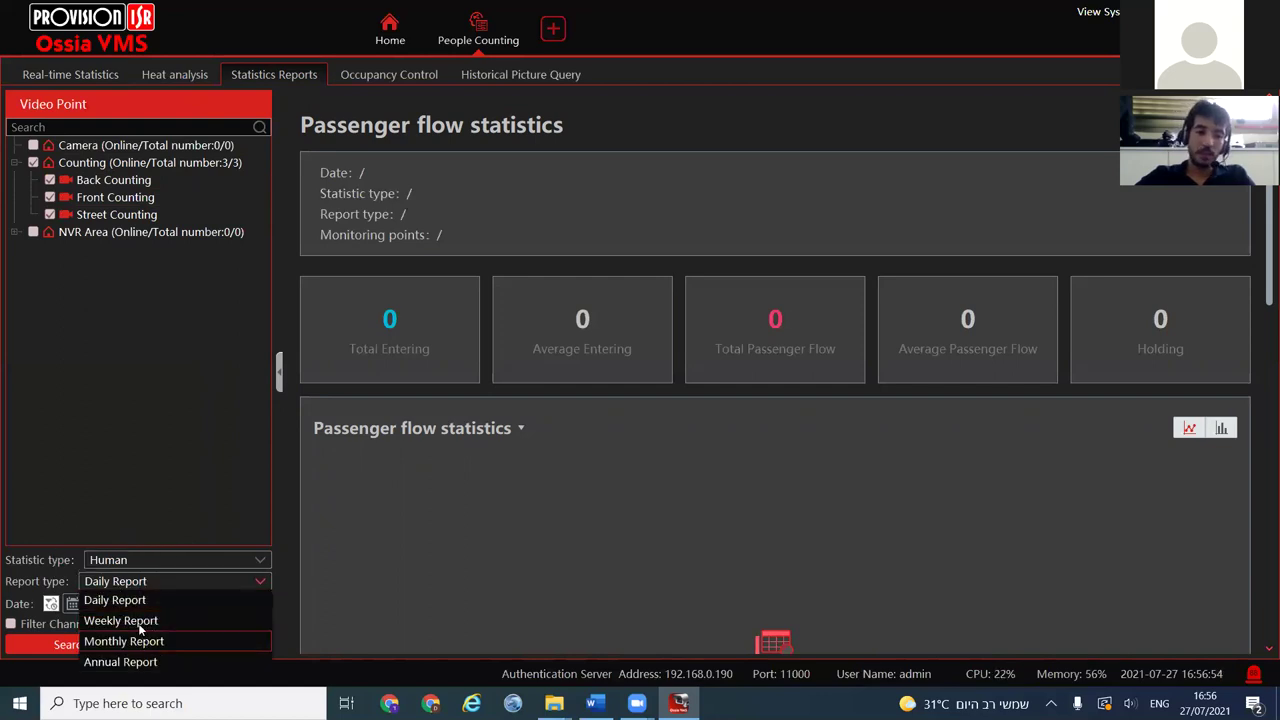
left_click(142, 641)
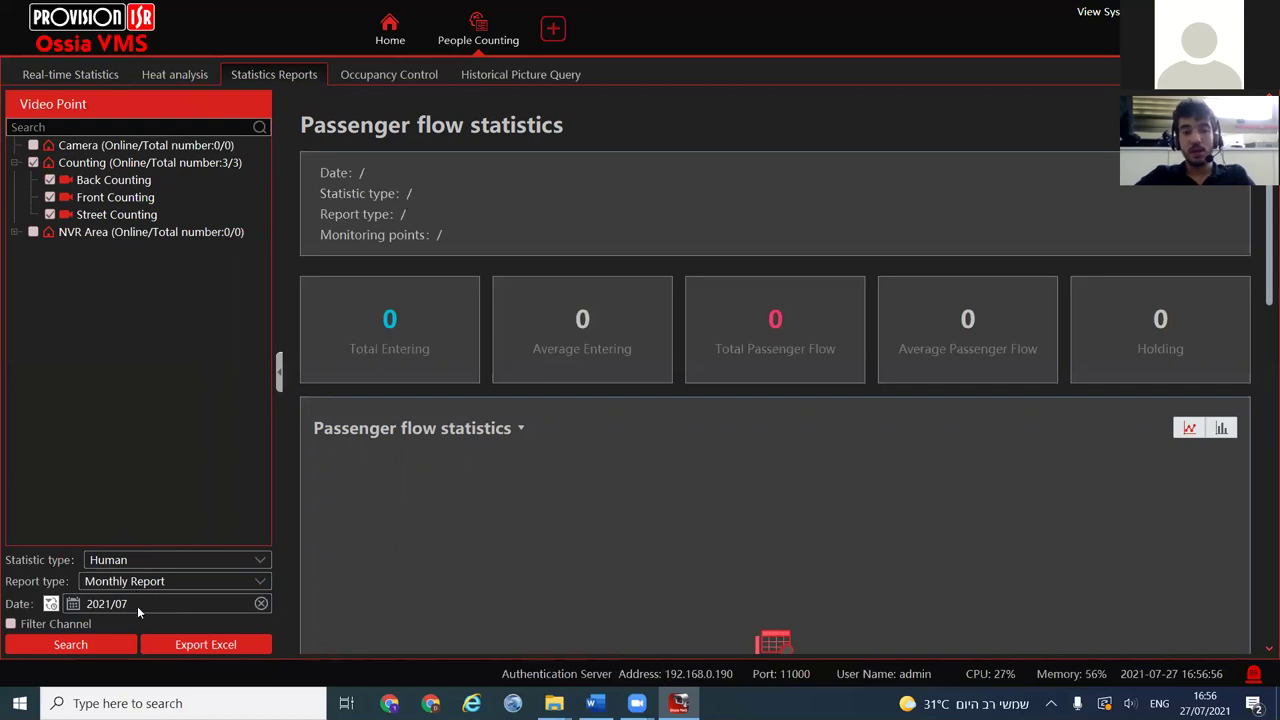
left_click(142, 598)
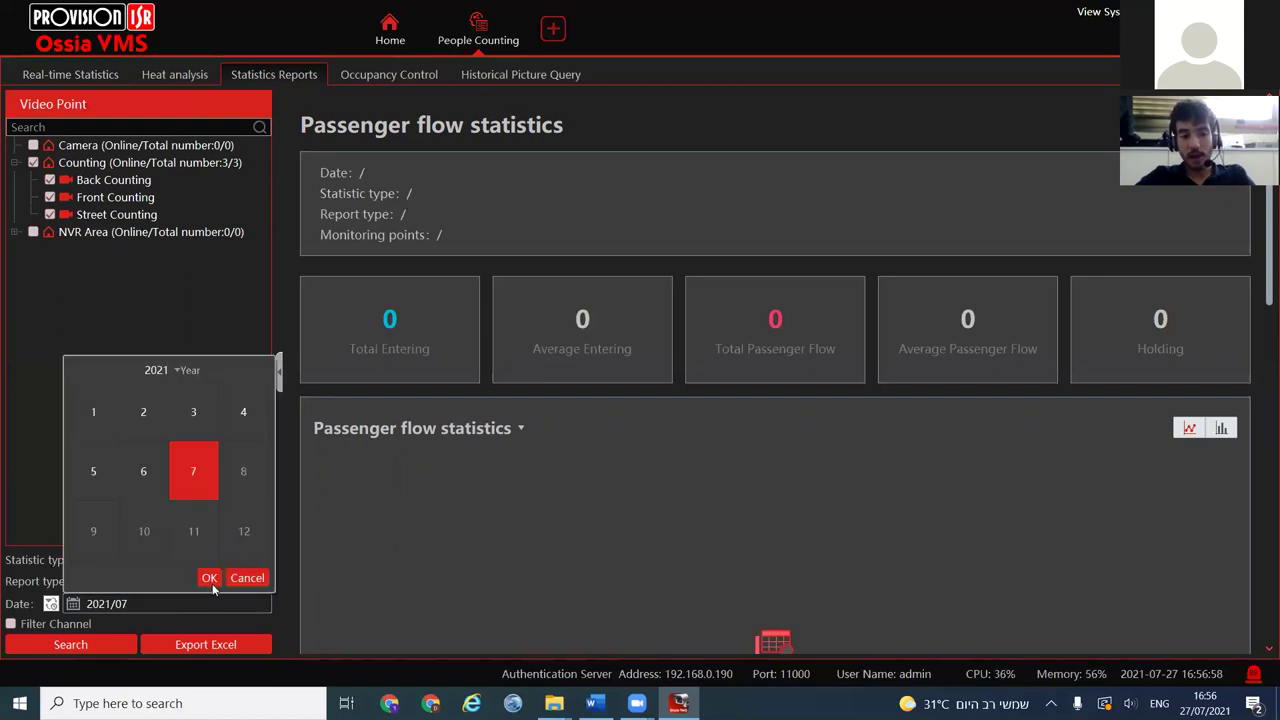
left_click(112, 642)
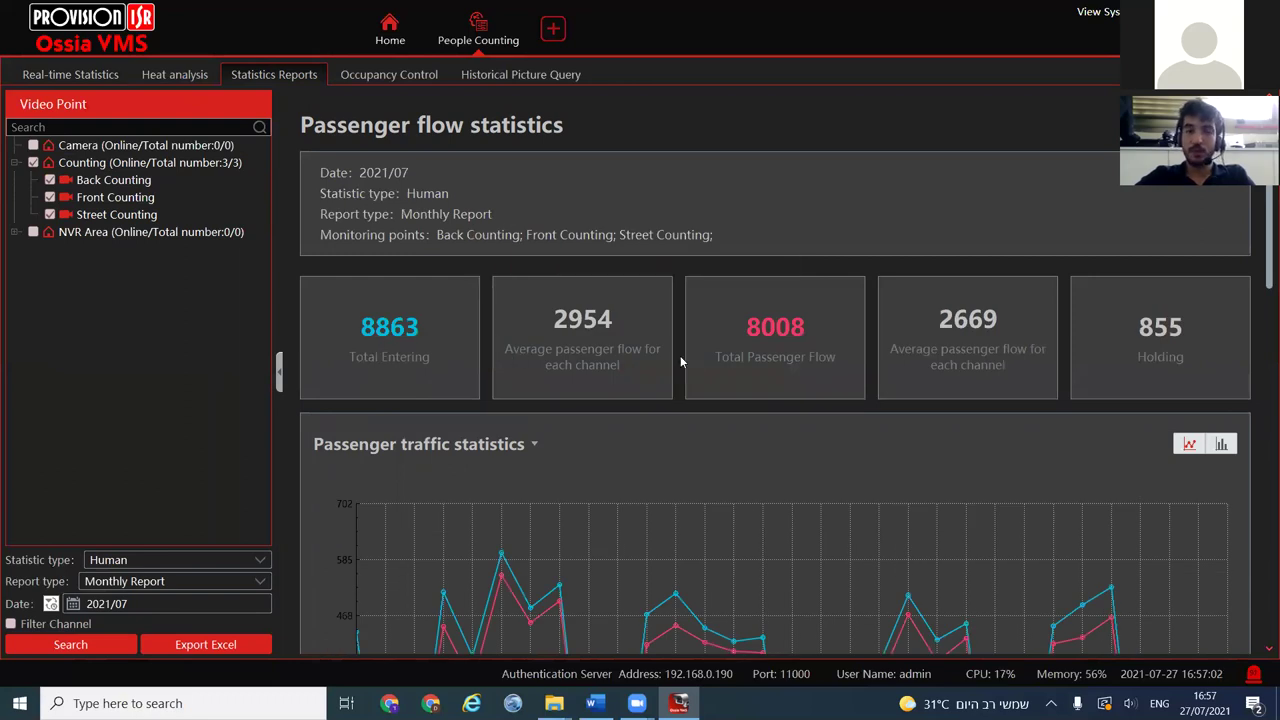
scroll(777, 567, "down", 8)
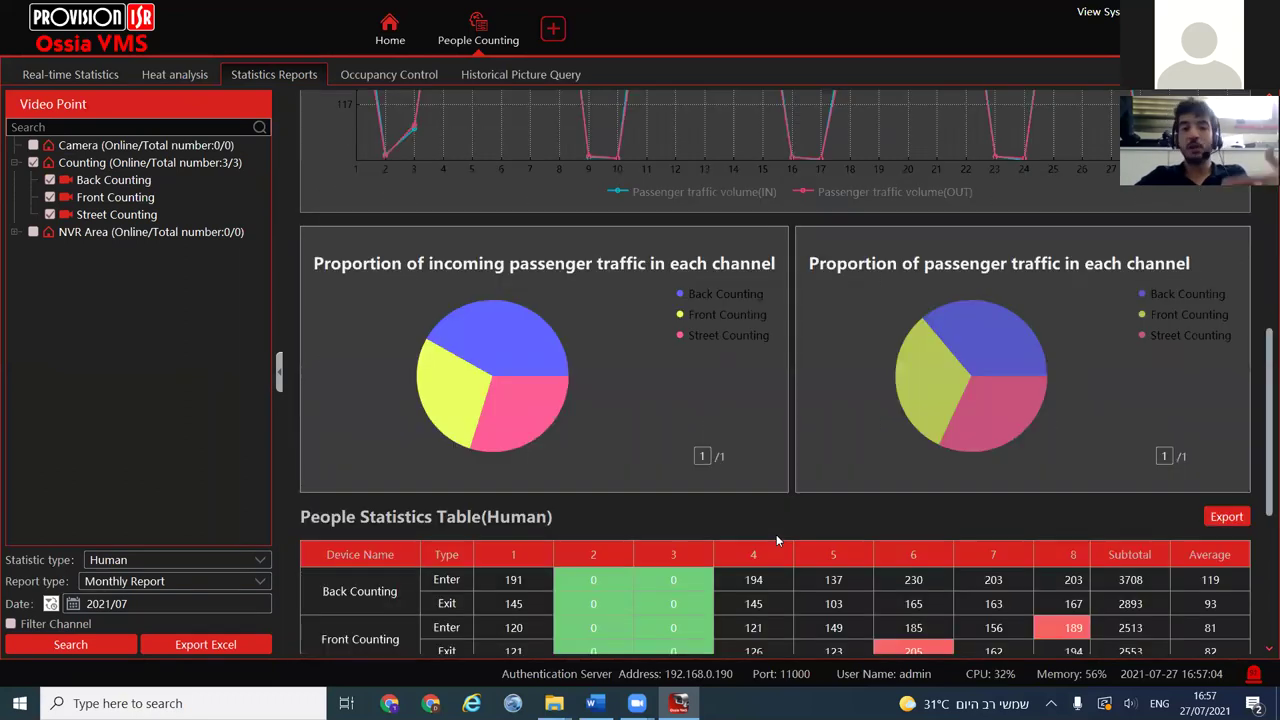
scroll(760, 555, "up", 1)
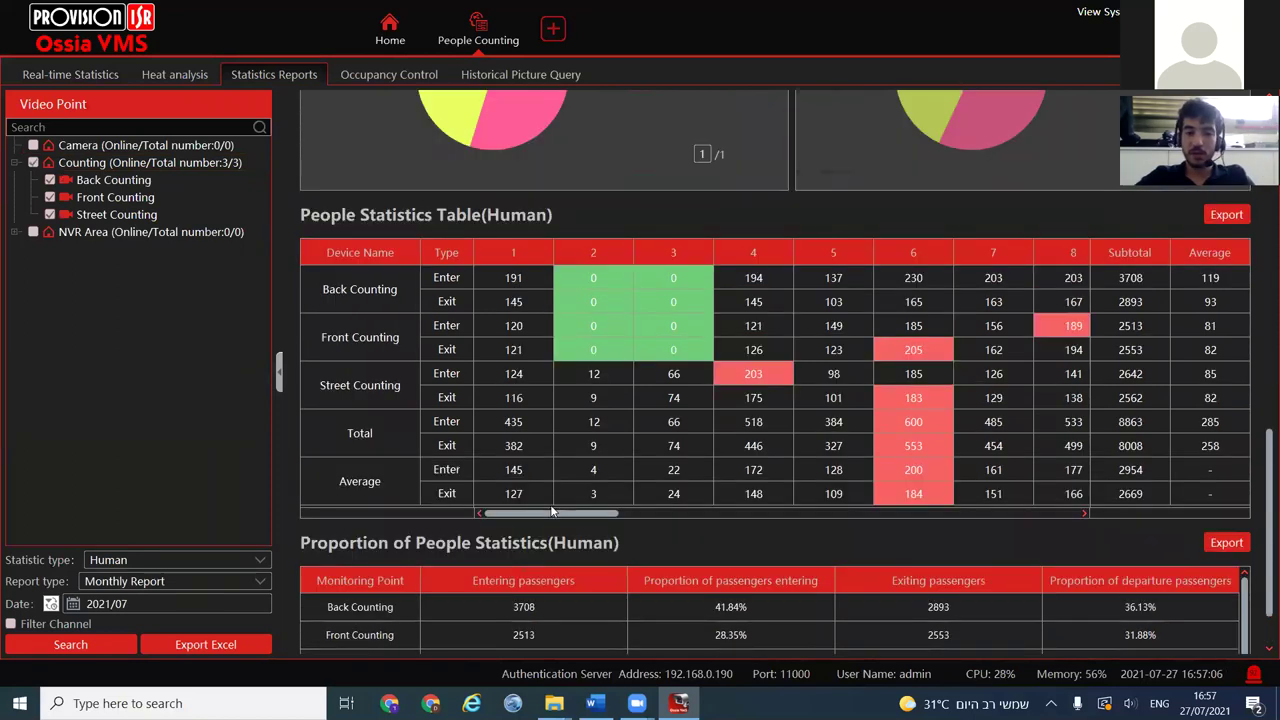
left_click_drag(546, 511, 450, 316)
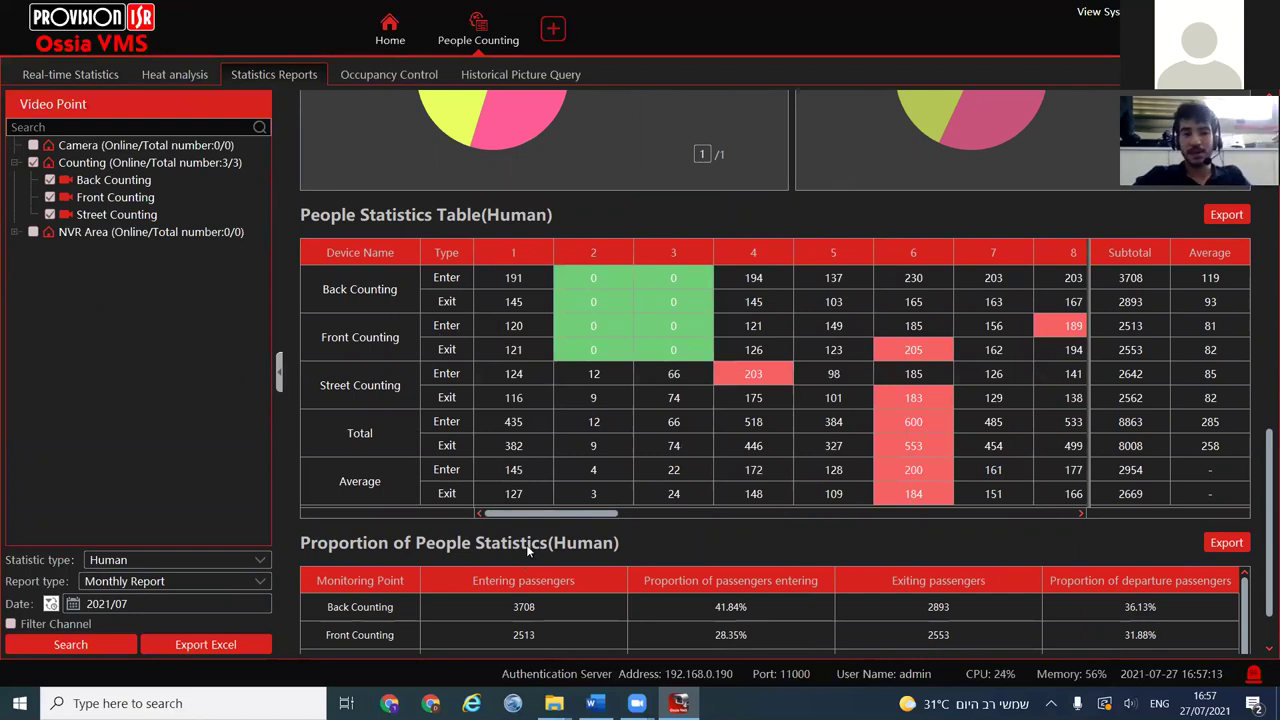
left_click(813, 513)
left_click(144, 598)
left_click(492, 285)
left_click(492, 285)
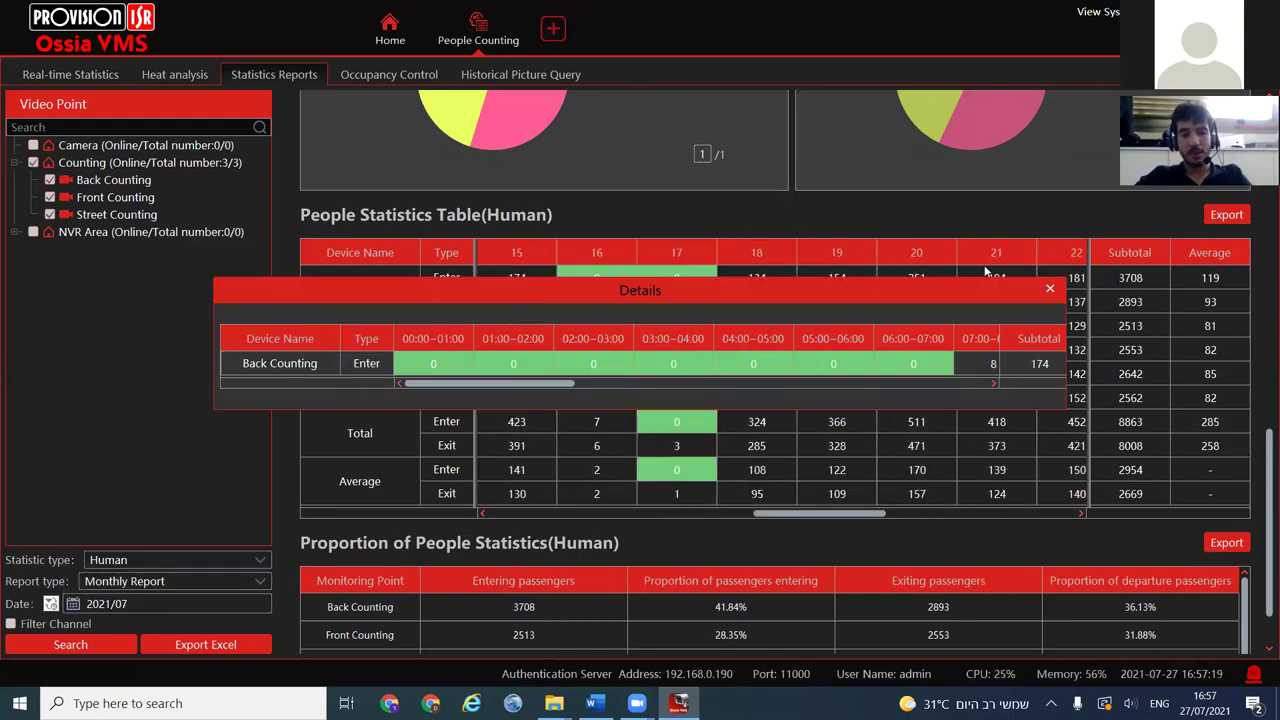
left_click(1014, 290)
scroll(625, 288, "up", 10)
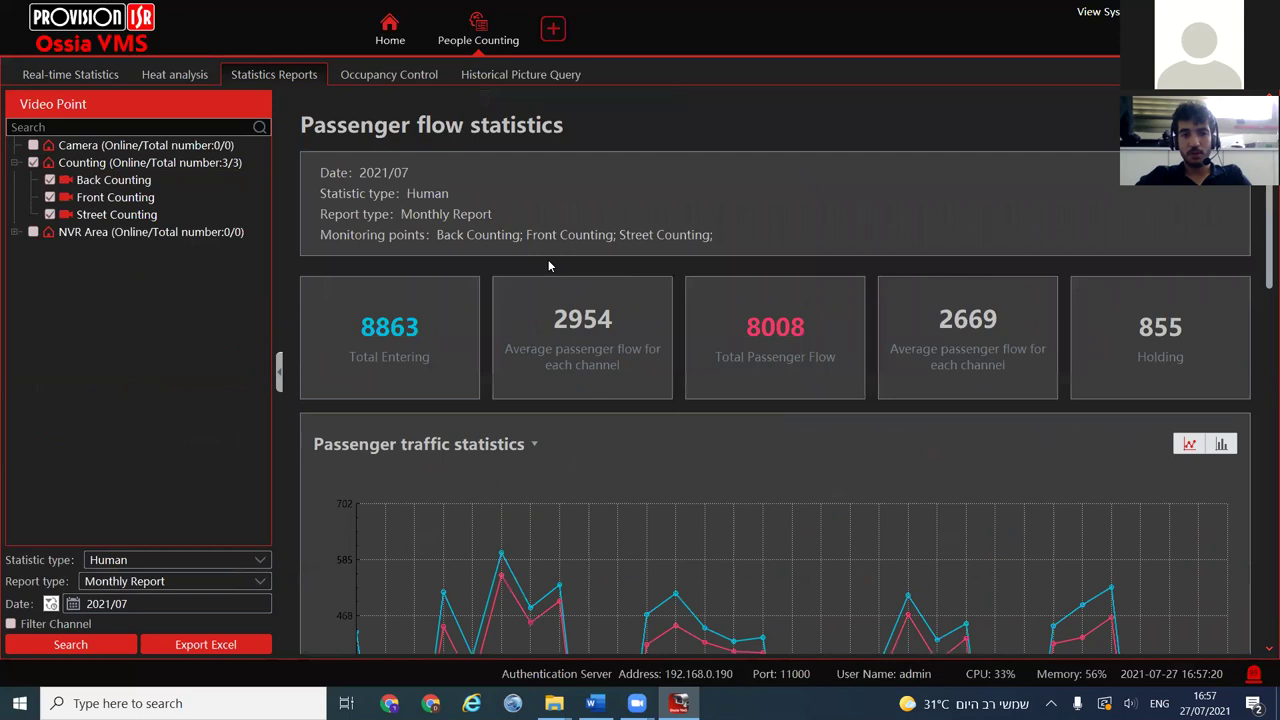
scroll(480, 400, "down", 6)
scroll(525, 488, "down", 2)
left_click(522, 545)
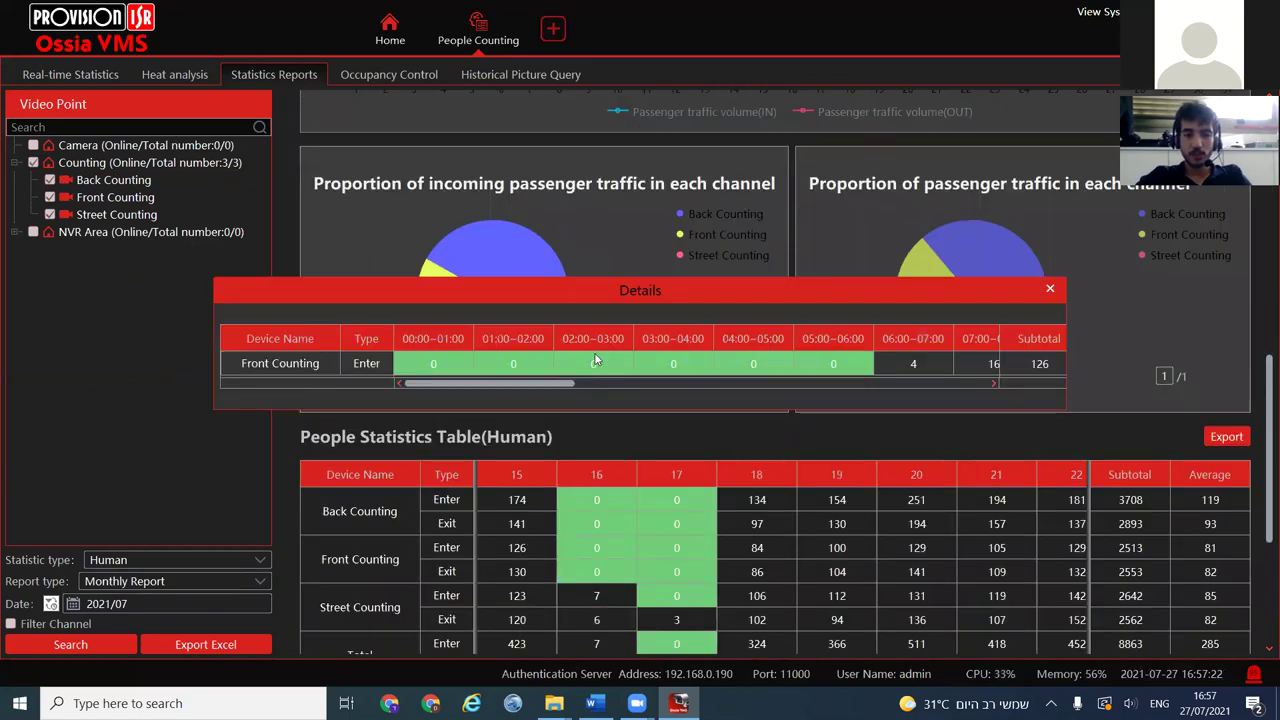
left_click(1050, 290)
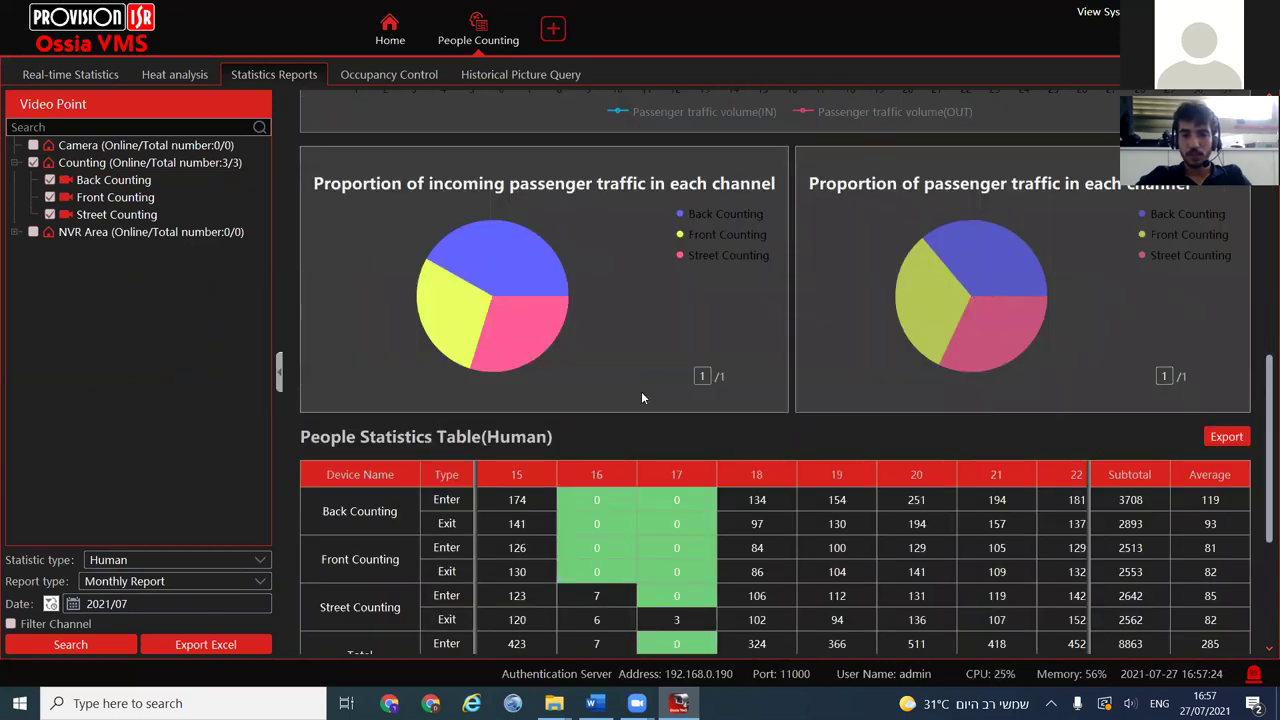
left_click(757, 499)
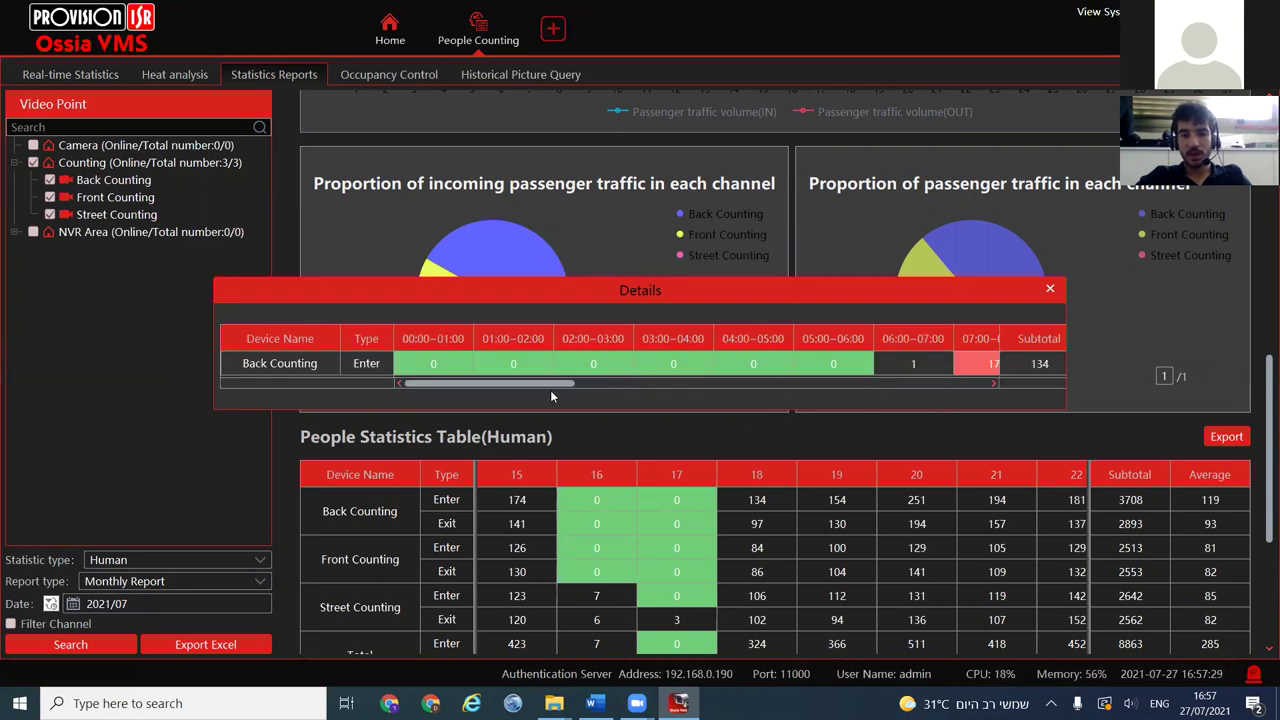
left_click_drag(528, 390, 772, 400)
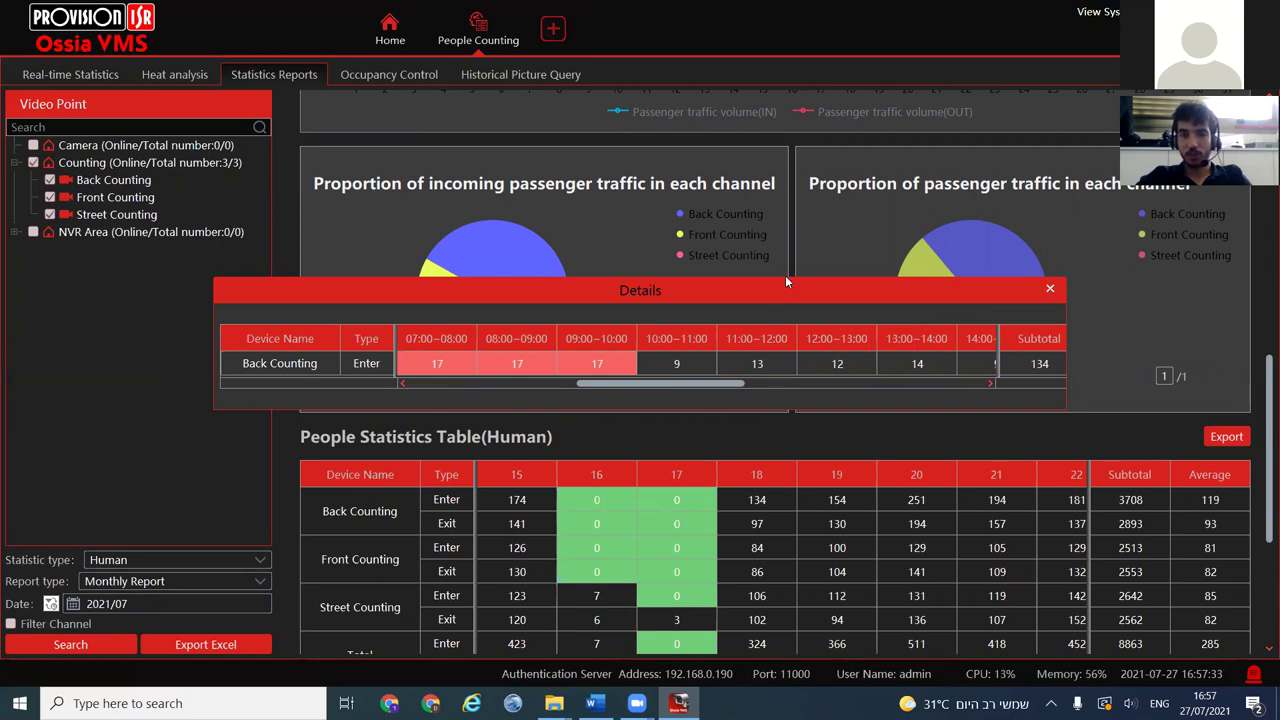
left_click_drag(782, 286, 730, 218)
left_click_drag(626, 292, 743, 292)
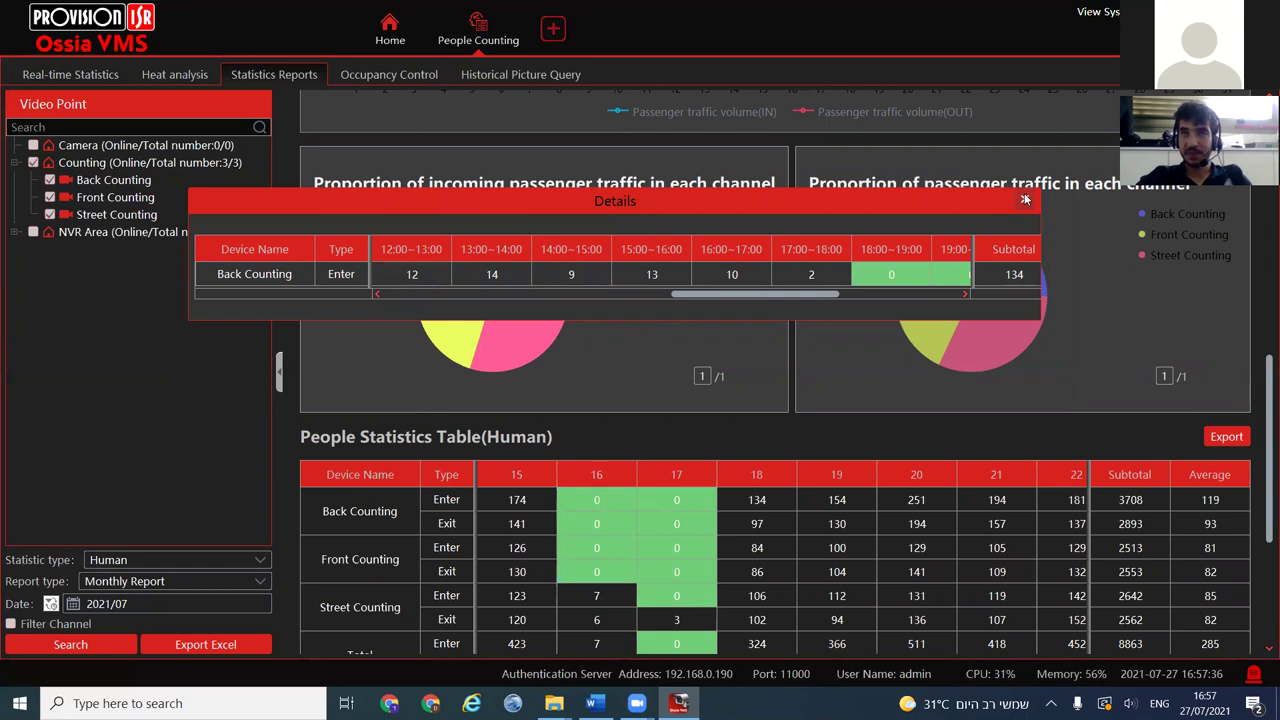
left_click(1024, 200)
left_click(829, 553)
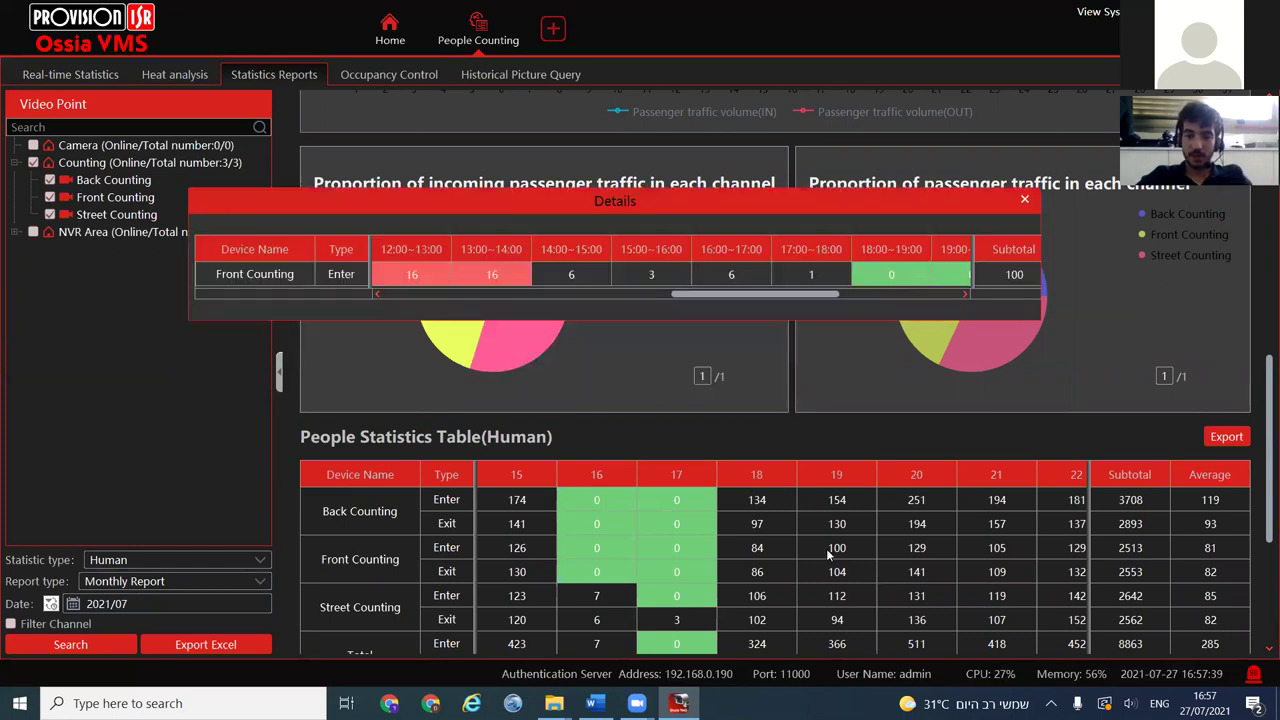
left_click(1024, 200)
scroll(386, 354, "up", 10)
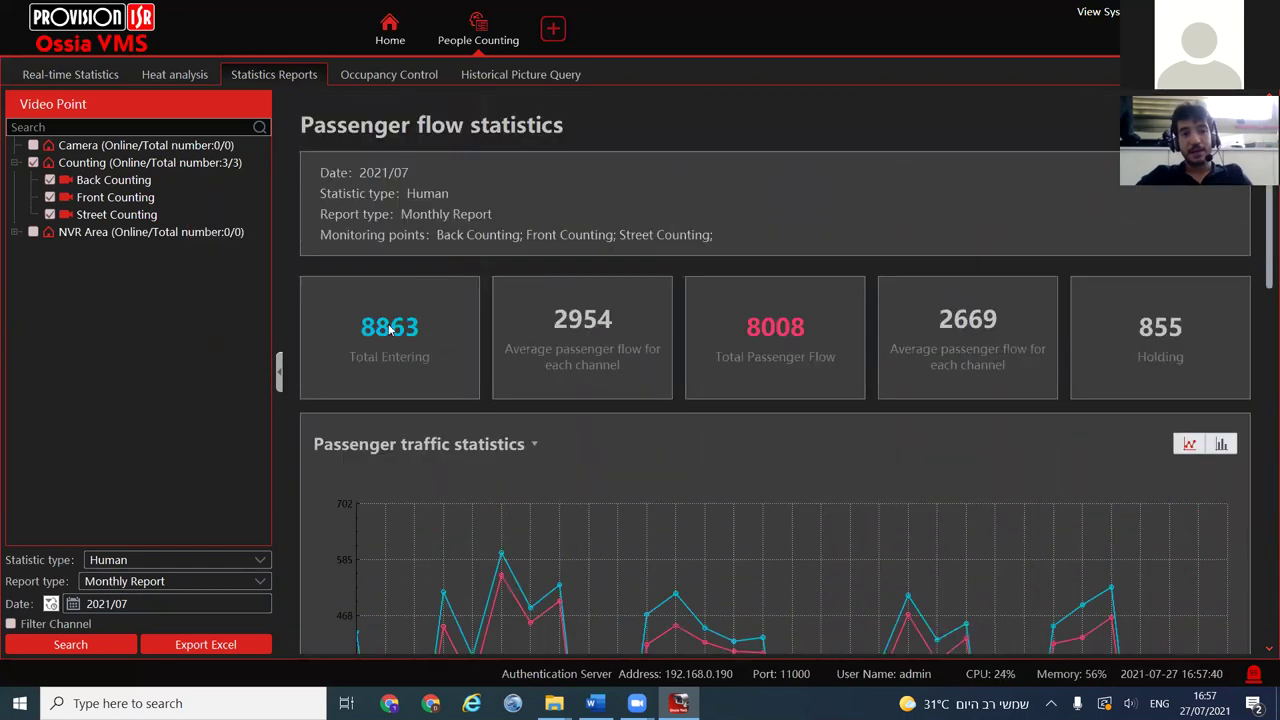
left_click(166, 606)
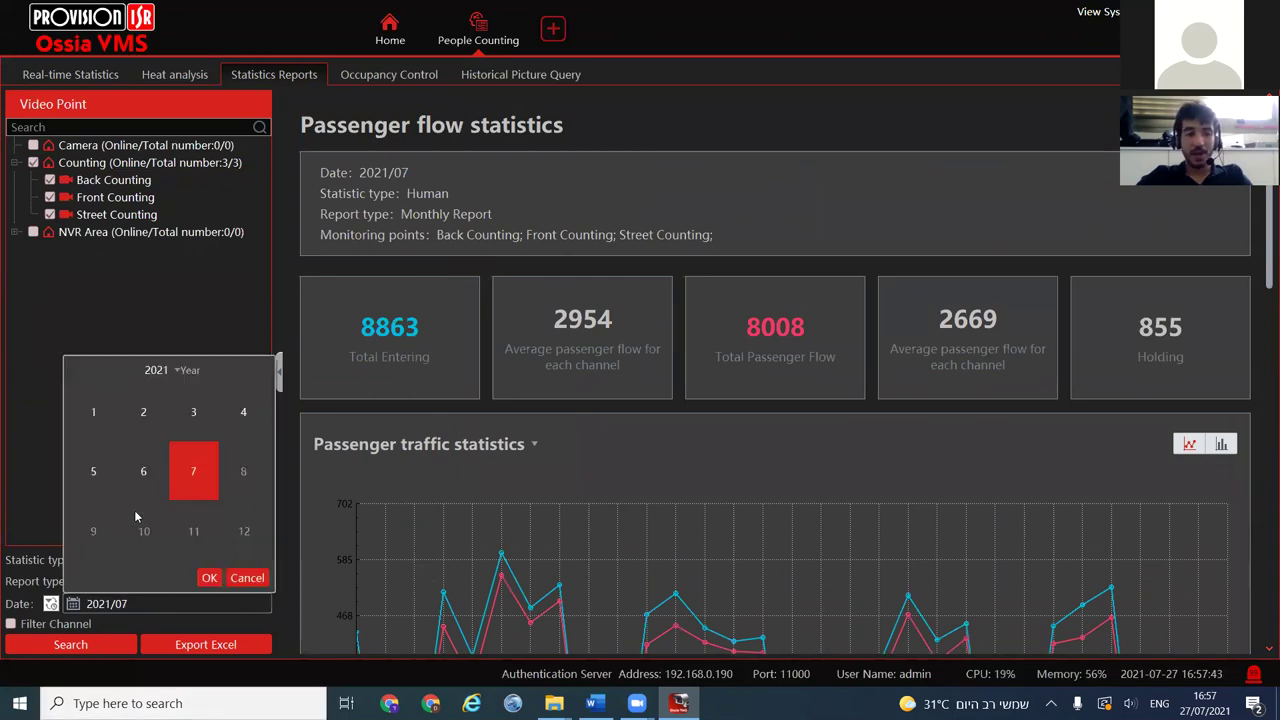
Add June to the month selection and rerun the report for 2021/06;2021/07
left_click(209, 578)
left_click(95, 645)
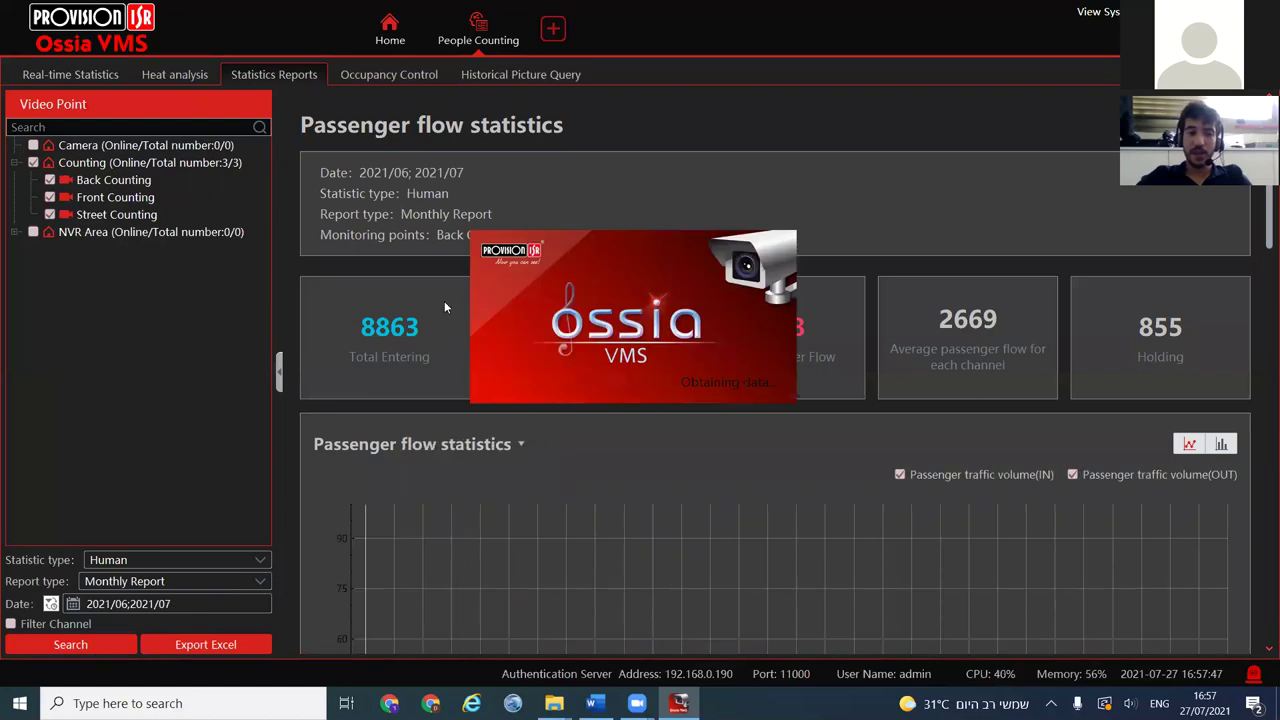
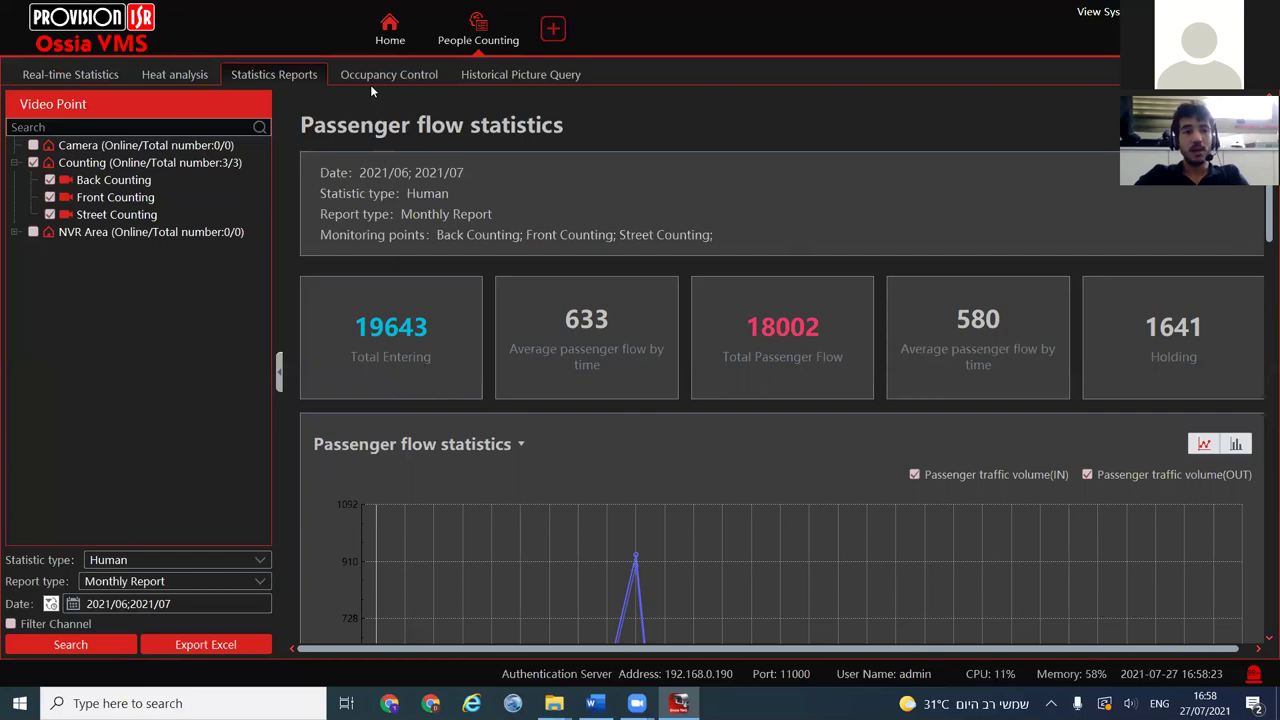
Switch the report date to an interval range, pick the start month, and collapse the Video Point panel
left_click(47, 605)
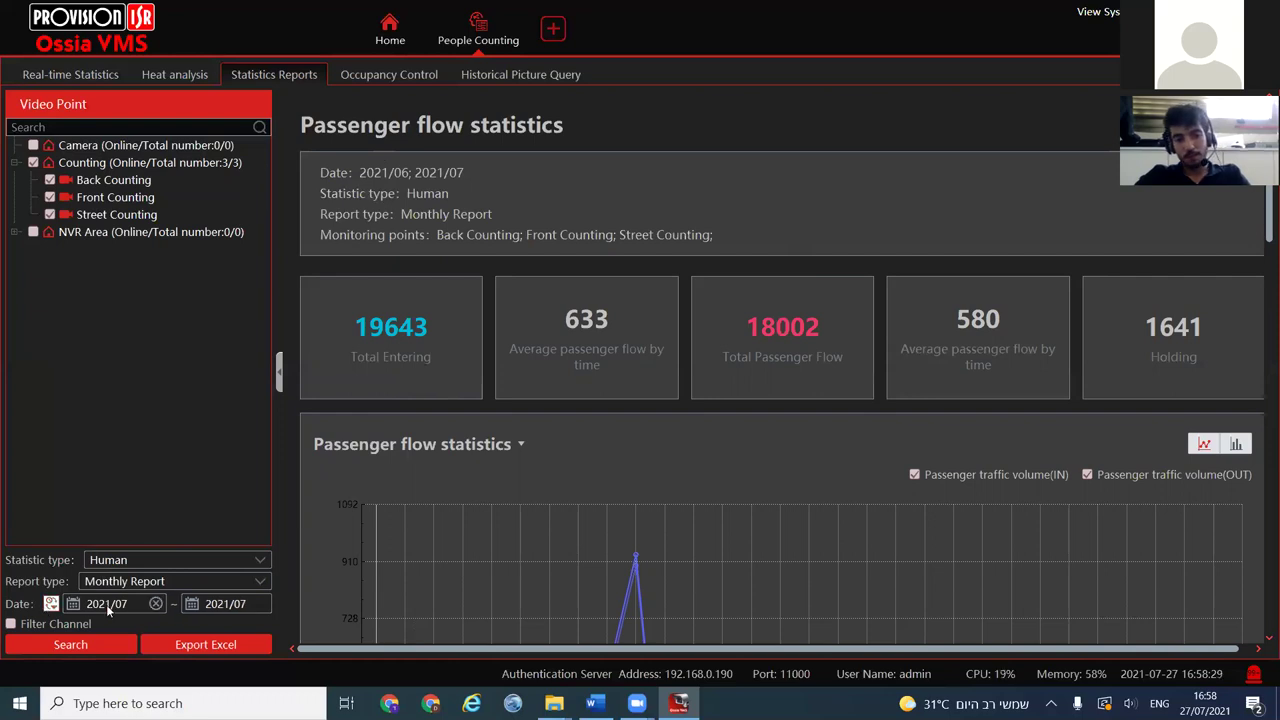
left_click(106, 604)
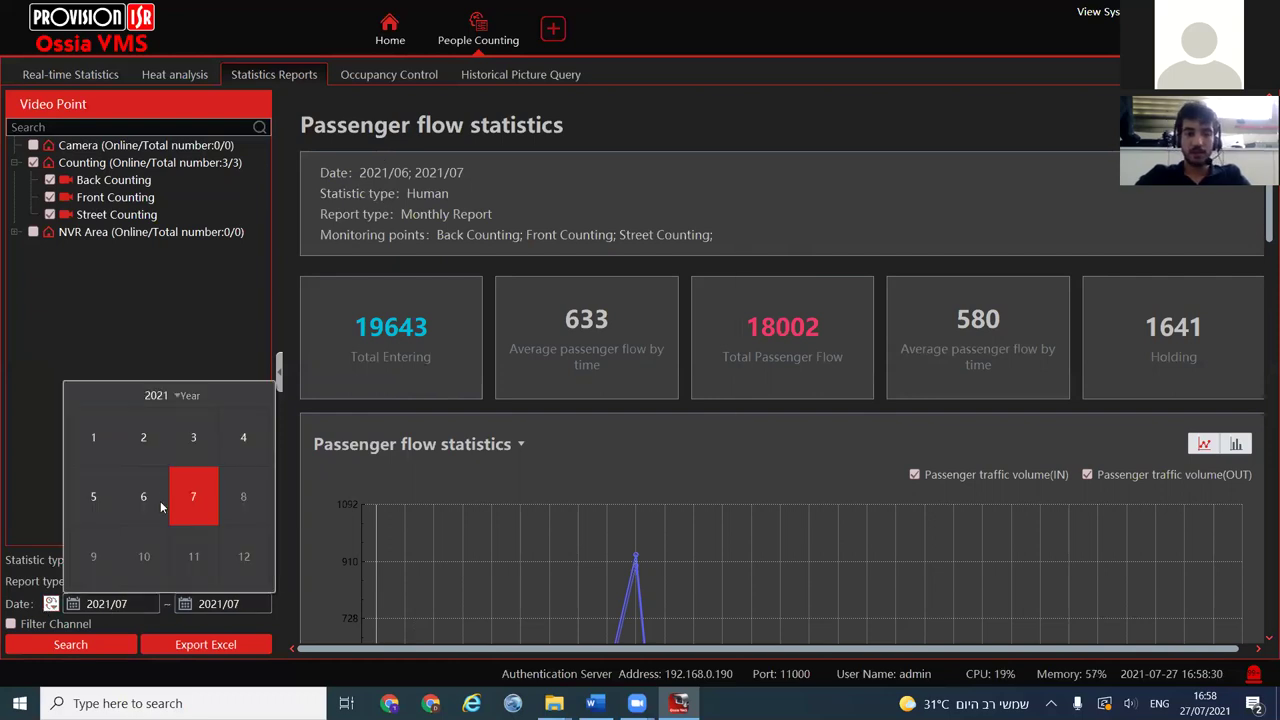
left_click(281, 596)
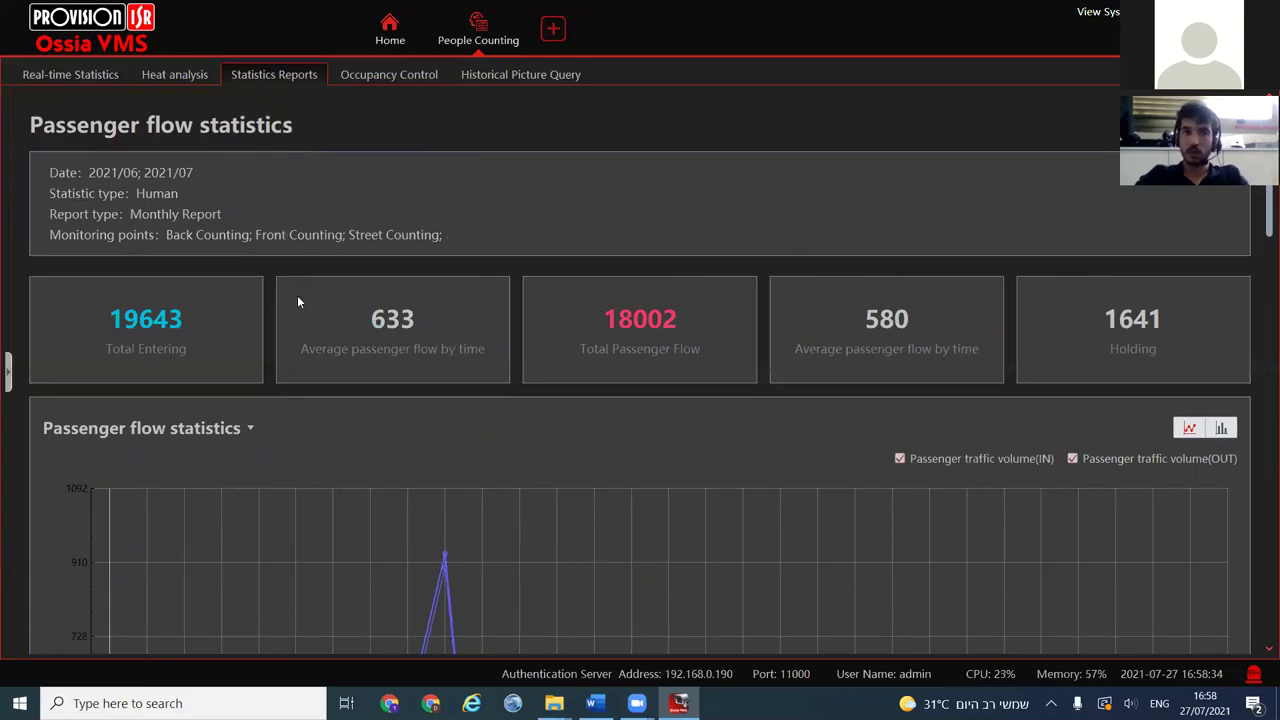
Browse the Israel, Ashdod and Office heat-analysis maps, then go to Occupancy Control
left_click(173, 77)
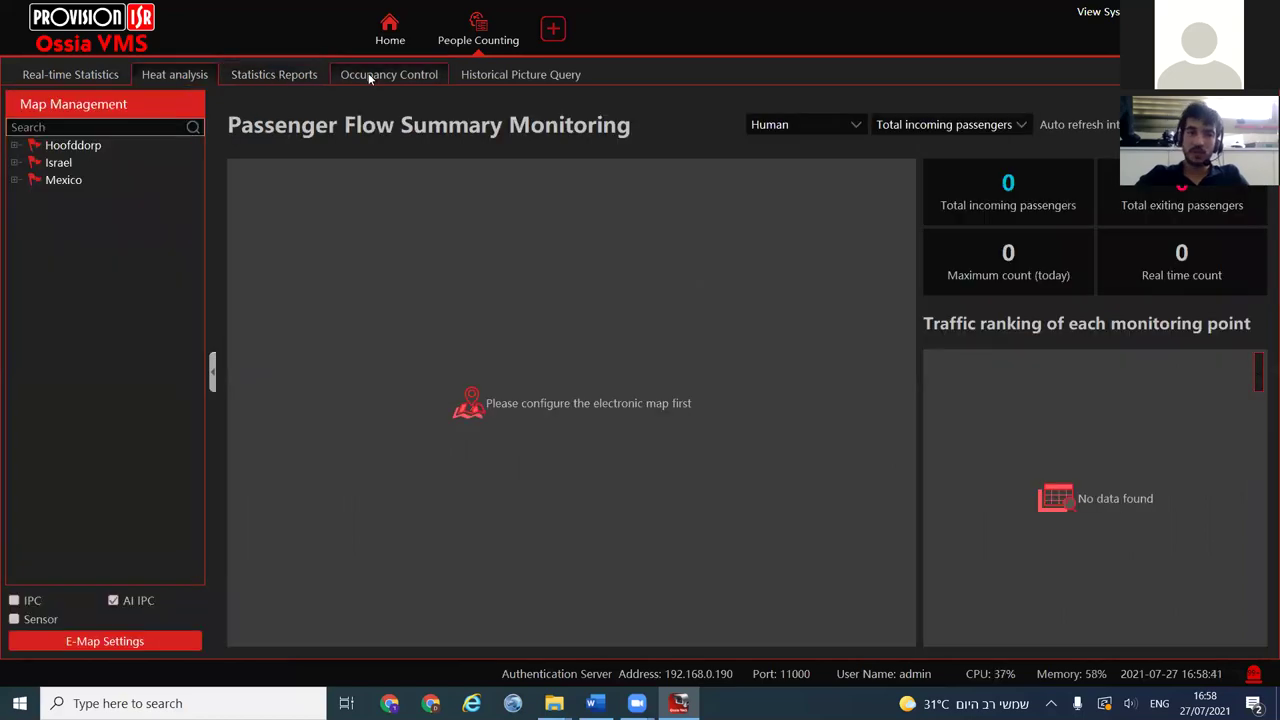
left_click(15, 162)
left_click(76, 199)
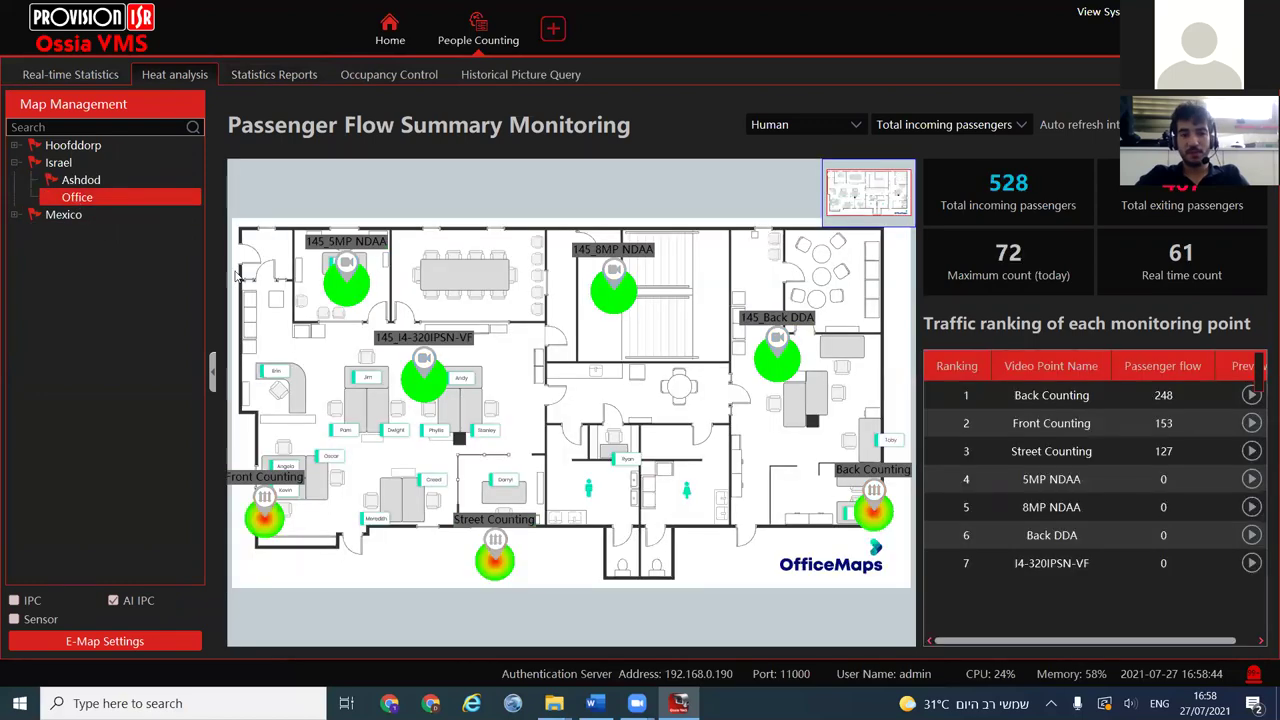
left_click(81, 180)
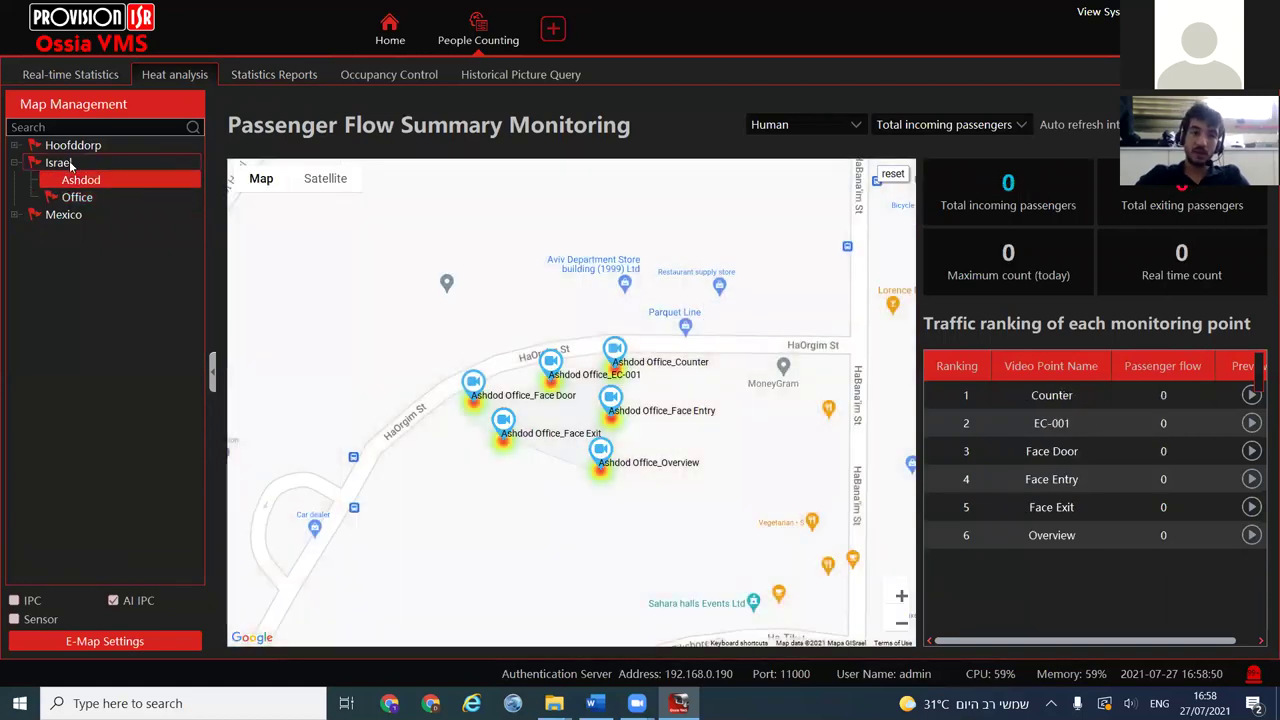
left_click(70, 164)
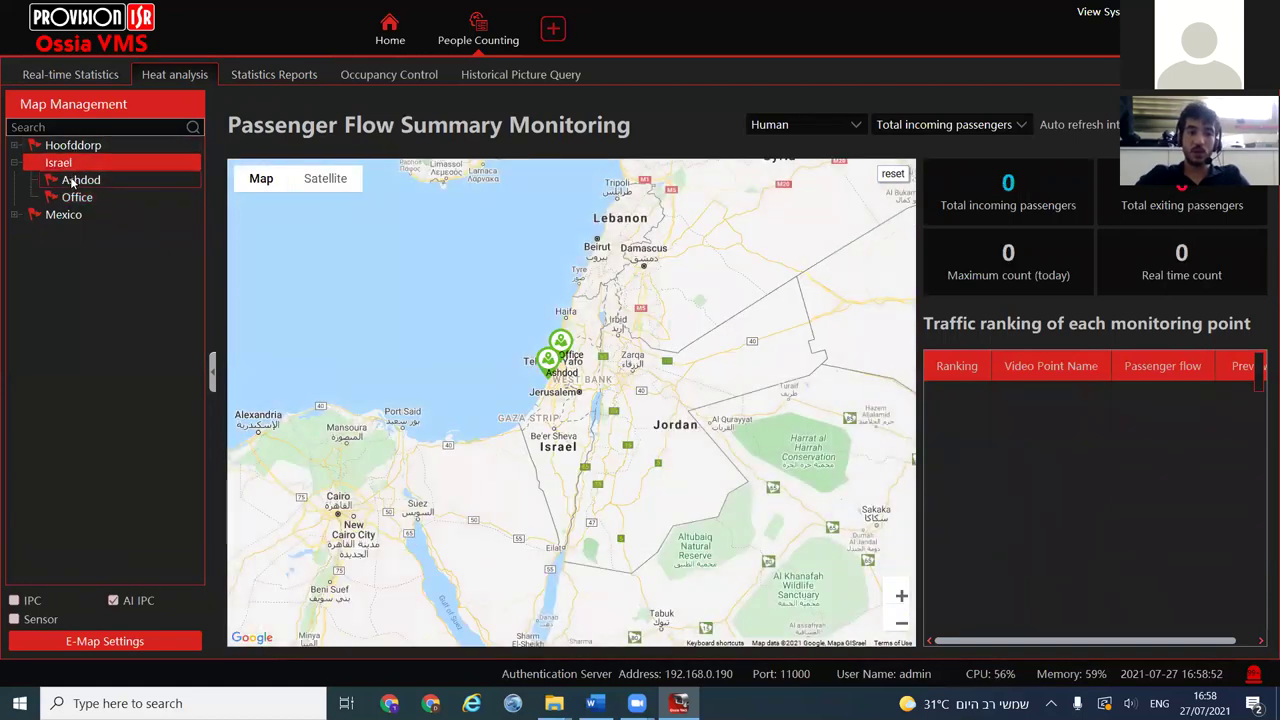
left_click(100, 180)
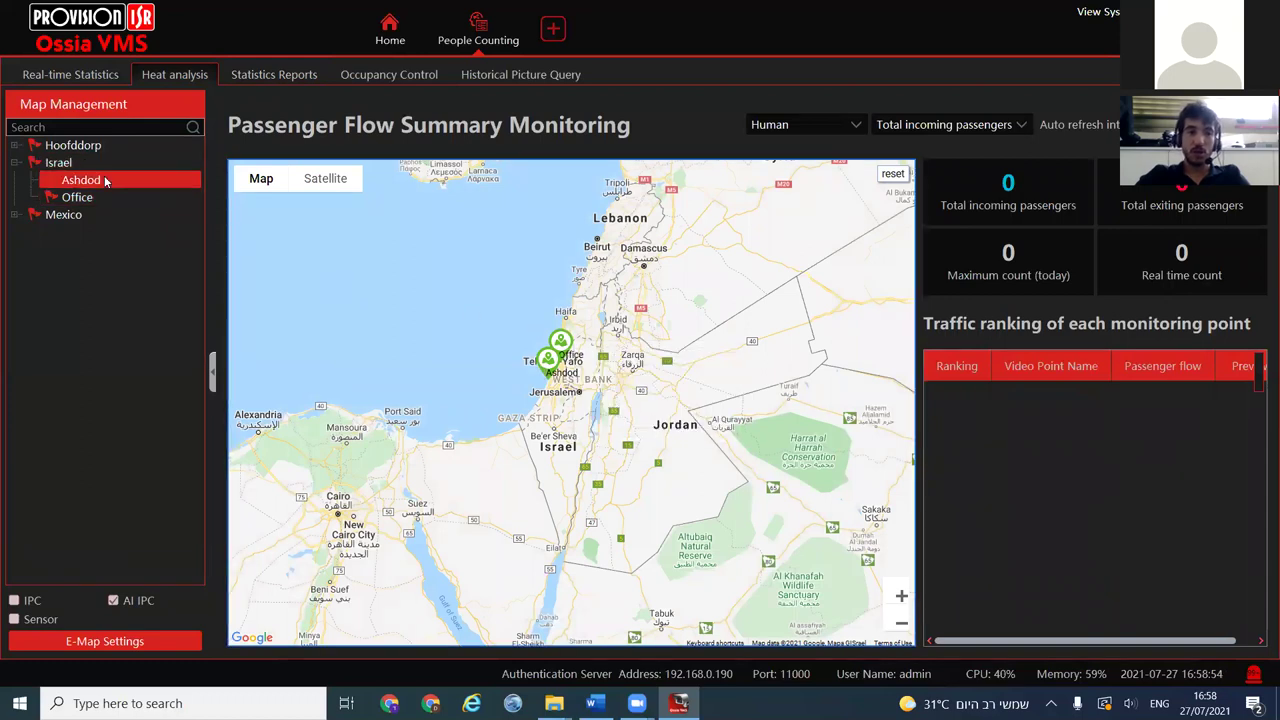
left_click(94, 199)
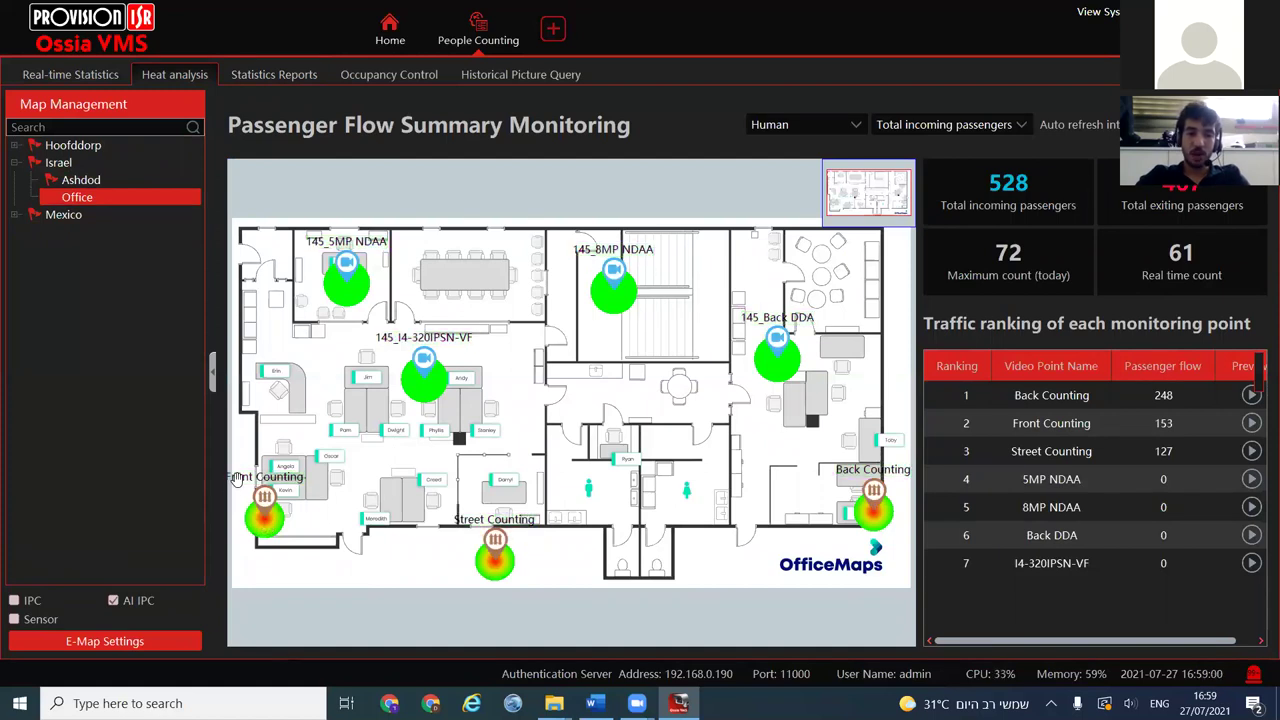
mouse_move(505, 560)
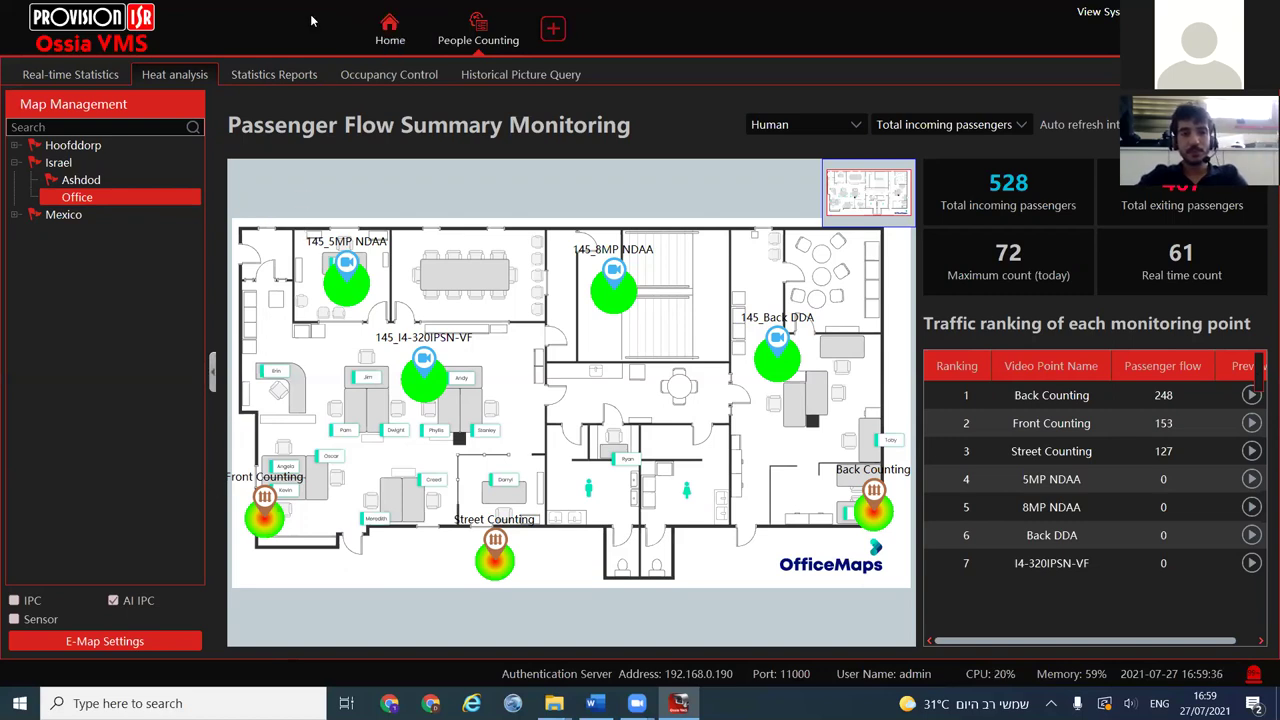
left_click(389, 78)
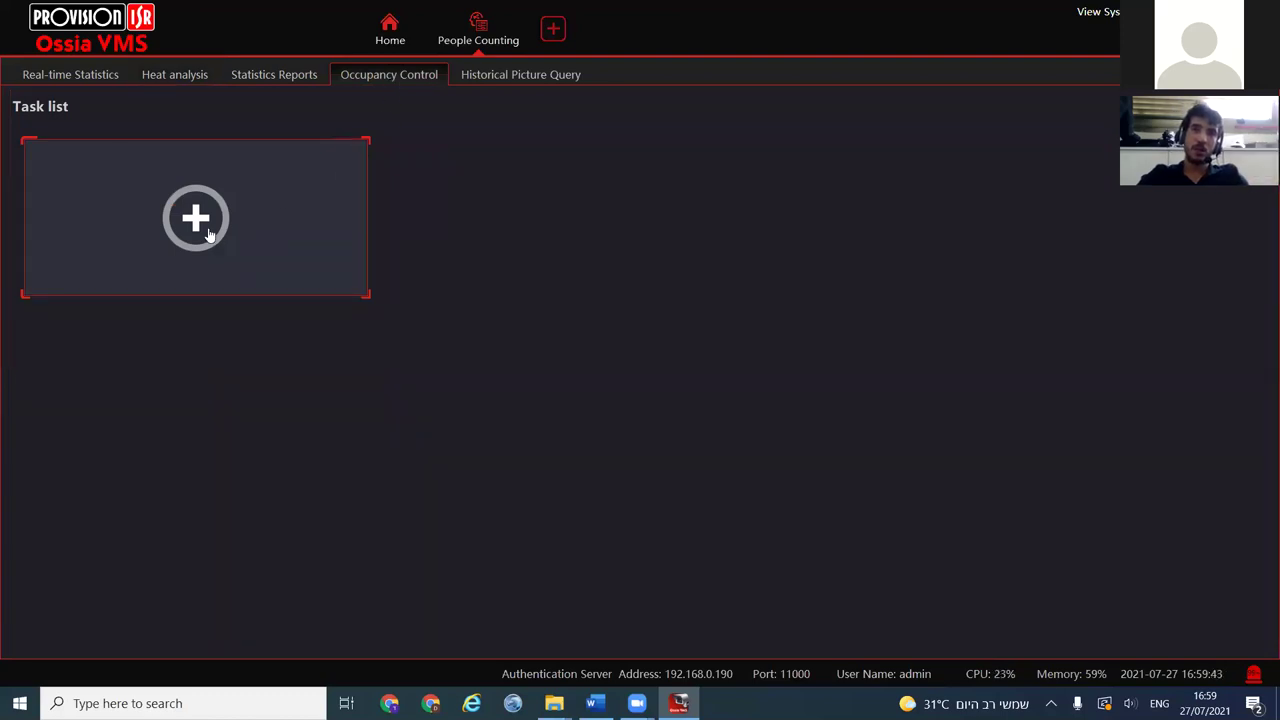
Open a new occupancy task form and name the task 'Task 2'
left_click(209, 234)
left_click(514, 193)
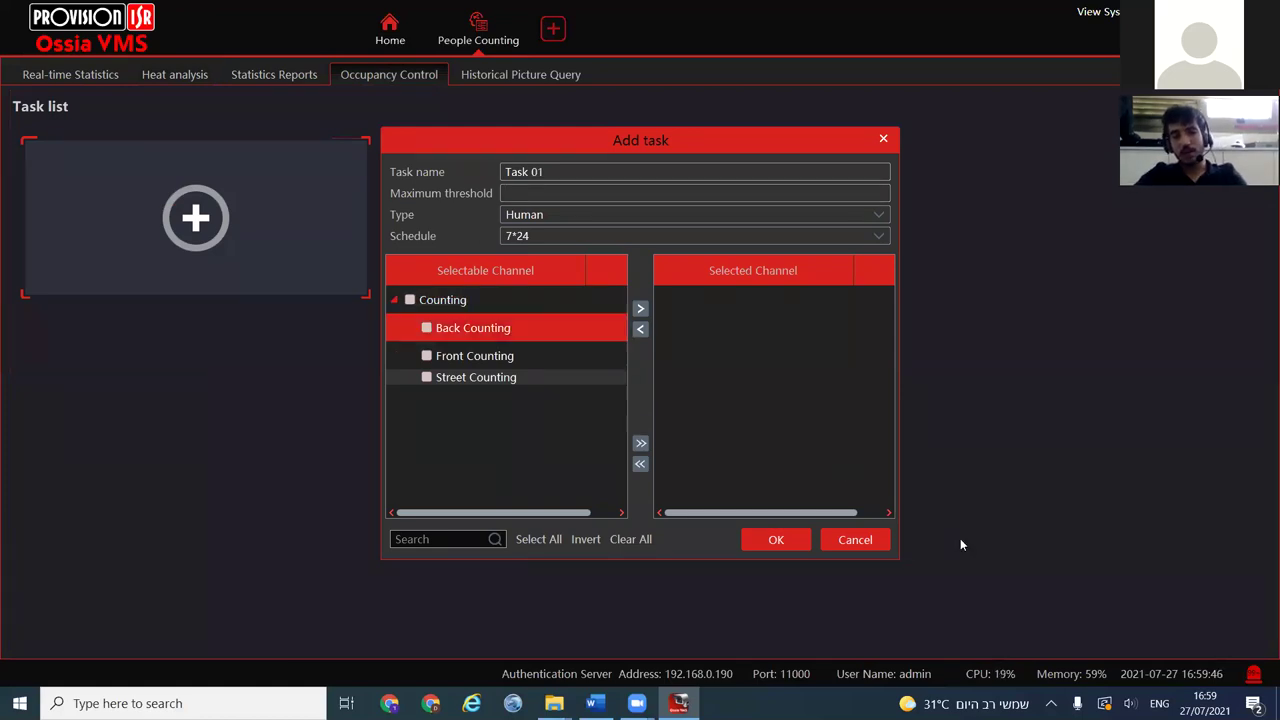
left_click(858, 541)
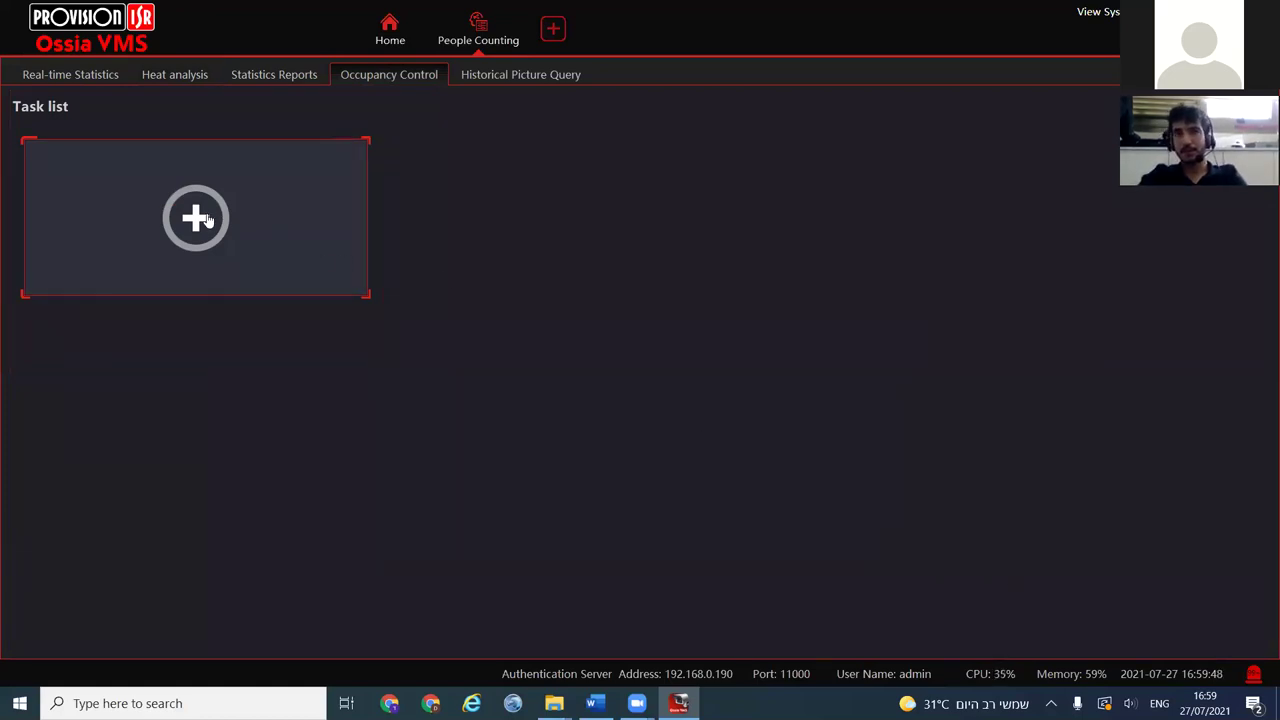
left_click(207, 218)
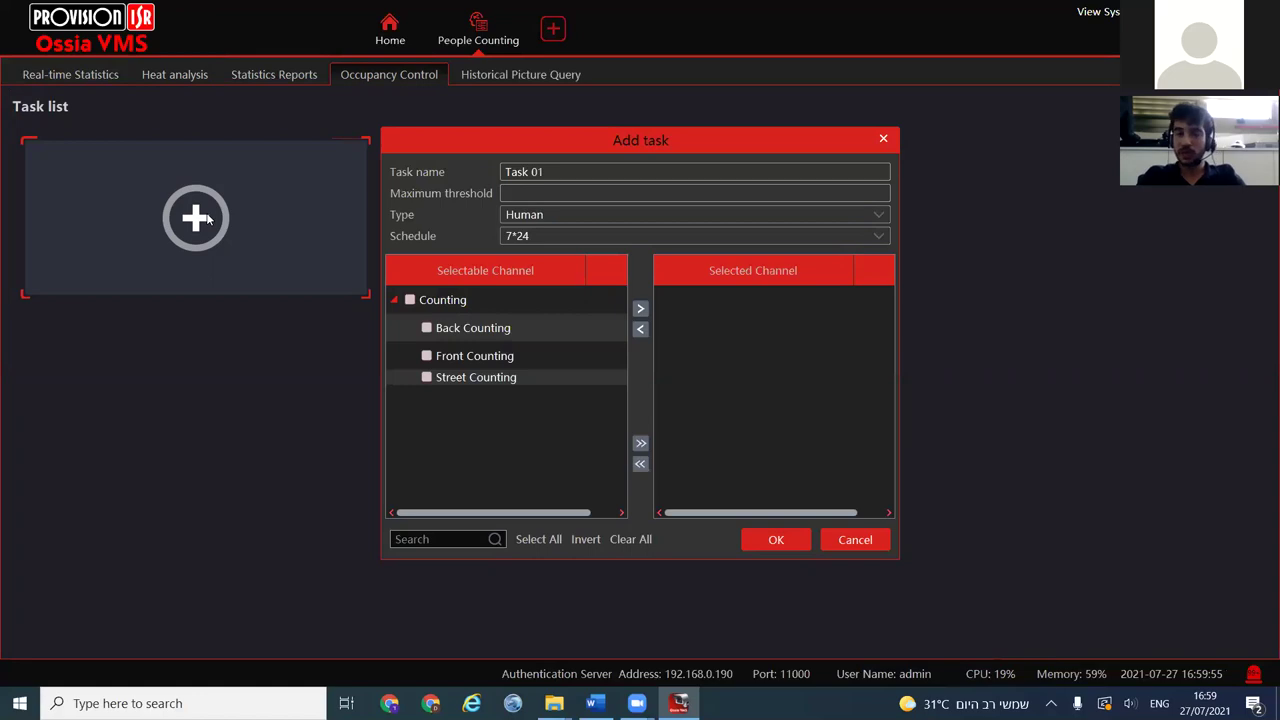
left_click_drag(560, 172, 400, 142)
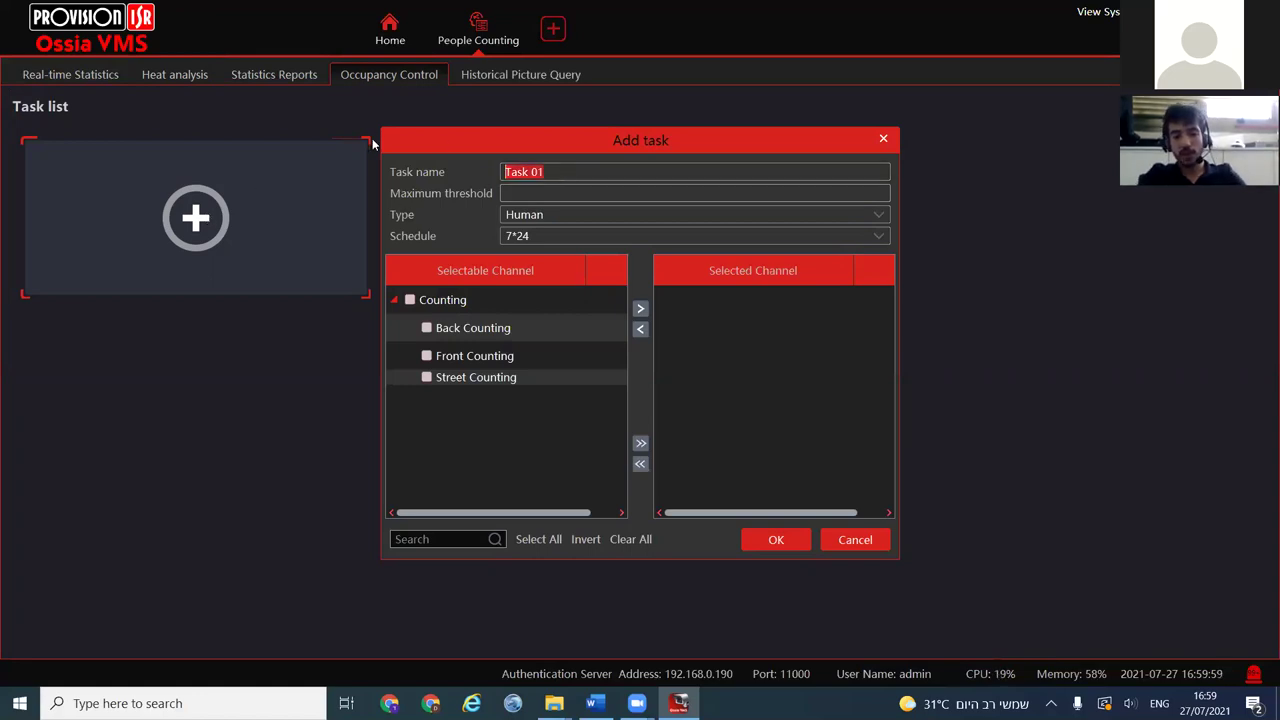
type("Task ")
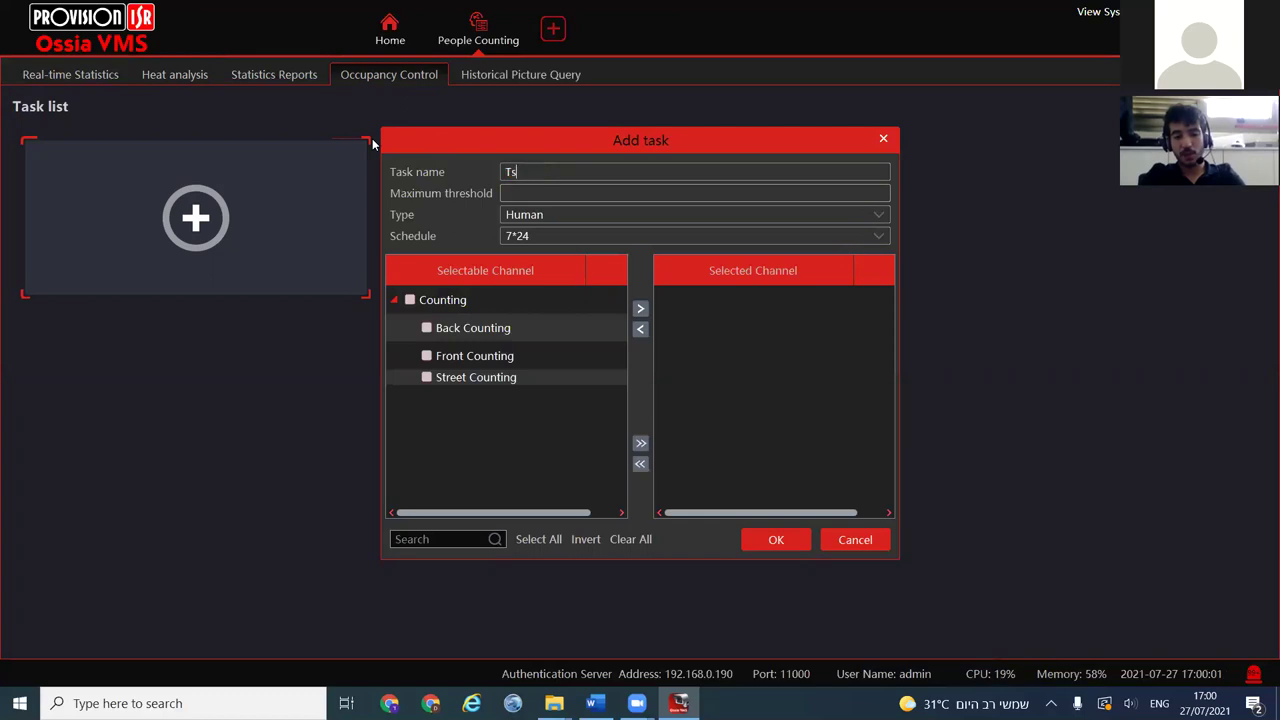
type("2")
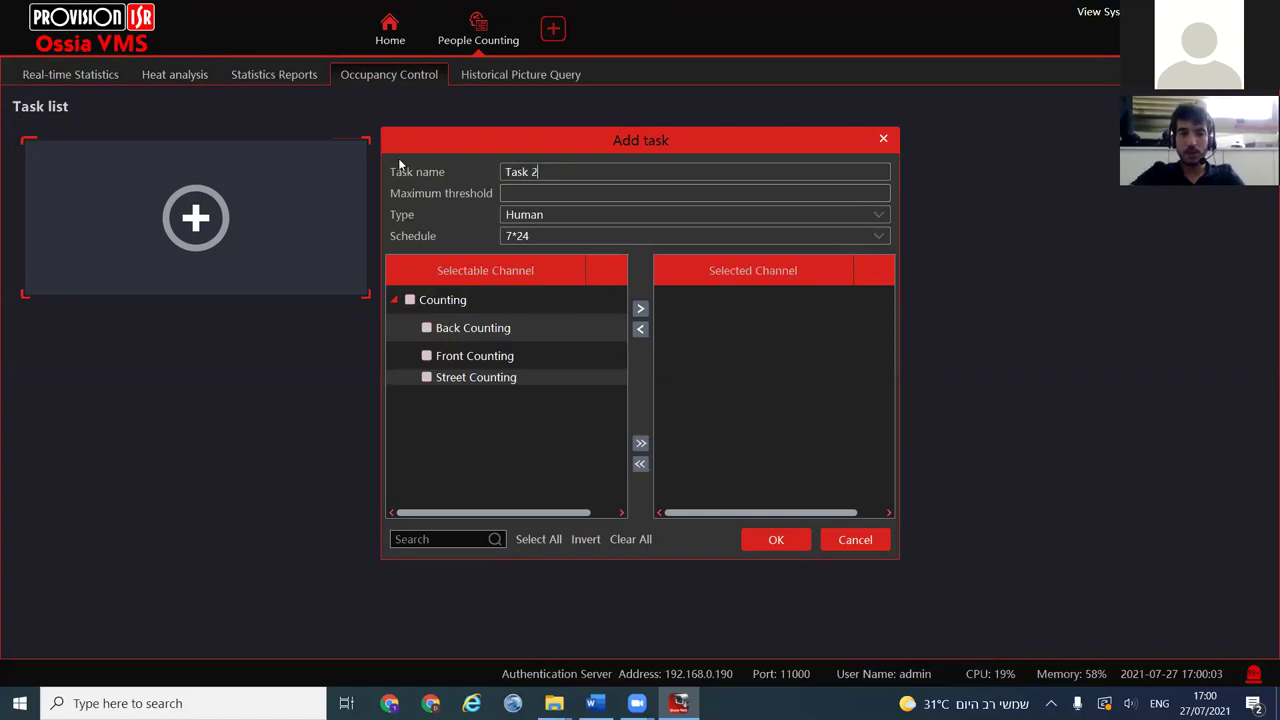
Add the three Counting group channels to Task 2
left_click(410, 300)
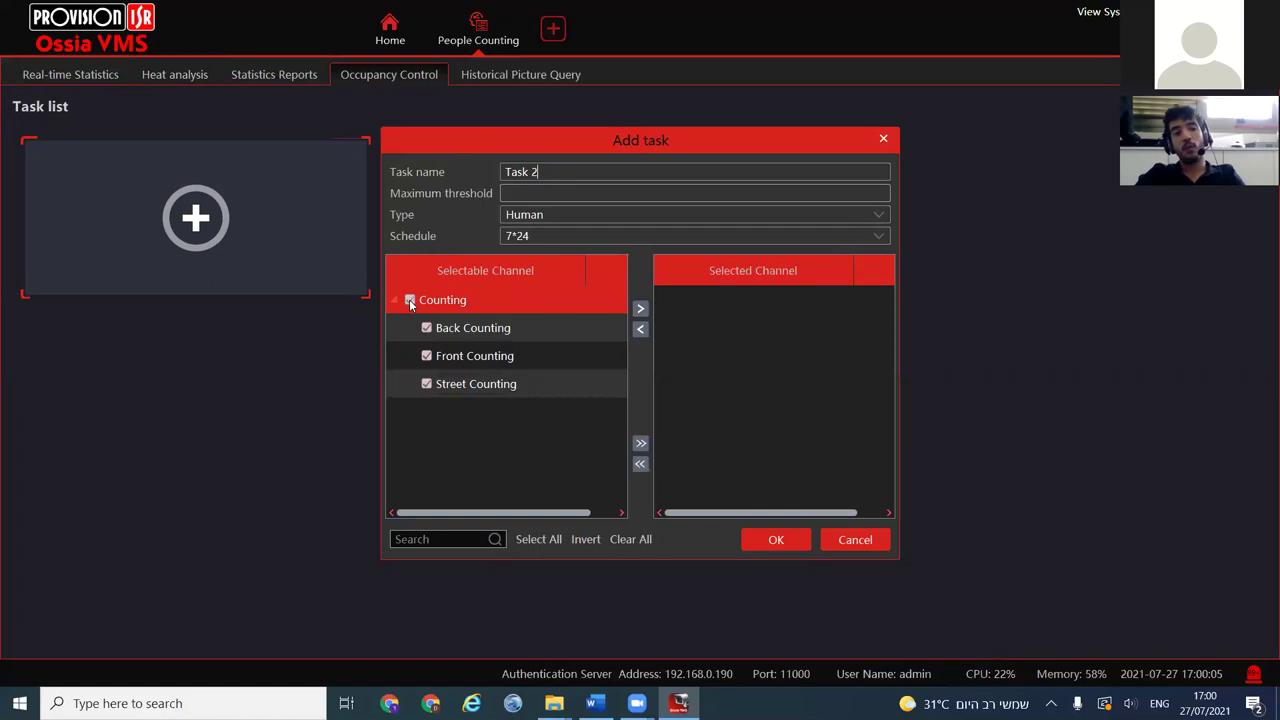
left_click(640, 308)
left_click(662, 308)
left_click(720, 355)
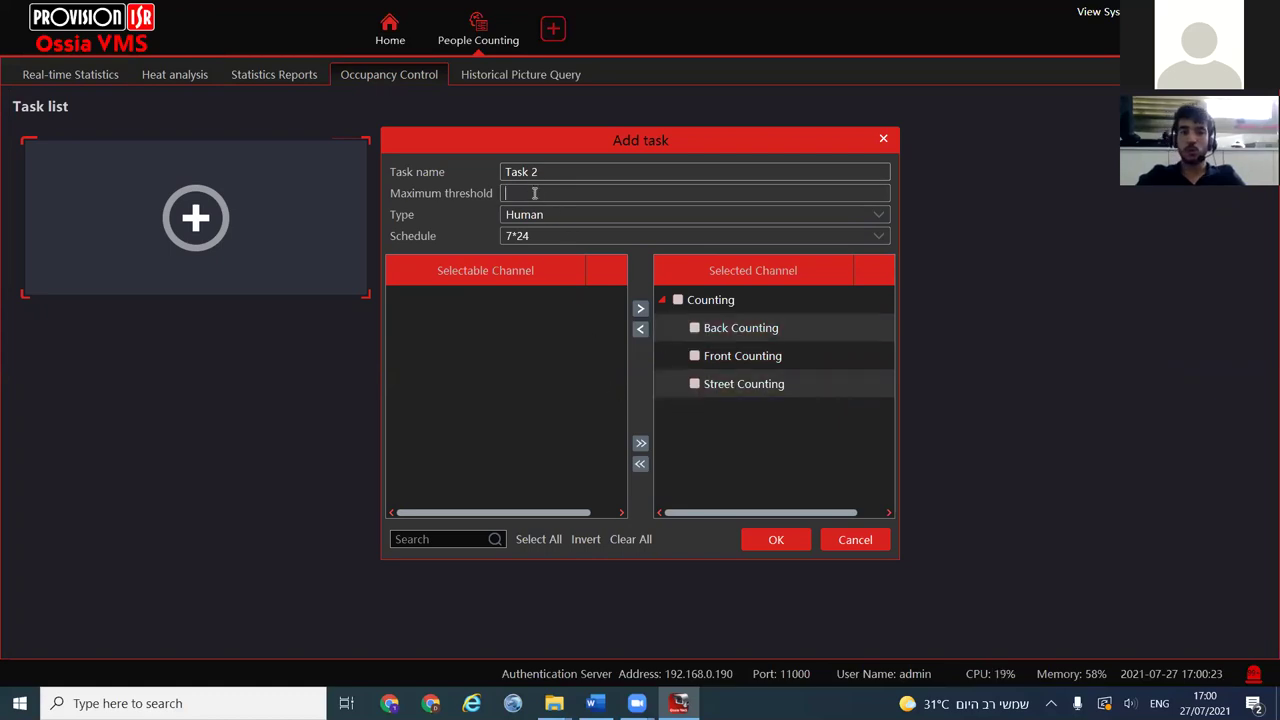
Set threshold 10 with Type Human and Schedule 7*24, save Task 2, and view its occupancy display
type("10")
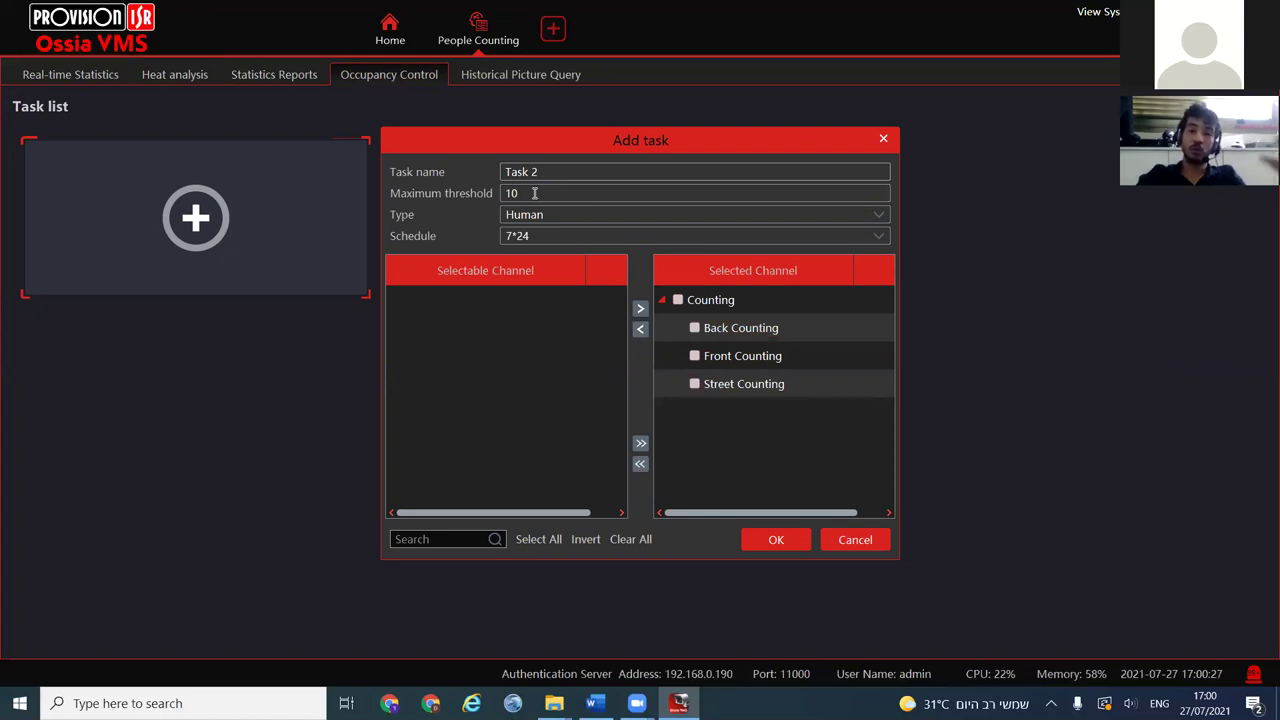
key("ctrl+a")
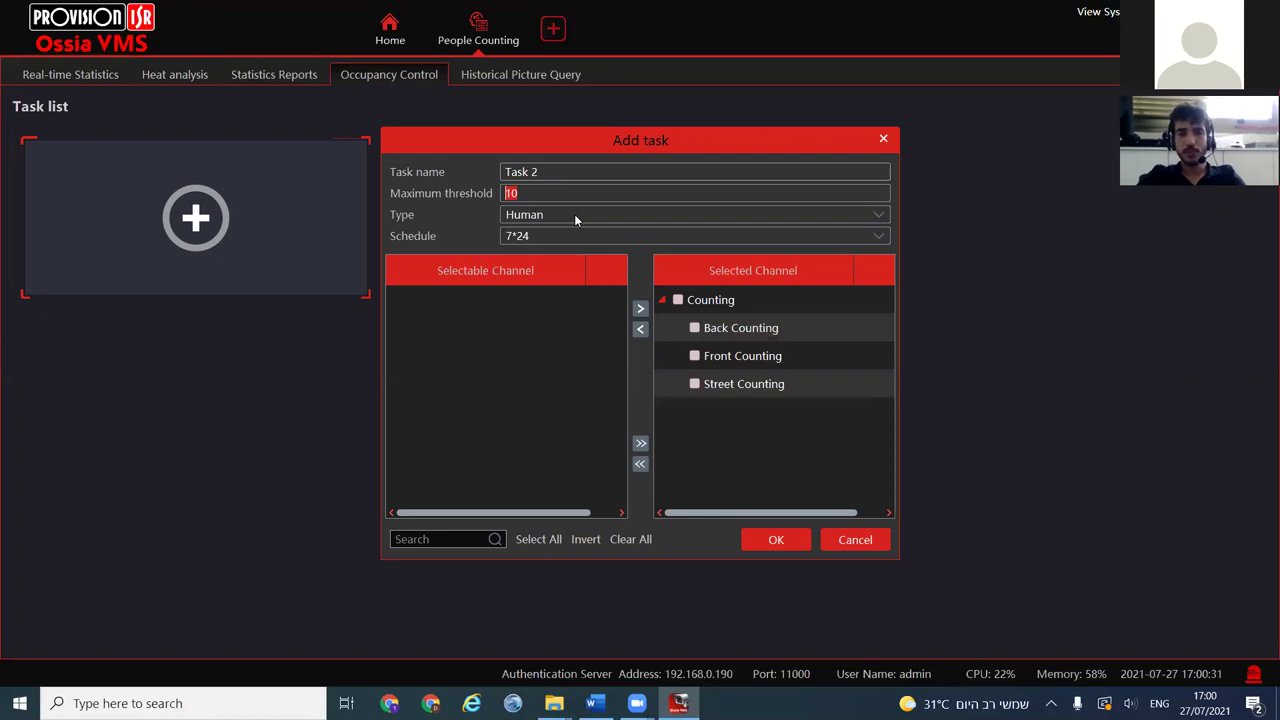
left_click(574, 214)
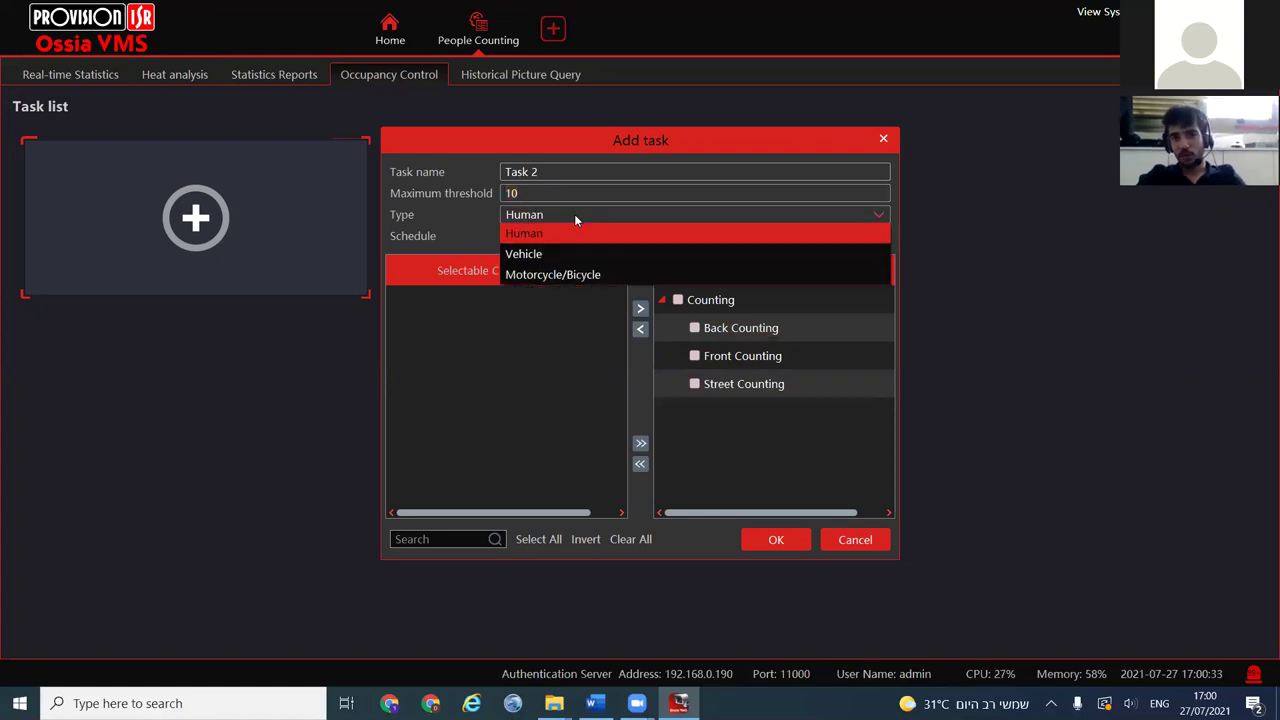
left_click(474, 234)
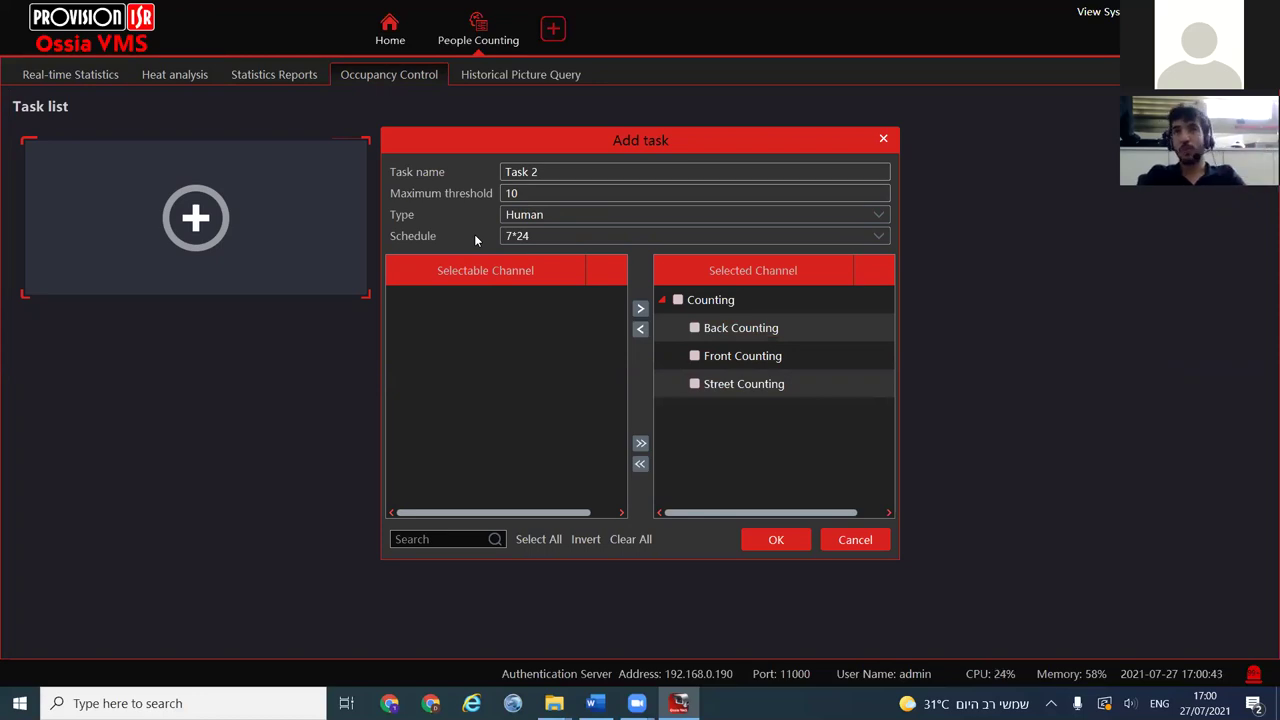
left_click(614, 236)
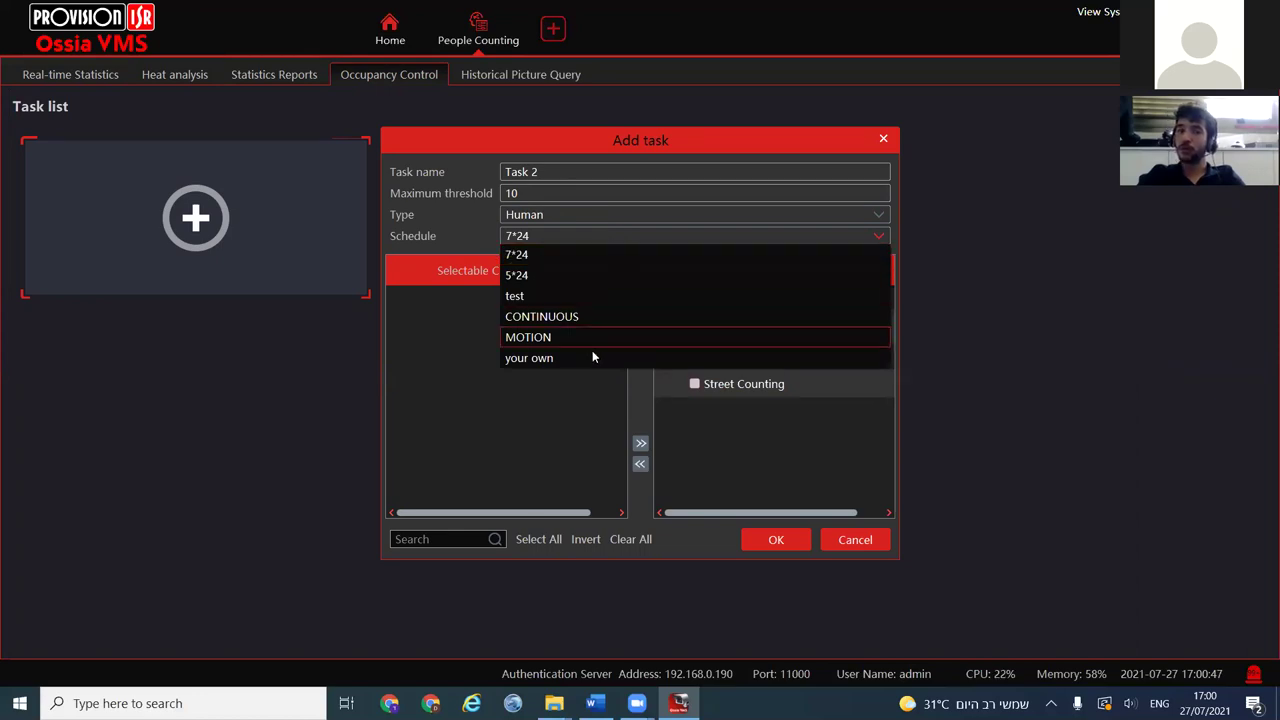
left_click(518, 458)
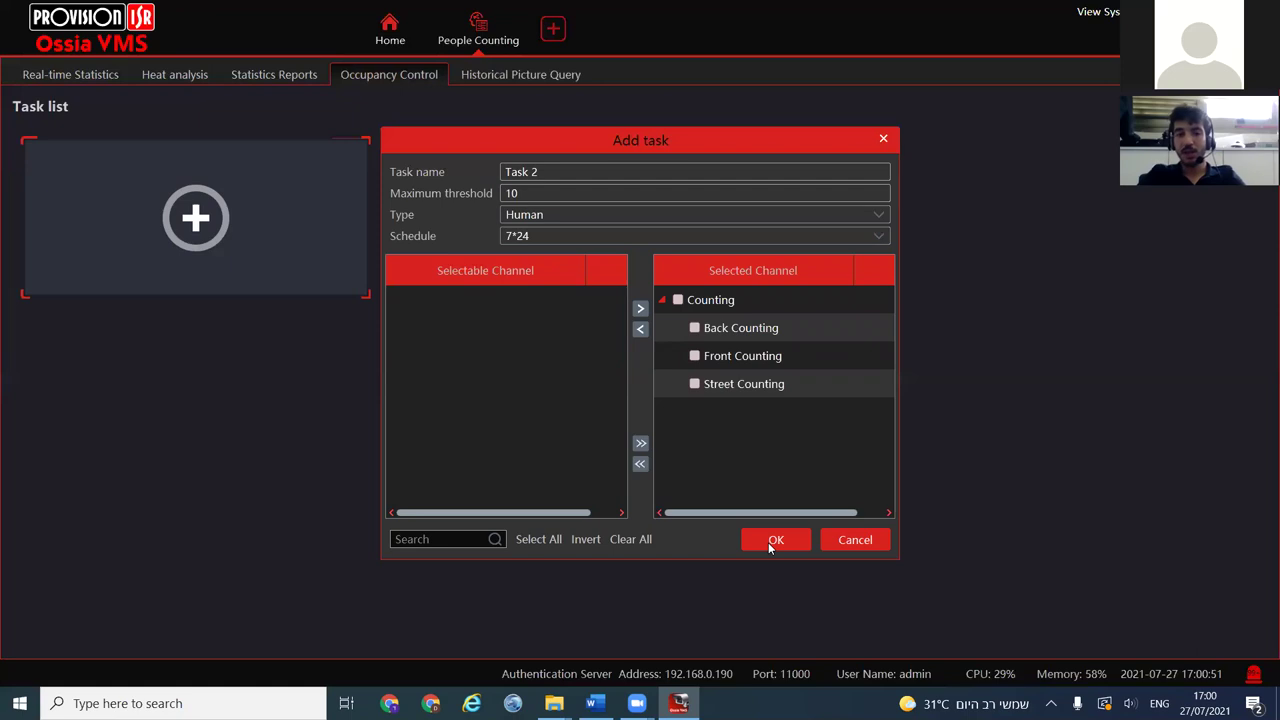
left_click(768, 542)
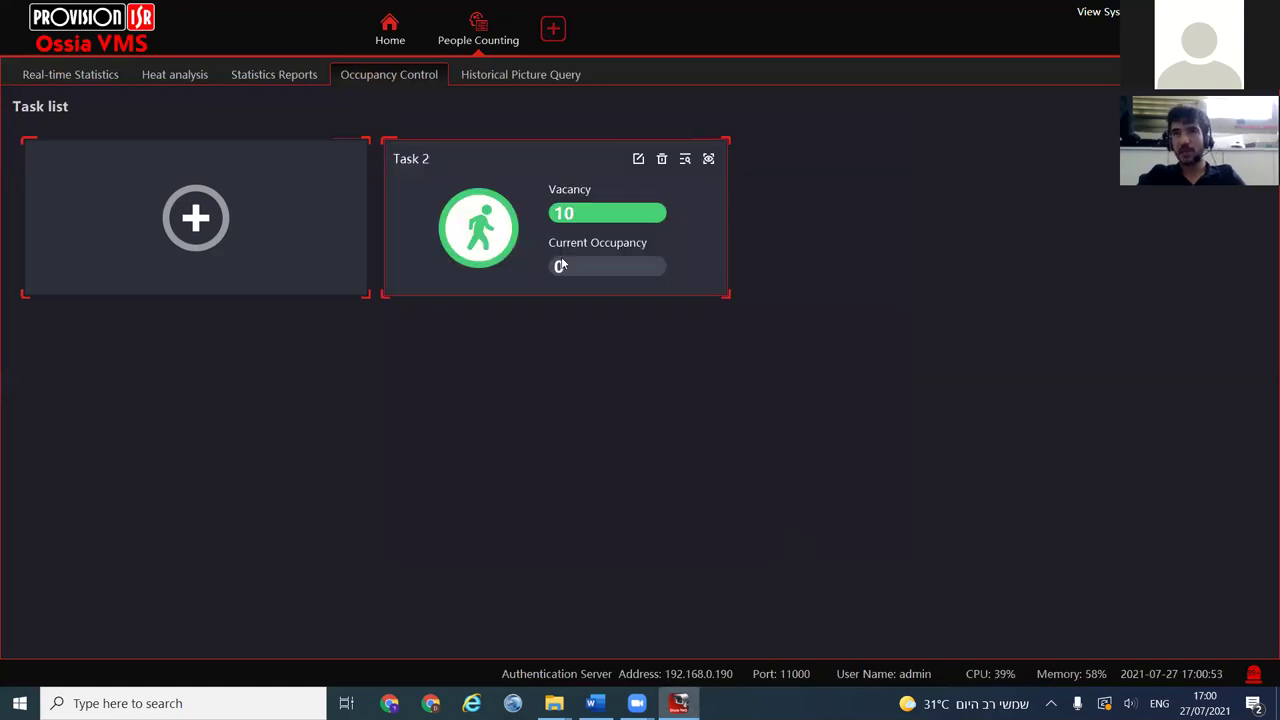
left_click(707, 159)
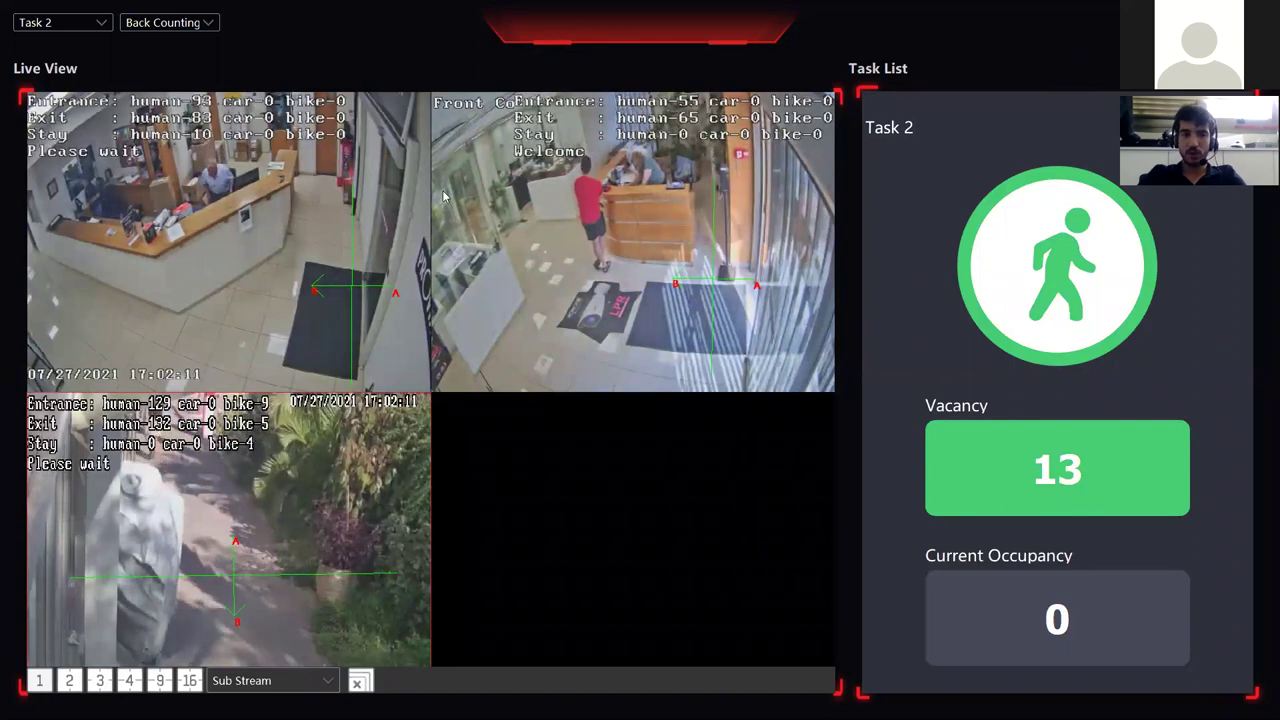
left_click(748, 194)
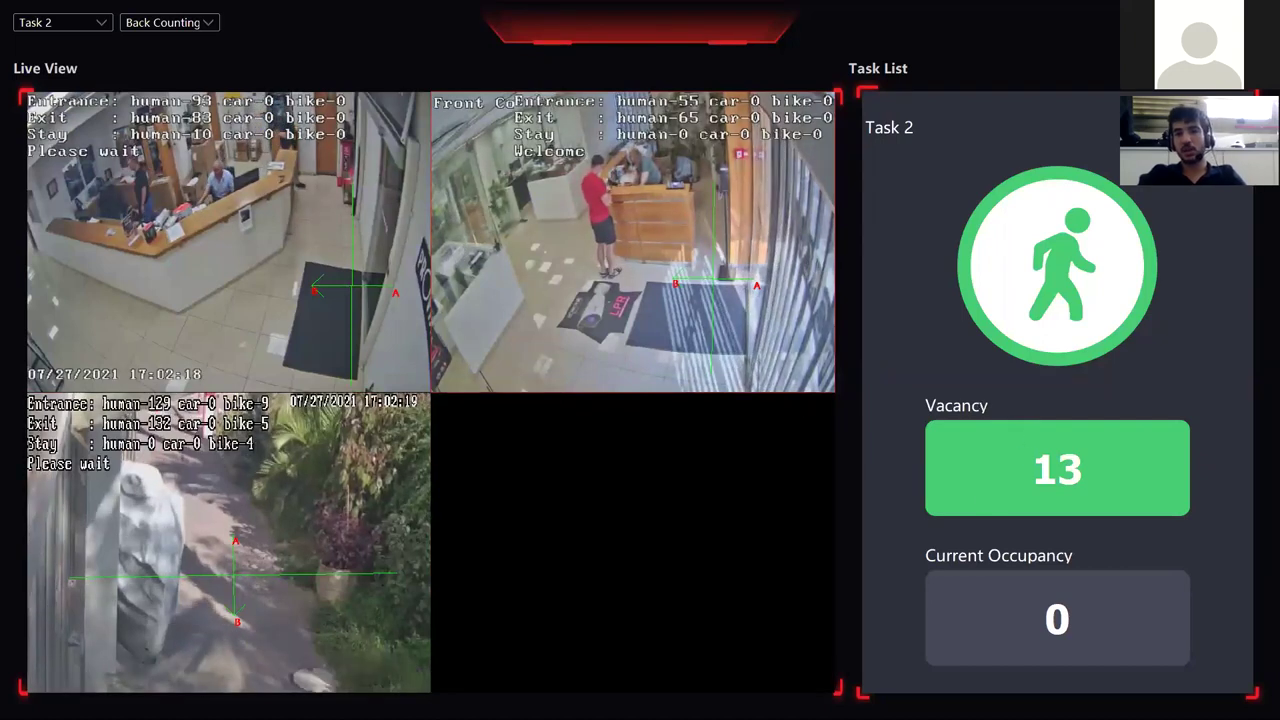
key("Escape")
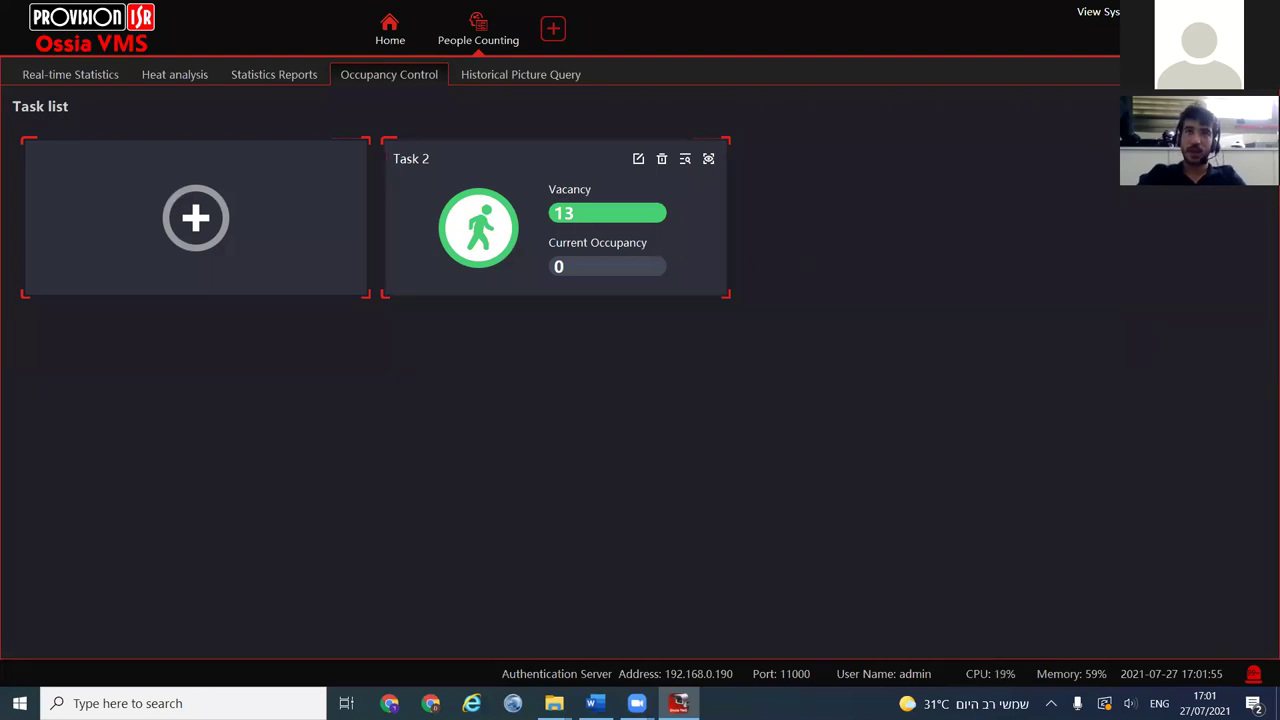
Close the People Counting module, returning to the Home grid with Face Recognition and other modules
left_click(465, 30)
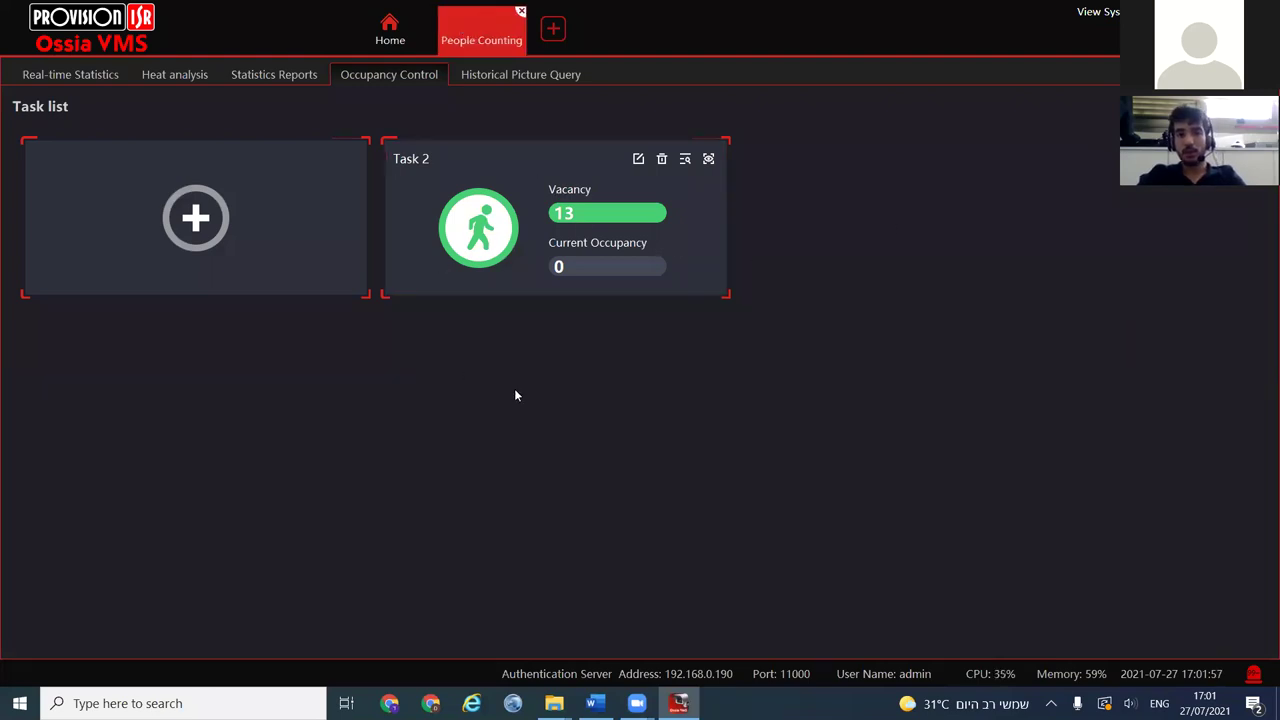
left_click(520, 11)
left_click(398, 360)
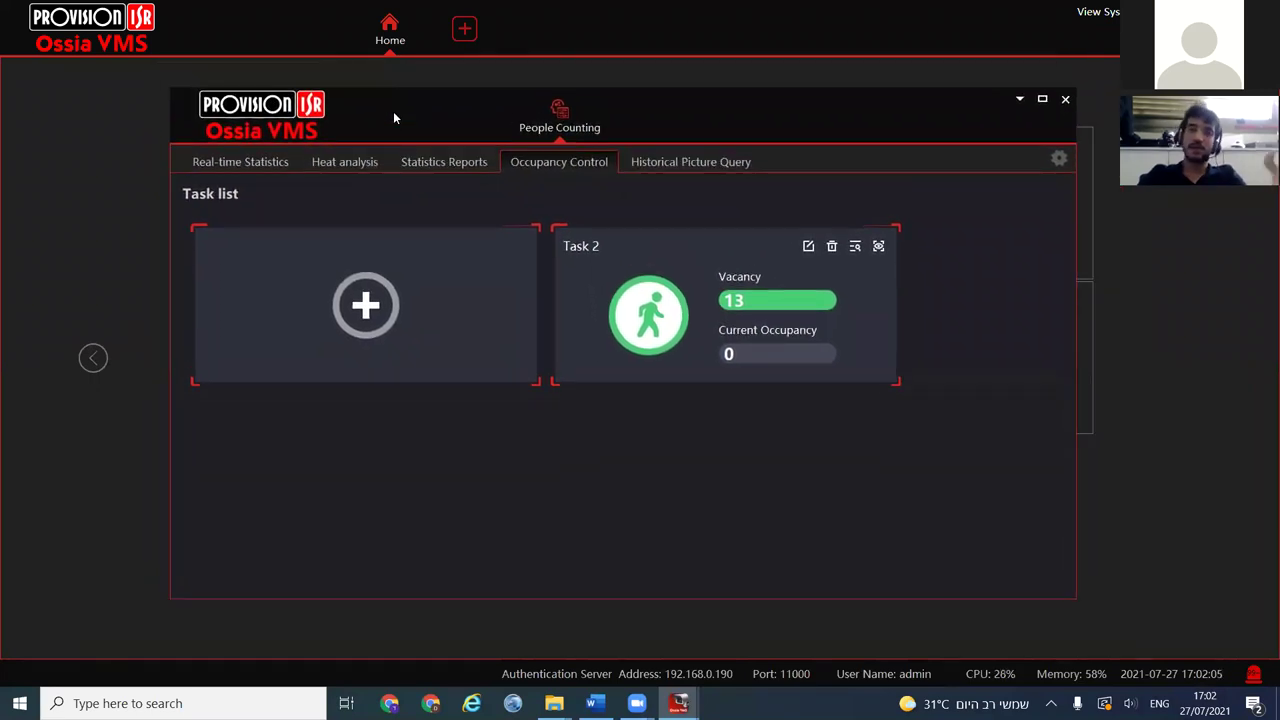
left_click(559, 115)
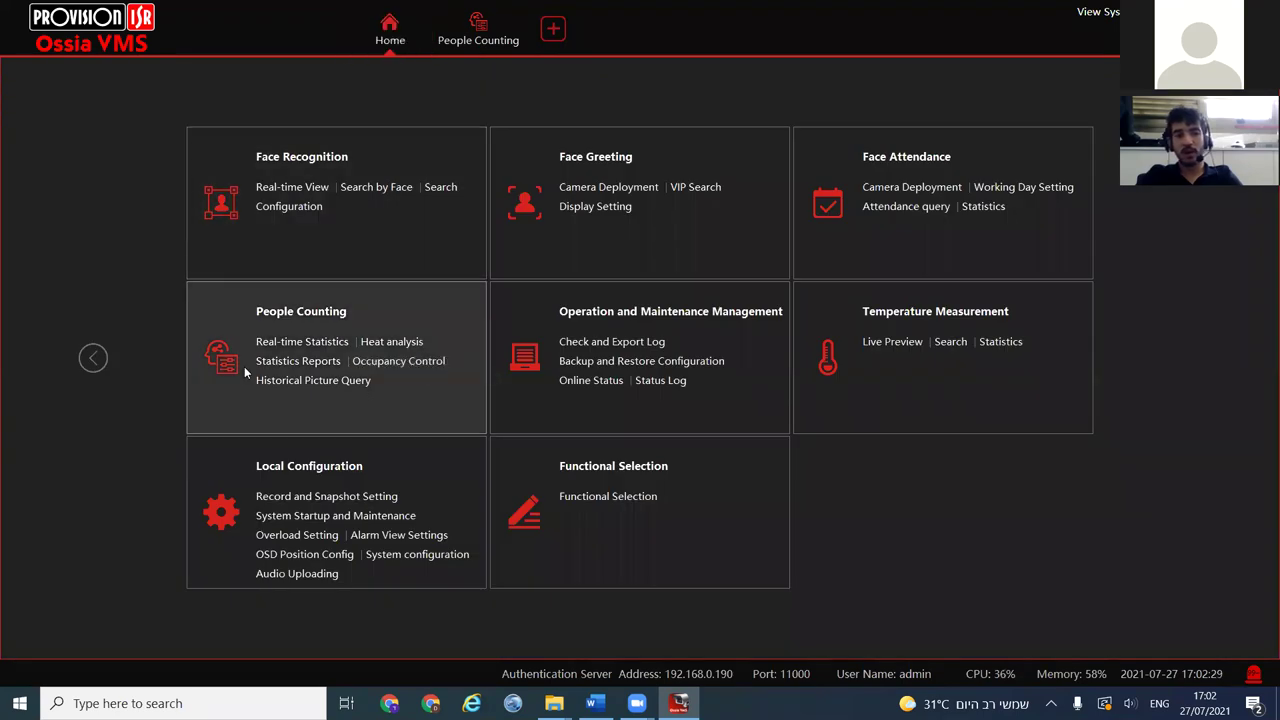
Open Alarm Center's Alarm Linkage and choose the 'Please wait while the red light on' alarm type
left_click(92, 358)
left_click(640, 497)
left_click(390, 101)
scroll(400, 255, "down", 10)
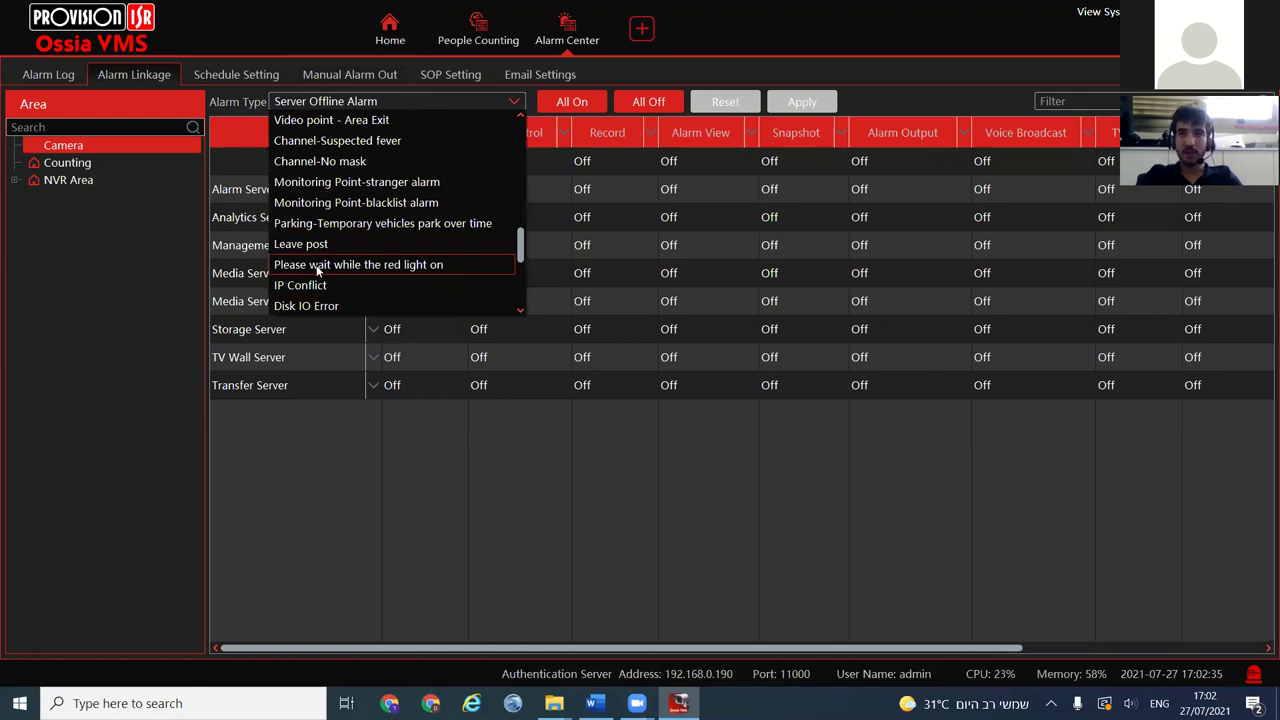
left_click(318, 265)
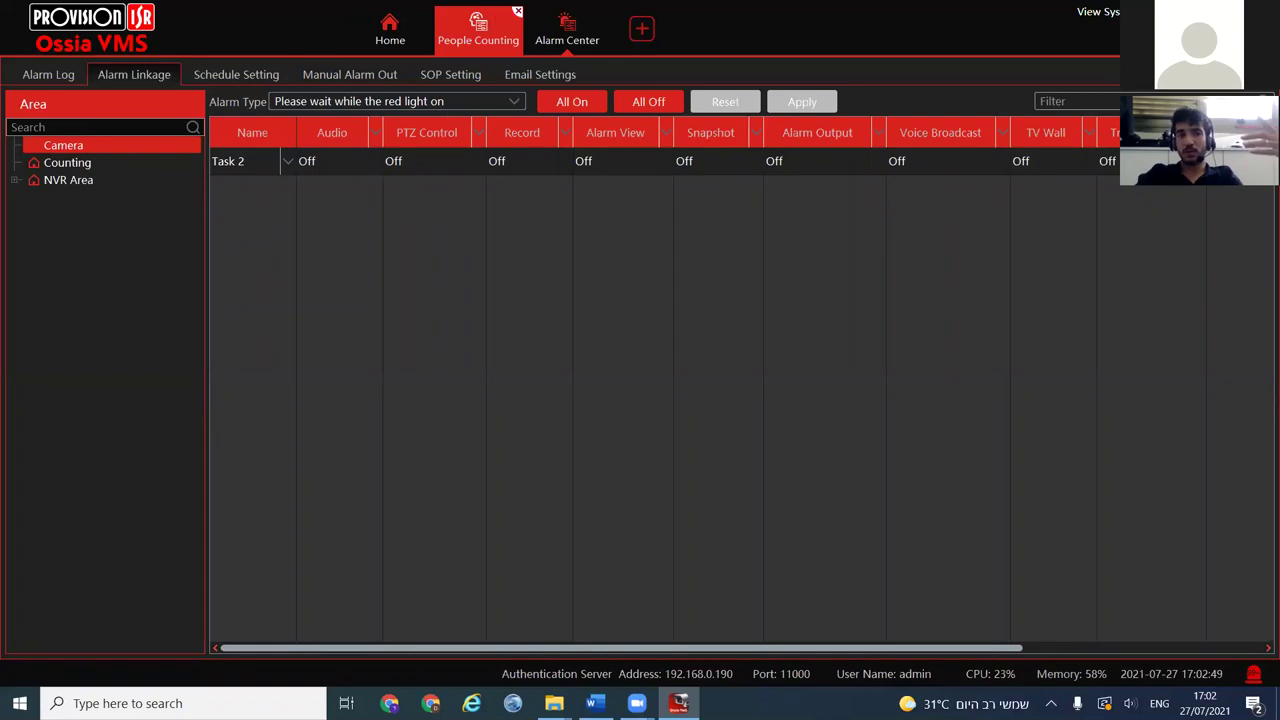
Check People Counting, then return to the Alarm Center linkage table and scroll it sideways
left_click(478, 30)
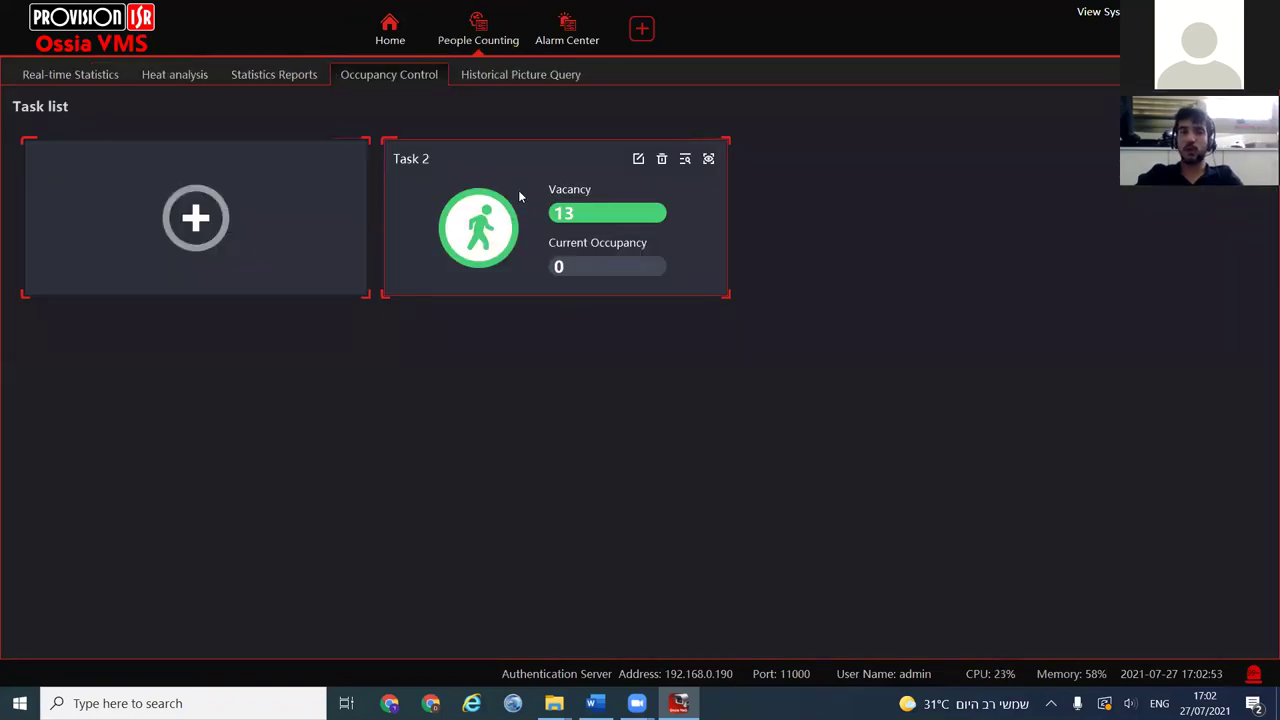
left_click(566, 28)
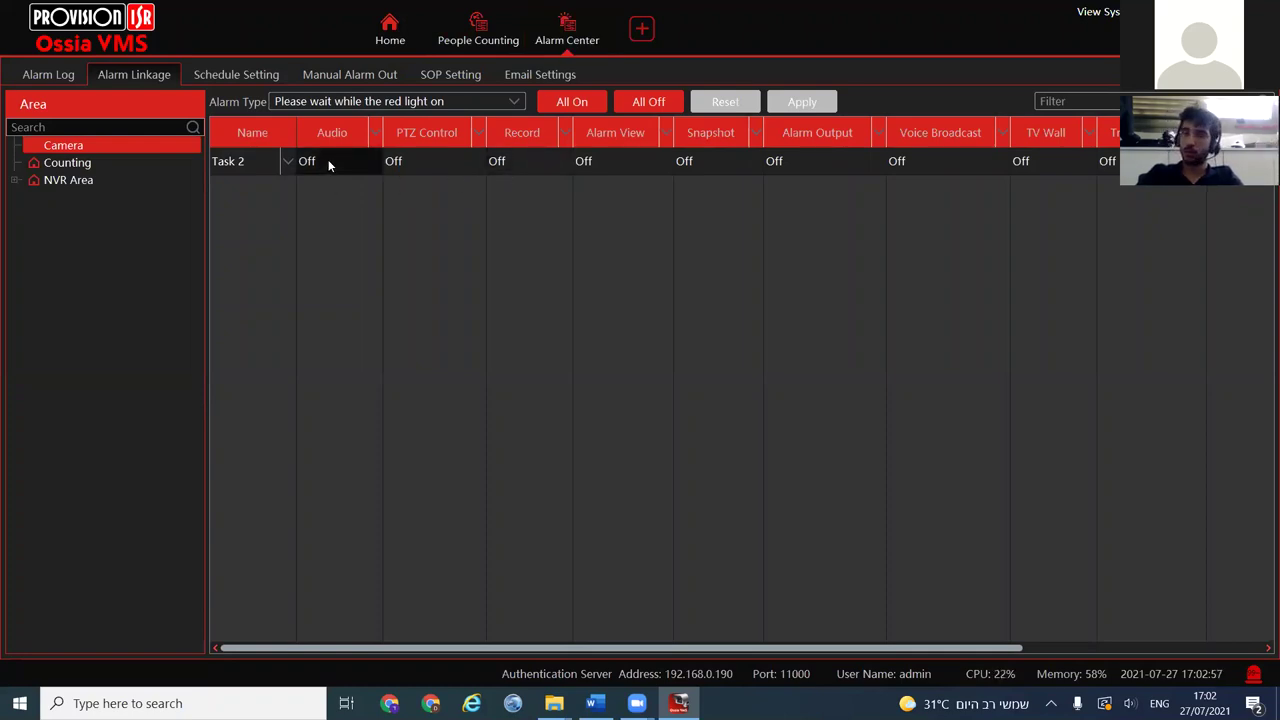
left_click_drag(507, 650, 754, 652)
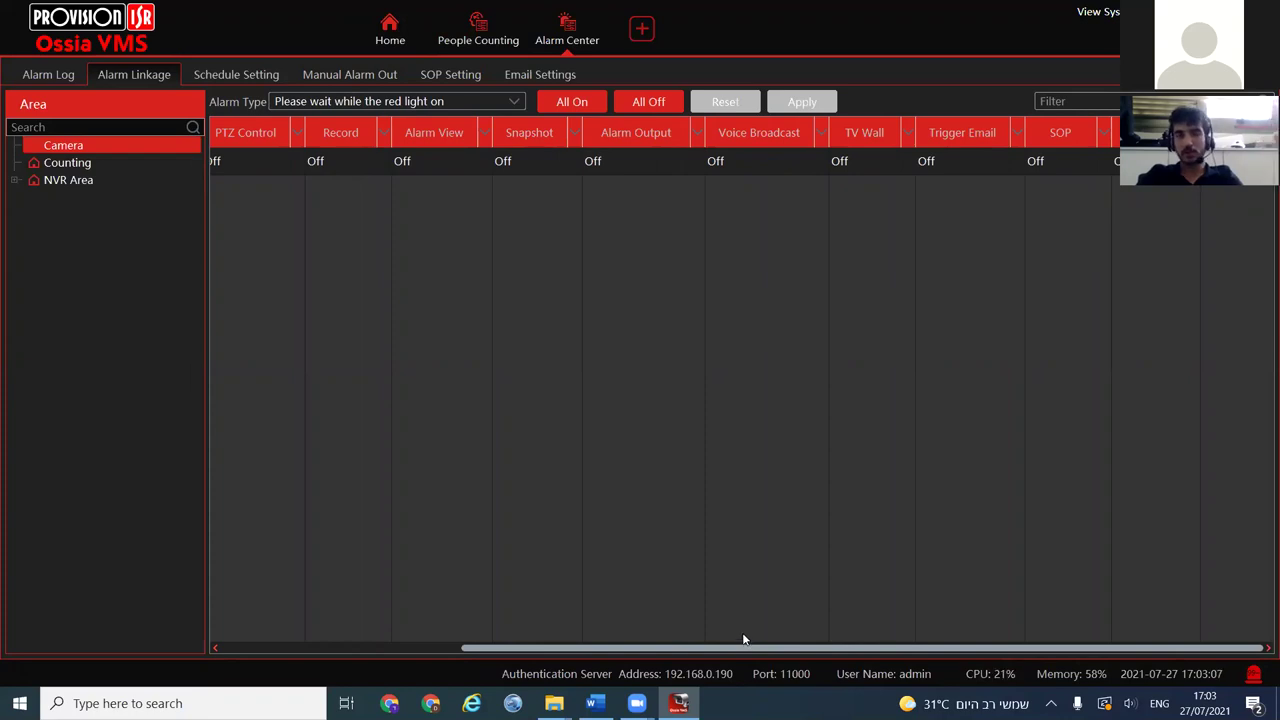
Inspect Task 2's Alarm Output linkage settings, cancel them, and return to People Counting
double_click(633, 160)
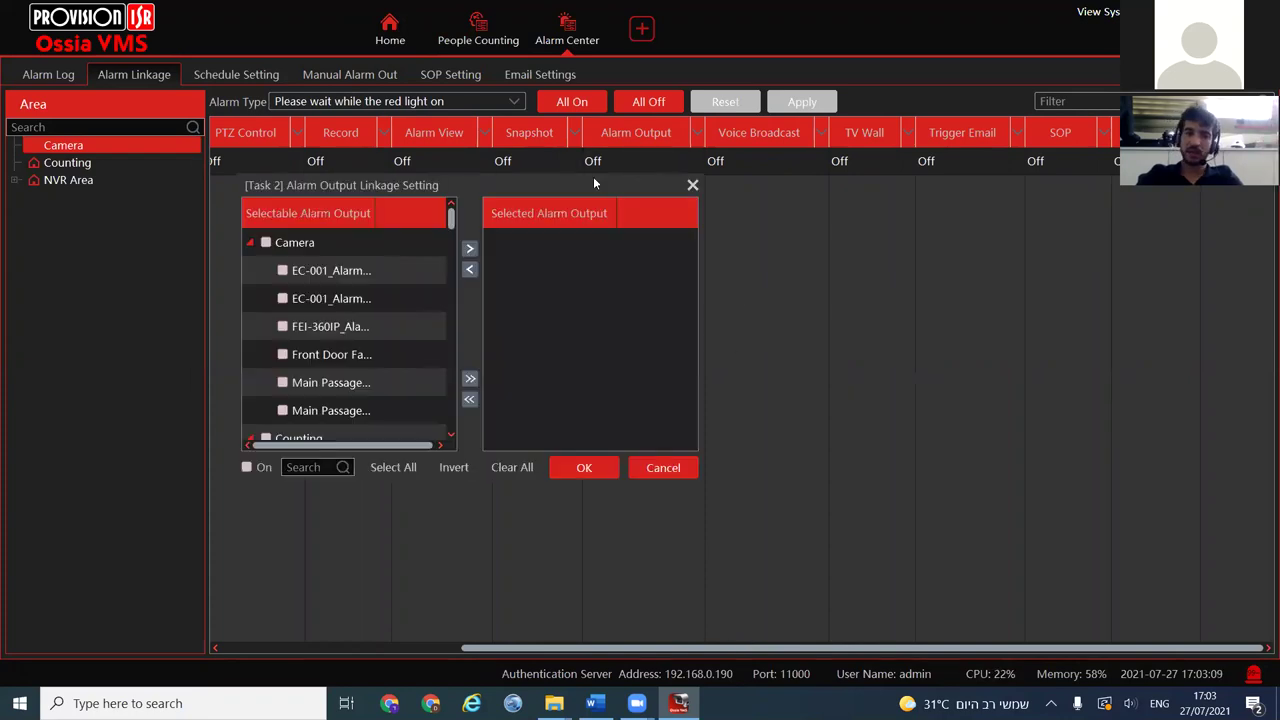
scroll(297, 320, "down", 5)
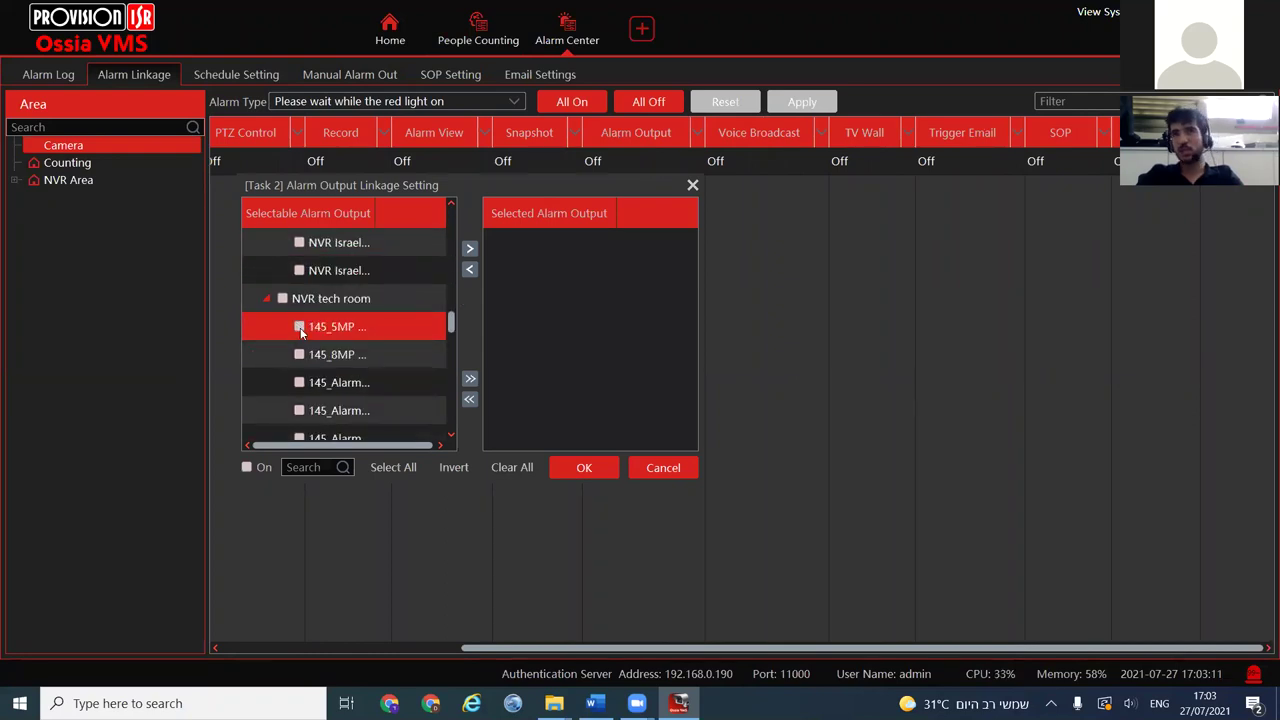
scroll(301, 345, "down", 3)
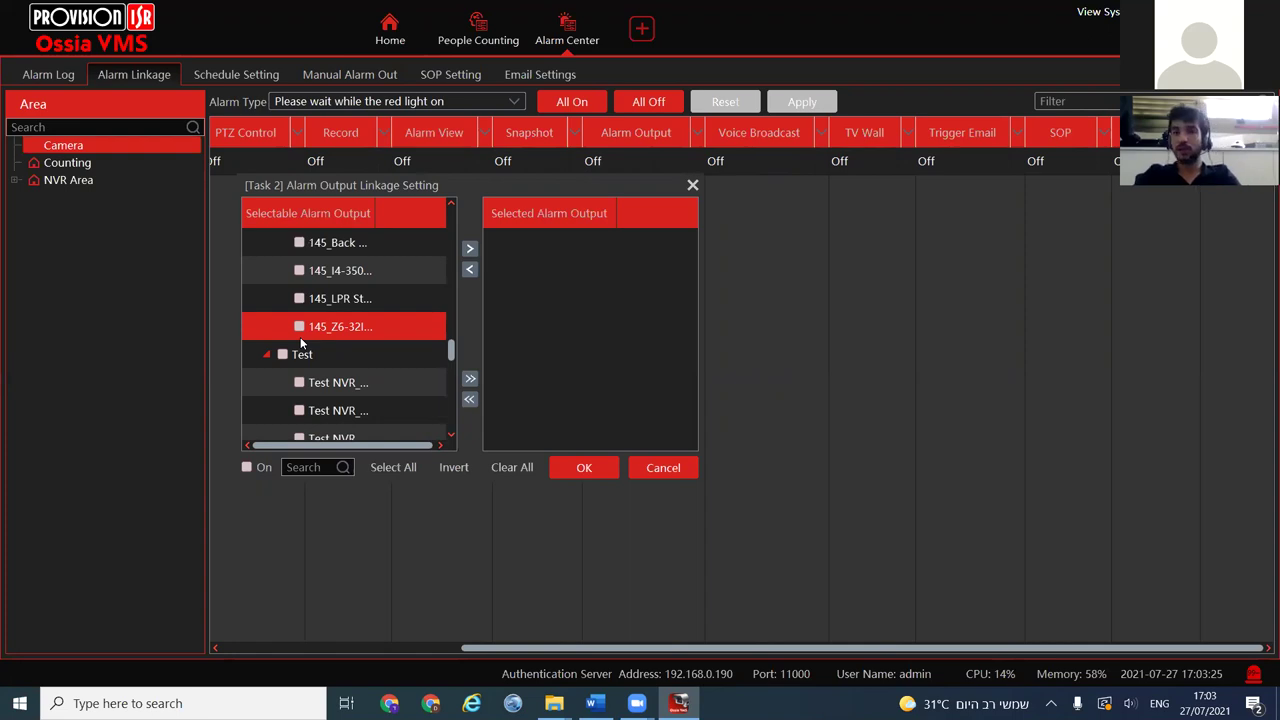
left_click(658, 467)
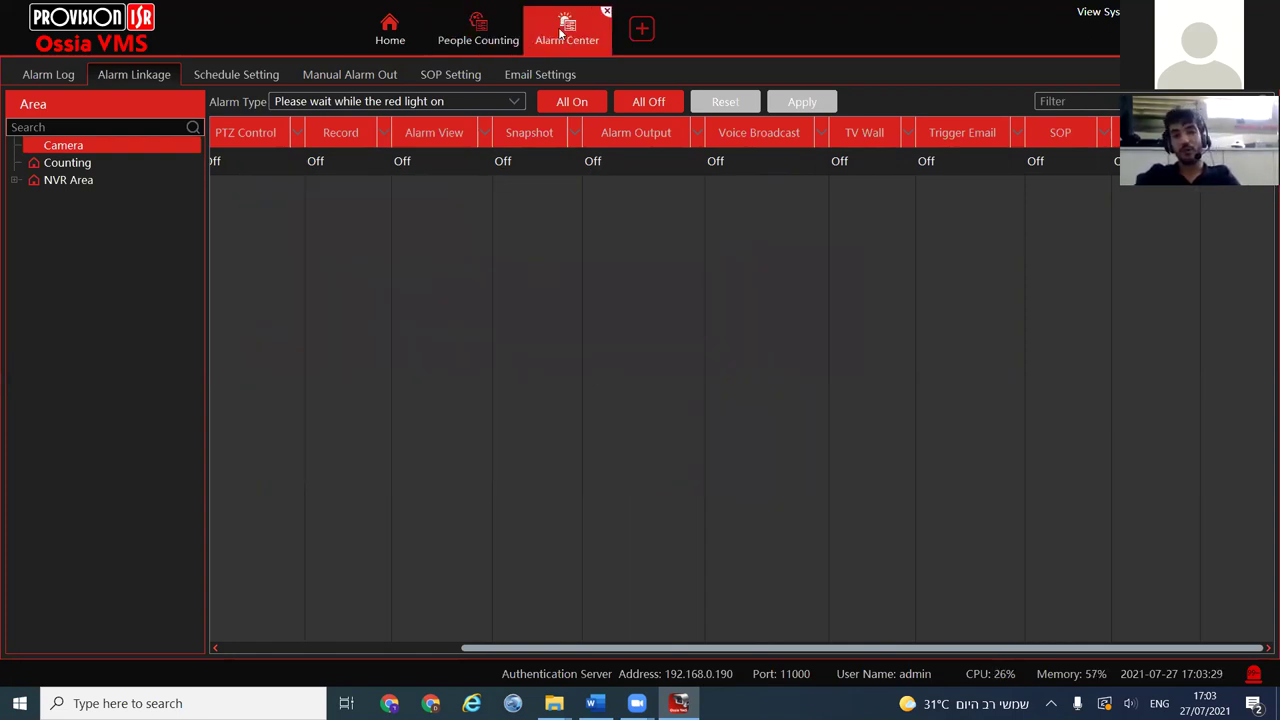
left_click(498, 44)
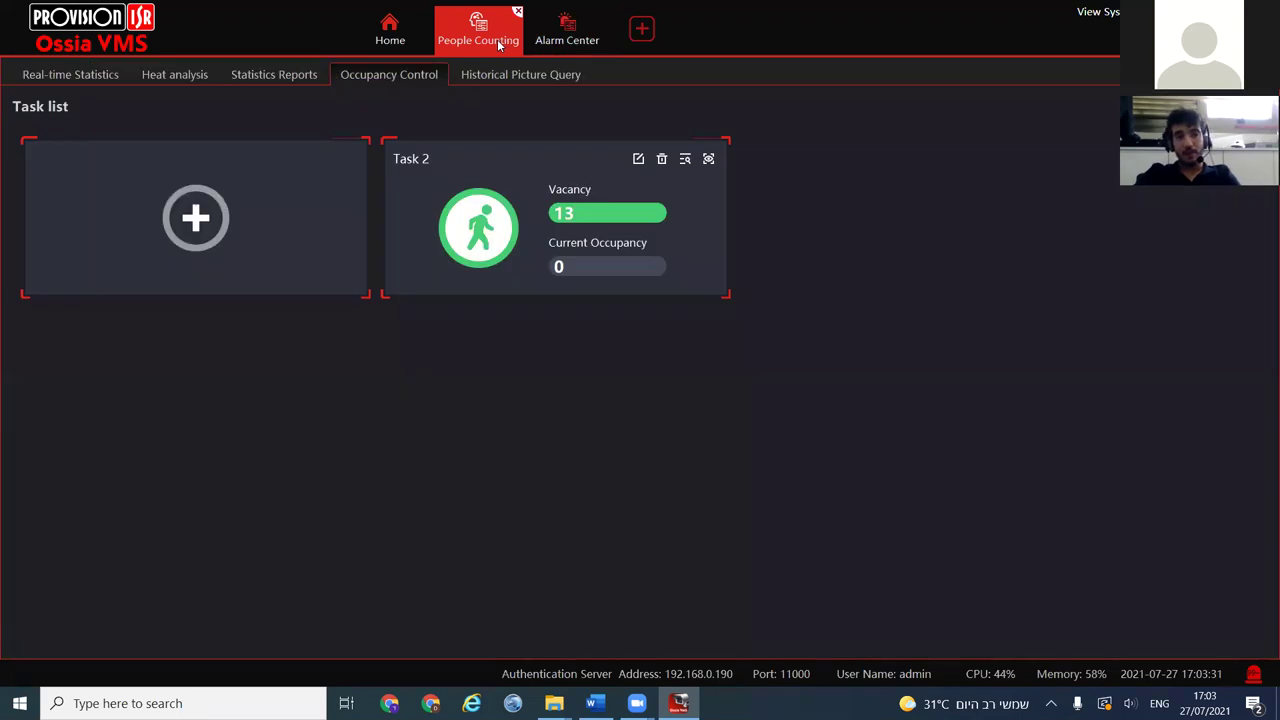